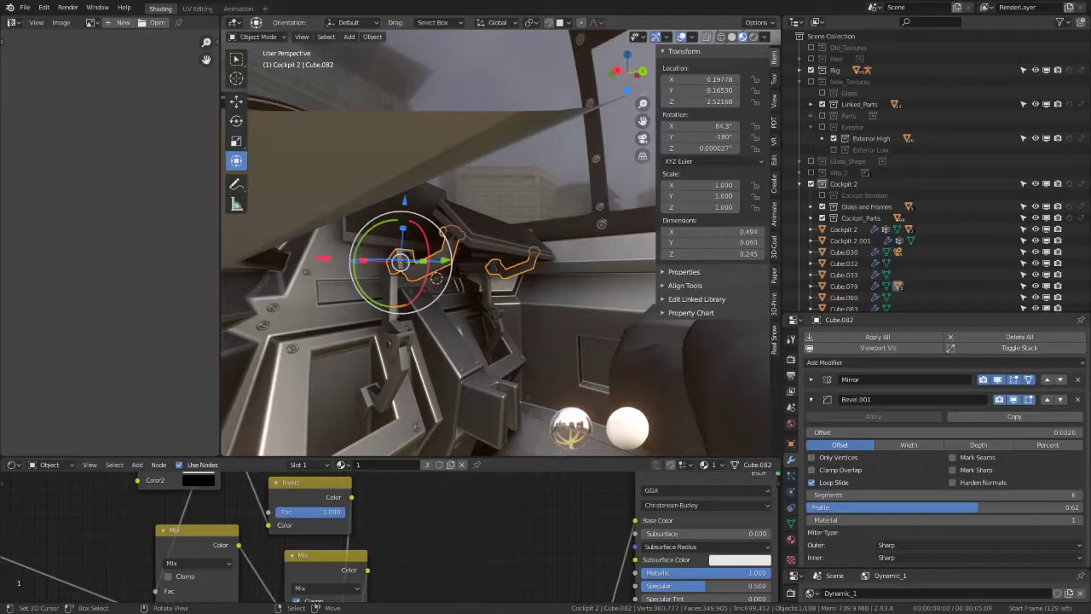
Step: Maximize the 3D view and orbit around the cockpit to inspect the red button and keyboard tray
key("ctrl+space")
mouse_move(588, 238)
middle_mouse_down()
mouse_move(590, 255)
mouse_move(529, 304)
mouse_move(593, 326)
mouse_move(448, 338)
mouse_move(663, 322)
mouse_move(634, 242)
middle_mouse_up()
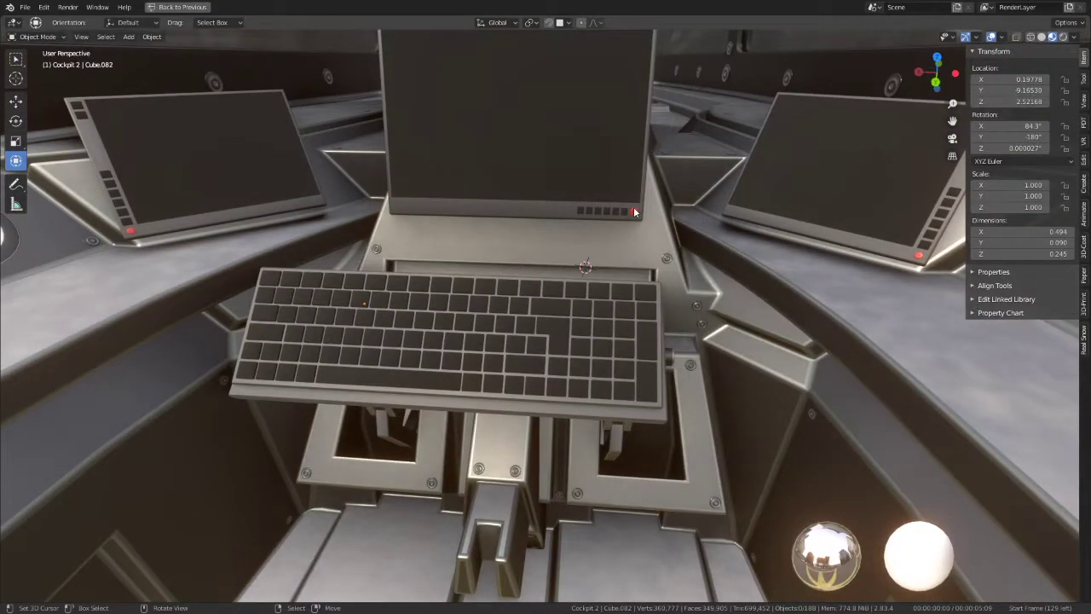
left_click(634, 213)
middle_click_drag(656, 300, 646, 316)
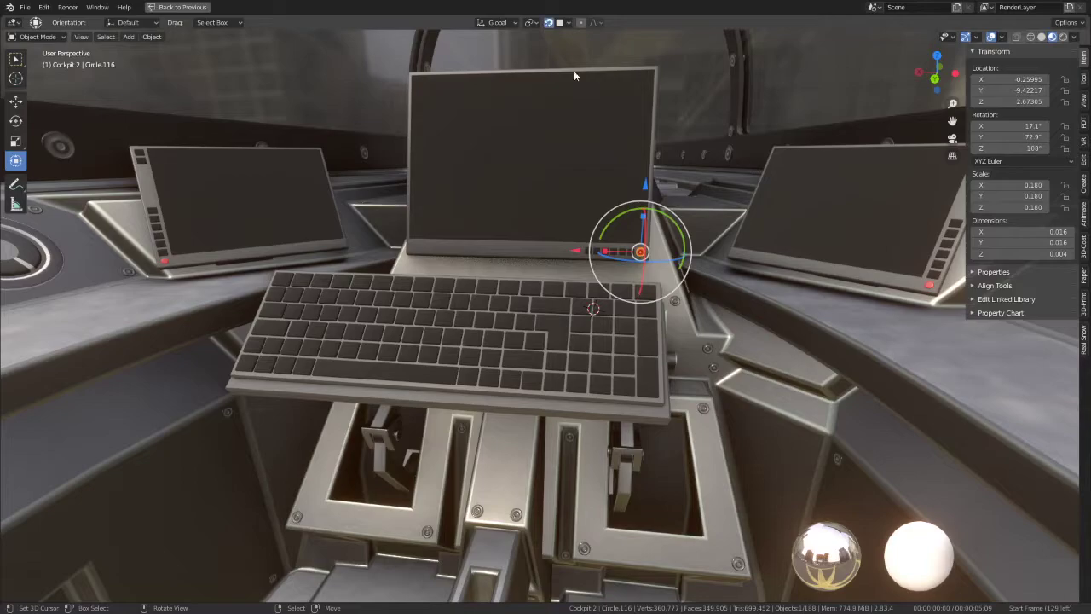
mouse_move(368, 291)
middle_mouse_down()
mouse_move(424, 325)
mouse_move(689, 376)
mouse_move(598, 383)
mouse_move(544, 356)
mouse_move(589, 382)
mouse_move(601, 426)
middle_mouse_up()
Step: With Normal orientation and snapping off, slide the keyboard slightly along its own axis
left_click(601, 426)
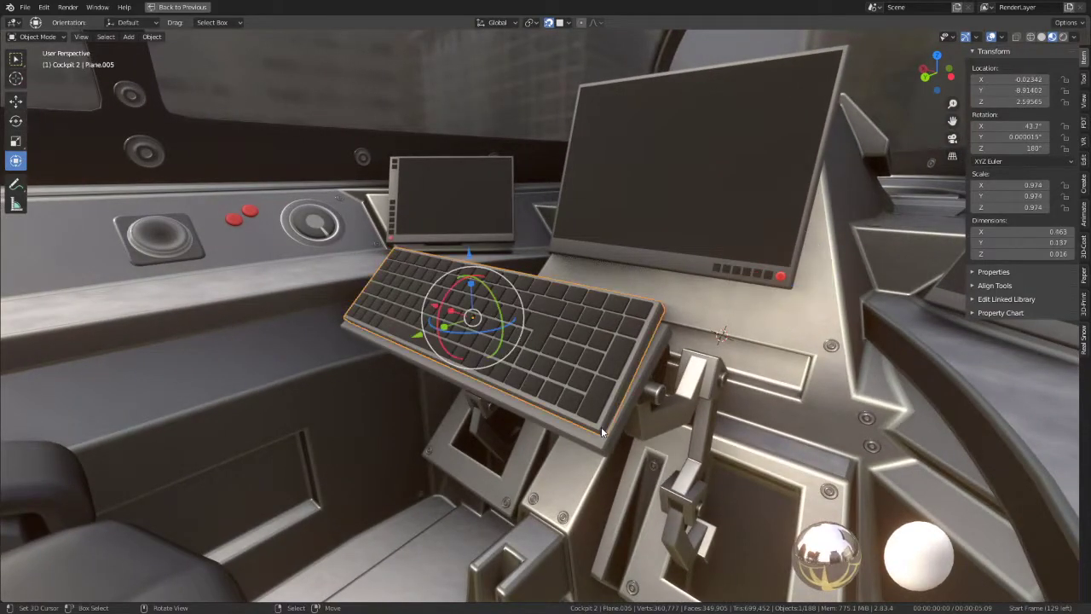
left_click(499, 22)
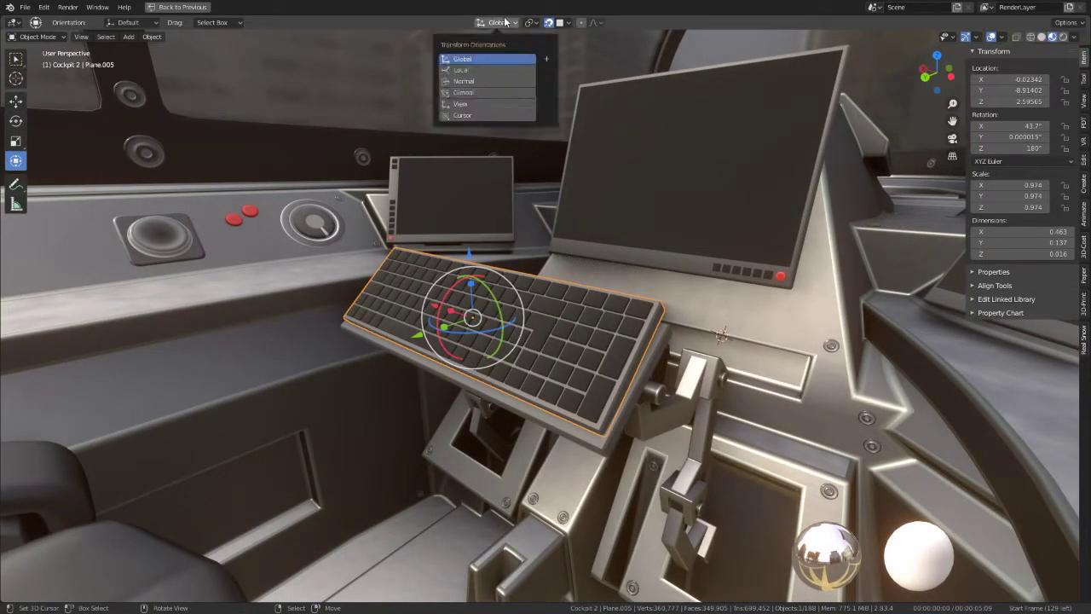
left_click(464, 81)
left_click_drag(511, 260, 508, 269)
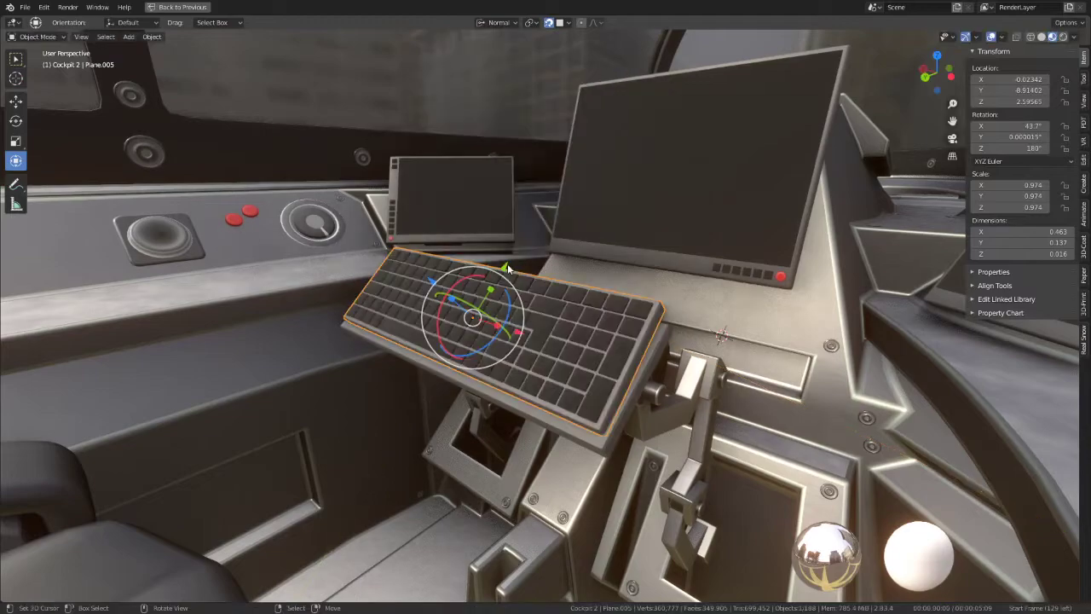
left_click(549, 22)
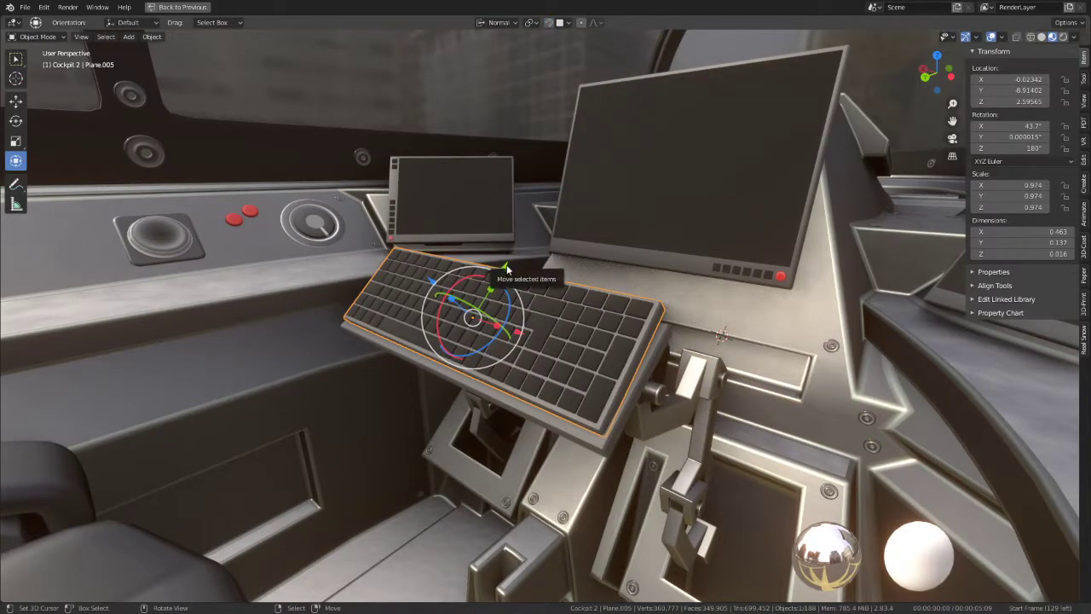
left_click_drag(507, 269, 539, 250)
middle_click_drag(539, 251, 583, 255)
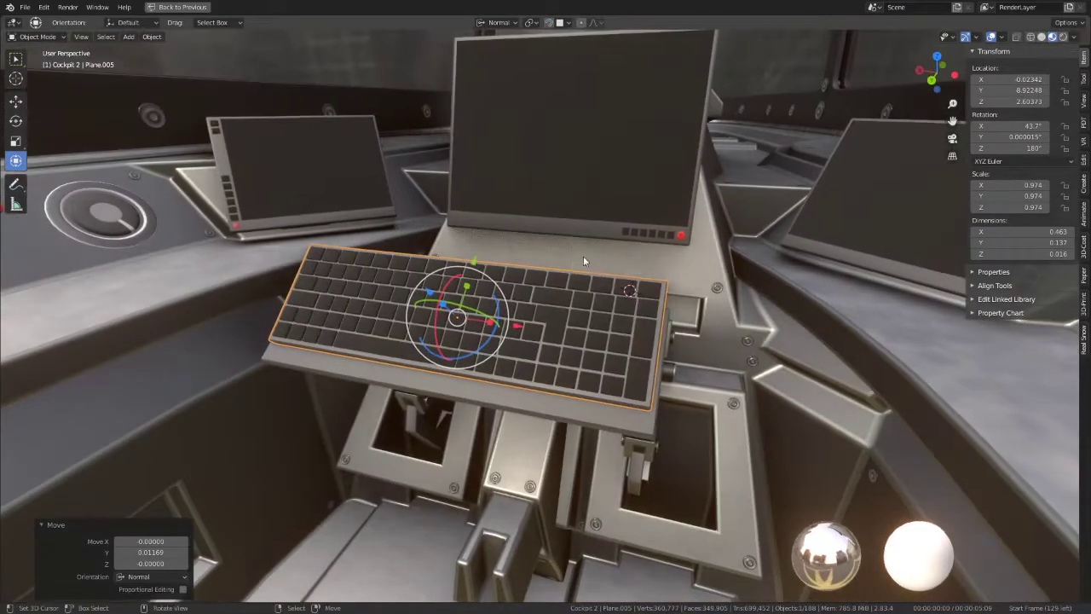
Step: Duplicate the red button and drop the copy onto the keyboard
left_click(682, 236)
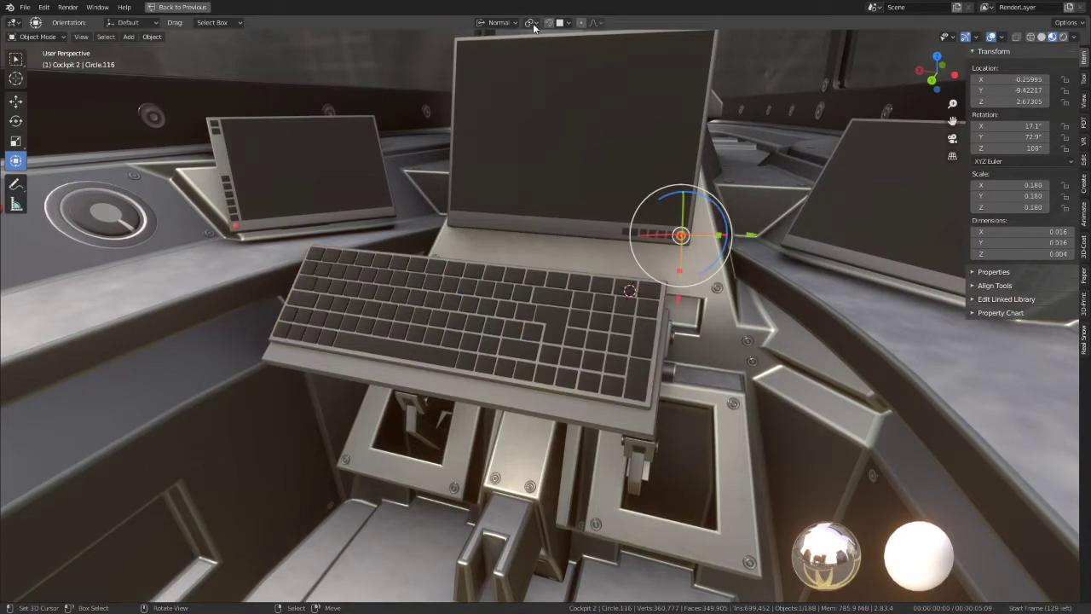
left_click(534, 23)
key("shift+d")
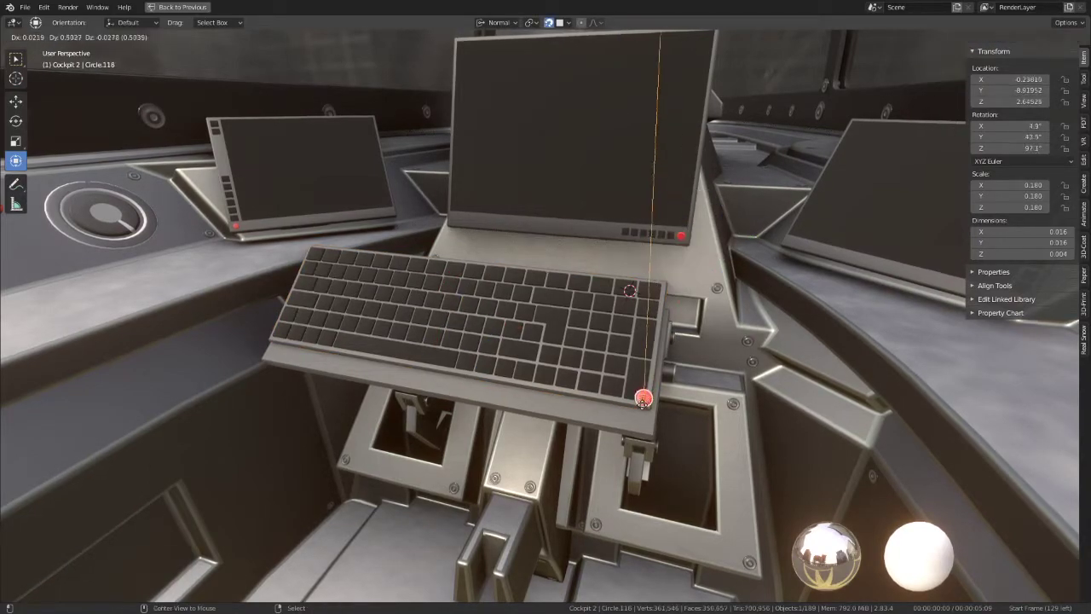
left_click(597, 401)
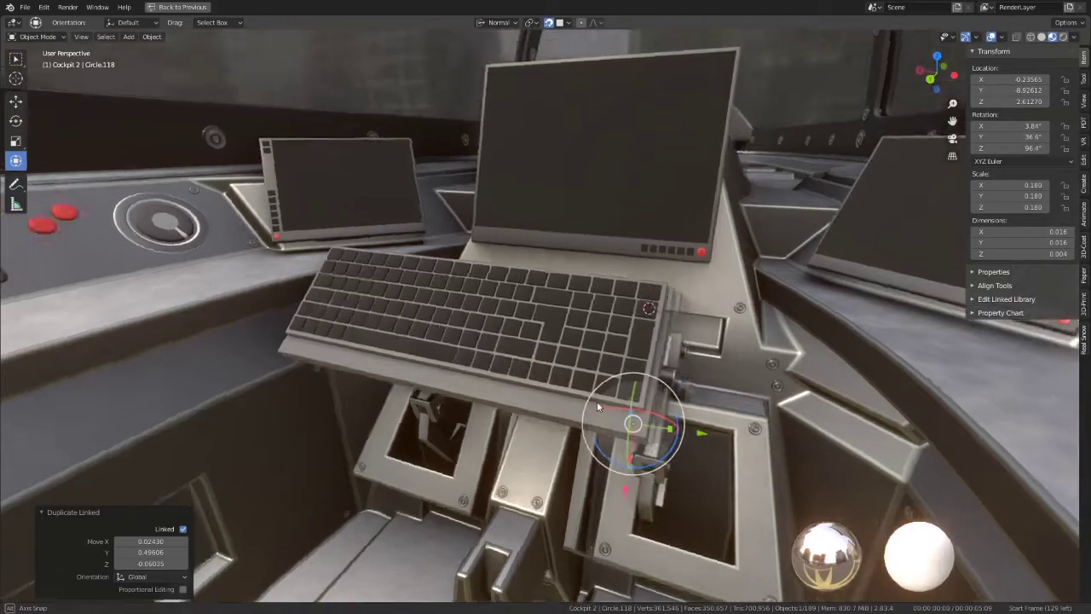
middle_click_drag(597, 401, 586, 374)
key("g")
left_click(604, 413)
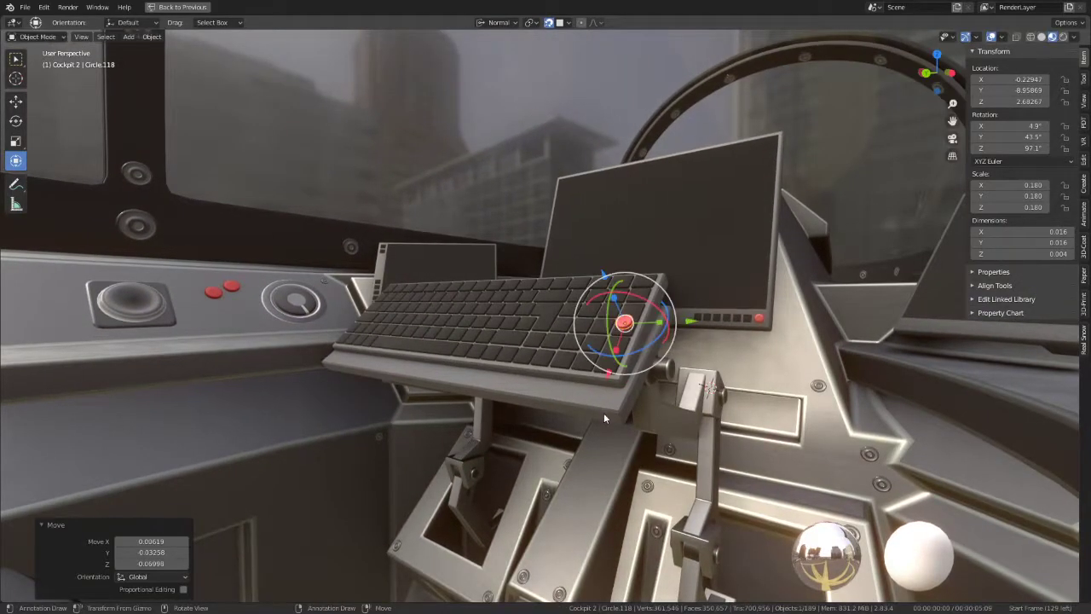
Step: Snap the copied button onto the keyboard's front corner and restore the full workspace layout
left_click(604, 412)
key("Tab")
key("Tab")
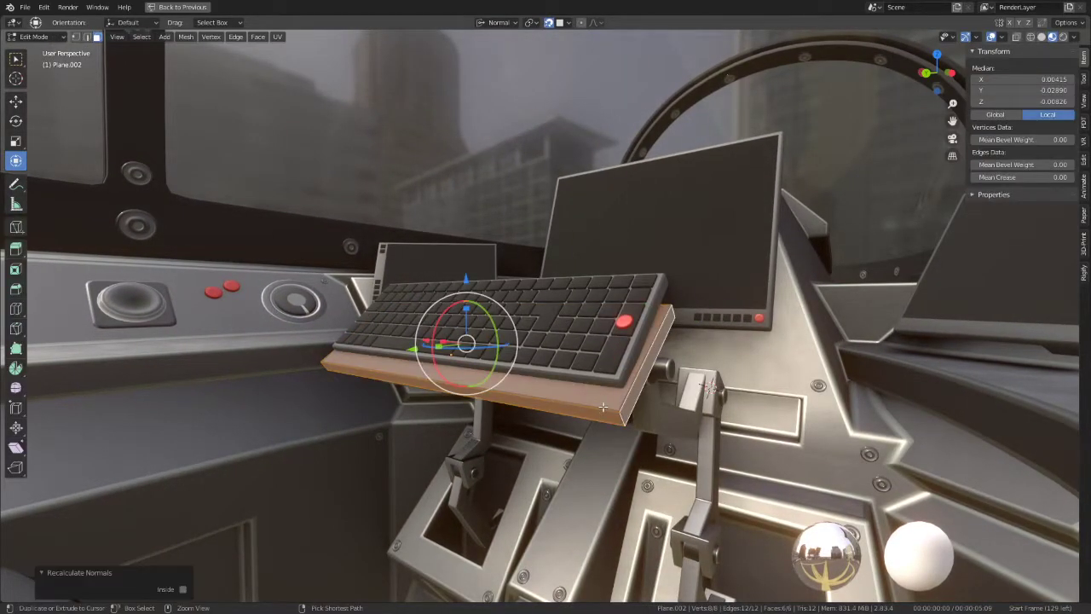
left_click(626, 324)
key("g")
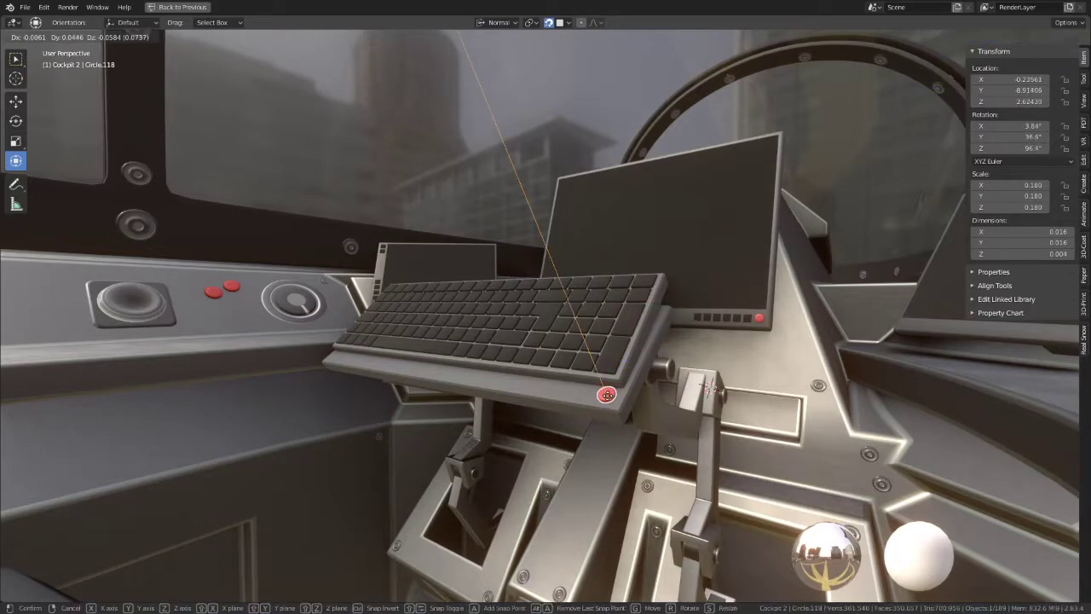
left_click(600, 399)
middle_click_drag(600, 399, 593, 384)
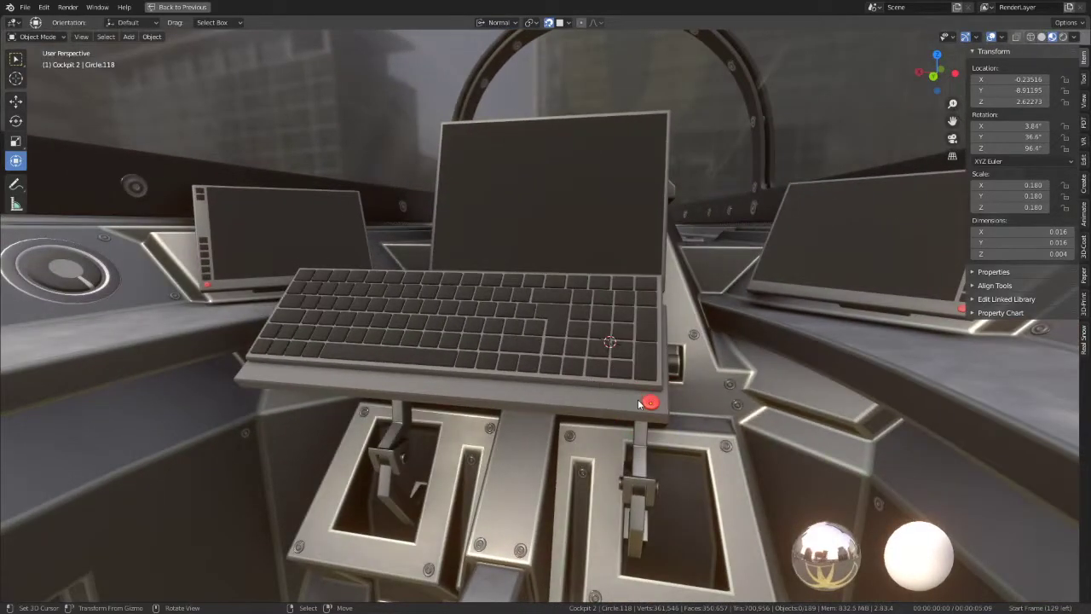
left_click(610, 397)
key("ctrl+space")
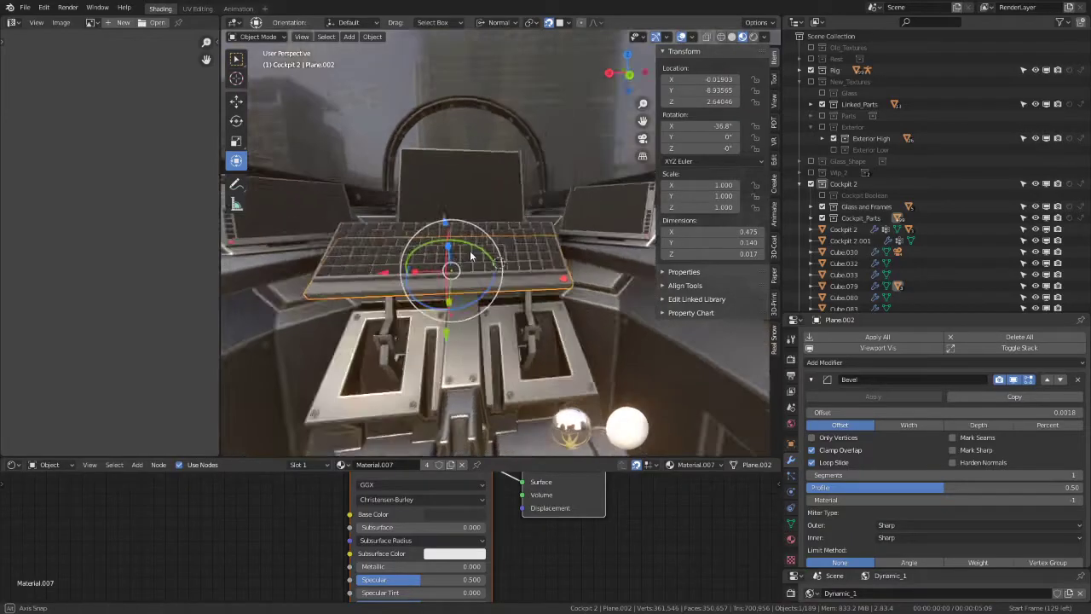
Step: Enable Backface Culling on the keyboard tray's material
middle_click_drag(470, 254, 545, 281)
scroll(938, 448, "down", 4)
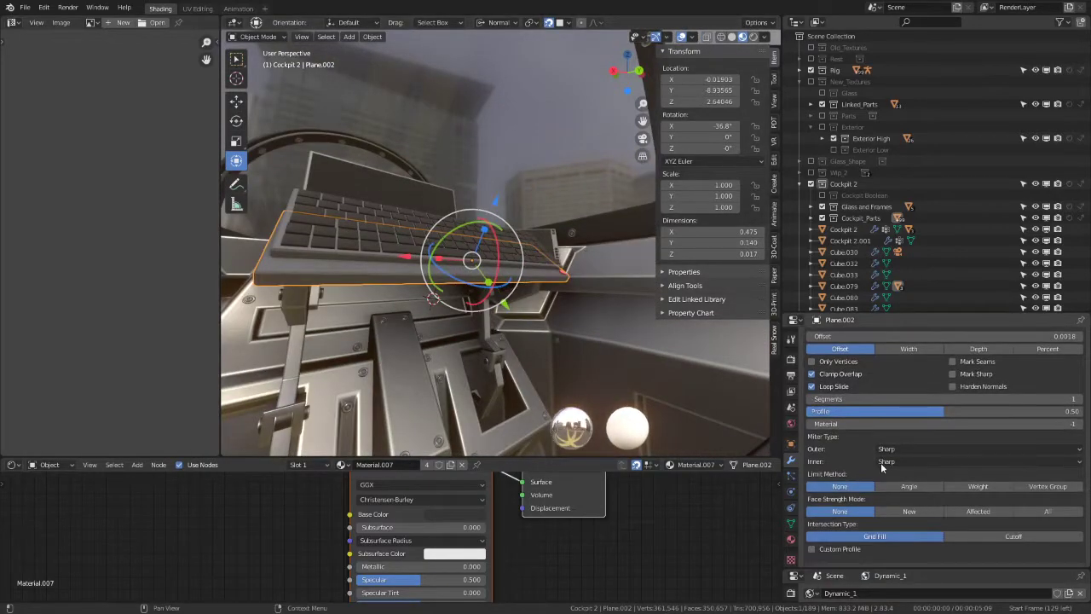
left_click(790, 539)
scroll(853, 443, "down", 5)
scroll(956, 483, "up", 2)
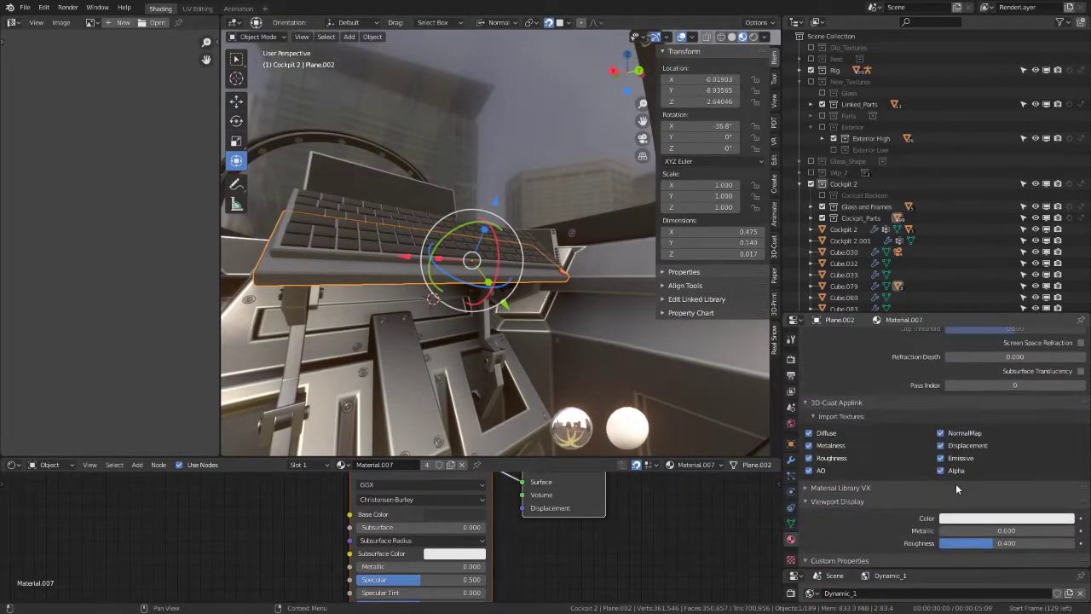
scroll(958, 481, "up", 2)
left_click(1080, 398)
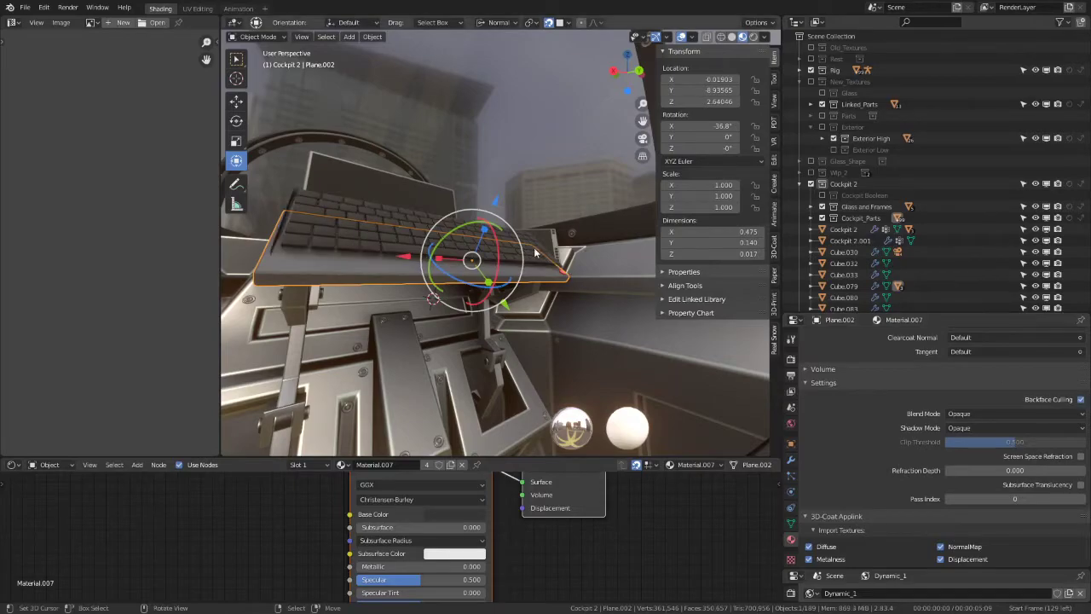
Step: Frame the keyboard Plane.005 and enable Backface Culling on the keys' material
mouse_move(392, 226)
middle_mouse_down()
mouse_move(462, 230)
mouse_move(345, 296)
middle_mouse_up()
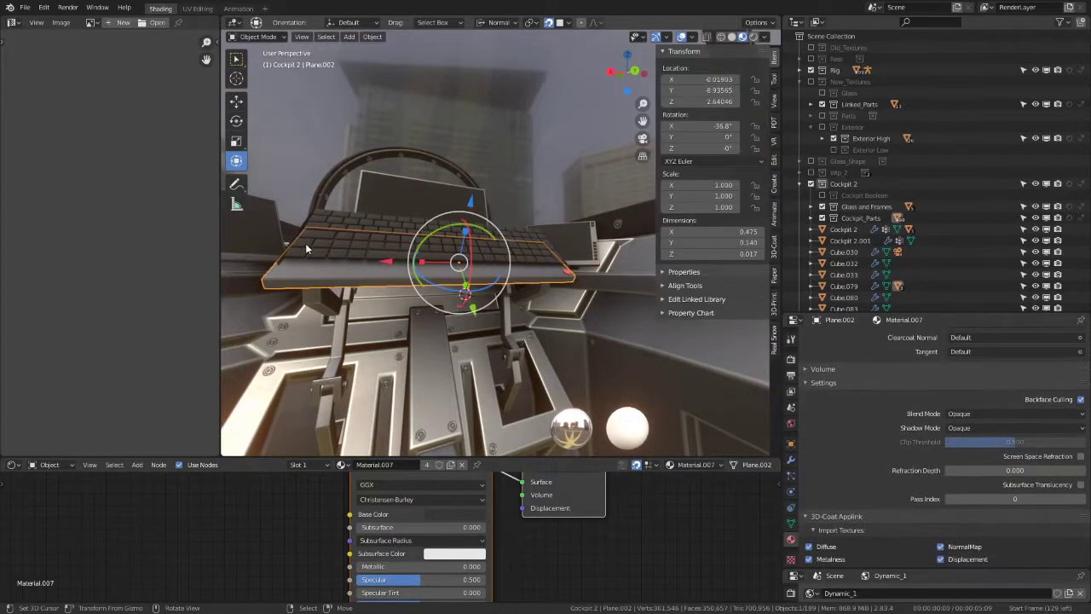
left_click(385, 226)
key("Tab")
key("a")
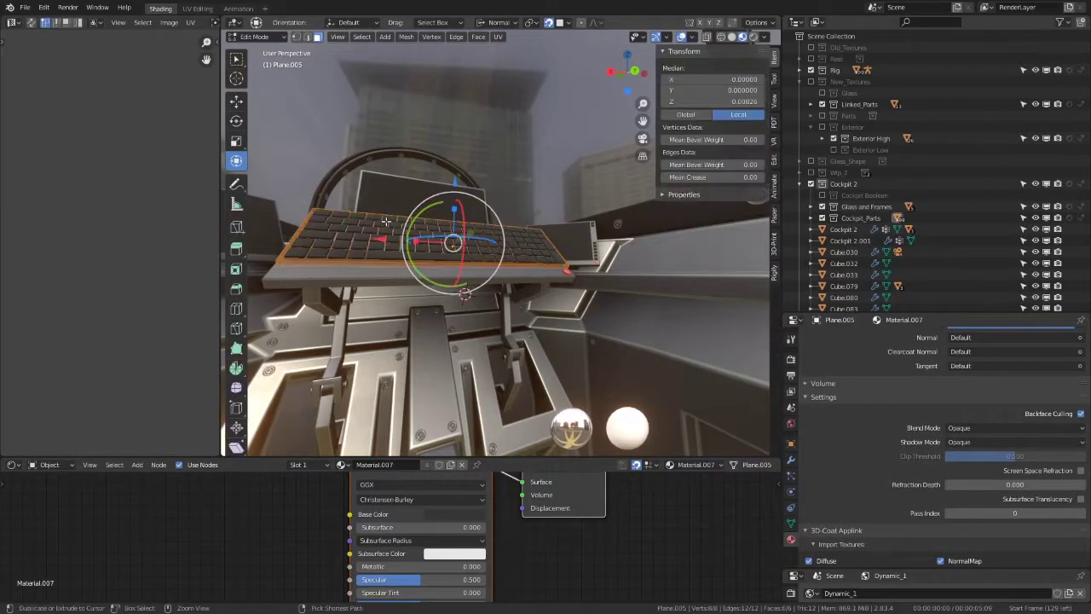
key("Tab")
key("KP_Decimal")
middle_click_drag(389, 258, 486, 250)
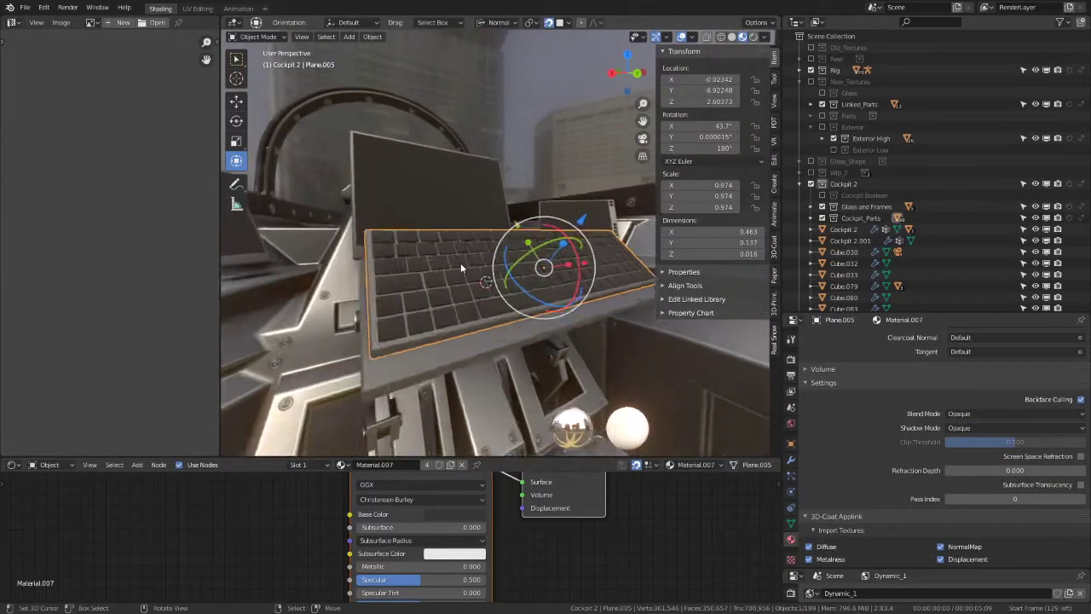
scroll(486, 256, "up", 3)
left_click(487, 292)
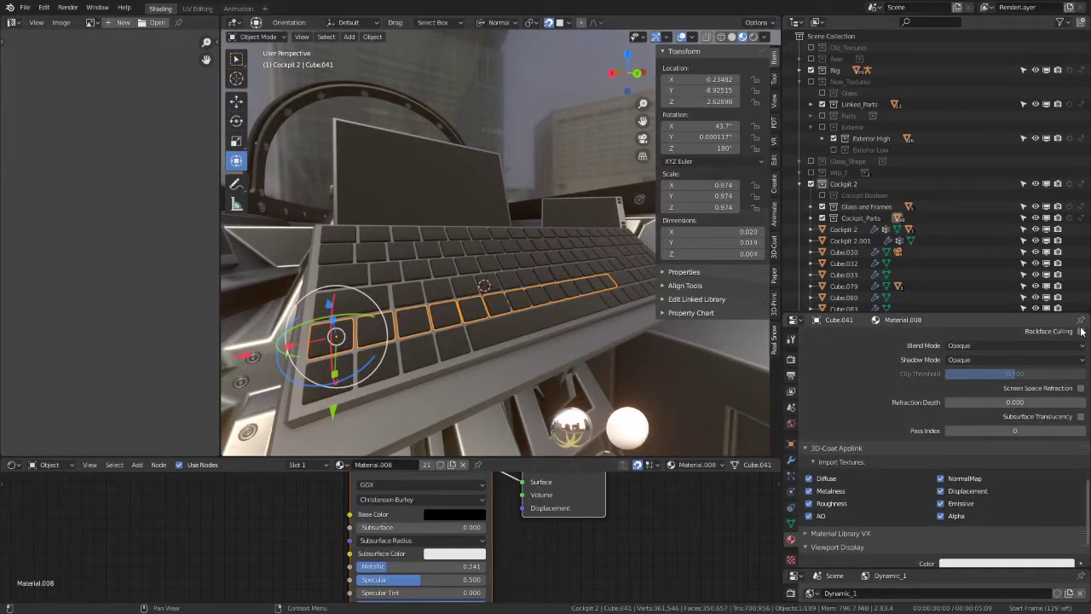
left_click(1081, 330)
scroll(285, 307, "down", 6)
Step: Pick Material.008 on side panel Plane.003, then maximize the 3D view over the console
left_click(359, 279)
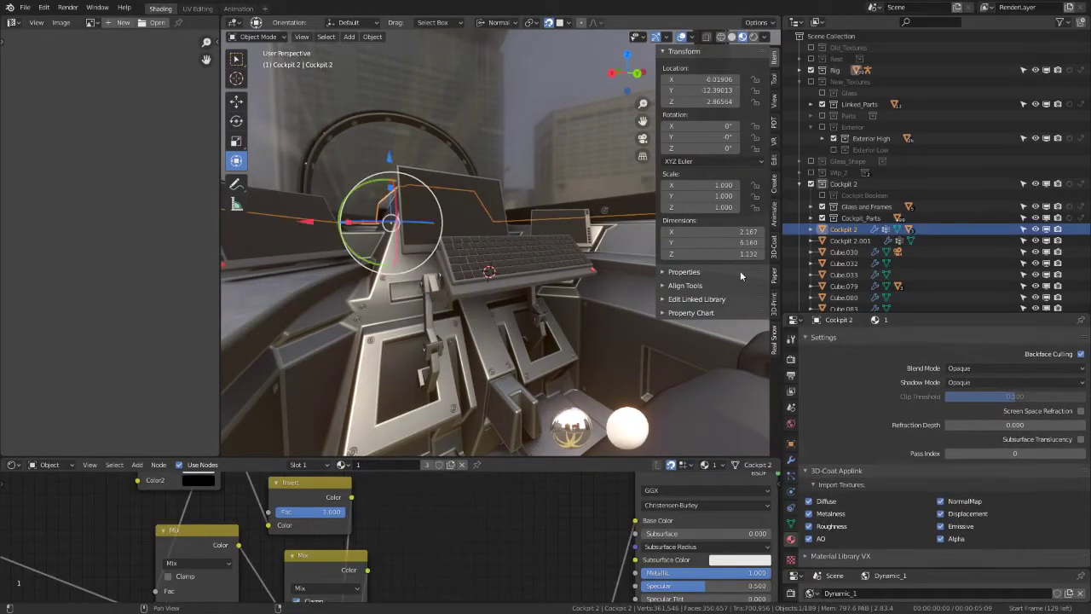
left_click(283, 204)
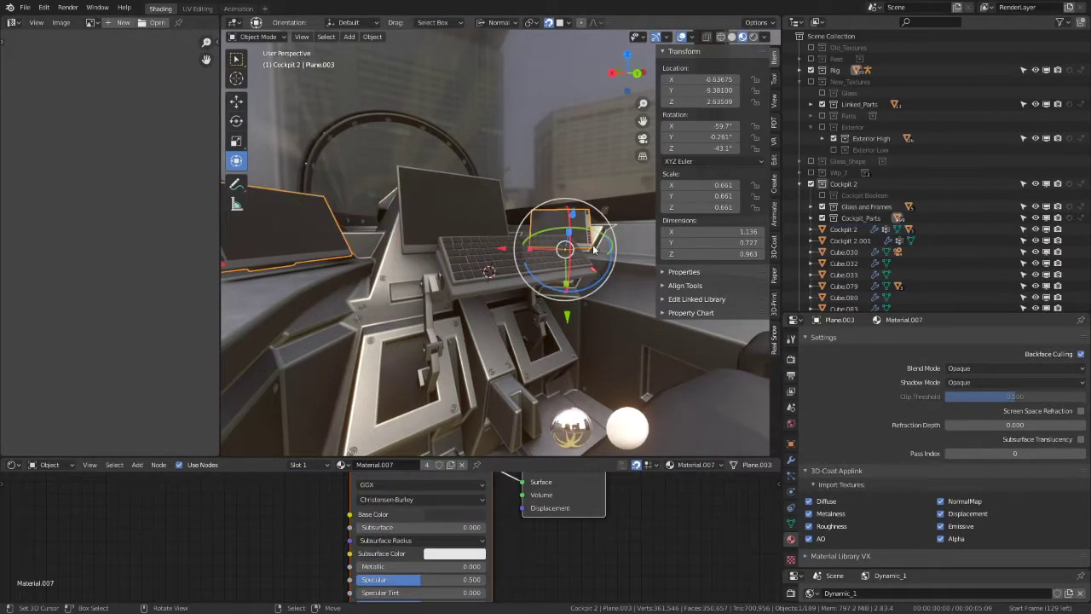
scroll(929, 382, "up", 10)
scroll(928, 377, "up", 3)
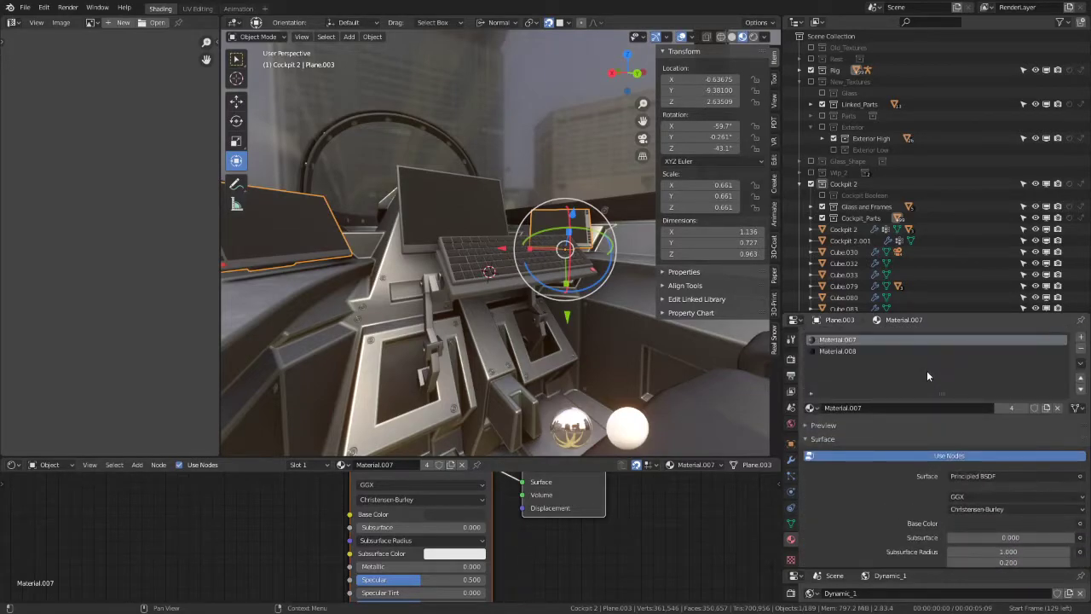
left_click(852, 351)
scroll(912, 426, "down", 5)
scroll(916, 535, "down", 8)
scroll(916, 535, "down", 5)
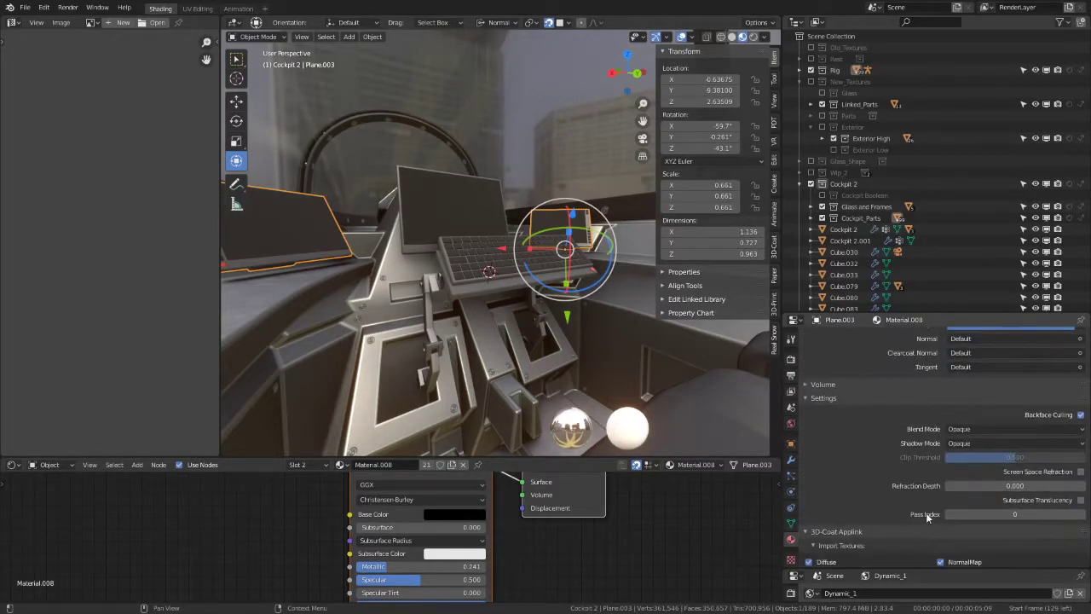
mouse_move(489, 207)
middle_mouse_down()
mouse_move(434, 265)
mouse_move(501, 253)
middle_mouse_up()
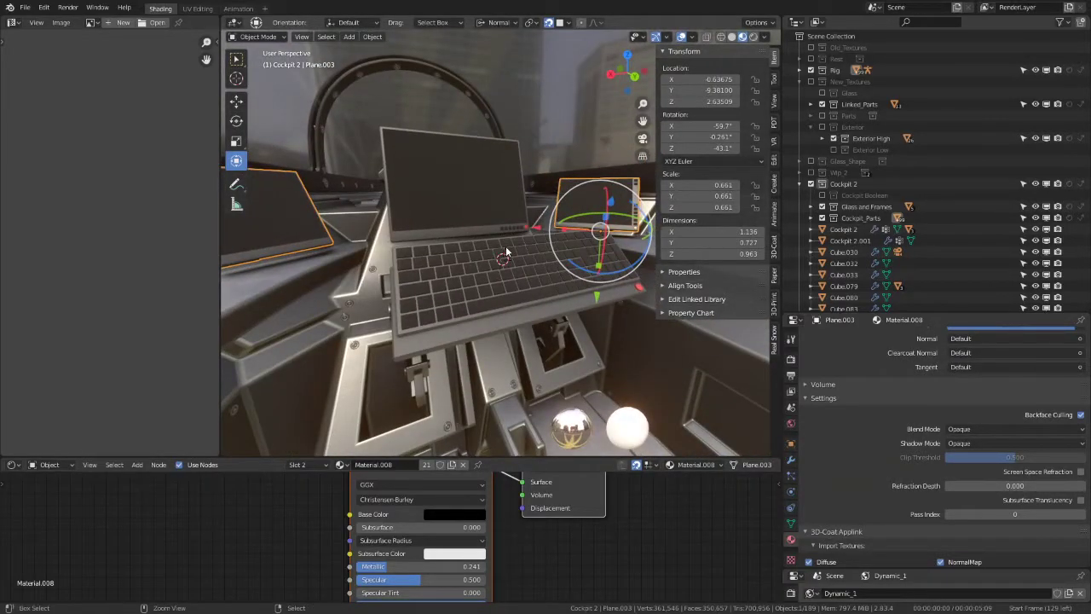
key("ctrl+space")
mouse_move(621, 436)
middle_mouse_down()
mouse_move(604, 400)
mouse_move(606, 373)
mouse_move(620, 417)
middle_mouse_up()
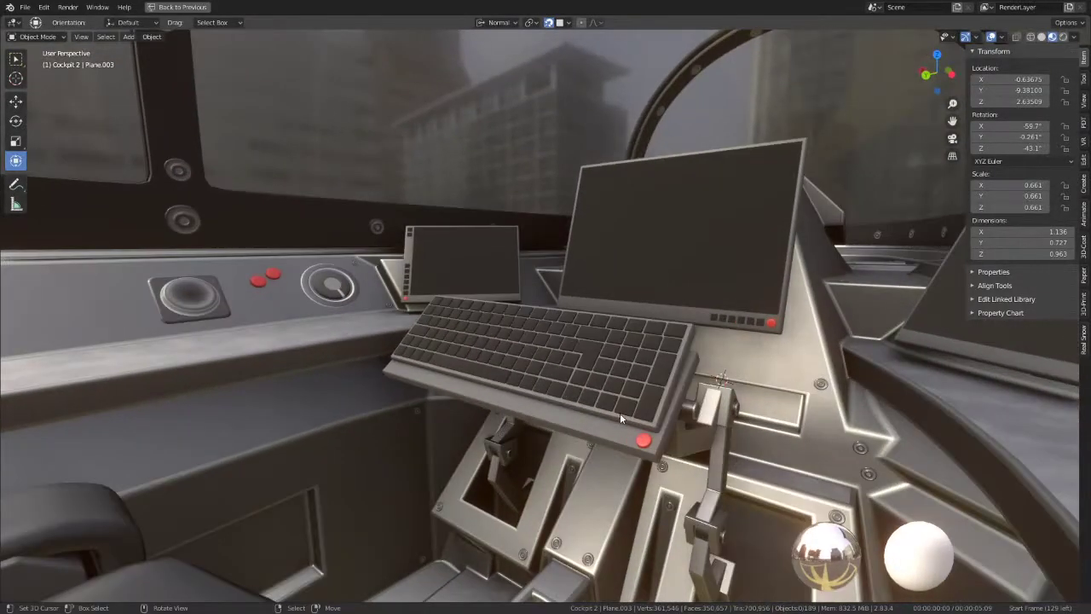
Step: Parent with Keep Transform to the keyboard tray, then snap the keyboard onto the console
left_click(586, 432, "shift")
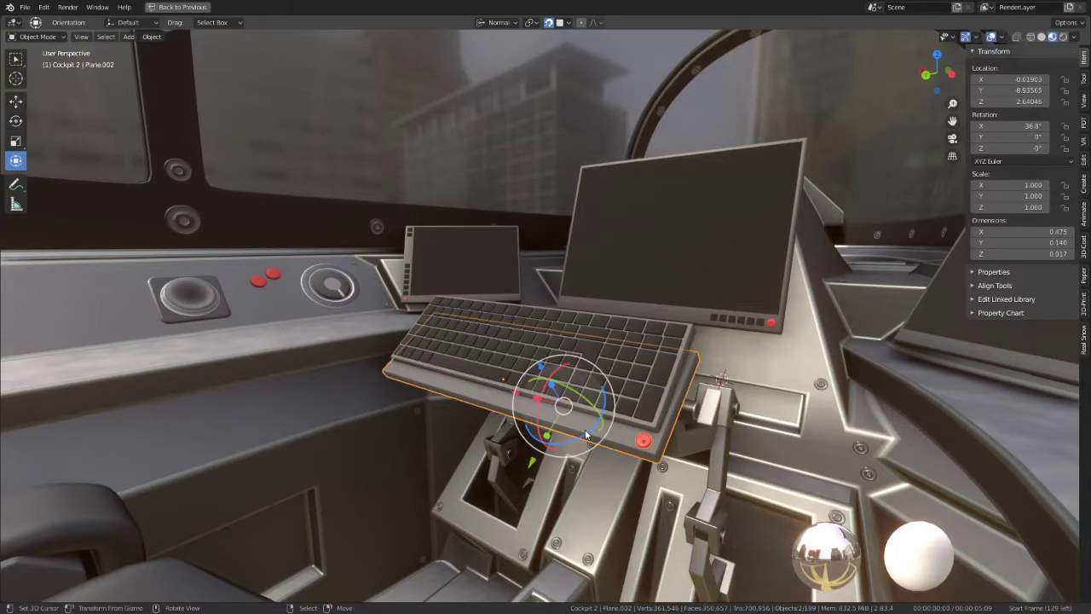
key("ctrl+p")
left_click(586, 431)
left_click(587, 432)
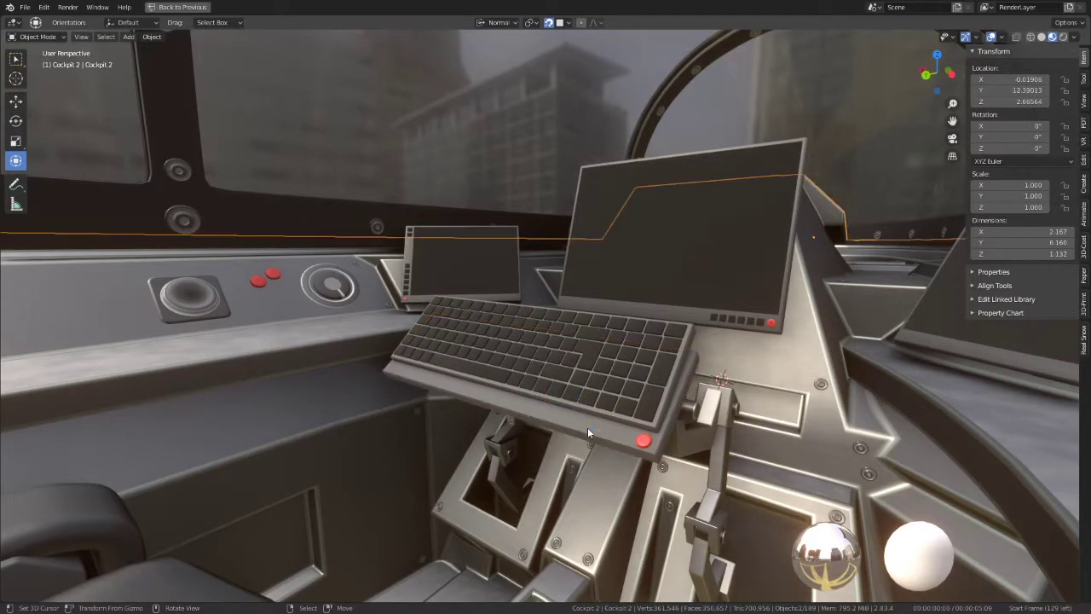
left_click(578, 420)
key("g")
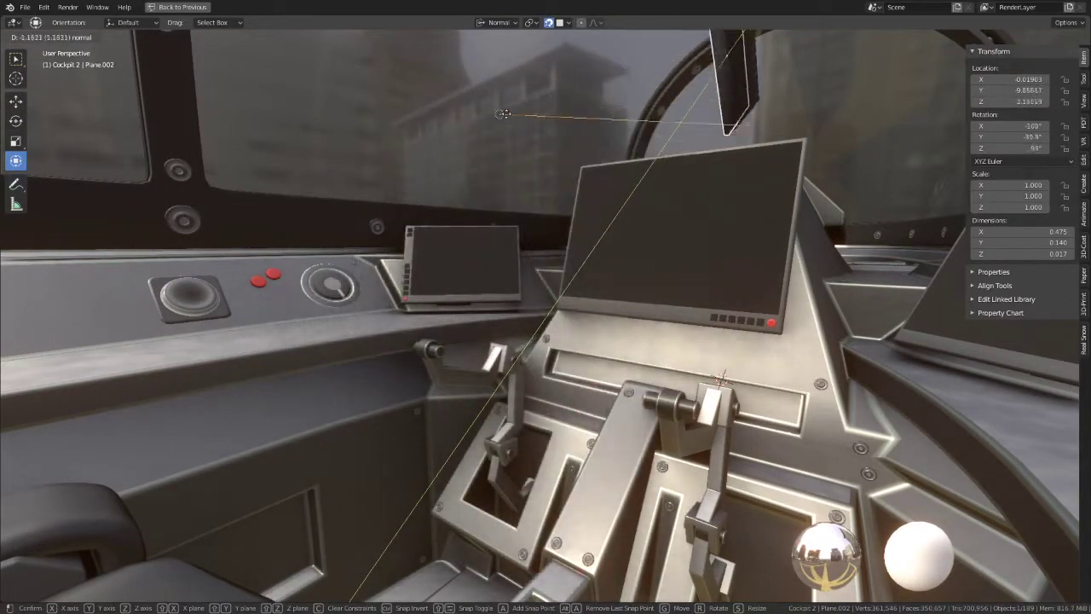
left_click(629, 273)
mouse_move(629, 273)
middle_mouse_down()
mouse_move(673, 323)
mouse_move(611, 295)
mouse_move(551, 327)
mouse_move(517, 394)
mouse_move(571, 307)
mouse_move(492, 282)
mouse_move(528, 304)
middle_mouse_up()
Step: Turn arm piece Cube.082 beneath the keyboard to rotation 84.3°, 180°, 0°
left_click(492, 281)
key("g")
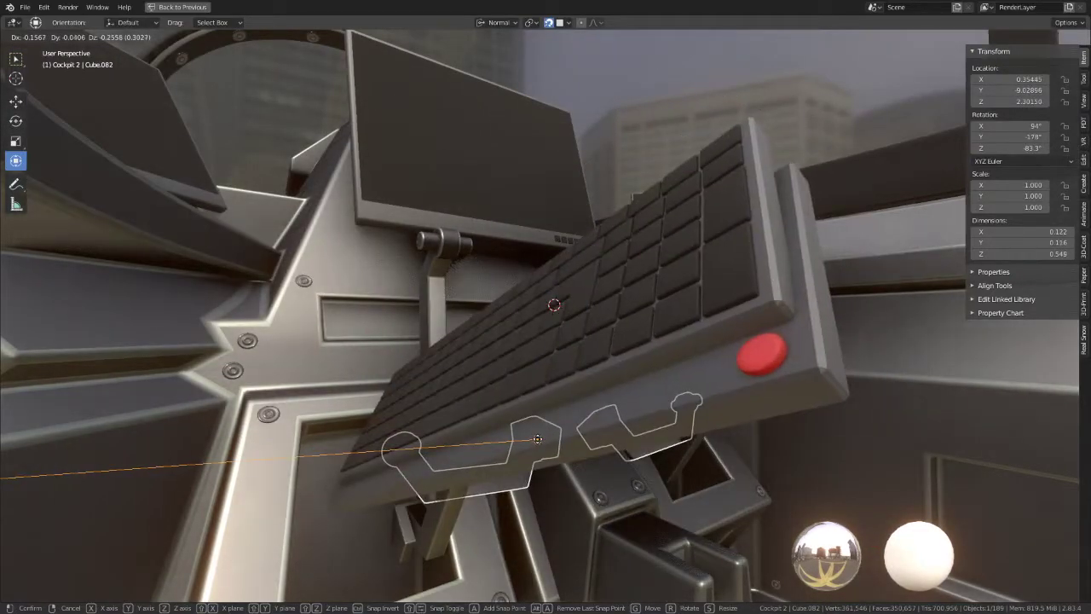
left_click(537, 438)
middle_click_drag(537, 439, 667, 313)
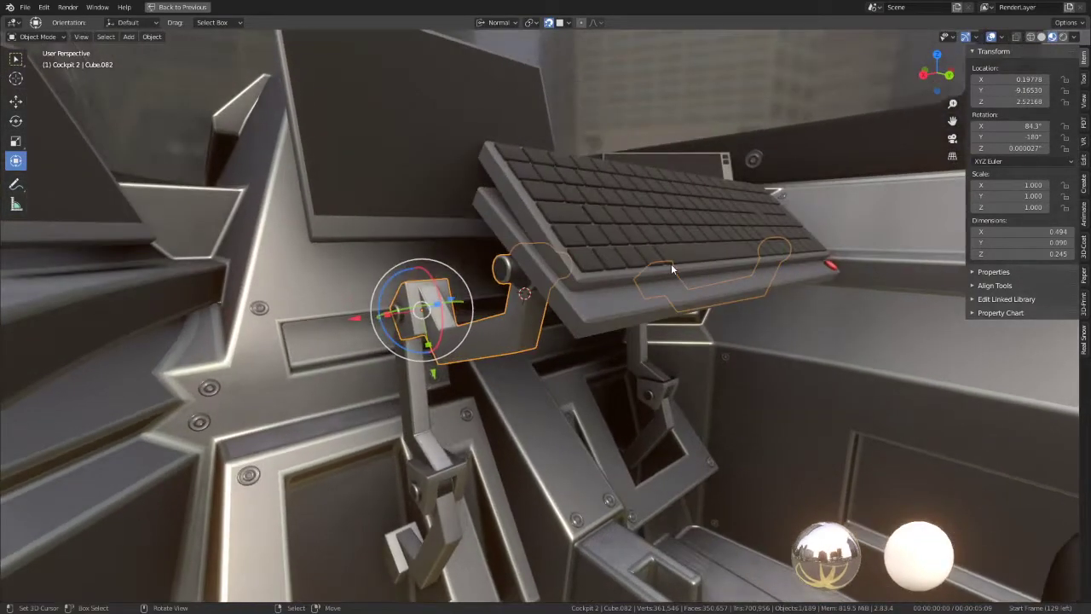
Step: Parent the keyboard to the arm with Keep Transform and reposition the lever arm piece
left_click(666, 313)
key("ctrl+p")
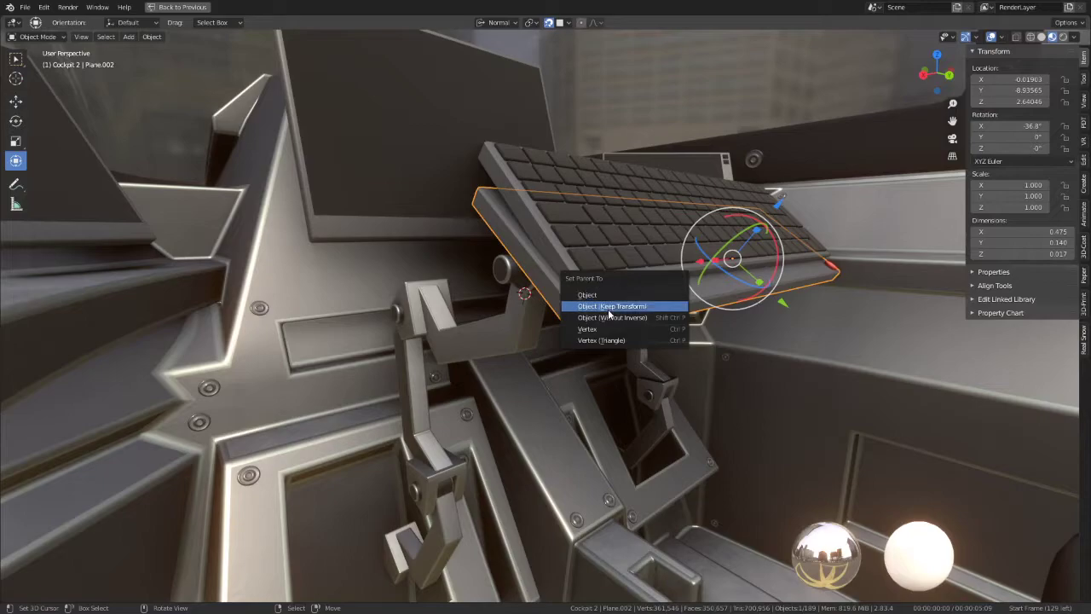
left_click(608, 315)
key("g")
key("Escape")
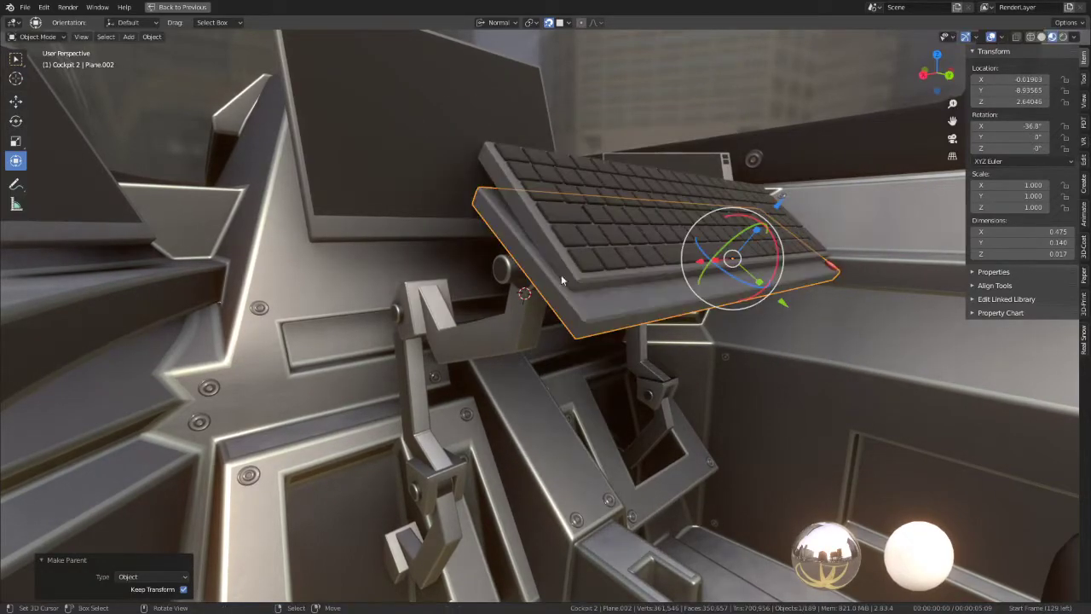
key("g")
left_click(472, 373)
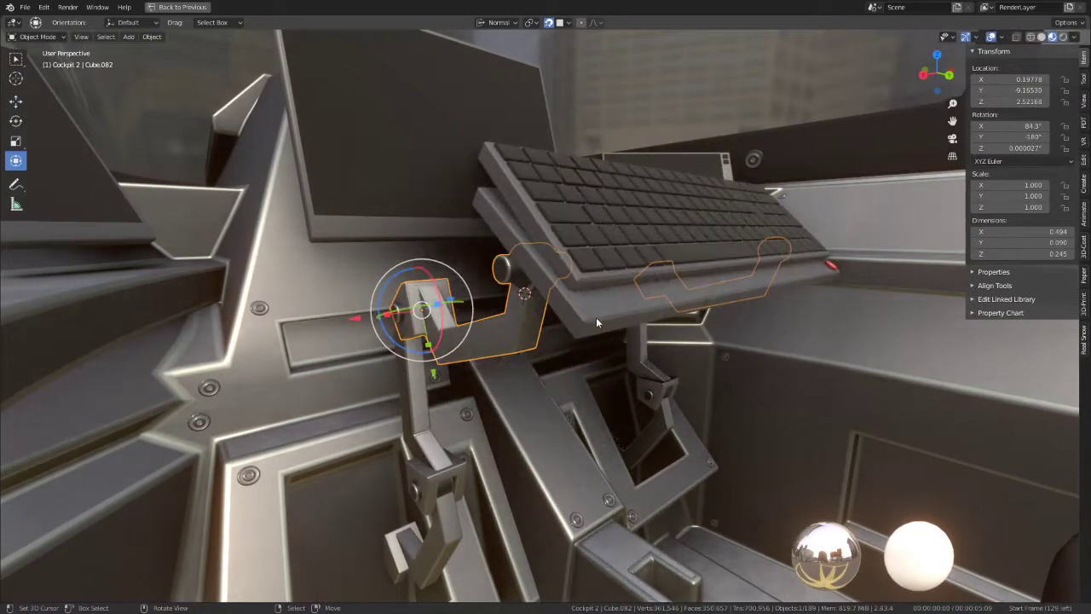
Step: Snap the keyboard to a new spot and parent it and the bracket piece with Keep Transform
left_click(595, 317)
key("g")
left_click(595, 297)
key("ctrl+p")
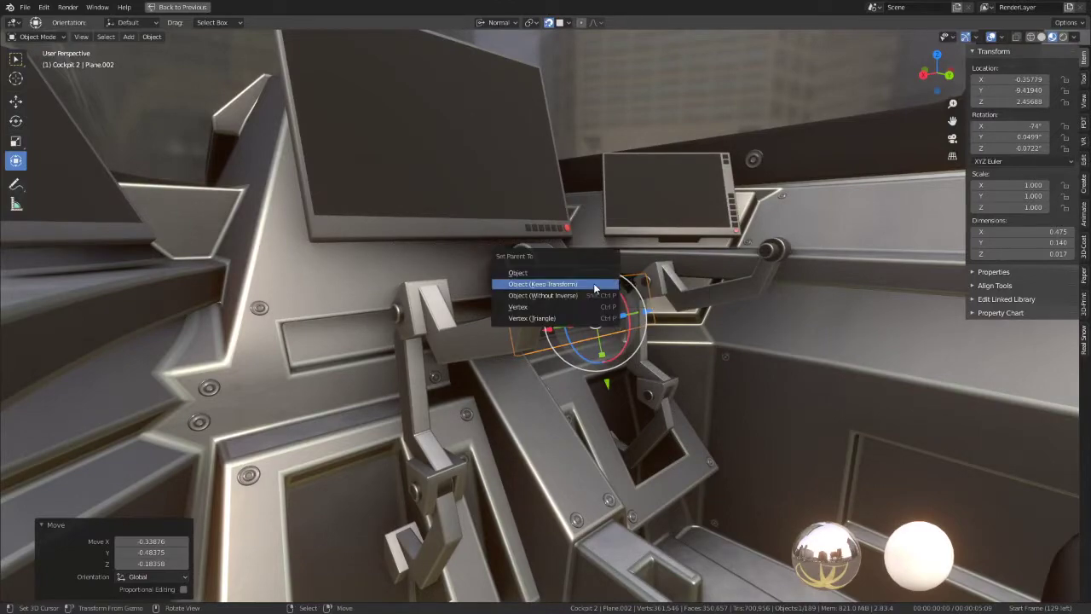
left_click(595, 288)
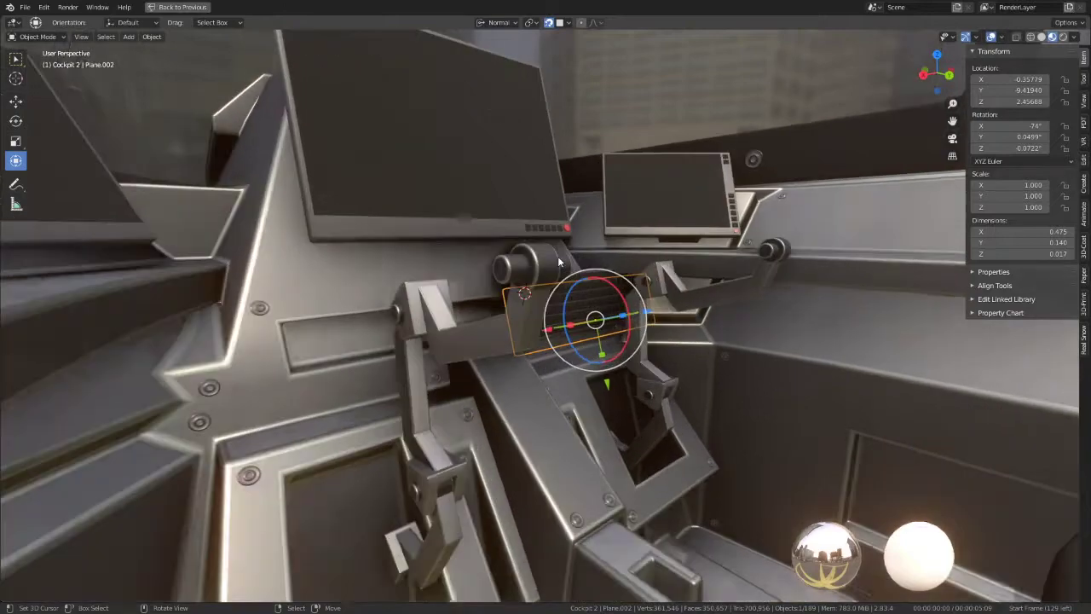
left_click(612, 314)
left_click(629, 310, "shift")
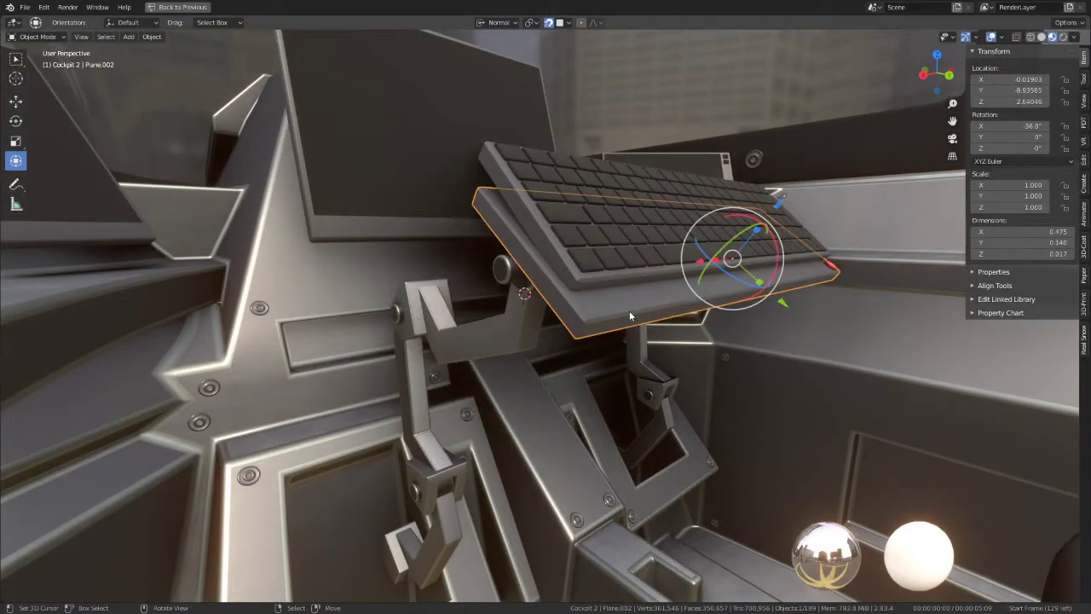
key("ctrl+p")
left_click(630, 300)
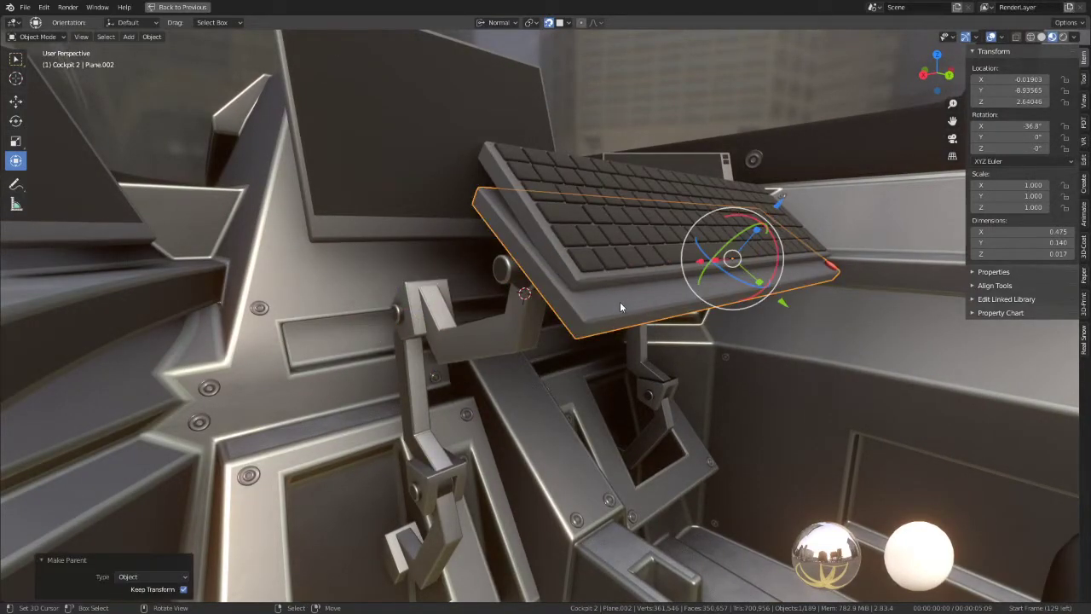
Step: Test-move the keyboard, then parent it again with Keep Transform
left_click(617, 303)
key("ctrl+z")
key("ctrl+shift+z")
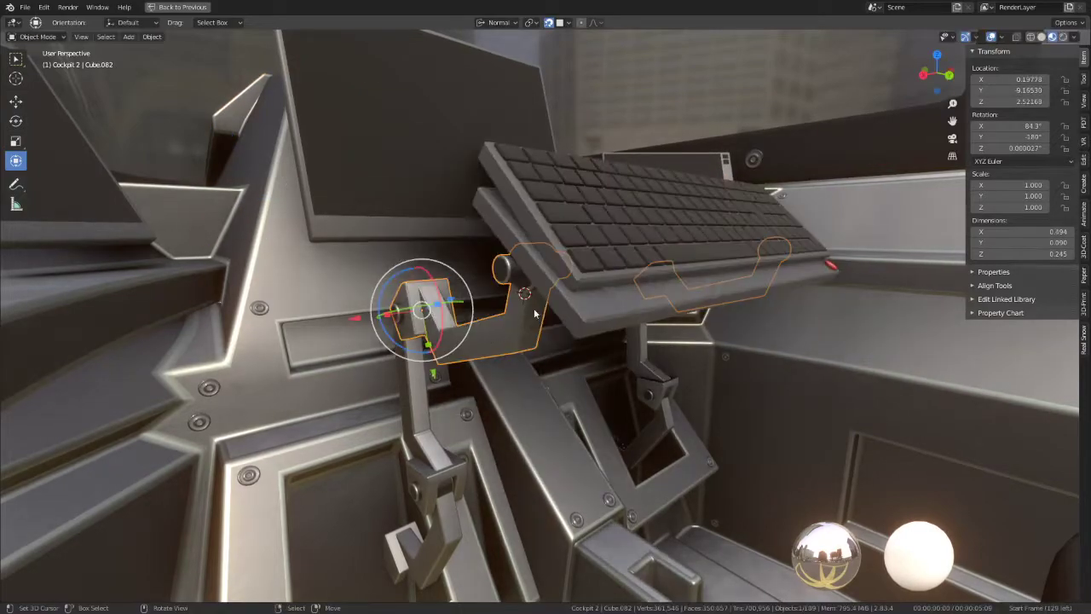
left_click(611, 322)
key("g")
key("Escape")
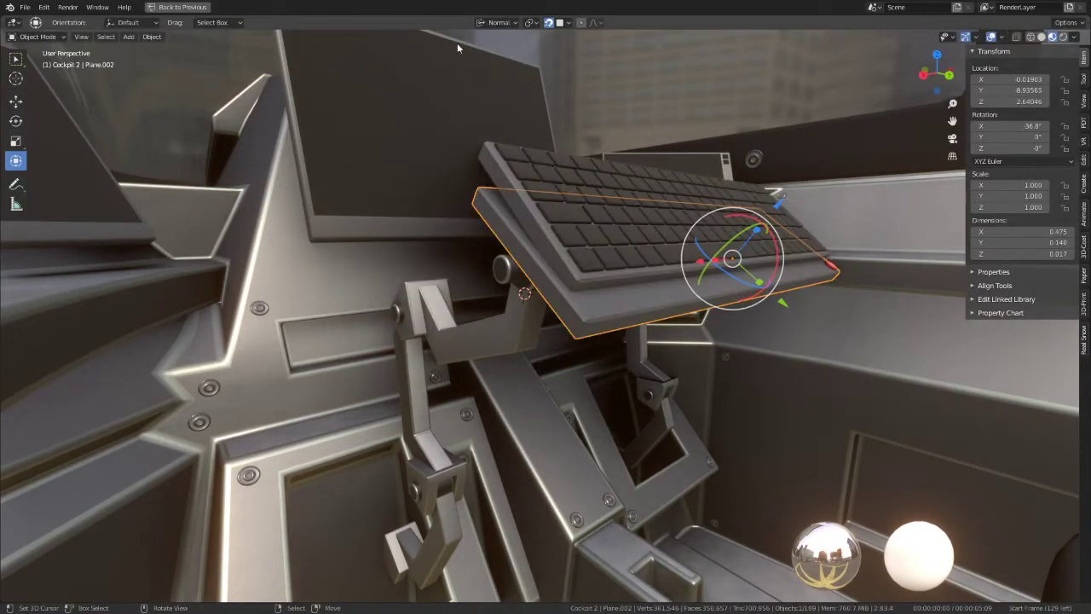
key("ctrl+p")
left_click(588, 287)
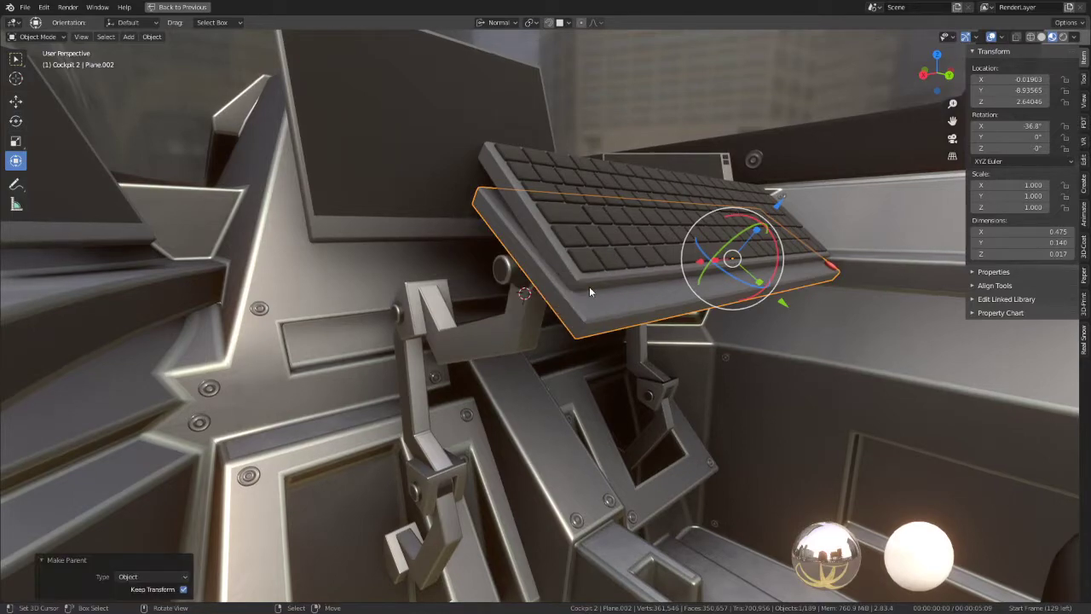
Step: Clear the keyboard's parent keeping its placement, select the arm pieces with the lower lever active
key("alt+p")
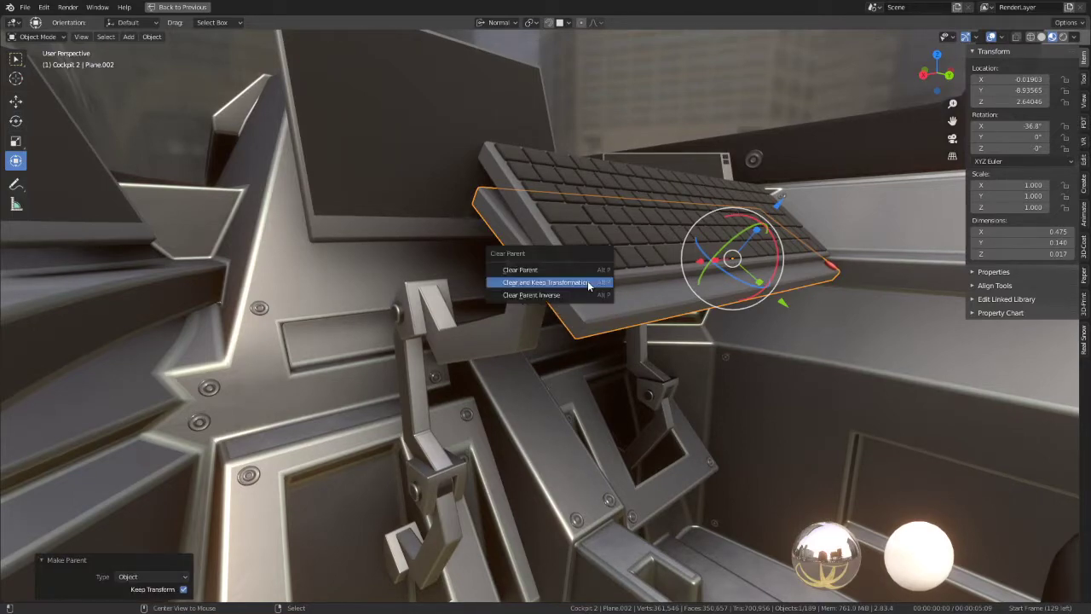
left_click(589, 282)
left_click(409, 328)
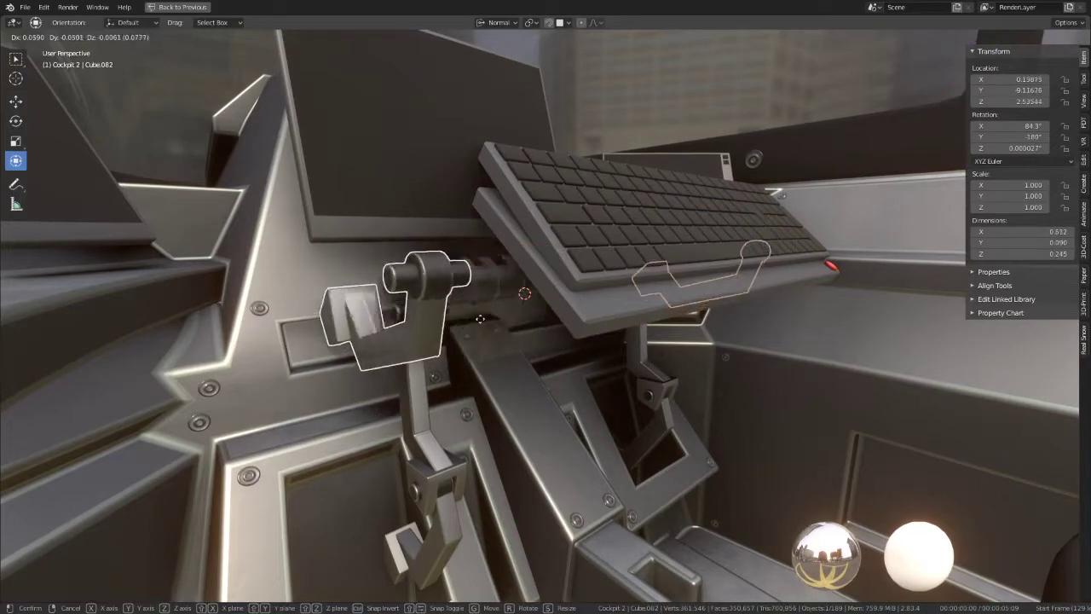
mouse_move(434, 400)
middle_mouse_down()
mouse_move(398, 401)
mouse_move(503, 313)
mouse_move(486, 195)
middle_mouse_up()
left_click(398, 401)
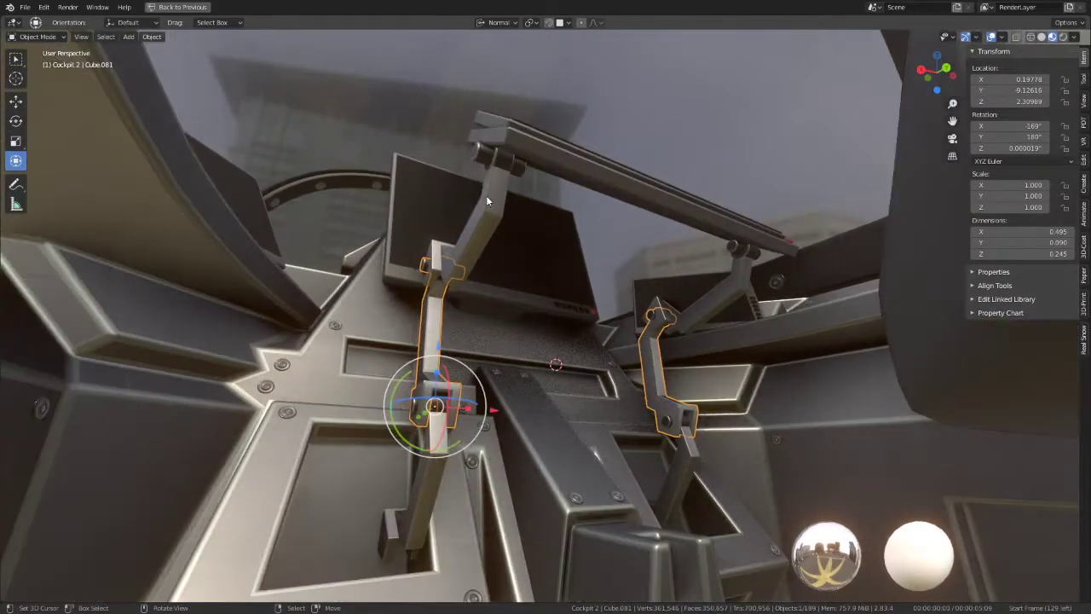
left_click(486, 195, "shift")
left_click(424, 418, "shift")
left_click(425, 418, "shift")
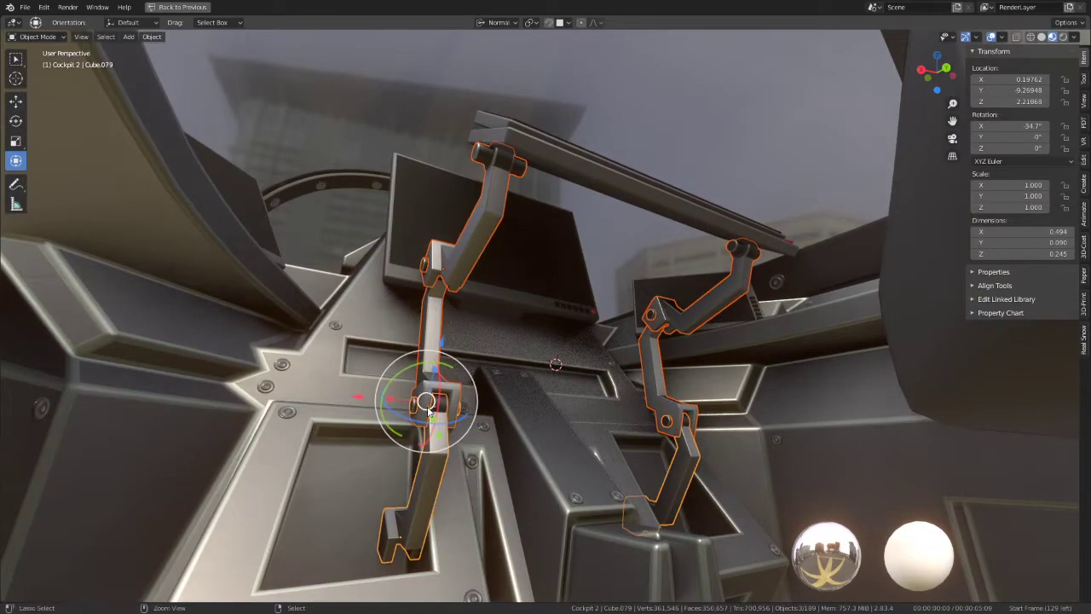
key("ctrl+space")
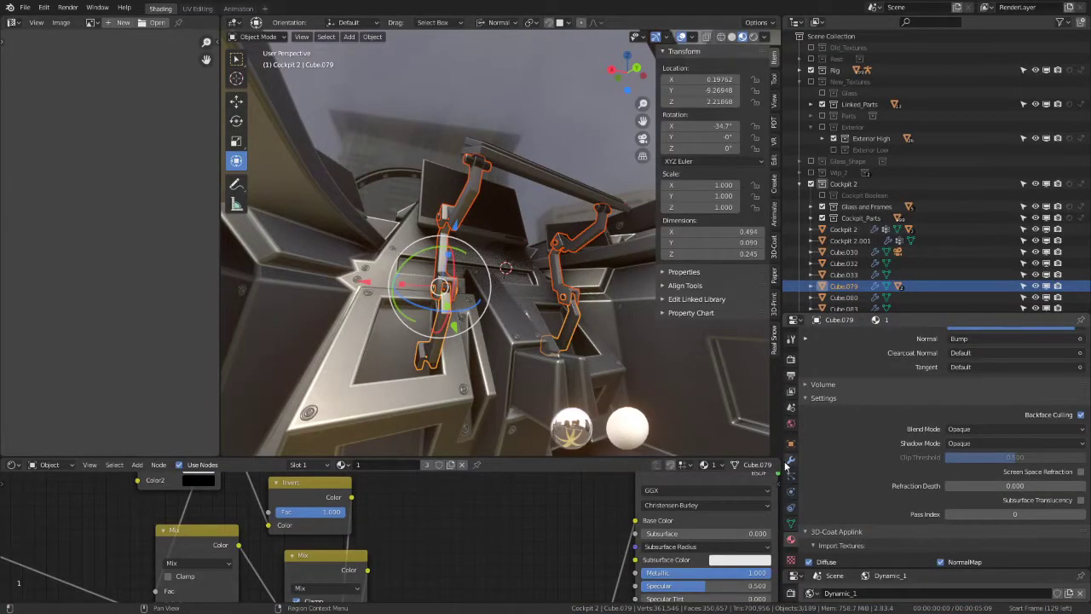
Step: Copy the lower lever's Mirror and Bevel.001 modifiers to the selected arm pieces via Ctrl+L > Modifiers
left_click(789, 461)
left_click(810, 379)
left_click(810, 399)
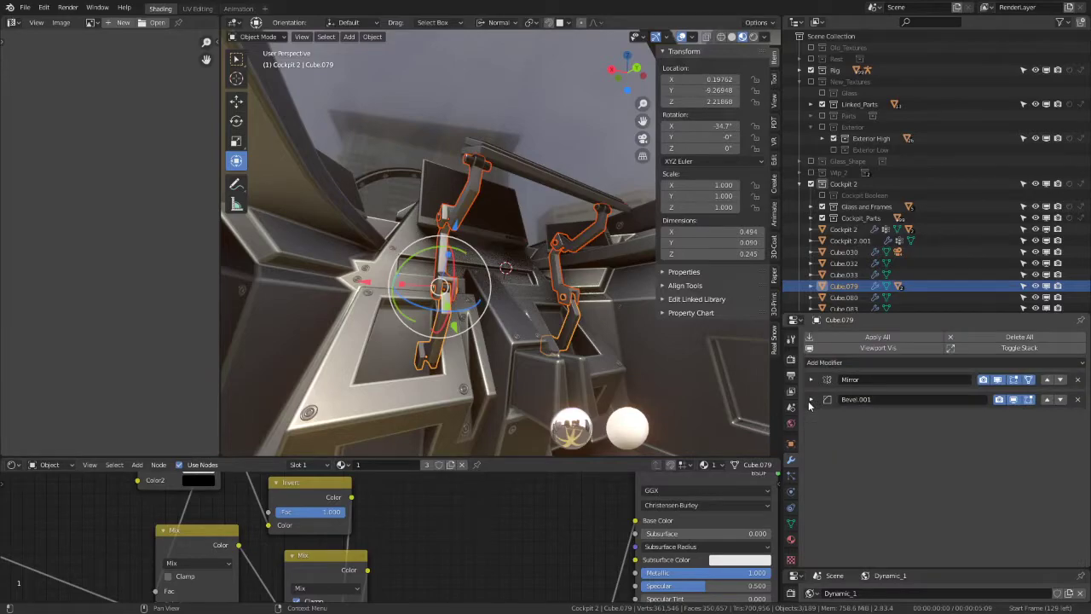
left_click(810, 379)
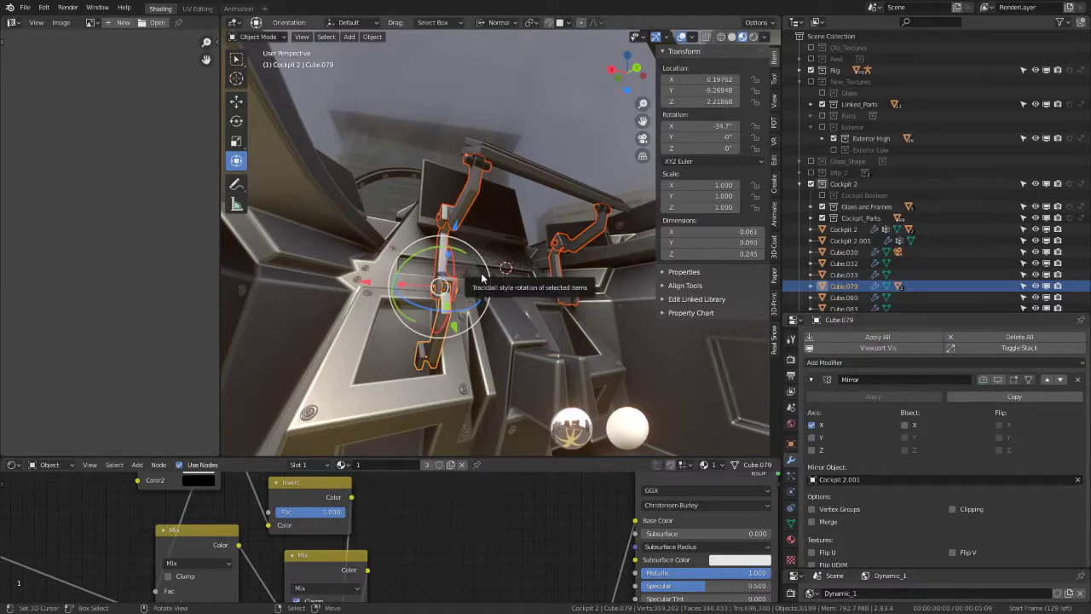
key("ctrl+l")
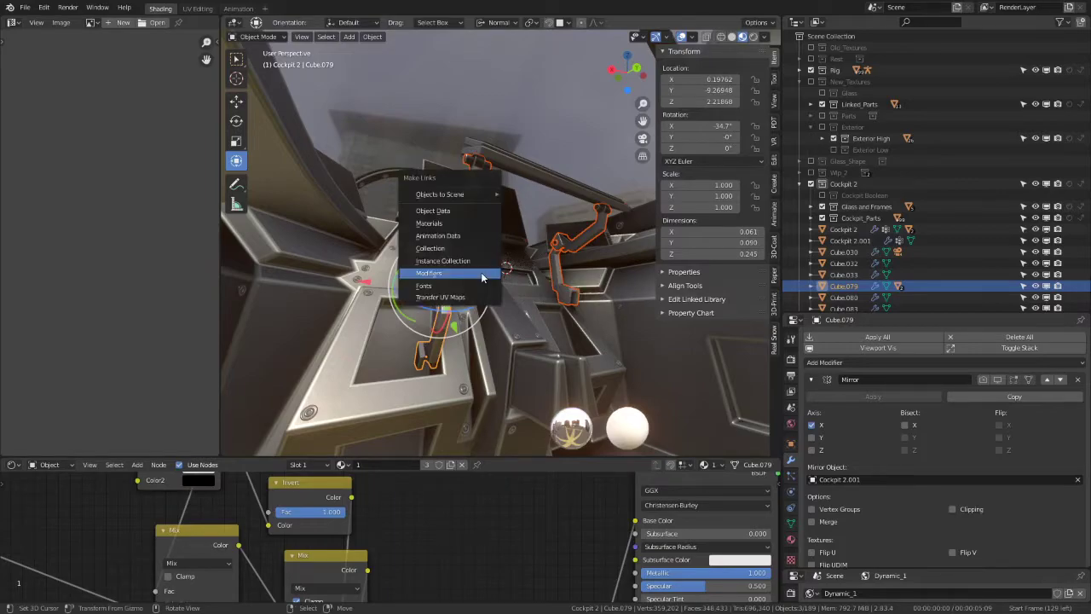
left_click(482, 278)
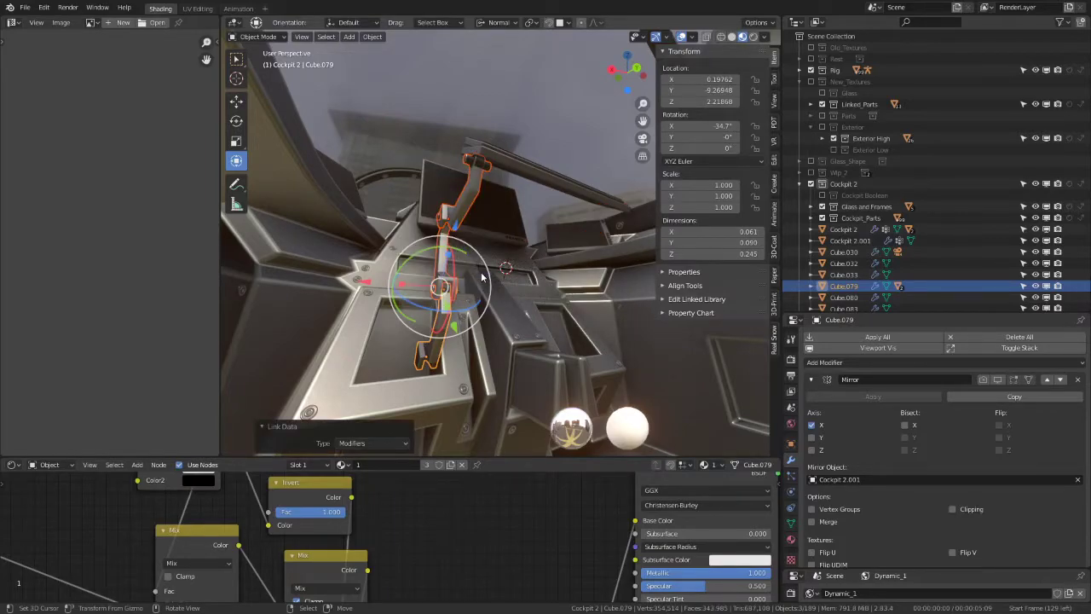
key("ctrl+space")
Step: Set lever Cube.079's Location X to 0 and frame it in the view
left_click(426, 514)
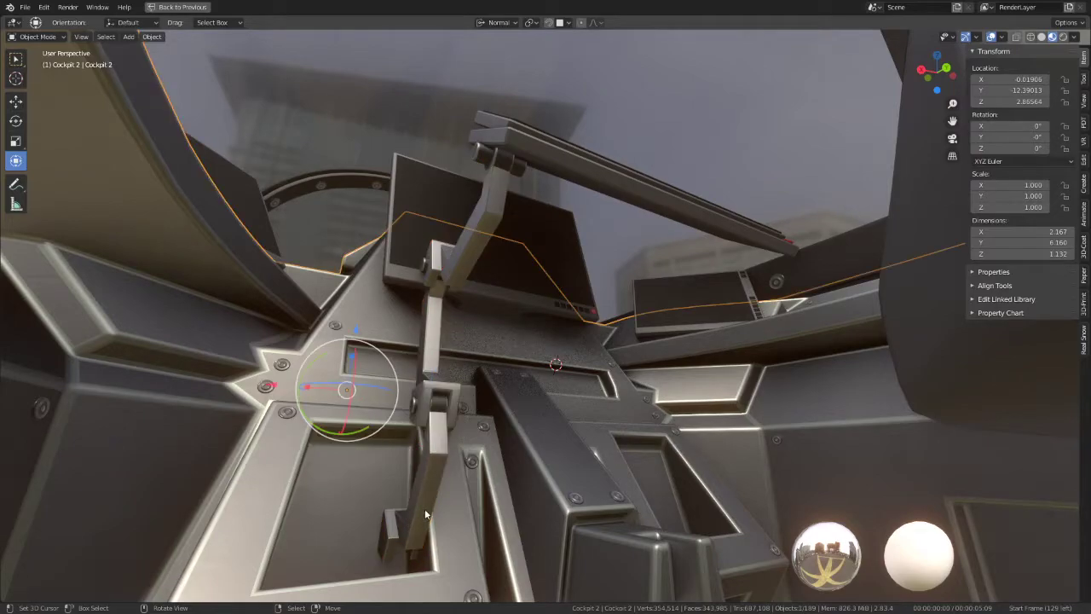
left_click(434, 480)
mouse_move(434, 480)
middle_mouse_down()
mouse_move(498, 465)
mouse_move(387, 381)
mouse_move(402, 481)
middle_mouse_up()
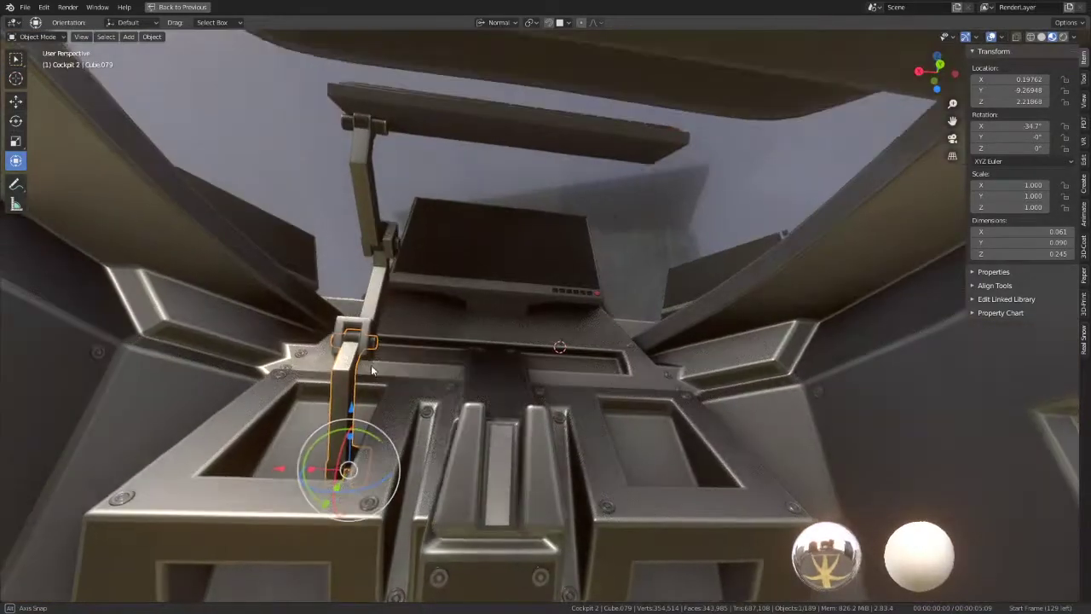
left_click_drag(292, 474, 433, 468)
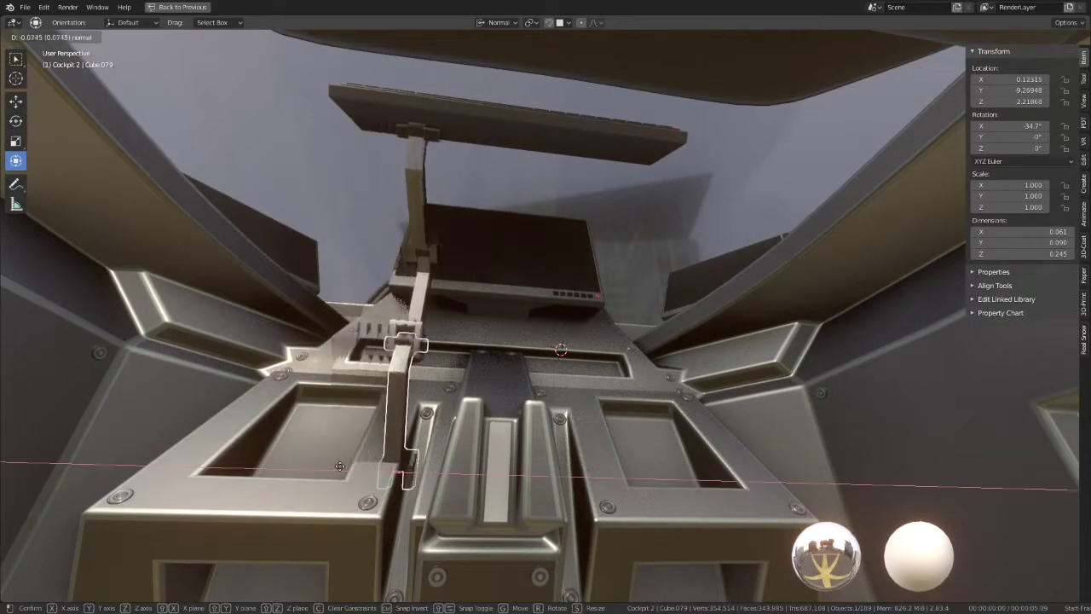
key("Escape")
type("0")
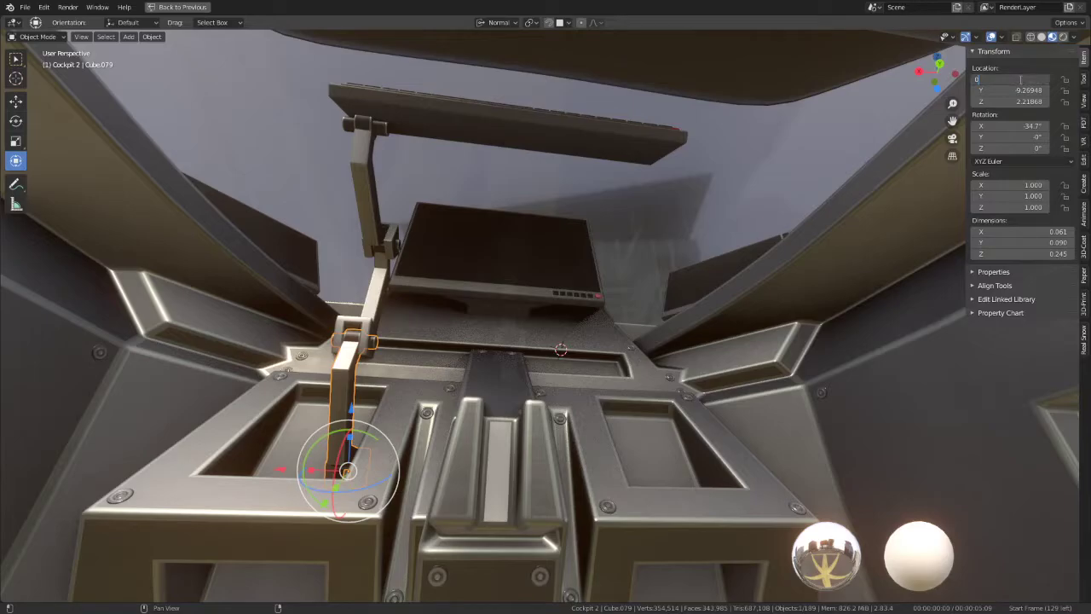
key("Return")
middle_click_drag(460, 380, 501, 411)
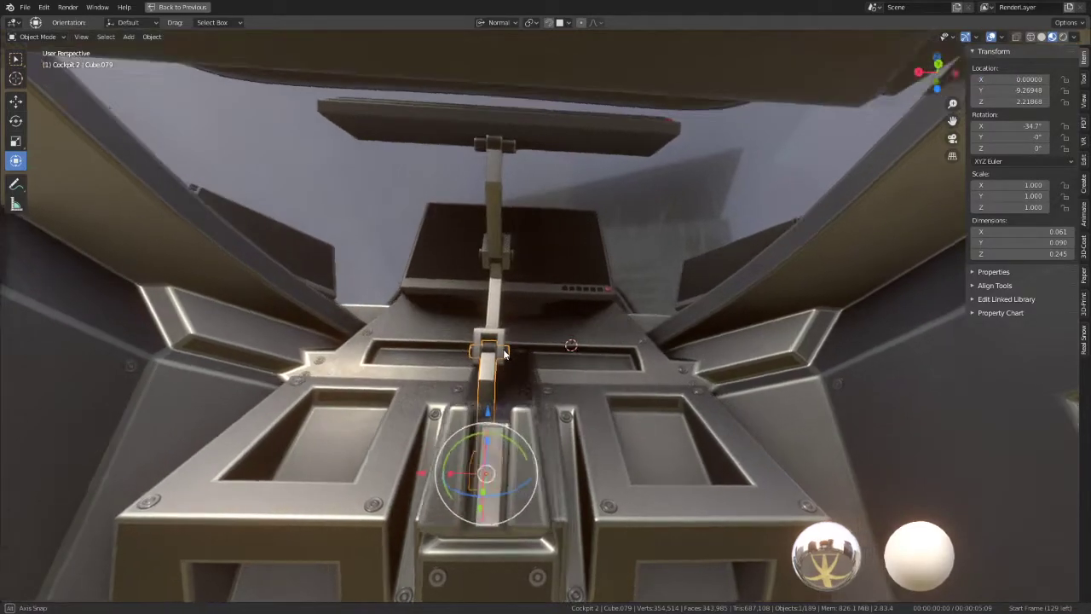
key("KP_Decimal")
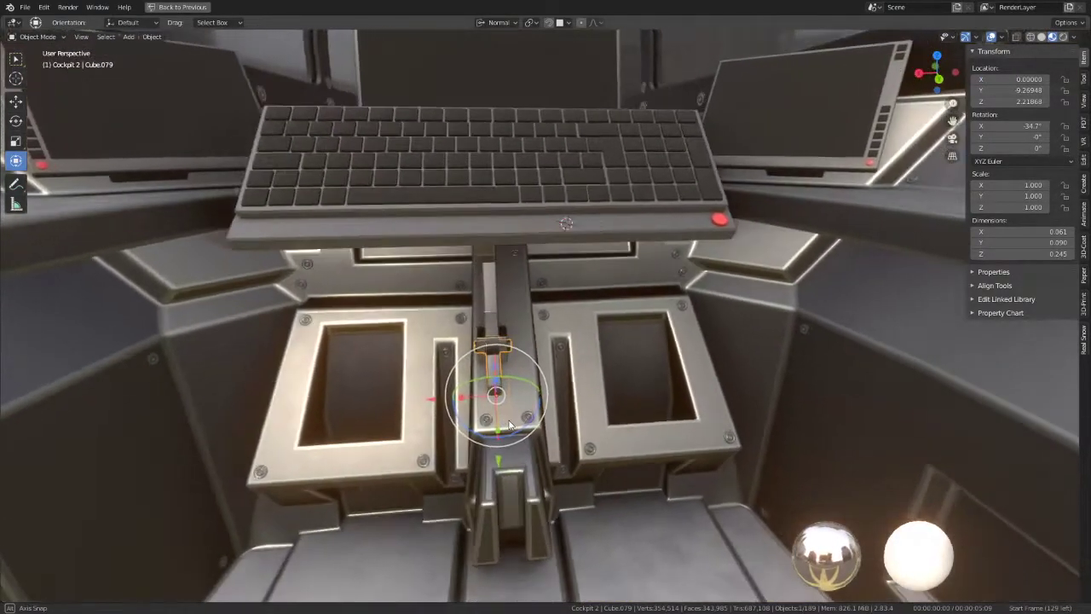
left_click(292, 347)
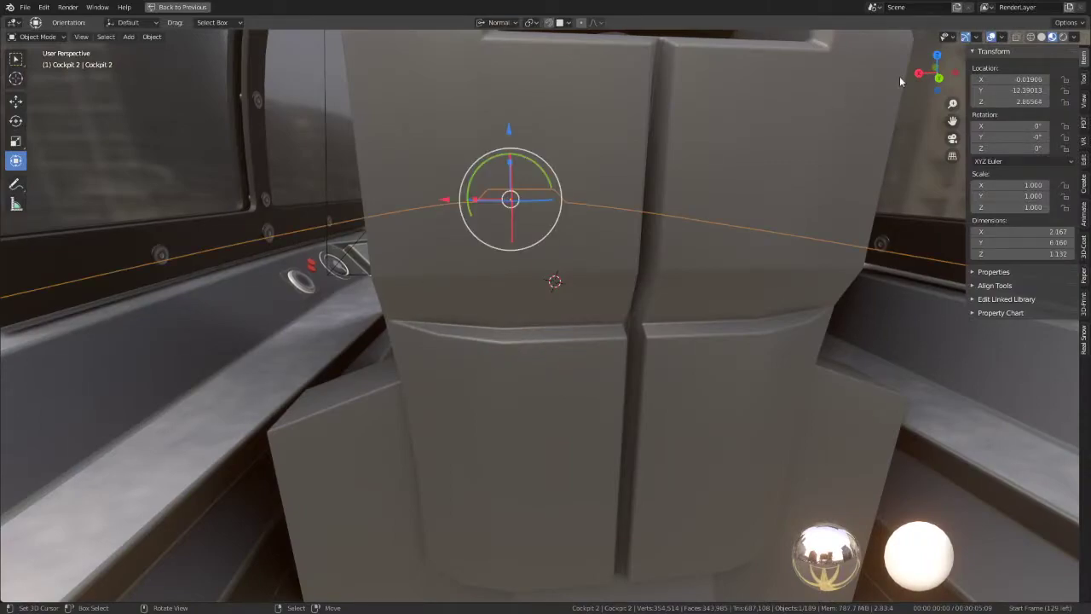
key("KP_Decimal")
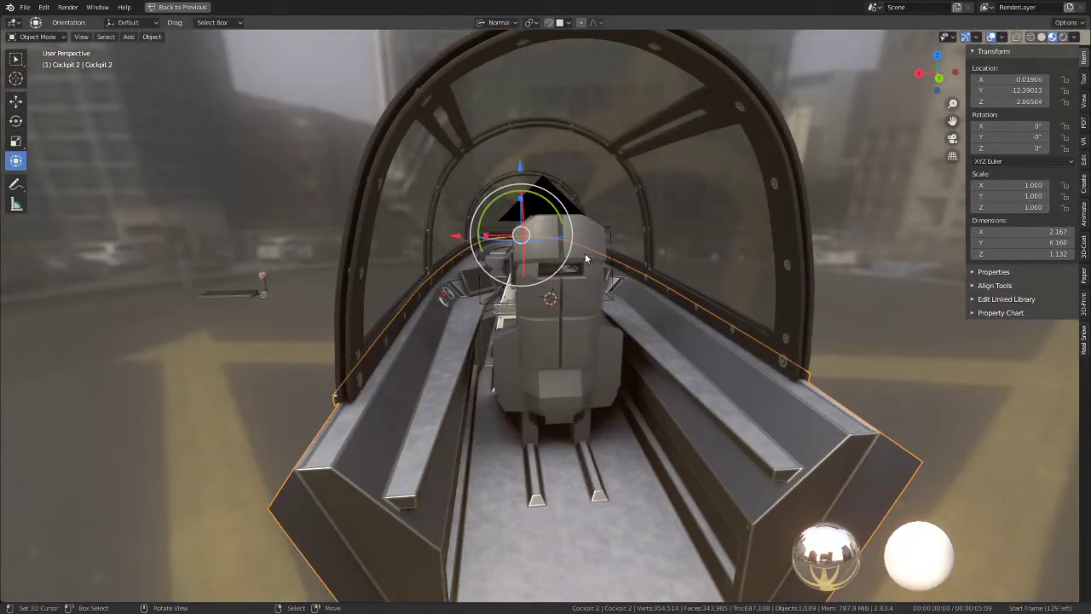
left_click(796, 157)
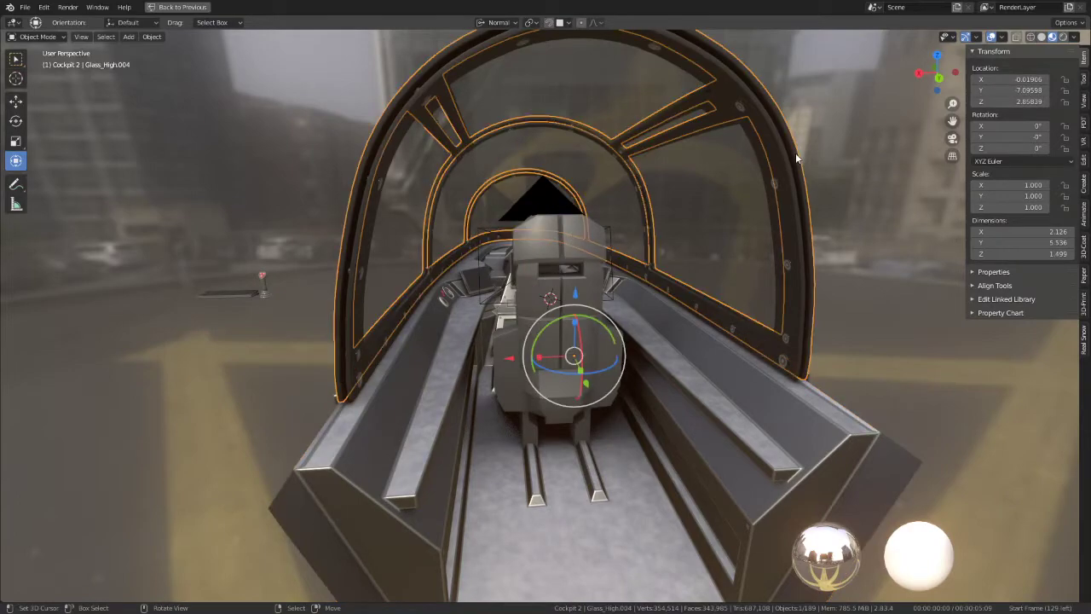
left_click(755, 380)
key("g")
key("x")
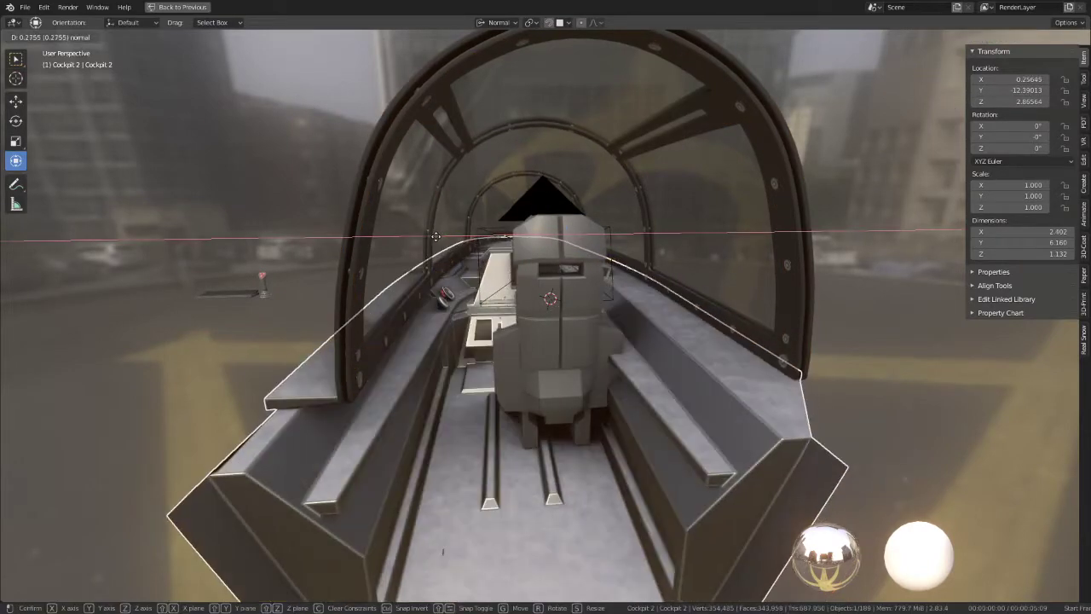
right_click(435, 236)
left_click(385, 345)
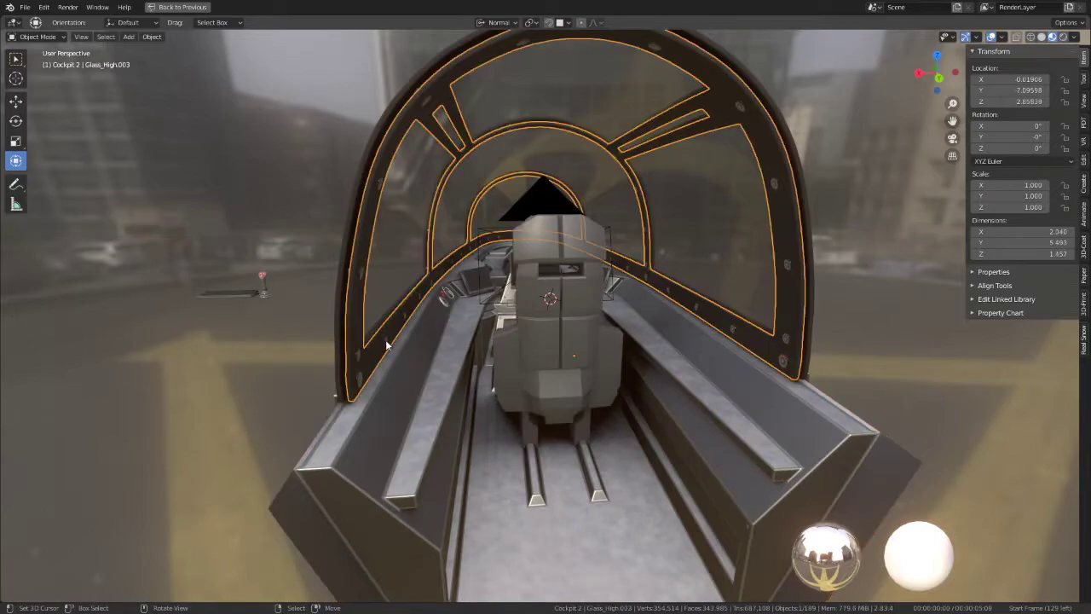
left_click(385, 339)
left_click(385, 339)
left_click(421, 416)
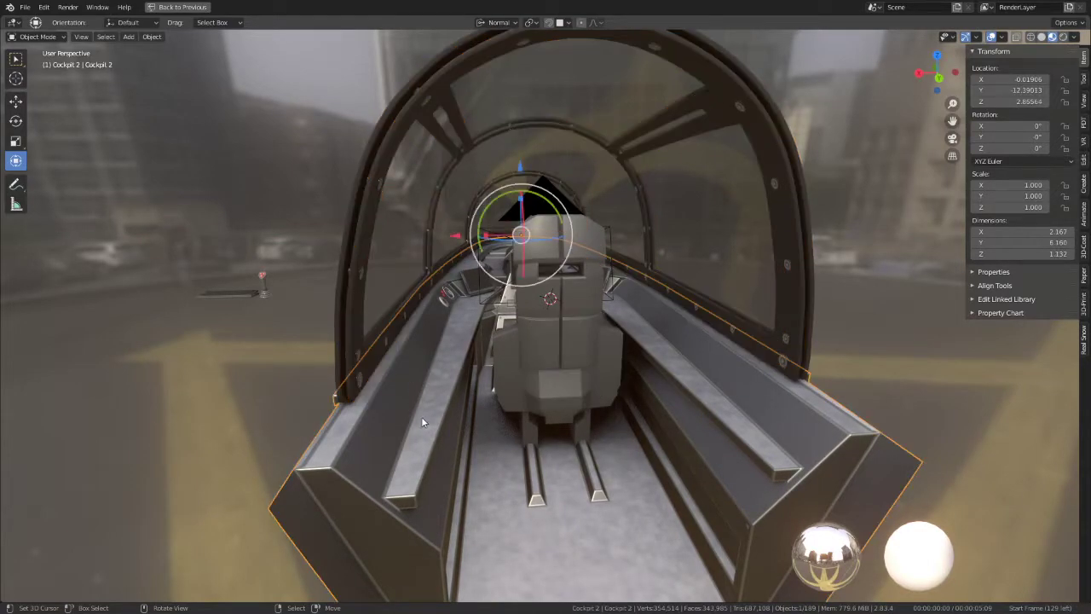
key("g")
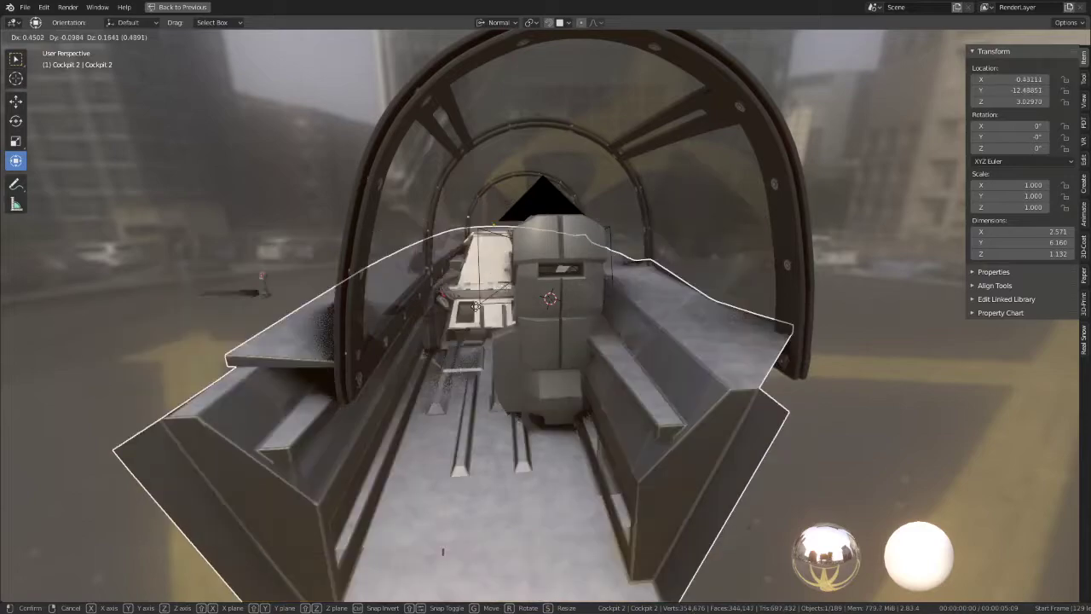
right_click(373, 344)
left_click(373, 344)
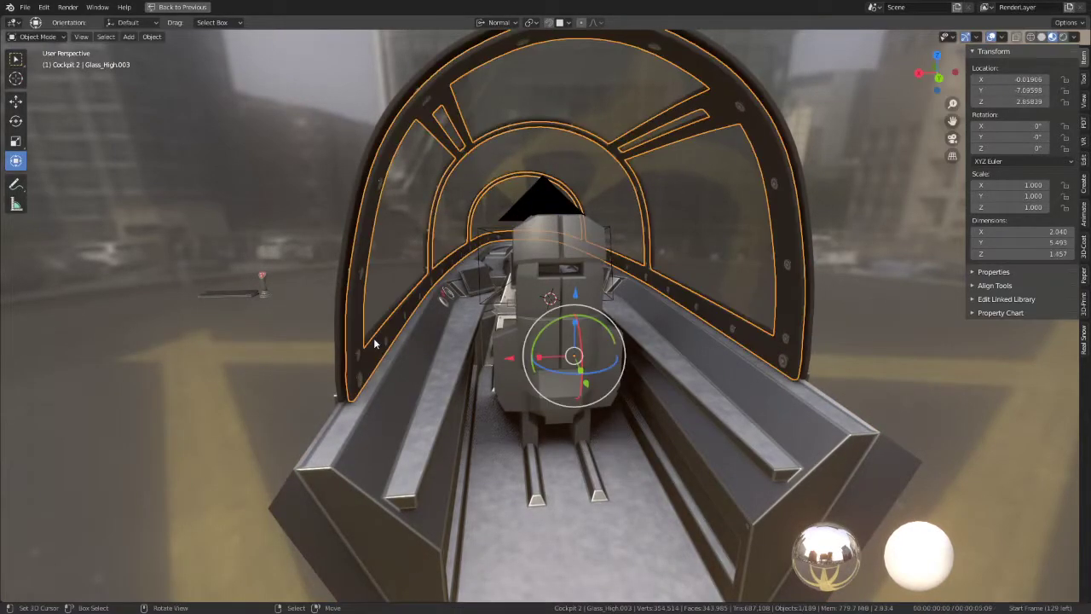
scroll(401, 299, "up", 2)
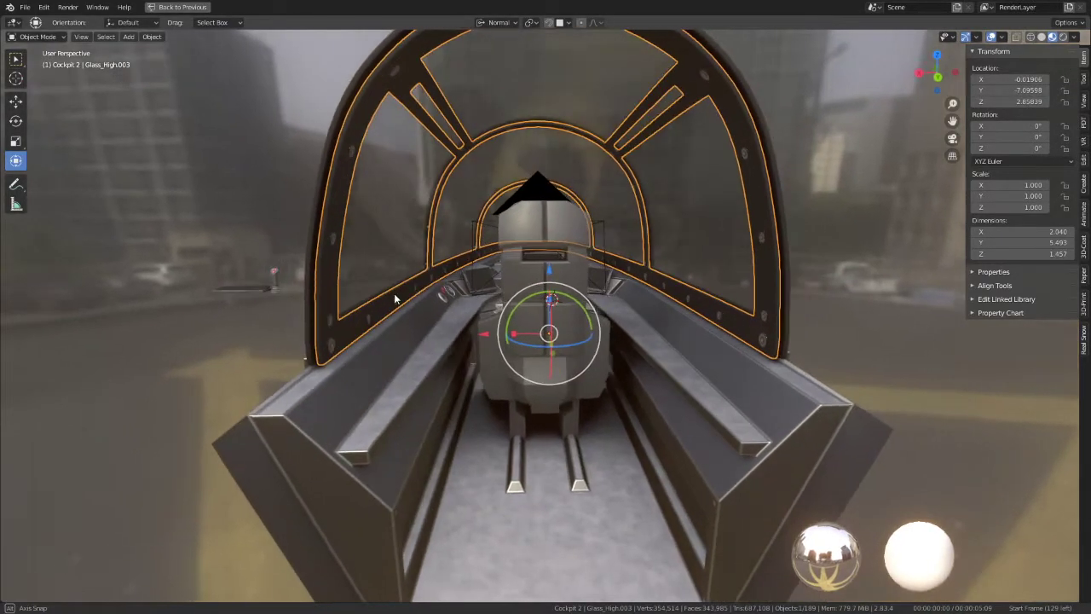
scroll(394, 272, "down", 5)
middle_click_drag(395, 260, 451, 248)
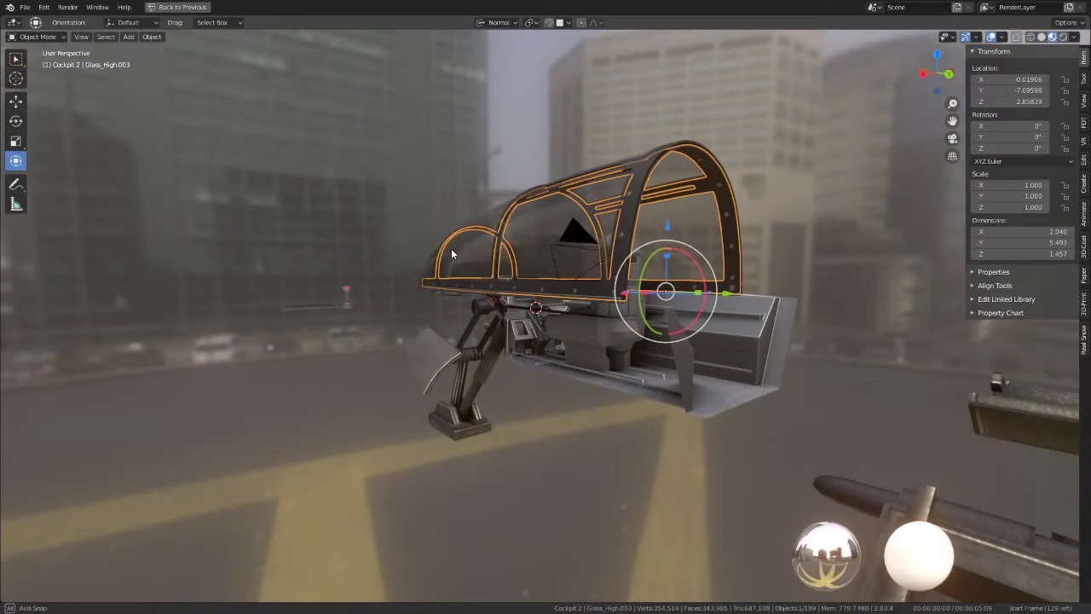
scroll(445, 246, "up", 2)
scroll(438, 240, "up", 2)
scroll(438, 236, "up", 3)
key("KP_Decimal")
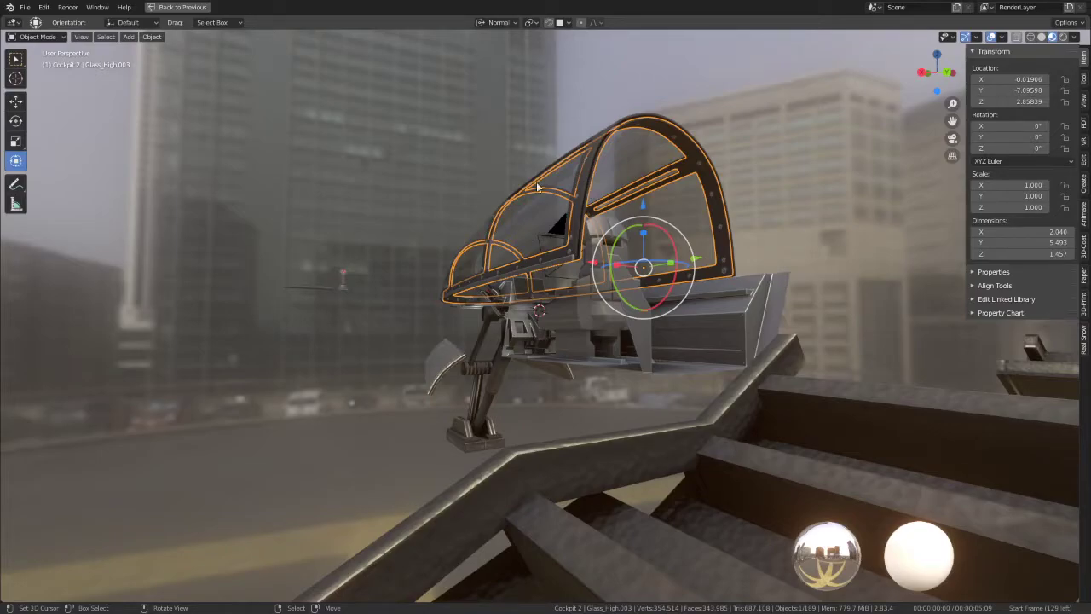
middle_click_drag(355, 267, 577, 308)
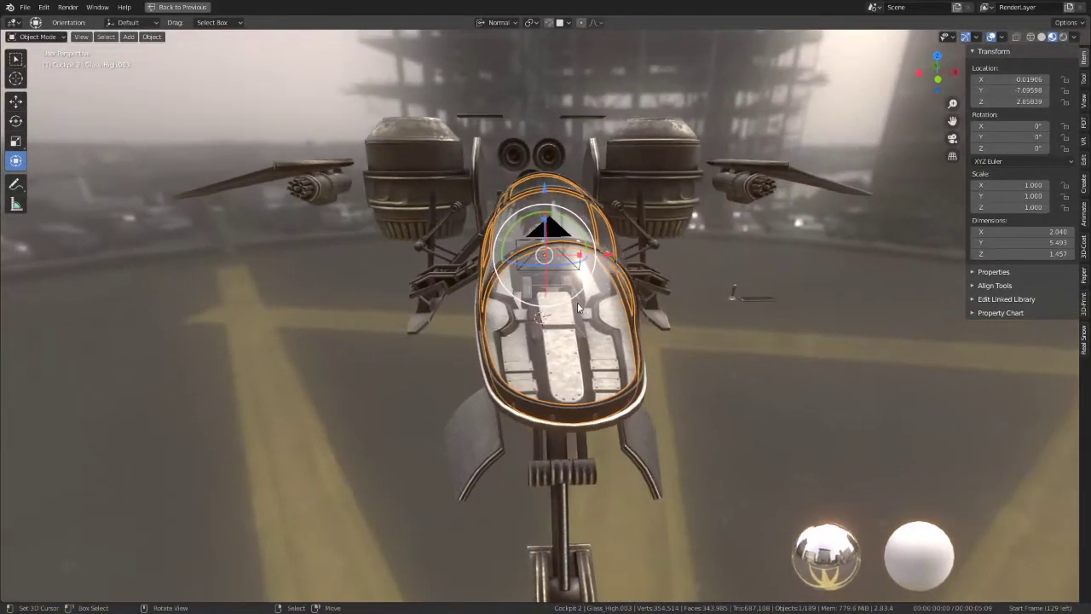
mouse_move(580, 274)
middle_mouse_down()
mouse_move(275, 349)
mouse_move(679, 258)
mouse_move(490, 302)
mouse_move(353, 275)
mouse_move(676, 272)
mouse_move(540, 243)
mouse_move(404, 361)
mouse_move(477, 355)
mouse_move(496, 378)
mouse_move(511, 312)
mouse_move(502, 299)
mouse_move(499, 330)
mouse_move(477, 290)
mouse_move(438, 268)
mouse_move(450, 303)
mouse_move(466, 309)
middle_mouse_up()
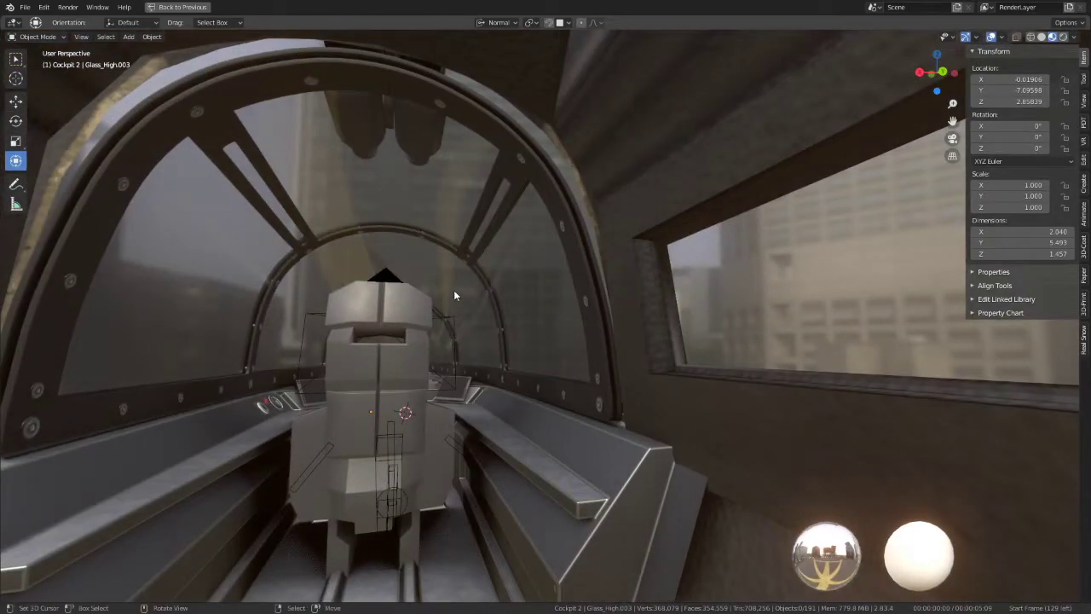
key("KP_1")
middle_click_drag(698, 98, 603, 276, "shift")
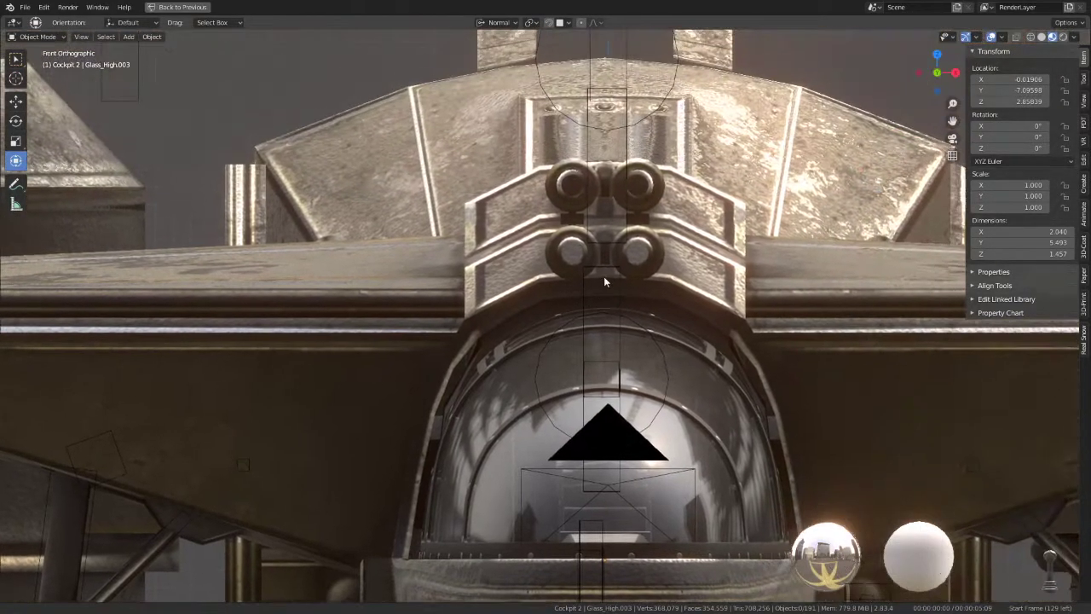
scroll(607, 275, "up", 4)
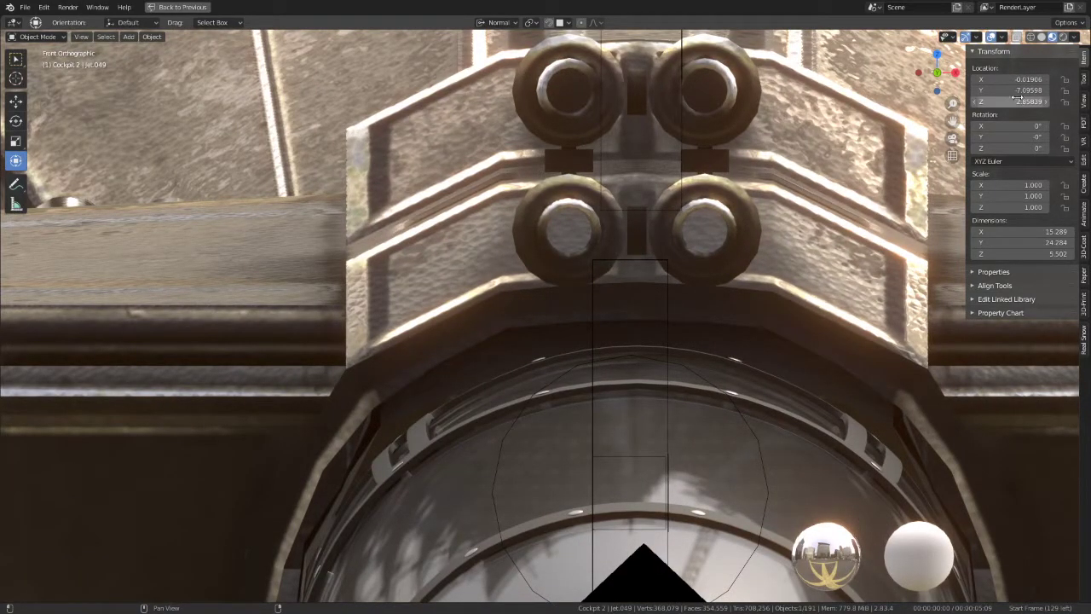
scroll(450, 333, "down", 5)
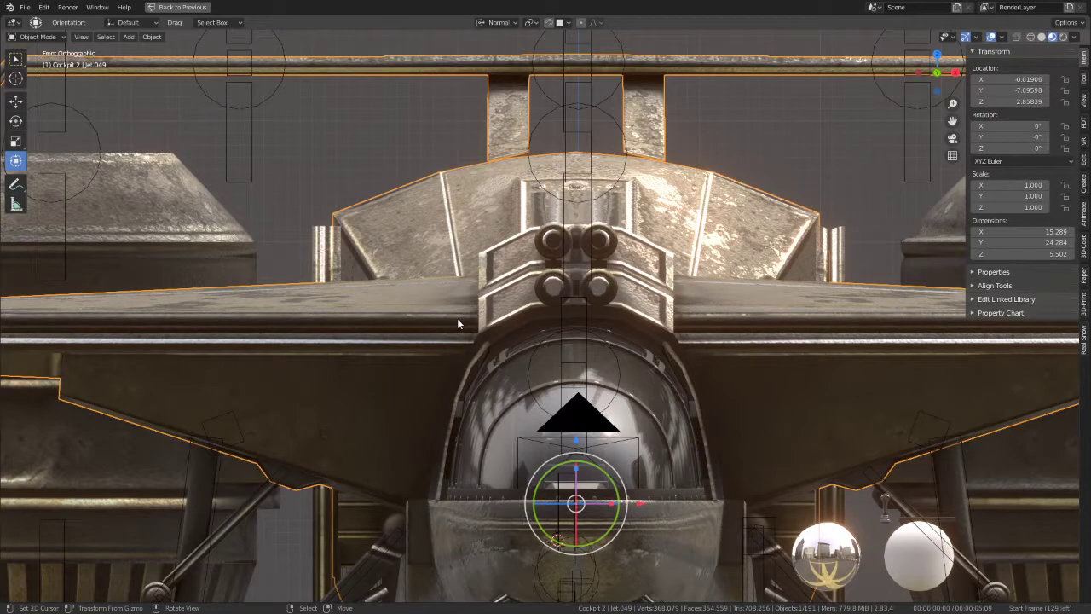
scroll(457, 318, "down", 5)
middle_click_drag(689, 303, 597, 311)
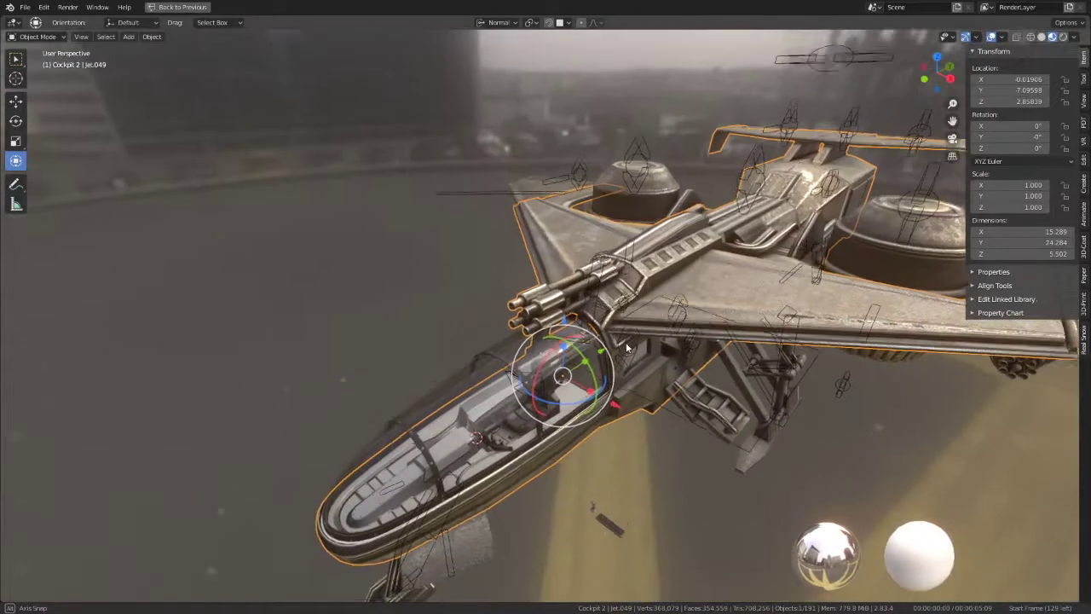
scroll(553, 320, "up", 4)
left_click_drag(552, 320, 557, 255)
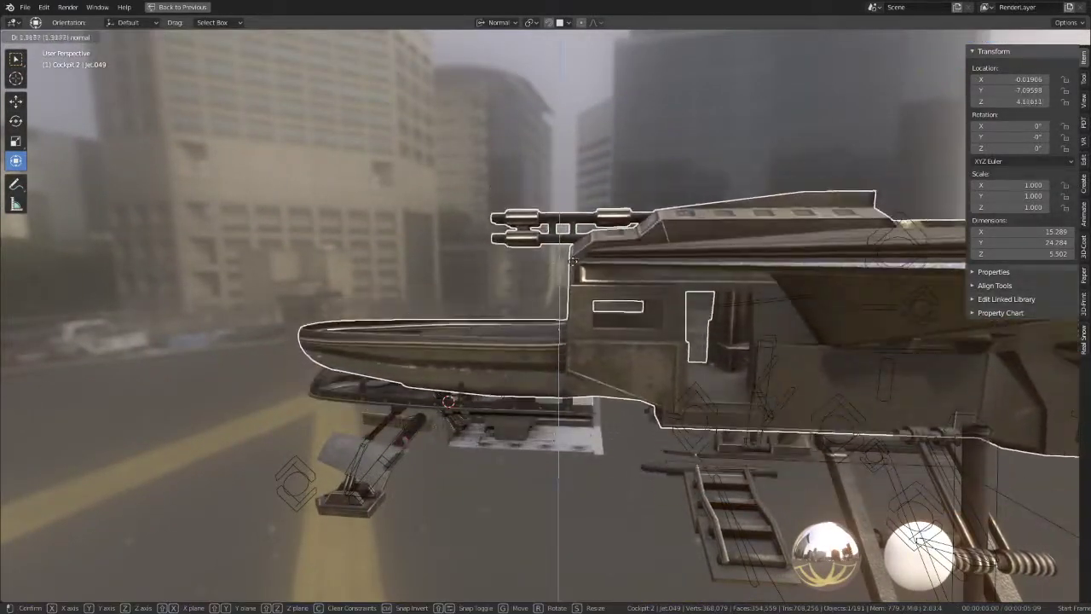
key("Escape")
mouse_move(557, 255)
middle_mouse_down()
mouse_move(588, 426)
mouse_move(584, 263)
middle_mouse_up()
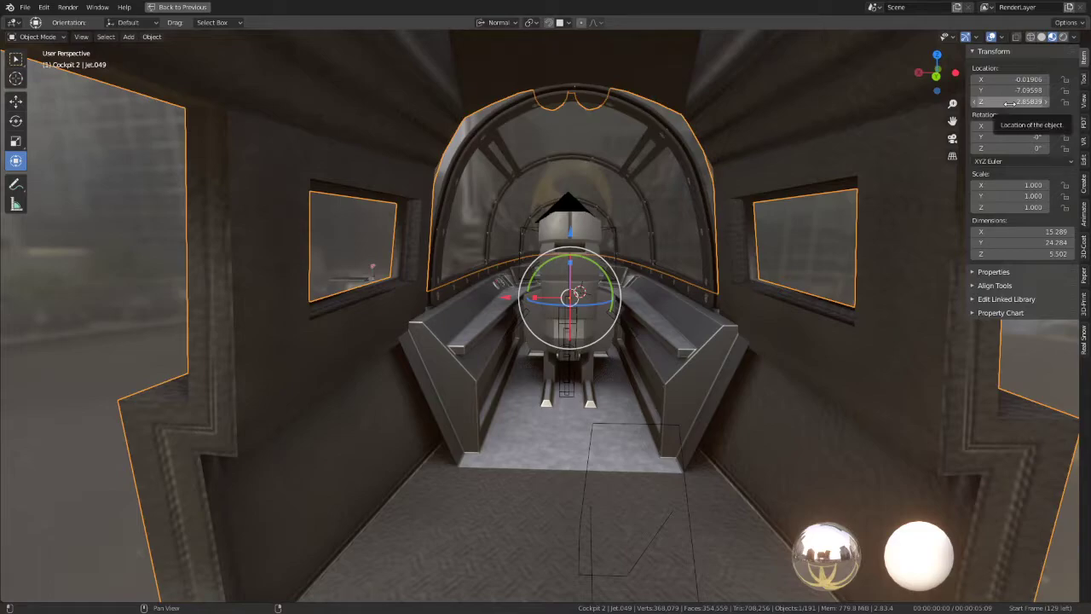
Step: Save the blend file and try the hull's Z location at 0, then undo it
left_click(1008, 102)
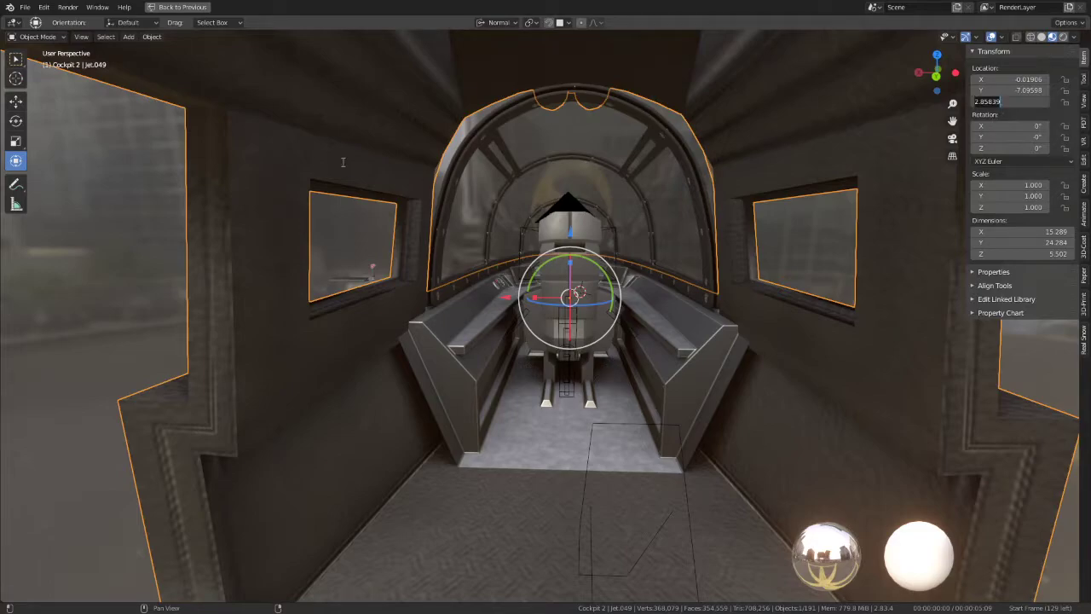
left_click(25, 6)
left_click(51, 109)
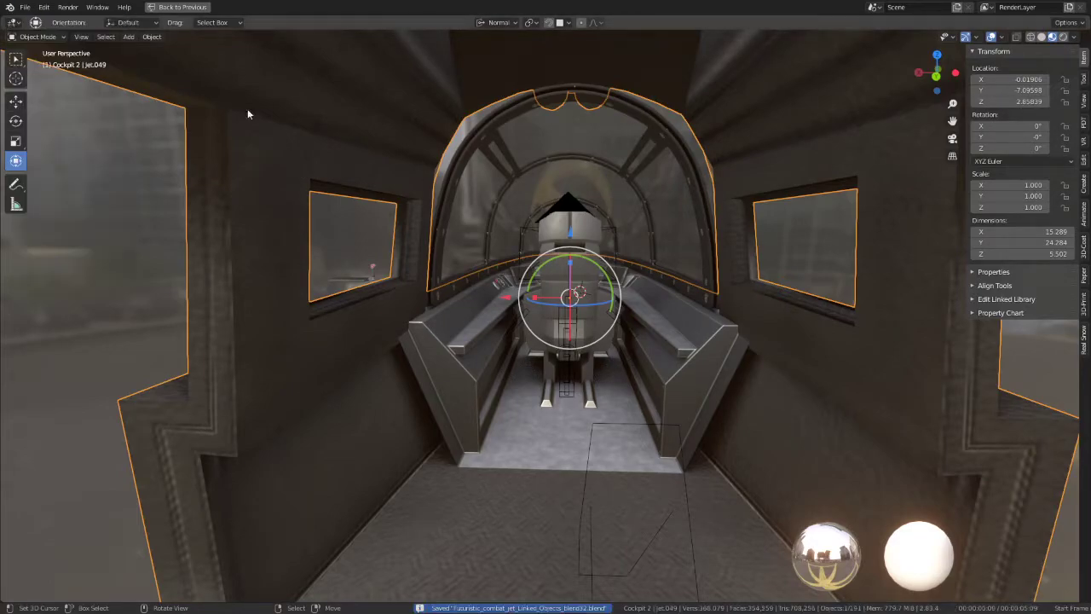
type("0")
key("Return")
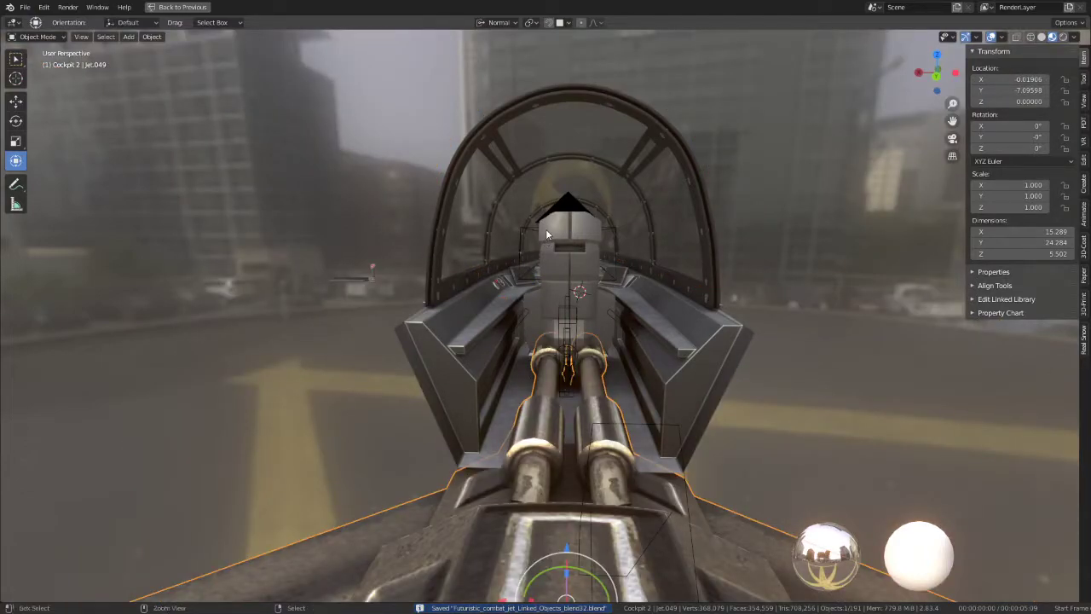
key("ctrl+z")
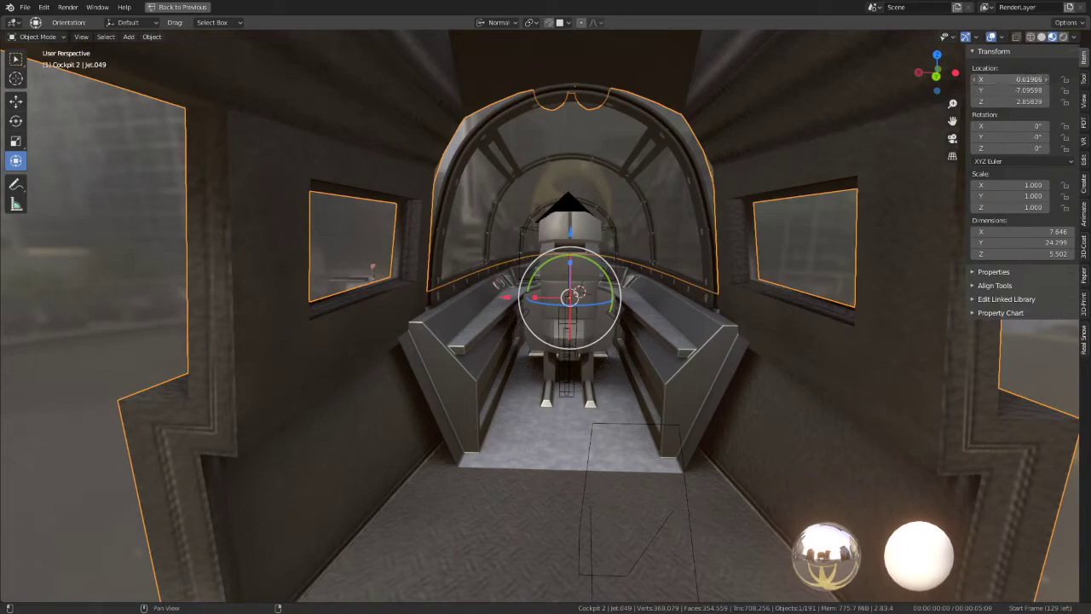
Step: Set Location X to 0 for hull Jet.049 and Cockpit 2, then select Glass_High.004
key("Return")
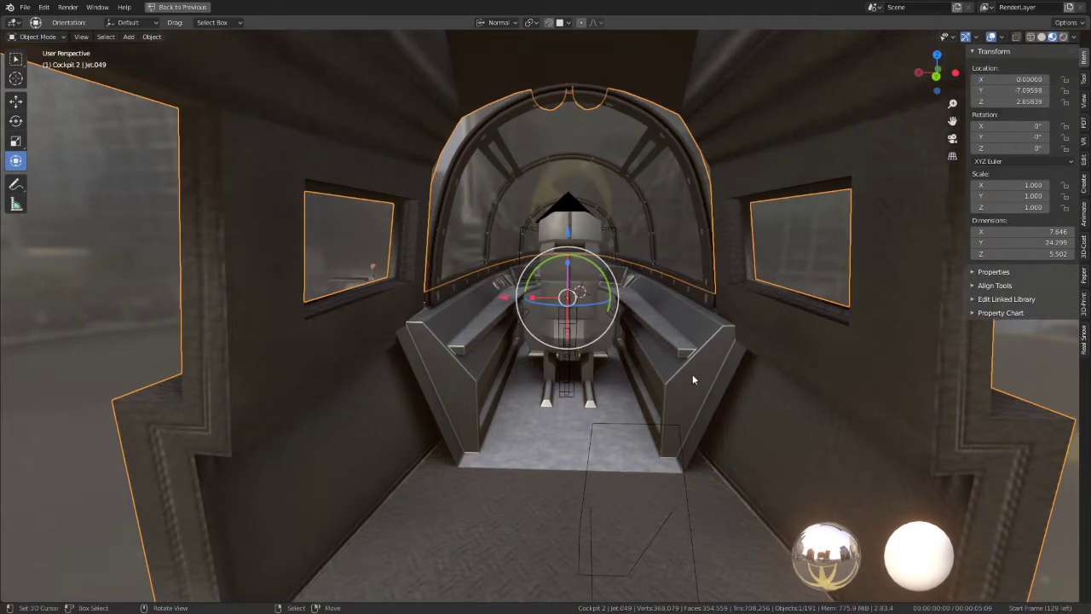
left_click(697, 373)
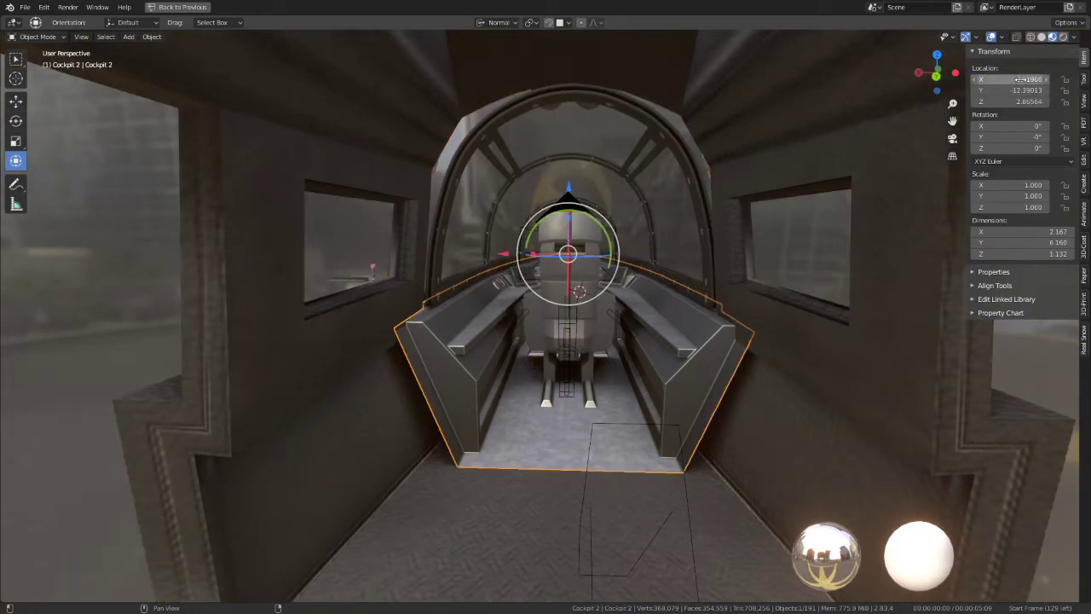
key("Return")
scroll(707, 243, "up", 3)
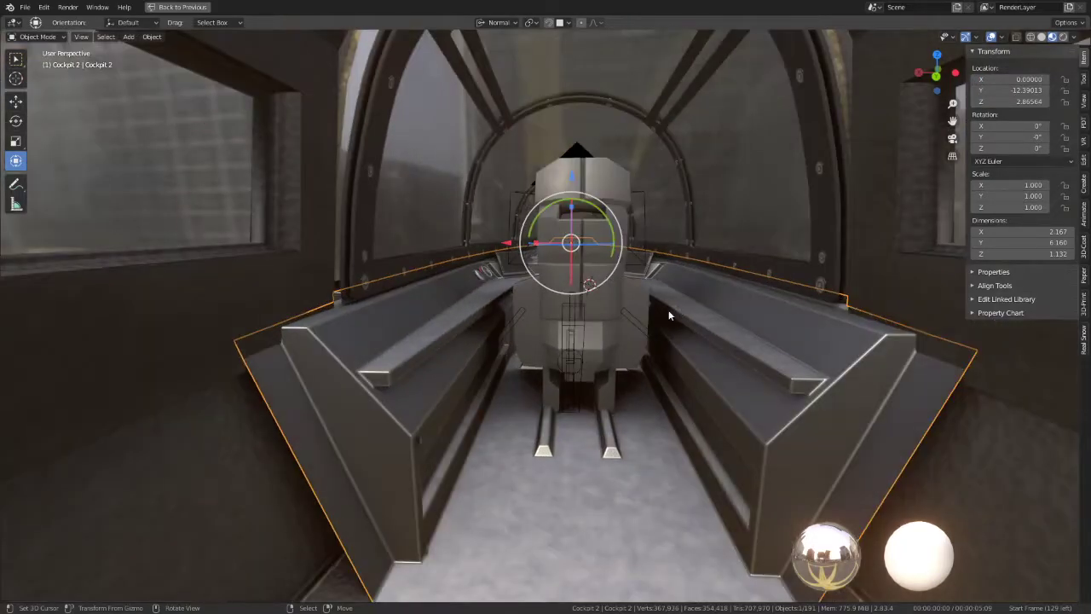
mouse_move(668, 309)
middle_mouse_down()
mouse_move(745, 309)
mouse_move(605, 342)
mouse_move(701, 323)
mouse_move(640, 157)
middle_mouse_up()
left_click(640, 157)
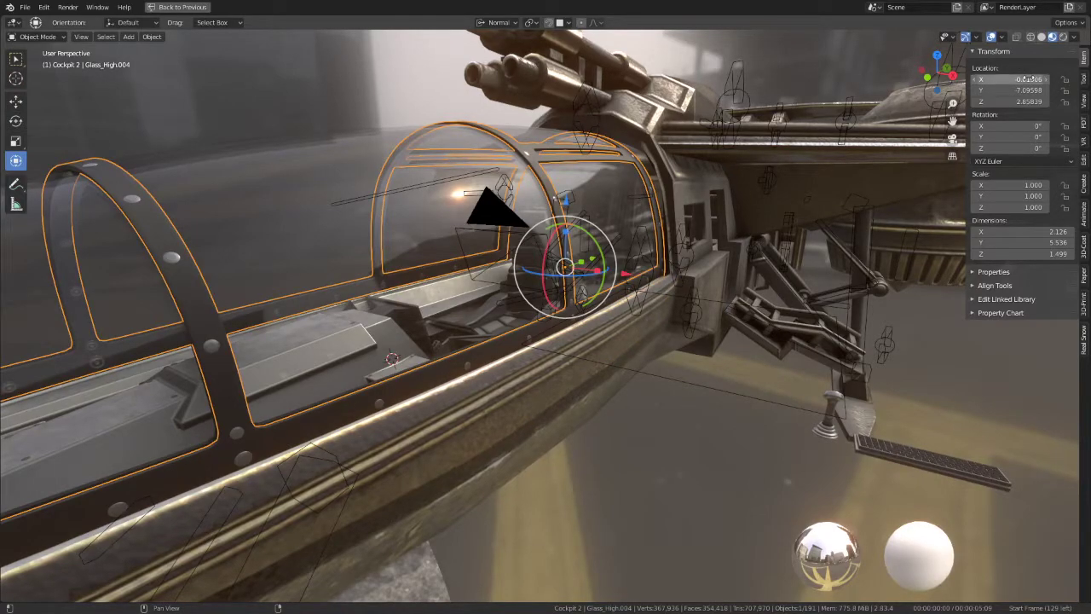
Step: Set the canopy frame's X location to 0, then hide the Glass canopy, Glass_High.004 and hull Jet.049
key("Return")
left_click(640, 168)
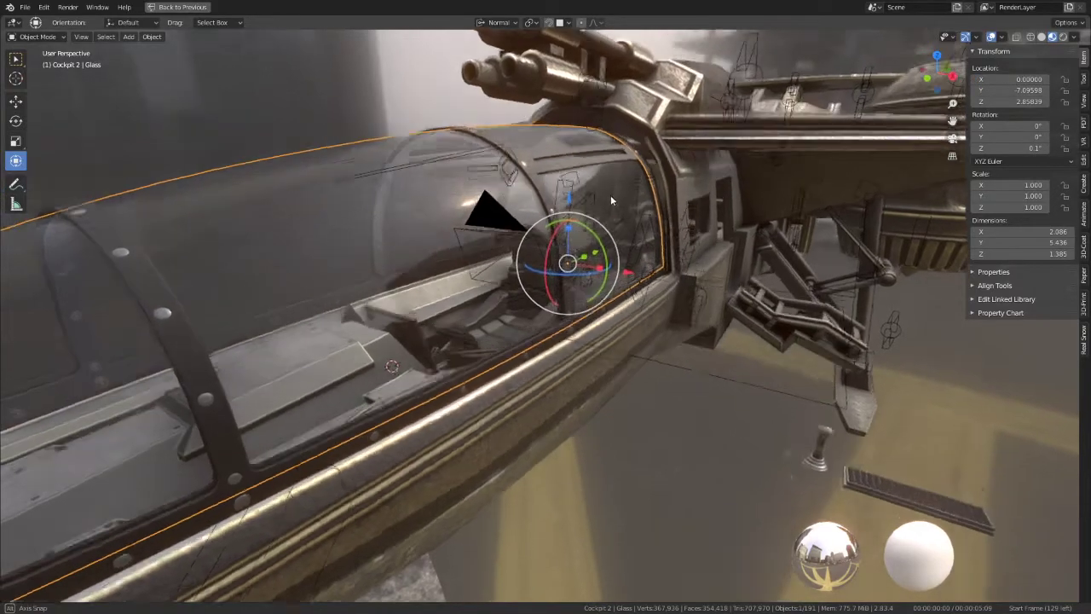
middle_click_drag(611, 194, 620, 204)
key("h")
left_click(605, 166)
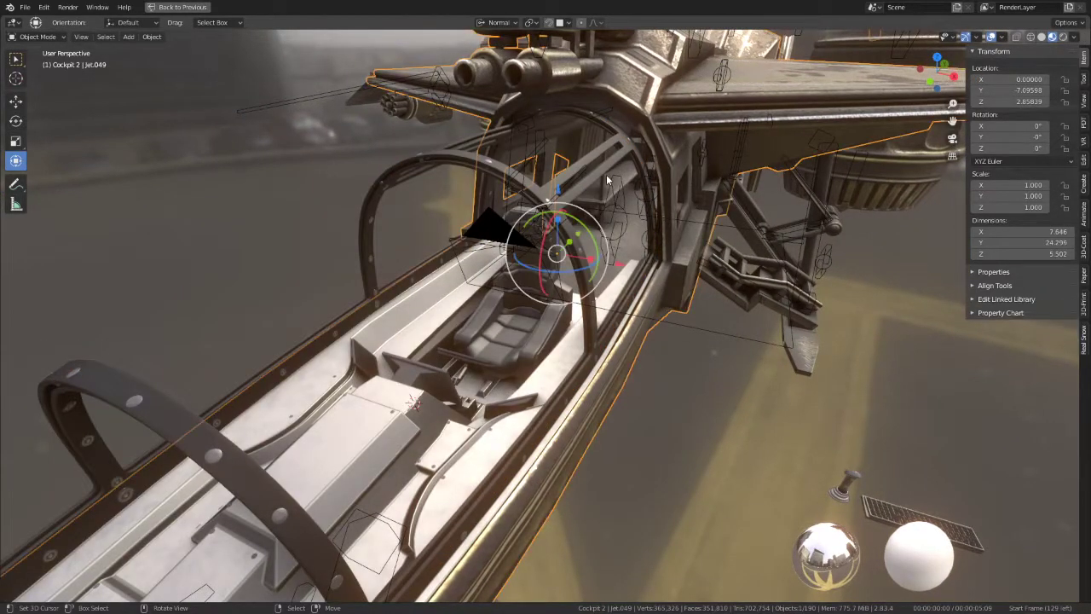
key("h")
left_click(606, 165)
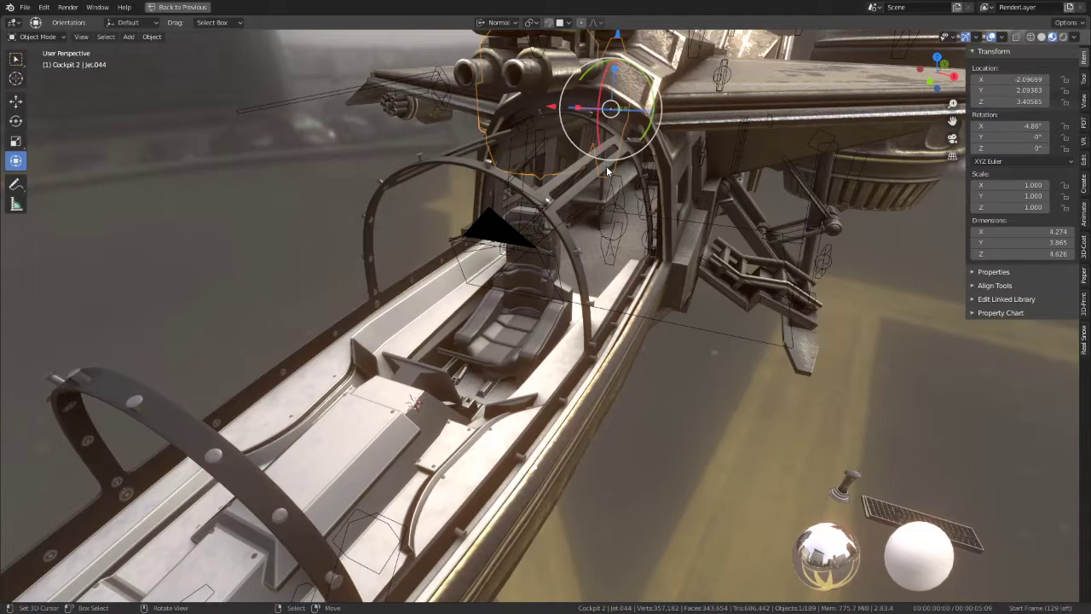
left_click(606, 165)
key("h")
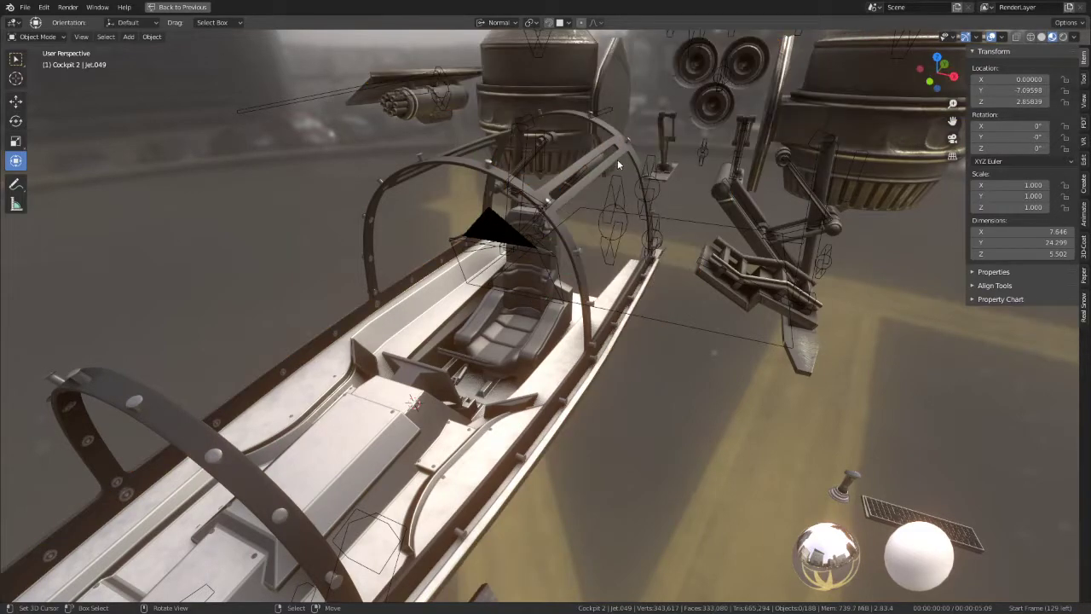
left_click(617, 159)
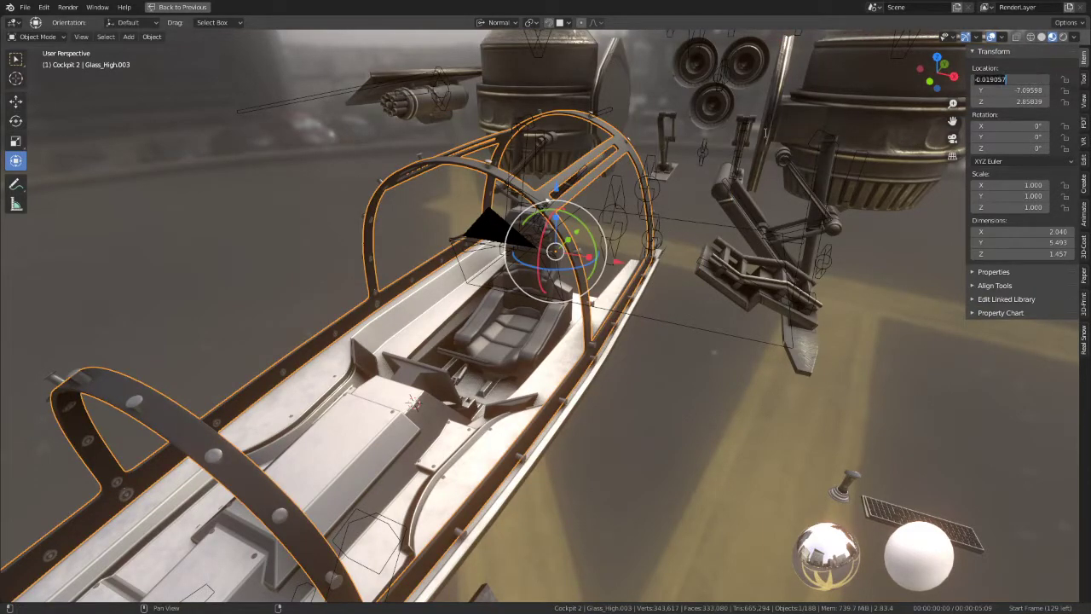
Step: Inspect ring Circle.048 from the front, then undo back to canopy frame Glass_High.003 selected
middle_click_drag(665, 181, 575, 216)
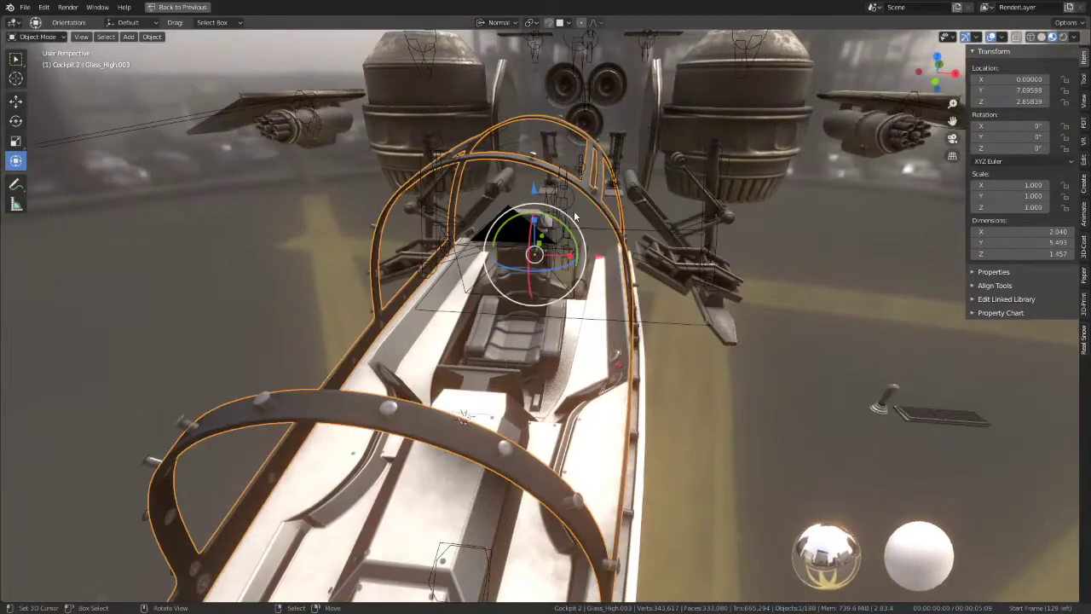
left_click(598, 189)
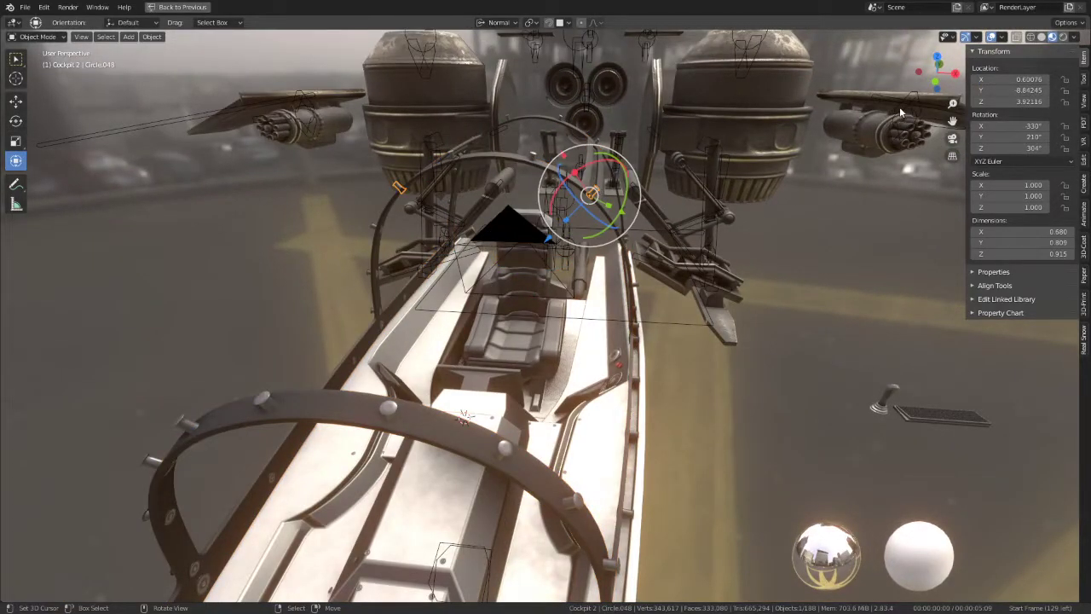
scroll(663, 309, "down", 5)
middle_click_drag(663, 309, 622, 309)
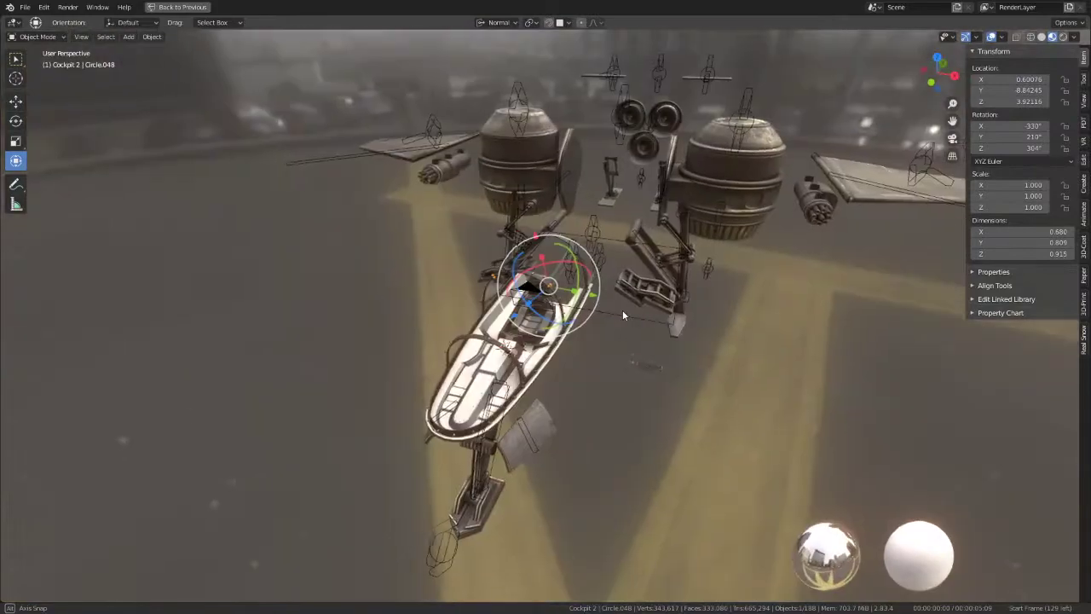
key("ctrl+z")
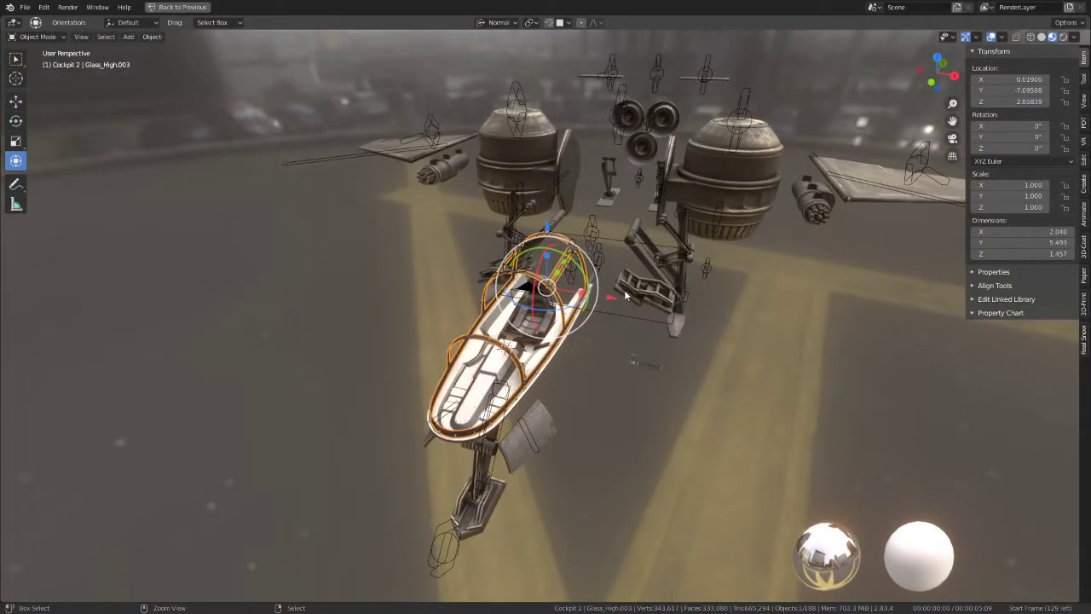
key("ctrl+z")
key("ctrl+z")
key("ctrl+z")
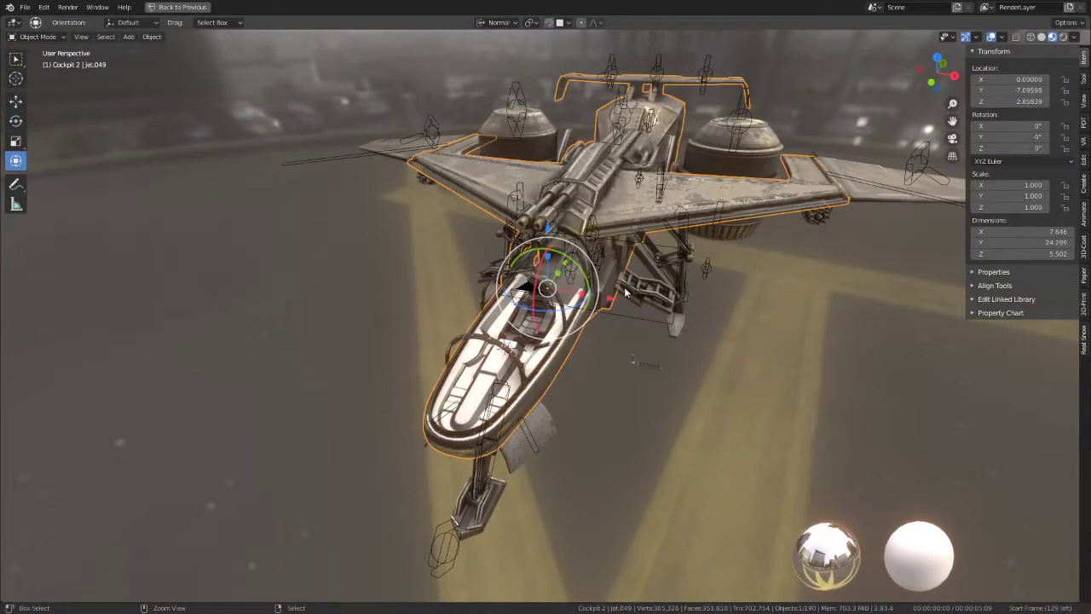
key("ctrl+z")
key("ctrl+z")
key("ctrl+z")
key("ctrl+z")
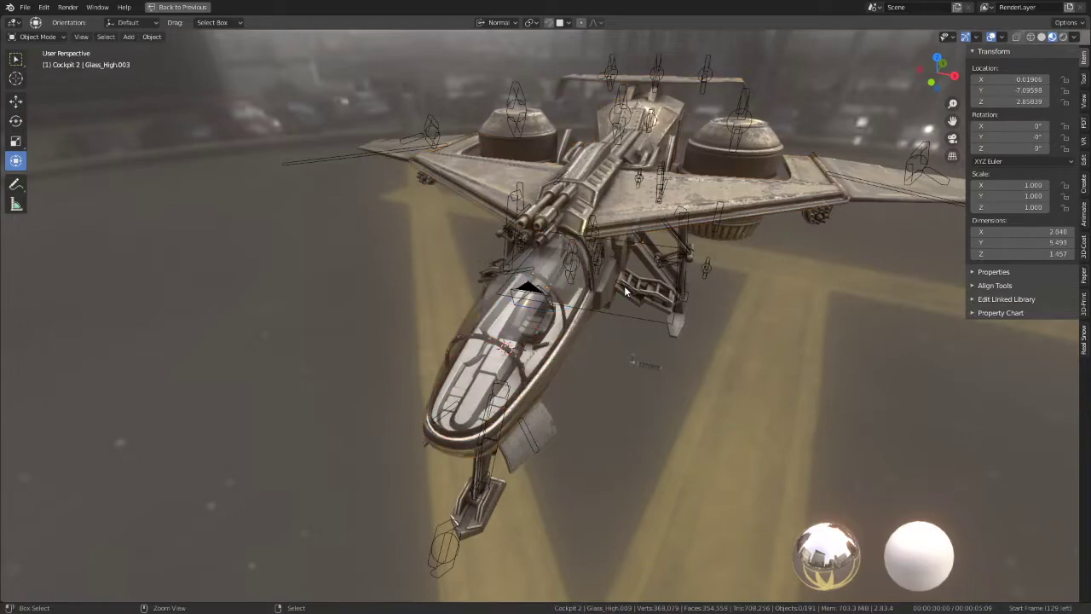
key("ctrl+z")
key("ctrl+z")
key("ctrl+z")
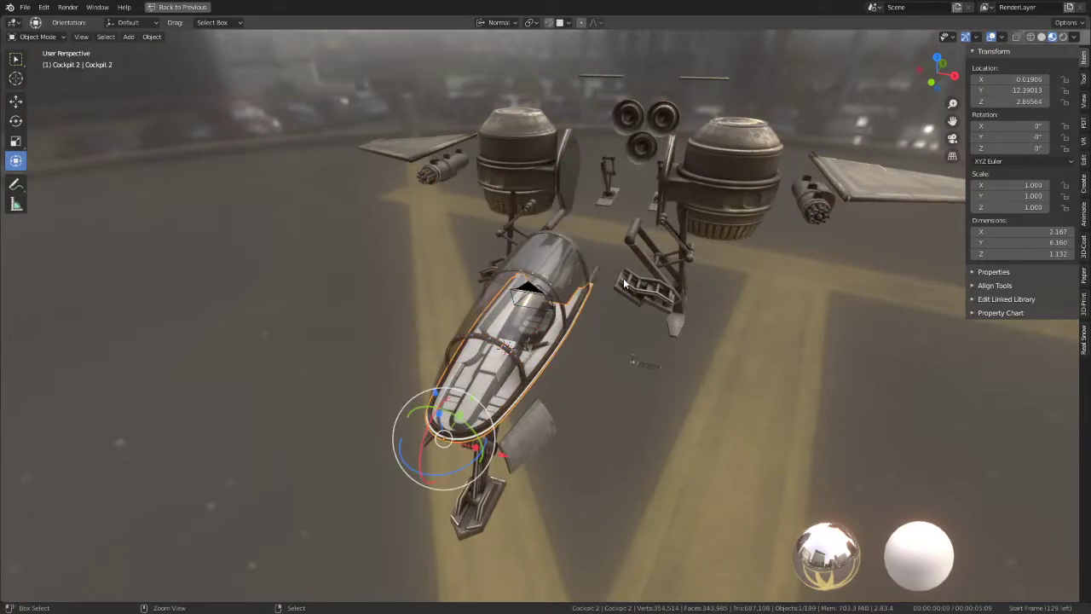
Step: Frame the cockpit in view and unhide all hidden jet parts with Alt+H
key("KP_Decimal")
mouse_move(625, 283)
middle_mouse_down()
mouse_move(587, 258)
mouse_move(520, 245)
mouse_move(575, 271)
mouse_move(474, 240)
mouse_move(579, 210)
middle_mouse_up()
scroll(574, 245, "up", 3)
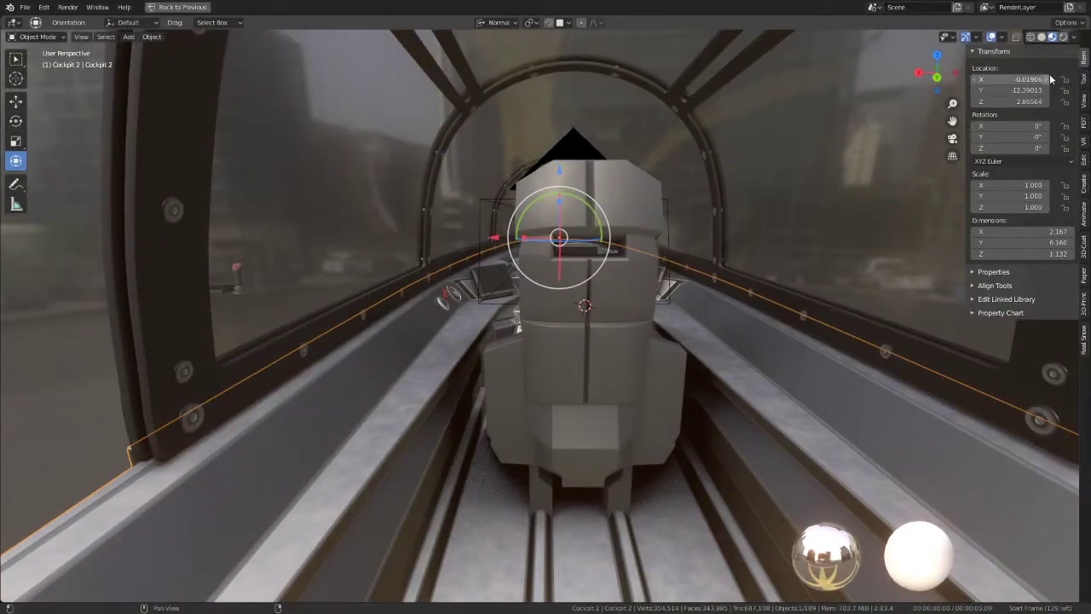
scroll(553, 207, "down", 5)
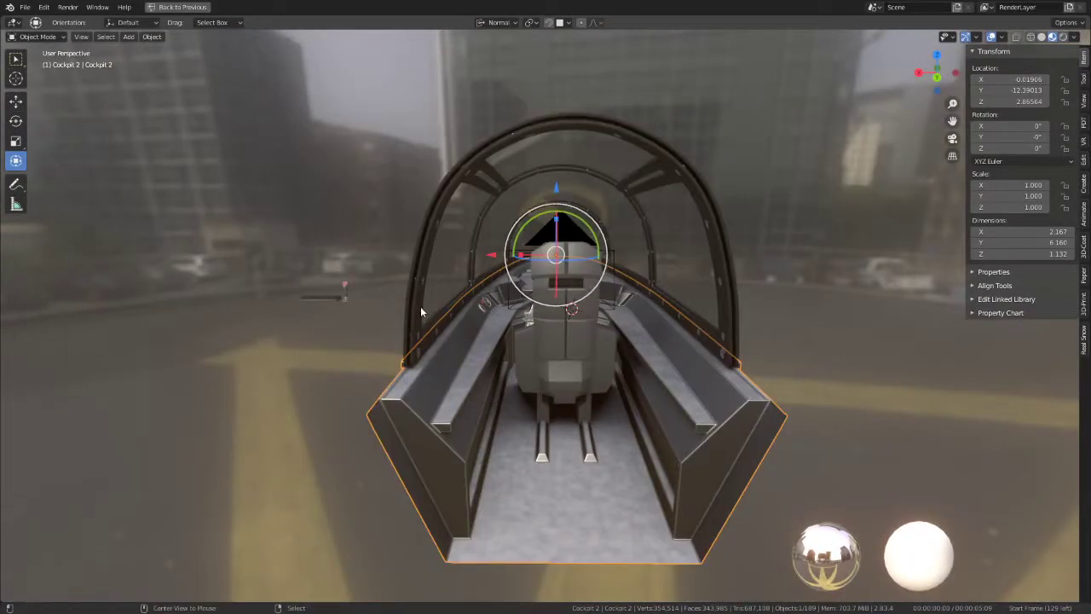
key("alt+h")
Step: Hide the glass canopy and canopy frame Glass_High.003 to see into the cockpit
middle_click_drag(420, 302, 763, 259)
left_click(784, 247)
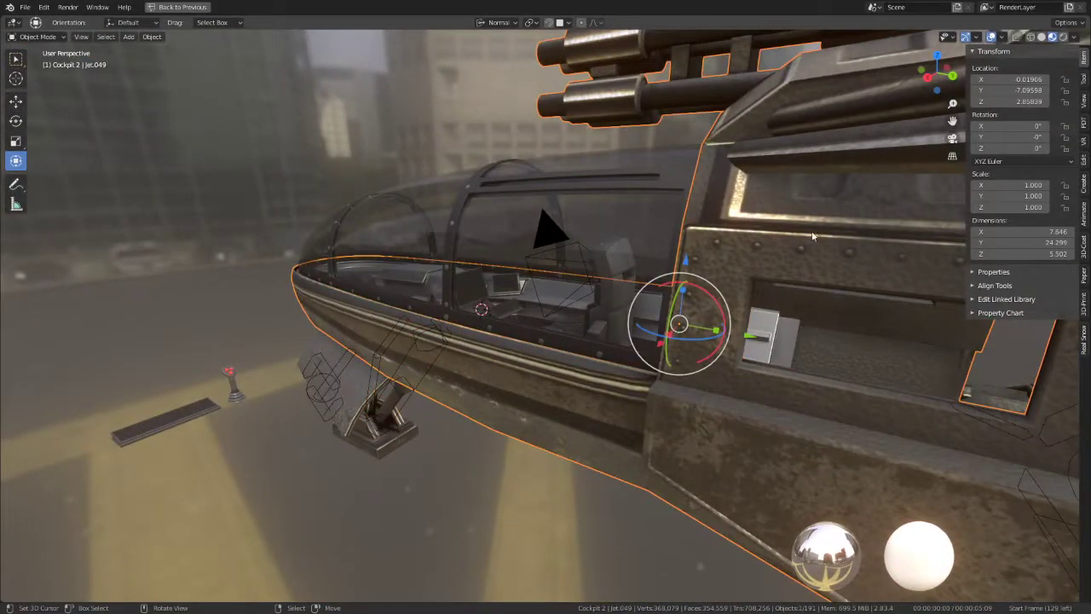
middle_click_drag(559, 184, 688, 183)
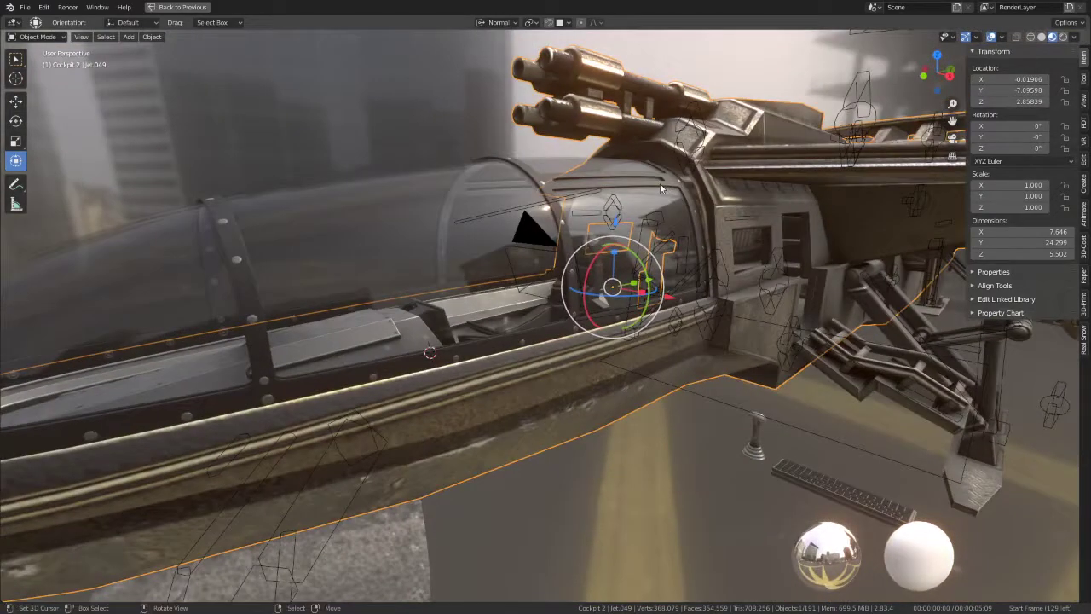
left_click(660, 185)
key("Delete")
left_click(660, 185)
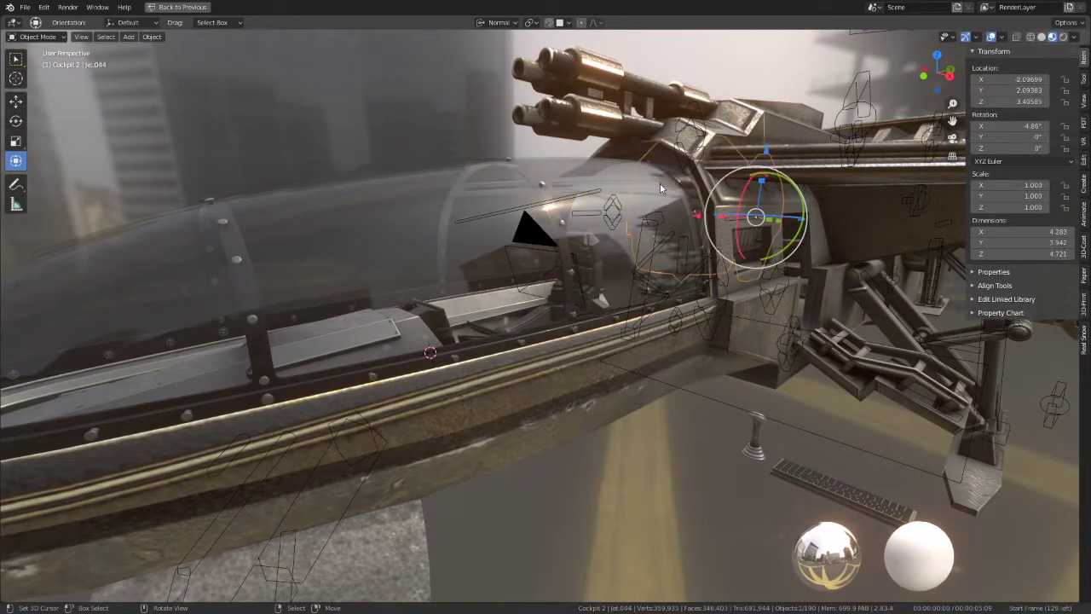
left_click(650, 181)
key("h")
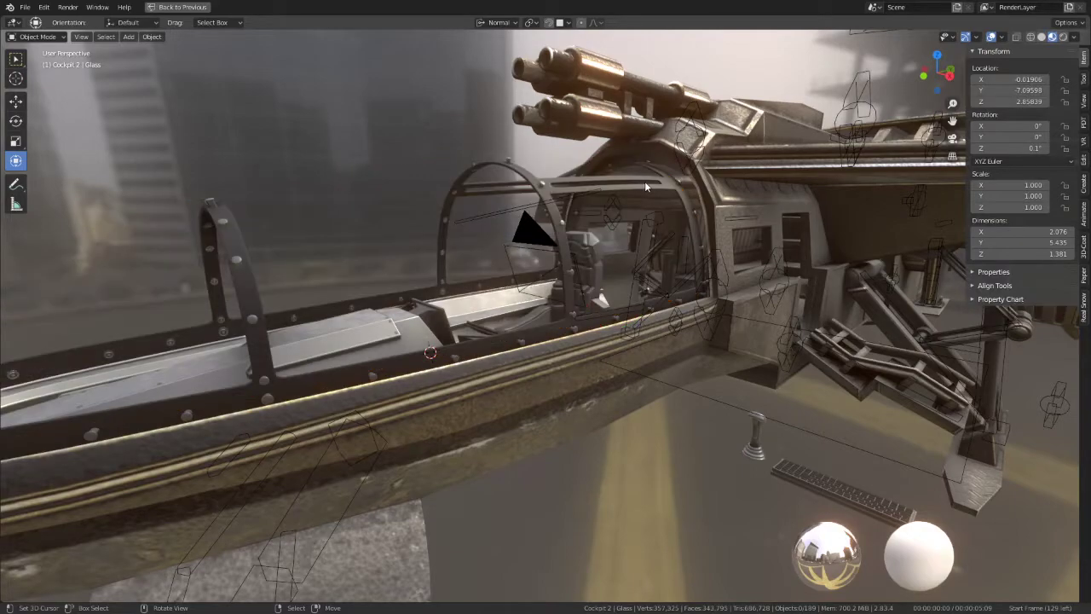
left_click(645, 184)
key("h")
Step: Hide hull Jet.049 and another hull piece, then reveal all hidden hull objects again
middle_click_drag(645, 255, 642, 357)
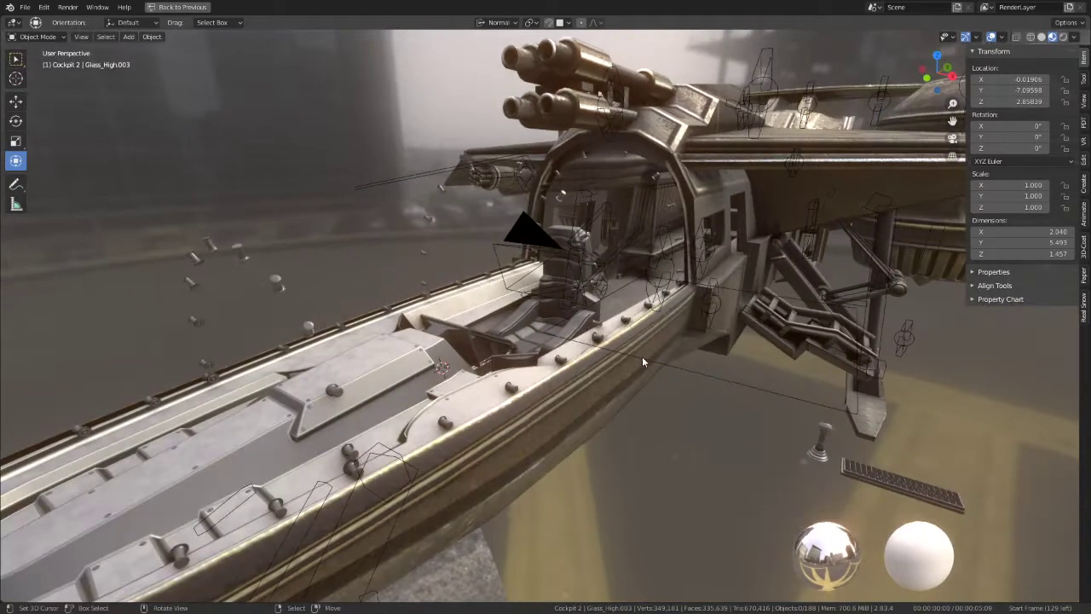
left_click(605, 382)
key("h")
left_click(590, 365)
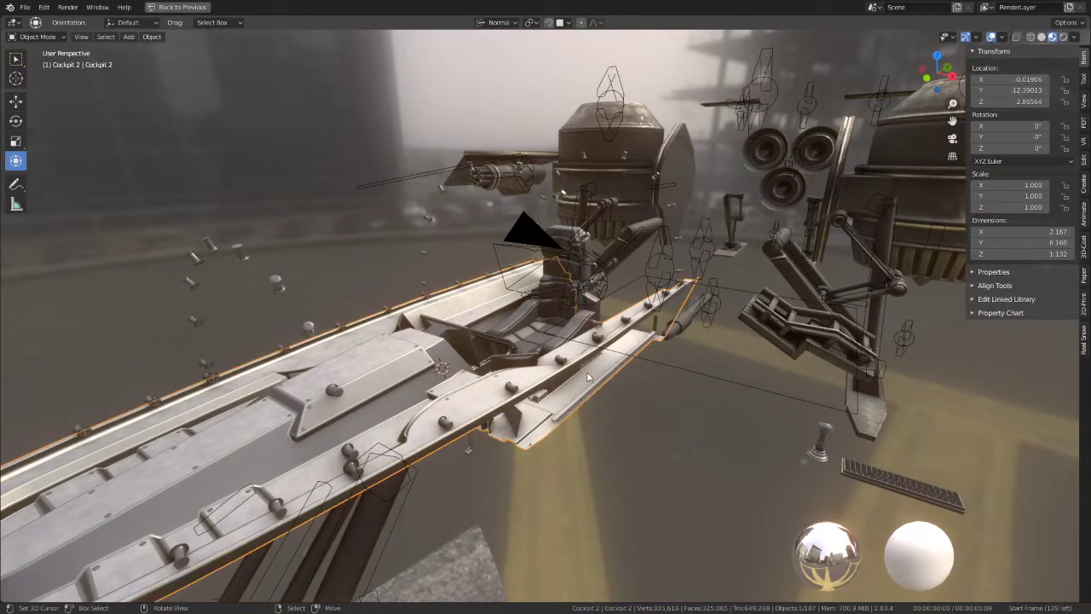
key("h")
middle_click_drag(590, 364, 584, 298)
key("alt+h")
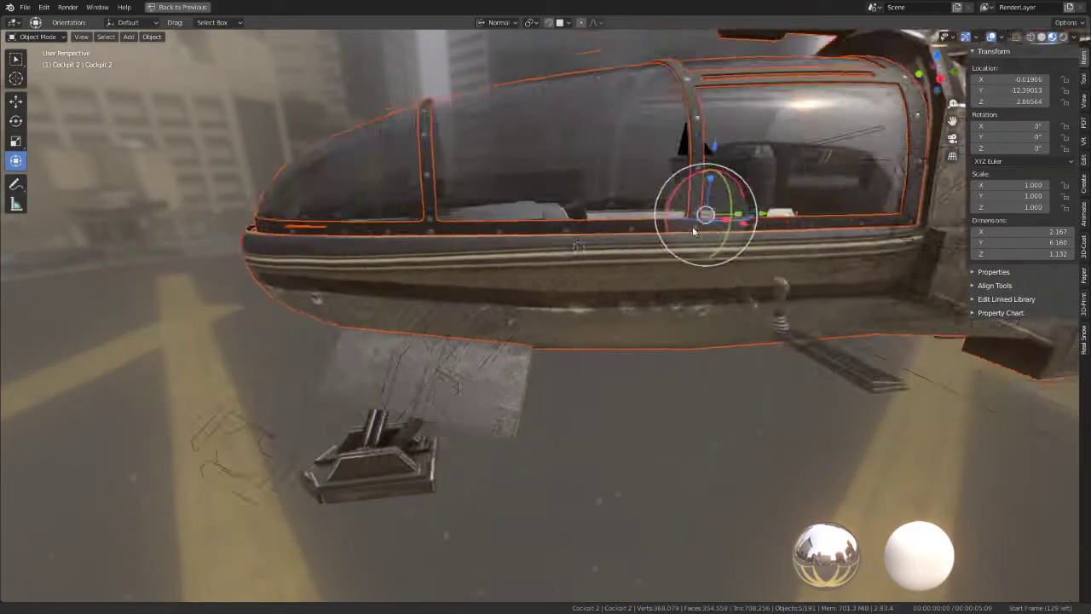
scroll(737, 206, "up", 3)
mouse_move(737, 206)
middle_mouse_down()
mouse_move(632, 132)
mouse_move(617, 213)
mouse_move(586, 234)
middle_mouse_up()
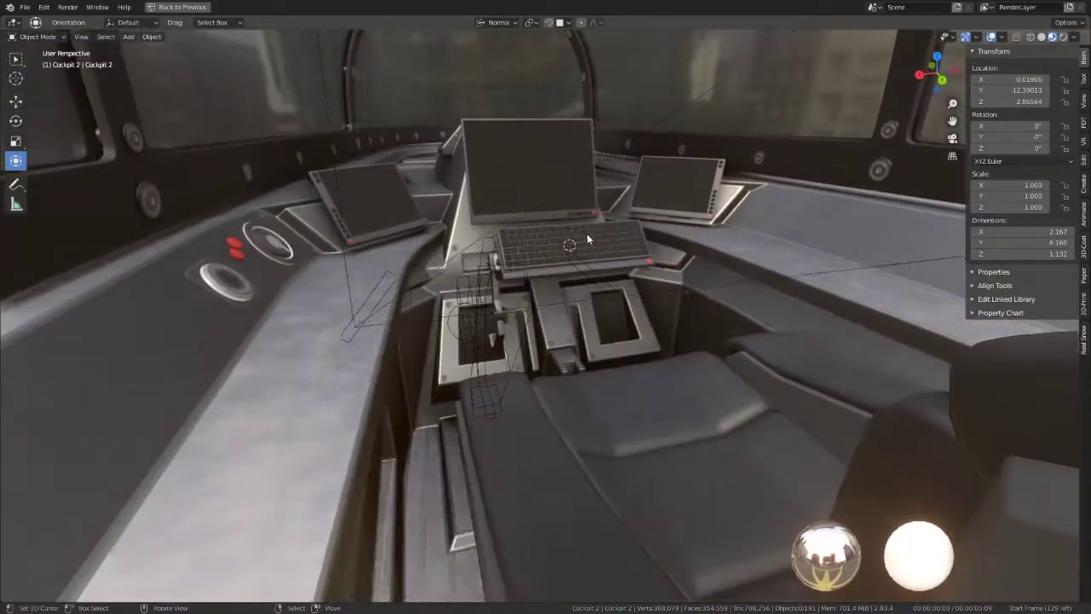
Step: Select one edge of the centre slot piece under the keyboard in Edit Mode, edge select
scroll(616, 368, "up", 3)
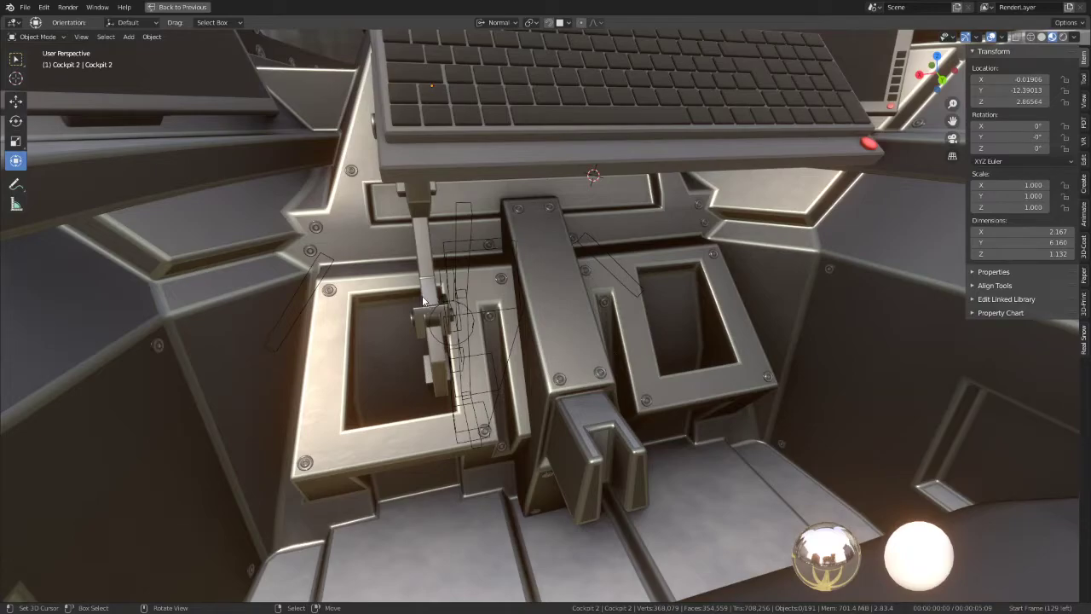
mouse_move(693, 405)
middle_mouse_down()
mouse_move(671, 357)
mouse_move(569, 376)
mouse_move(606, 346)
middle_mouse_up()
scroll(681, 355, "up", 4)
scroll(650, 374, "down", 2)
left_click(595, 347)
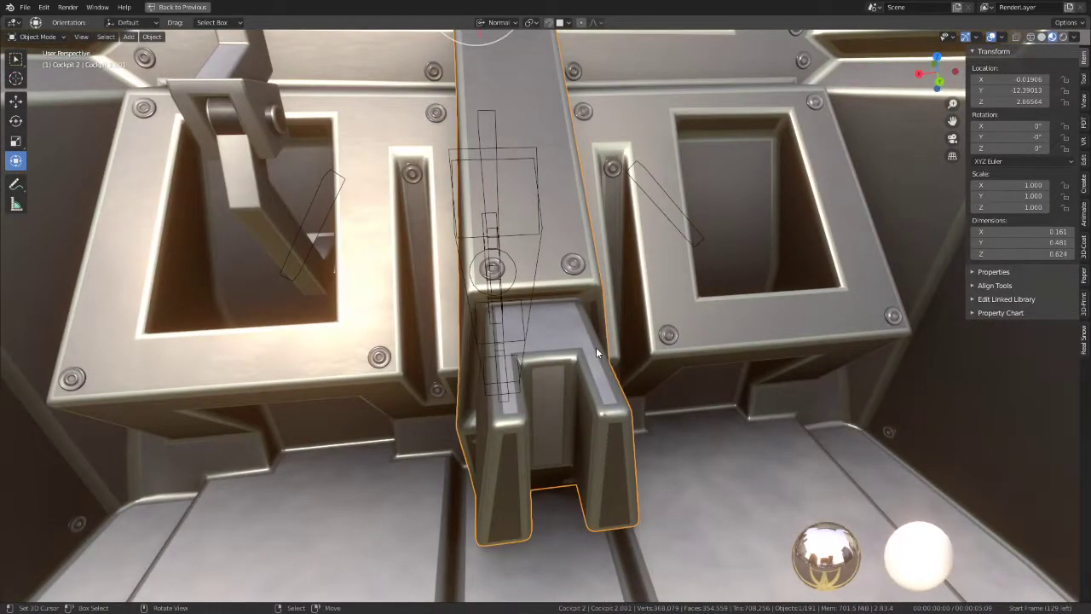
key("Tab")
left_click(85, 37)
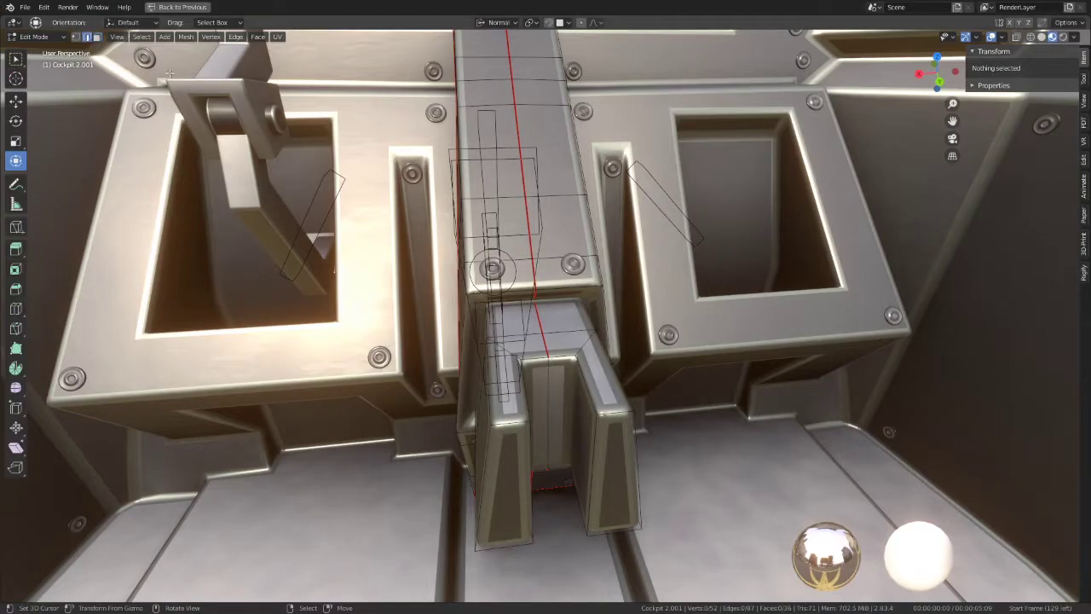
left_click(553, 373)
Step: Snap the 3D cursor to the selected edge and return to Object Mode
key("shift+s")
left_click(681, 358)
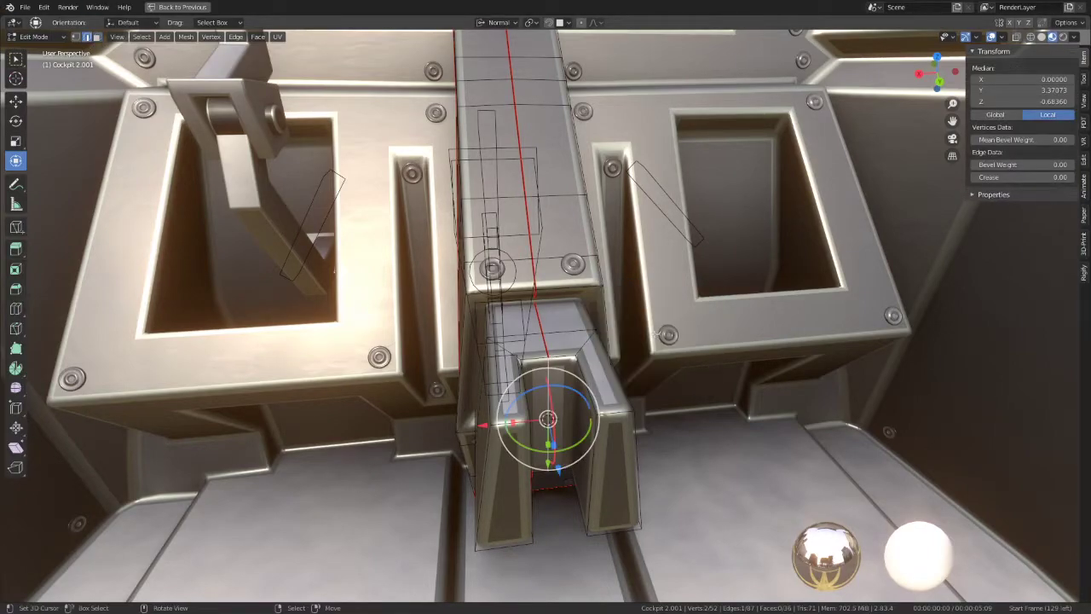
scroll(559, 241, "down", 5)
key("Tab")
scroll(559, 241, "down", 3)
scroll(511, 256, "down", 3)
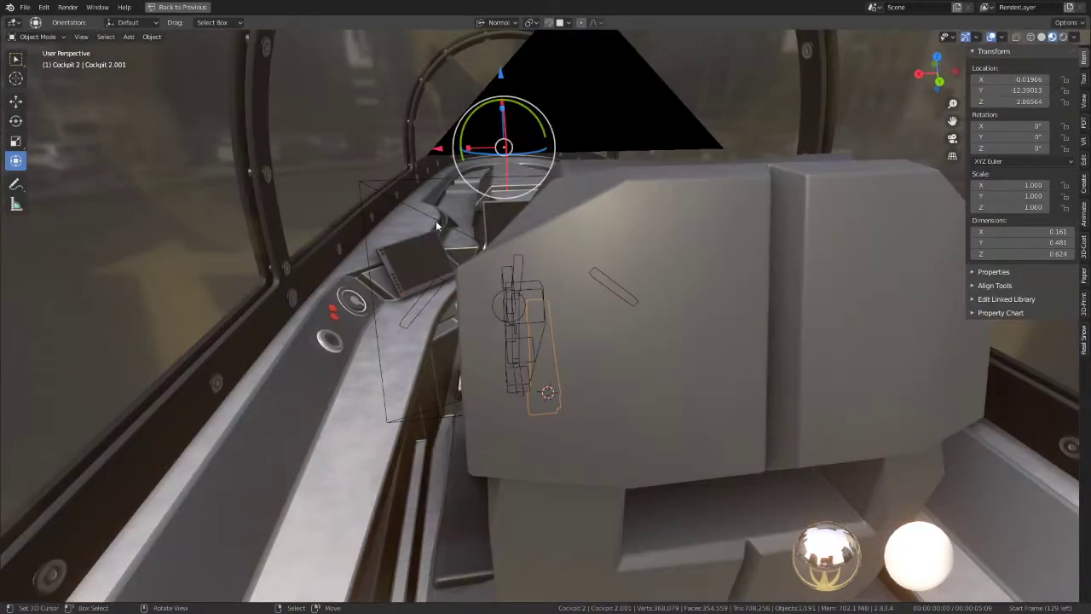
scroll(478, 265, "down", 3)
mouse_move(478, 265)
middle_mouse_down()
mouse_move(490, 256)
mouse_move(581, 305)
middle_mouse_up()
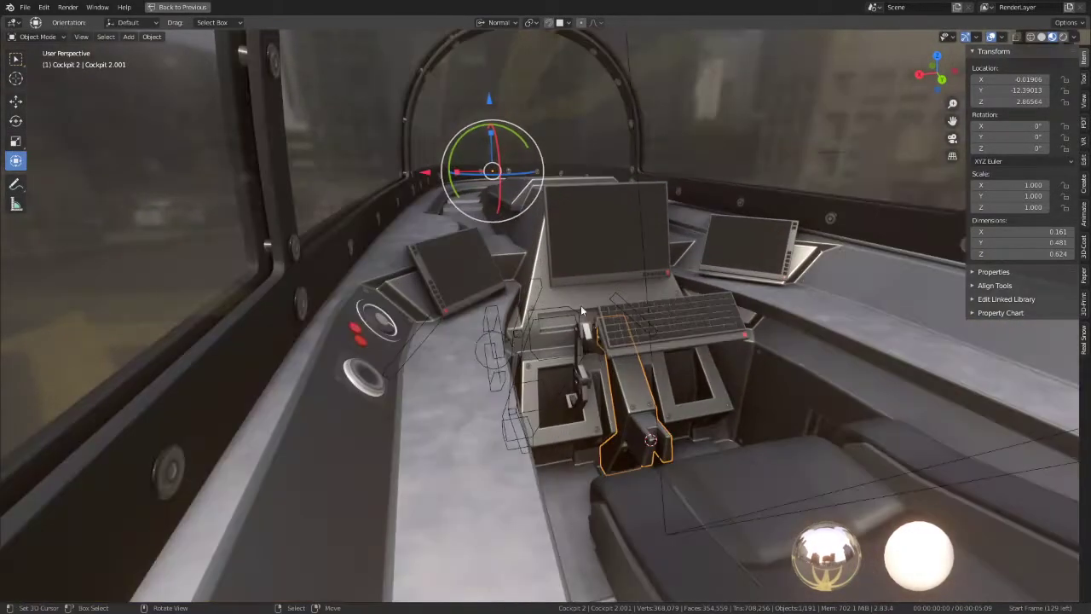
Step: Delete the extra joystick Cube.084 from the left slot
left_click(570, 411)
left_click_drag(588, 393, 588, 393)
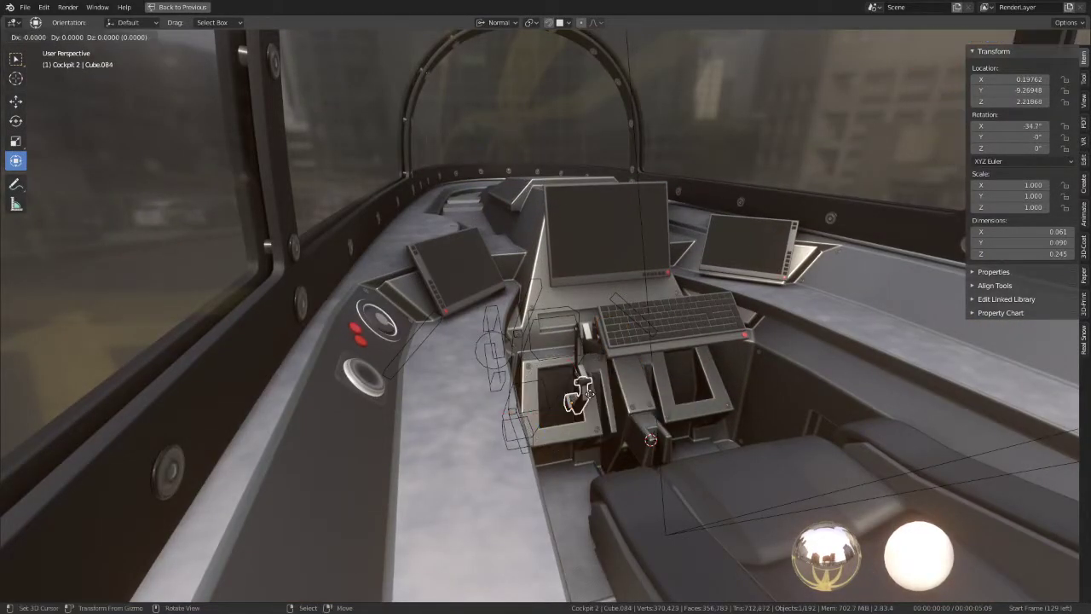
left_click(588, 393)
key("Delete")
Step: Snap lever Cube.079 onto the 3D cursor in the centre slot
left_click(591, 401)
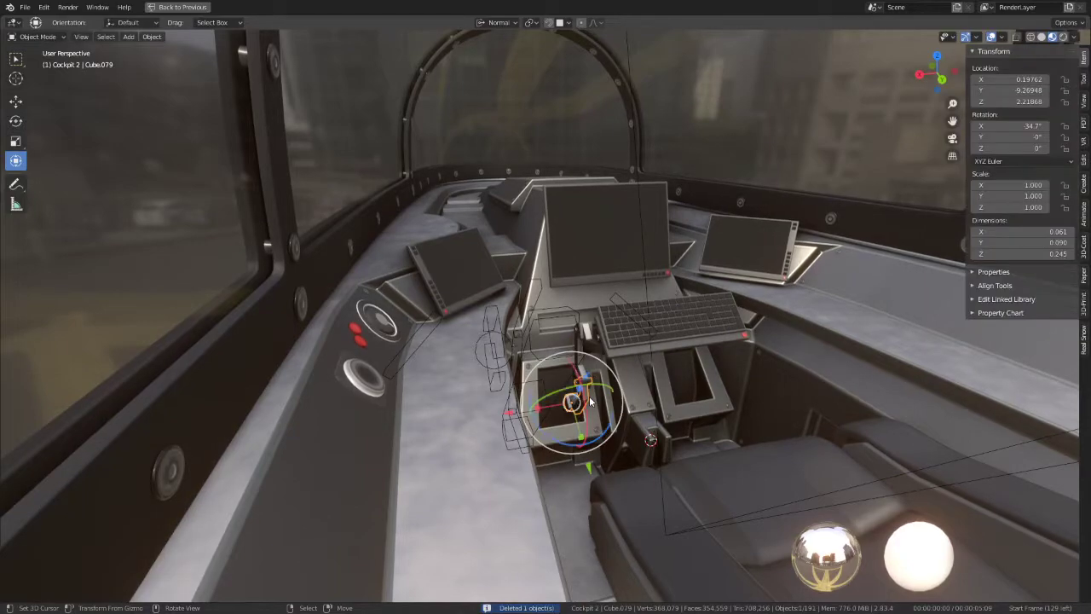
key("shift+d")
key("Escape")
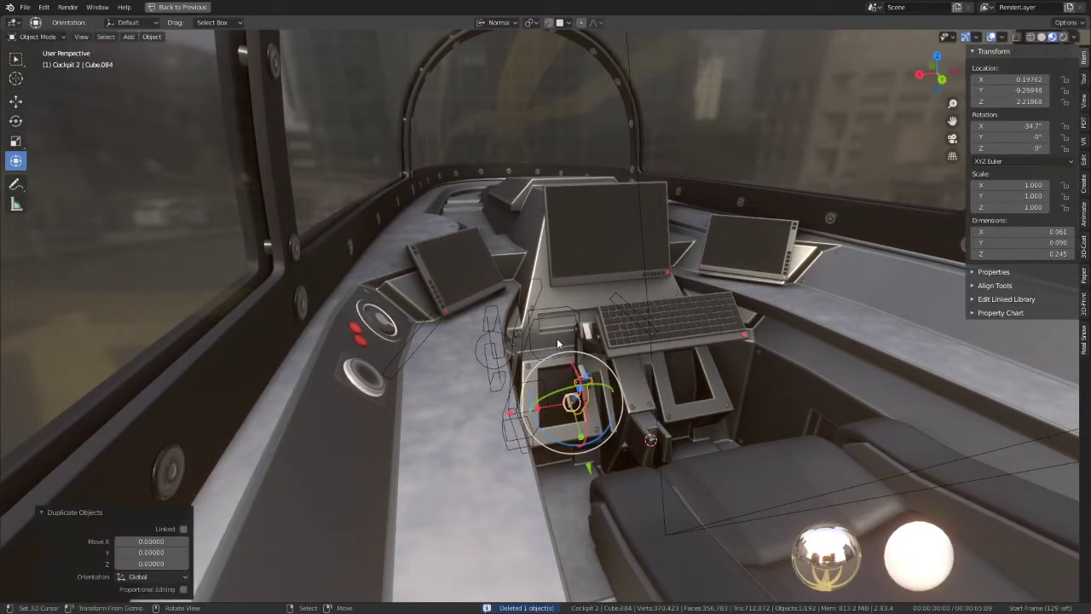
key("ctrl+z")
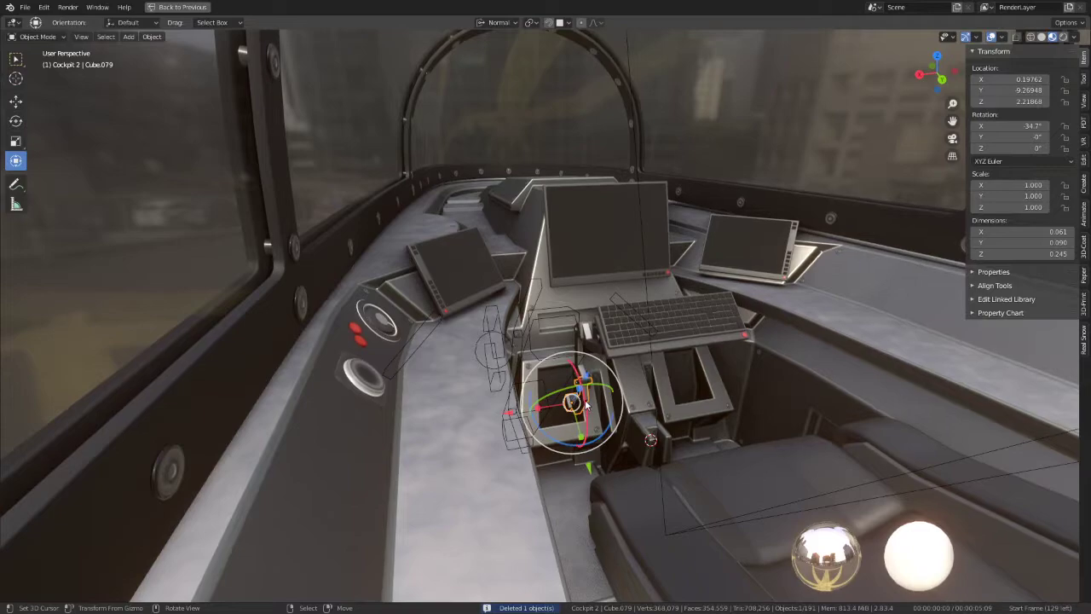
key("shift+s")
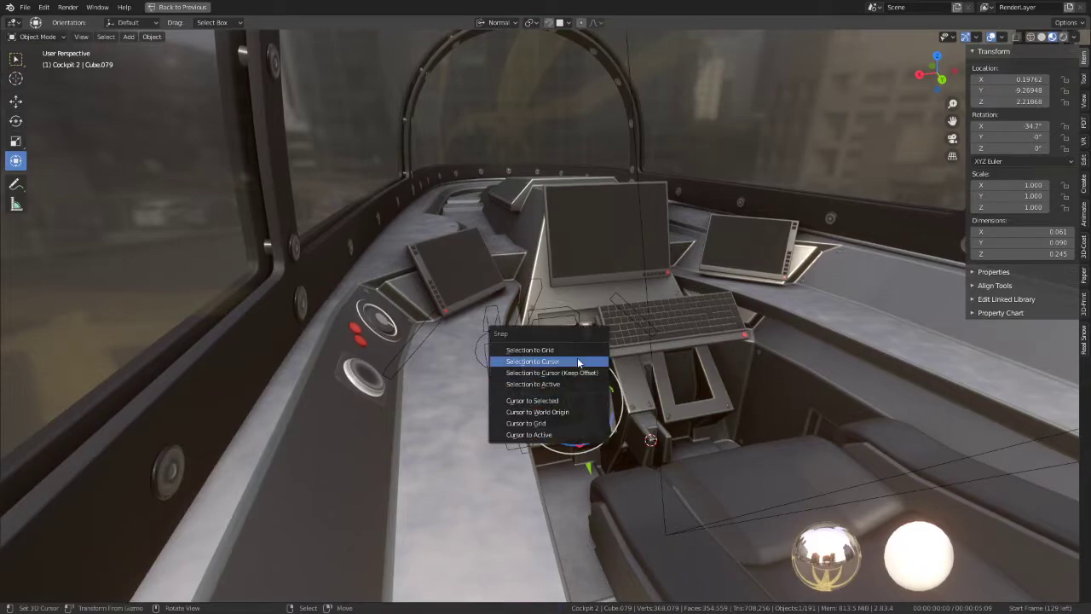
left_click(577, 361)
scroll(676, 358, "up", 2)
Step: In Right Orthographic view, hide the outer hull Jet.049 to expose the interior
key("KP_3")
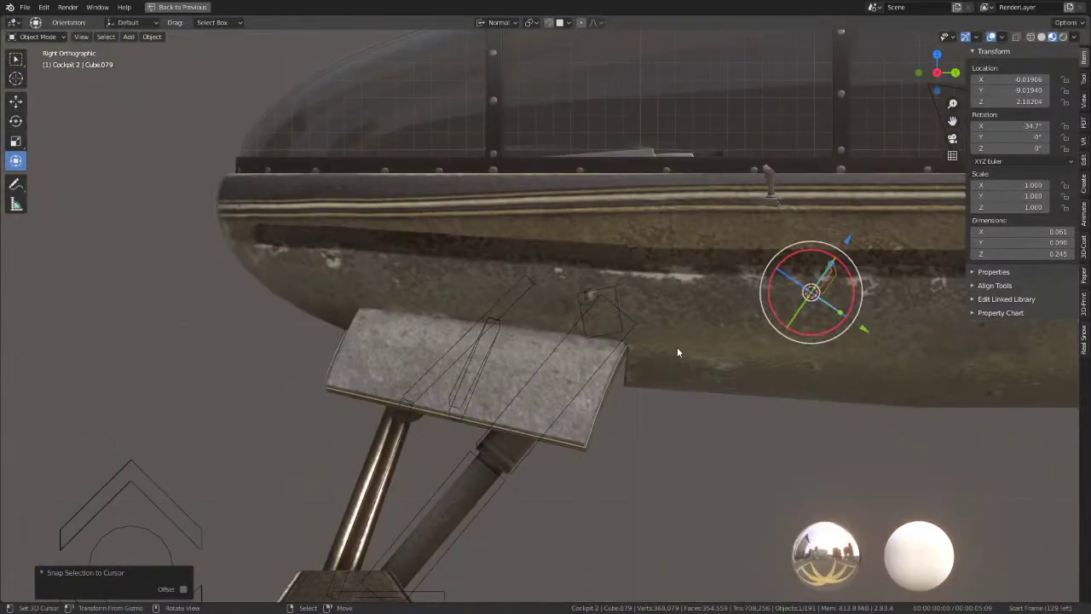
left_click(863, 363)
key("h")
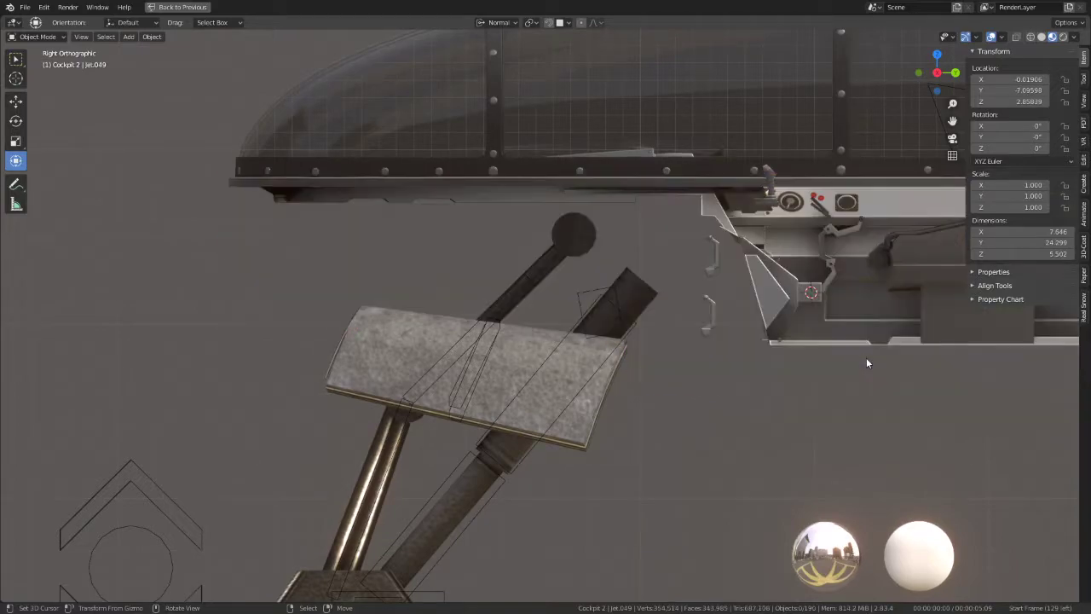
middle_click_drag(866, 363, 738, 384, "shift")
scroll(711, 281, "up", 3)
Step: Rotate the lower arm segment Cube.079 and middle segment Cube.081 into new angles
left_click(686, 324)
middle_click_drag(688, 327, 638, 353, "shift")
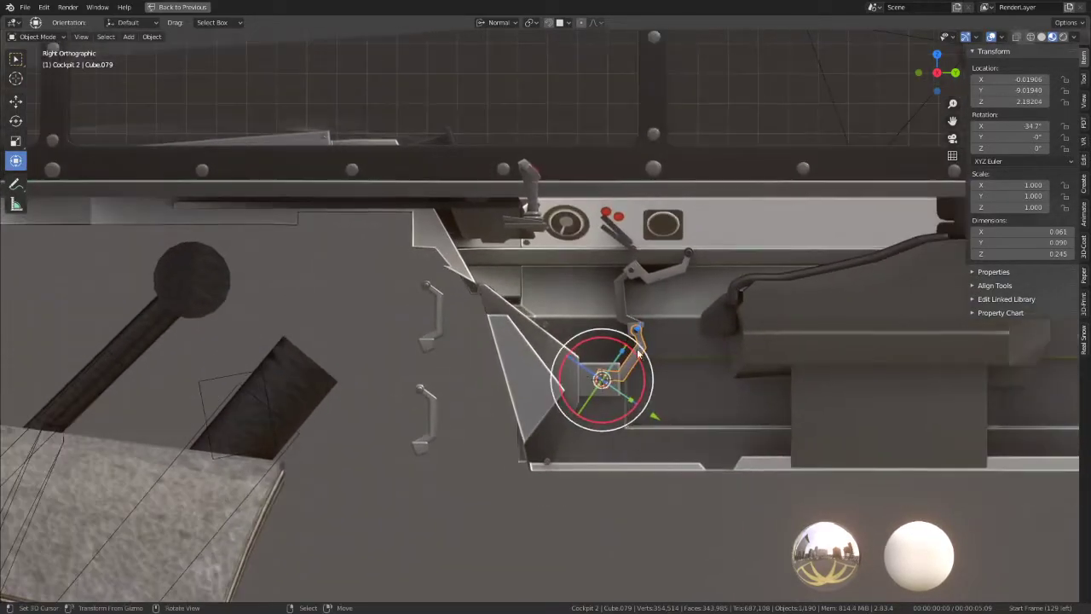
scroll(689, 323, "up", 3)
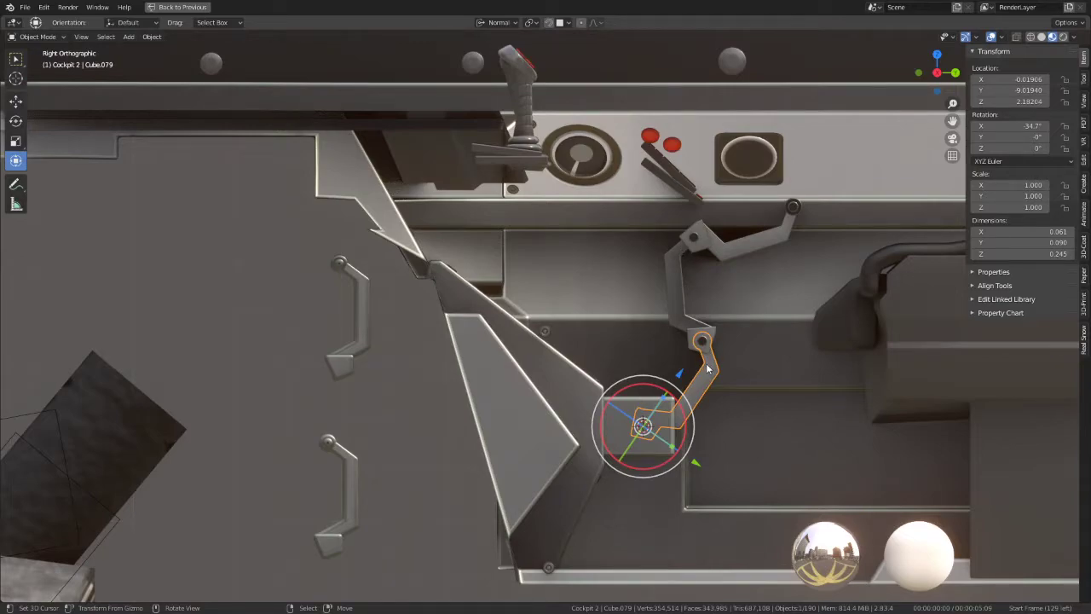
key("r")
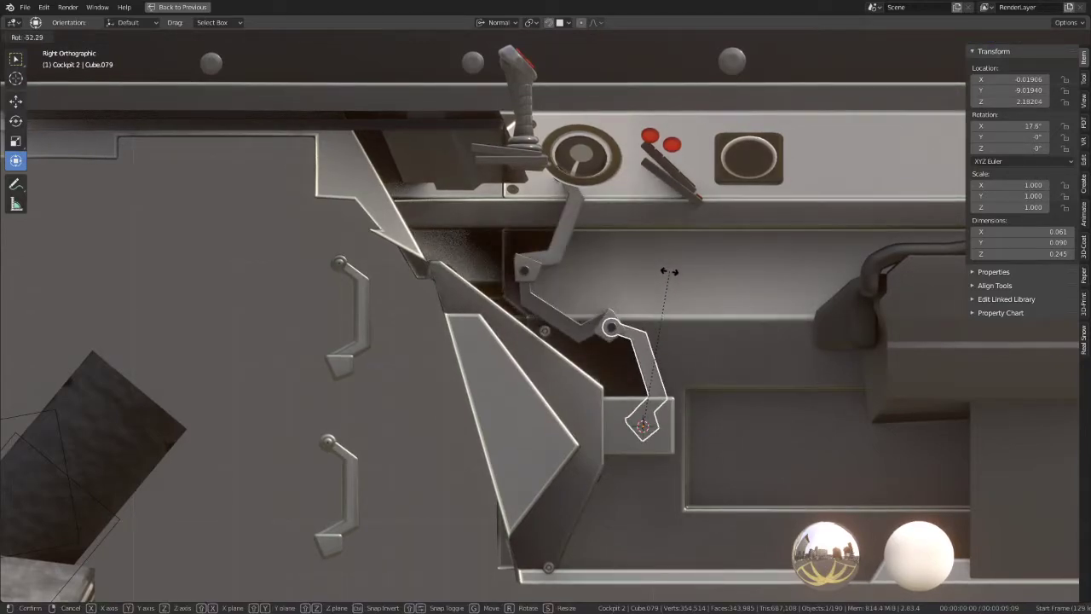
left_click(669, 271)
left_click(610, 322)
key("r")
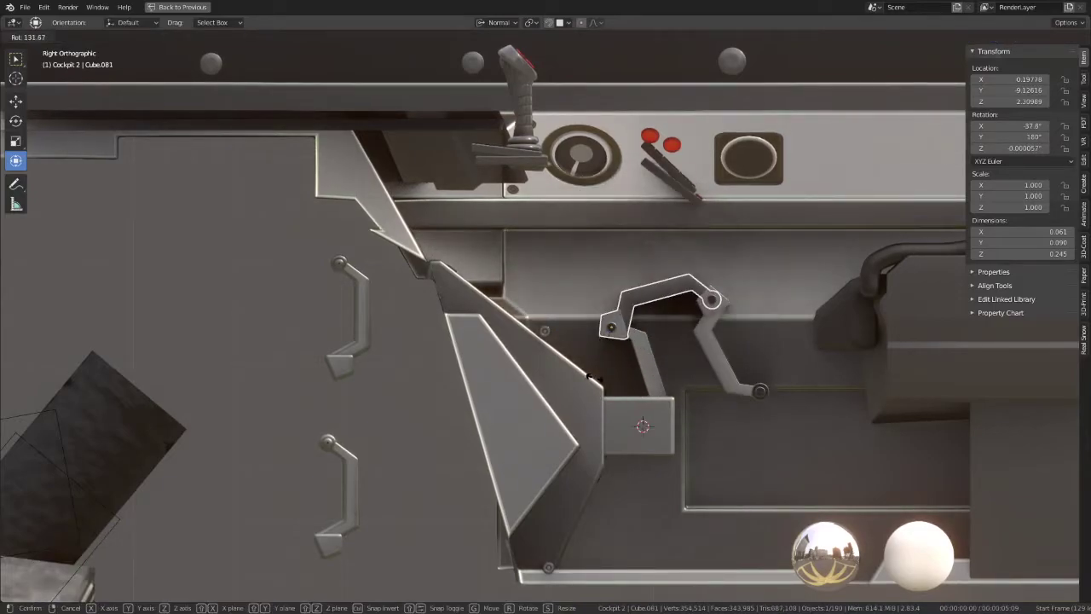
left_click(594, 378)
Step: Rotate the upper arm segment Cube.082 about 115° with the gizmo
left_click(707, 385)
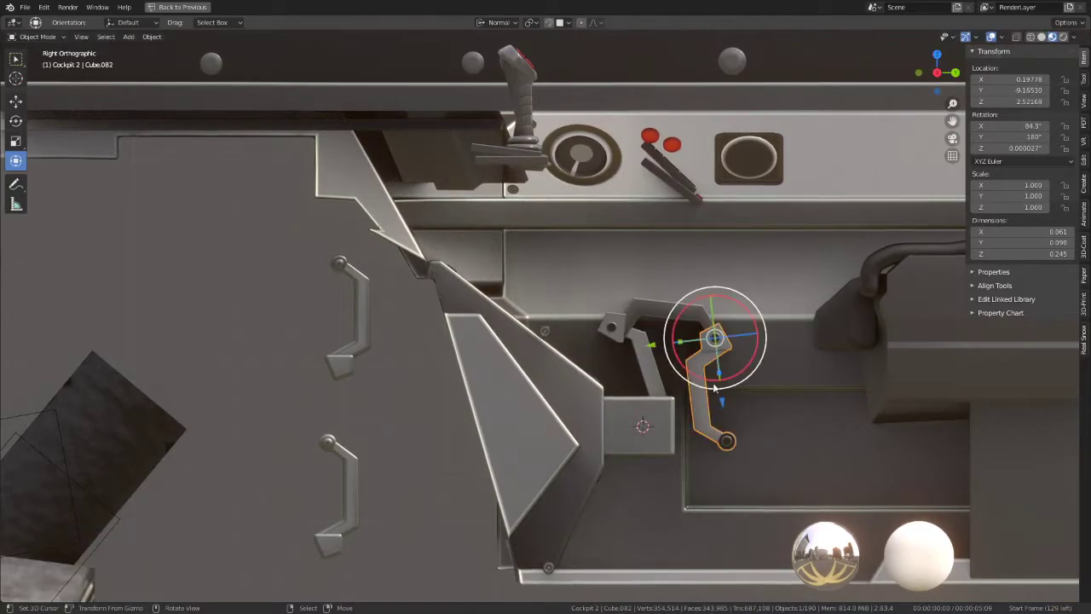
left_click_drag(714, 388, 763, 315)
scroll(768, 316, "up", 3)
mouse_move(769, 316)
middle_mouse_down()
mouse_move(771, 345)
mouse_move(582, 343)
mouse_move(613, 320)
mouse_move(593, 281)
mouse_move(549, 285)
middle_mouse_up()
Step: Rotate middle segment Cube.081 on X to −68.5° with the red gizmo ring
left_click(590, 282)
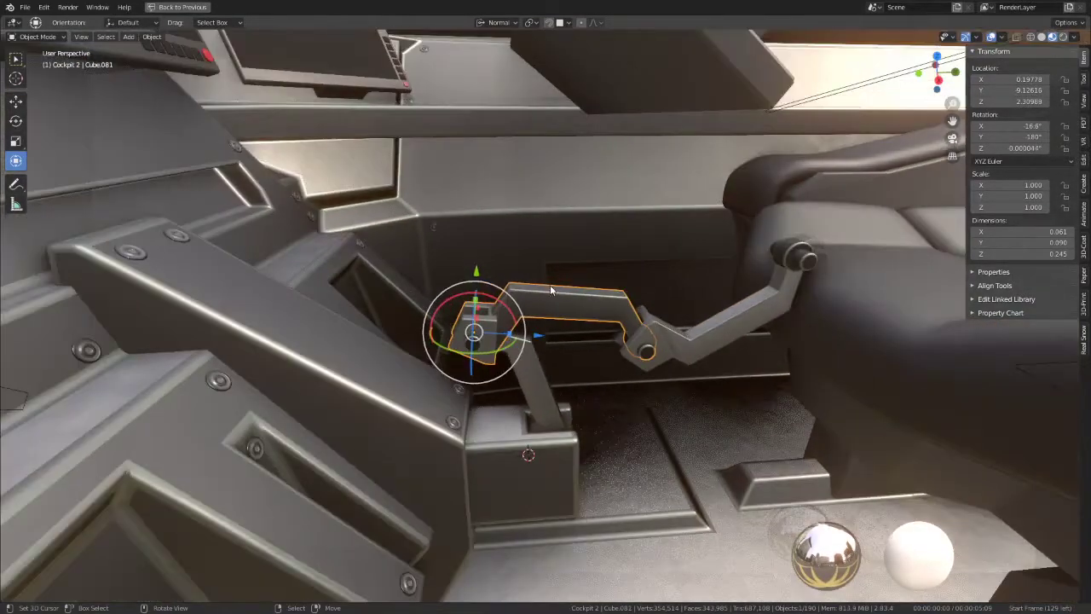
left_click_drag(501, 302, 461, 276)
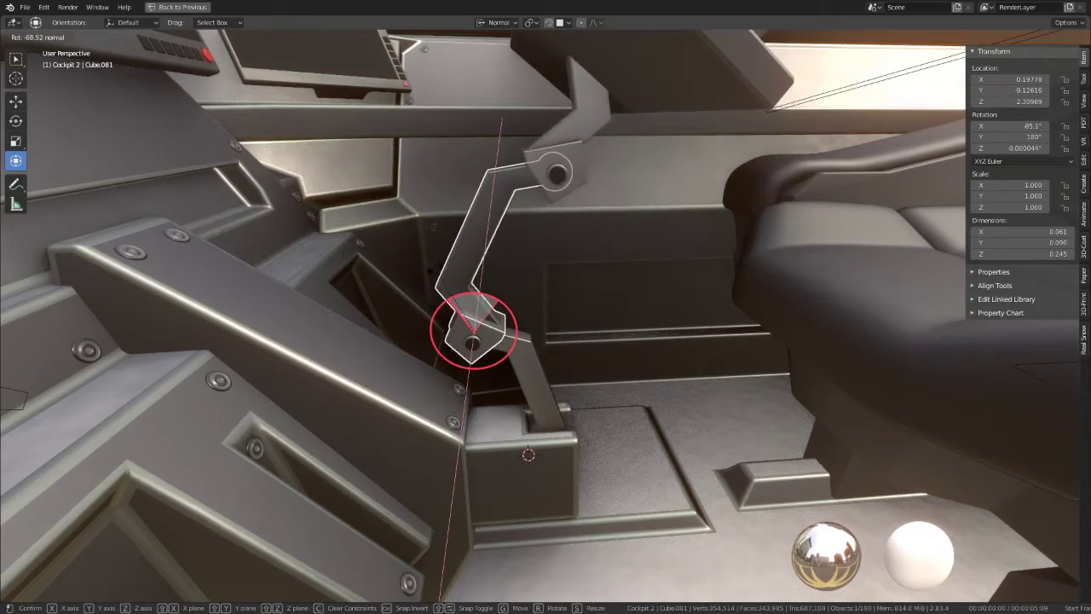
left_click_drag(461, 276, 435, 271)
key("KP_3")
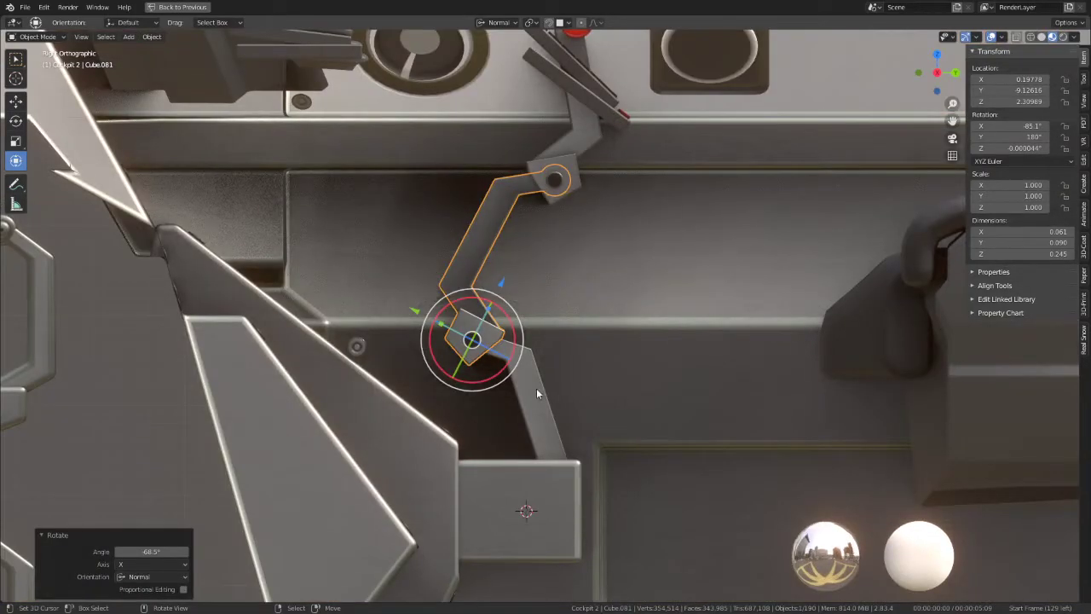
Step: Move lower segment Cube.079 up and right toward its base
left_click(534, 389)
key("g")
left_click(568, 360)
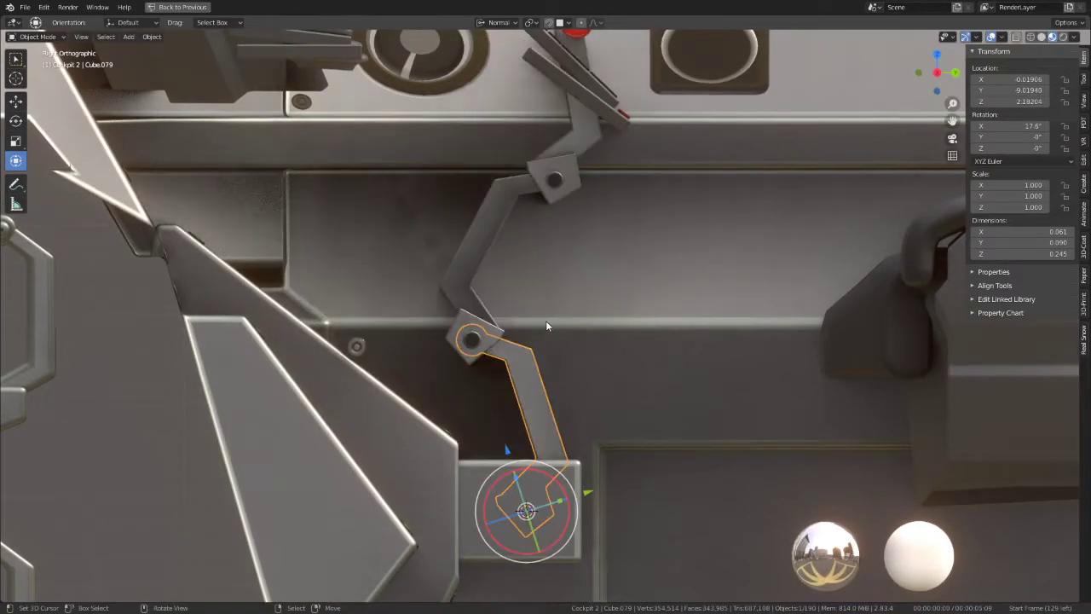
middle_click_drag(545, 321, 568, 391)
key("g")
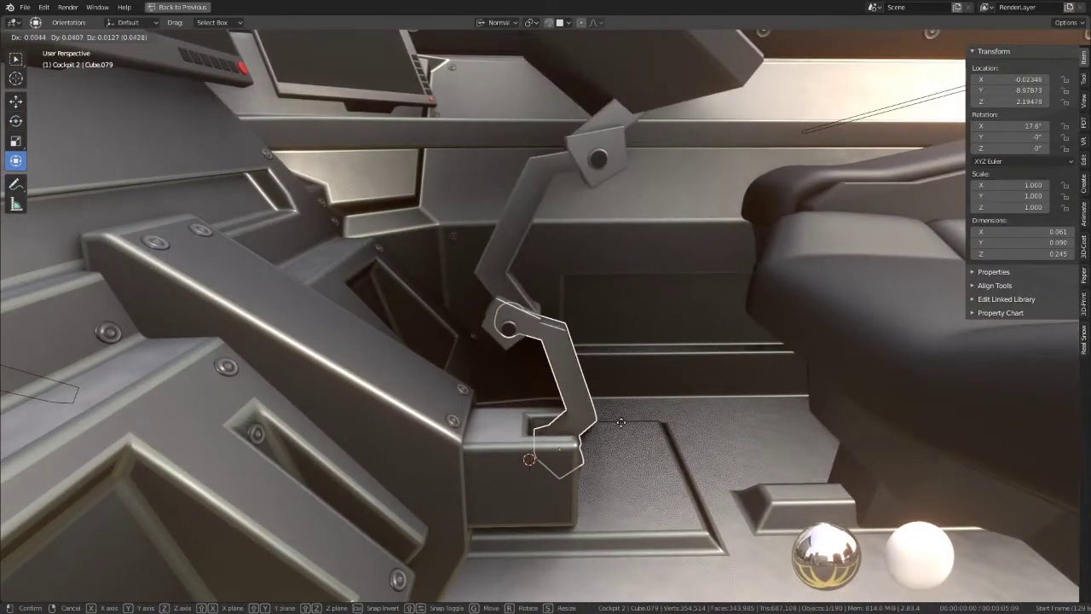
left_click(623, 417)
mouse_move(623, 418)
middle_mouse_down()
mouse_move(668, 435)
mouse_move(639, 344)
mouse_move(662, 415)
middle_mouse_up()
Step: Nudge Cube.079 slightly along Y and X so it sits centred in the slot
key("g")
key("y")
key("y")
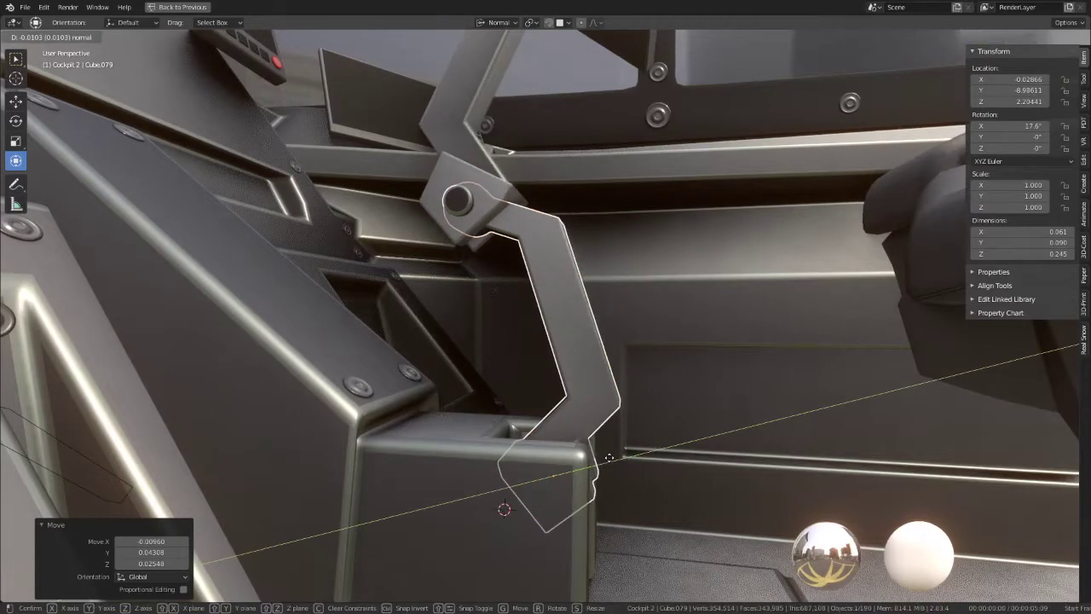
left_click(614, 443)
mouse_move(614, 443)
middle_mouse_down()
mouse_move(489, 433)
mouse_move(504, 399)
mouse_move(535, 467)
mouse_move(479, 460)
middle_mouse_up()
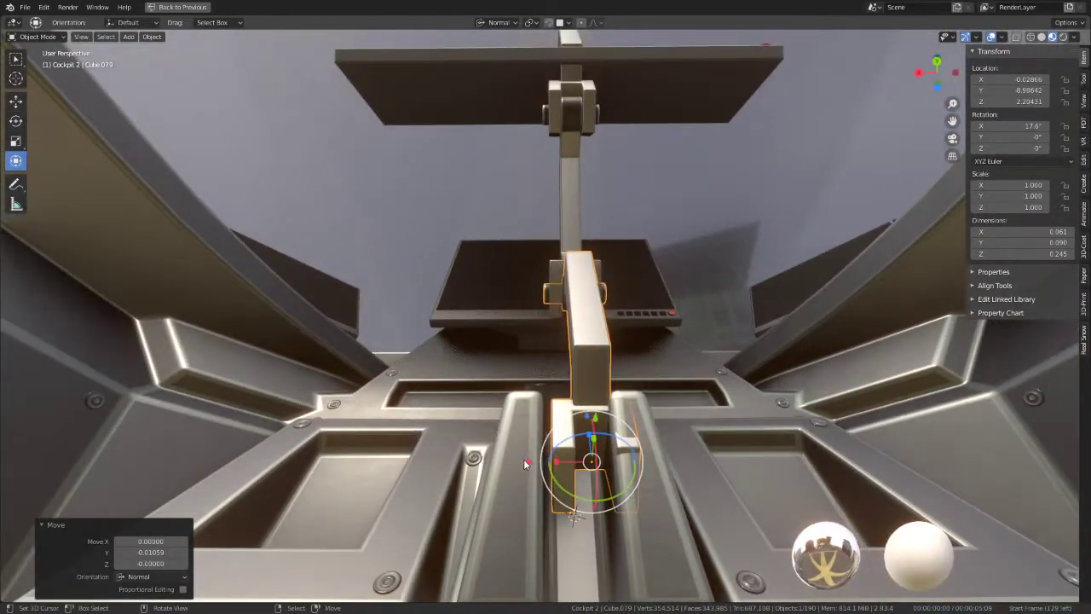
key("g")
key("x")
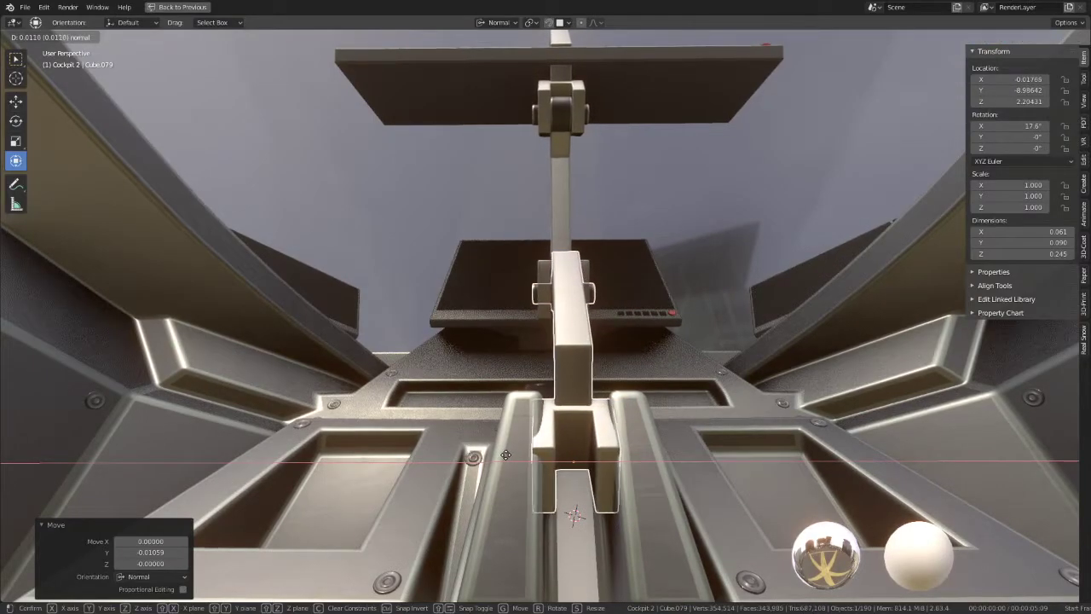
left_click(507, 455)
mouse_move(507, 455)
middle_mouse_down()
mouse_move(523, 350)
mouse_move(615, 380)
mouse_move(473, 346)
mouse_move(499, 377)
mouse_move(569, 415)
middle_mouse_up()
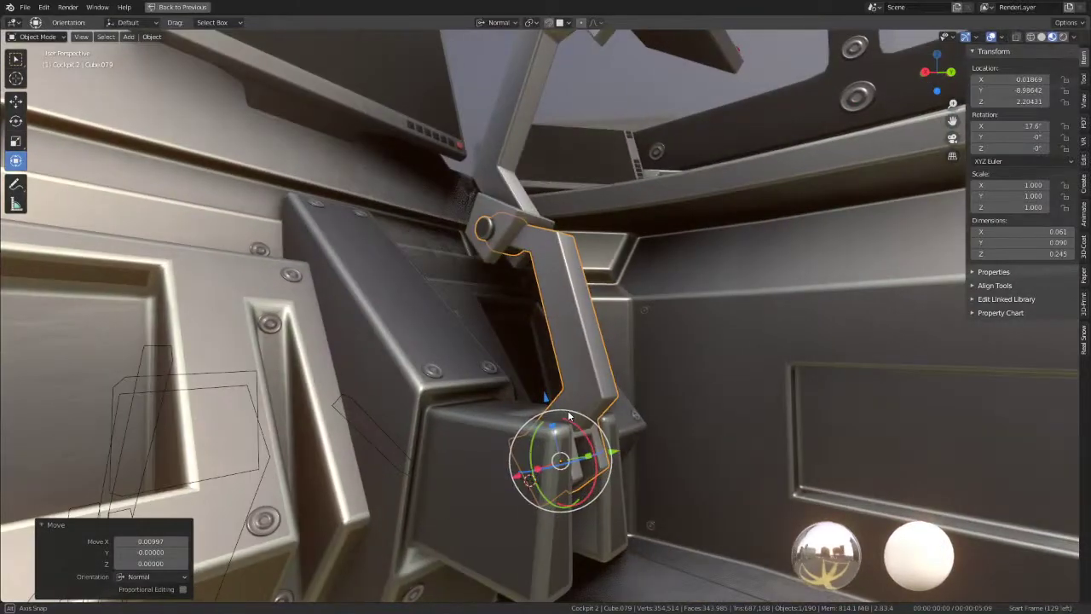
middle_click_drag(518, 352, 457, 329)
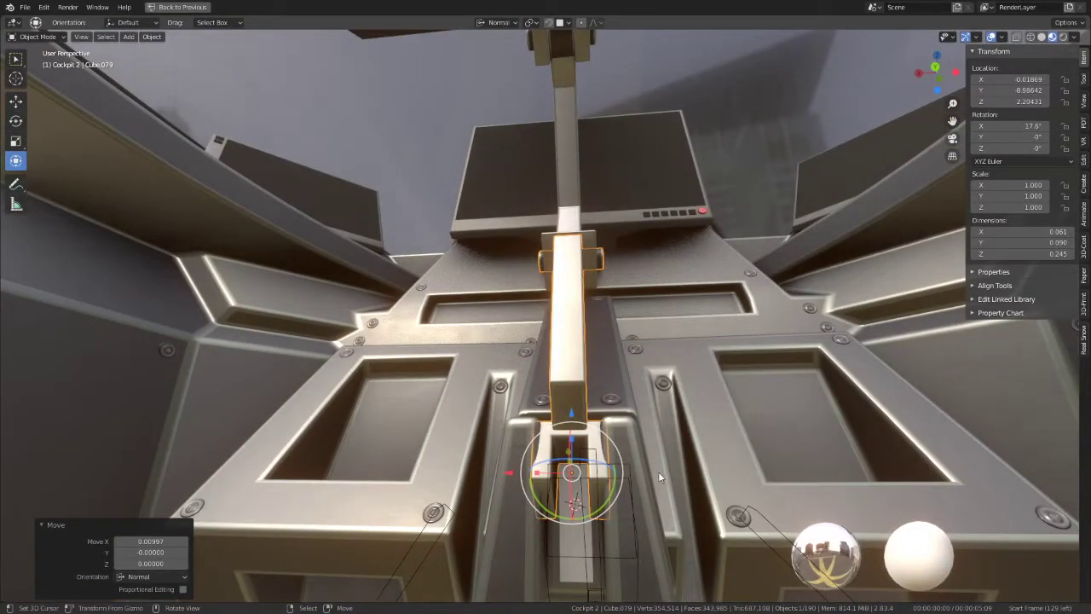
mouse_move(658, 477)
middle_mouse_down()
mouse_move(624, 400)
mouse_move(543, 454)
mouse_move(637, 267)
mouse_move(617, 364)
mouse_move(557, 397)
middle_mouse_up()
key("Tab")
Step: In Right Orthographic view, rotate the lower arm segment to about 48°
left_click(546, 469)
key("Tab")
left_click(556, 397)
key("KP_3")
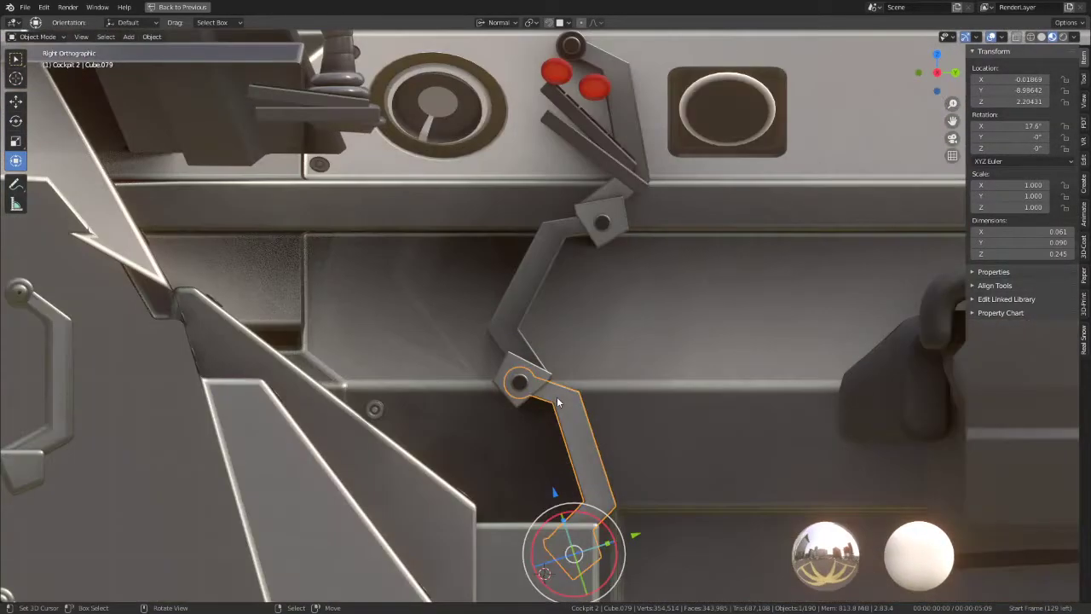
key("r")
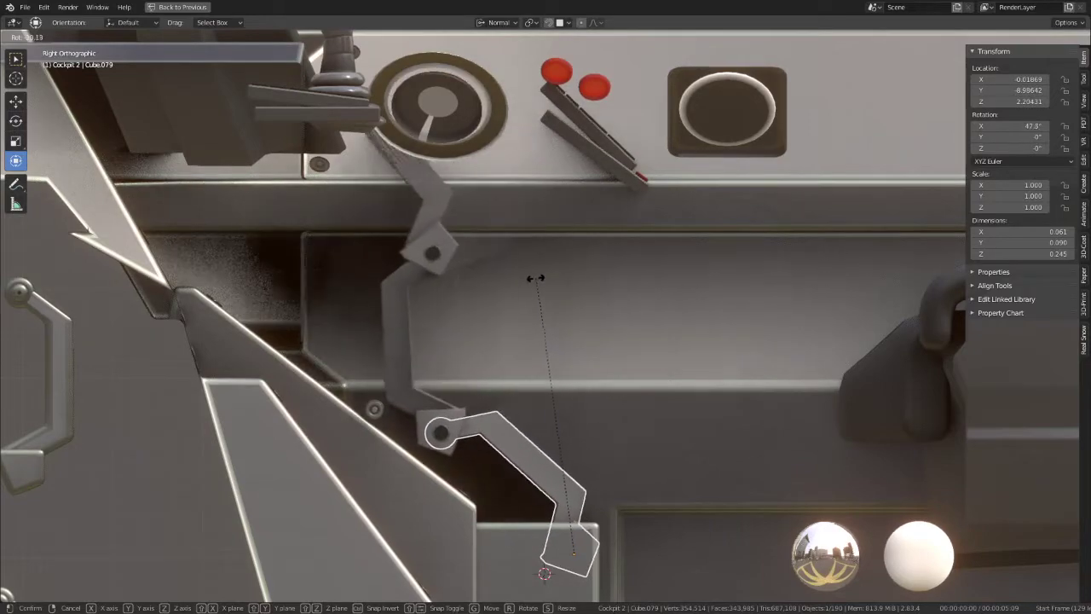
left_click(528, 283)
Step: Rotate the middle and upper arm segments so the upper one points upward
left_click(387, 344)
key("r")
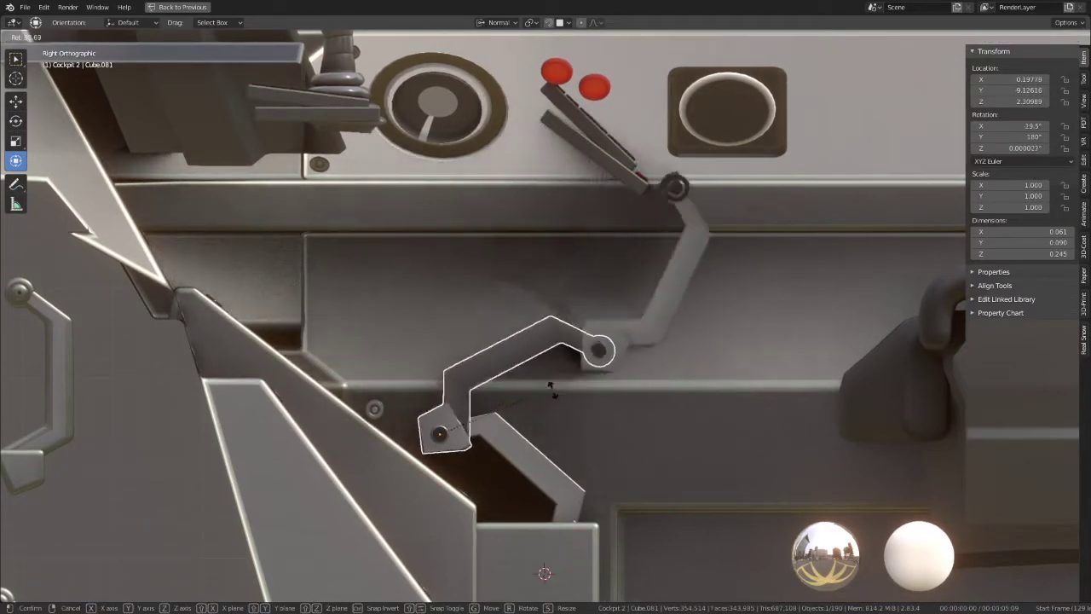
left_click(558, 433)
left_click(738, 390)
key("r")
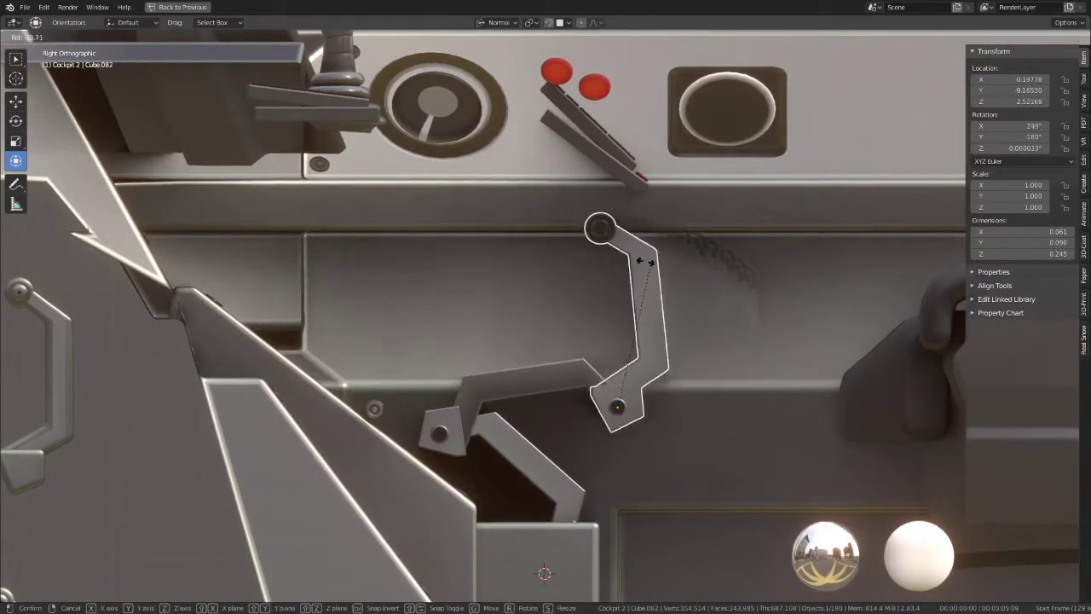
left_click(560, 366)
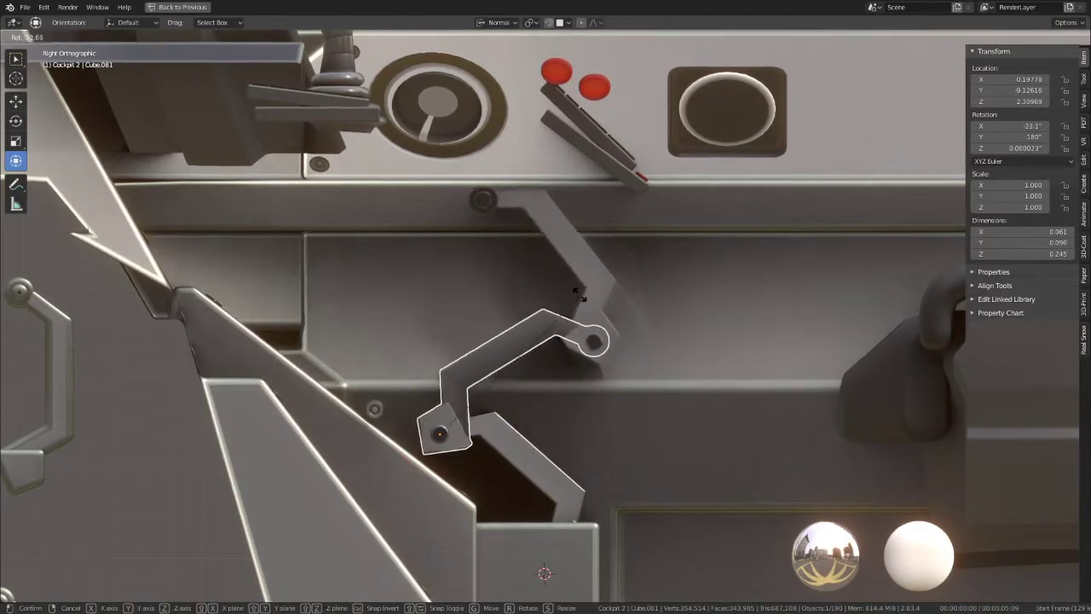
key("r")
left_click(554, 272)
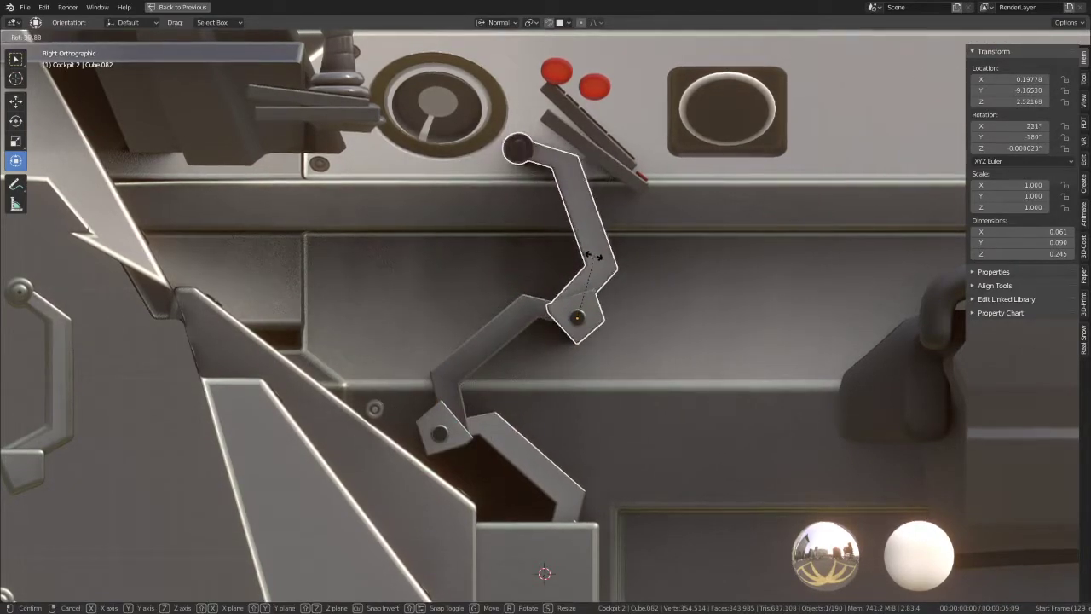
Step: Re-rotate the middle segment and turn upper segment Cube.082 to 229° on X, standing upright
left_click(479, 358)
key("r")
left_click(700, 363)
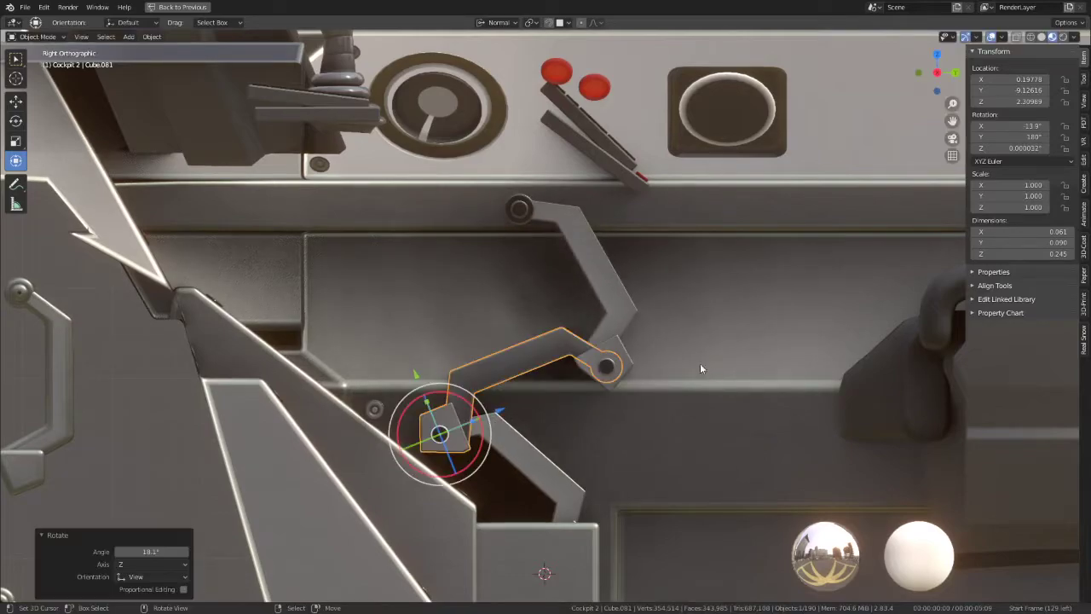
left_click(627, 286)
key("r")
left_click(628, 268)
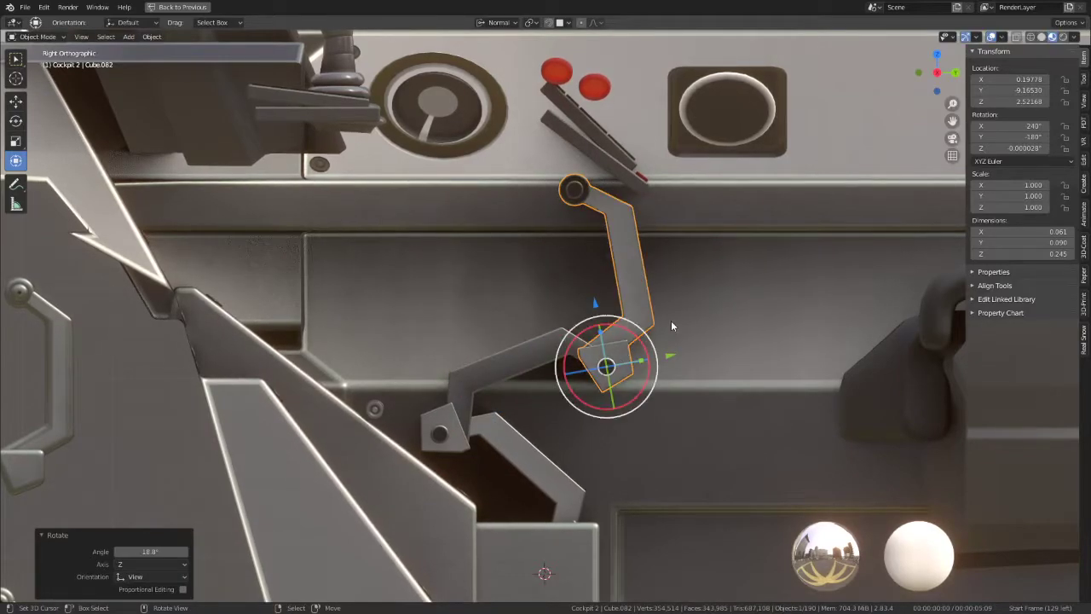
key("r")
left_click(714, 322)
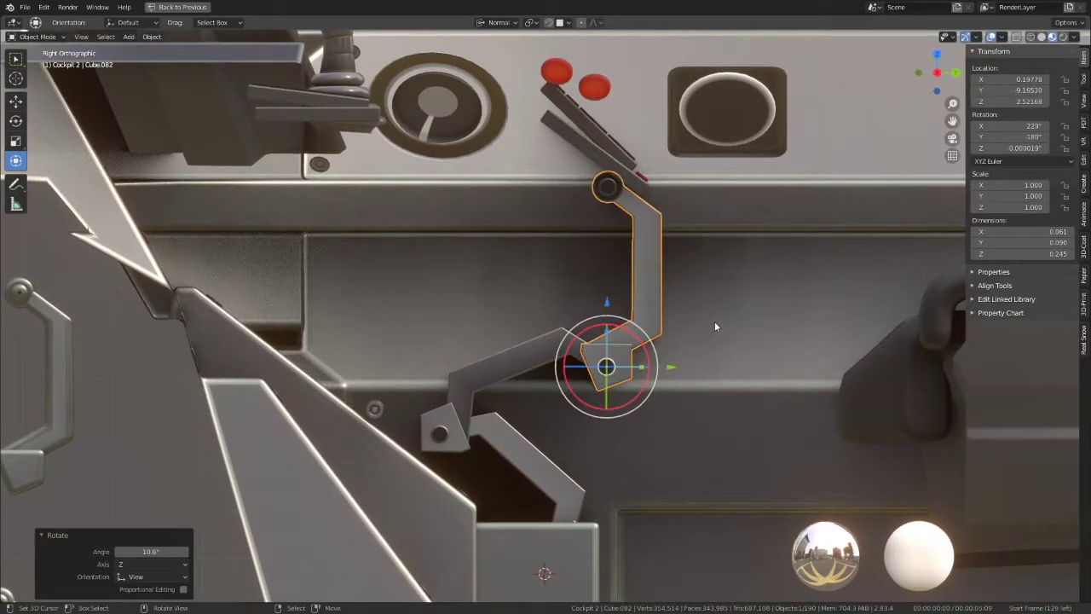
mouse_move(714, 322)
middle_mouse_down()
mouse_move(527, 366)
mouse_move(519, 344)
mouse_move(565, 354)
mouse_move(631, 343)
mouse_move(570, 319)
mouse_move(582, 285)
mouse_move(615, 292)
mouse_move(597, 296)
middle_mouse_up()
Step: Tilt the console support arm slightly on X and view through the camera
left_click(644, 242)
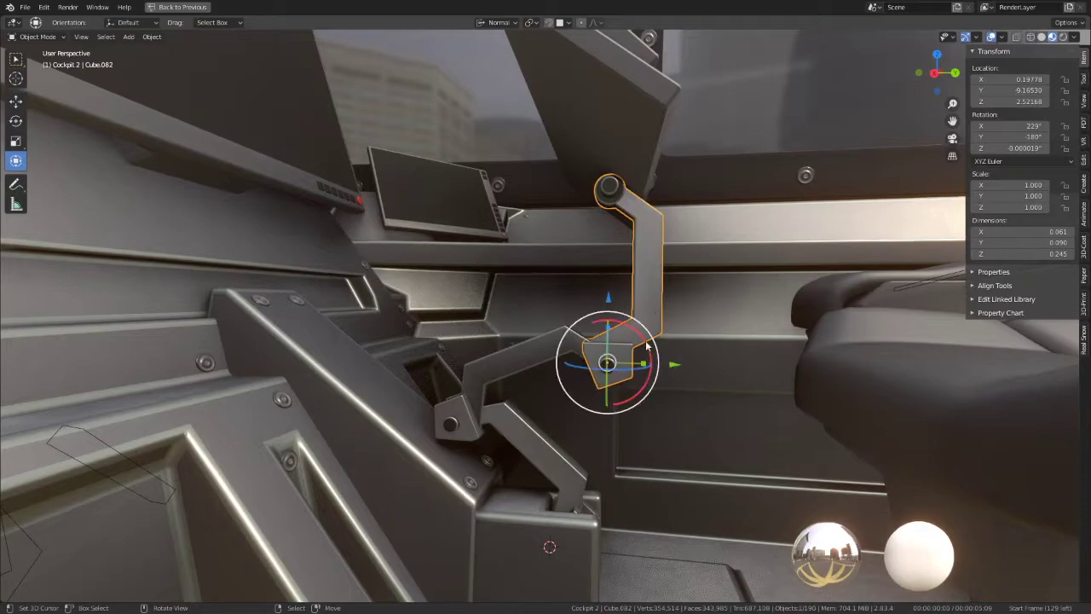
key("r")
key("x")
key("x")
left_click(653, 340)
mouse_move(653, 341)
middle_mouse_down()
mouse_move(605, 315)
mouse_move(563, 328)
middle_mouse_up()
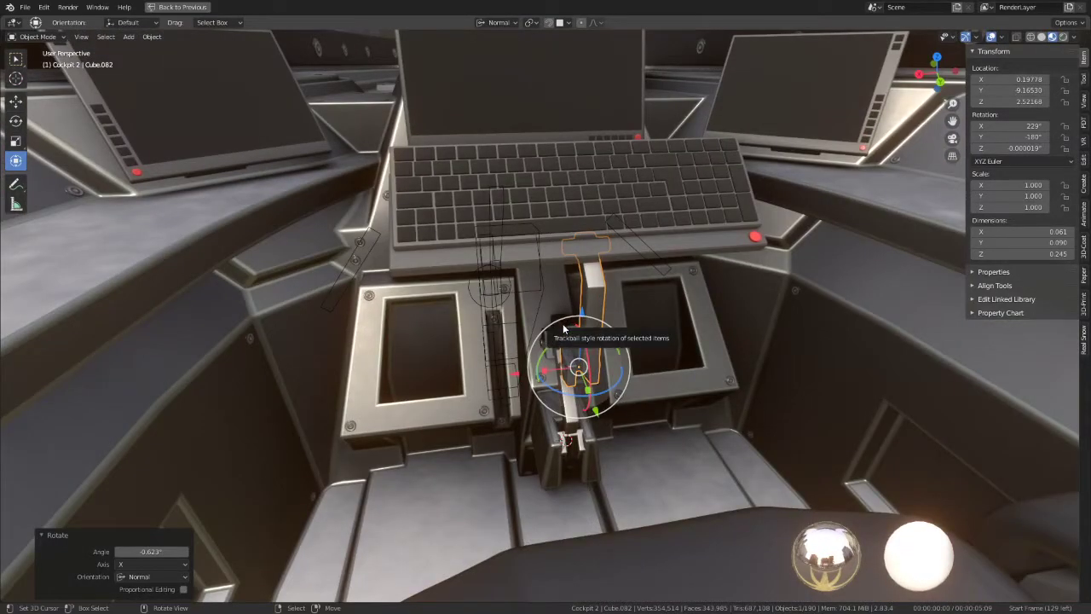
key("KP_0")
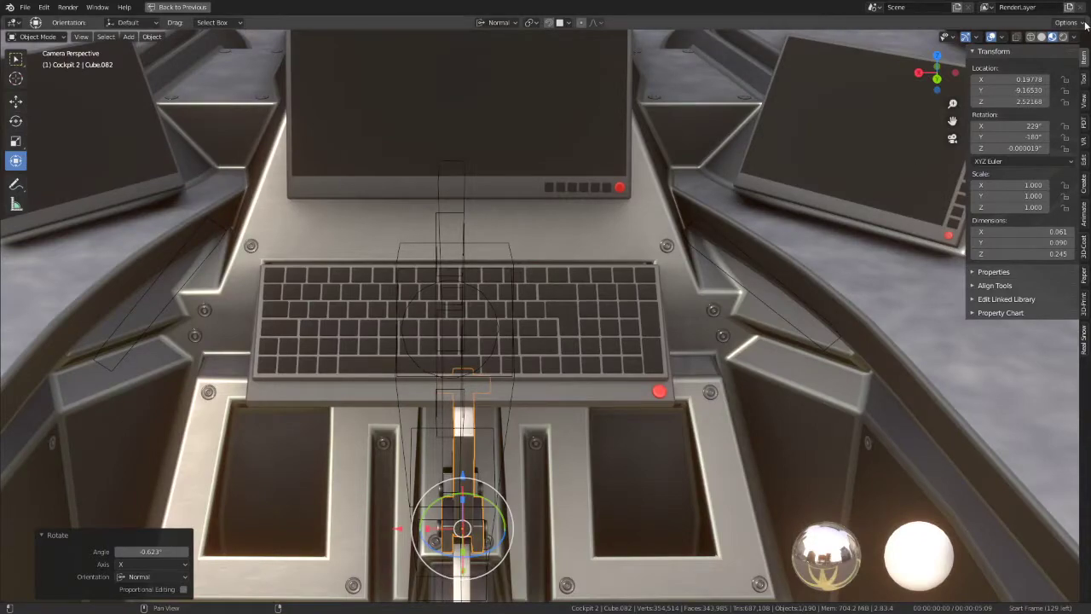
Step: Switch to annotation drawing and try a stroke on the keyboard's left edge, undoing it
left_click(38, 37)
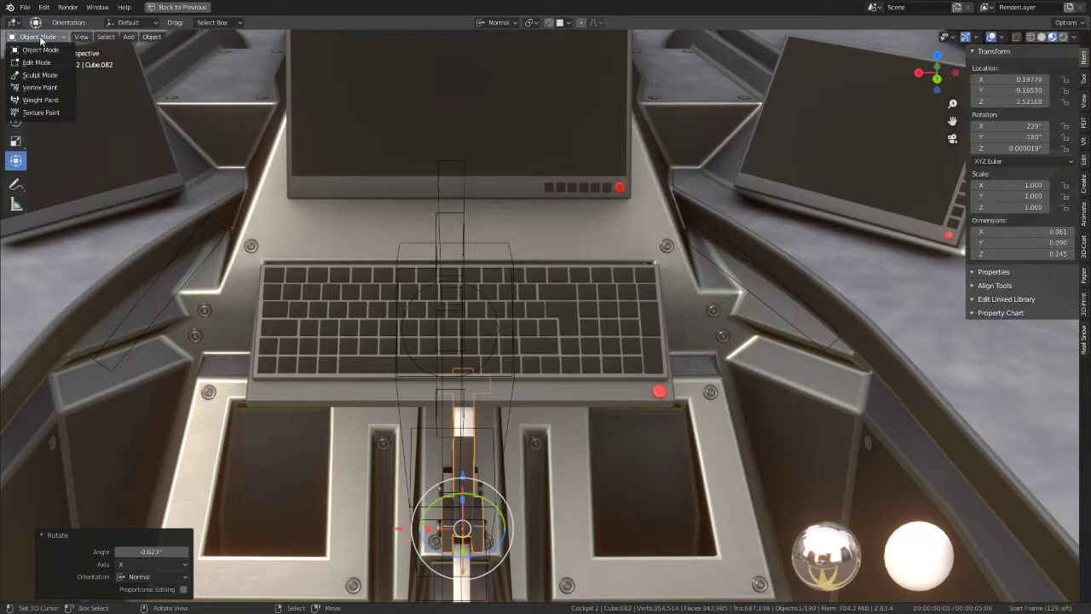
left_click(15, 184)
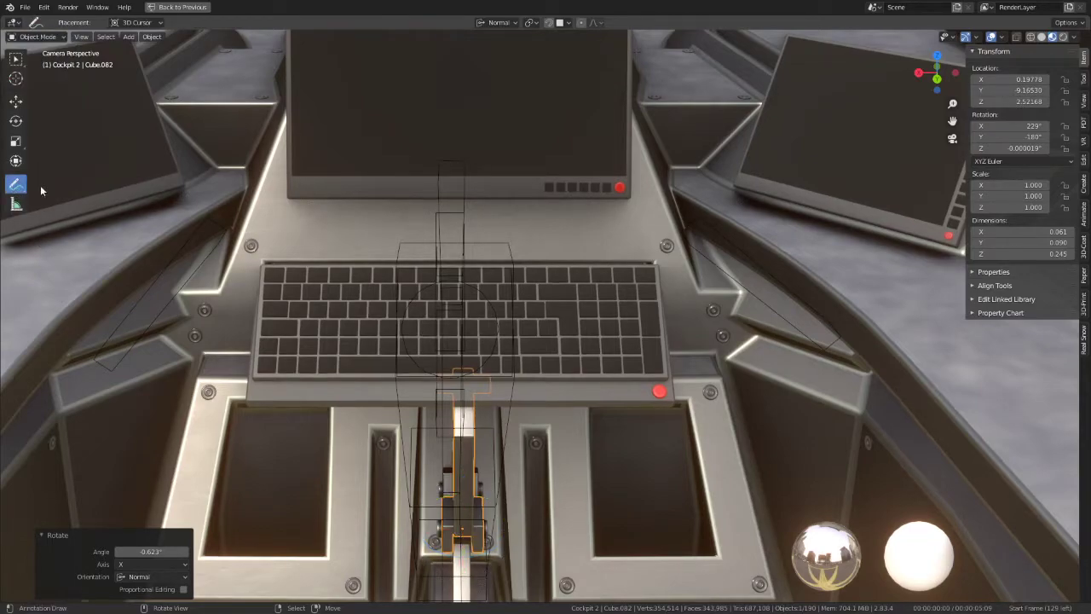
left_click_drag(265, 258, 259, 375)
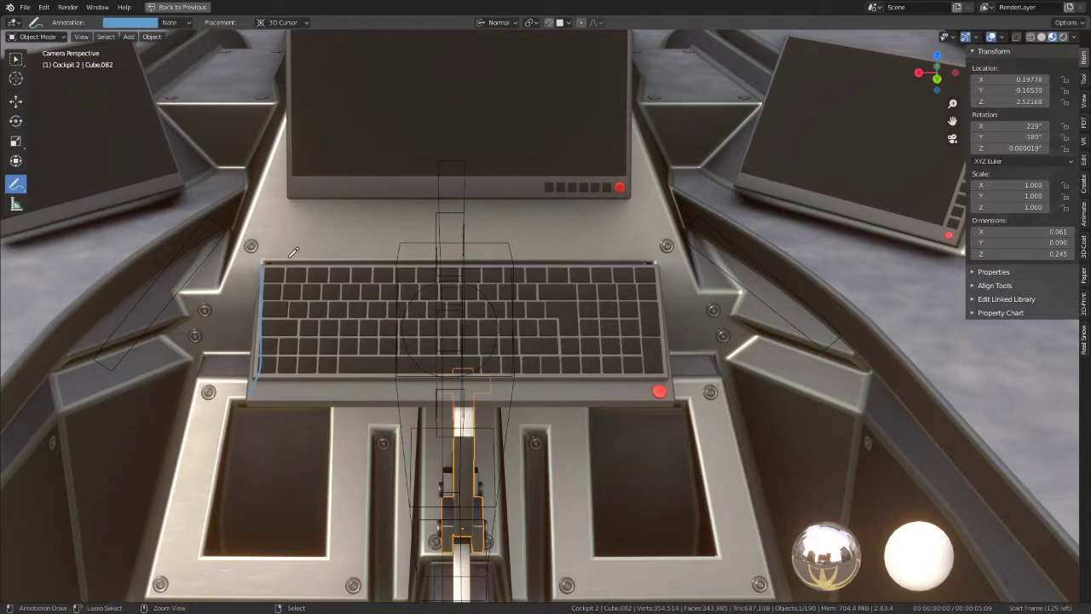
key("ctrl+z")
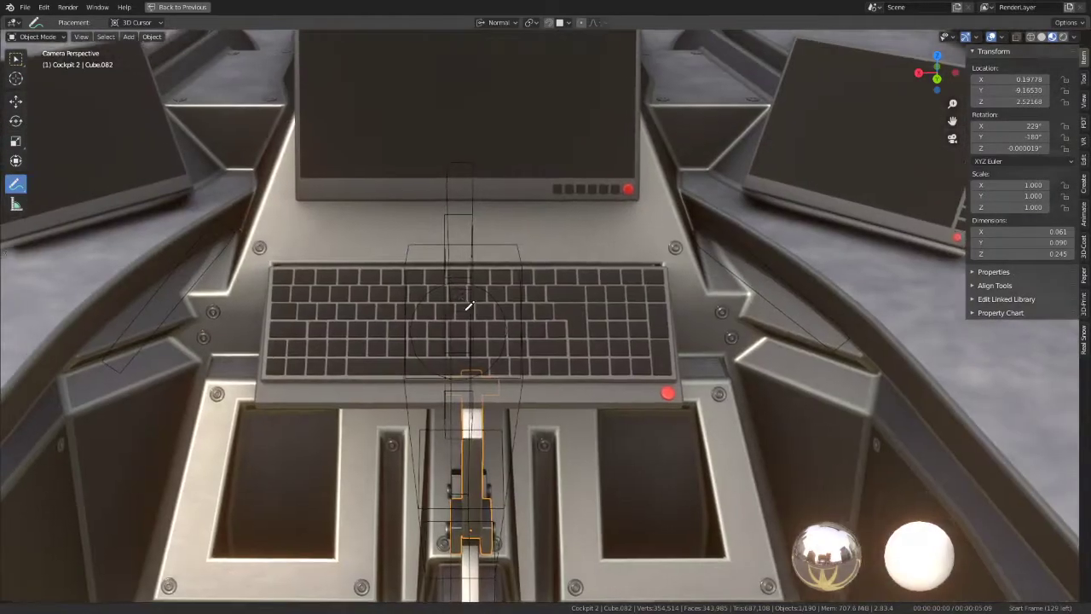
middle_click_drag(468, 305, 531, 304, "shift")
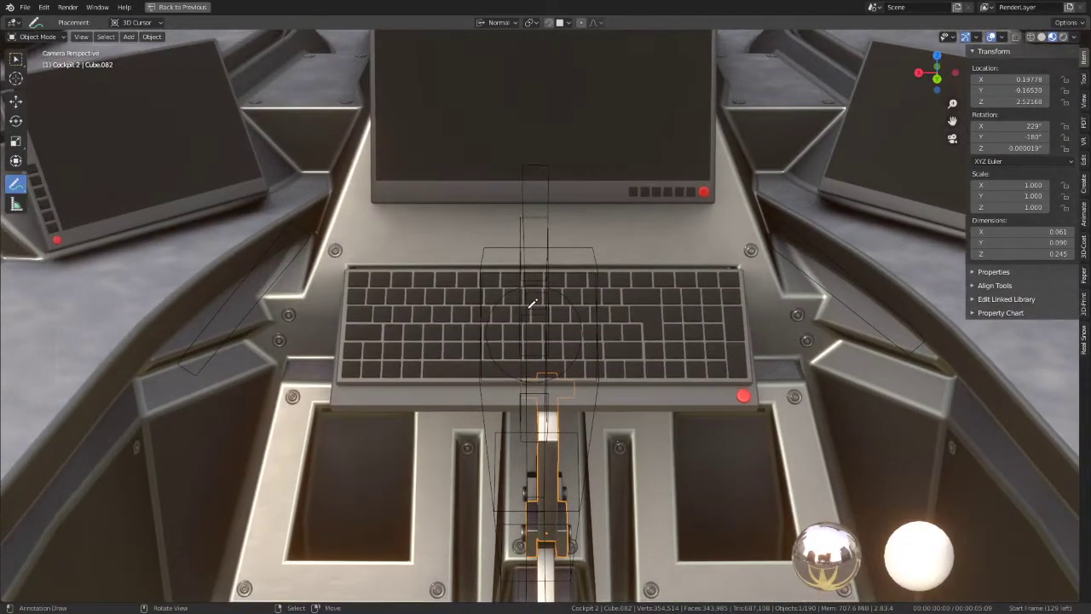
scroll(519, 299, "up", 2)
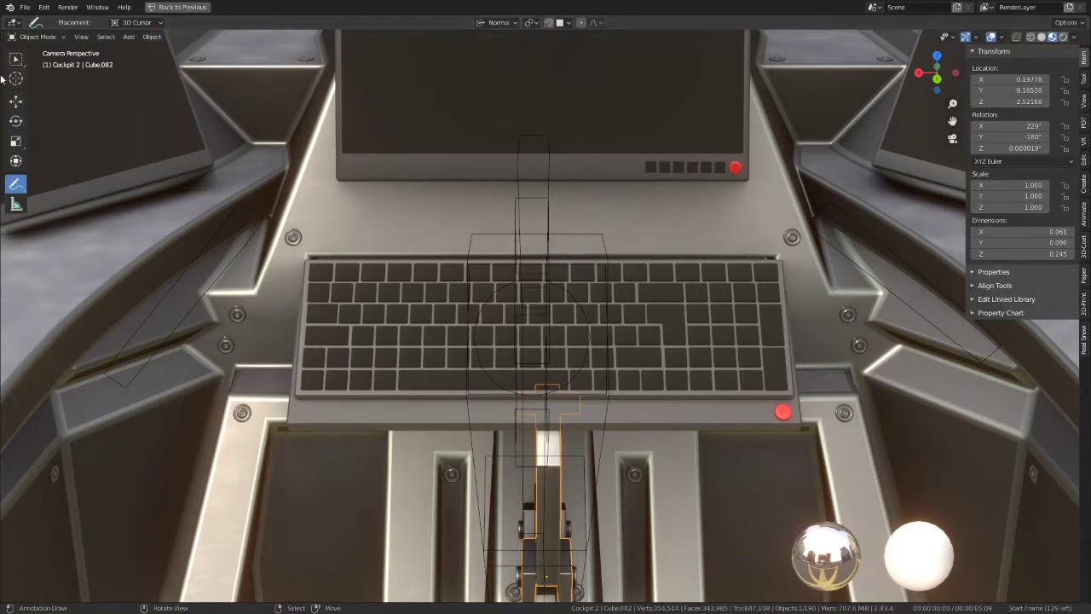
Step: Draw a blue Note annotation down the keyboard tray's left edge, then orbit to a side angle
left_click(1082, 81)
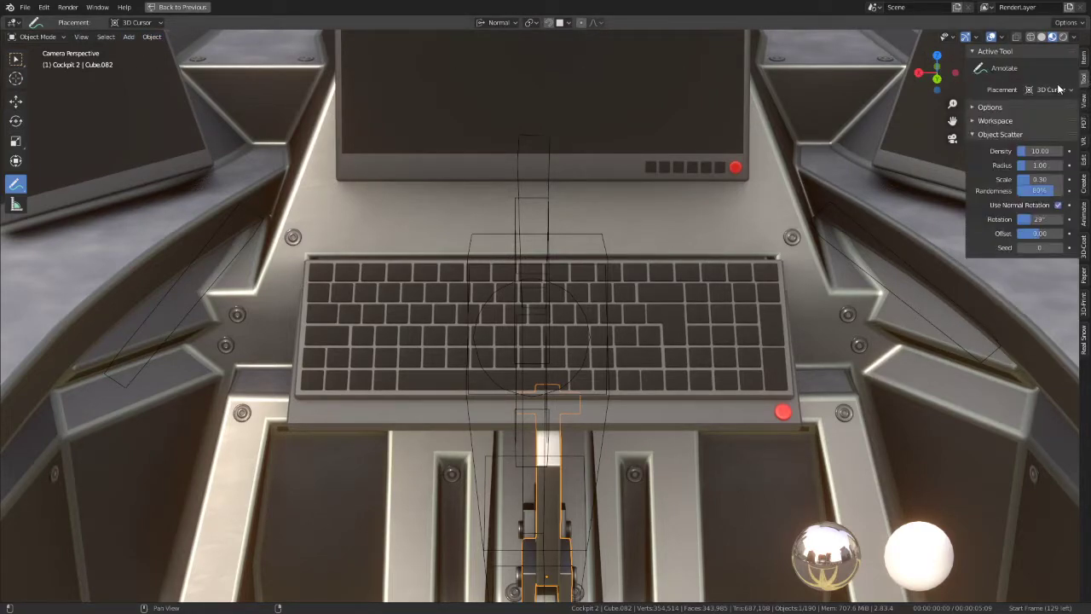
left_click(980, 107)
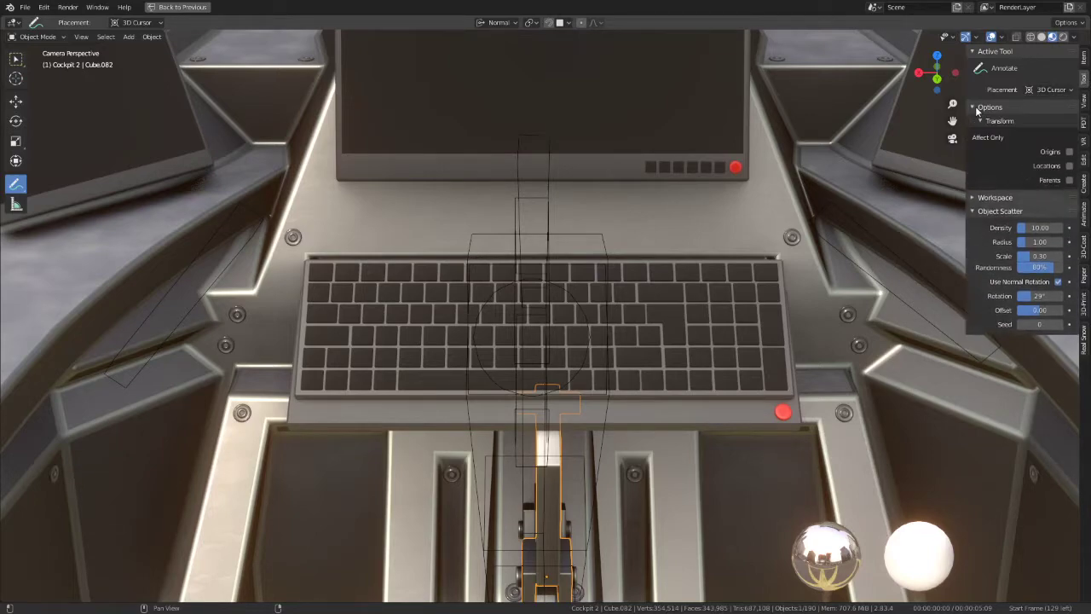
left_click(982, 108)
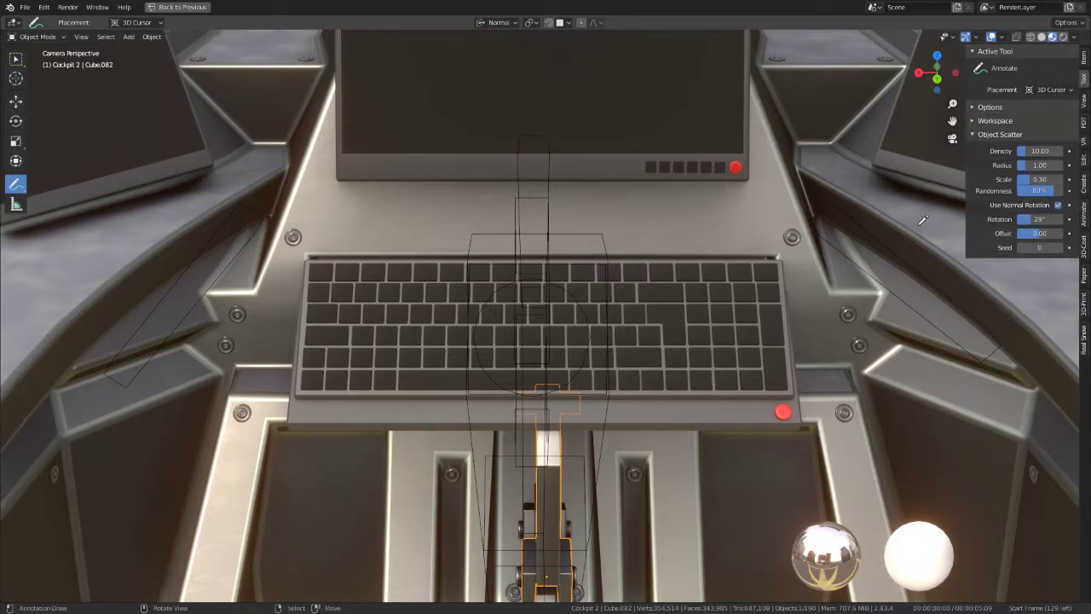
mouse_move(309, 263)
left_mouse_down()
mouse_move(310, 369)
mouse_move(308, 350)
left_mouse_up()
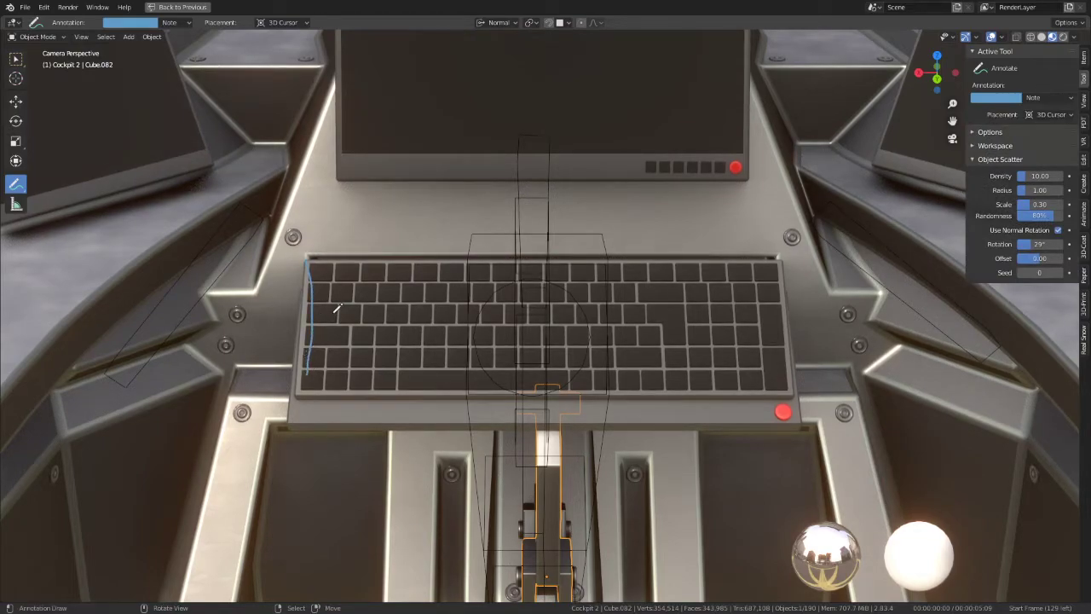
key("ctrl+z")
key("ctrl+z")
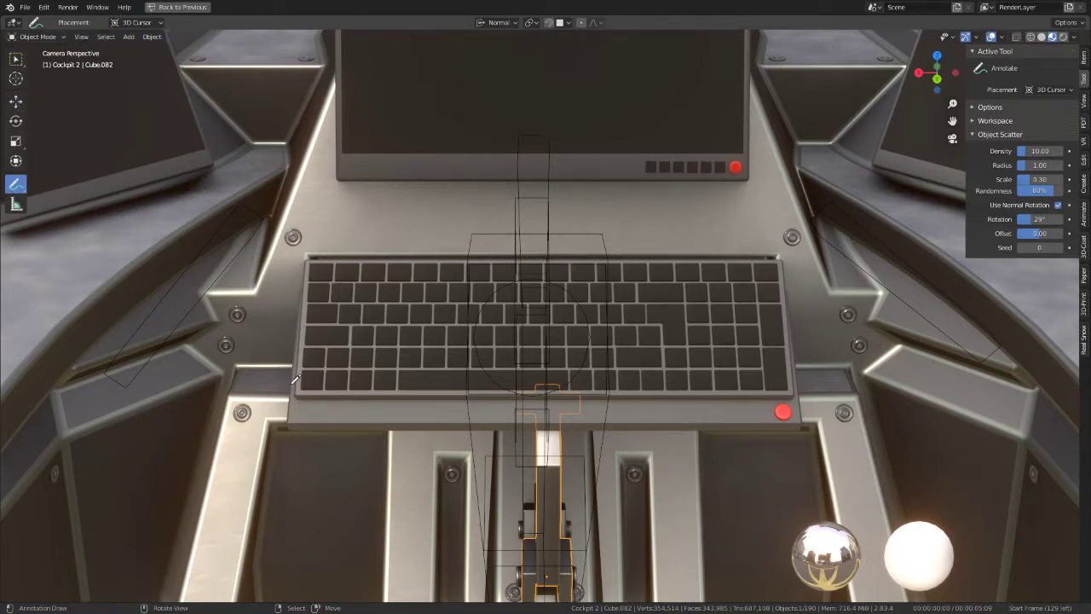
key("ctrl+shift+z")
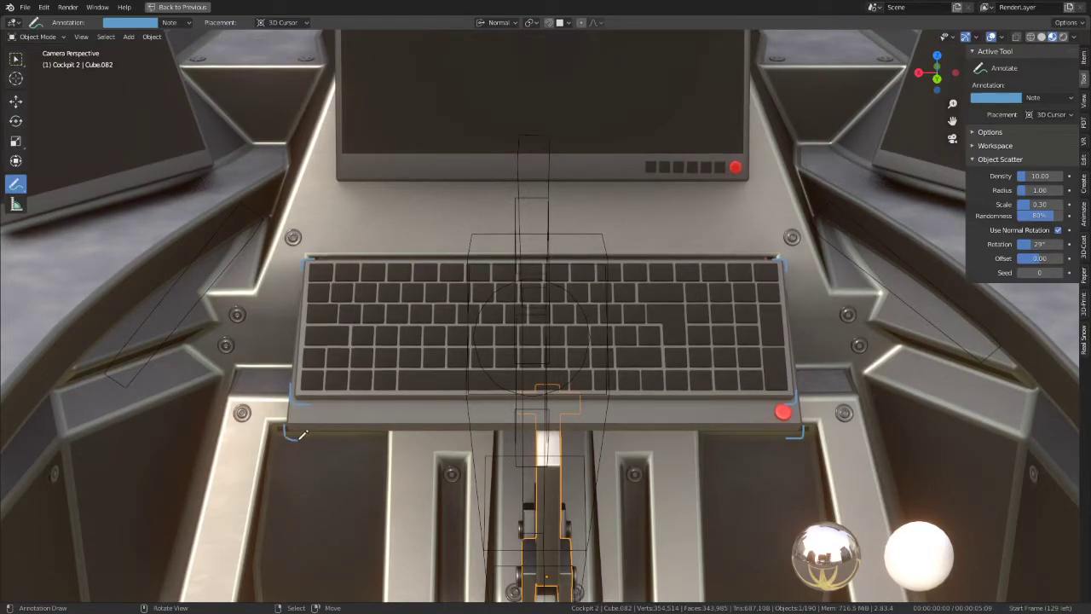
mouse_move(292, 433)
middle_mouse_down()
mouse_move(548, 292)
mouse_move(631, 286)
mouse_move(404, 275)
mouse_move(461, 272)
middle_mouse_up()
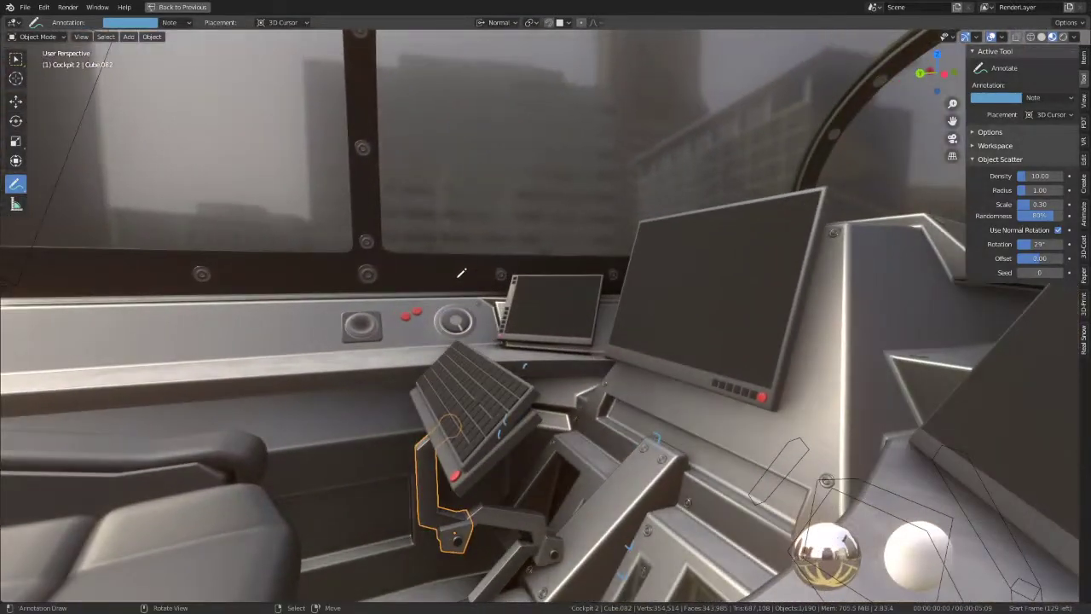
Step: Check the scene through the camera with Numpad 0, then return to the free side view
key("KP_0")
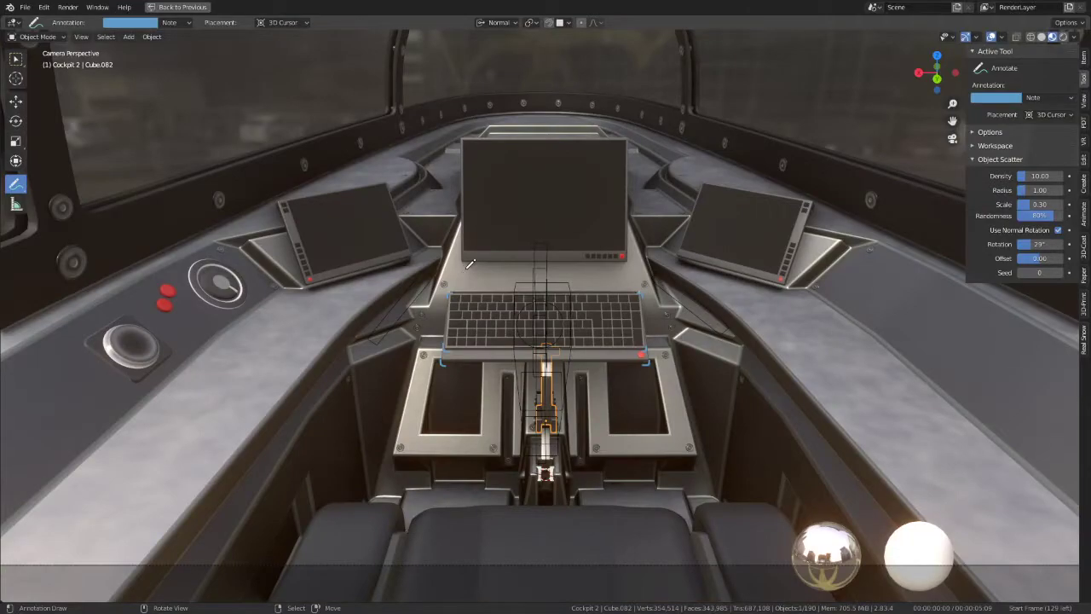
scroll(470, 264, "up", 5)
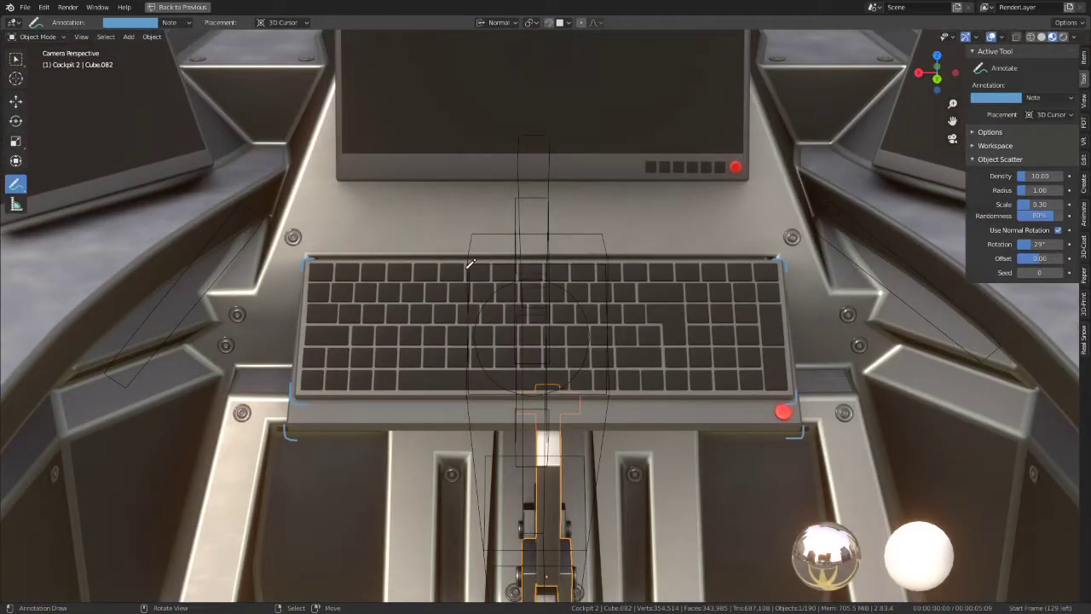
scroll(469, 263, "down", 5)
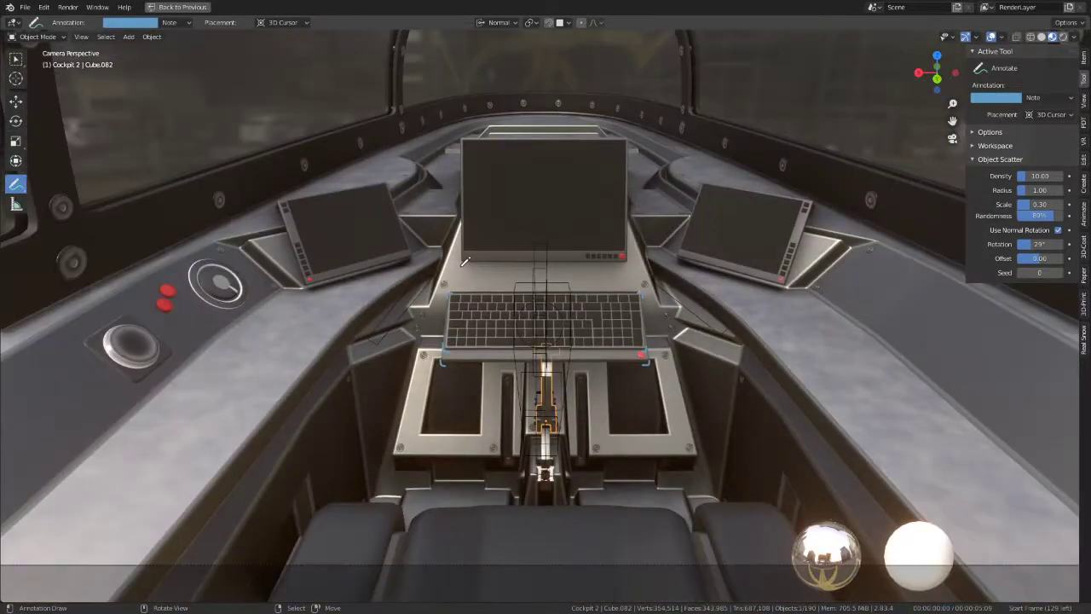
key("KP_0")
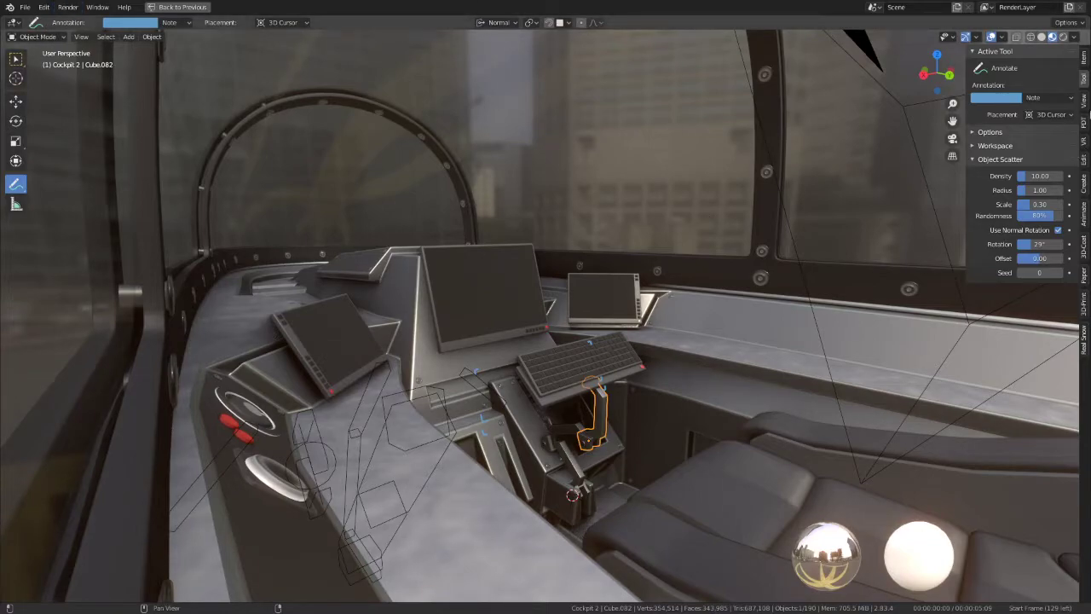
Step: Browse the Create, 3D Print and PDT sidebar tabs, expanding and collapsing PDT Design Operations
left_click(1088, 190)
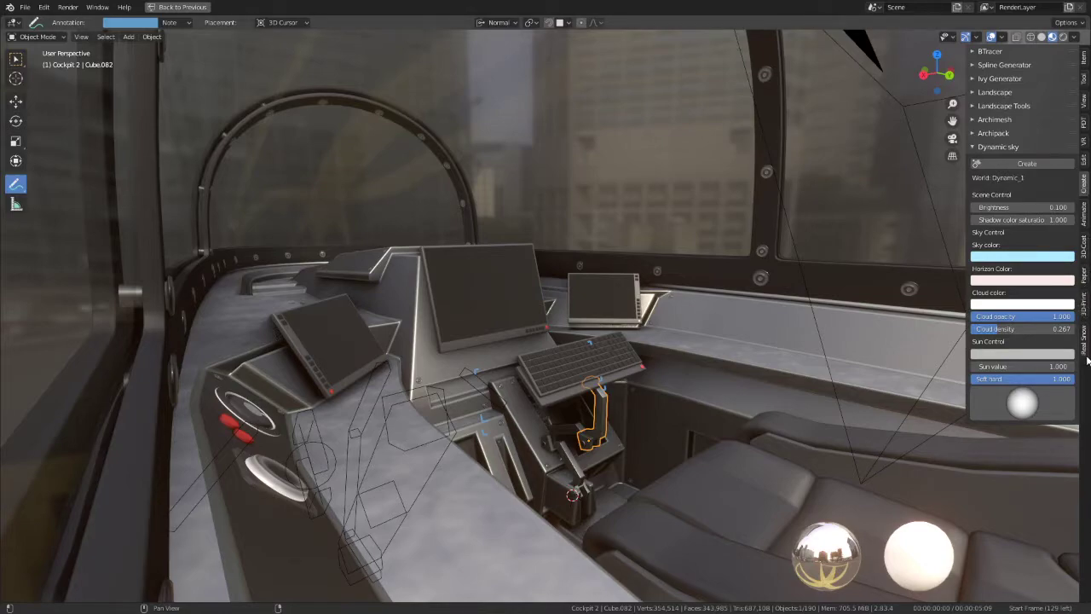
left_click(1084, 309)
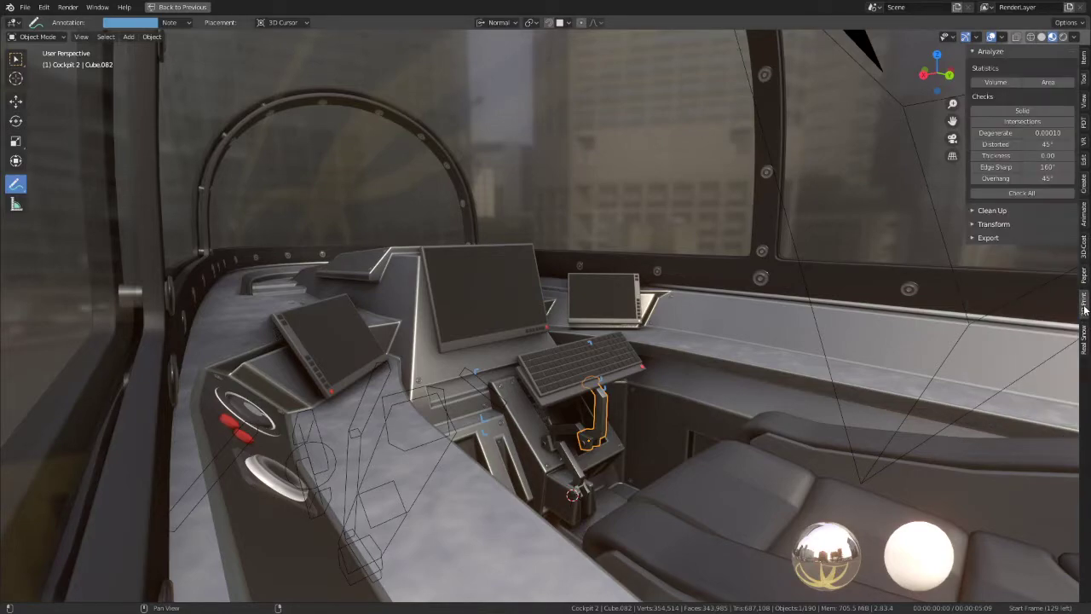
left_click(1086, 122)
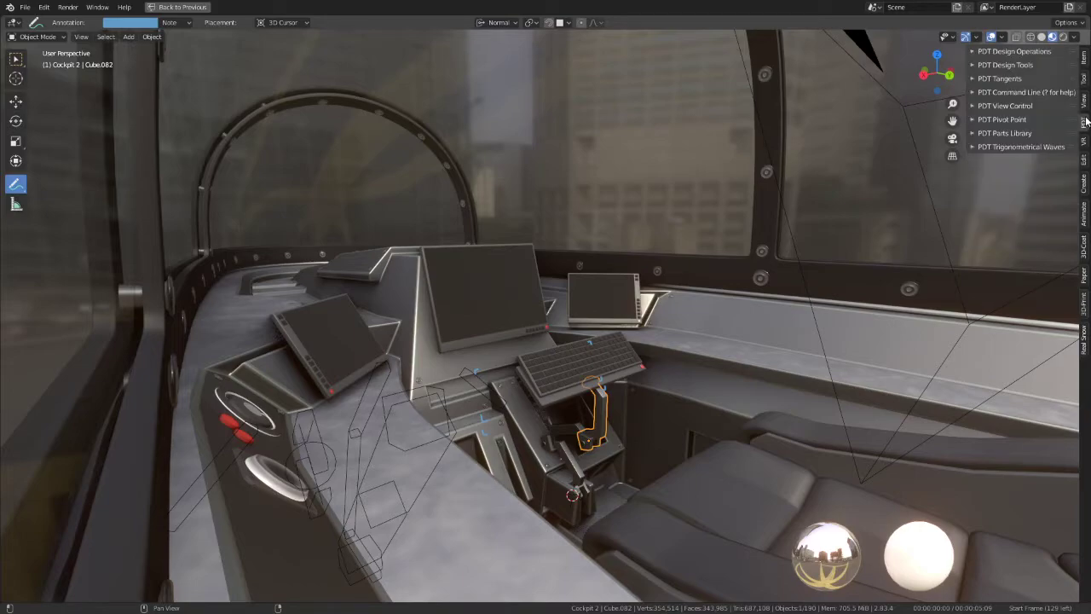
left_click(1010, 52)
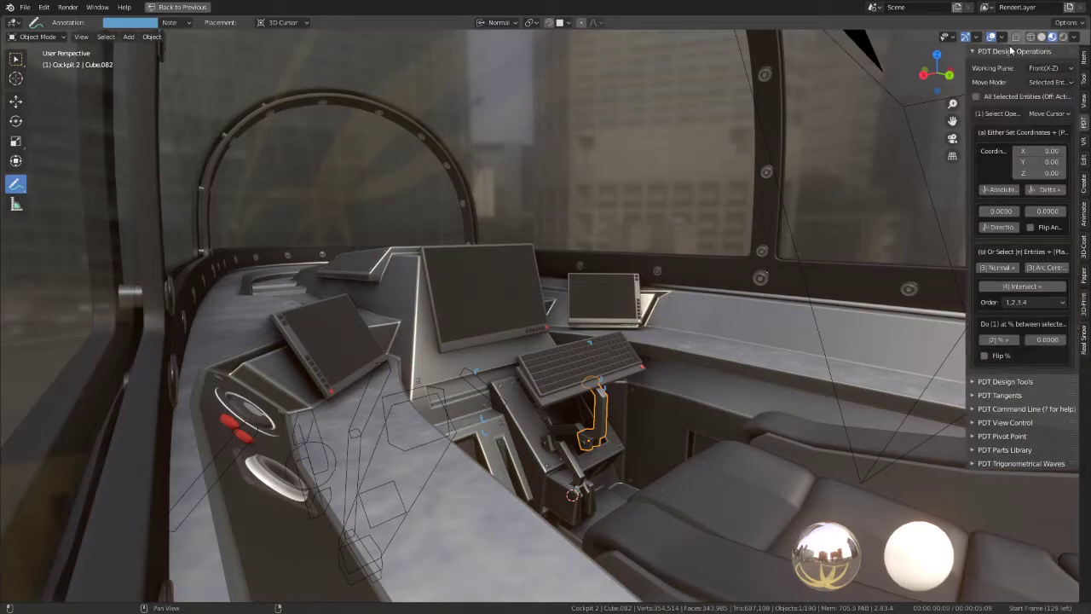
left_click(1011, 52)
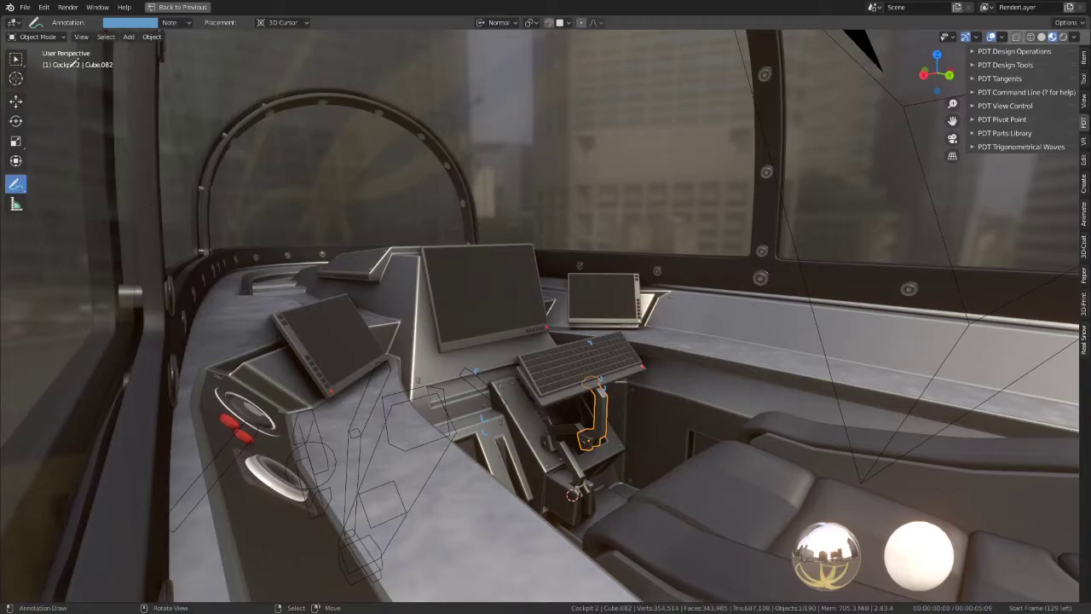
Step: Turn the view to face the console from the right and pick the Move tool
middle_click_drag(779, 302, 672, 307, "alt")
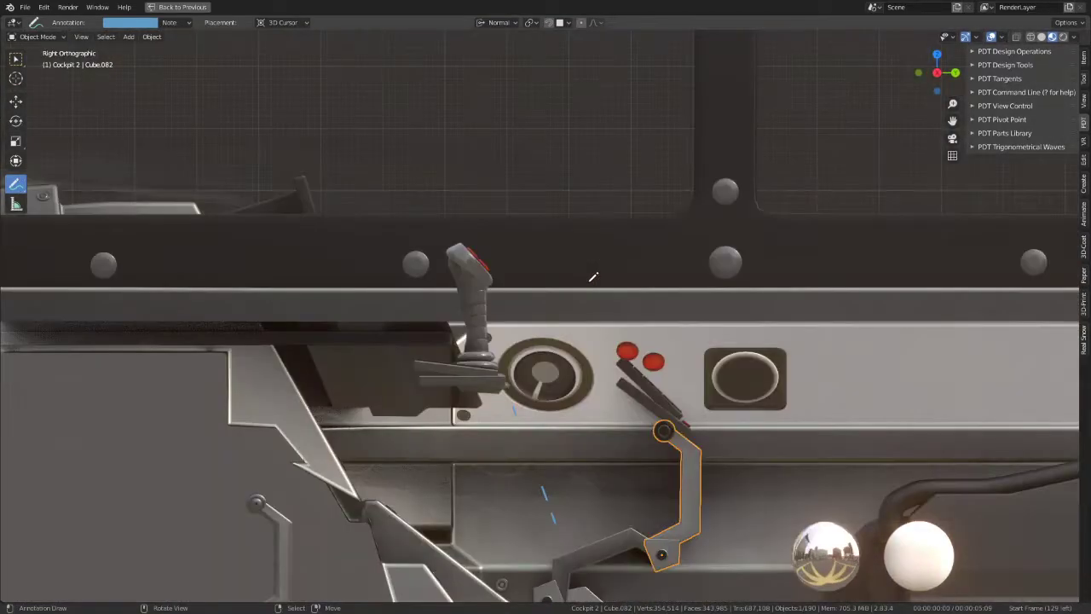
scroll(709, 375, "up", 1)
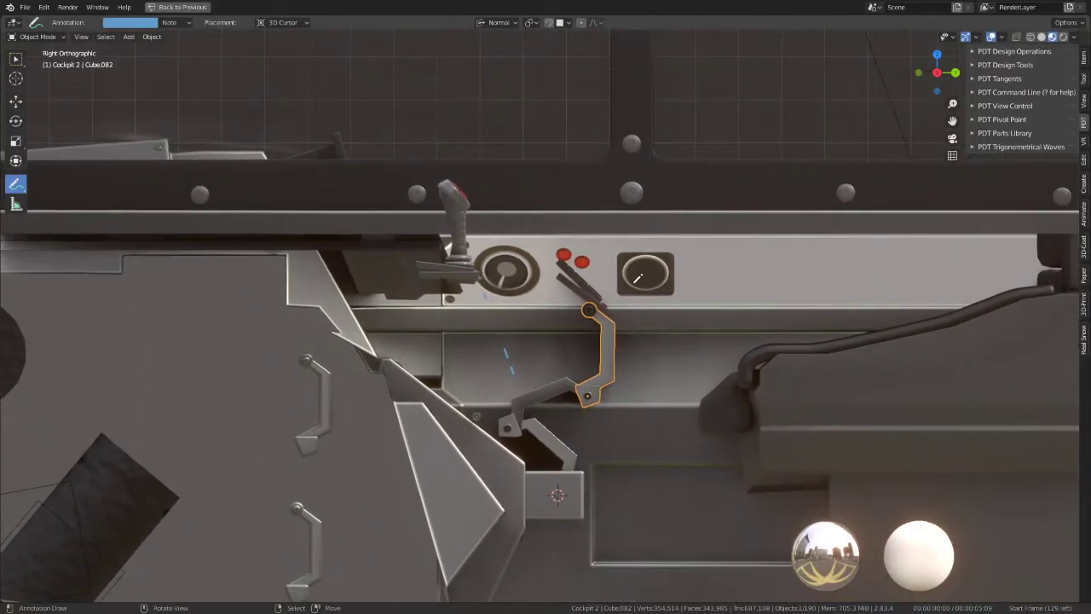
scroll(709, 375, "up", 1)
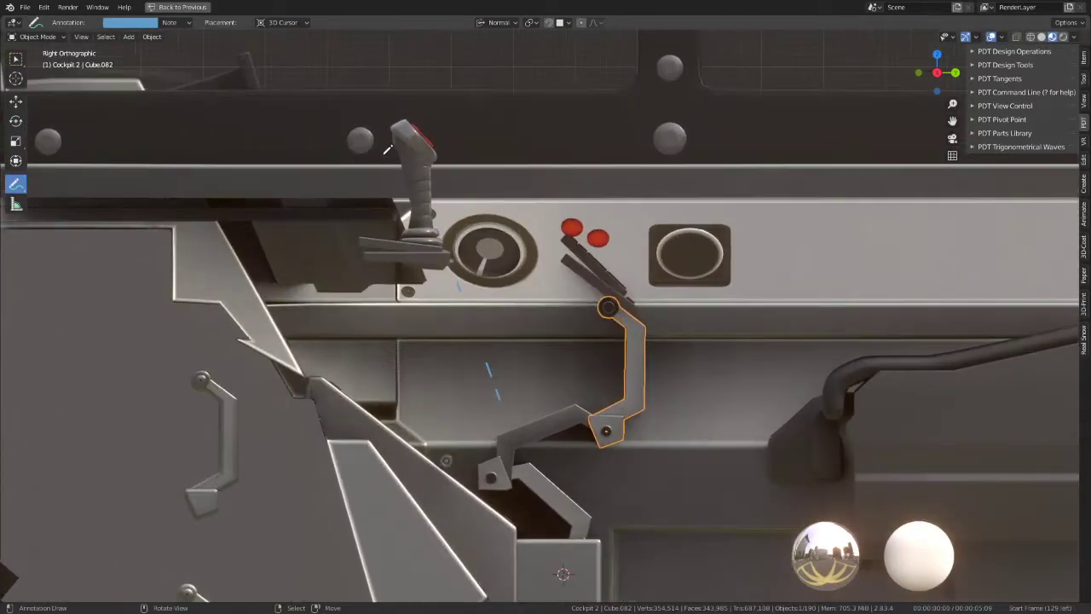
left_click(26, 37)
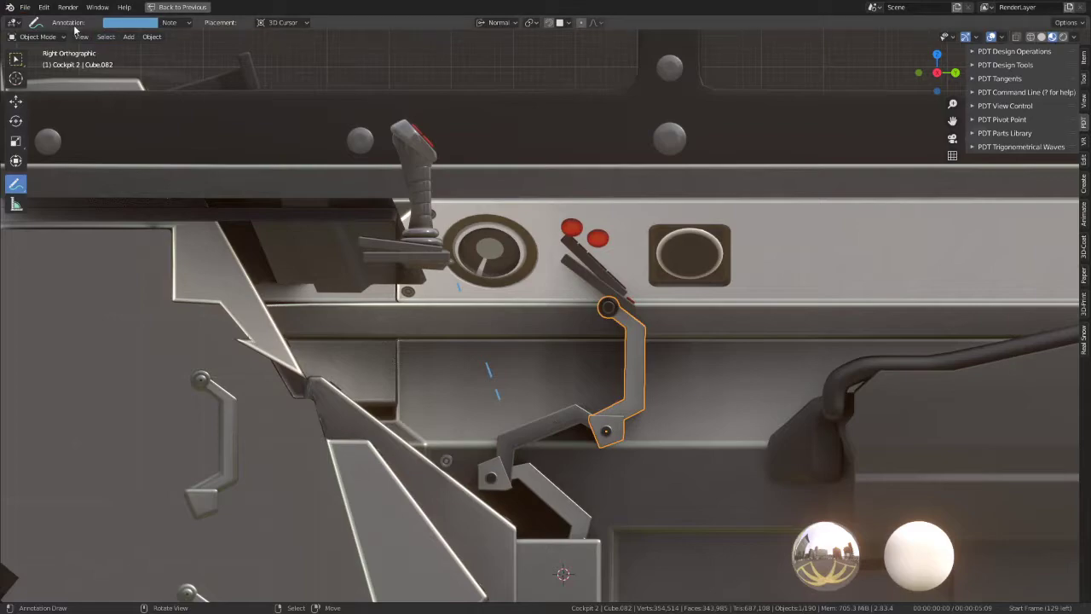
left_click(47, 37)
left_click(16, 103)
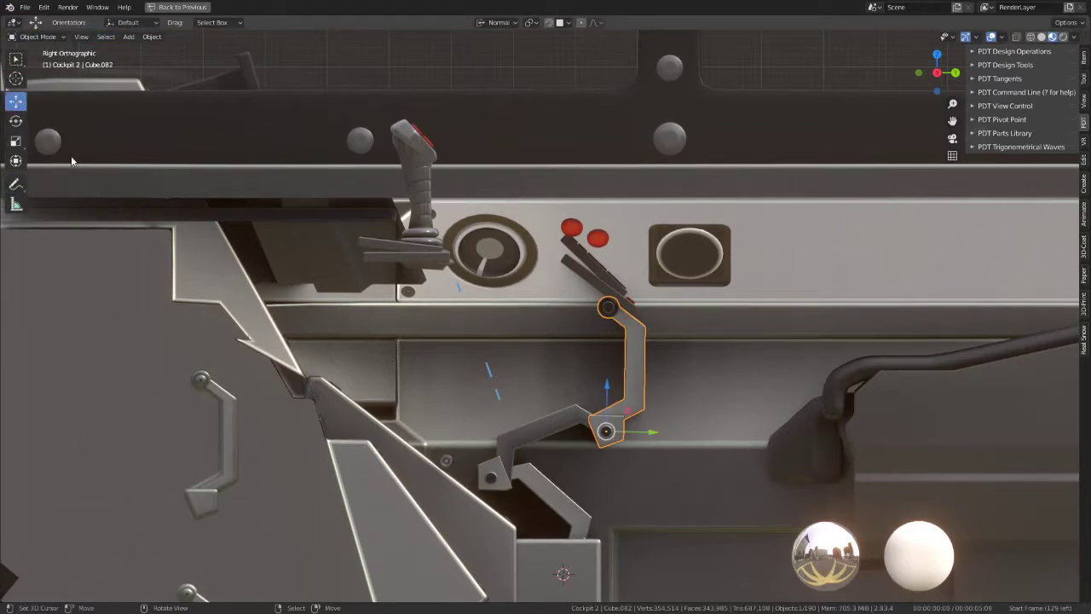
Step: Select the black arm and the lever and parent them with Object (Without Inverse)
left_click(514, 442)
key("ctrl+z")
left_click(631, 300)
left_click(639, 365, "shift")
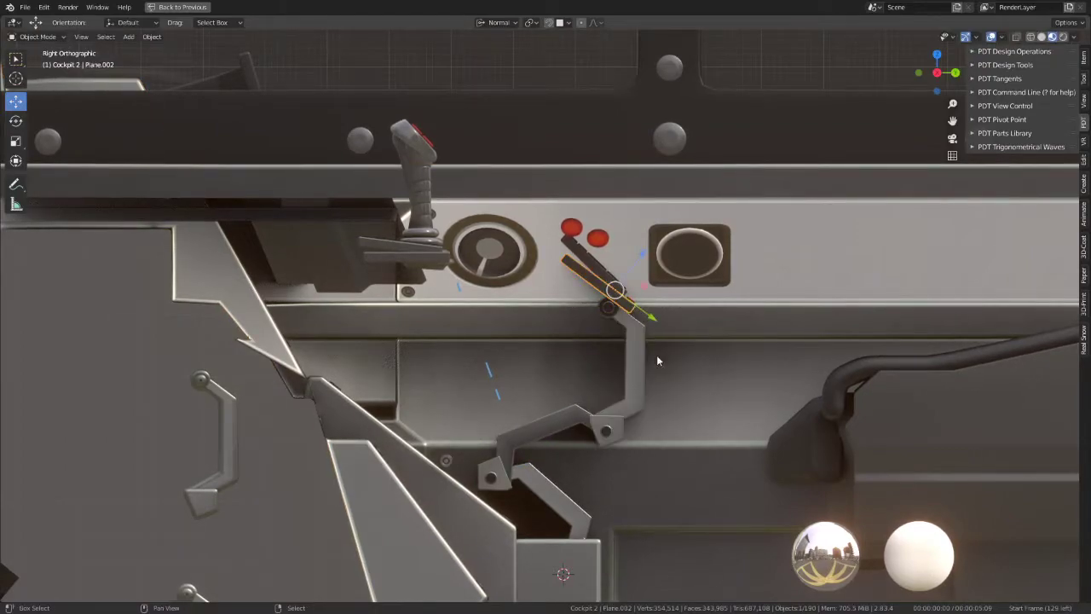
key("ctrl+p")
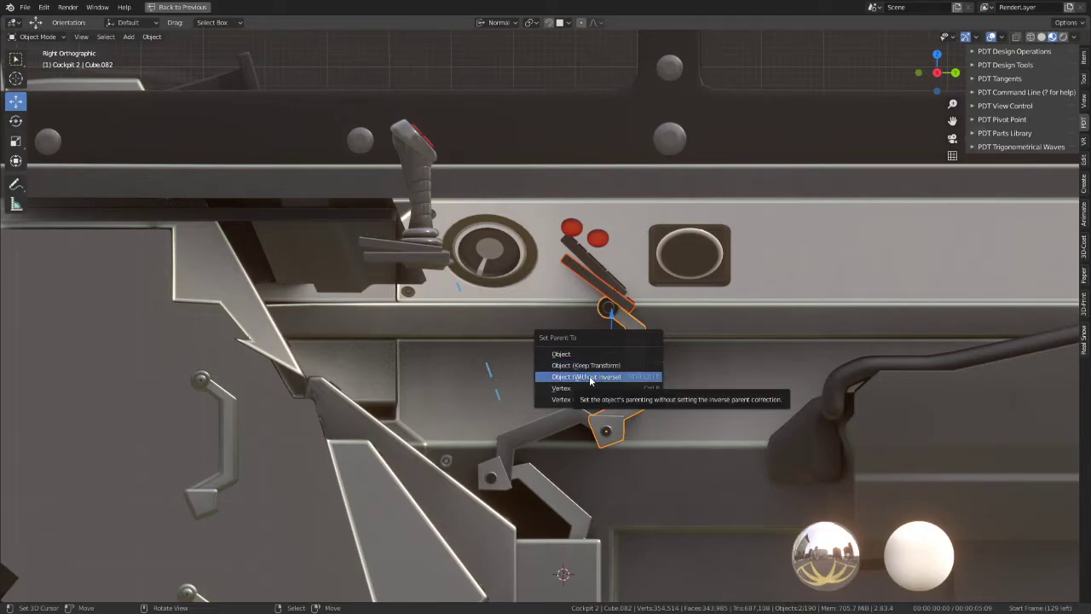
left_click(590, 381)
left_click(651, 367)
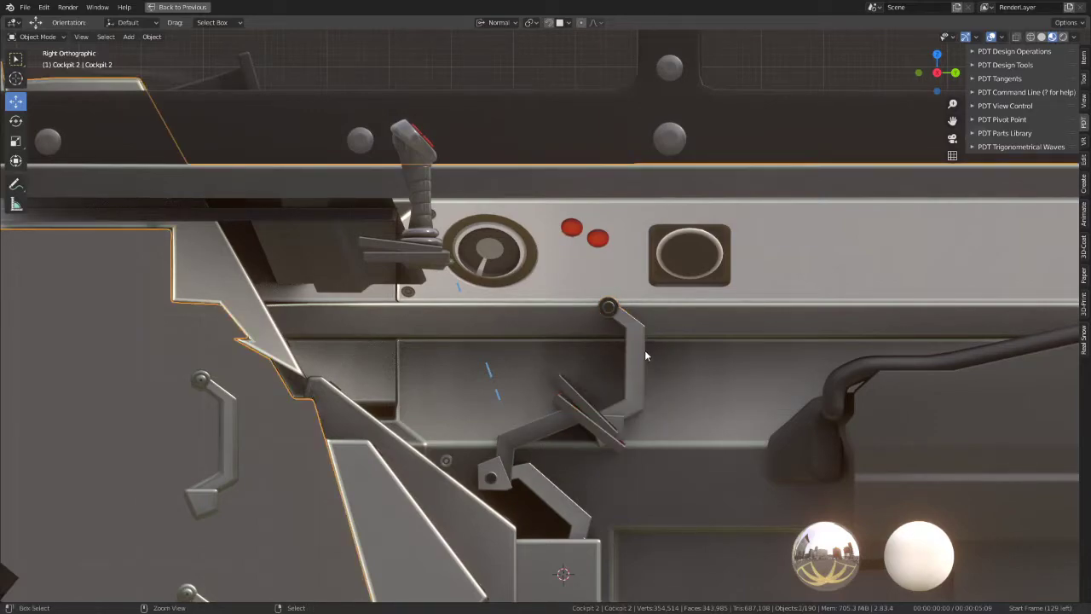
Step: Redo the black arm's parenting to the lever without inverse, then test-rotate and cancel
left_click(600, 426)
key("ctrl+z")
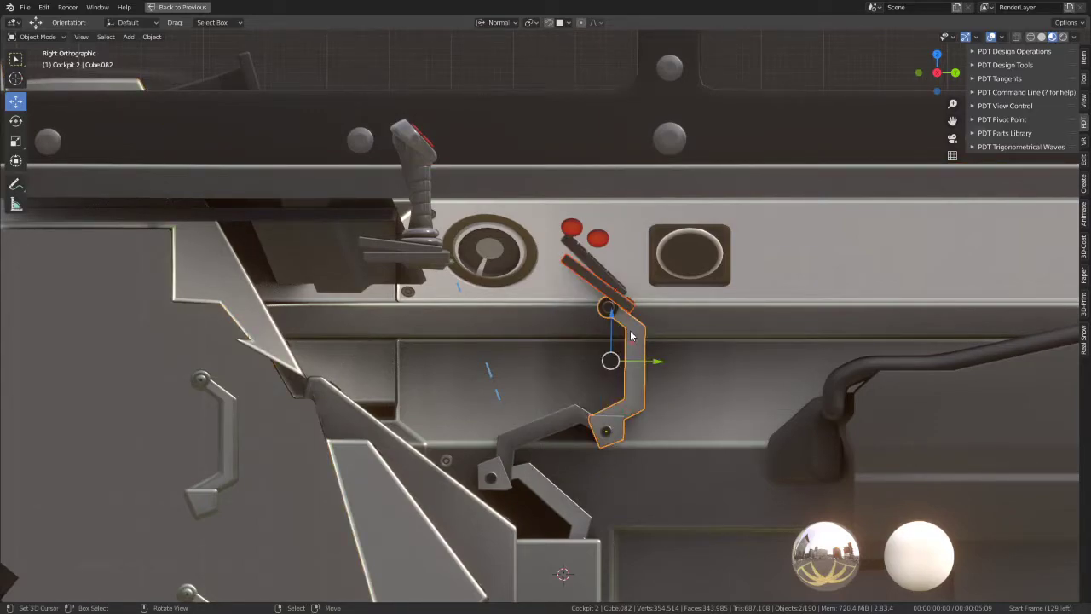
key("ctrl+p")
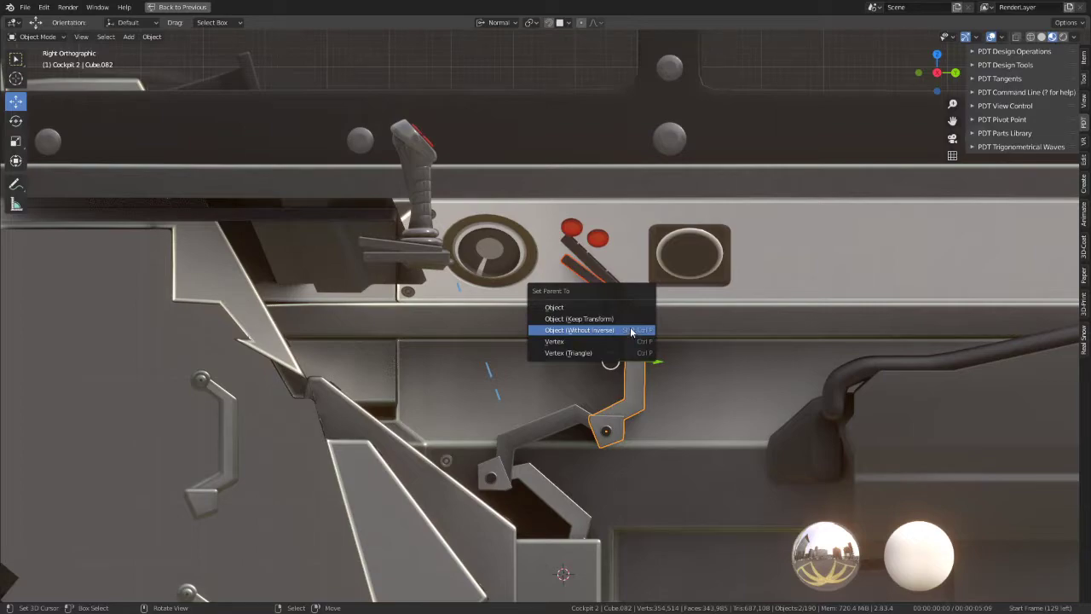
left_click(631, 332)
left_click(632, 392)
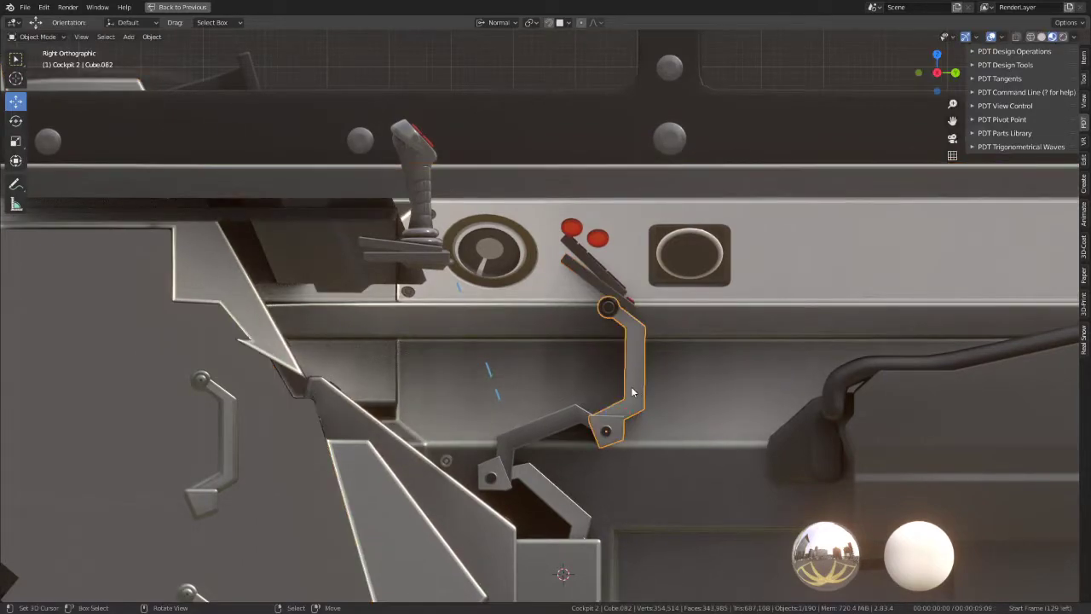
key("r")
right_click(676, 367)
Step: Rotate the lower arm piece Cube.081 about -90° and view it from the right side
left_click(549, 421)
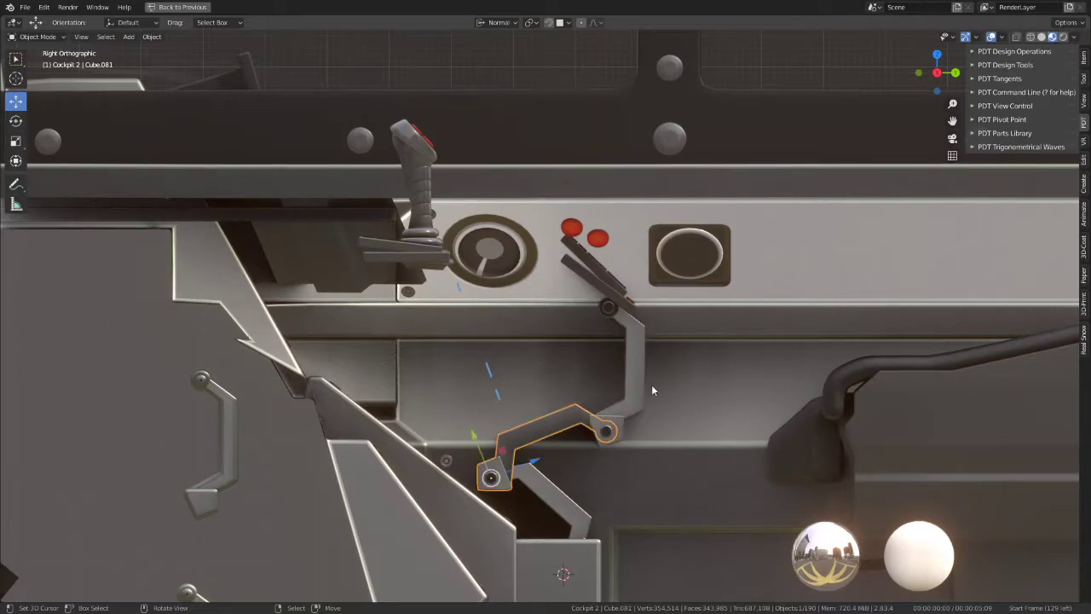
key("r")
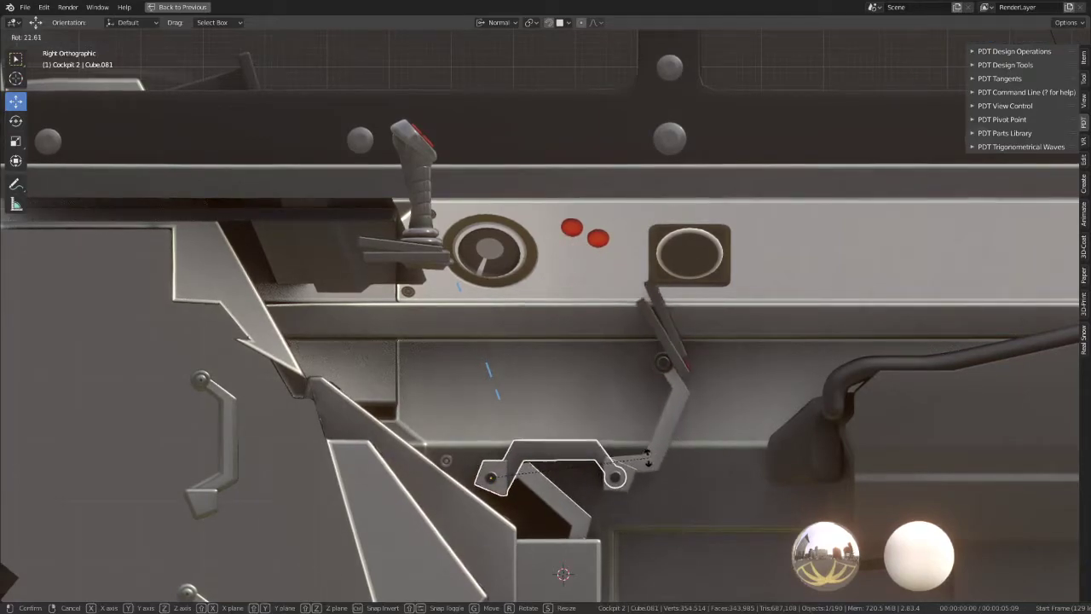
left_click(648, 458)
mouse_move(655, 379)
middle_mouse_down()
mouse_move(518, 249)
mouse_move(577, 317)
middle_mouse_up()
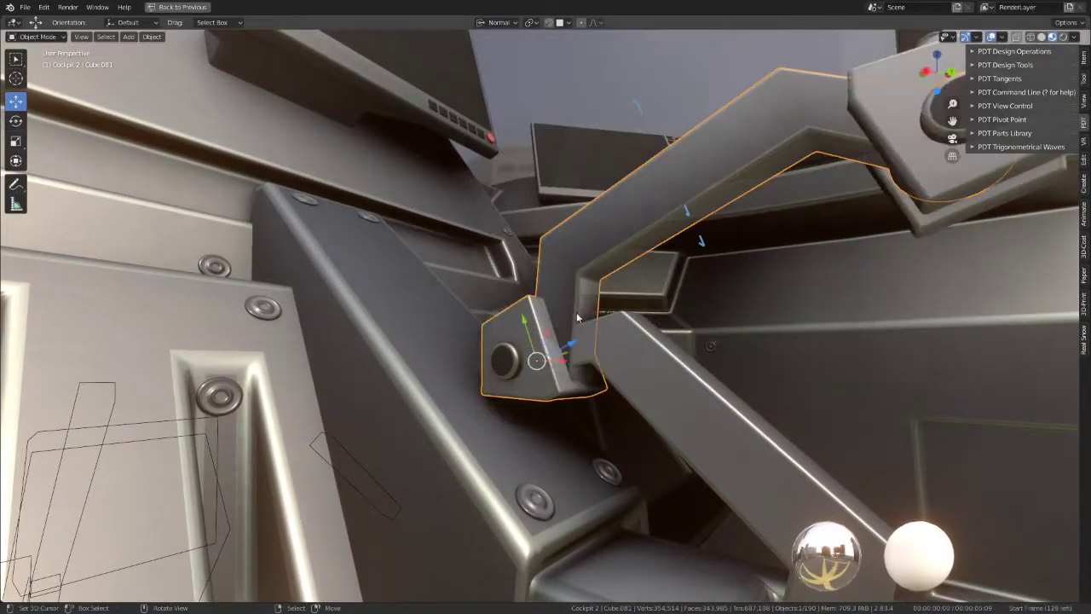
middle_click_drag(571, 288, 604, 281)
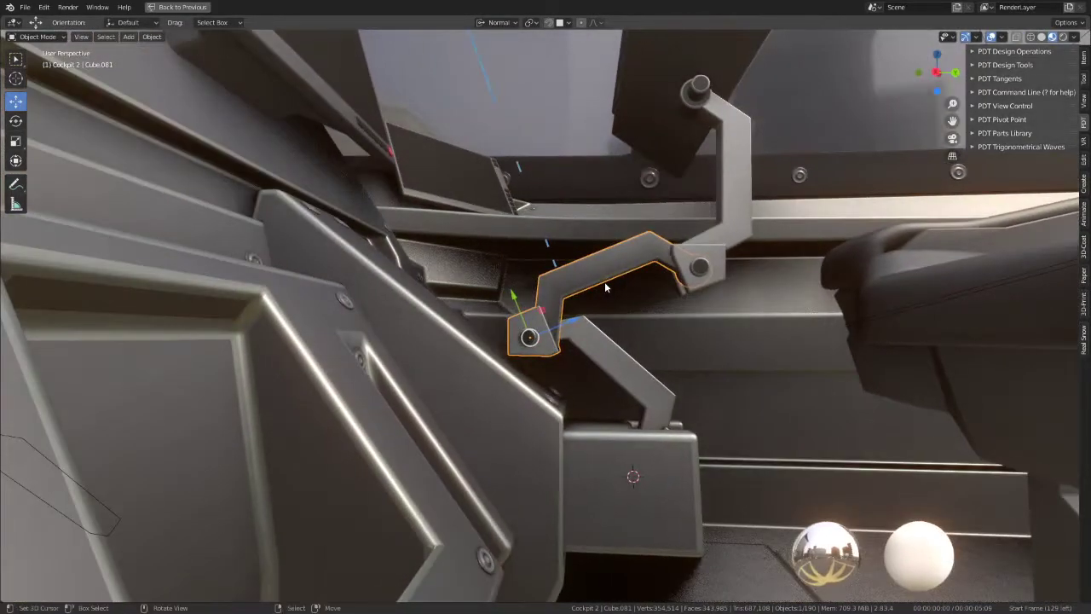
key("KP_3")
scroll(601, 291, "up", 2)
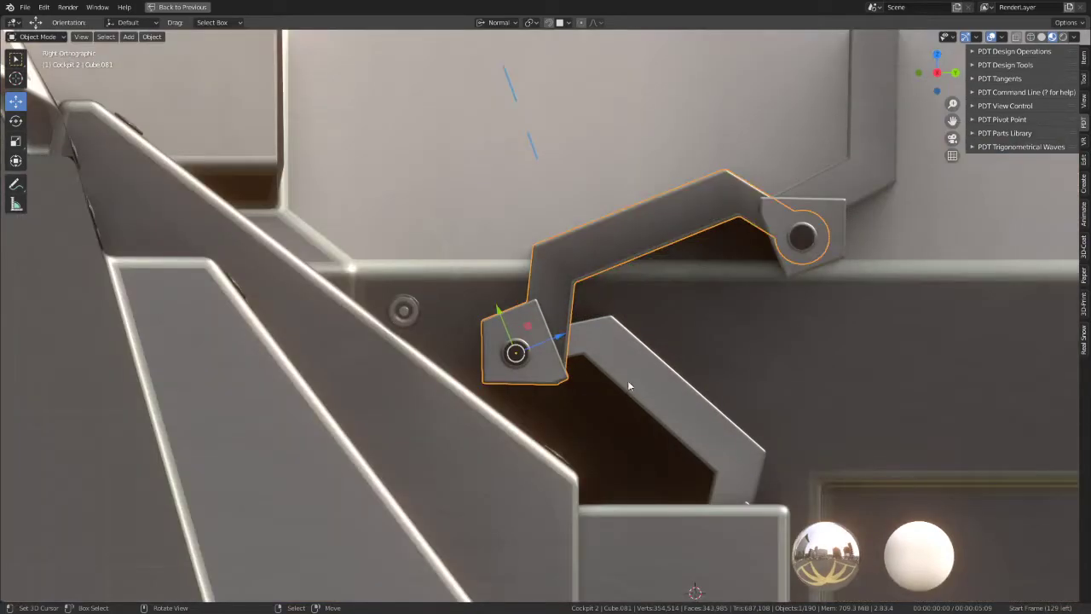
Step: Adjust the lower arm's angle further, tilting it about its hinge
key("r")
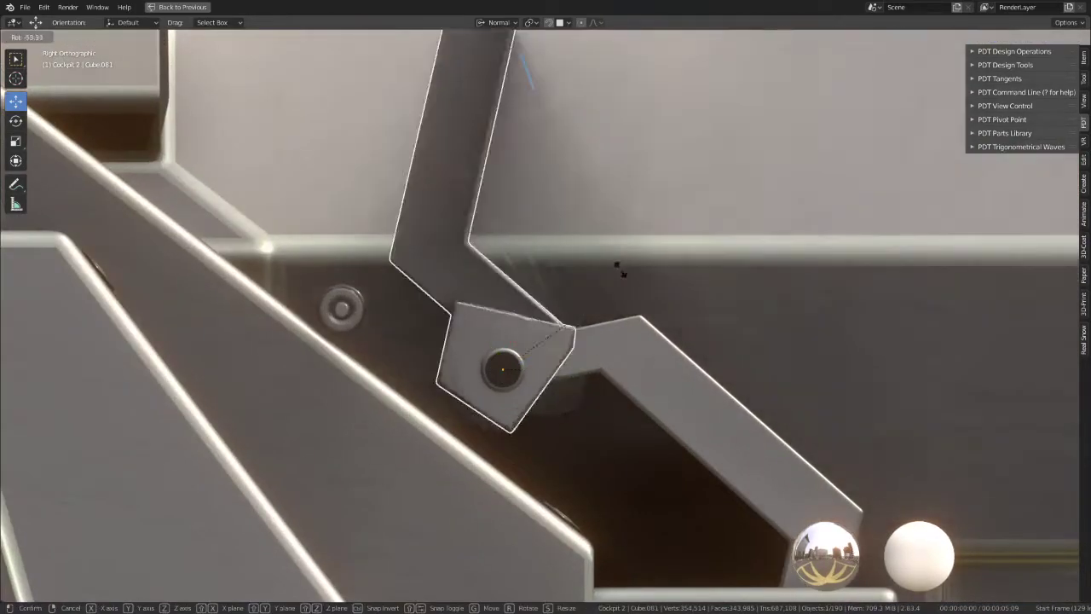
left_click(558, 213)
middle_click_drag(568, 217, 534, 229)
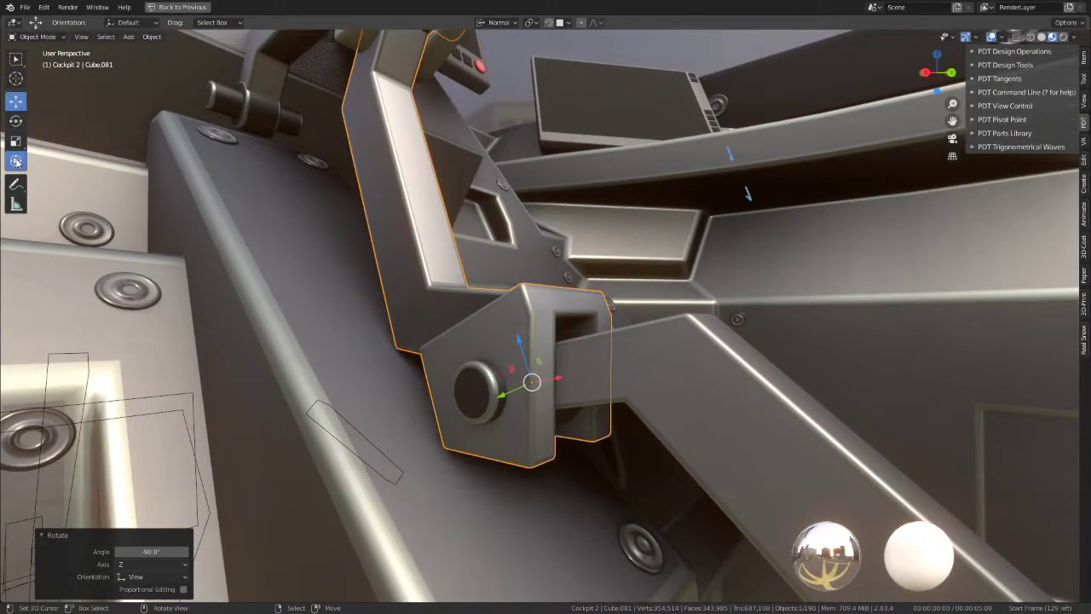
left_click(15, 120)
mouse_move(563, 375)
left_mouse_down()
mouse_move(554, 356)
mouse_move(614, 426)
left_mouse_up()
key("KP_3")
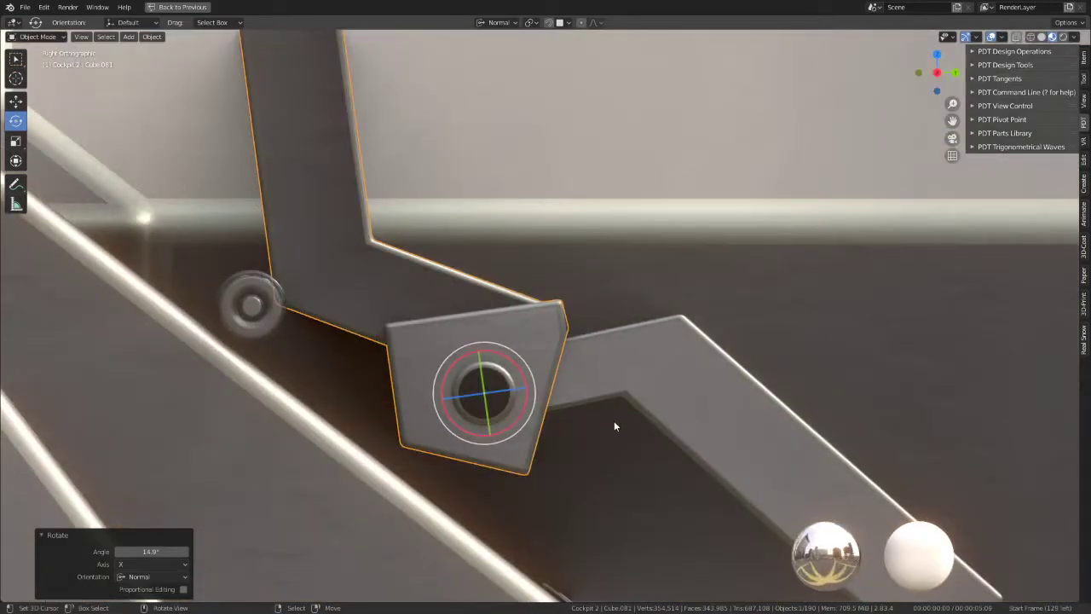
scroll(614, 427, "down", 3)
middle_click_drag(582, 228, 583, 309, "shift")
Step: Rotate the upper arm piece Cube.082 down to 43.2° so the tray folds beside the seat
left_click(477, 224)
middle_click_drag(501, 179, 468, 207, "shift")
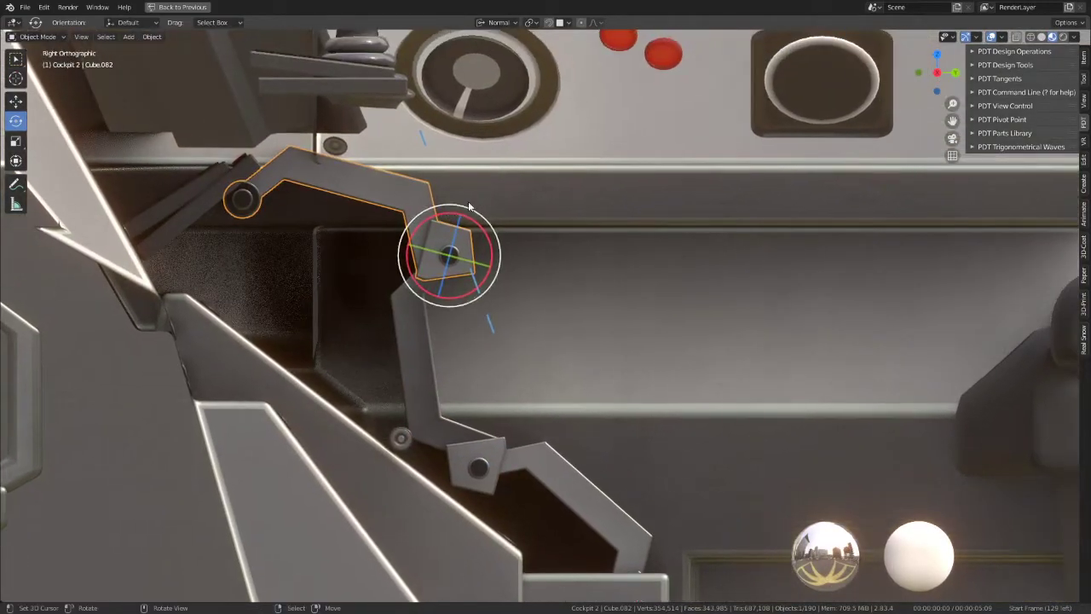
key("r")
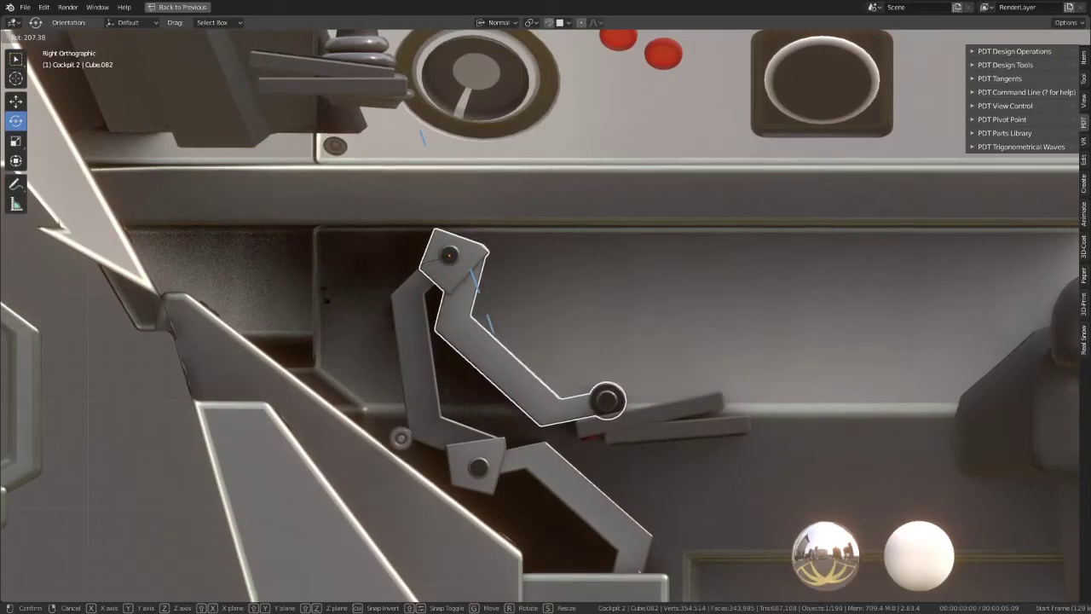
key("Escape")
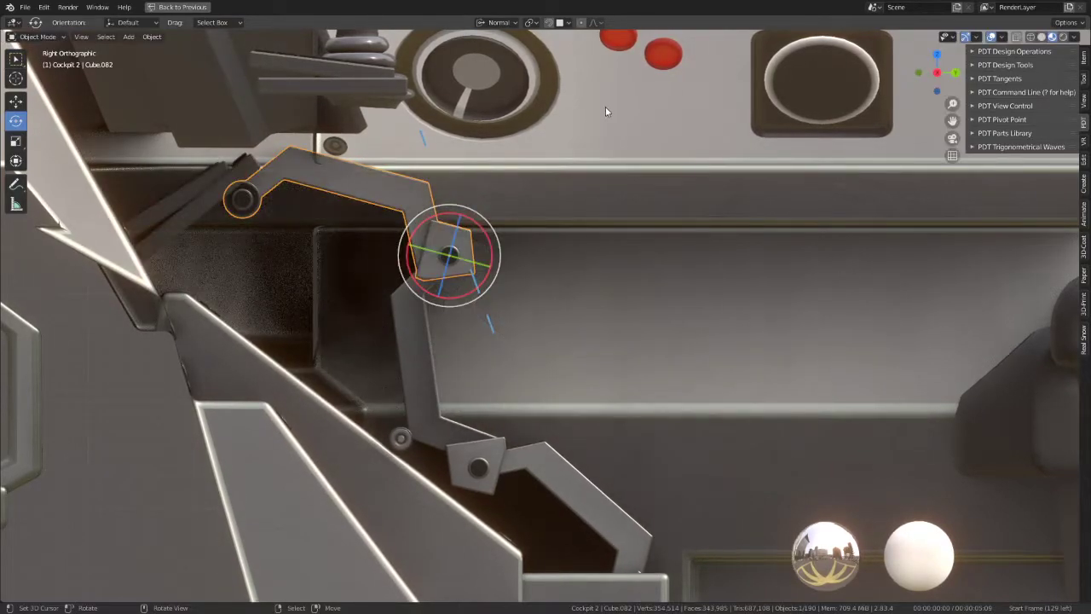
key("r")
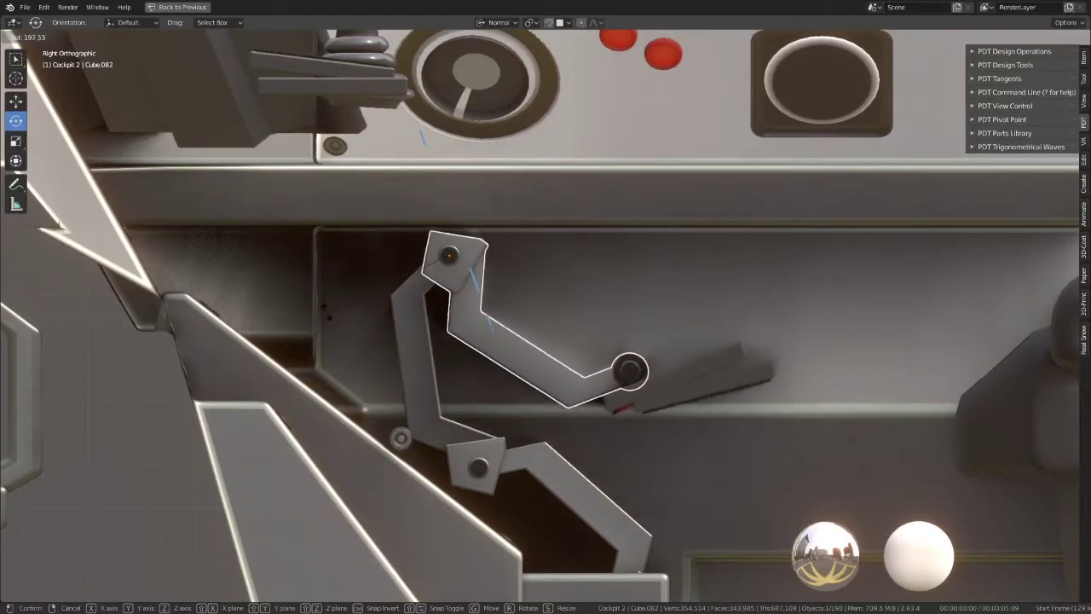
left_click(325, 311)
key("r")
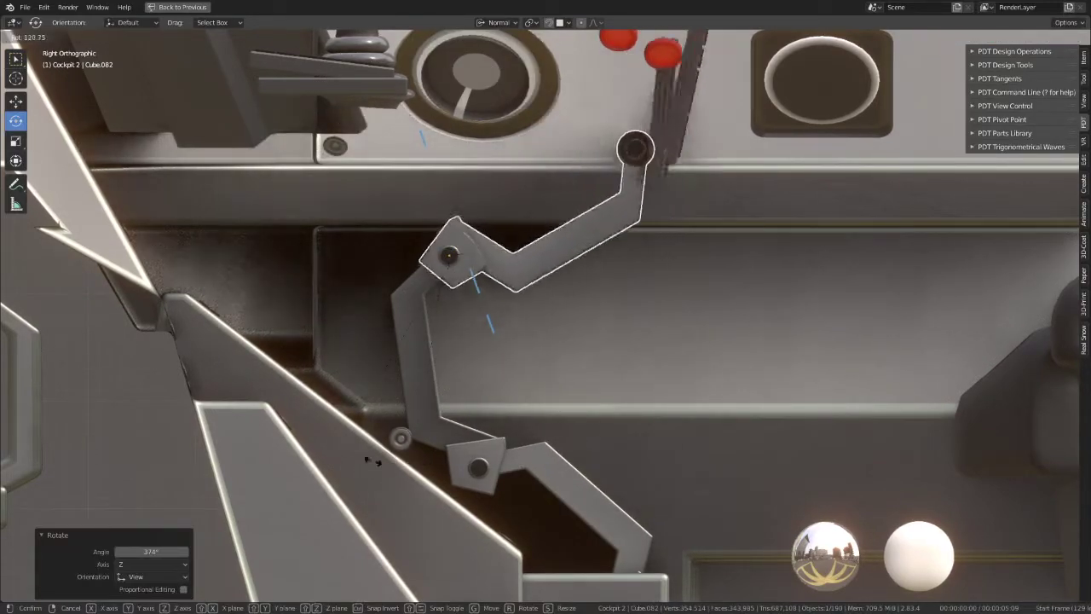
left_click(767, 298)
key("r")
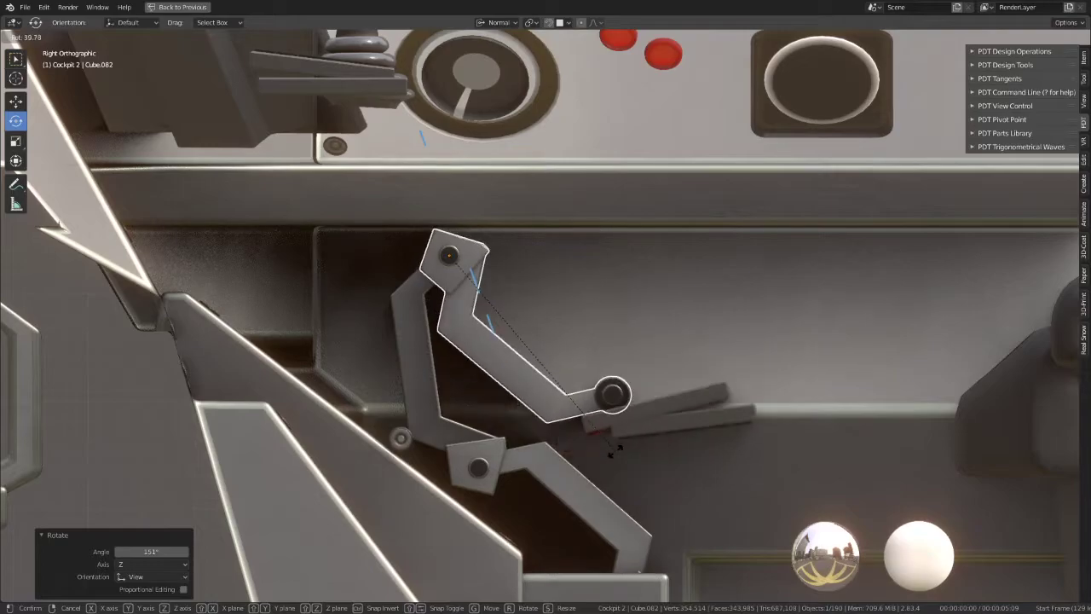
left_click(619, 446)
Step: Check the folded arm in a framed Right Ortho view and through the camera
mouse_move(619, 447)
middle_mouse_down()
mouse_move(439, 366)
mouse_move(600, 392)
mouse_move(707, 392)
mouse_move(694, 374)
middle_mouse_up()
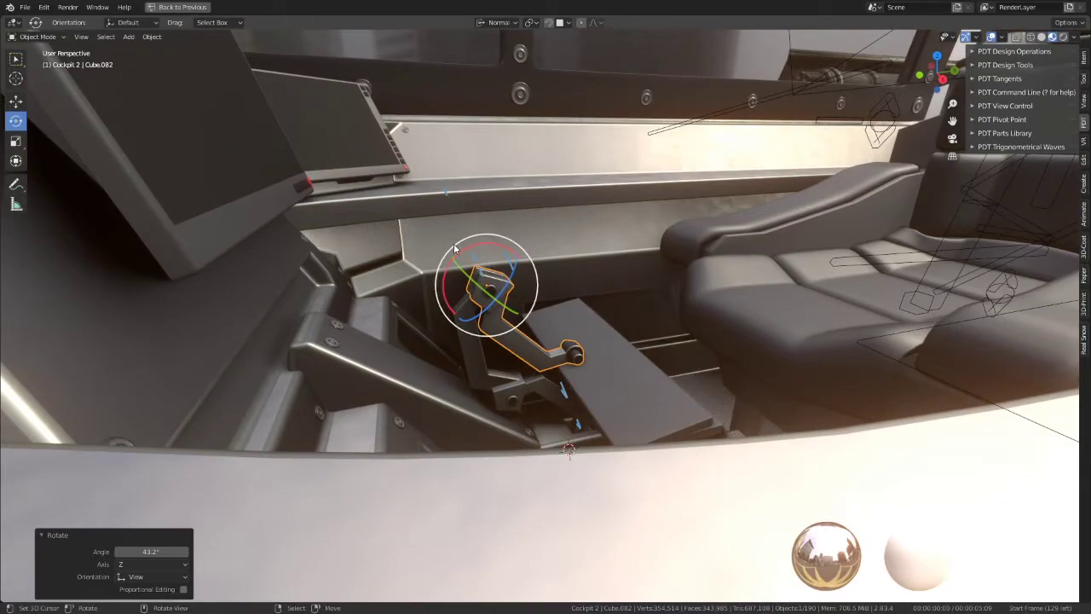
key("KP_Decimal")
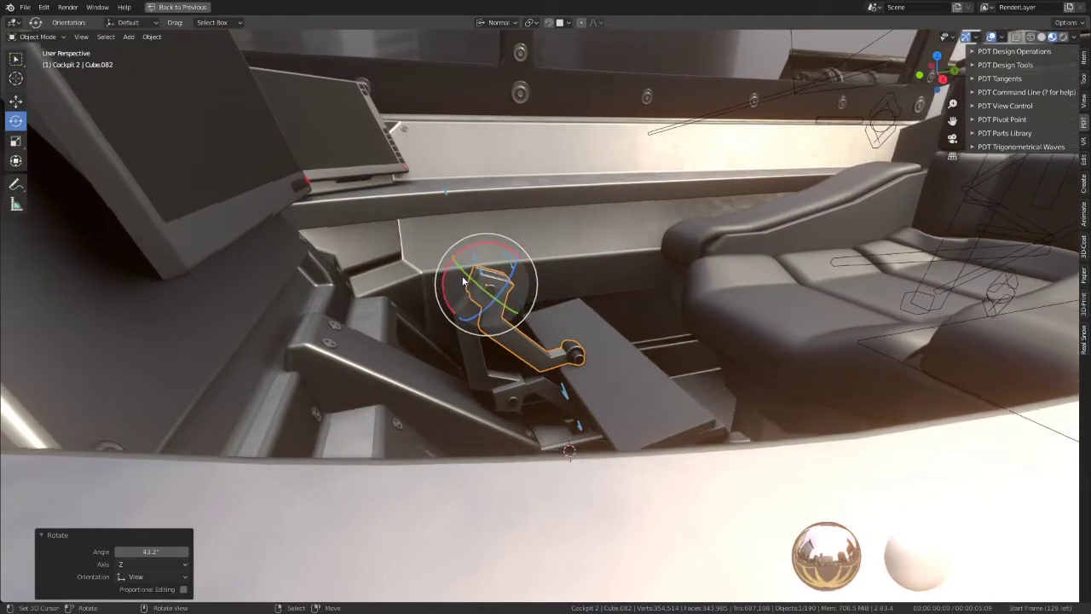
key("KP_3")
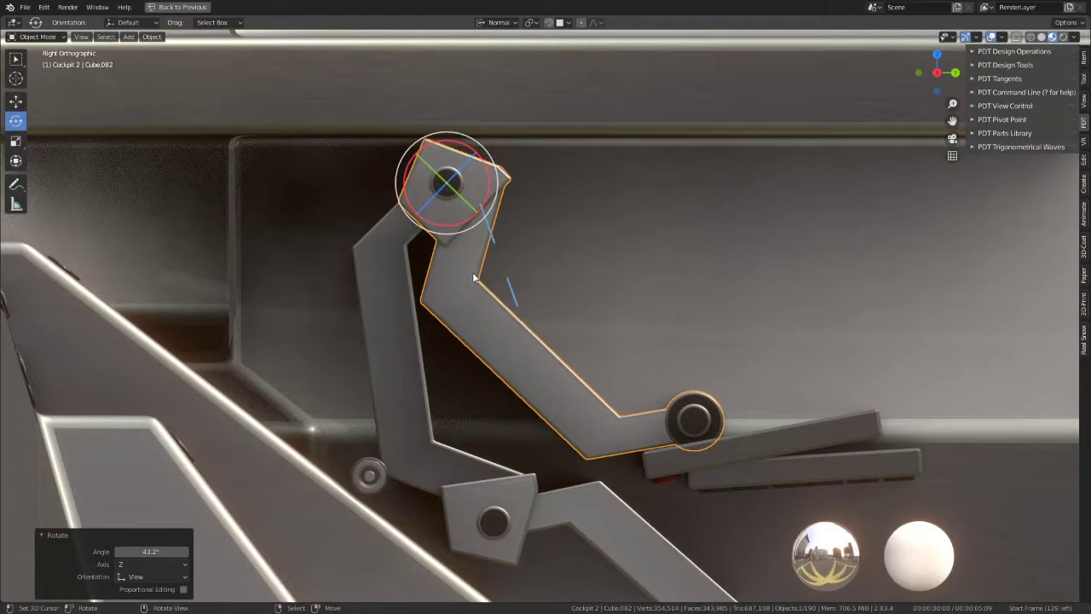
scroll(462, 276, "down", 2)
scroll(701, 243, "down", 2)
key("KP_0")
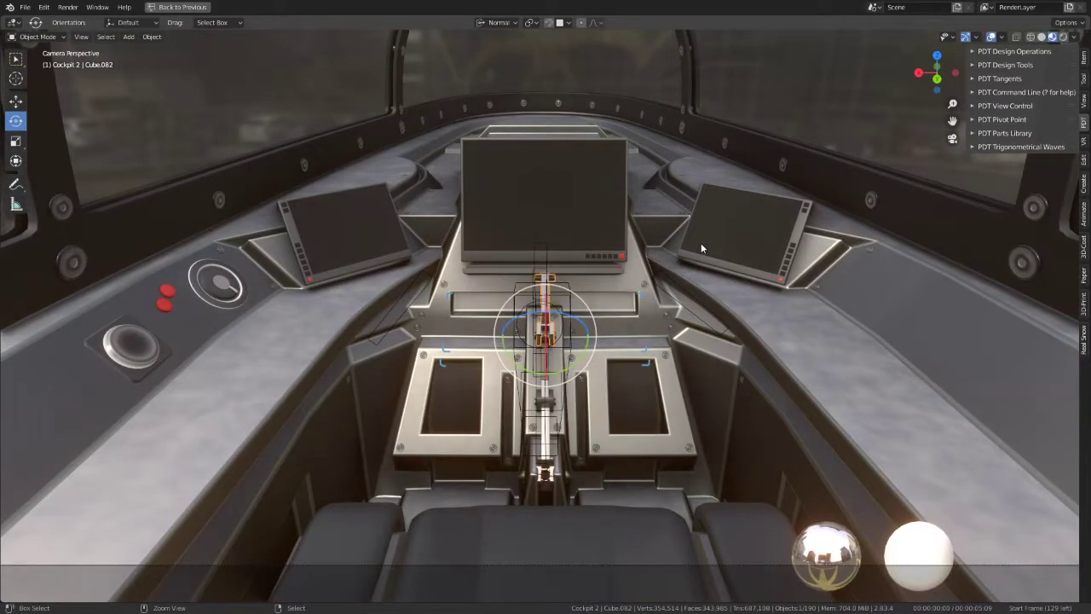
Step: Undo the fold to bring the keyboard tray back, viewing the lever in Right Ortho
key("ctrl+z")
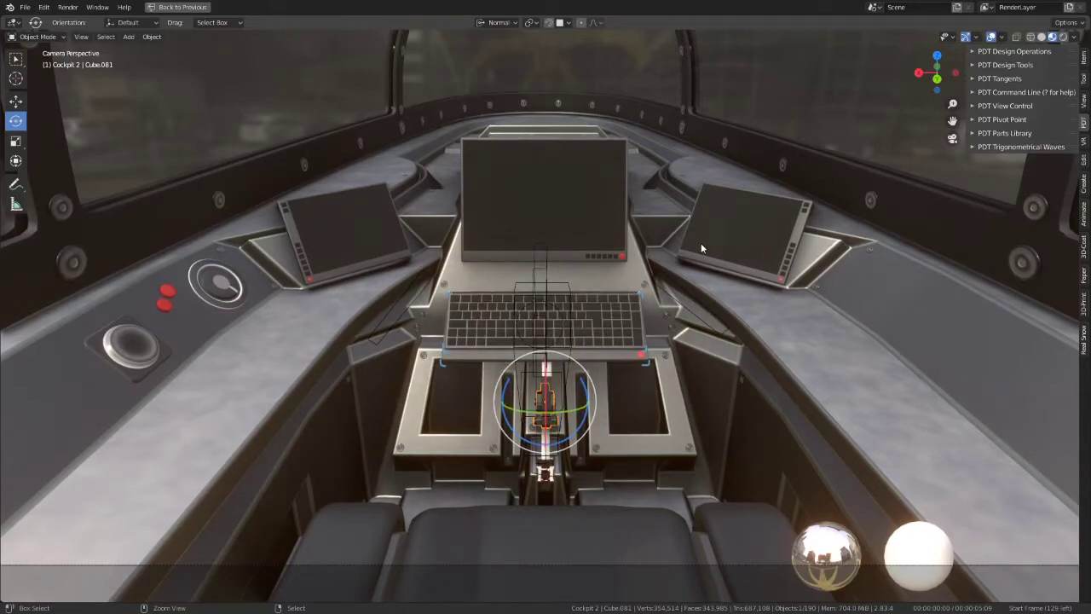
scroll(523, 414, "up", 5)
key("KP_3")
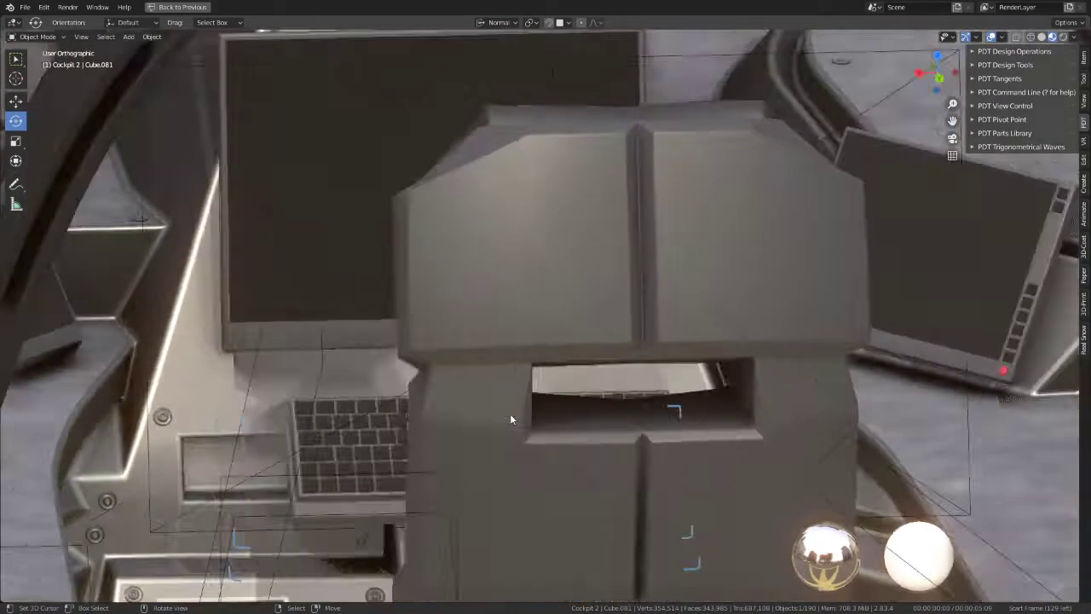
scroll(583, 304, "down", 3)
middle_click_drag(583, 303, 540, 307, "shift")
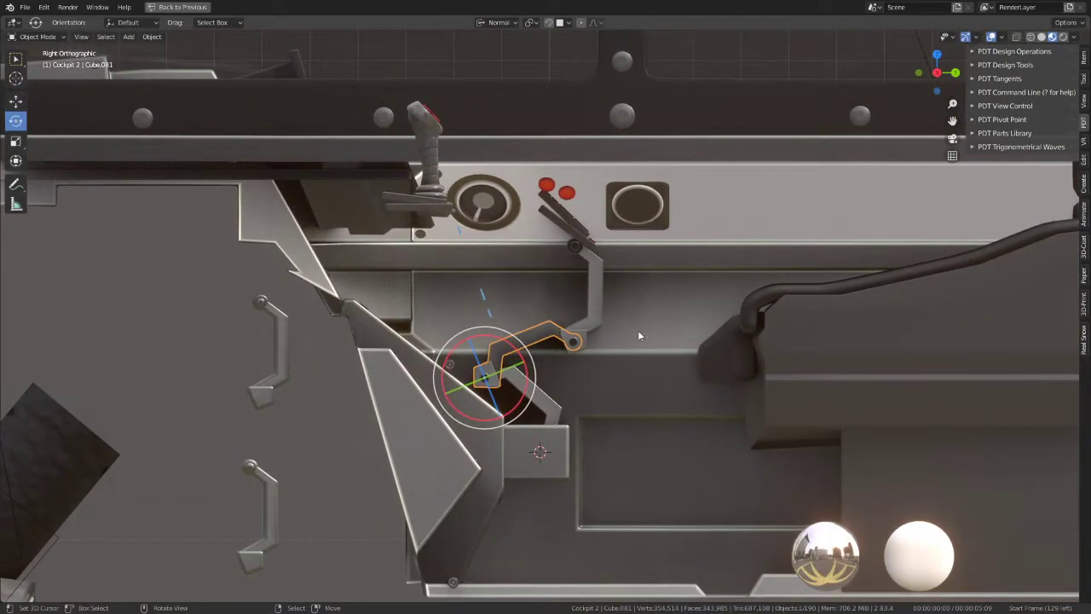
Step: Select the lower lever arm Cube.081 and set the transform orientation to Global
key("alt+a")
left_click(585, 232)
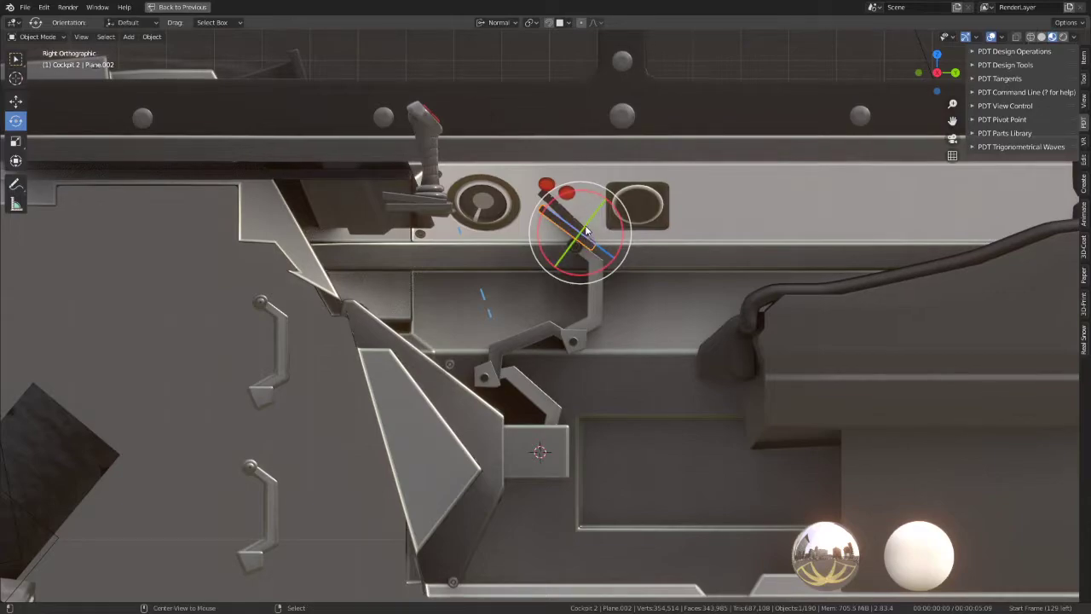
left_click(586, 232, "alt")
left_click(528, 223)
left_click(604, 331)
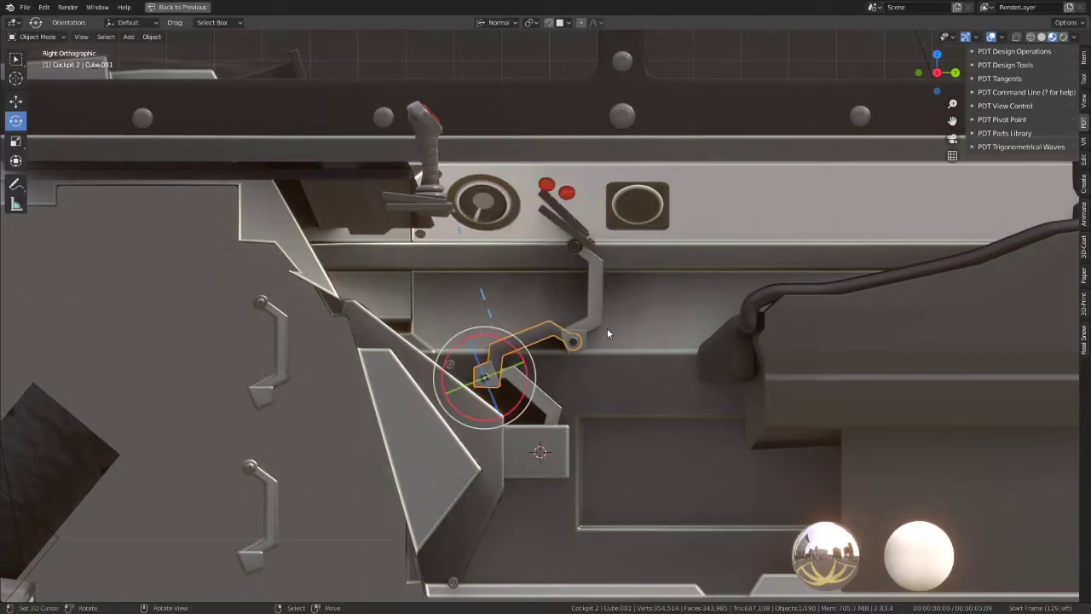
left_click(482, 23)
left_click(462, 59)
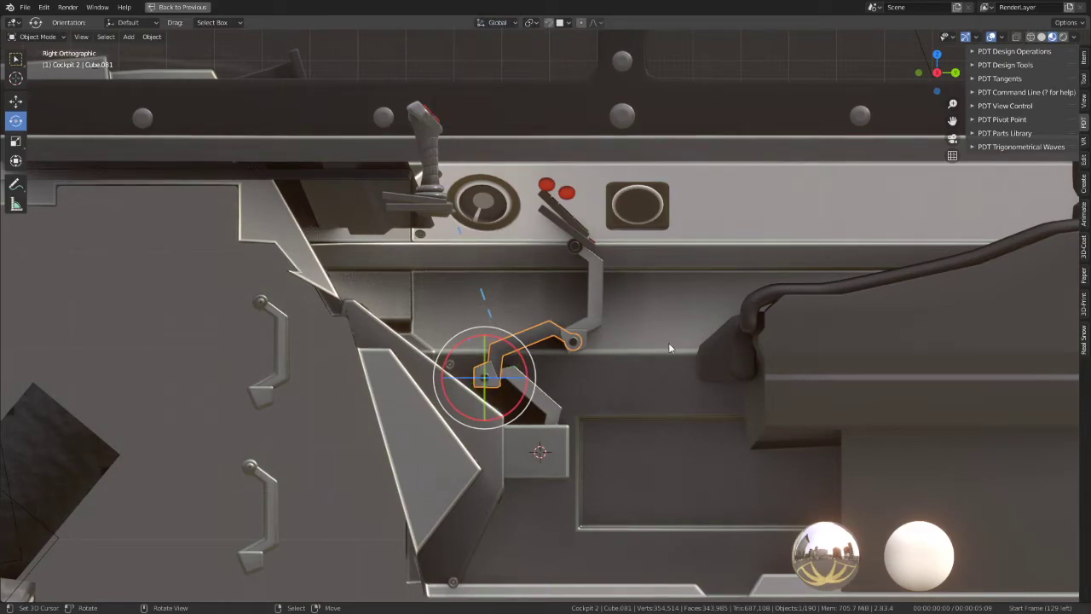
Step: Rotate Cube.081 180° about Z, then settle it at 74.6°
key("r")
key("z")
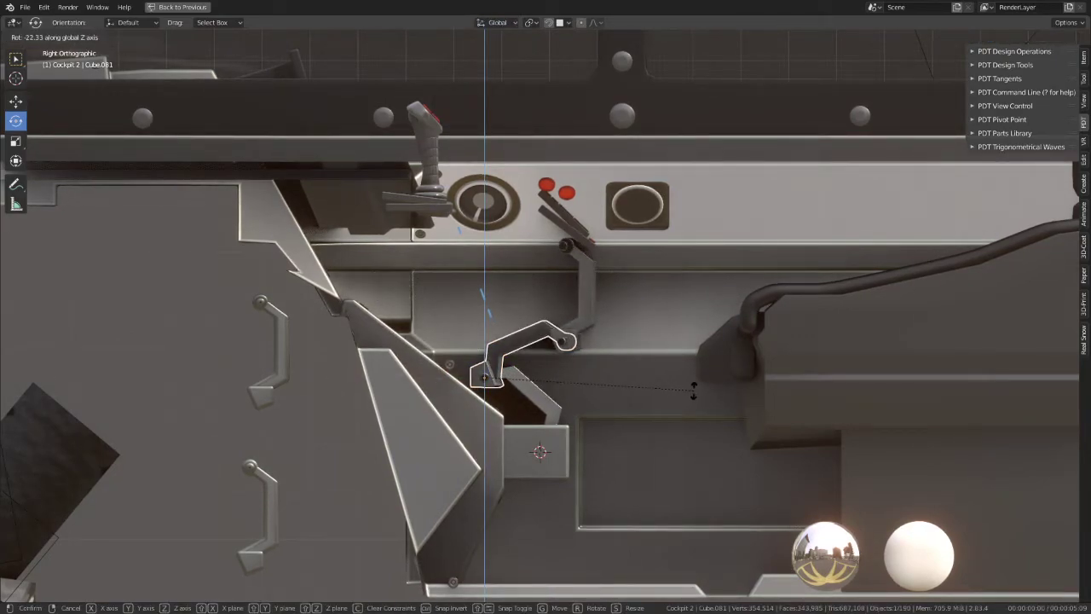
type("180")
key("Return")
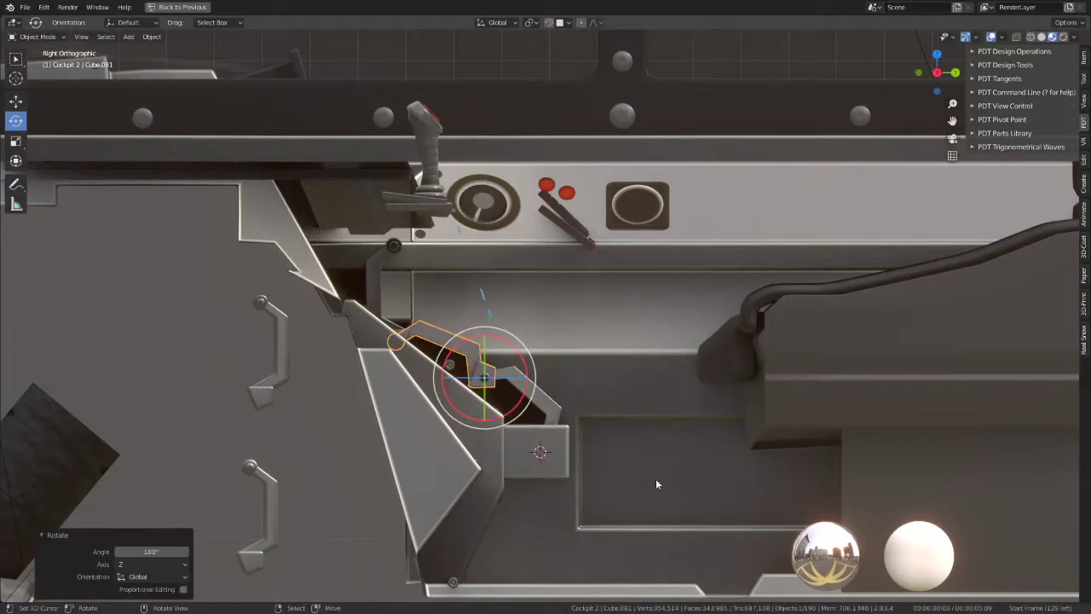
key("r")
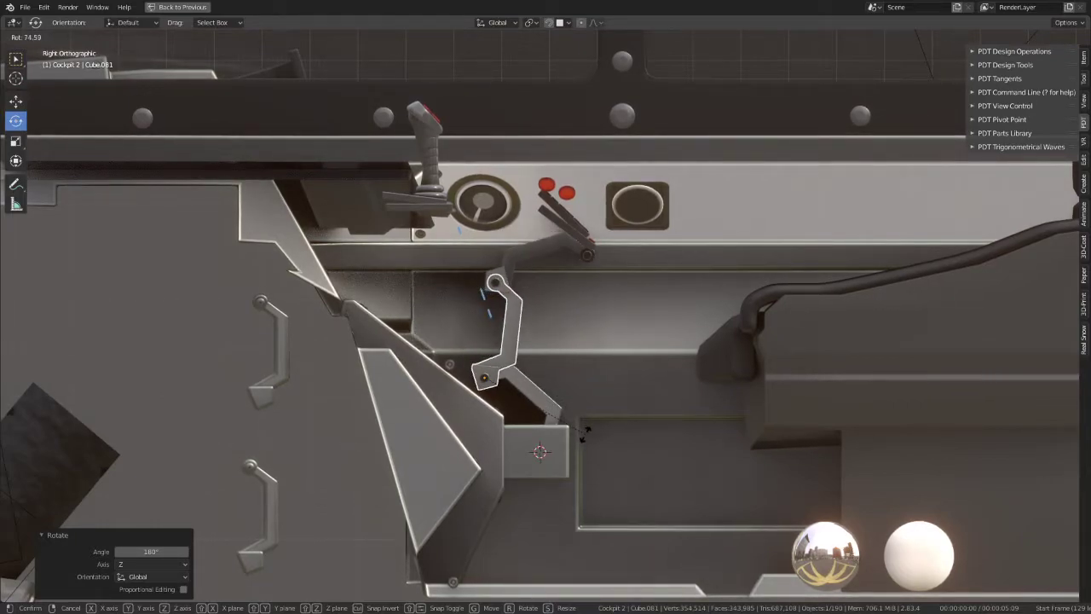
key("Return")
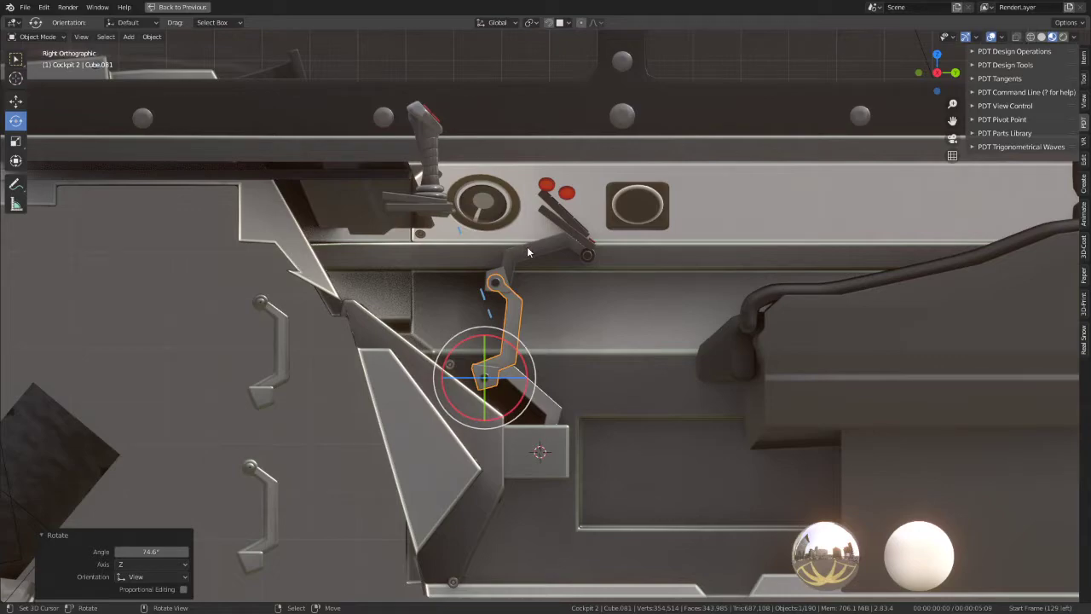
Step: Flip the upper arm Cube.082 180° about Z and turn it to 133°
left_click(527, 247)
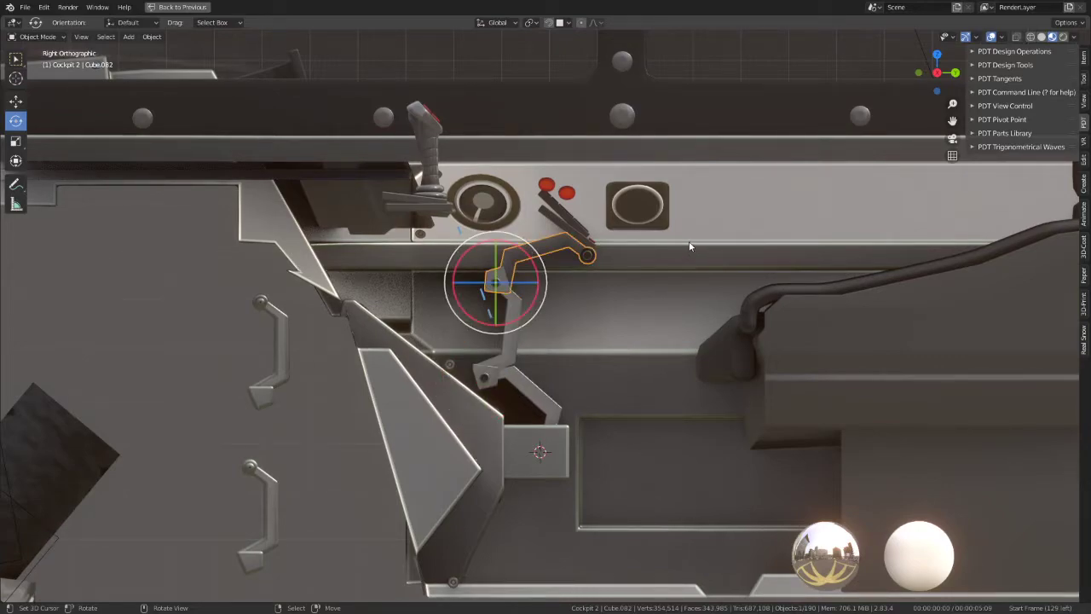
type("rz")
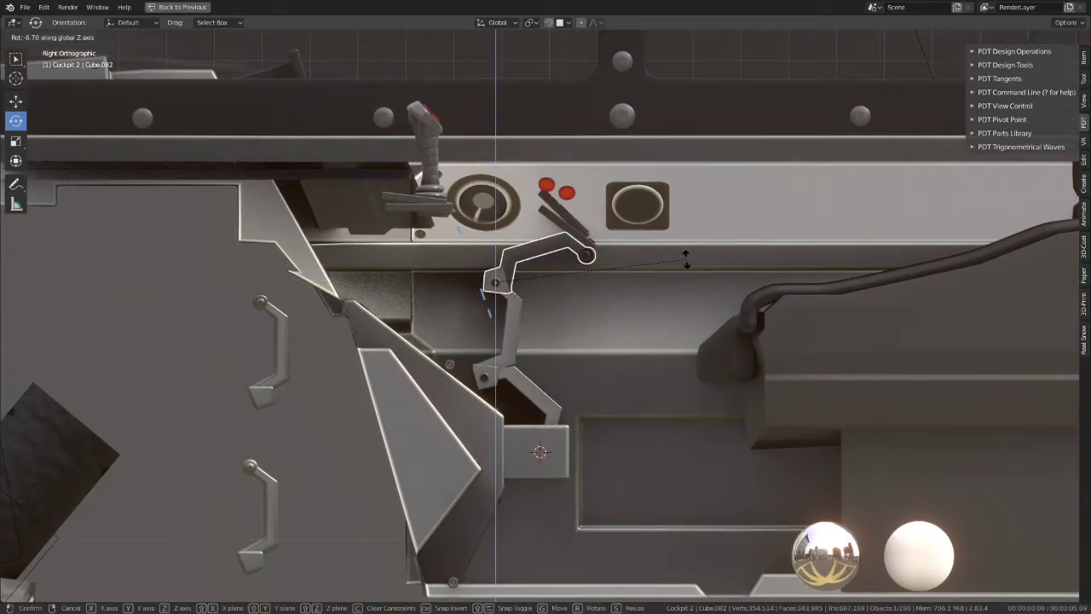
type("180")
key("Return")
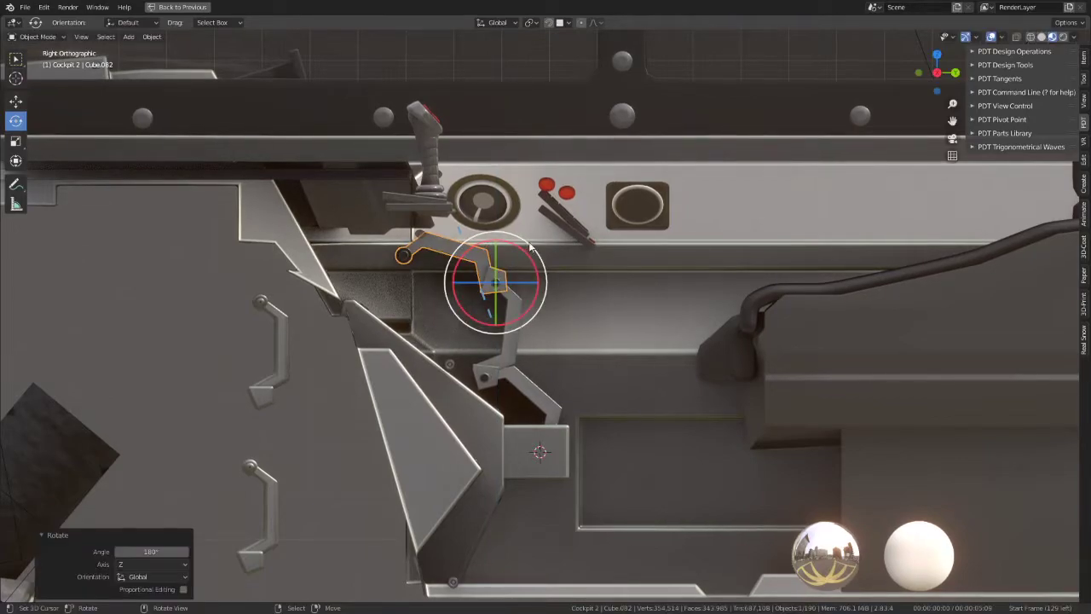
key("r")
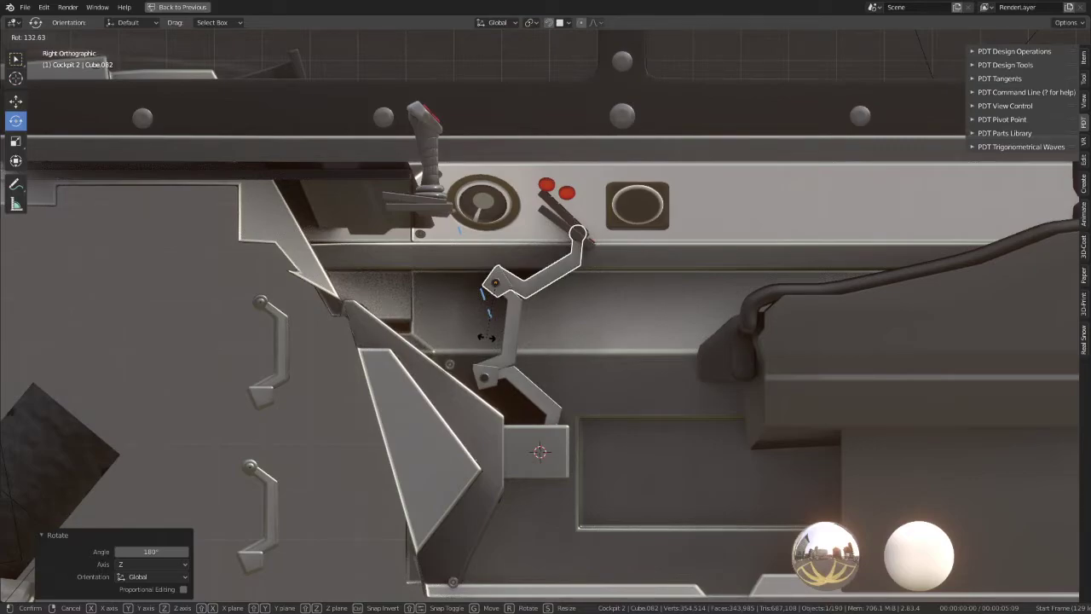
left_click(486, 337)
key("KP_Decimal")
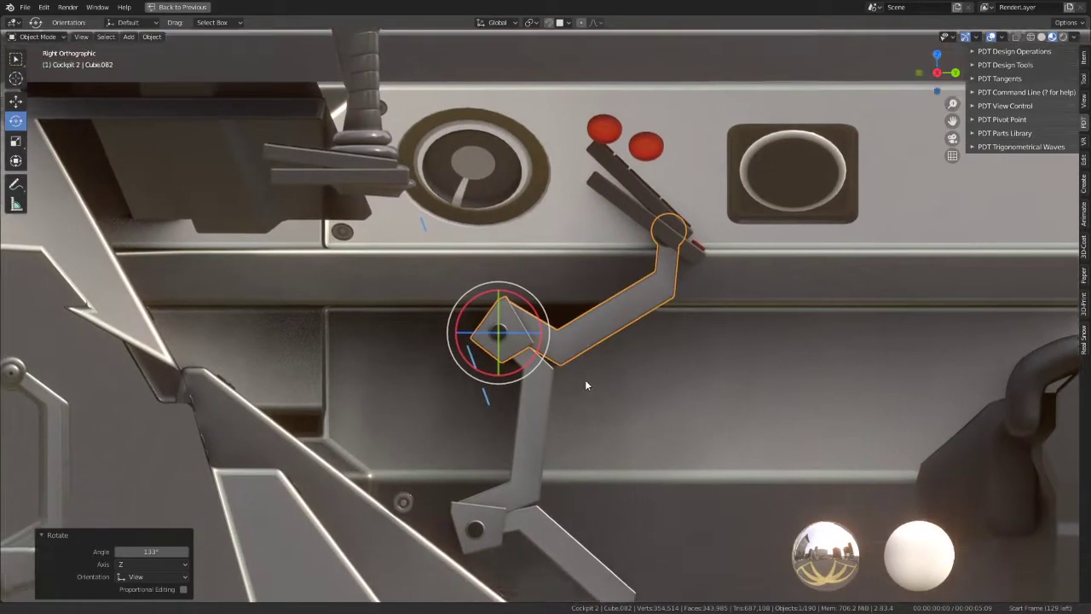
mouse_move(585, 385)
middle_mouse_down()
mouse_move(631, 328)
mouse_move(552, 337)
mouse_move(561, 326)
mouse_move(613, 360)
middle_mouse_up()
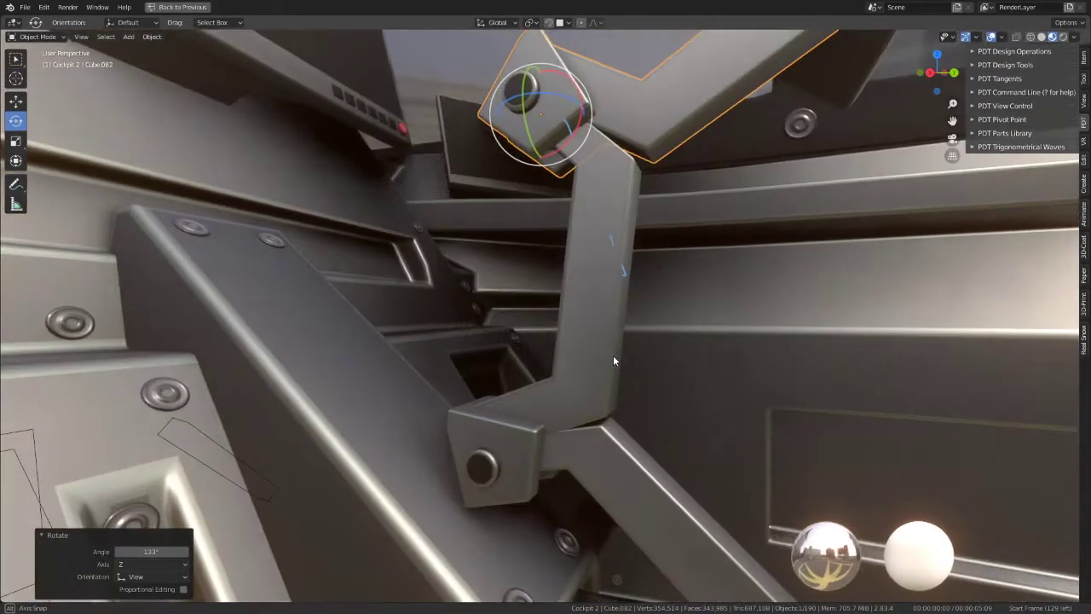
Step: Tilt the lower arm piece slightly about its joint and inspect it from another side
left_click(612, 361)
left_click_drag(540, 433, 540, 428)
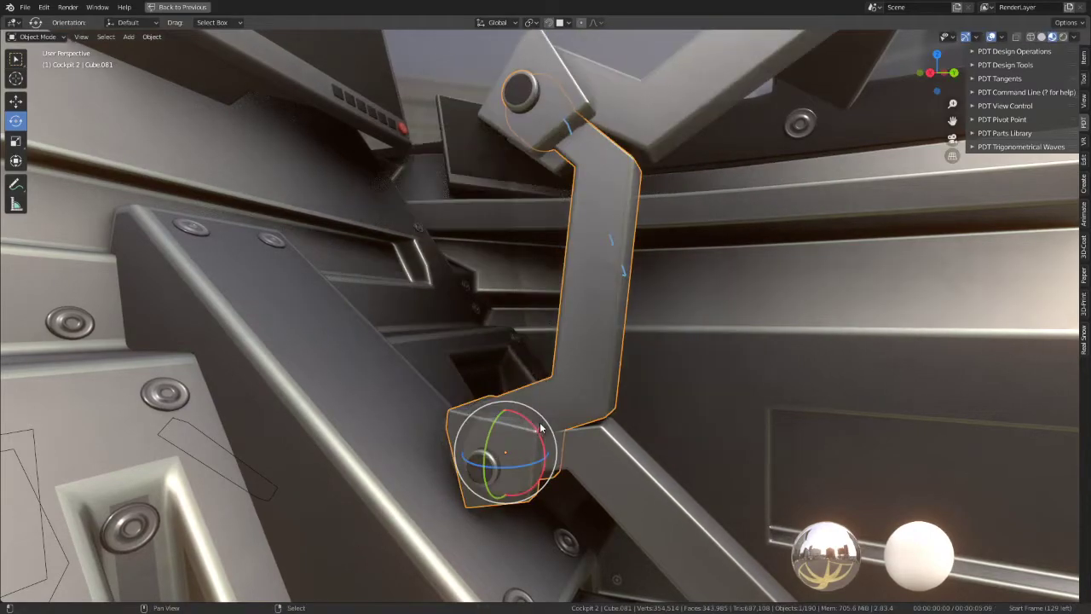
middle_click_drag(540, 427, 511, 482)
mouse_move(509, 484)
left_mouse_down()
mouse_move(483, 433)
mouse_move(481, 539)
left_mouse_up()
mouse_move(482, 539)
middle_mouse_down()
mouse_move(648, 221)
mouse_move(615, 293)
mouse_move(646, 257)
mouse_move(686, 274)
mouse_move(624, 271)
mouse_move(534, 289)
mouse_move(522, 277)
middle_mouse_up()
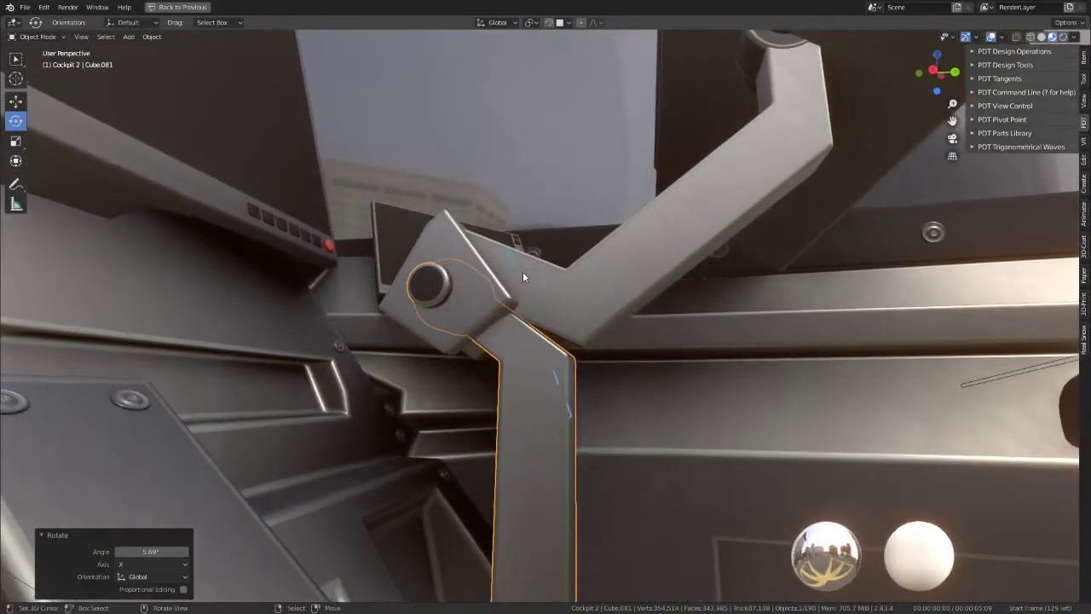
Step: Try a rotation of the upper arm in Right Ortho view, then cancel it
left_click(518, 273)
key("KP_3")
scroll(697, 191, "down", 2)
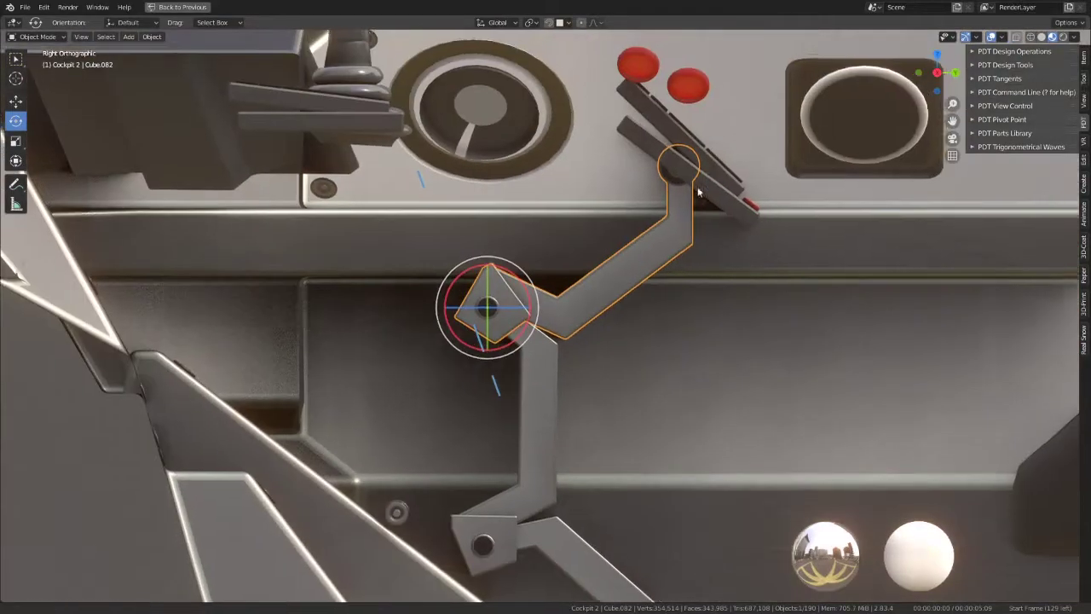
middle_click_drag(697, 192, 633, 273, "shift")
key("r")
right_click(747, 219)
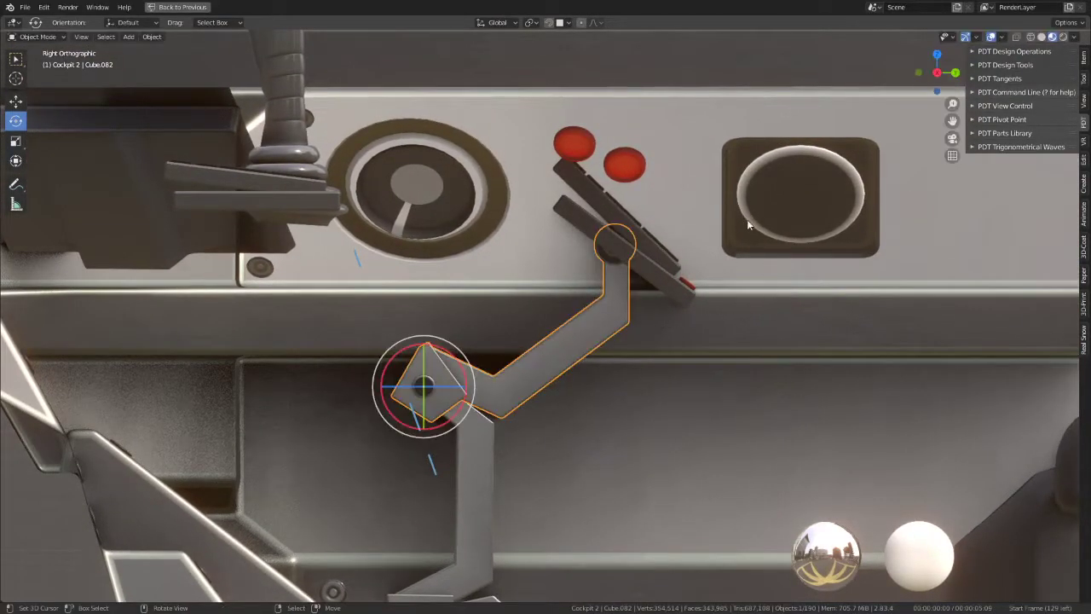
scroll(611, 445, "down", 2)
scroll(609, 444, "down", 3)
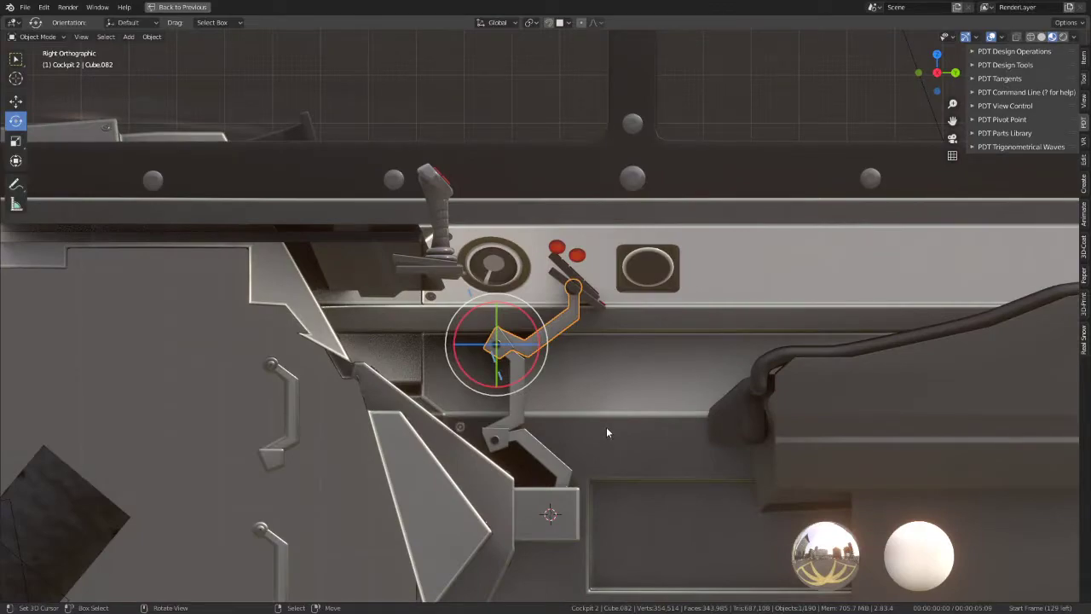
Step: Give the lower bracket Cube.079 a small rotation
left_click(535, 443)
scroll(611, 456, "up", 3)
middle_click_drag(610, 458, 637, 330, "shift")
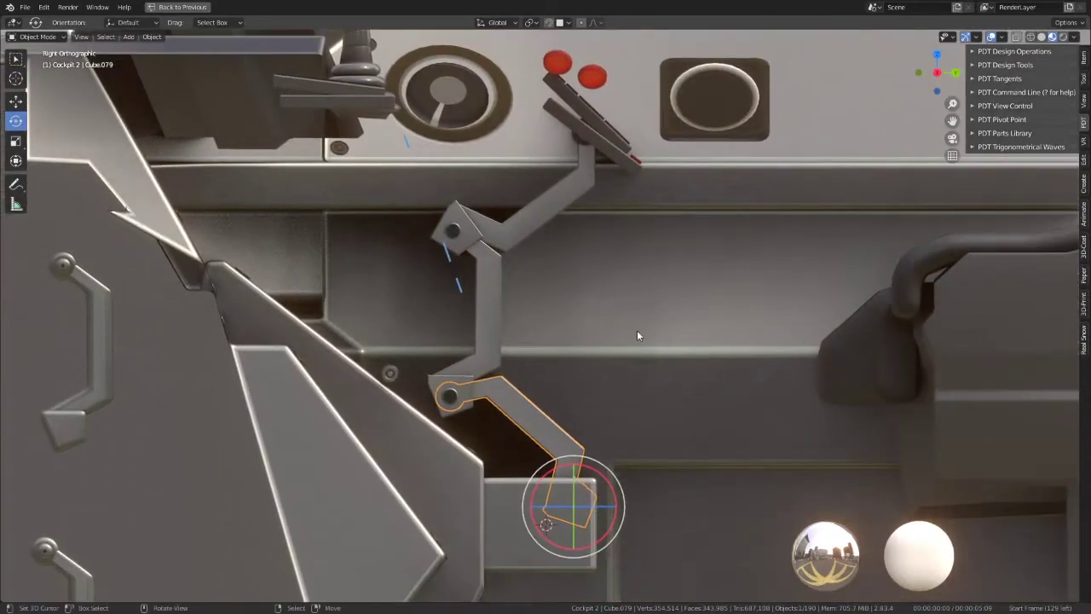
key("r")
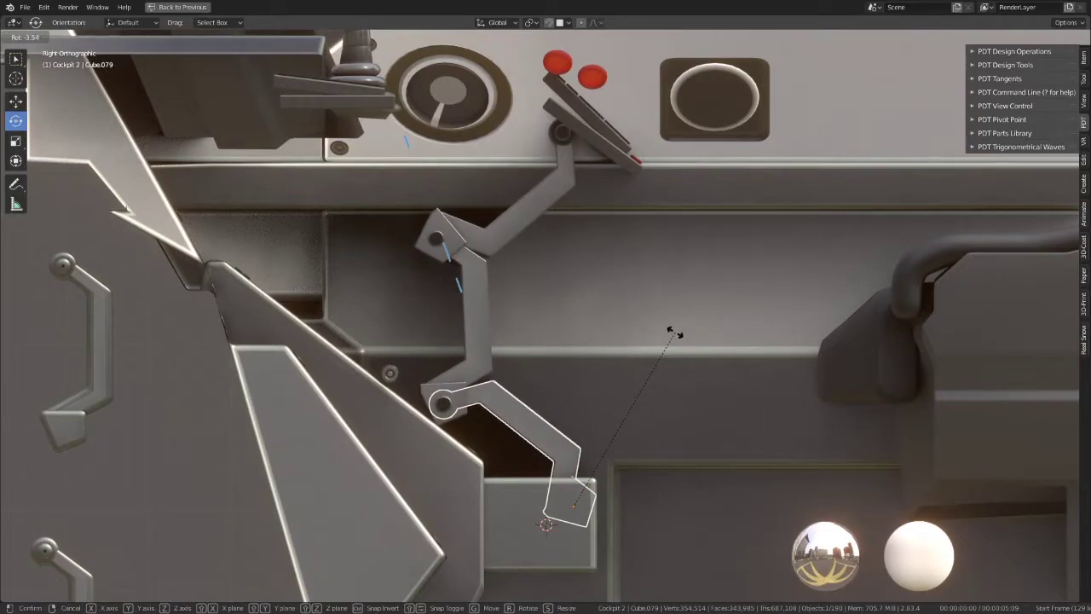
left_click(674, 333)
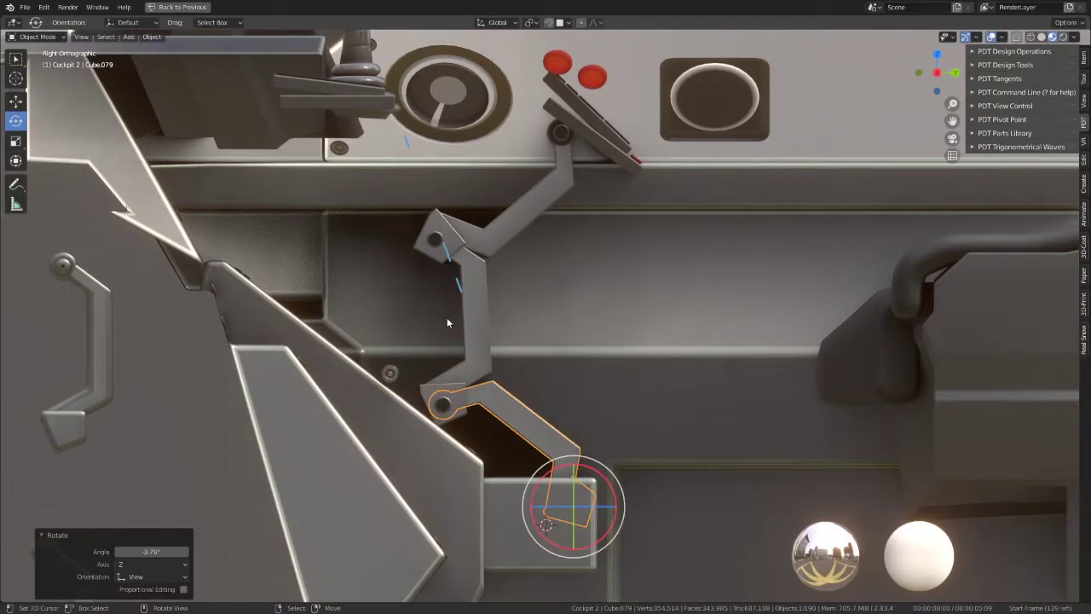
Step: Turn the upper arm 7.39° and re-angle the bracket to -3.76°, then orbit to check
left_click(508, 205)
key("r")
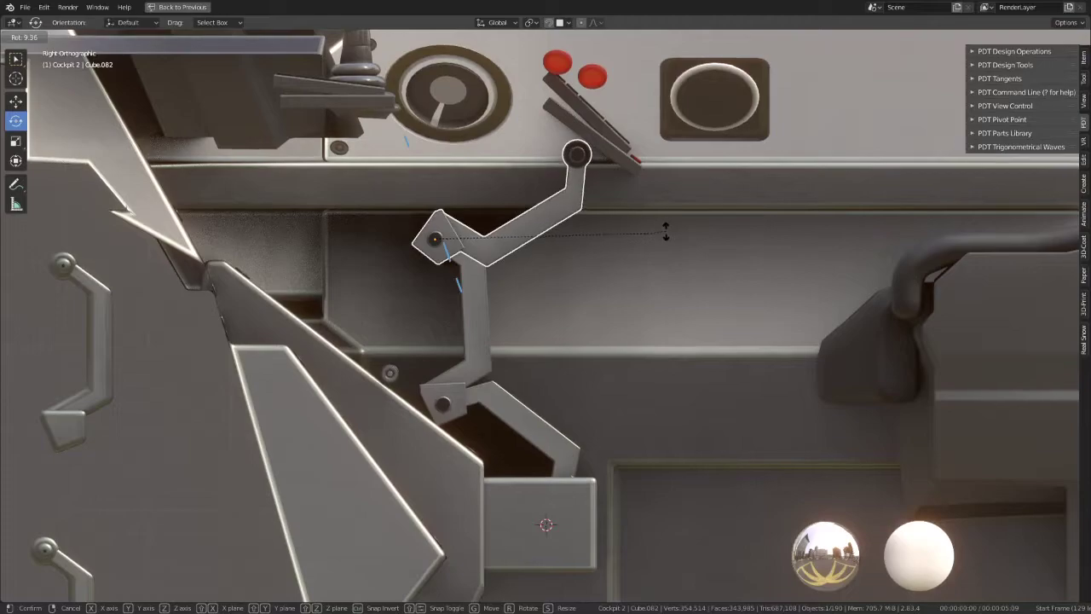
left_click(666, 224)
left_click(534, 401)
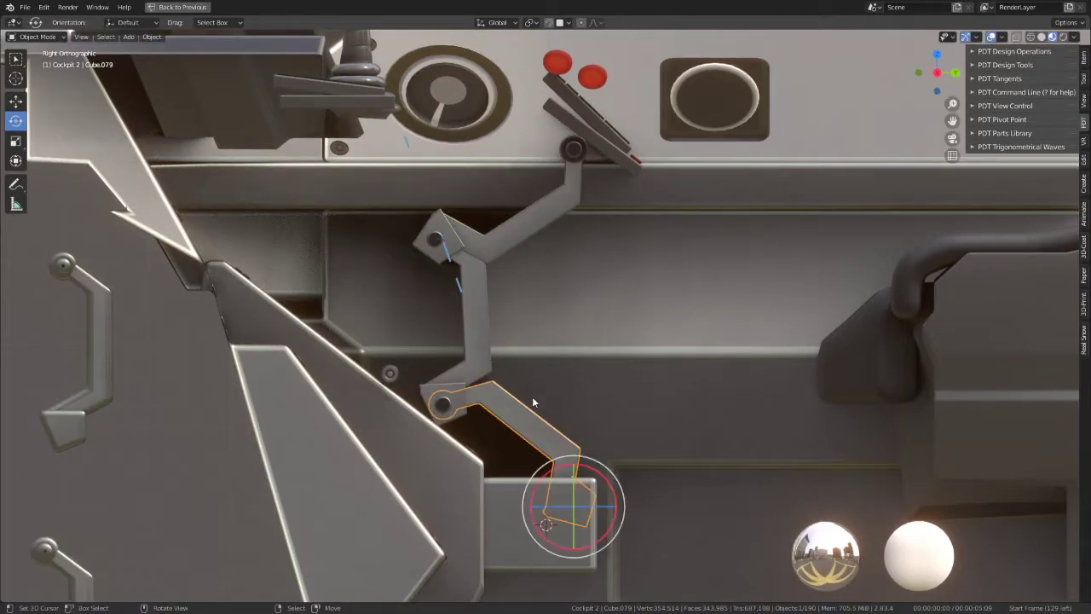
key("r")
left_click(735, 321)
mouse_move(735, 321)
middle_mouse_down()
mouse_move(549, 262)
mouse_move(577, 287)
mouse_move(758, 360)
mouse_move(881, 358)
mouse_move(956, 338)
mouse_move(801, 300)
mouse_move(637, 393)
mouse_move(629, 339)
mouse_move(784, 534)
middle_mouse_up()
Step: Nudge the lower lever and upper arm Cube.082 about 4° on the X ring, then select tray and arm
left_click(637, 393)
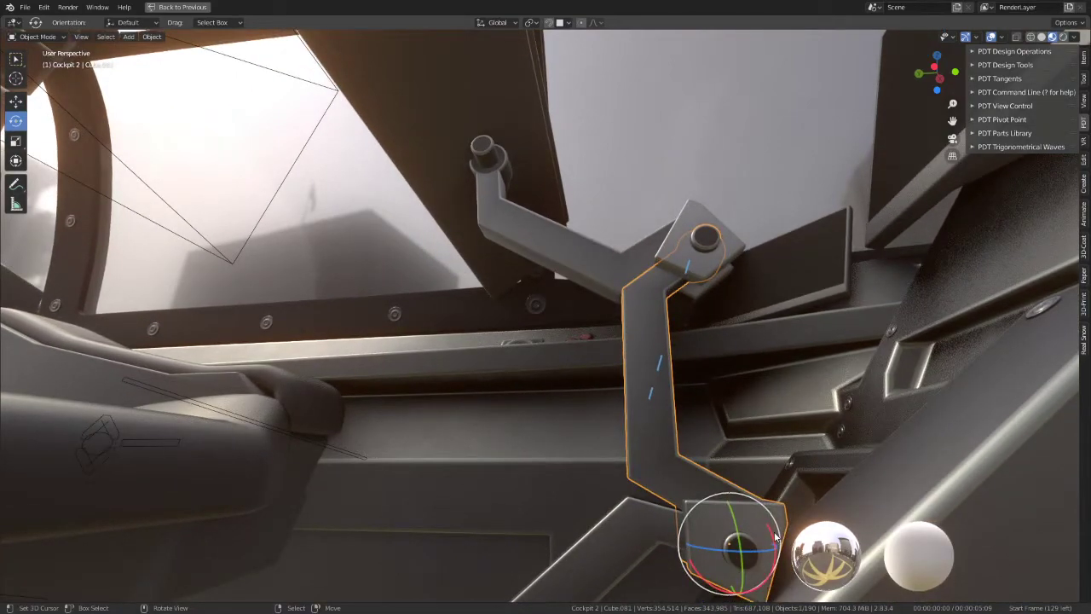
left_click_drag(776, 536, 750, 511)
left_click(613, 272)
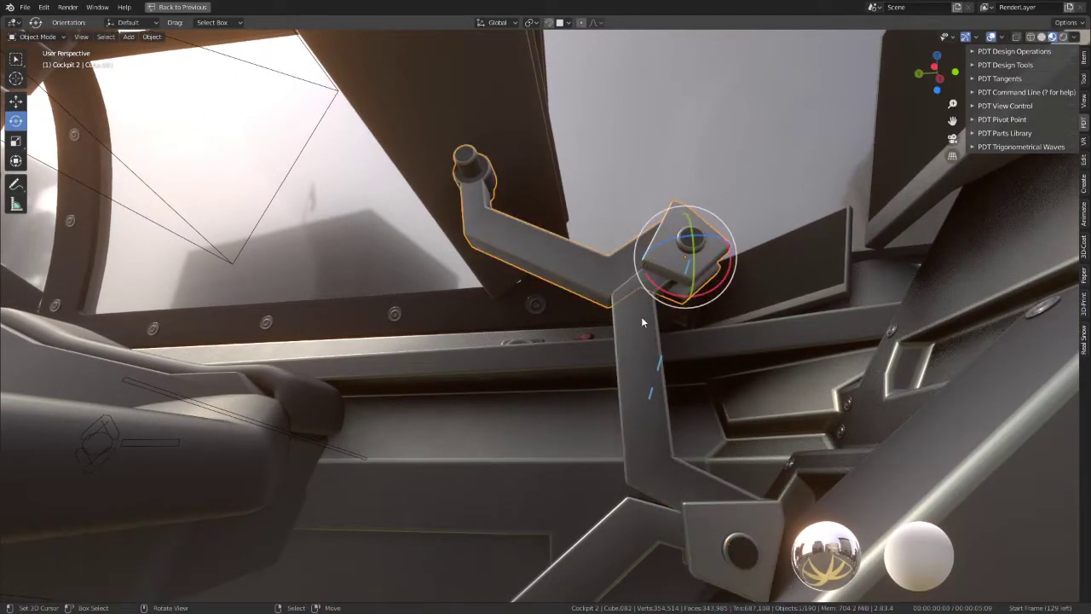
left_click_drag(718, 272, 720, 286)
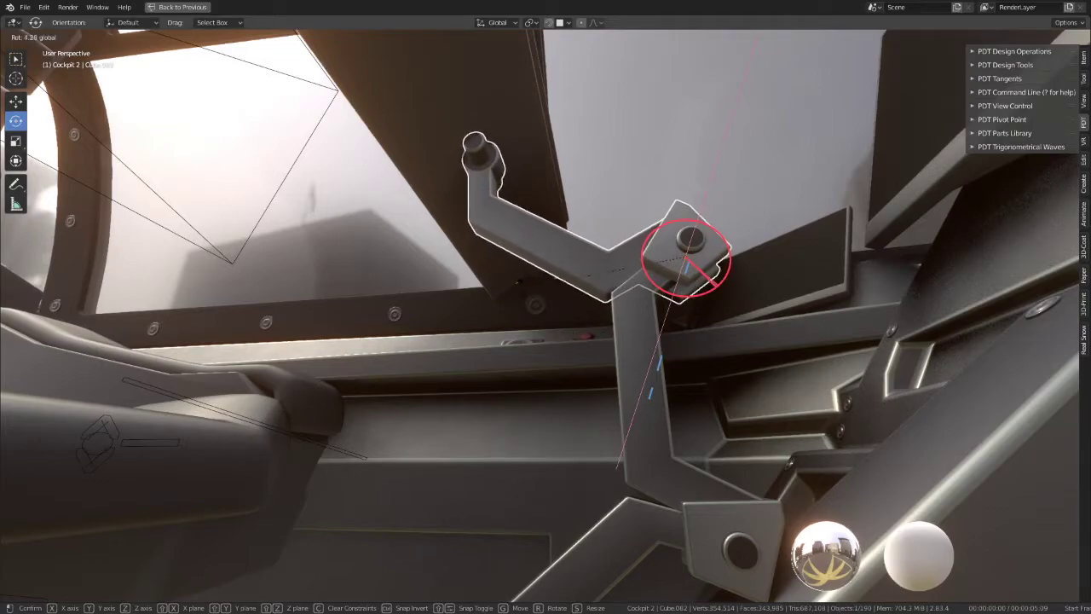
left_click_drag(720, 286, 614, 170)
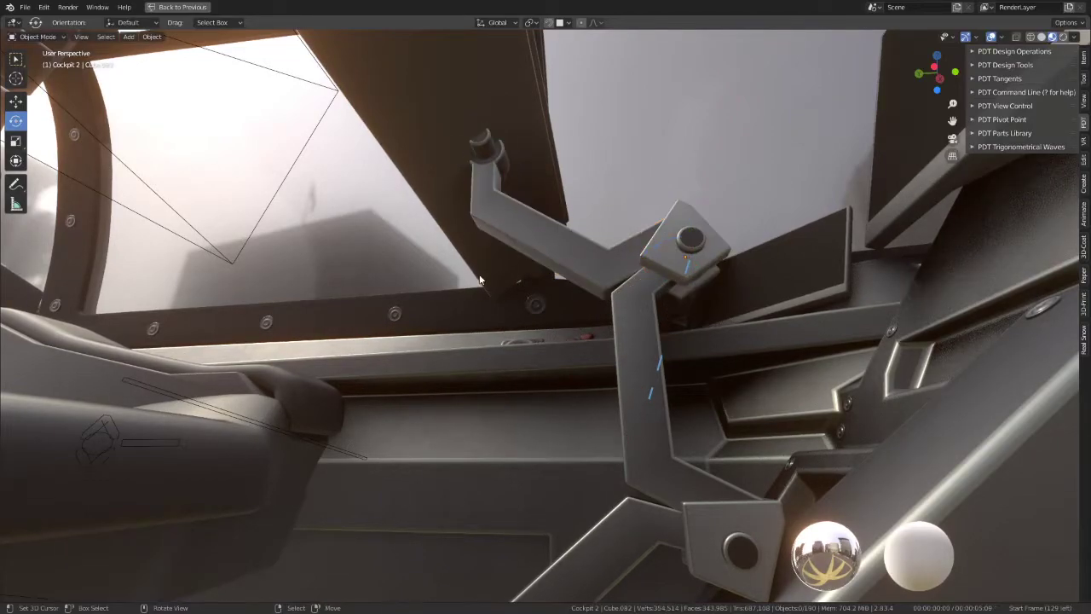
mouse_move(479, 279)
middle_mouse_down()
mouse_move(477, 351)
mouse_move(677, 354)
middle_mouse_up()
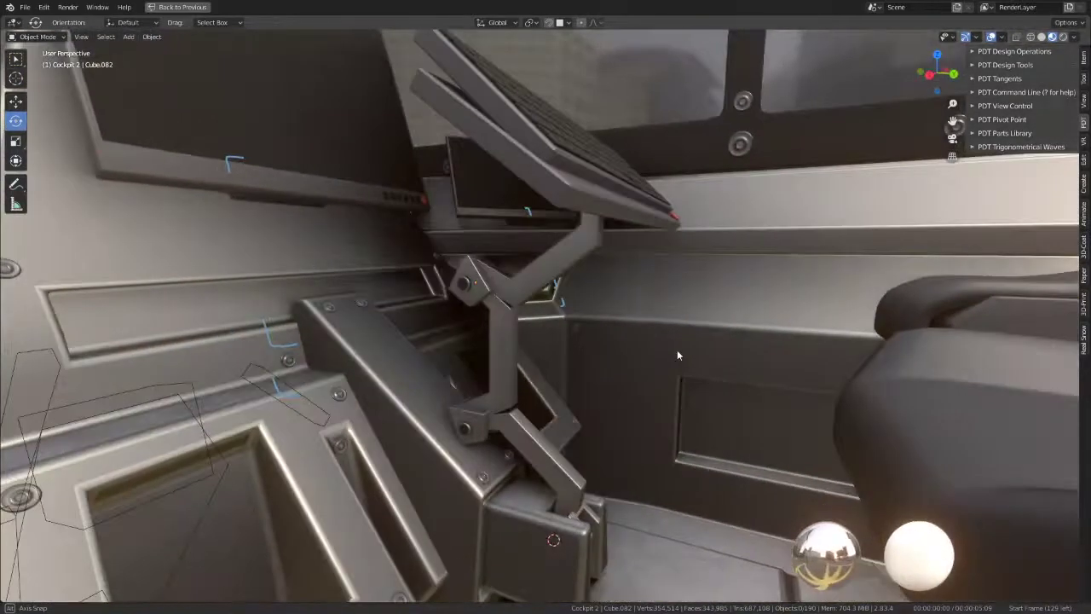
left_click(539, 452)
left_click(591, 256)
Step: Parent the keyboard tray to arm segment Cube.082 using Object (Keep Transform)
left_click(570, 265, "shift")
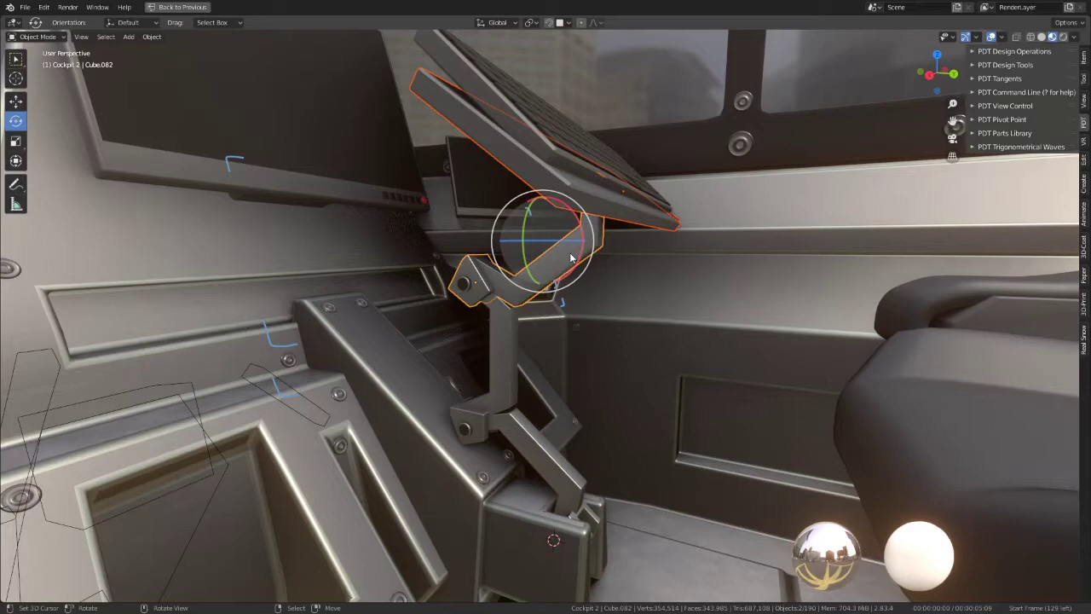
key("ctrl+p")
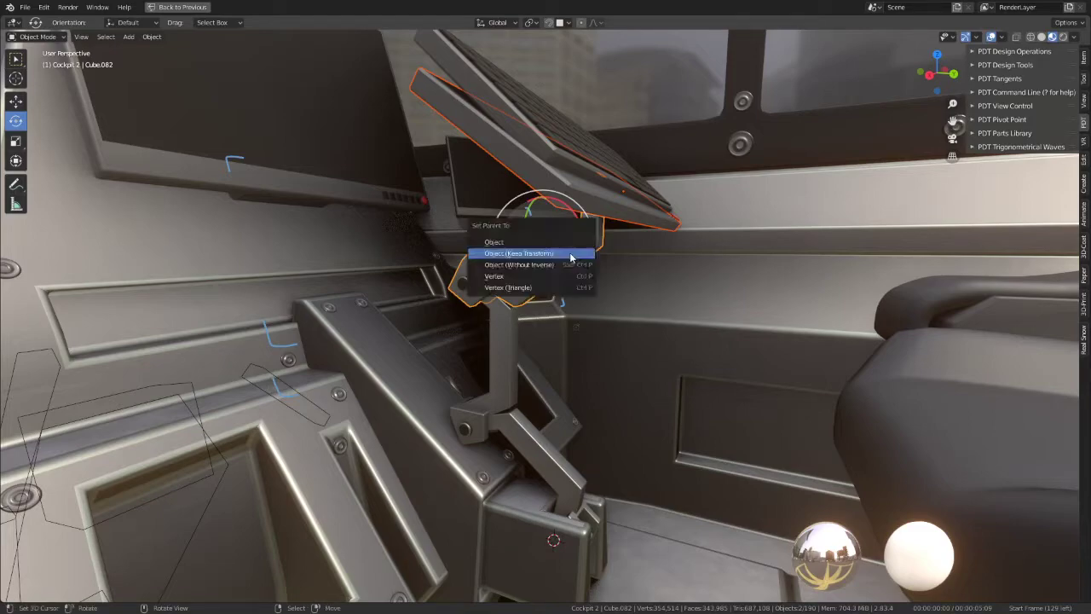
left_click(571, 256)
key("KP_3")
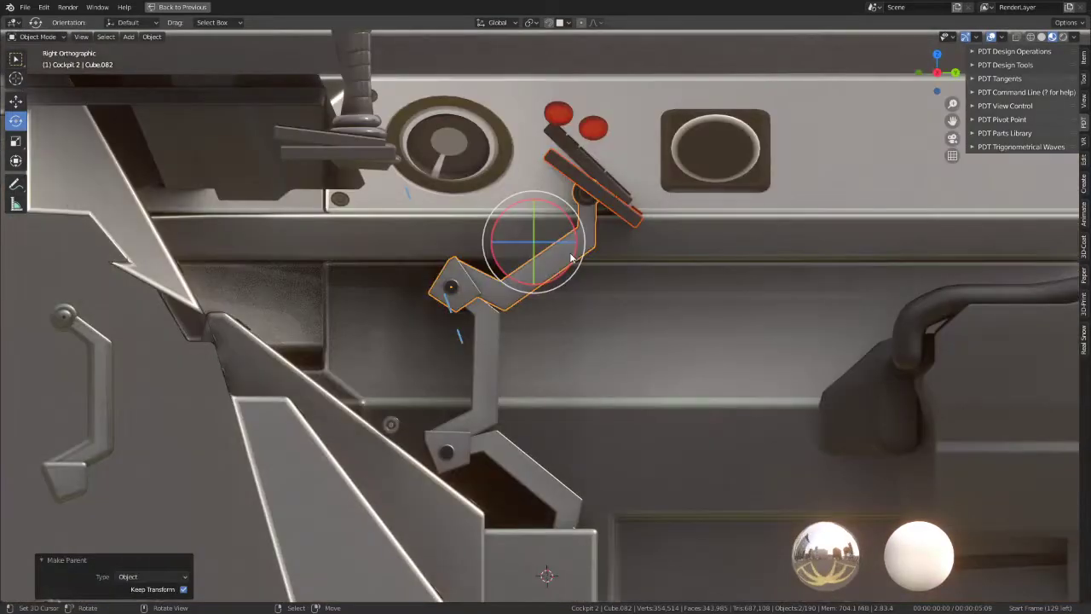
left_click(486, 344)
left_click(518, 477)
Step: Fold the lower bracket to 64.2° and swing the middle arm piece 164°
key("r")
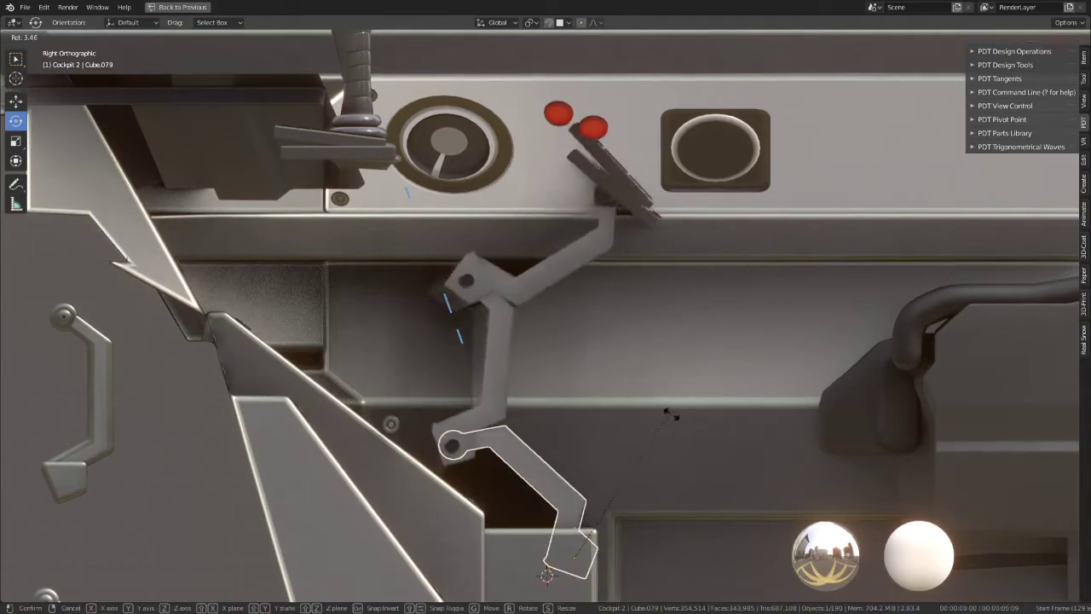
left_click(731, 571)
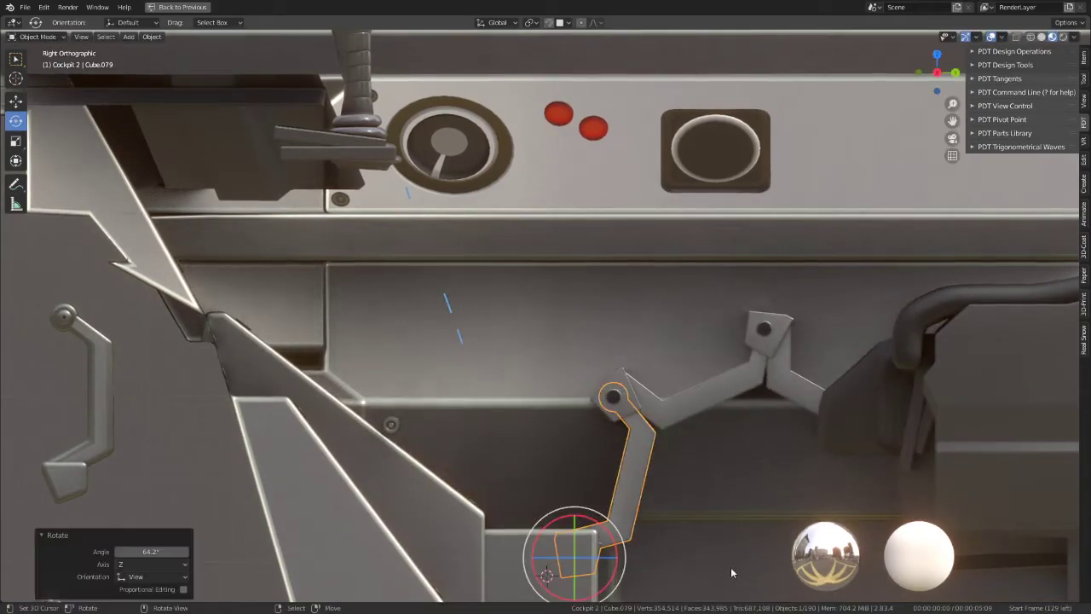
left_click(678, 408)
key("r")
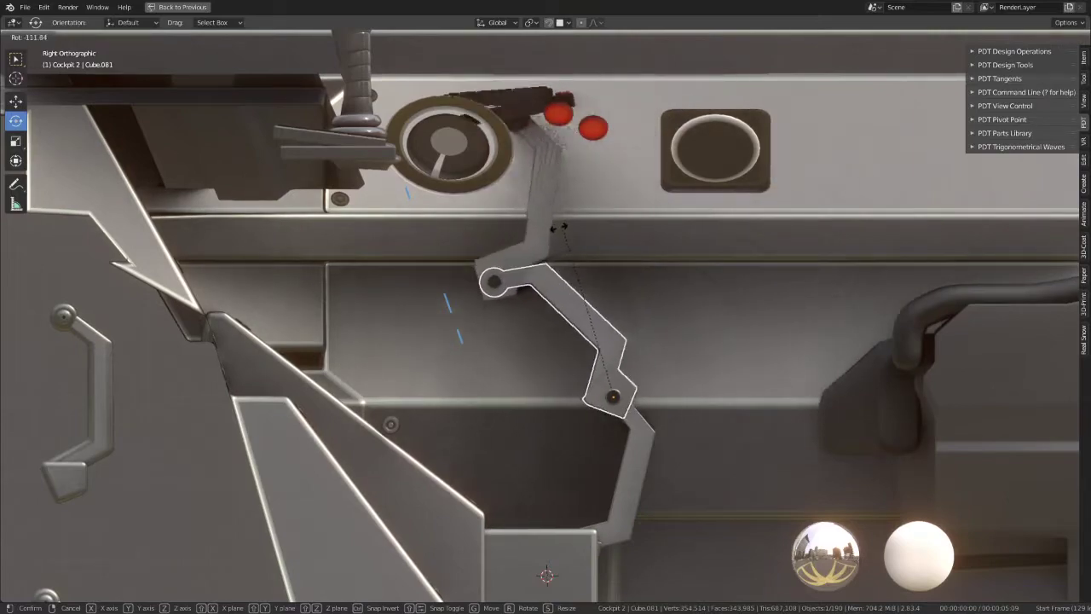
left_click(485, 346)
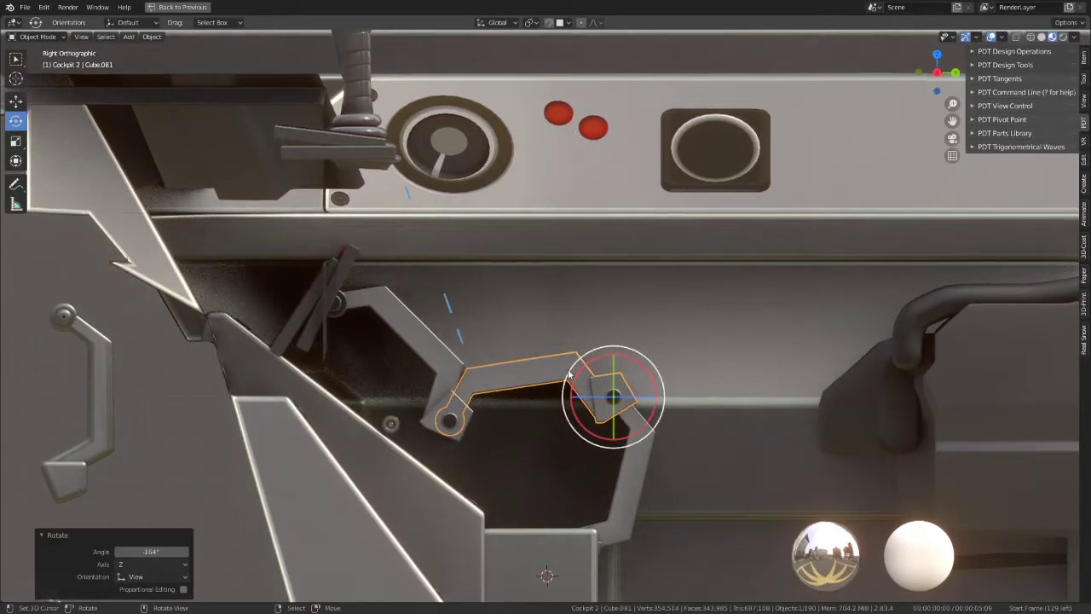
Step: Undo the middle arm's 164° swing and rotate it to a better angle
key("ctrl+z")
key("ctrl+z")
left_click(496, 374)
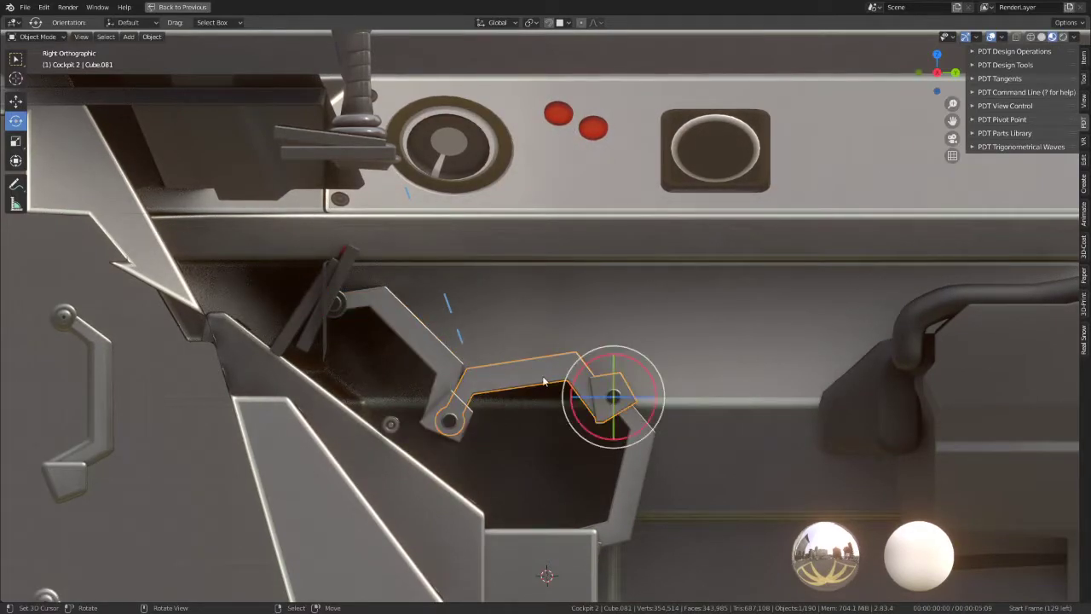
key("r")
left_click(747, 370)
Step: Turn the upper arm piece holding the tray by -36.5°
left_click(445, 361)
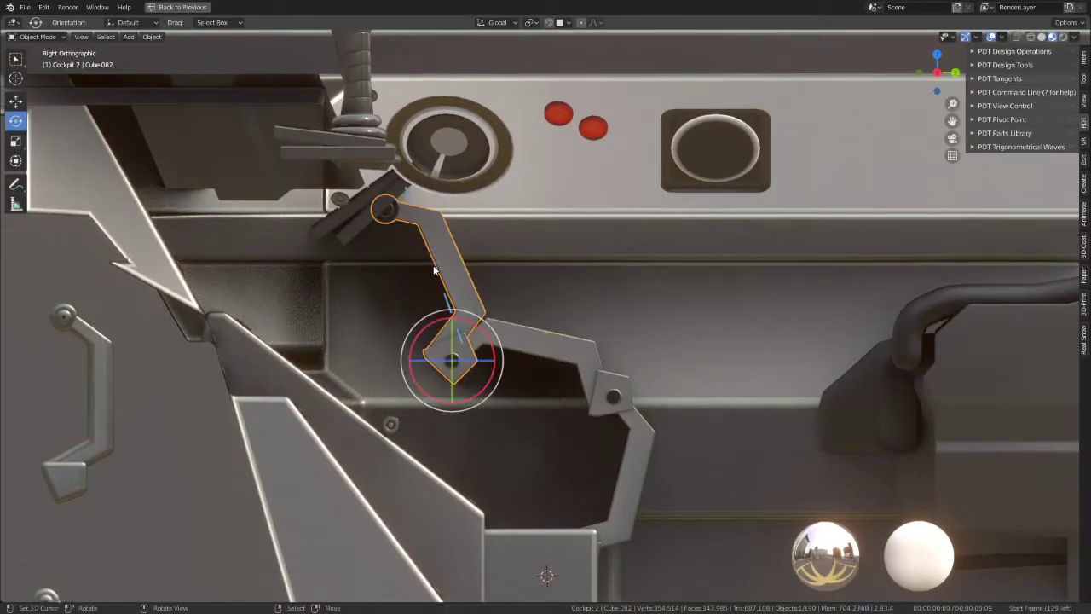
key("r")
left_click(577, 176)
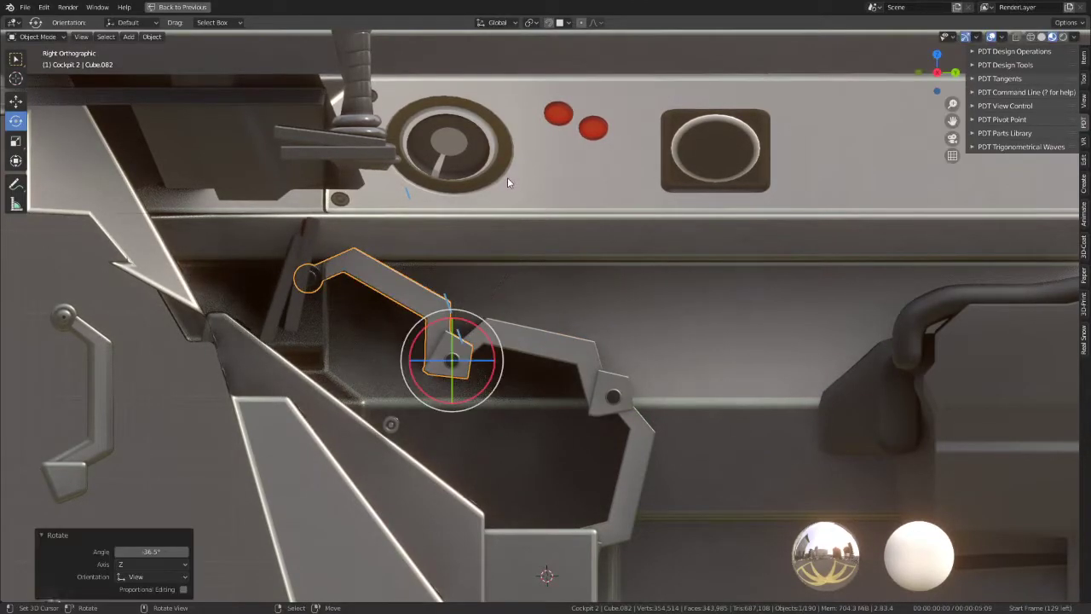
mouse_move(507, 177)
middle_mouse_down()
mouse_move(640, 269)
mouse_move(569, 283)
mouse_move(439, 270)
mouse_move(474, 250)
mouse_move(483, 223)
mouse_move(405, 240)
middle_mouse_up()
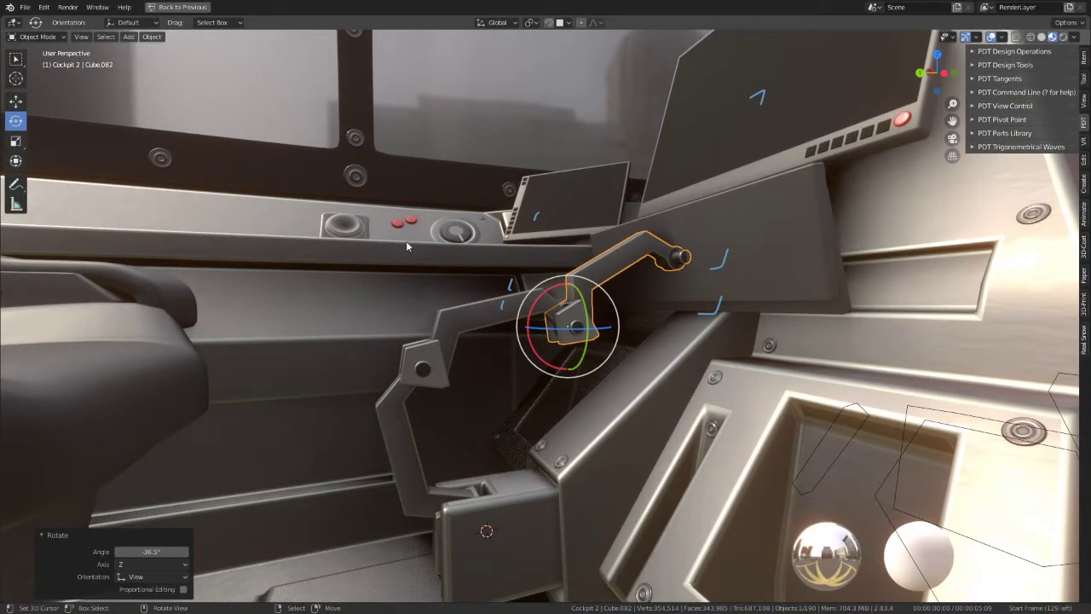
Step: In side view, rotate the upper arm 95.3° to raise the keyboard tray above the console
key("KP_3")
key("r")
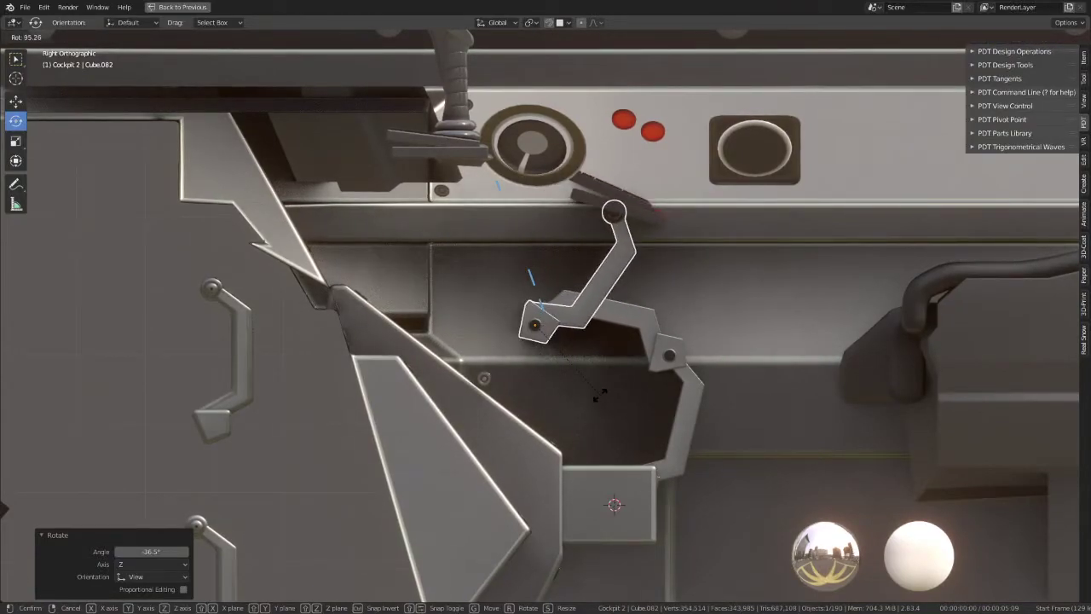
left_click(599, 394)
middle_click_drag(656, 311, 563, 322)
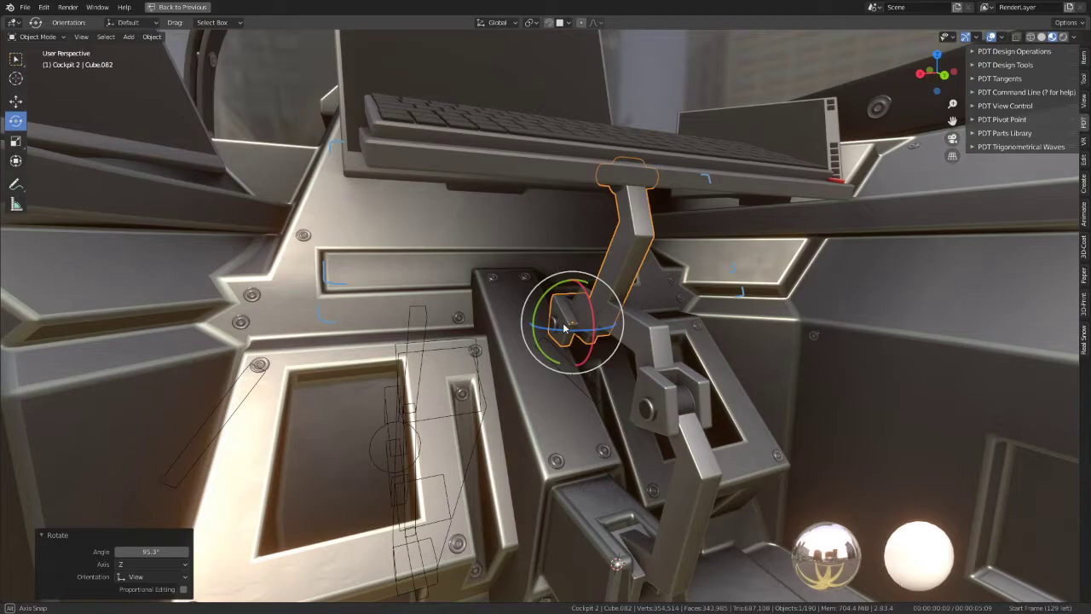
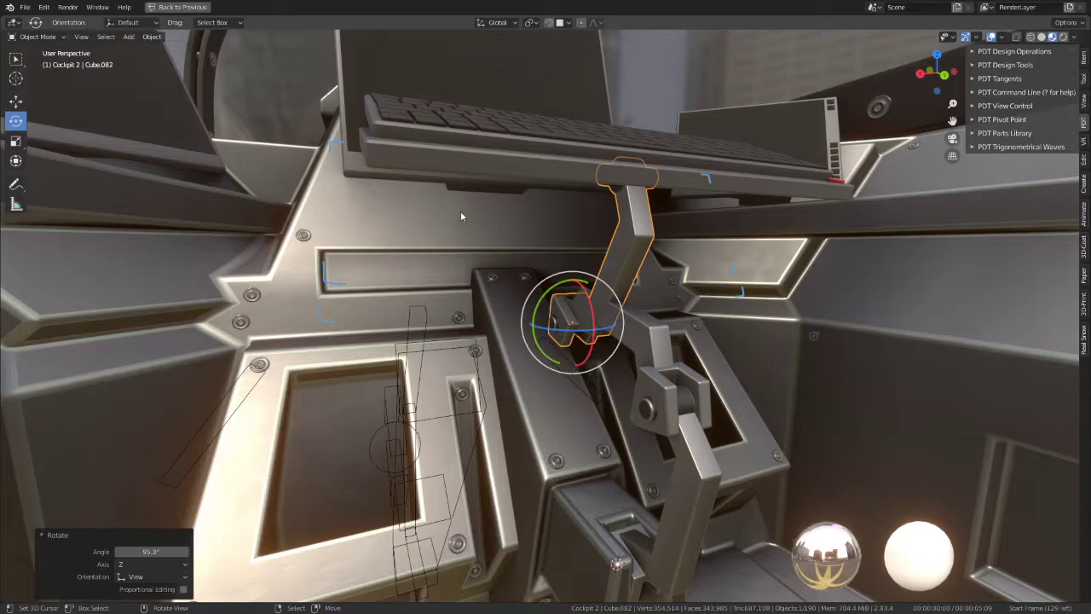
Step: Make the support arm Cube.082 single-user with its own object and mesh data
mouse_move(460, 217)
middle_mouse_down()
mouse_move(580, 222)
mouse_move(448, 205)
mouse_move(499, 162)
mouse_move(578, 213)
mouse_move(529, 218)
middle_mouse_up()
left_click(151, 36)
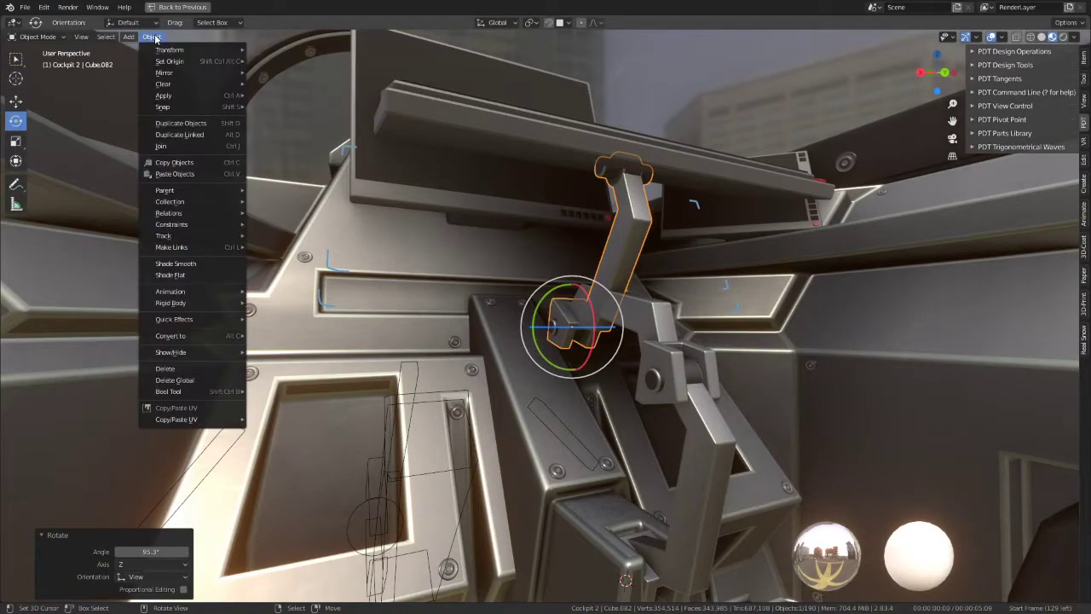
mouse_move(169, 212)
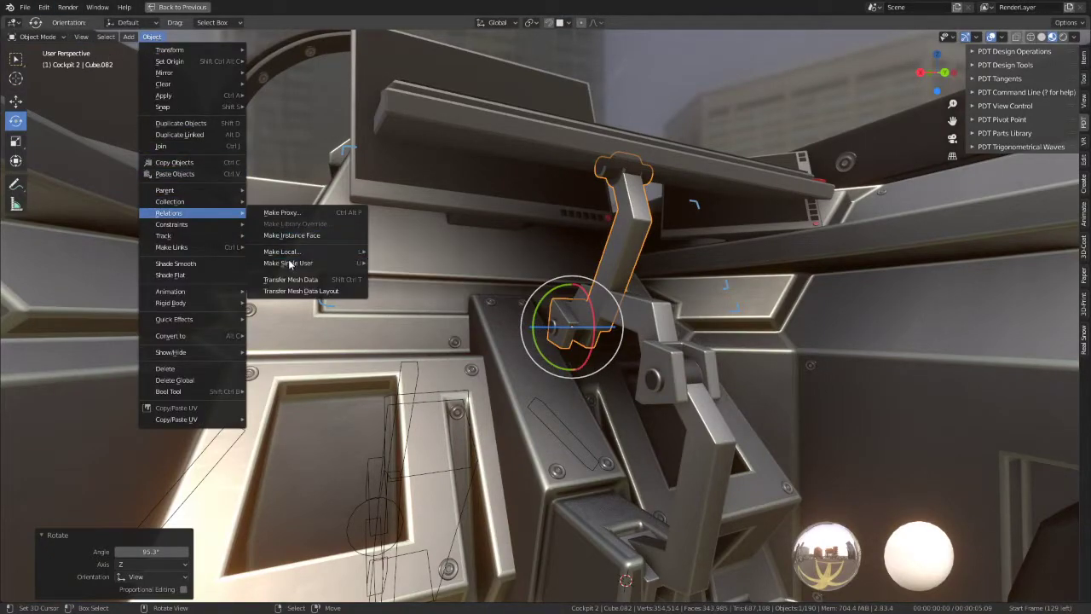
mouse_move(288, 263)
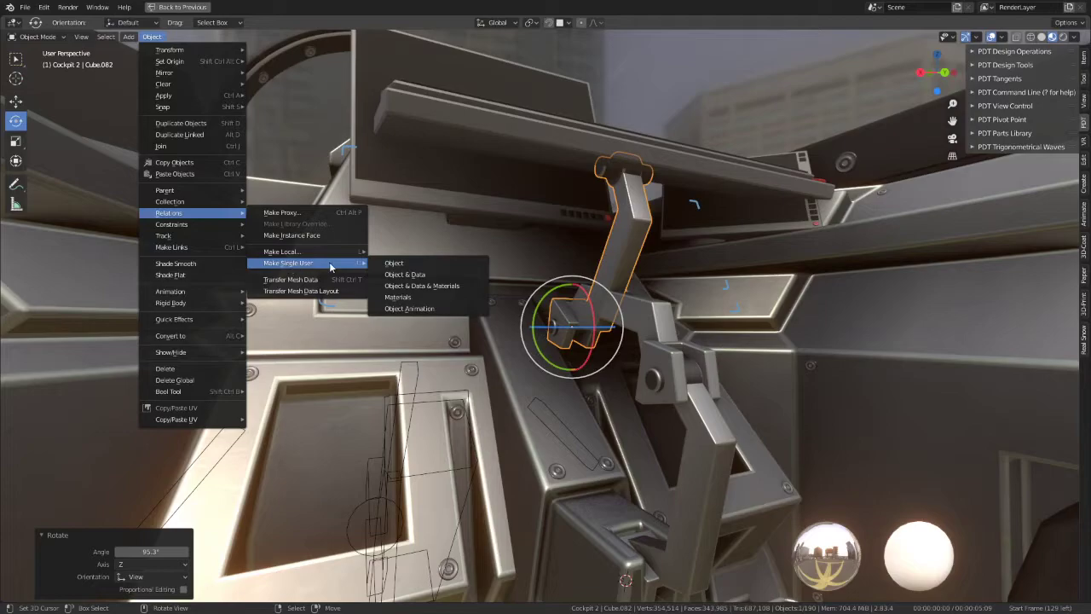
left_click(407, 274)
Step: Shift the arm's connected upright bar about 0.025 along X, then isolate the arm in Local View
mouse_move(650, 271)
middle_mouse_down()
mouse_move(657, 191)
mouse_move(595, 252)
middle_mouse_up()
key("Tab")
left_click(606, 246)
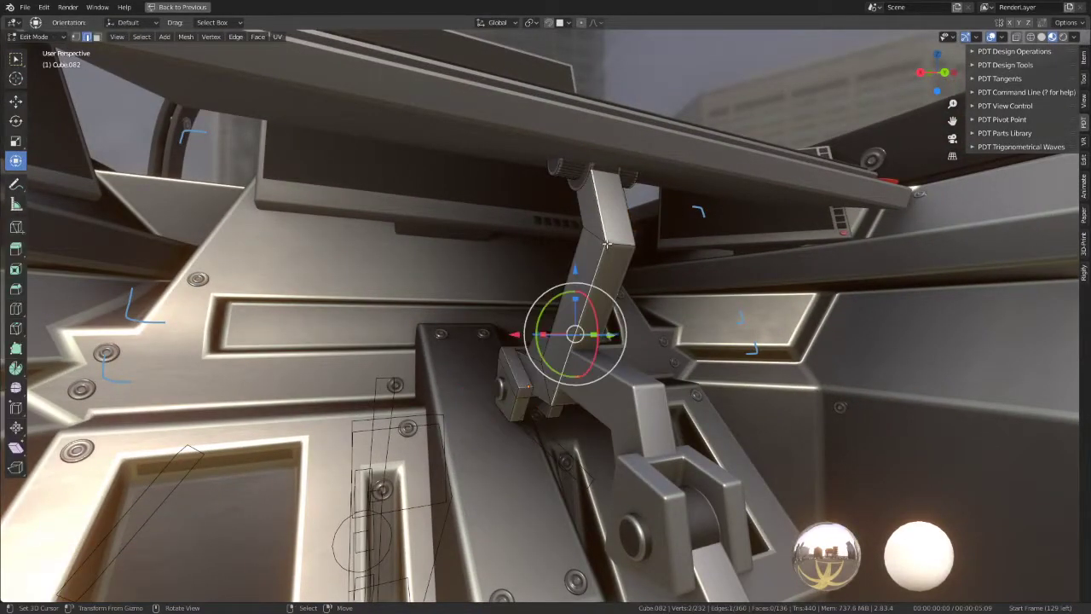
key("ctrl+l")
mouse_move(606, 239)
middle_mouse_down()
mouse_move(484, 252)
mouse_move(583, 245)
middle_mouse_up()
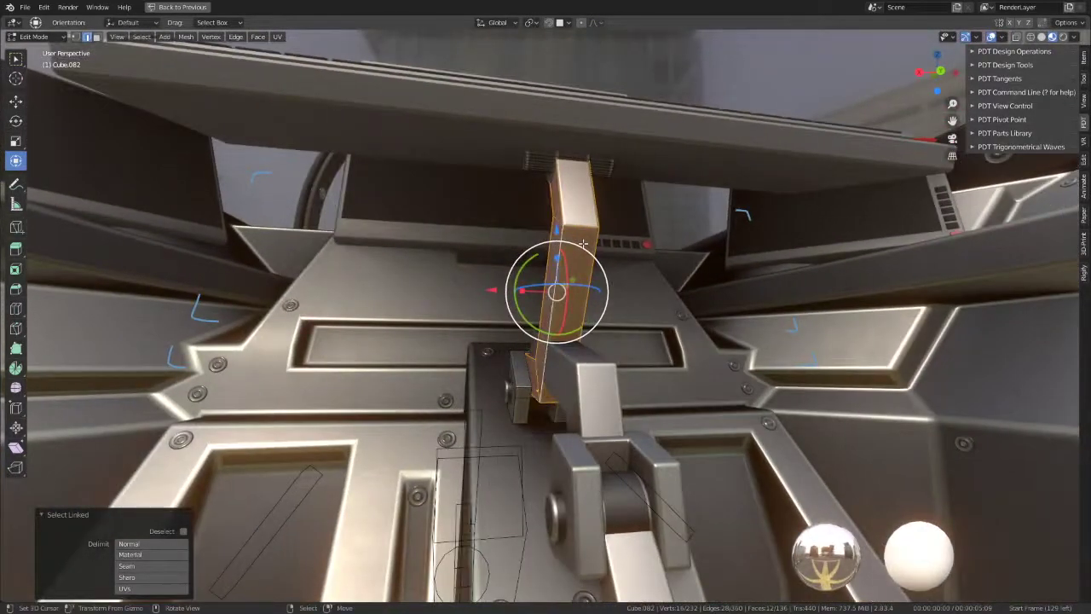
key("g")
key("x")
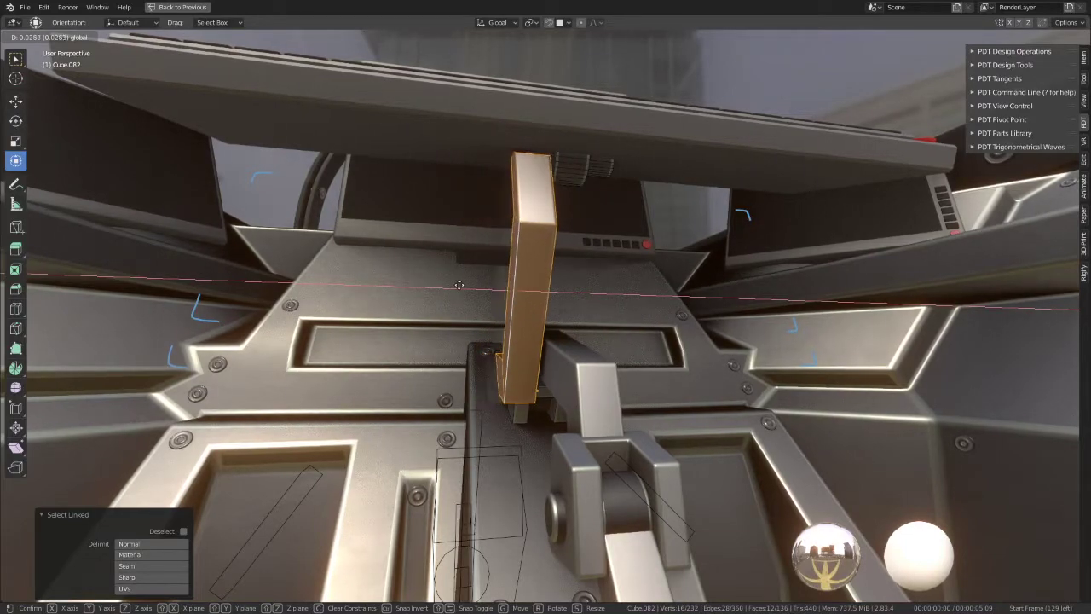
left_click(460, 284)
middle_click_drag(664, 223, 663, 222)
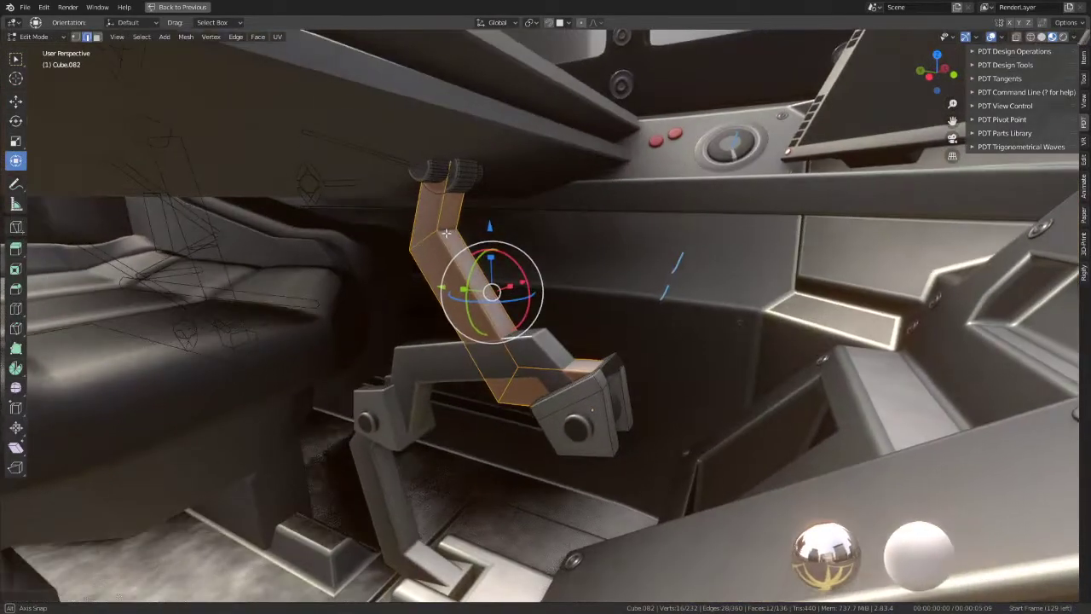
key("KP_Divide")
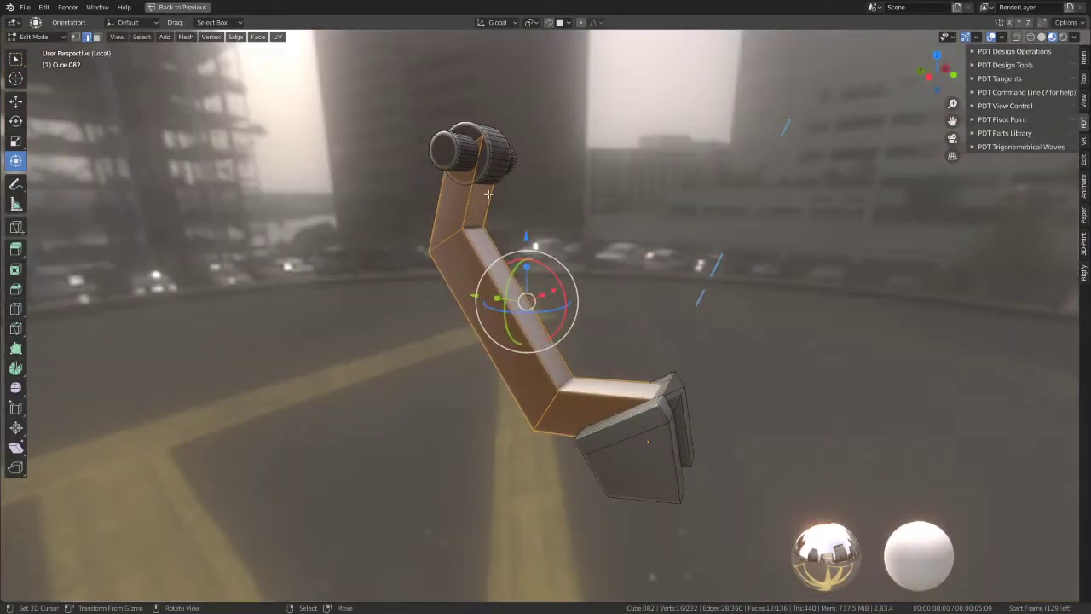
Step: Select the hub's edge ring and try Smooth Vertices, then undo it
middle_click_drag(487, 195, 341, 136)
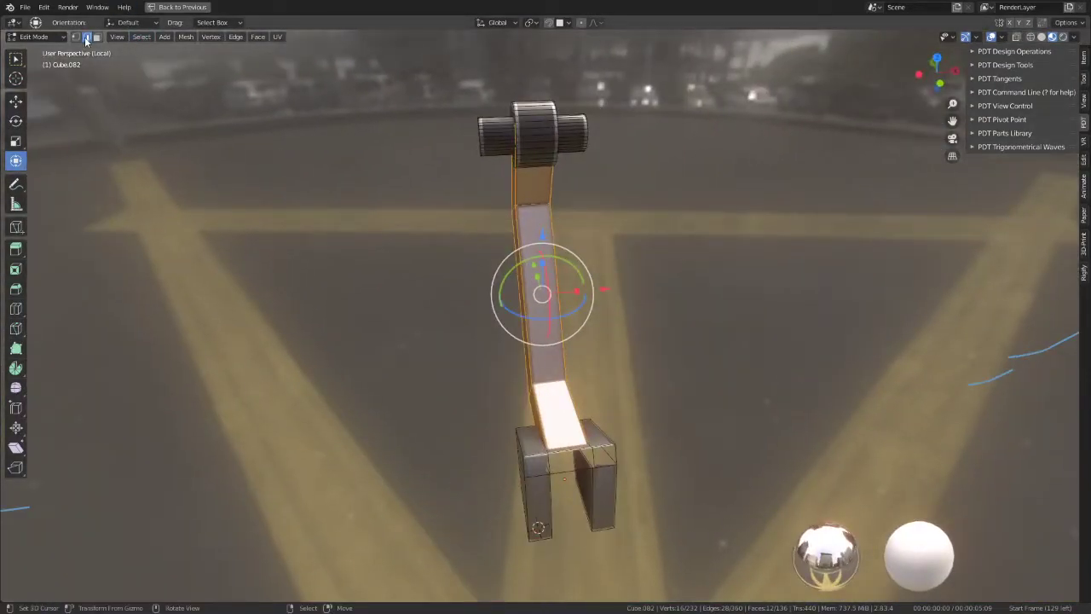
left_click(530, 137, "ctrl+alt")
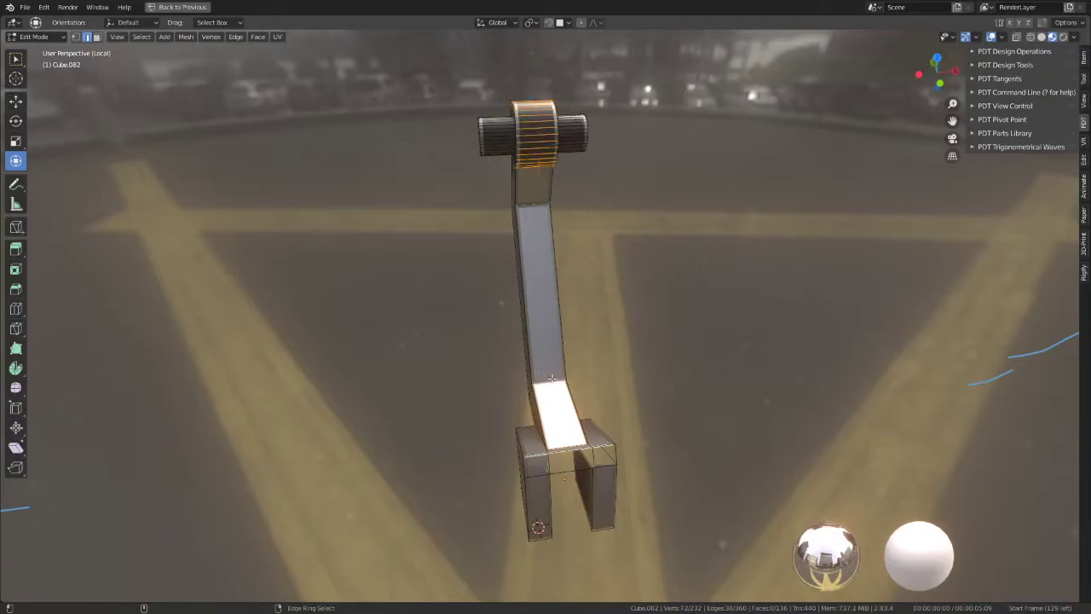
middle_click_drag(552, 378, 578, 348)
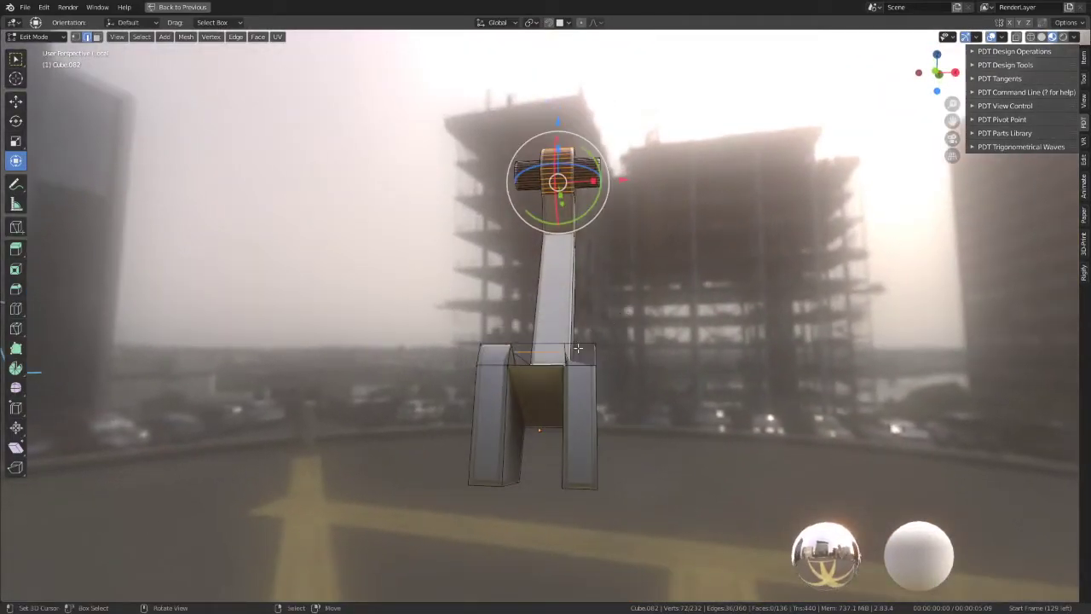
middle_click_drag(529, 418, 628, 407)
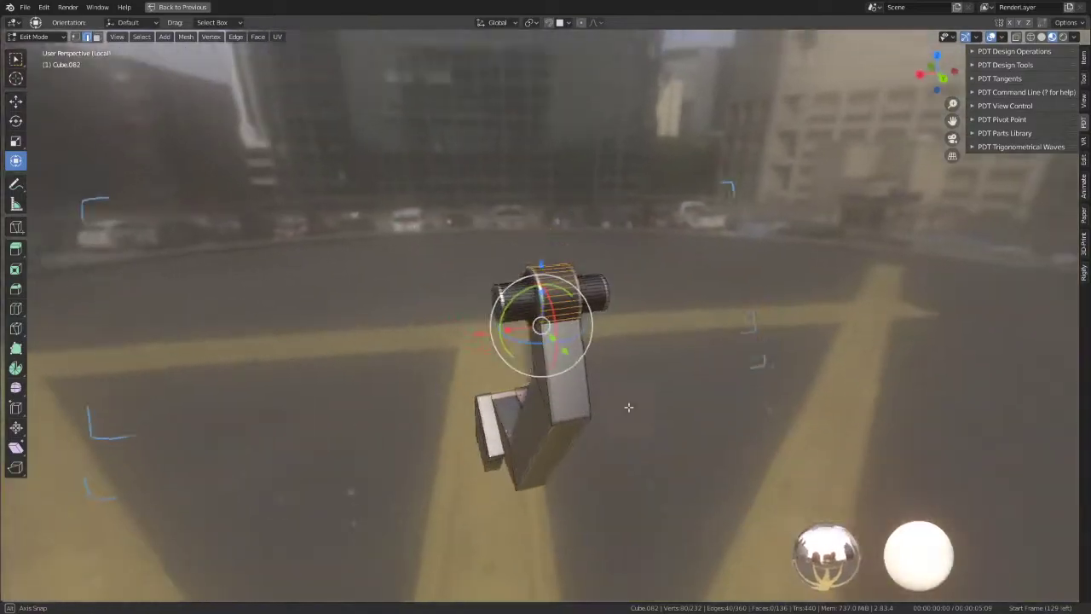
scroll(628, 408, "up", 4)
right_click(810, 282)
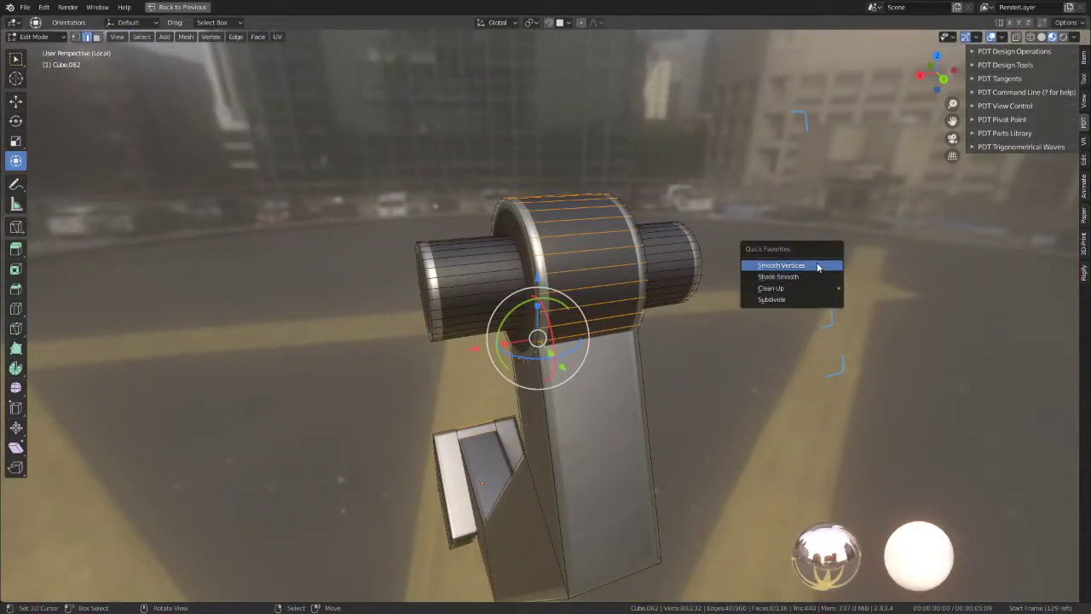
left_click(810, 265)
key("ctrl+z")
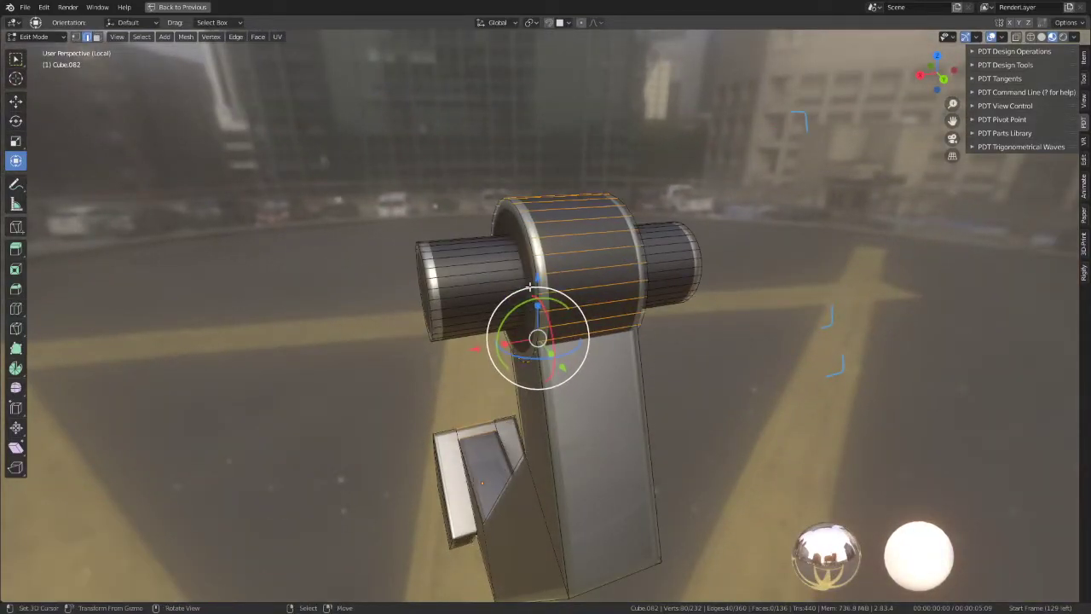
Step: Subdivide the selected arm geometry with one middle cut and reveal the arm's hidden parts
key("q")
left_click(503, 322)
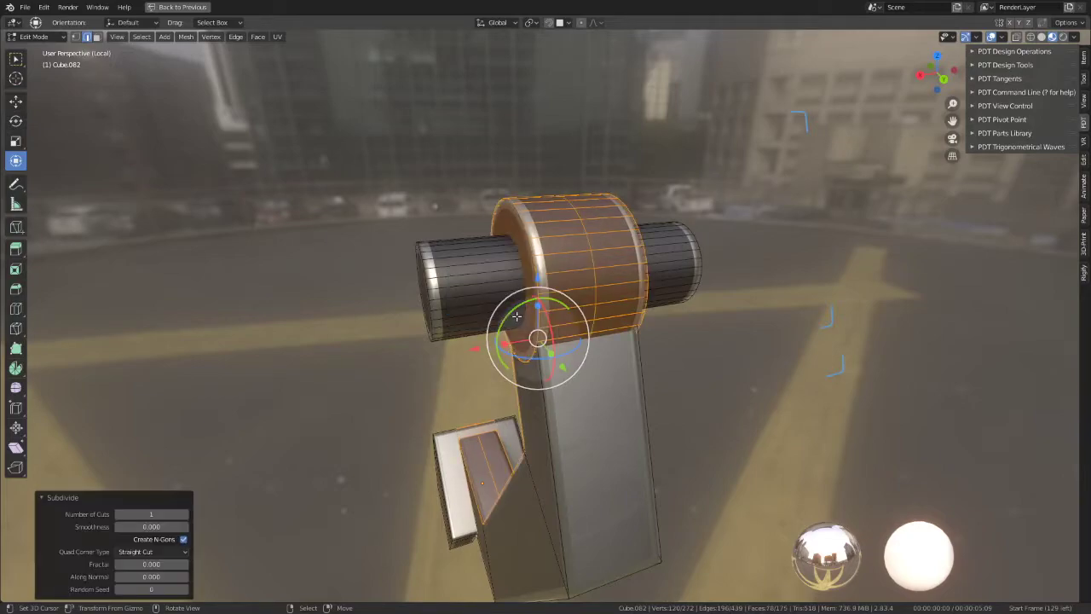
mouse_move(512, 322)
middle_mouse_down()
mouse_move(616, 300)
mouse_move(754, 295)
mouse_move(604, 327)
middle_mouse_up()
key("ctrl+z")
key("q")
left_click(754, 292)
mouse_move(509, 282)
middle_mouse_down()
mouse_move(600, 280)
mouse_move(579, 401)
mouse_move(612, 62)
middle_mouse_up()
key("alt+h")
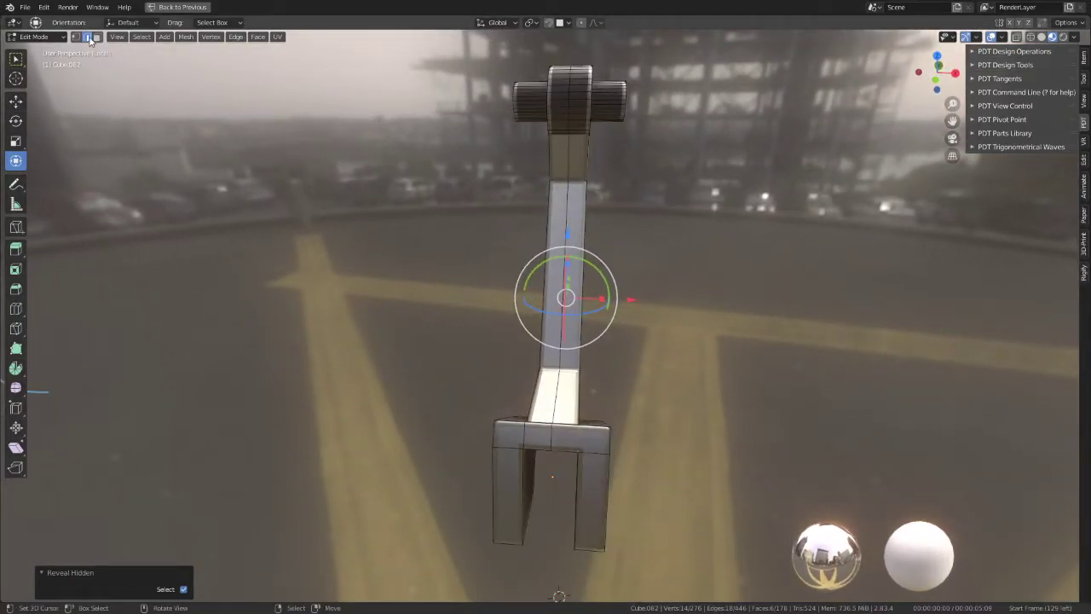
Step: In wireframe top view, box-select and delete the right half of the arm's vertices
left_click(1030, 38)
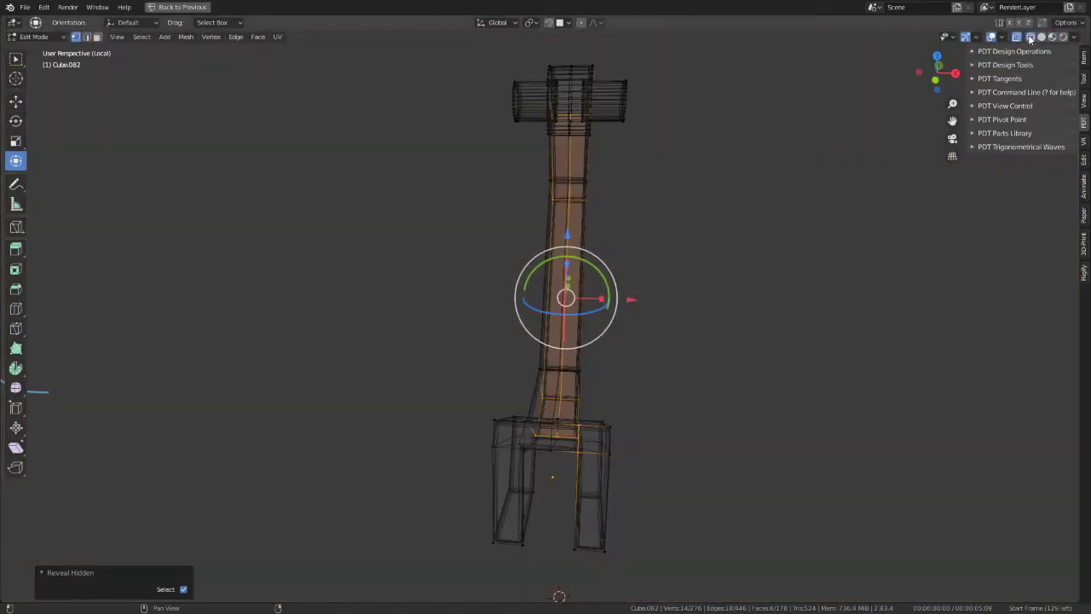
scroll(639, 216, "down", 3)
key("KP_7")
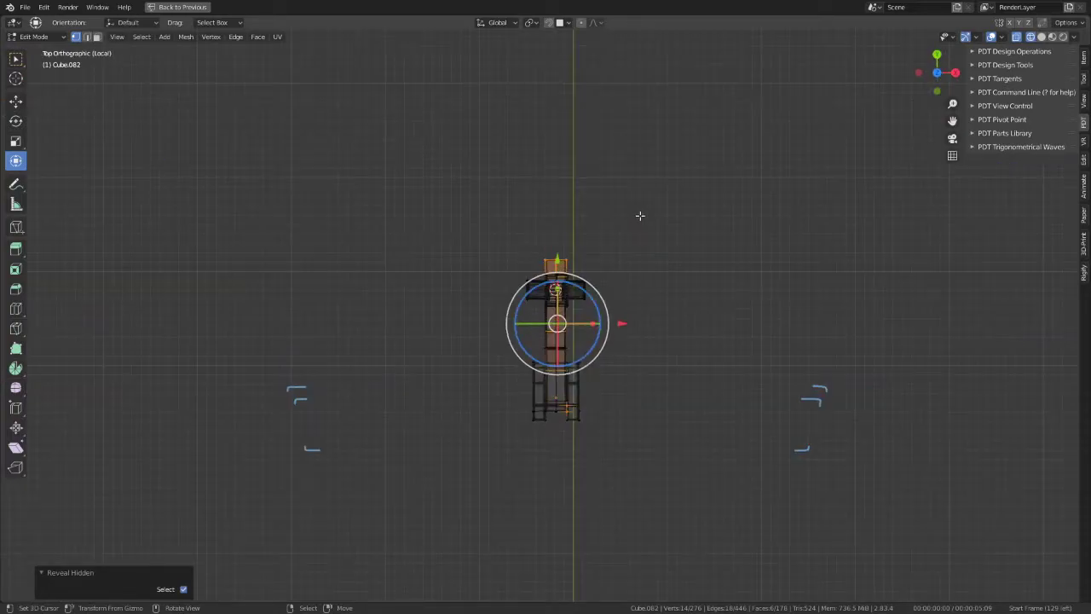
left_click(604, 429)
key("b")
left_click_drag(658, 516, 575, 237)
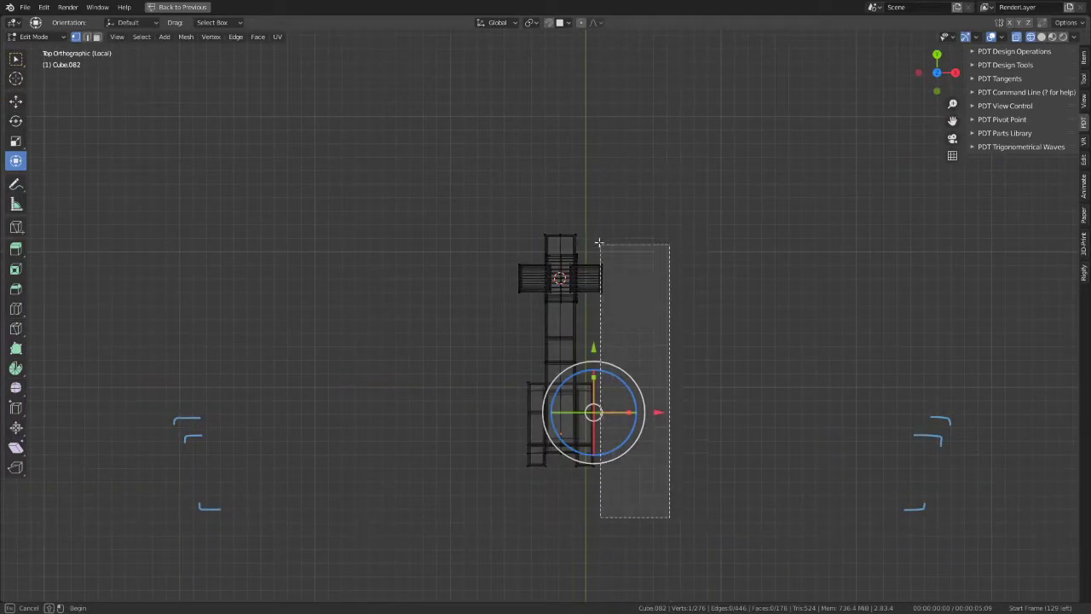
key("x")
left_click(660, 216)
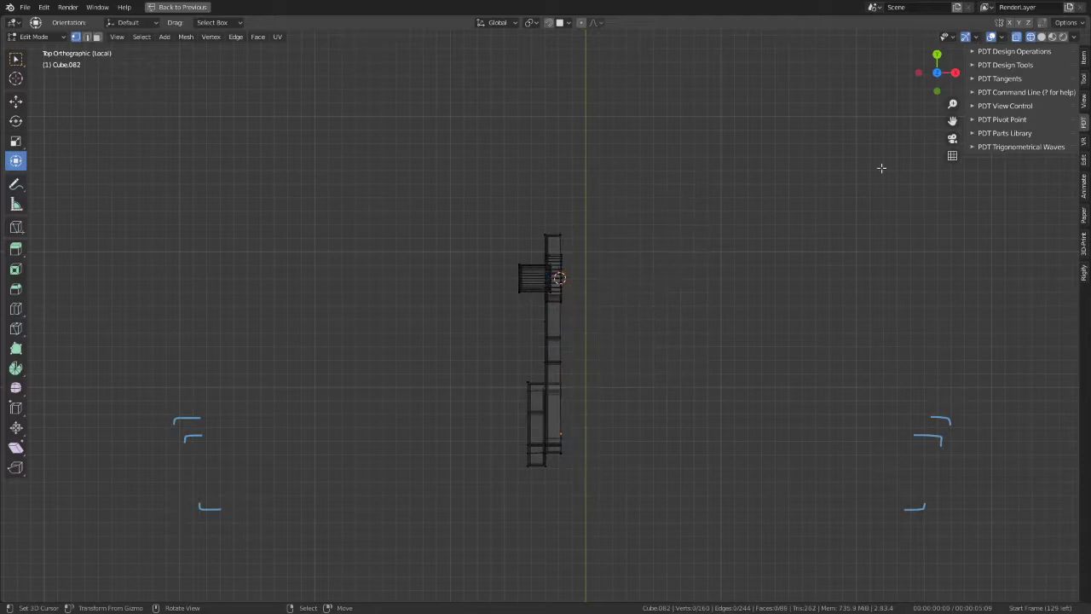
Step: Return to Material Preview shading and Object Mode, and restore the full workspace layout
mouse_move(680, 265)
middle_mouse_down()
mouse_move(657, 196)
mouse_move(625, 202)
middle_mouse_up()
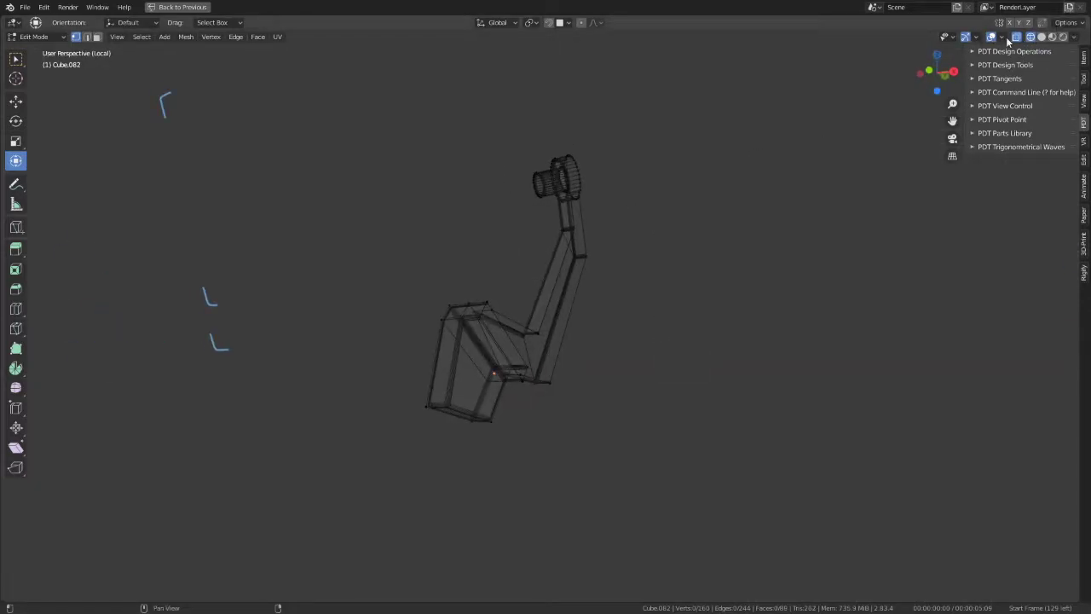
left_click(1051, 37)
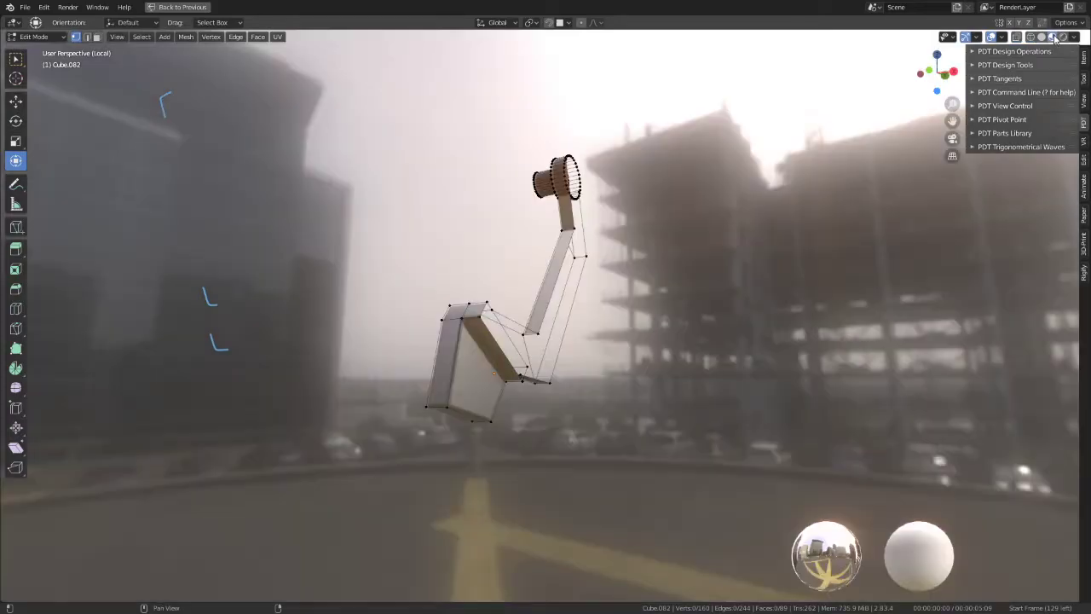
mouse_move(596, 213)
middle_mouse_down()
mouse_move(508, 212)
mouse_move(564, 176)
middle_mouse_up()
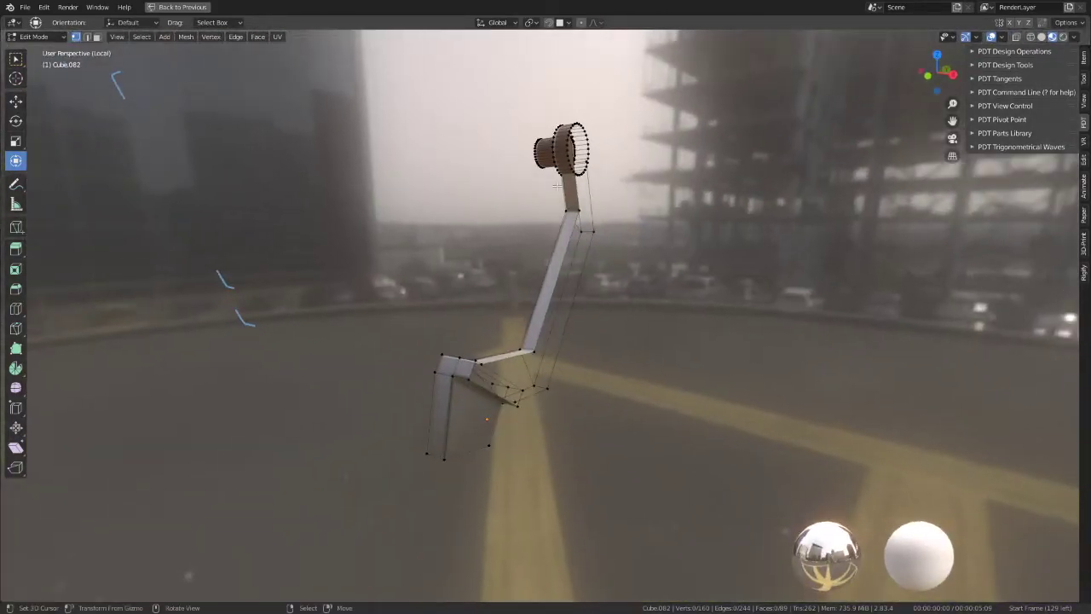
key("Tab")
scroll(599, 210, "up", 1)
scroll(602, 227, "up", 2)
key("ctrl+space")
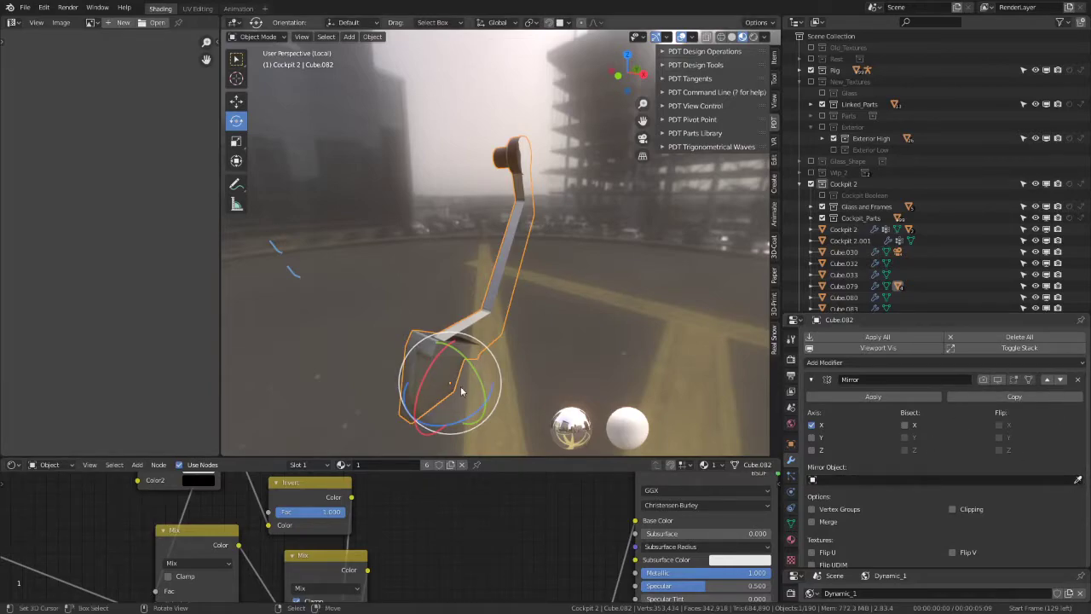
Step: Show the Mirror modifier in the viewport with Clipping on, then maximize the viewport and enter Edit Mode
mouse_move(446, 382)
middle_mouse_down()
mouse_move(625, 244)
mouse_move(613, 242)
middle_mouse_up()
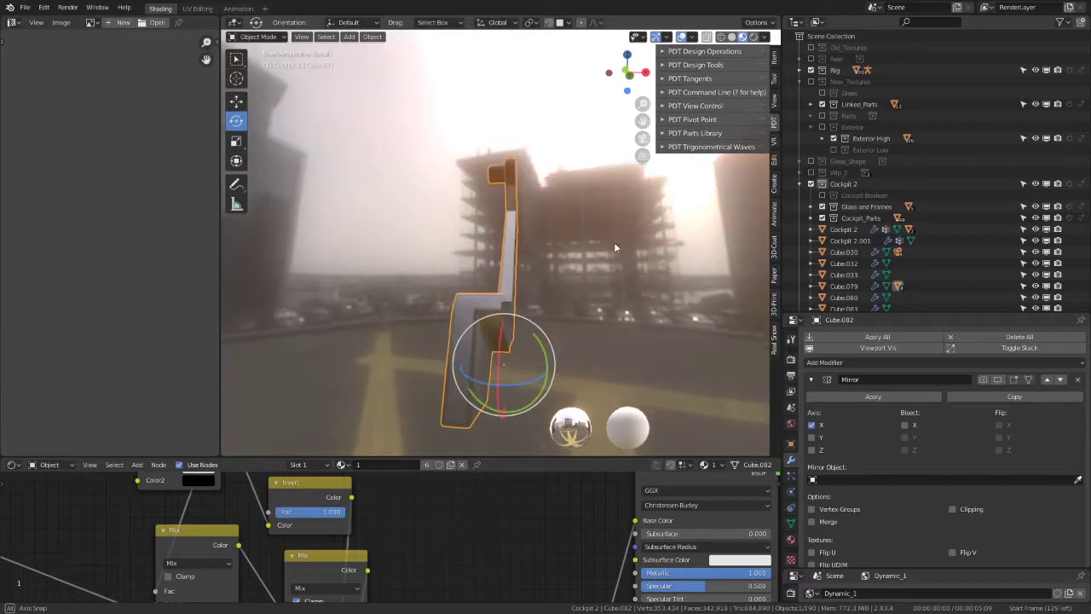
left_click(994, 380)
mouse_move(586, 189)
middle_mouse_down()
mouse_move(567, 244)
mouse_move(593, 203)
middle_mouse_up()
left_click(954, 509)
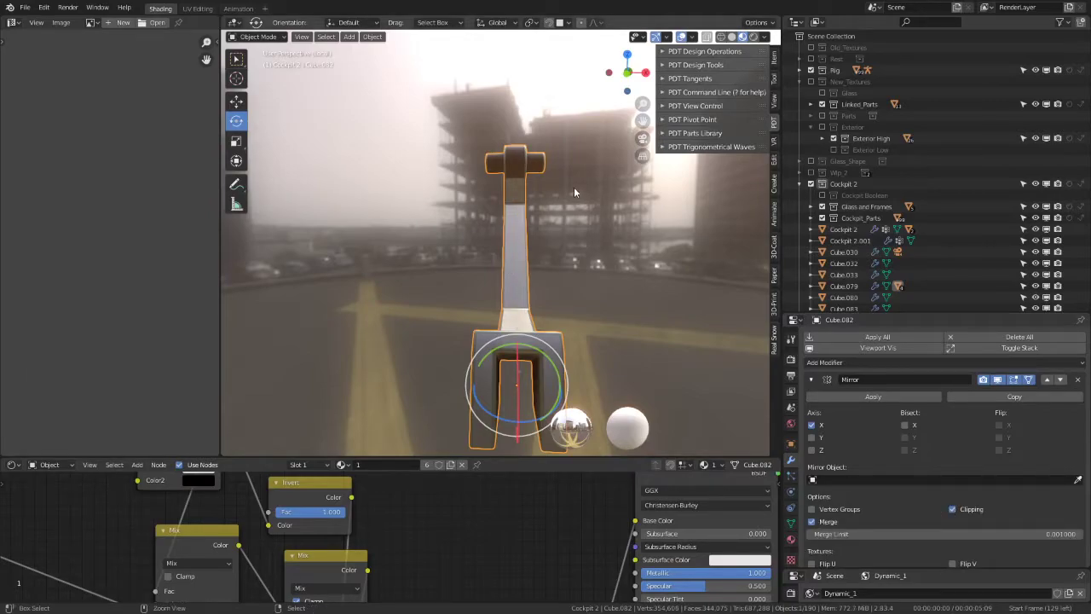
key("ctrl+space")
mouse_move(574, 187)
middle_mouse_down()
mouse_move(601, 249)
mouse_move(455, 259)
middle_mouse_up()
middle_click_drag(601, 228, 352, 219)
key("Tab")
Step: Deselect all, leave Edit Mode and exit Local View to see the whole cockpit
key("alt+a")
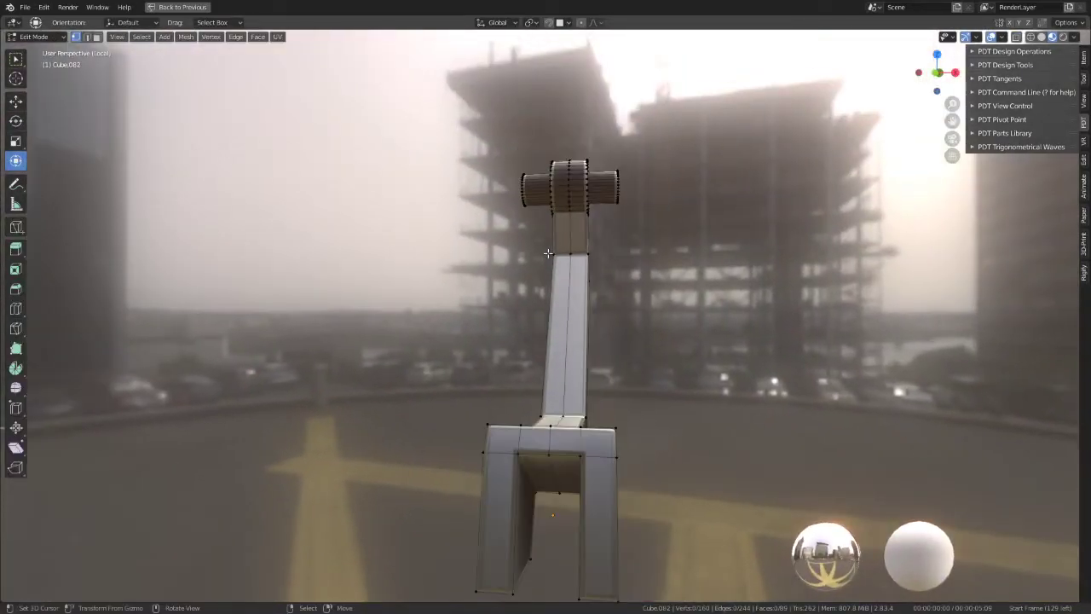
key("Tab")
key("KP_Divide")
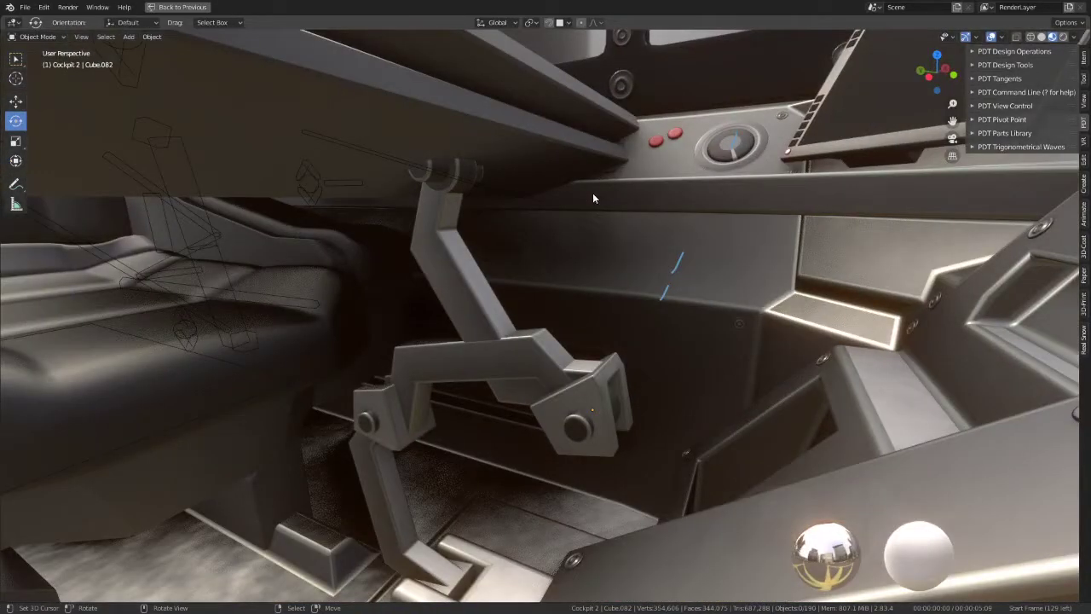
mouse_move(594, 195)
middle_mouse_down()
mouse_move(531, 246)
mouse_move(594, 222)
mouse_move(689, 237)
middle_mouse_up()
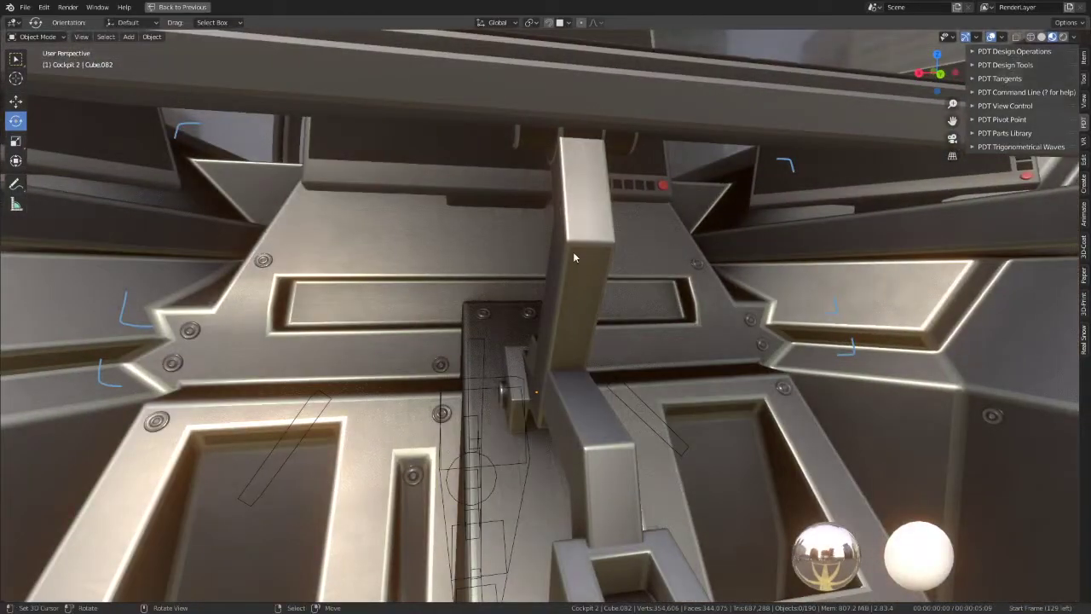
Step: Delete the vertical pillar and nearby central geometry, then select the connected piece under the keyboard
key("Tab")
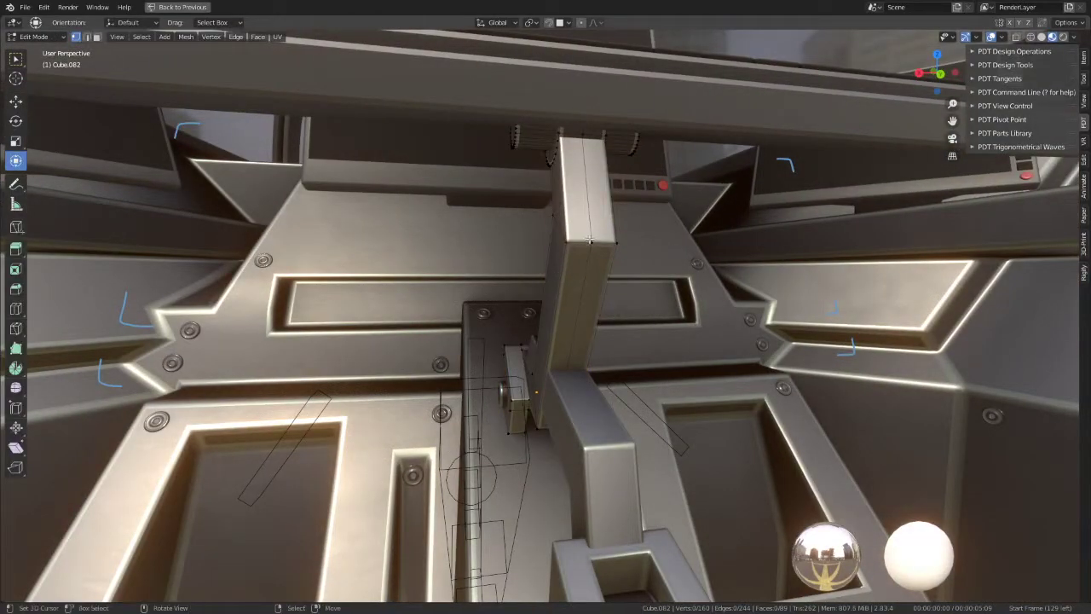
key("x")
left_click(709, 196)
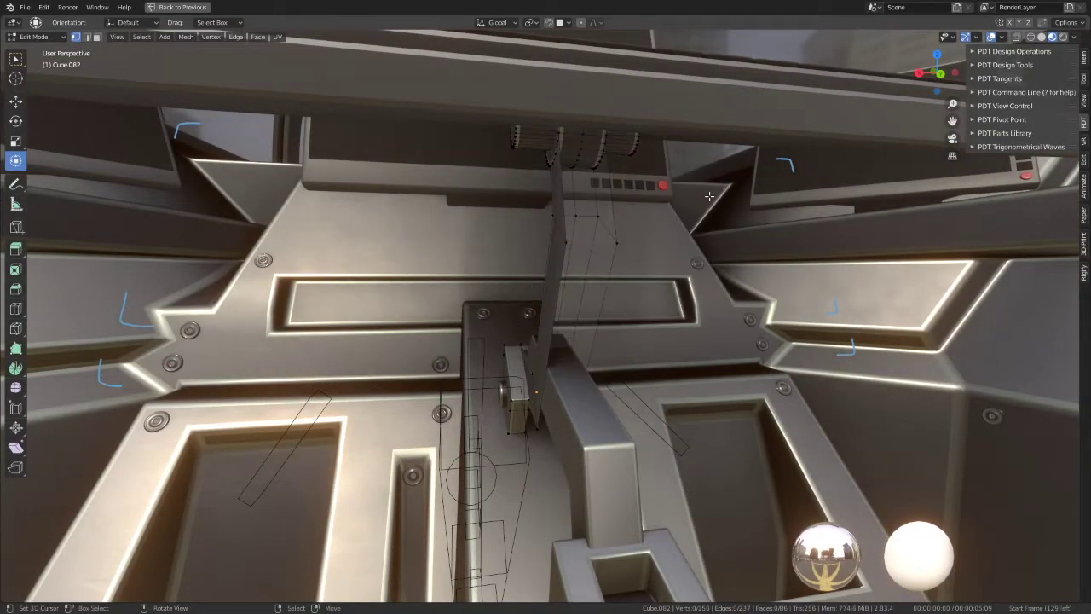
key("x")
left_click(621, 275)
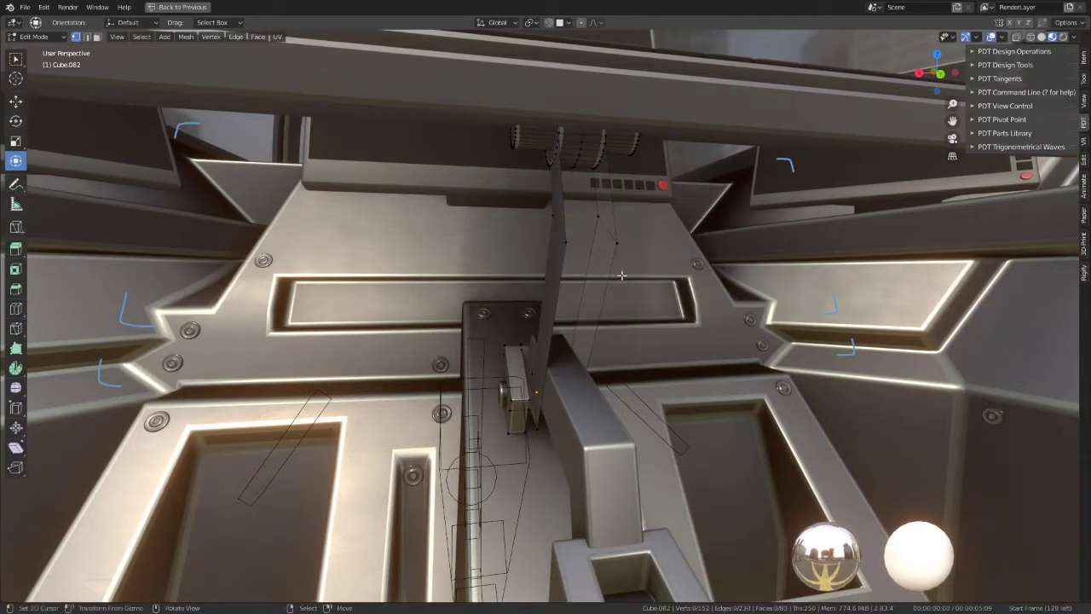
key("l")
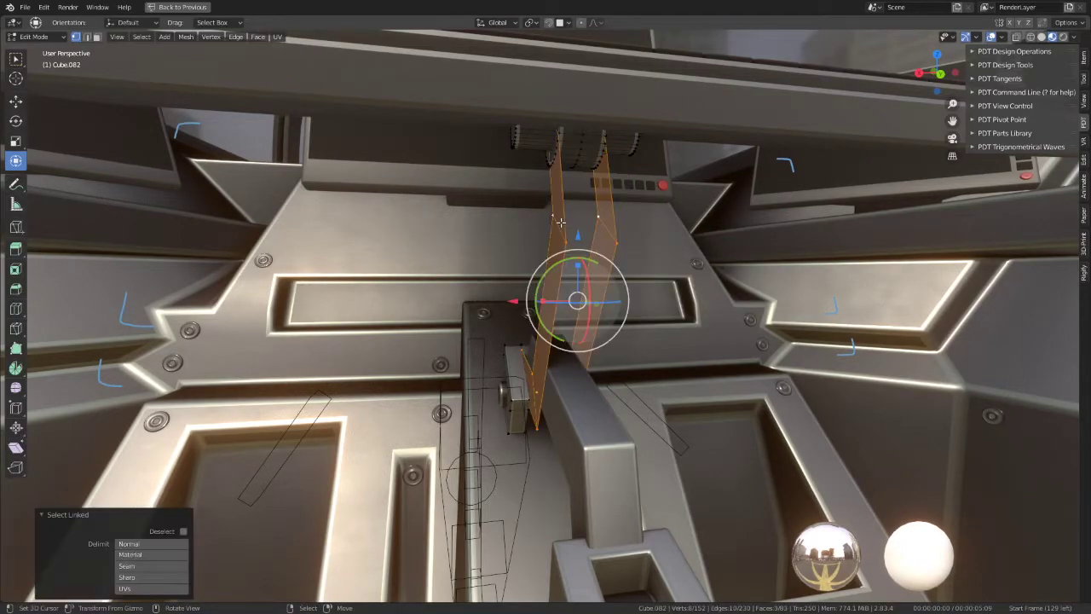
middle_click_drag(548, 264, 548, 267)
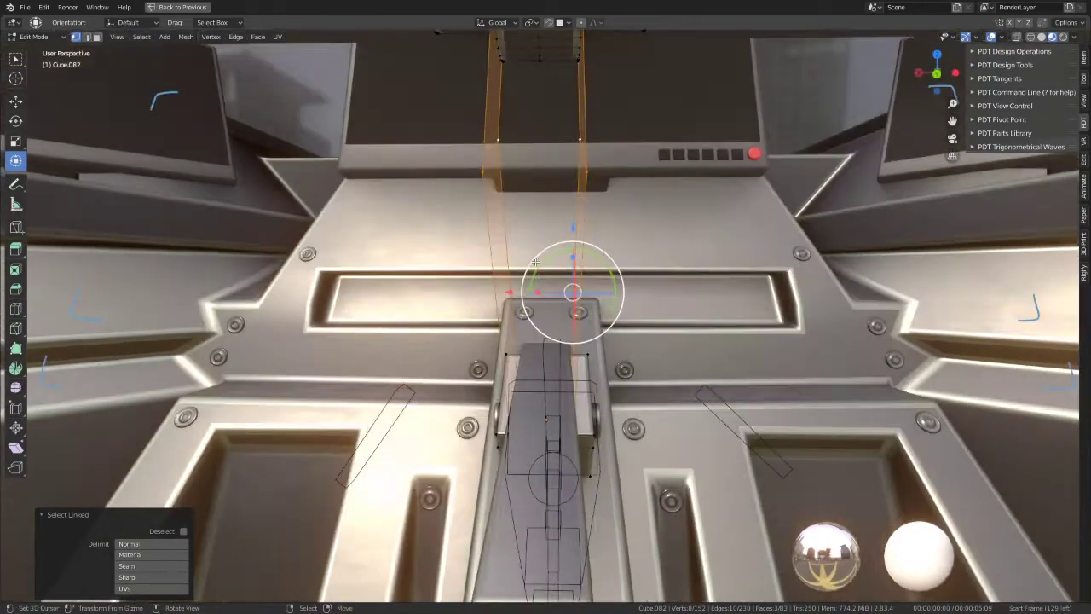
Step: Extrude the selected end faces and shift them 0.01624 along X to extend the arm
key("g")
key("x")
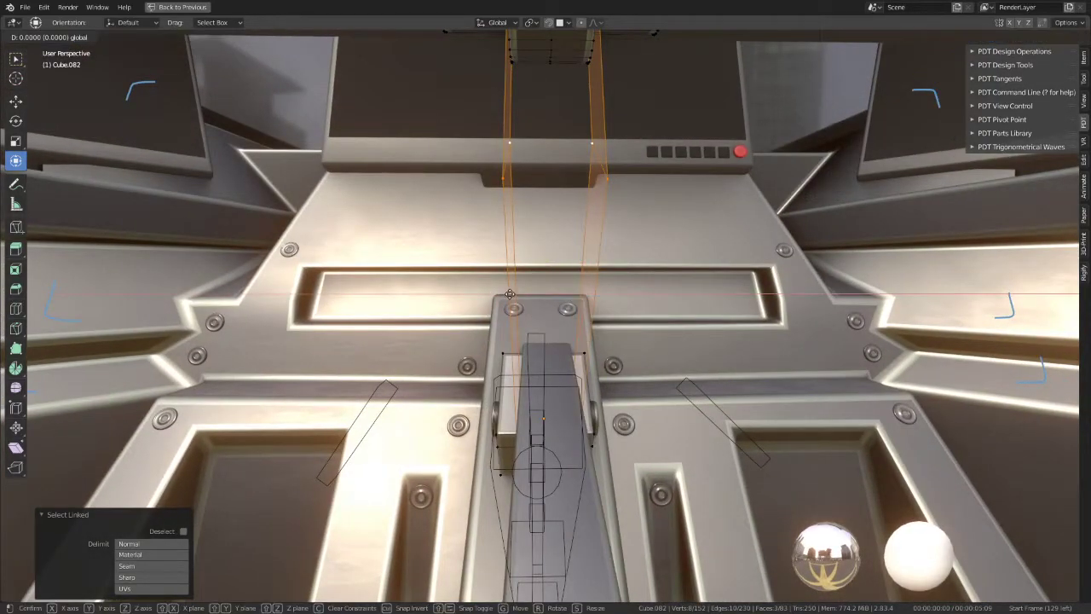
right_click(496, 294)
middle_click_drag(496, 294, 541, 240)
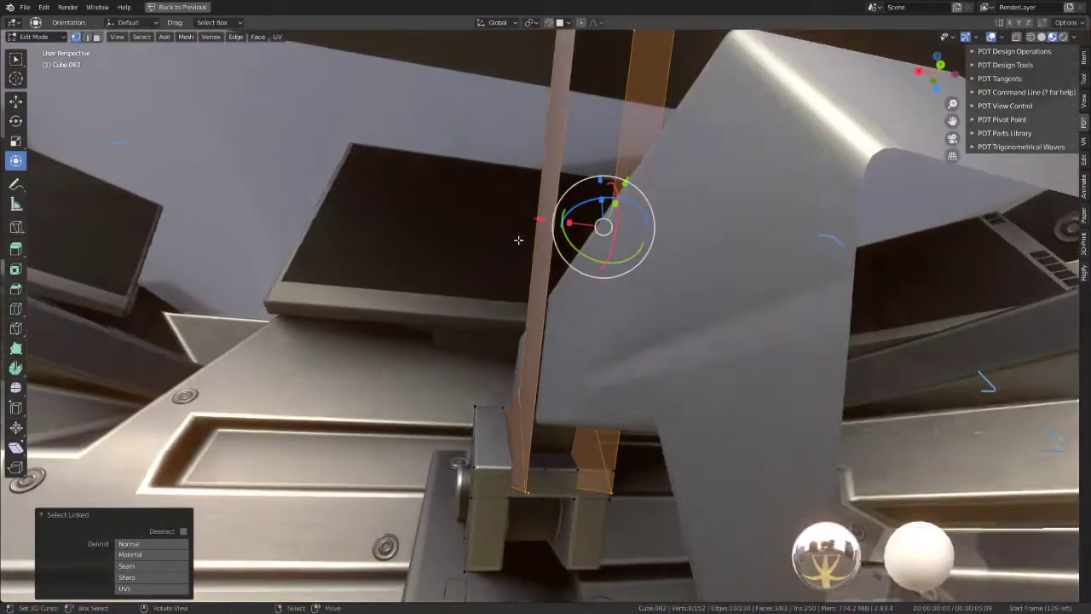
key("e")
right_click(543, 231)
key("g")
key("x")
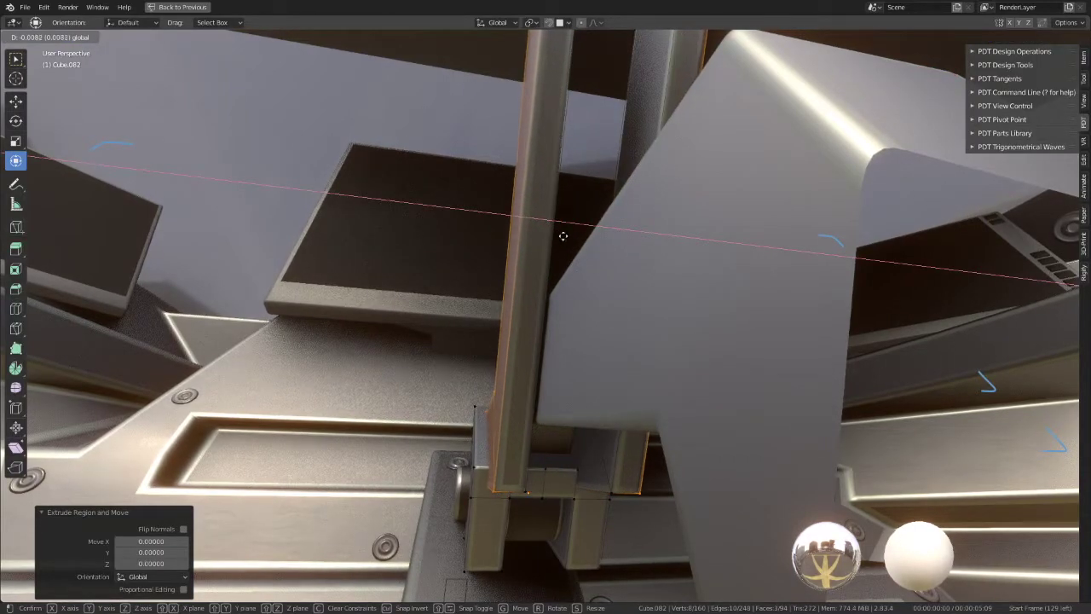
left_click(569, 236)
mouse_move(569, 236)
middle_mouse_down()
mouse_move(588, 279)
mouse_move(713, 309)
mouse_move(591, 352)
mouse_move(565, 260)
mouse_move(724, 268)
mouse_move(624, 305)
mouse_move(684, 294)
mouse_move(627, 279)
middle_mouse_up()
Step: Rotate bracket Cube.082 around global X to about -7.26°, discarding a trial 22° tilt
key("Tab")
left_click(626, 279)
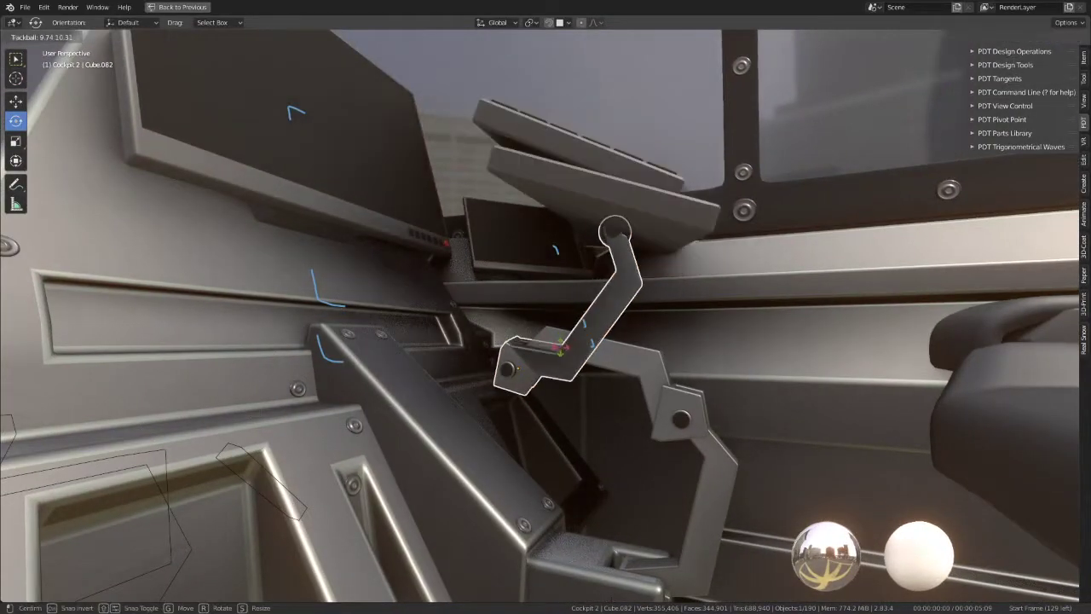
left_click_drag(550, 341, 555, 342)
mouse_move(556, 342)
middle_mouse_down()
mouse_move(584, 360)
mouse_move(587, 327)
mouse_move(539, 337)
mouse_move(538, 415)
mouse_move(495, 300)
middle_mouse_up()
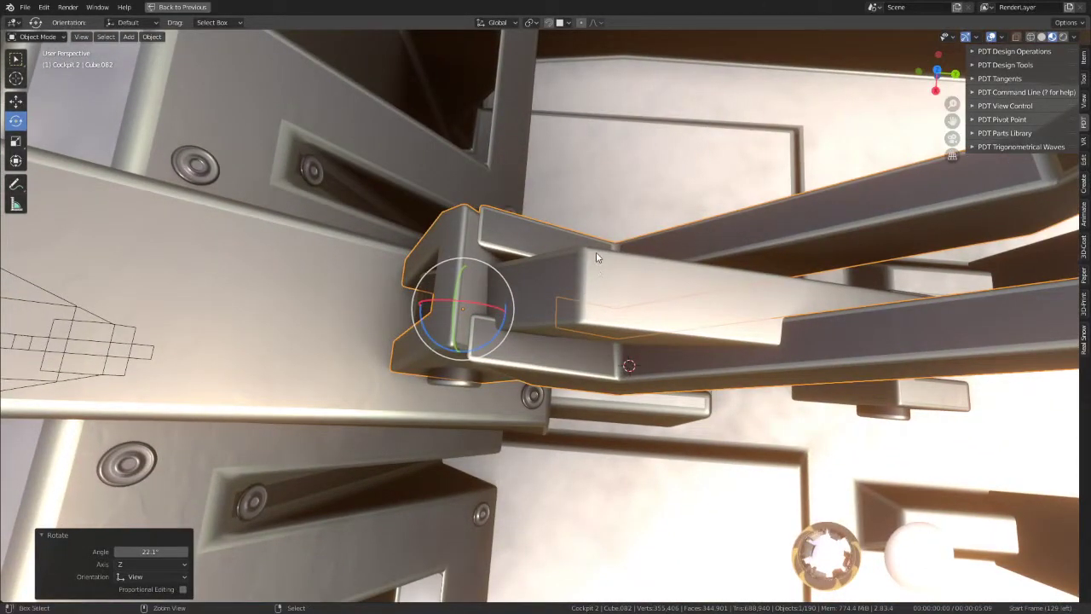
key("ctrl+z")
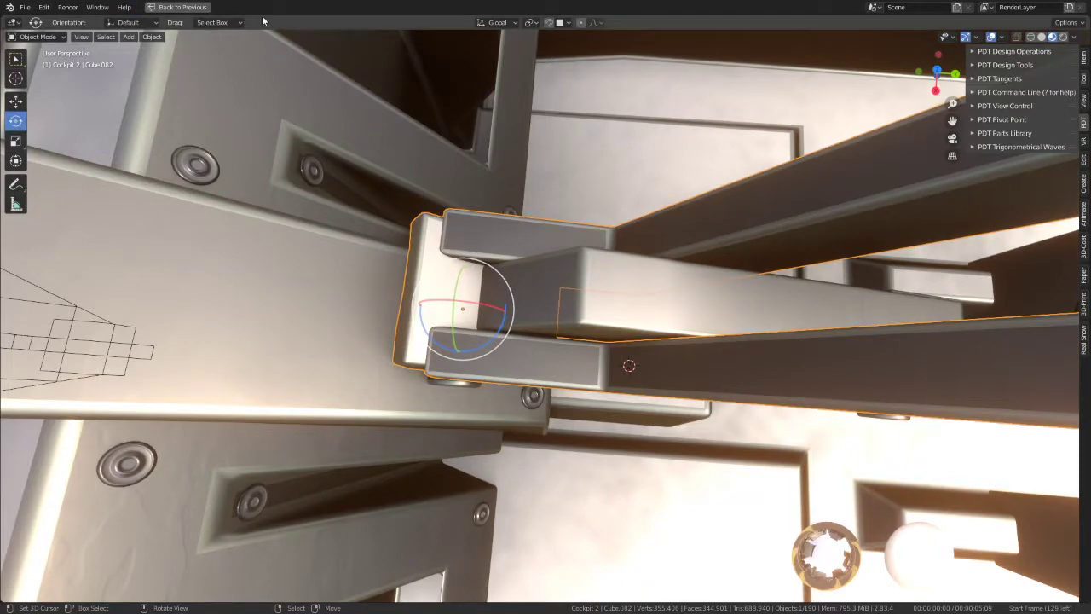
mouse_move(491, 311)
left_mouse_down()
mouse_move(552, 356)
mouse_move(433, 210)
mouse_move(605, 197)
mouse_move(769, 363)
mouse_move(769, 336)
left_mouse_up()
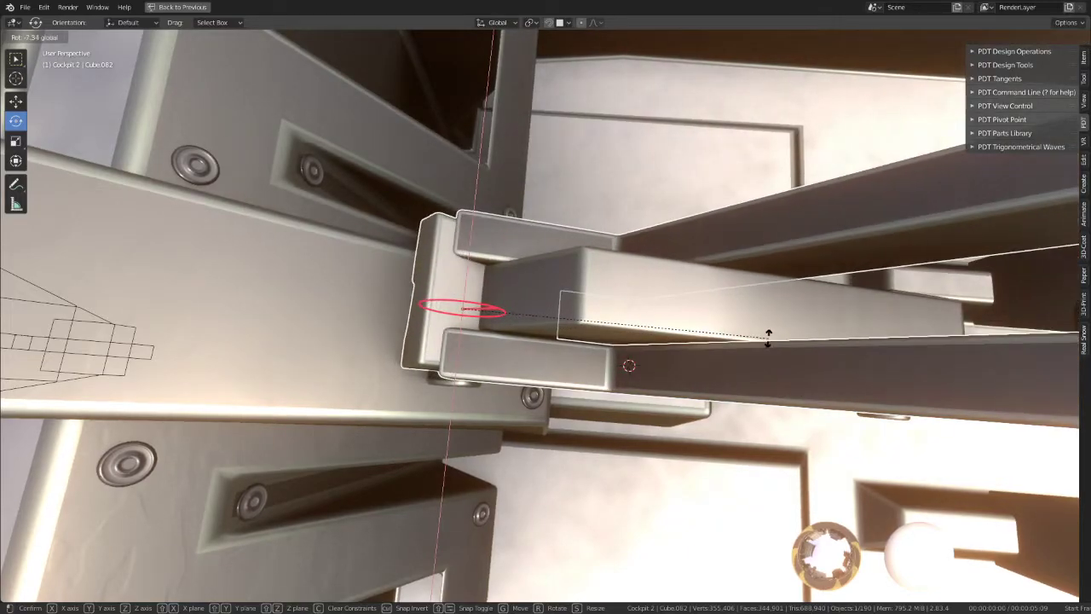
left_click(769, 335)
mouse_move(768, 336)
middle_mouse_down()
mouse_move(720, 215)
mouse_move(647, 236)
middle_mouse_up()
mouse_move(476, 273)
middle_mouse_down()
mouse_move(491, 194)
mouse_move(543, 296)
middle_mouse_up()
Step: Edit Cube.082, select its joint corner, and set Transform Orientation to Normal
left_click(543, 297)
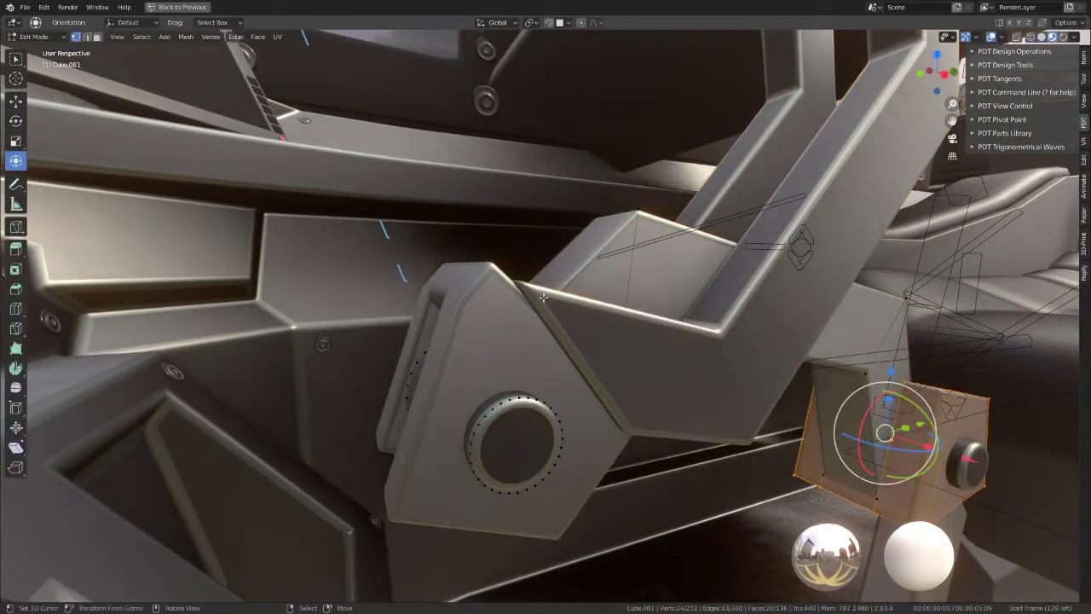
left_click(562, 318)
key("Tab")
left_click(522, 278)
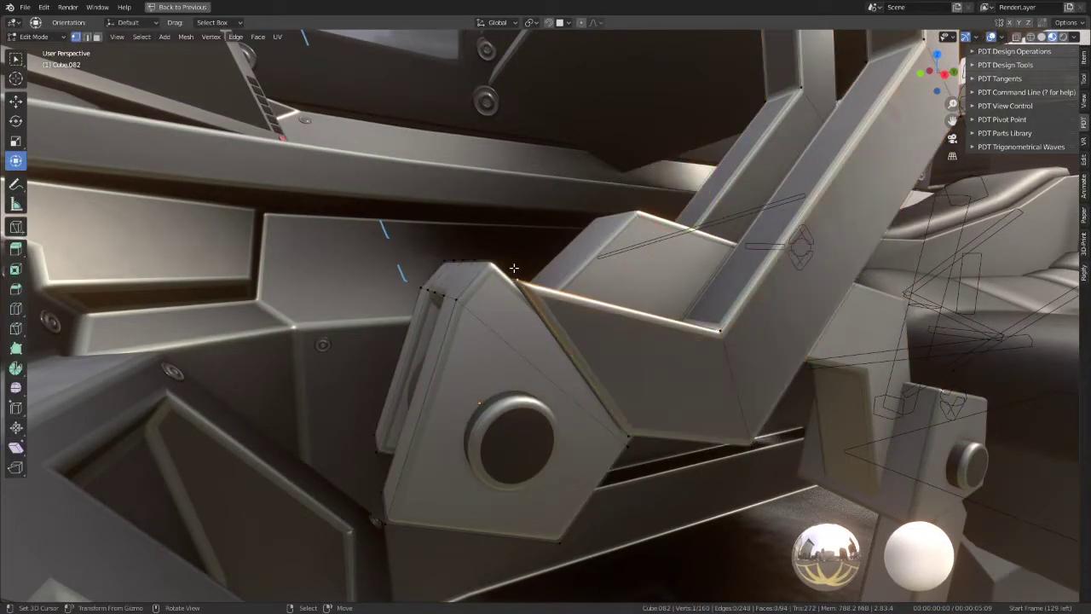
middle_click_drag(522, 278, 358, 153)
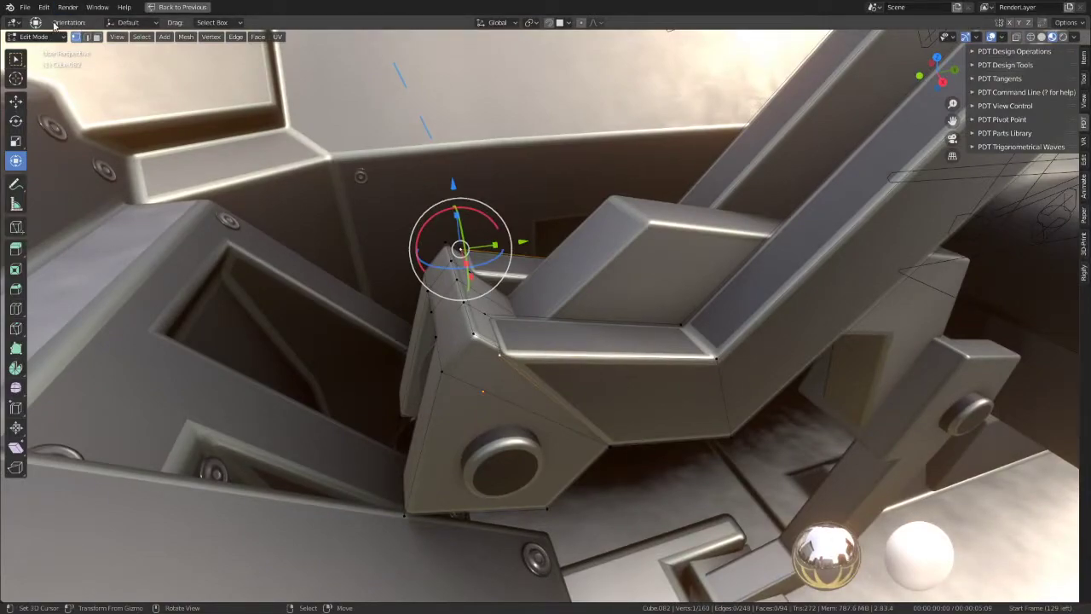
middle_click_drag(289, 146, 621, 302)
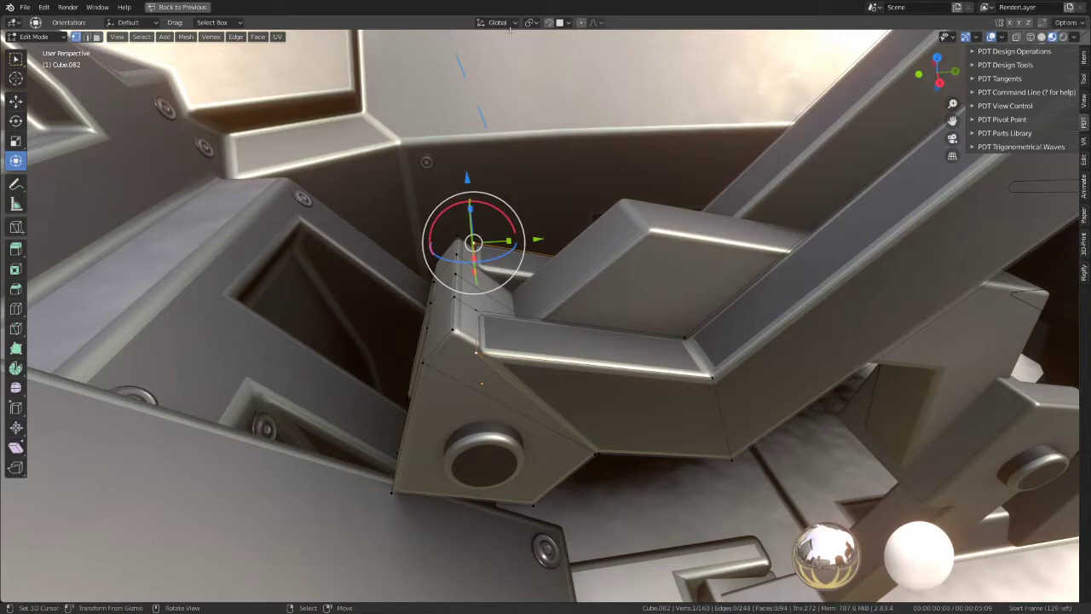
left_click(531, 22)
left_click(559, 24)
left_click(494, 23)
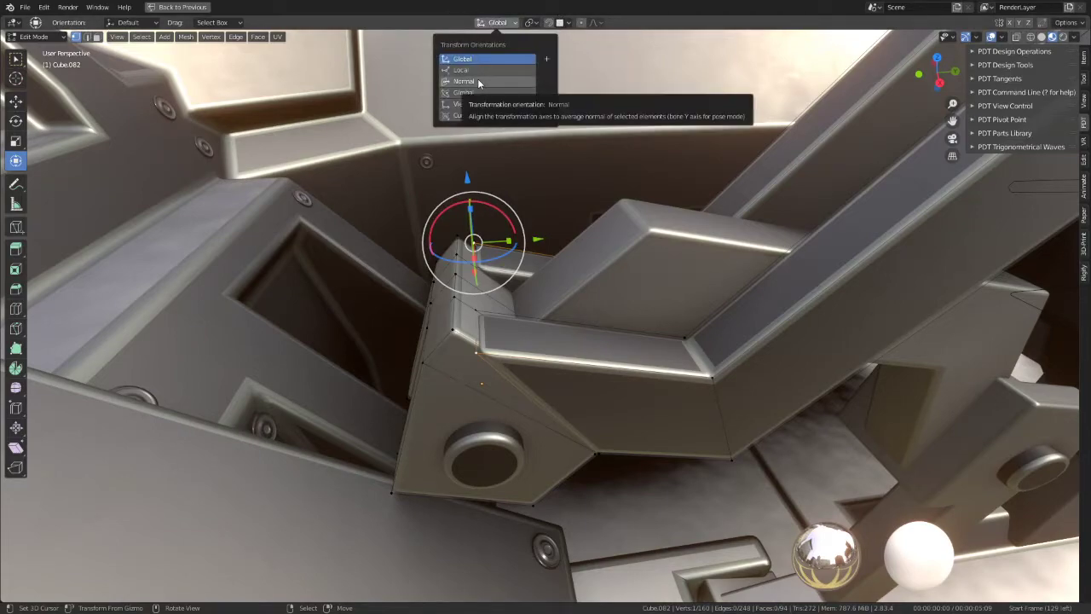
left_click(477, 80)
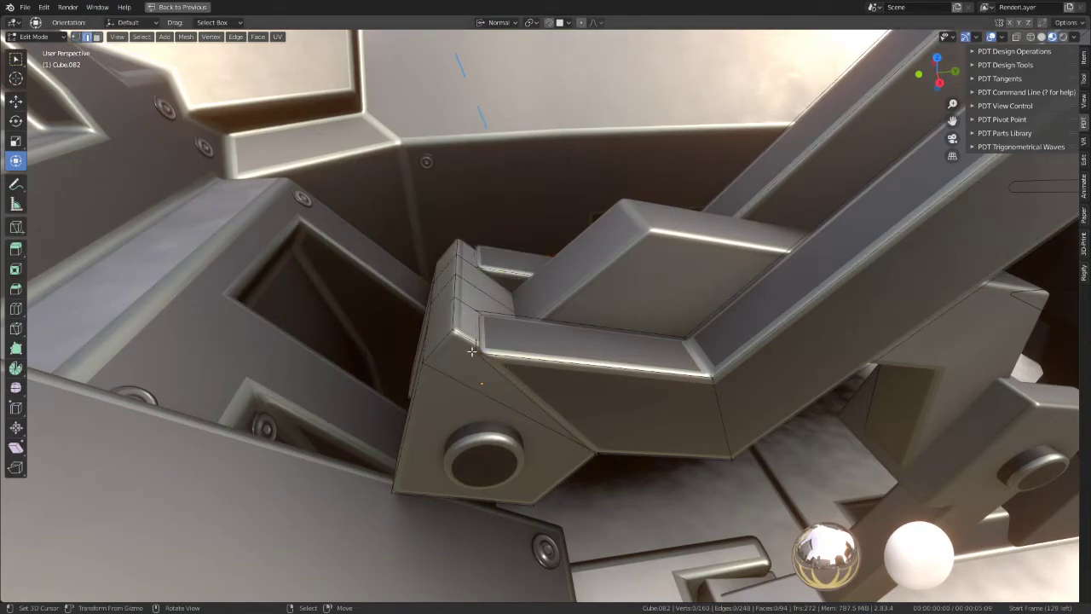
Step: Push the selected joint edge outward along its normal in two moves
mouse_move(477, 83)
middle_mouse_down()
mouse_move(658, 78)
mouse_move(683, 197)
middle_mouse_up()
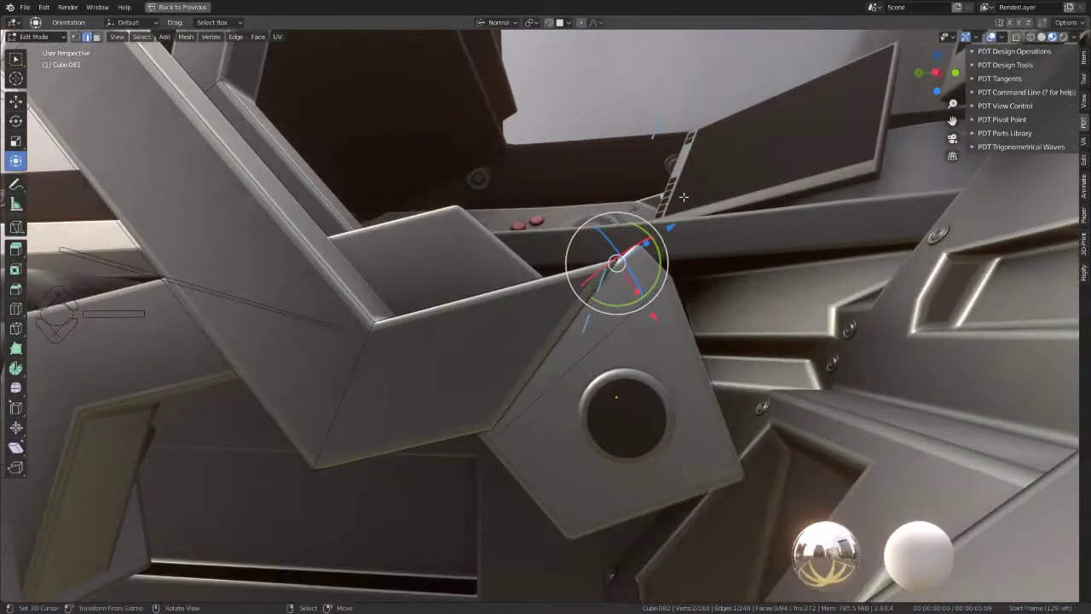
key("g")
key("z")
key("z")
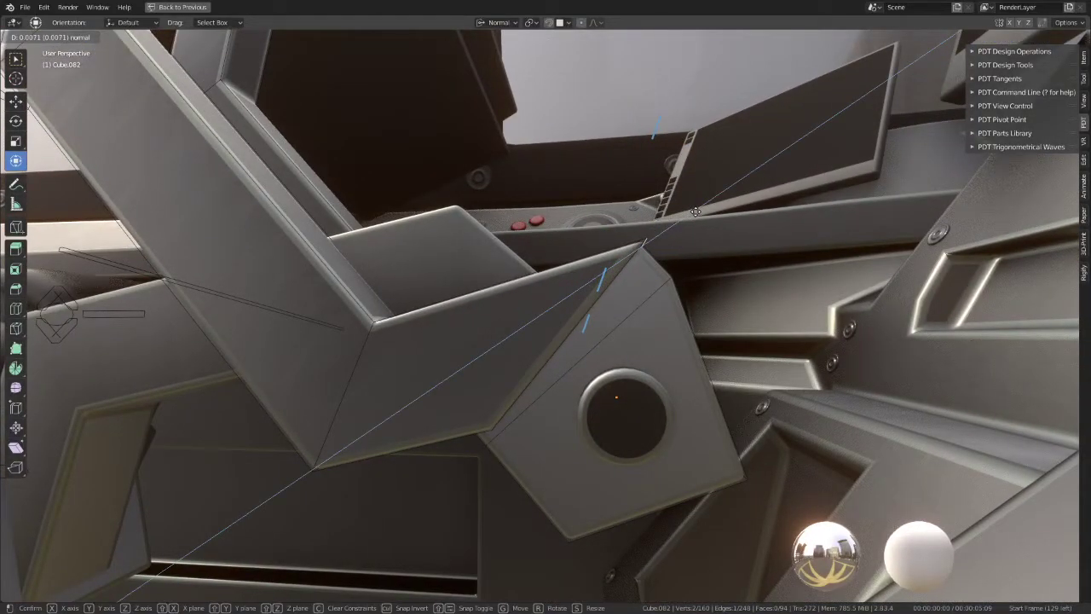
left_click(705, 209)
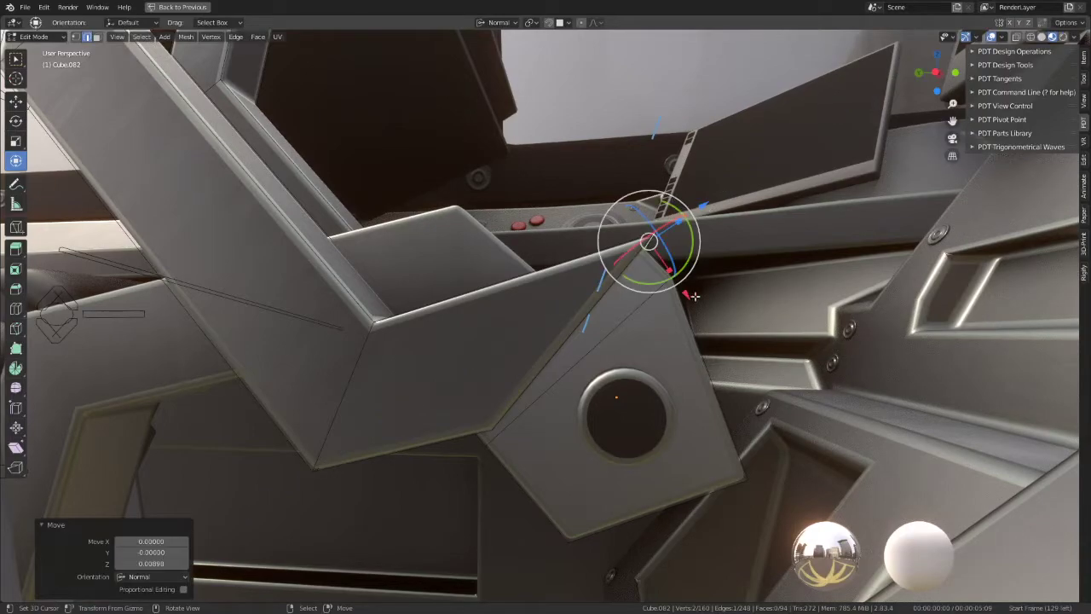
key("g")
key("z")
key("z")
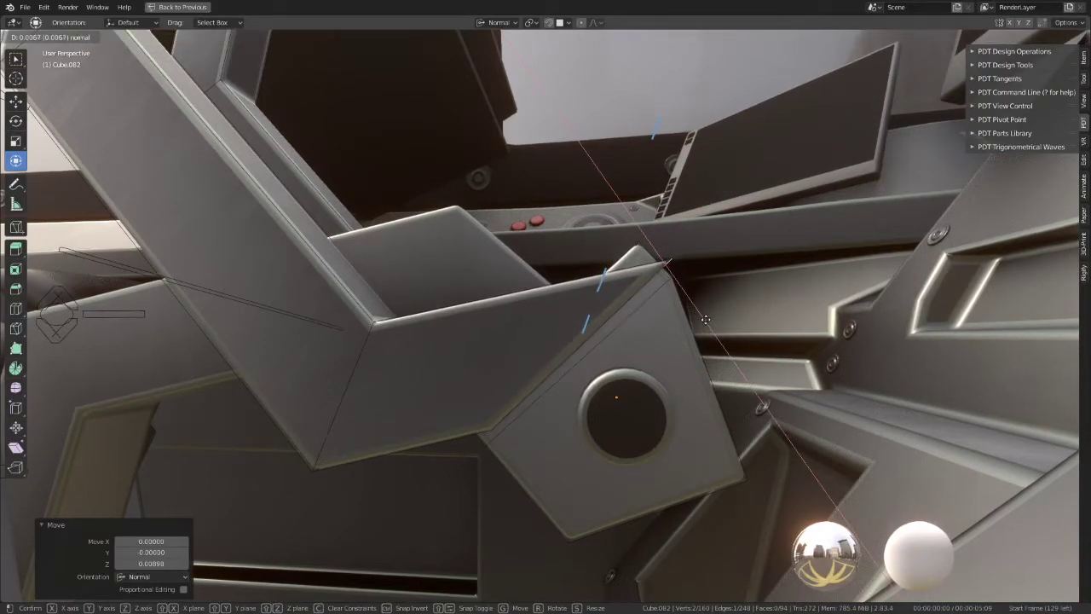
left_click(707, 320)
mouse_move(707, 319)
middle_mouse_down()
mouse_move(600, 317)
mouse_move(726, 282)
middle_mouse_up()
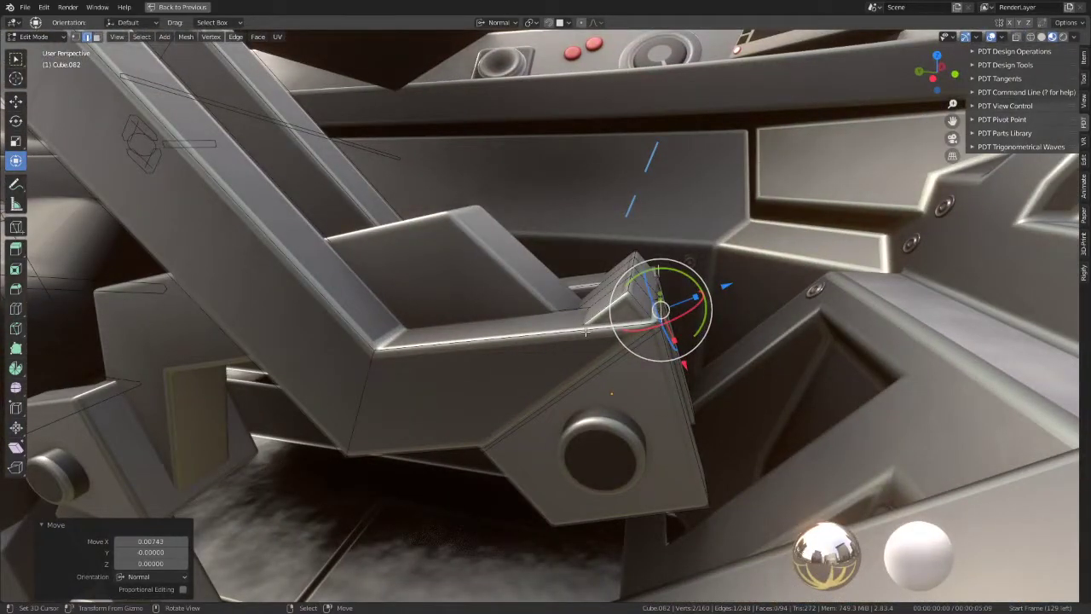
Step: Subdivide an edge at the joint corner and slide the new edge into position
left_click(583, 324)
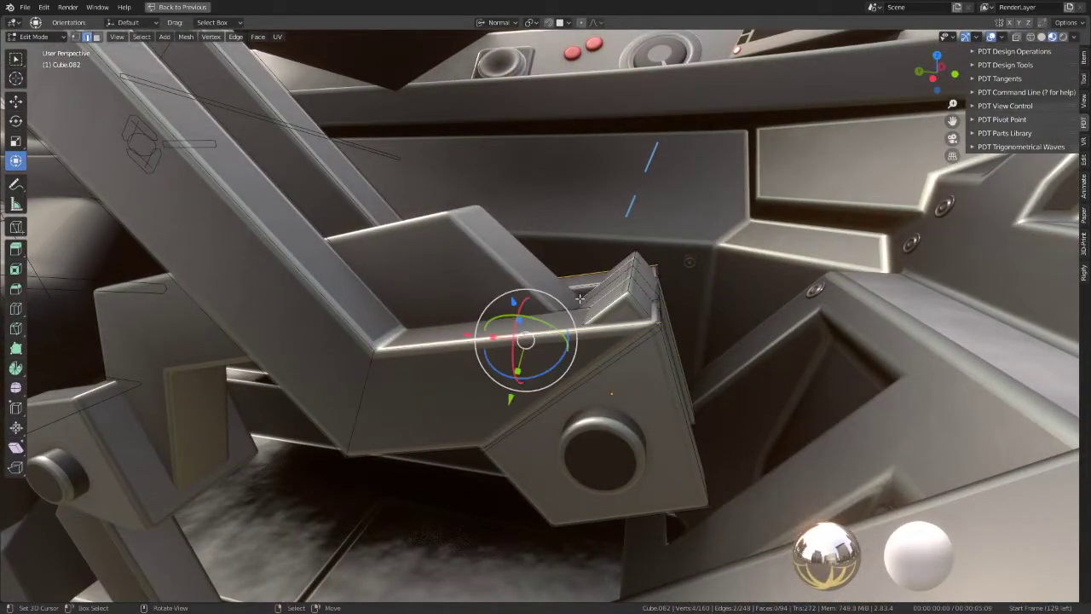
left_click(564, 306)
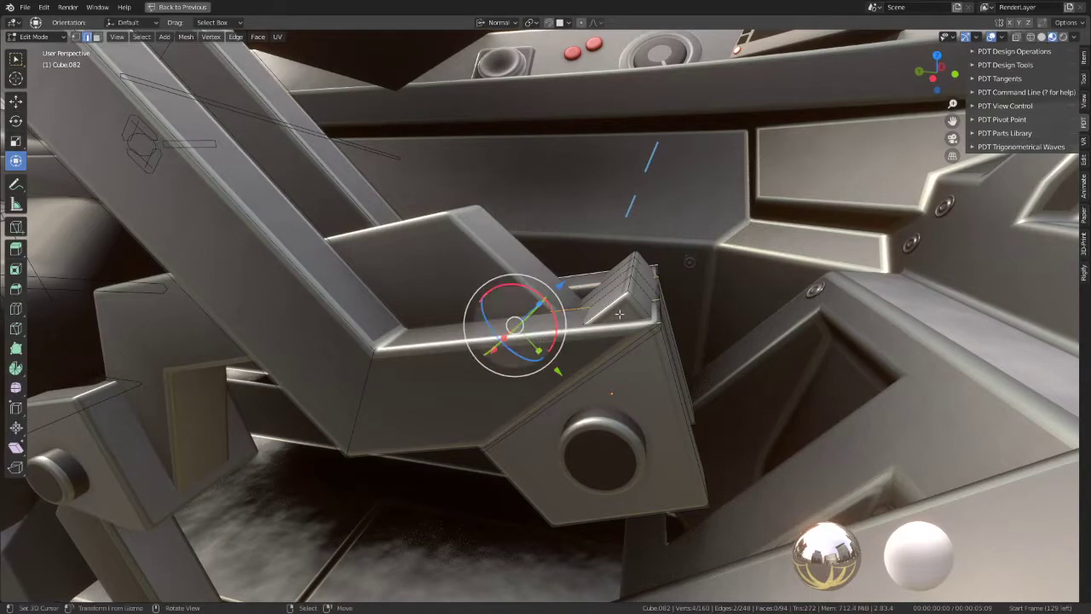
key("q")
left_click(721, 294)
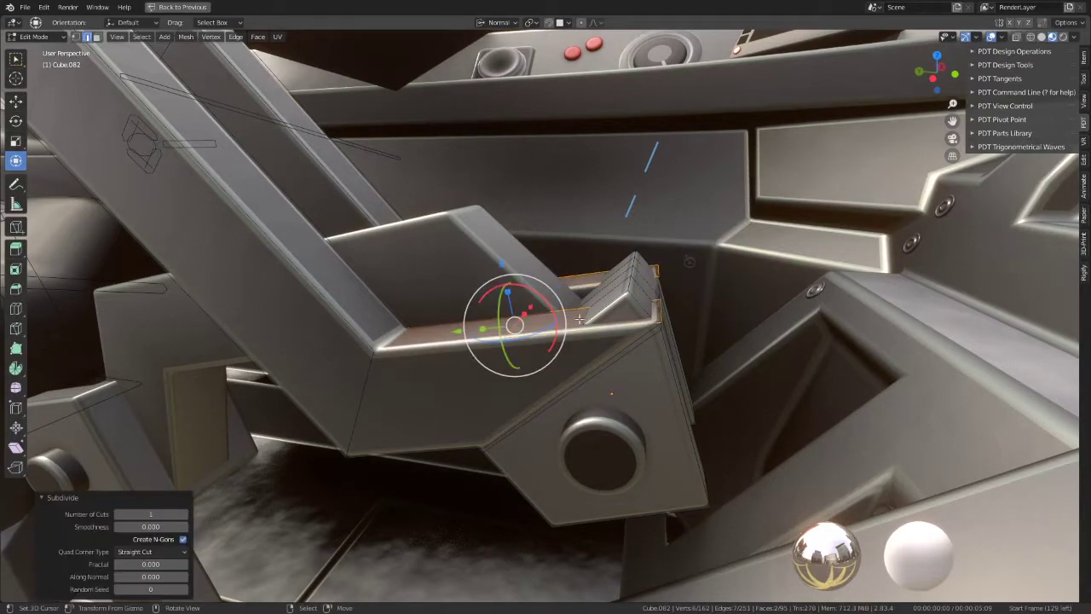
left_click(554, 286)
key("g")
key("g")
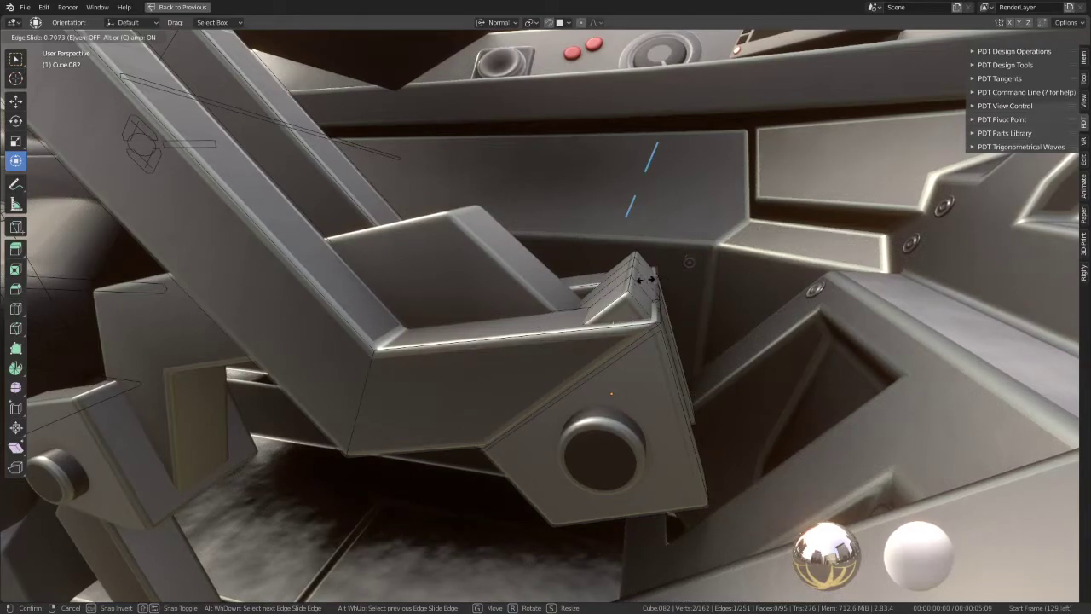
left_click(609, 279)
Step: Raise the edges about 0.0052 along the normal and nudge them along X to form the lip
key("g")
key("z")
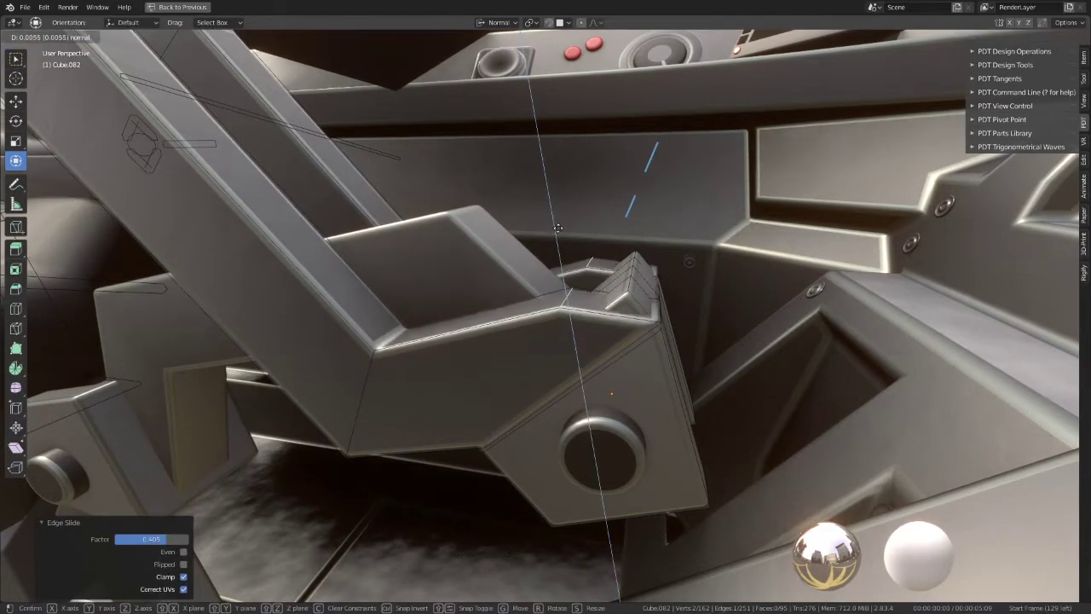
left_click(554, 197)
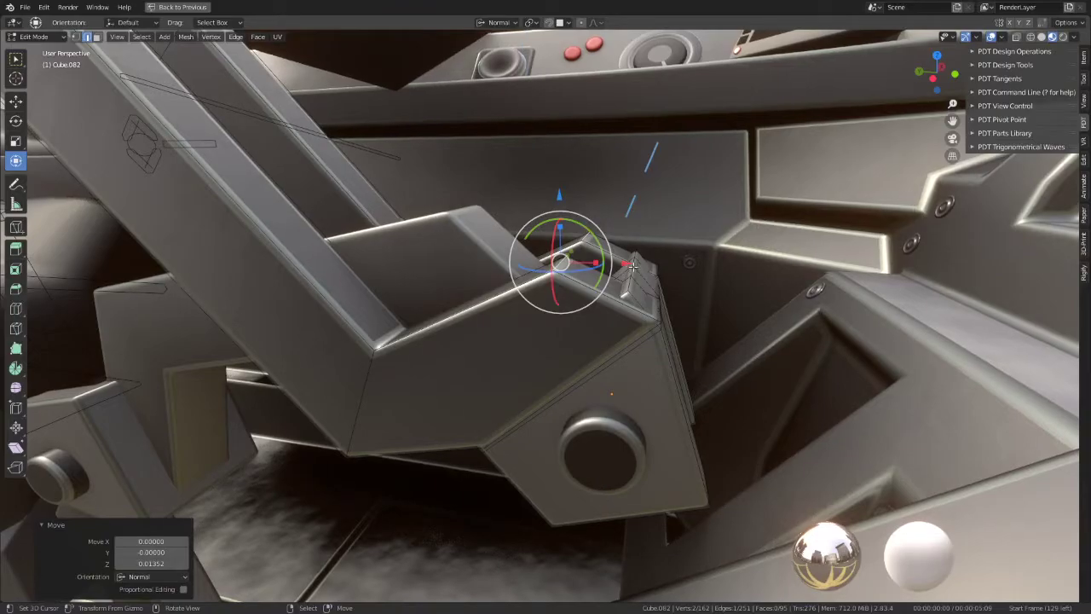
key("g")
key("x")
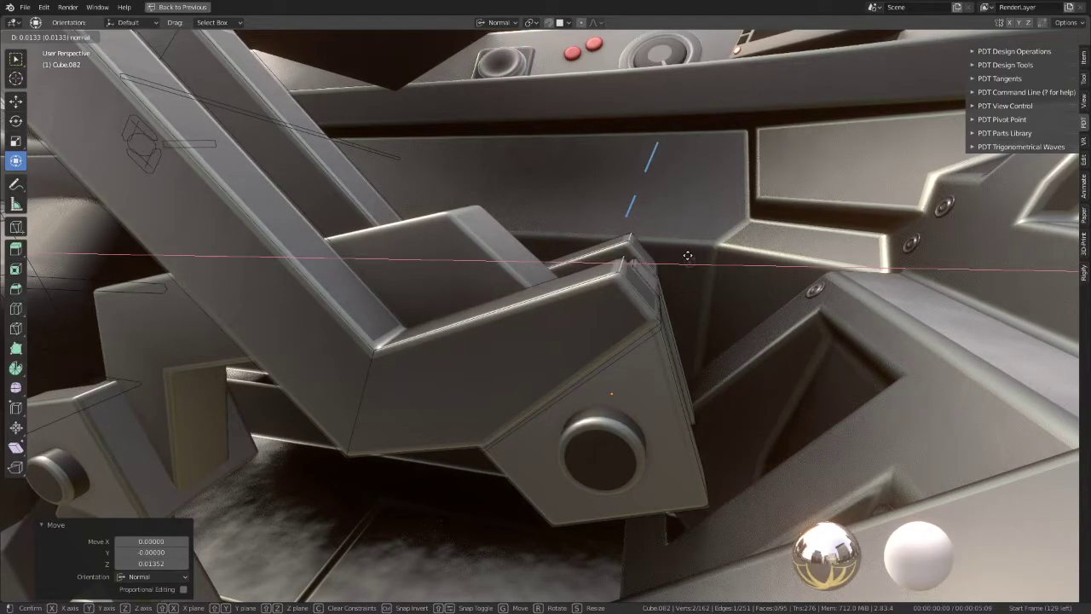
left_click(687, 256)
key("Tab")
mouse_move(711, 241)
middle_mouse_down()
mouse_move(559, 233)
mouse_move(501, 201)
mouse_move(616, 237)
middle_mouse_up()
key("Tab")
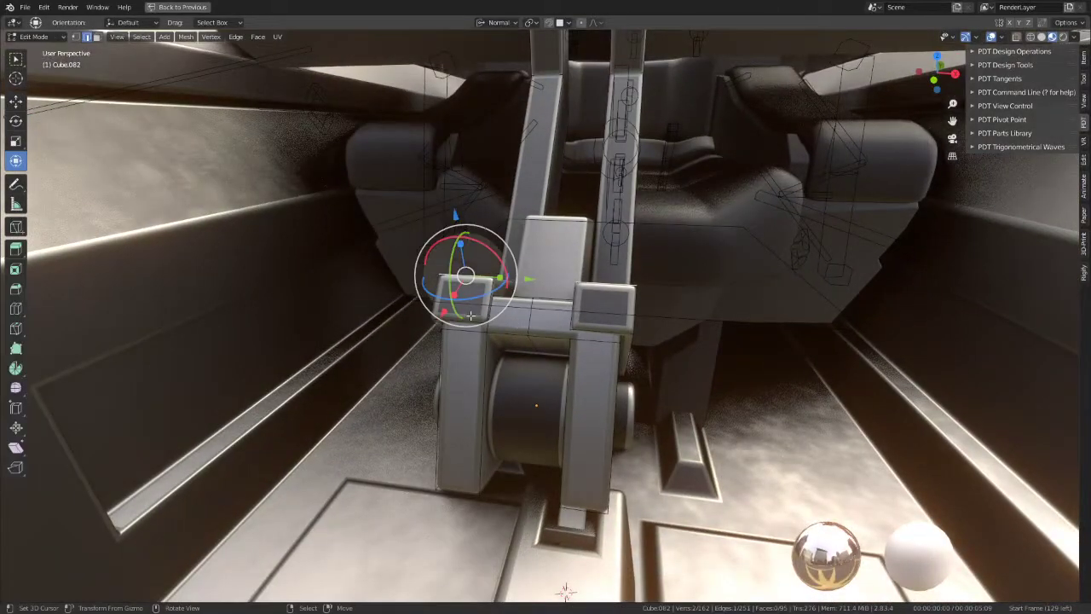
mouse_move(471, 315)
middle_mouse_down()
mouse_move(516, 316)
mouse_move(677, 244)
mouse_move(697, 277)
mouse_move(627, 276)
mouse_move(605, 318)
mouse_move(591, 267)
middle_mouse_up()
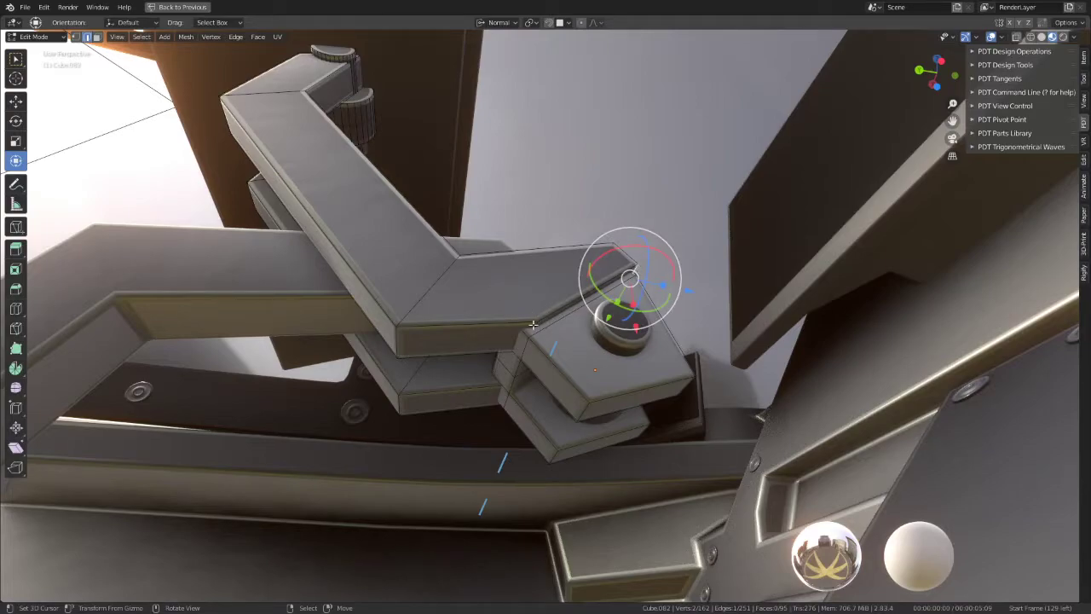
mouse_move(523, 329)
middle_mouse_down()
mouse_move(519, 341)
mouse_move(540, 302)
mouse_move(556, 334)
middle_mouse_up()
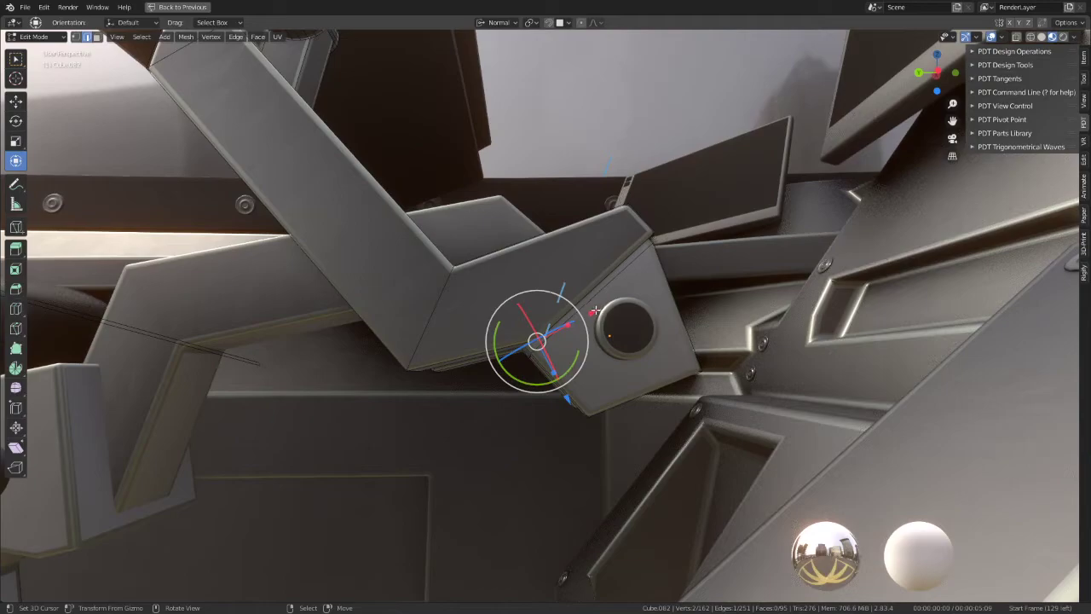
left_click_drag(593, 311, 579, 320)
Step: Cancel a trial move of the lever arm and reopen Cube.082's mesh at its elbow joint
key("Tab")
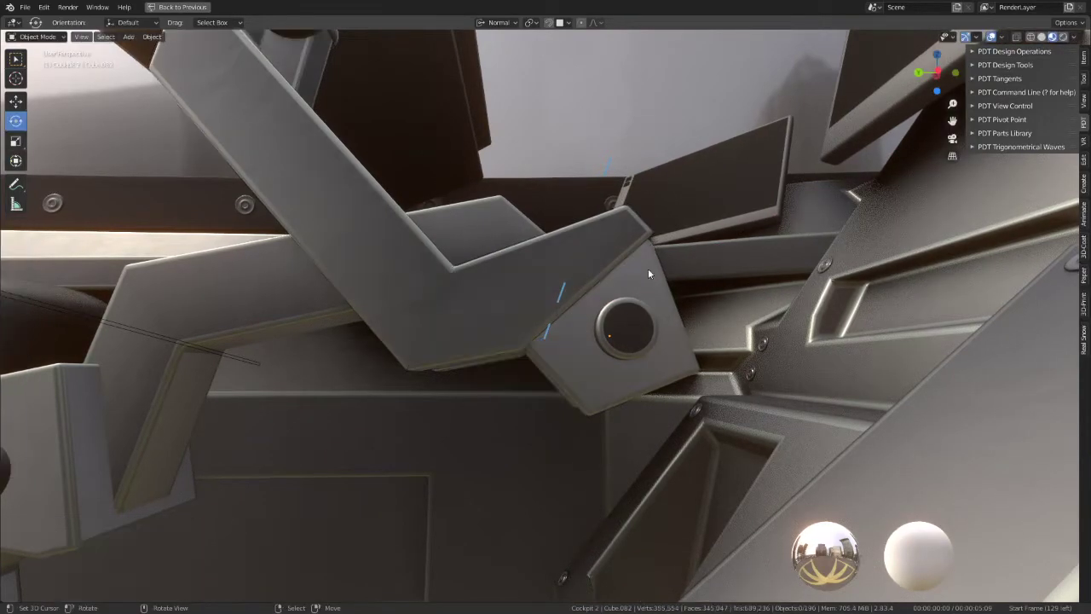
mouse_move(647, 267)
middle_mouse_down()
mouse_move(560, 302)
mouse_move(525, 189)
mouse_move(600, 245)
middle_mouse_up()
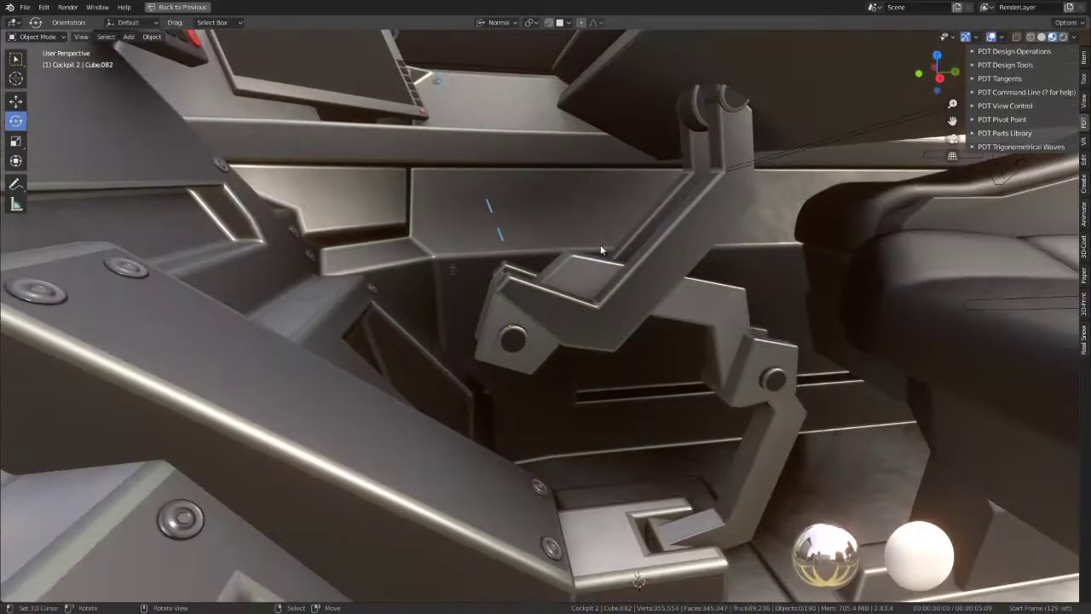
left_click(612, 264)
key("g")
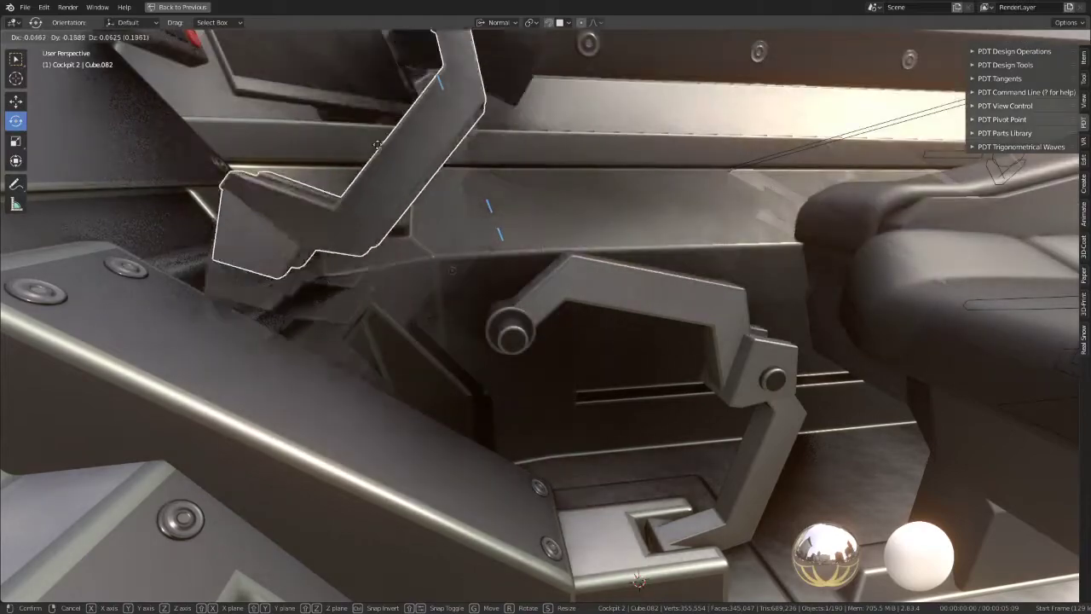
right_click(426, 39)
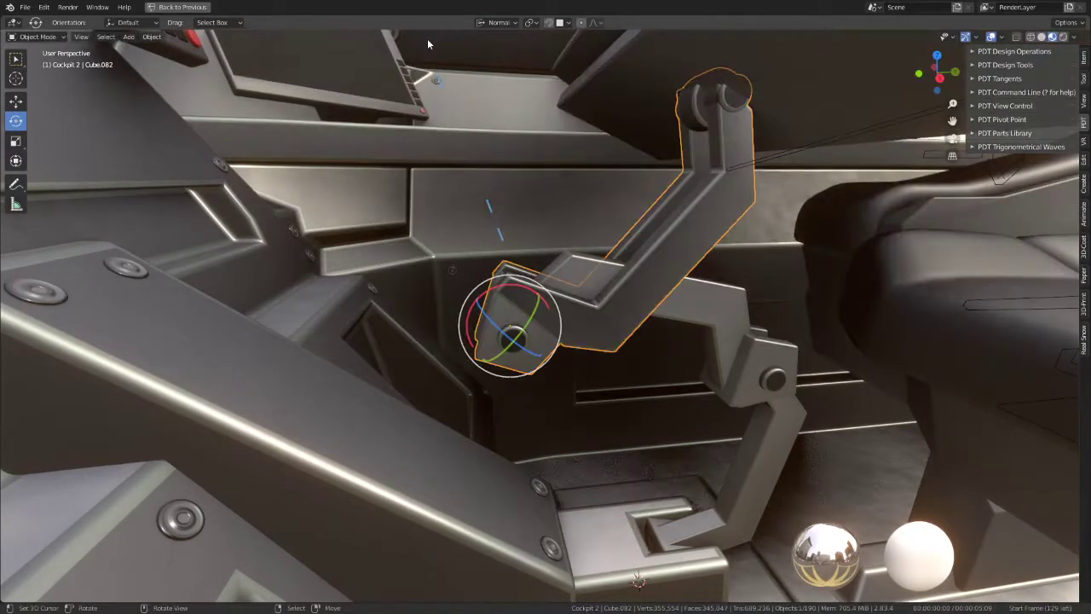
middle_click_drag(427, 38, 546, 174)
key("Tab")
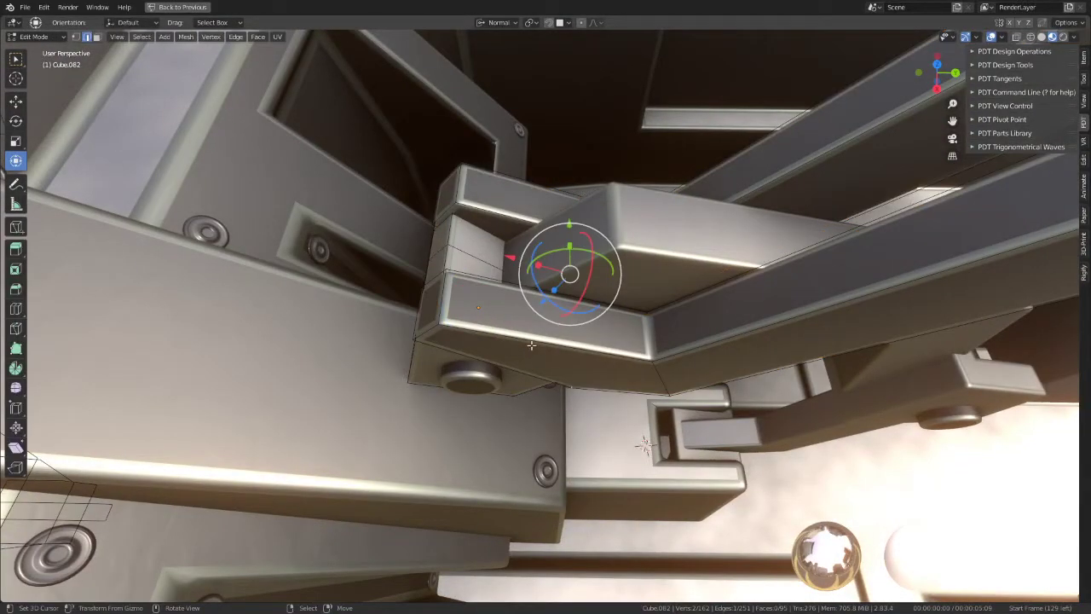
Step: Hide the connected part of the mesh and subdivide the joint block's selected faces
key("l")
key("h")
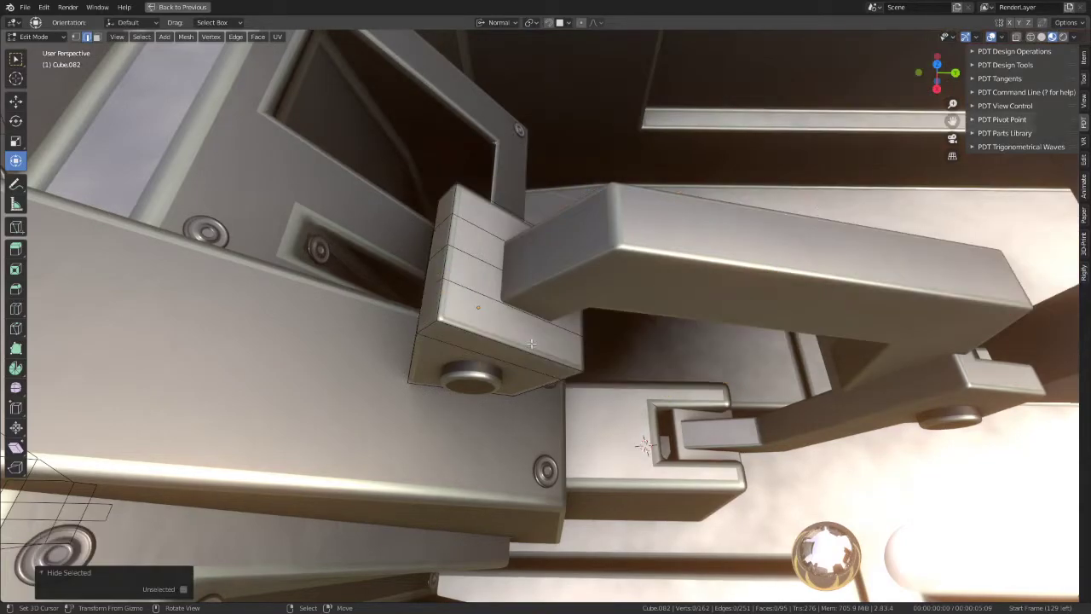
mouse_move(531, 344)
middle_mouse_down()
mouse_move(552, 234)
mouse_move(747, 287)
mouse_move(552, 279)
mouse_move(546, 294)
middle_mouse_up()
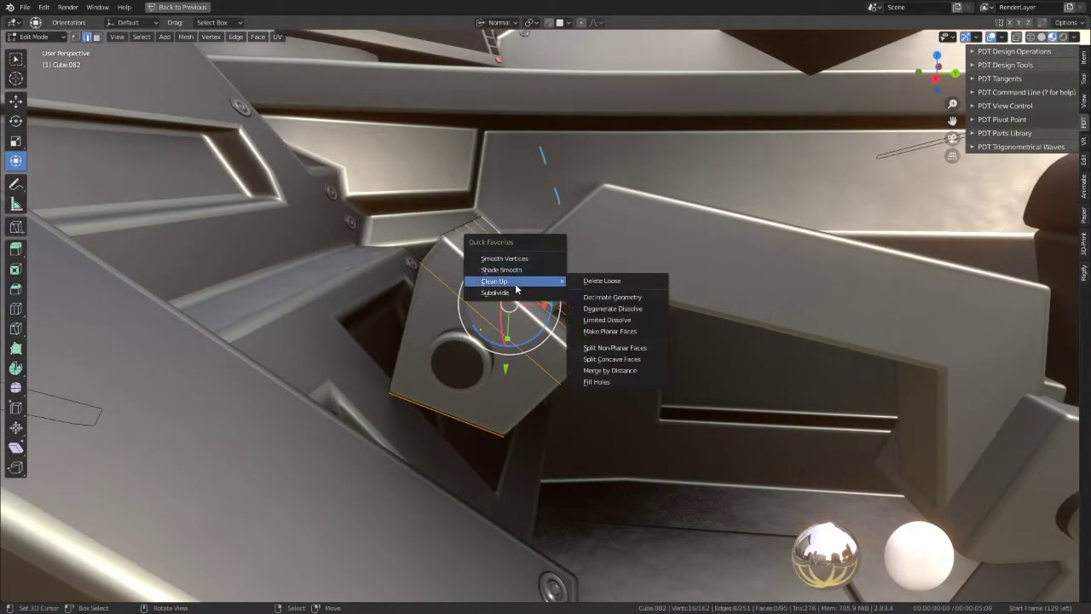
left_click(511, 292)
mouse_move(616, 333)
middle_mouse_down()
mouse_move(479, 284)
mouse_move(527, 172)
mouse_move(602, 397)
middle_mouse_up()
Step: Slide two edge loops close to the corners of the joint block
left_click(515, 294, "alt")
key("g")
key("g")
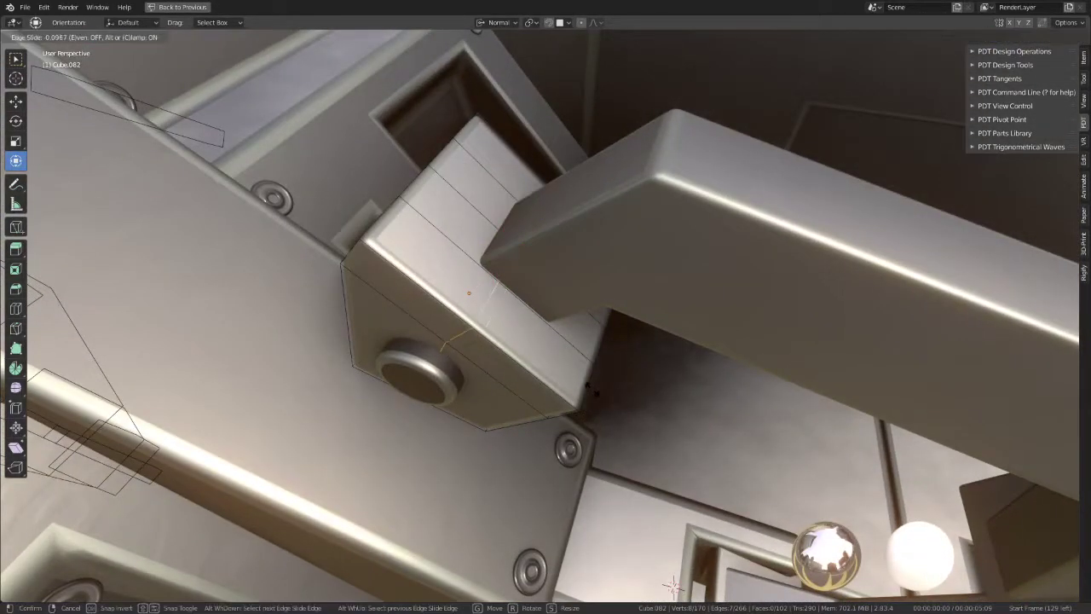
left_click(549, 351)
mouse_move(542, 332)
middle_mouse_down()
mouse_move(606, 274)
mouse_move(583, 279)
middle_mouse_up()
key("g")
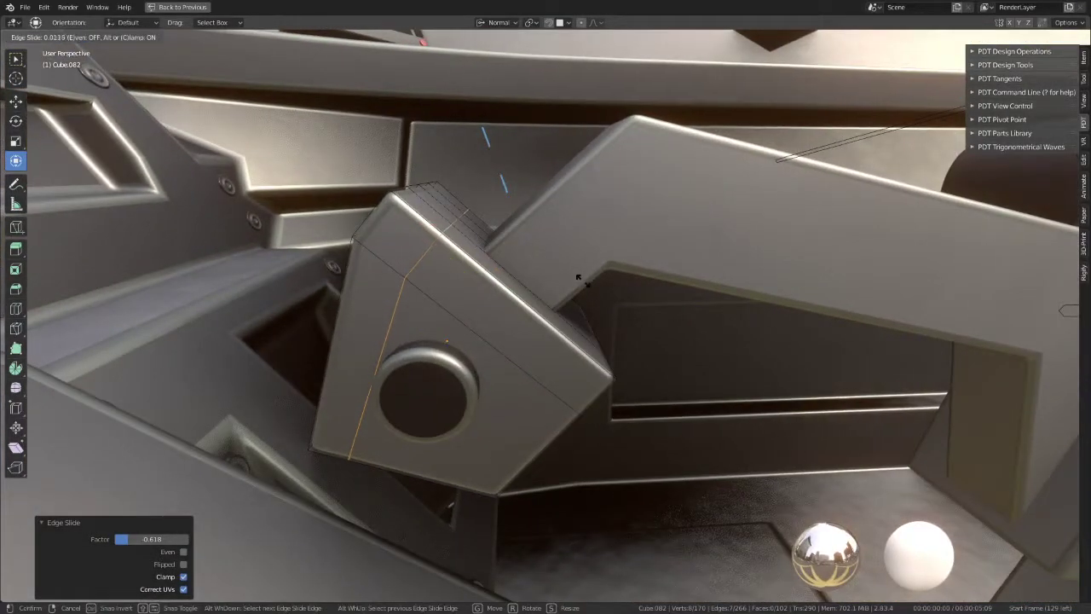
left_click(581, 281)
middle_click_drag(580, 280, 561, 297)
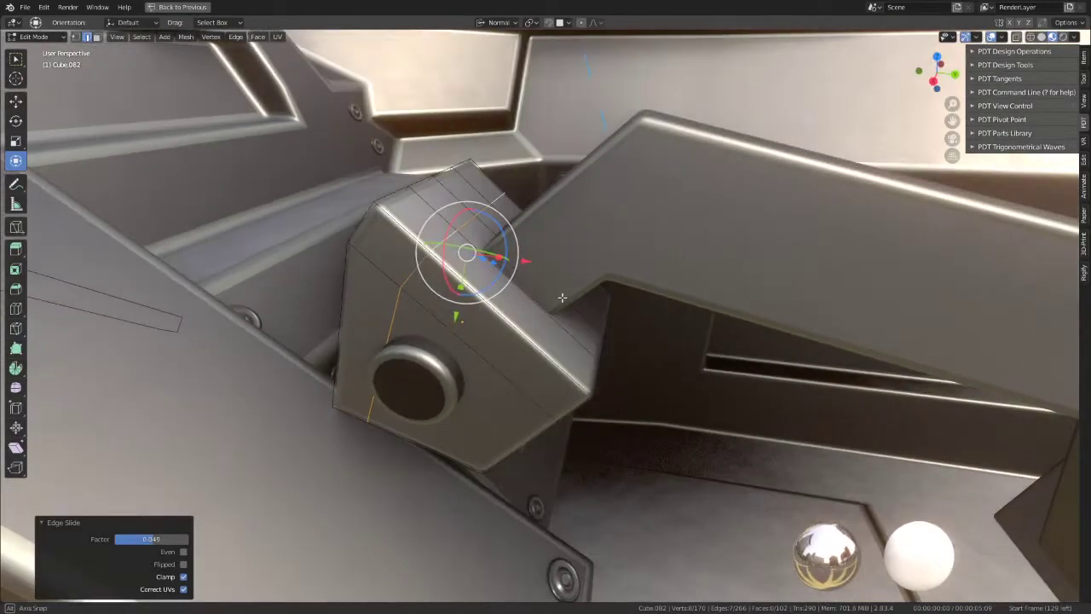
Step: Delete stray vertices from the joint block, then select one of its edges
left_click(76, 37)
mouse_move(597, 281)
middle_mouse_down()
mouse_move(616, 304)
mouse_move(609, 349)
mouse_move(597, 303)
mouse_move(583, 320)
middle_mouse_up()
left_click(609, 349)
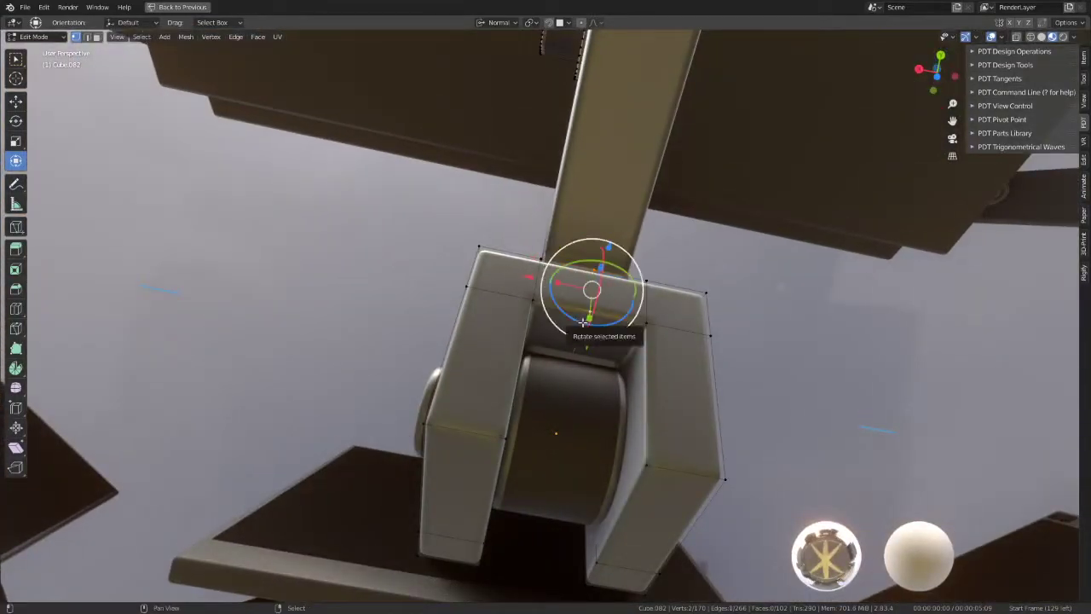
key("x")
left_click(649, 282)
mouse_move(649, 282)
middle_mouse_down()
mouse_move(628, 302)
mouse_move(628, 361)
mouse_move(580, 380)
mouse_move(750, 304)
mouse_move(769, 318)
mouse_move(228, 152)
middle_mouse_up()
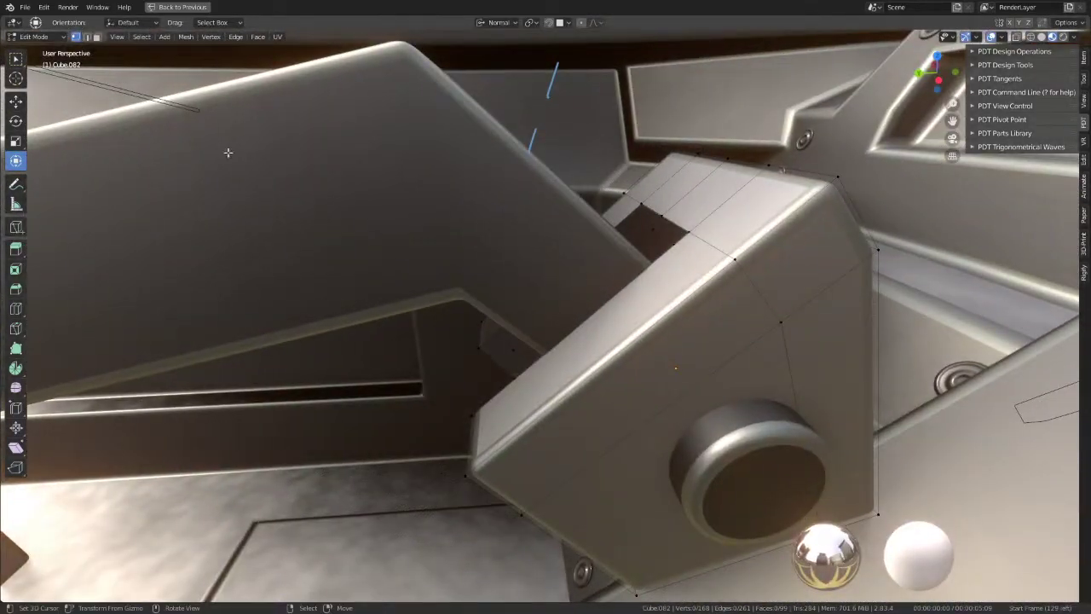
left_click(86, 37)
mouse_move(392, 170)
middle_mouse_down()
mouse_move(694, 249)
mouse_move(616, 227)
mouse_move(645, 236)
mouse_move(692, 177)
middle_mouse_up()
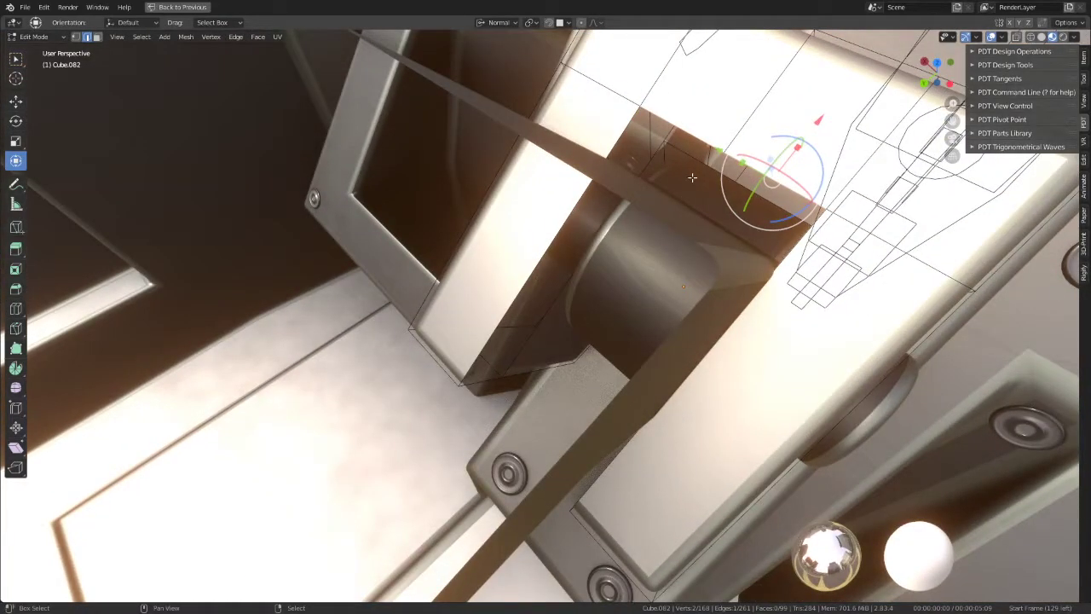
left_click(642, 154)
Step: Return to Object Mode and select the lower lever arm Cube.079
key("Tab")
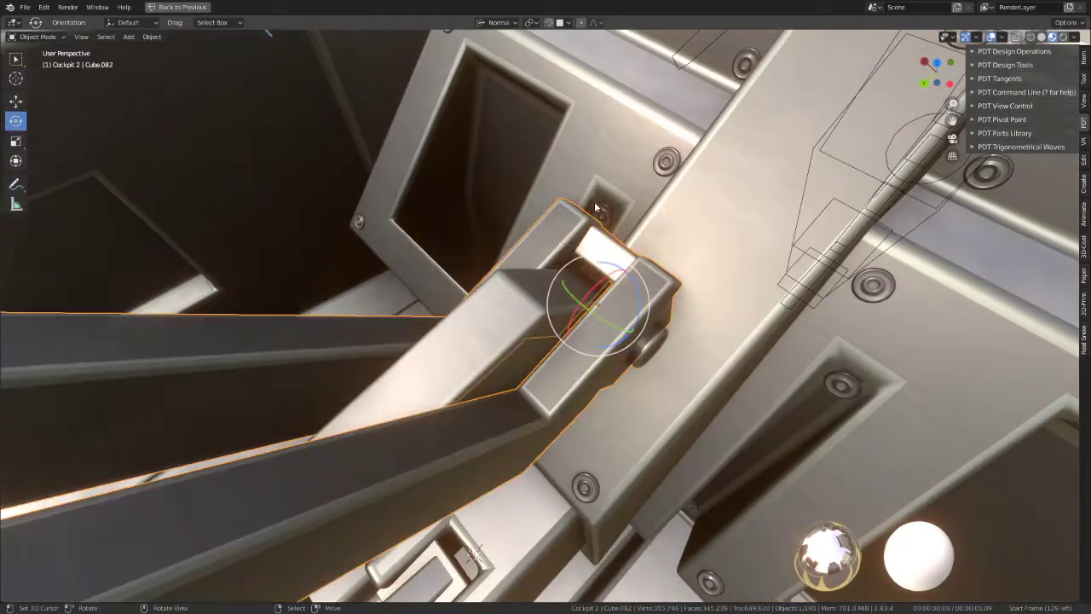
mouse_move(633, 141)
middle_mouse_down()
mouse_move(628, 235)
mouse_move(694, 196)
mouse_move(698, 179)
mouse_move(772, 266)
mouse_move(758, 277)
mouse_move(639, 210)
middle_mouse_up()
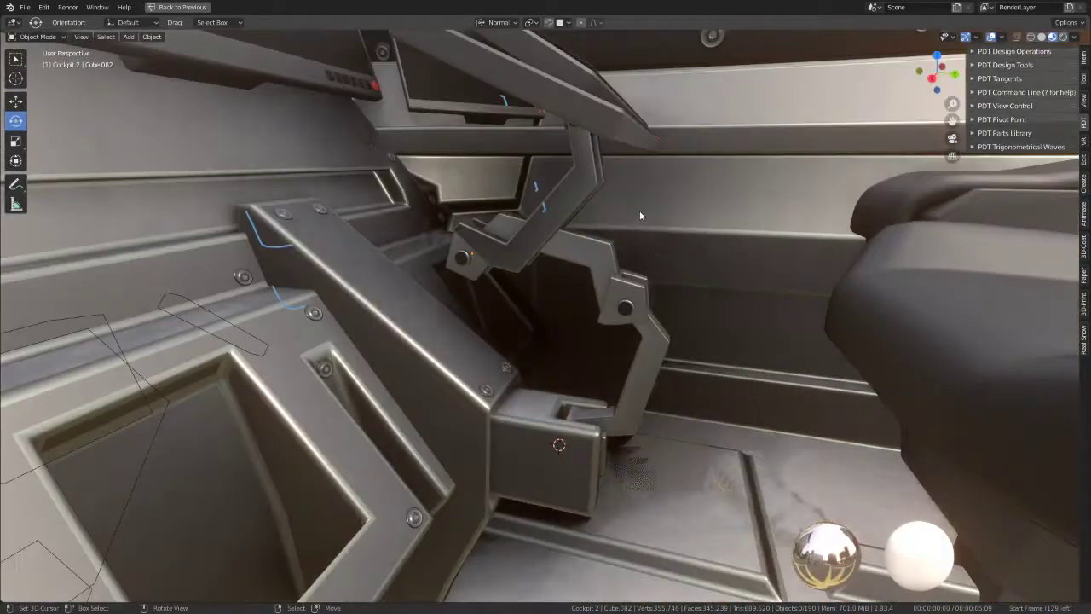
left_click(601, 258)
mouse_move(609, 254)
middle_mouse_down()
mouse_move(620, 281)
mouse_move(632, 262)
middle_mouse_up()
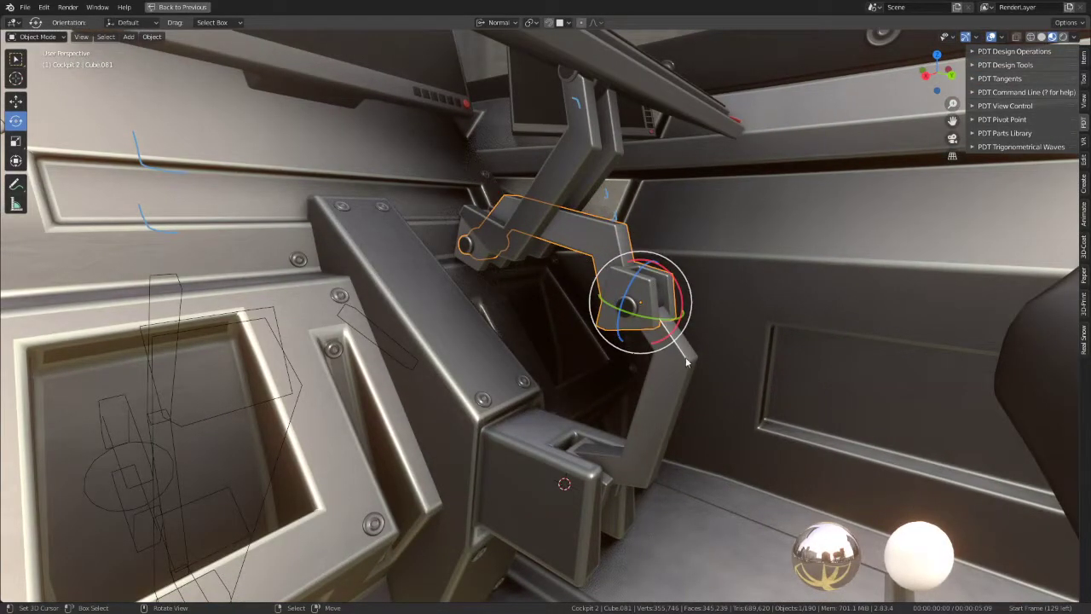
Step: Rotate the lower lever arm to a new angle in Right Orthographic view
middle_click_drag(619, 474, 597, 477)
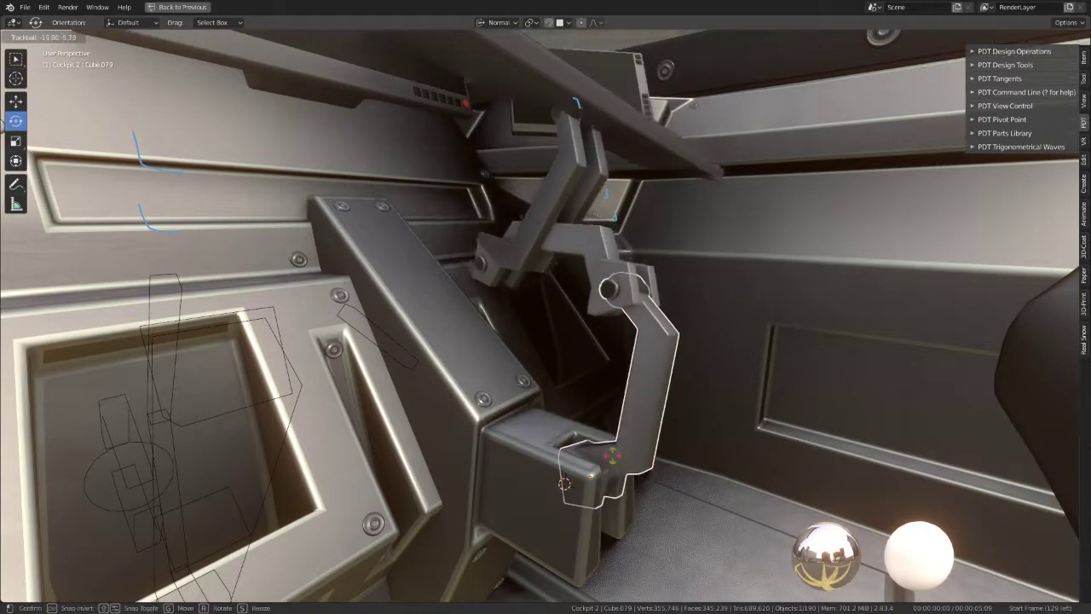
left_click_drag(620, 467, 610, 456)
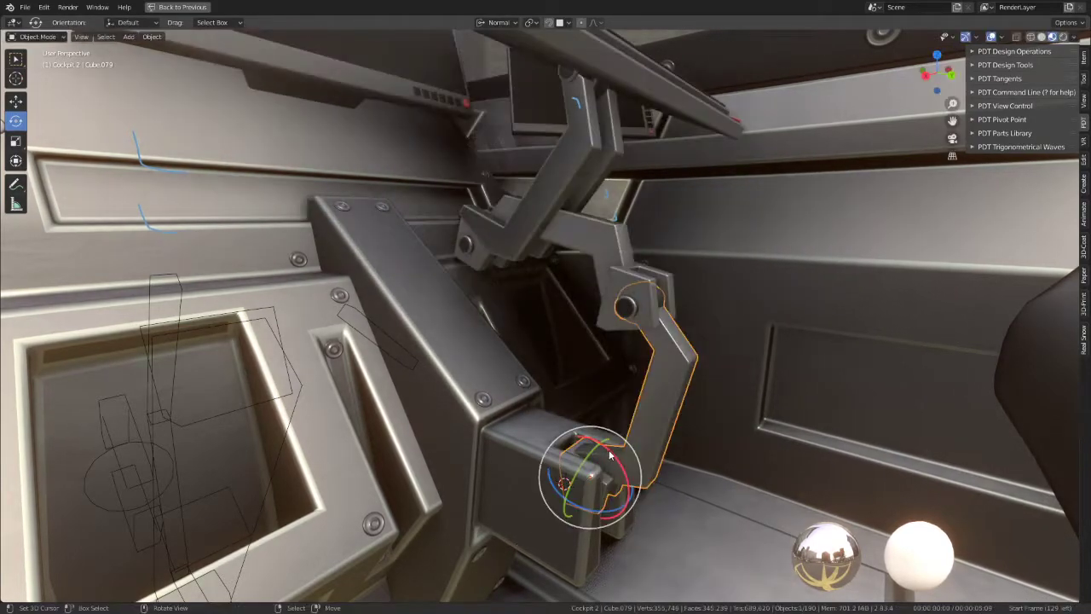
key("KP_3")
key("r")
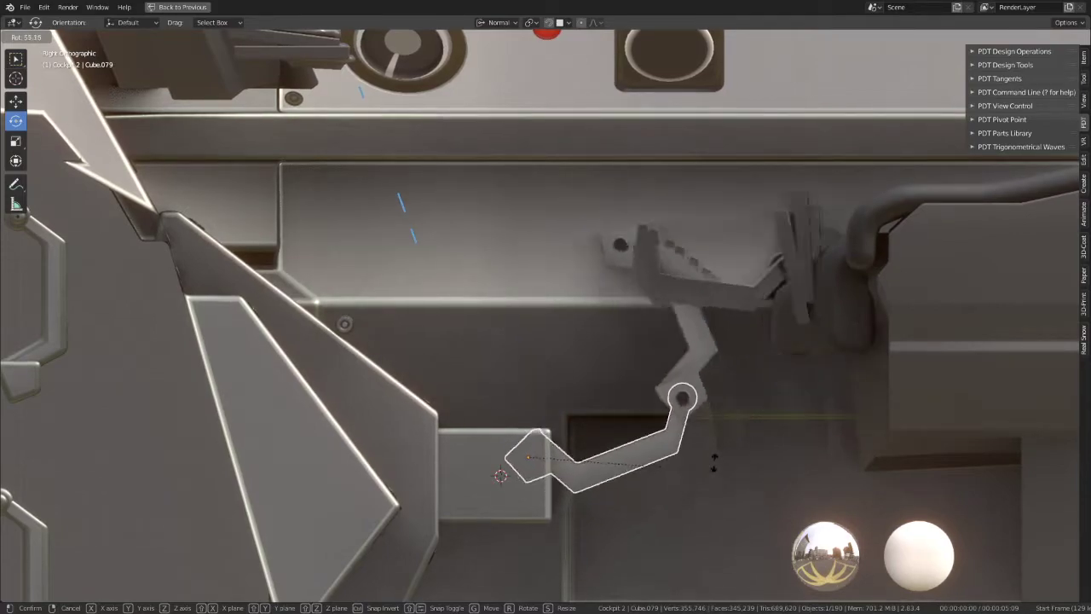
left_click(724, 249)
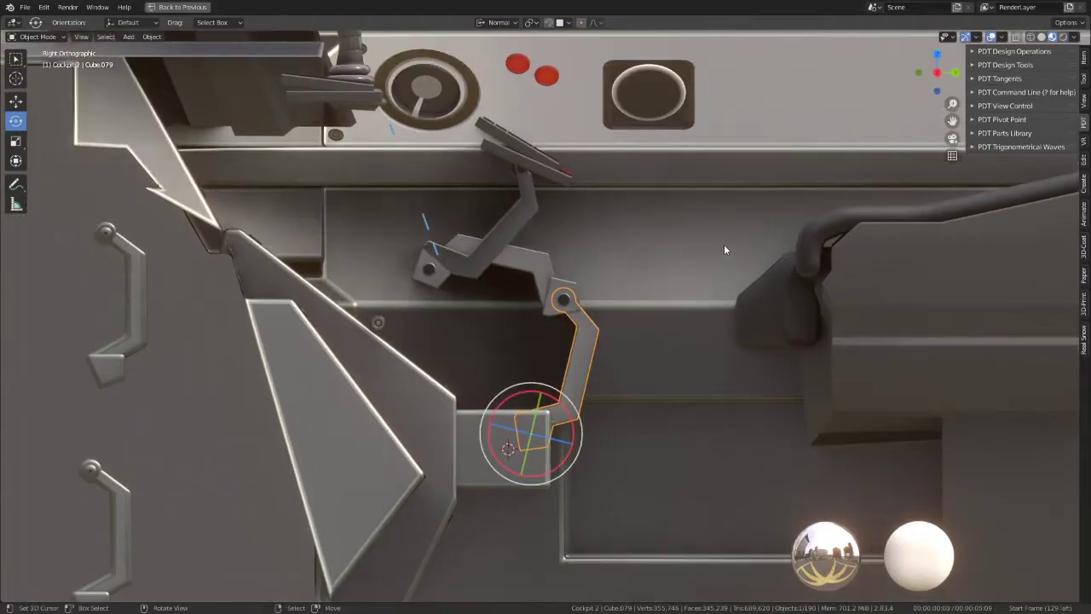
Step: Return to the camera view and restore the full shading workspace layout
scroll(724, 250, "down", 4)
key("KP_0")
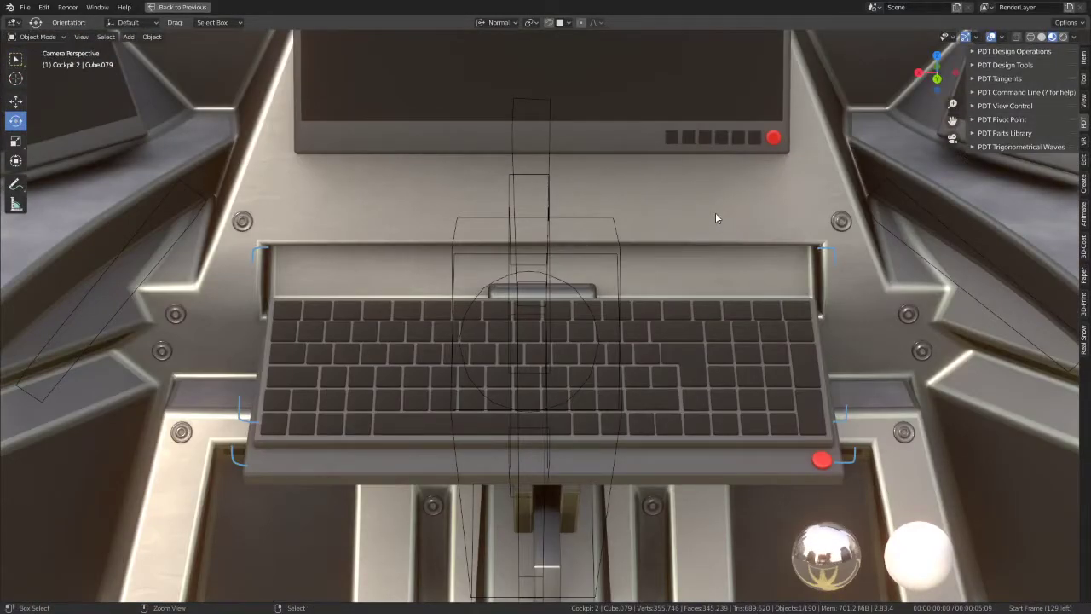
key("ctrl+space")
Step: Switch the left image panel to a 3D Viewport without sidebar, orbited to a side view of the arm
left_click(11, 23)
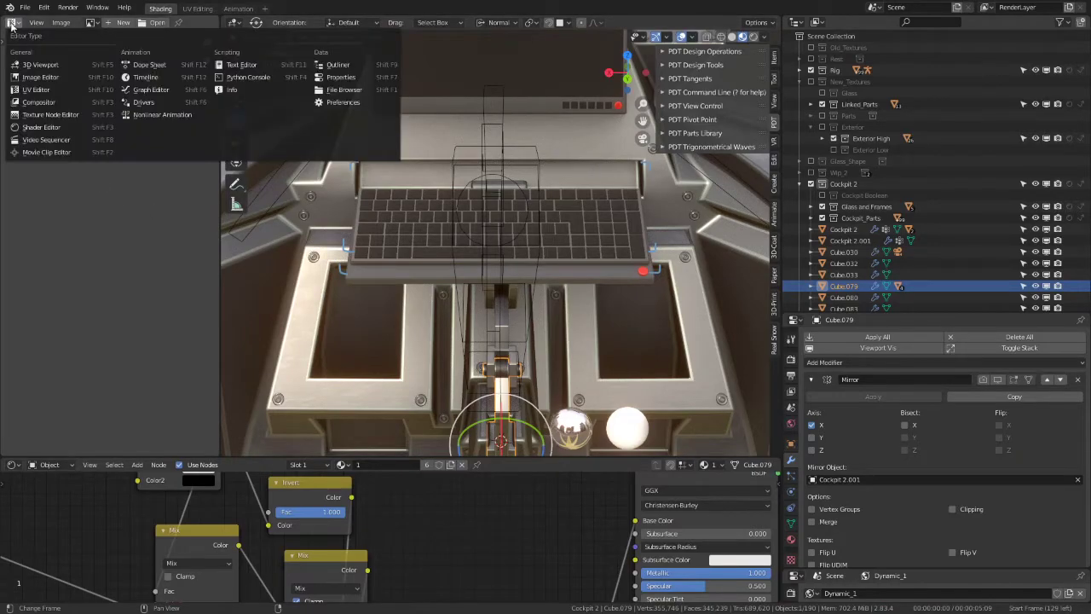
left_click(52, 70)
middle_click_drag(58, 181, 109, 92)
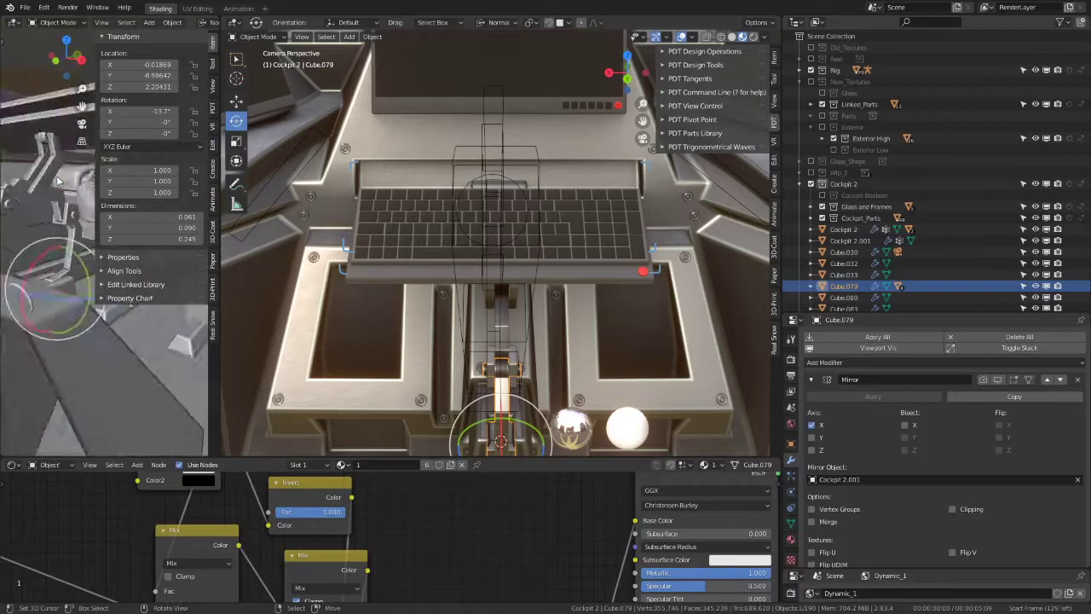
key("n")
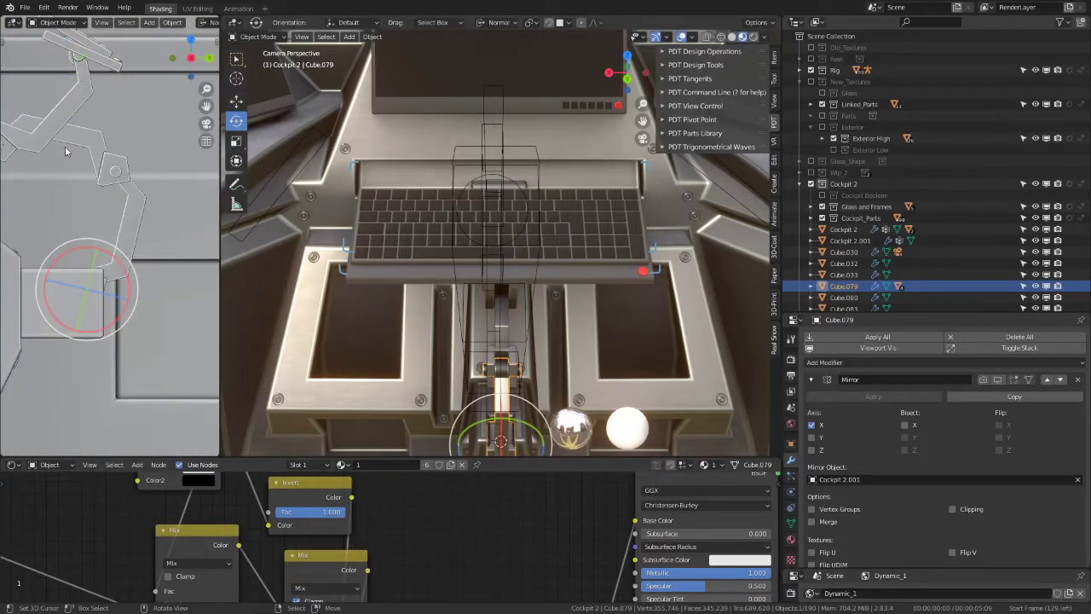
middle_click_drag(67, 148, 129, 223)
Step: Cancel the stray rotation and tilt the upper arm piece slightly
key("r")
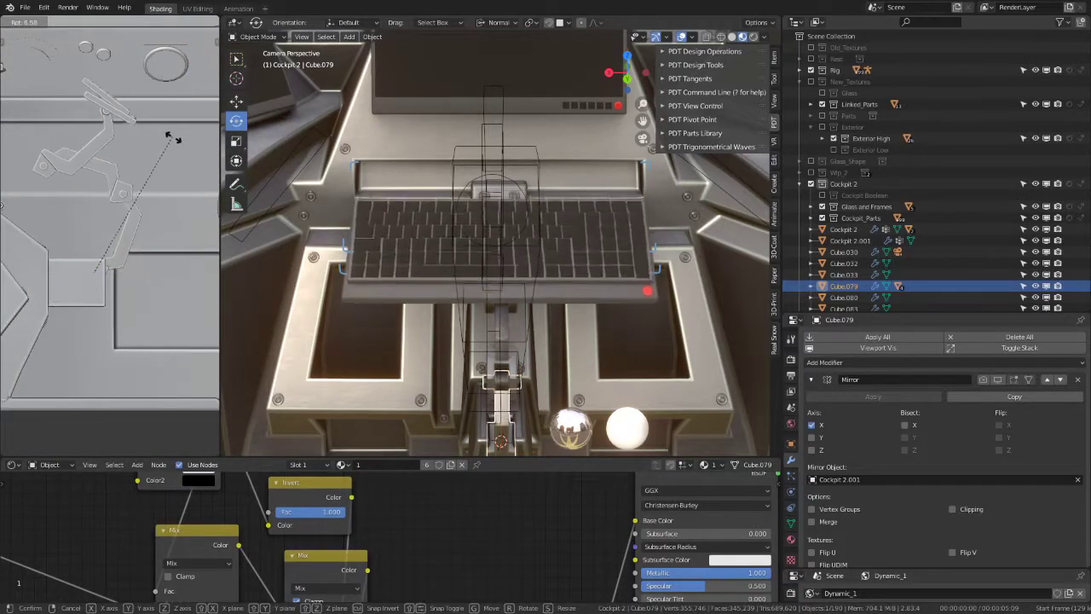
right_click(192, 168)
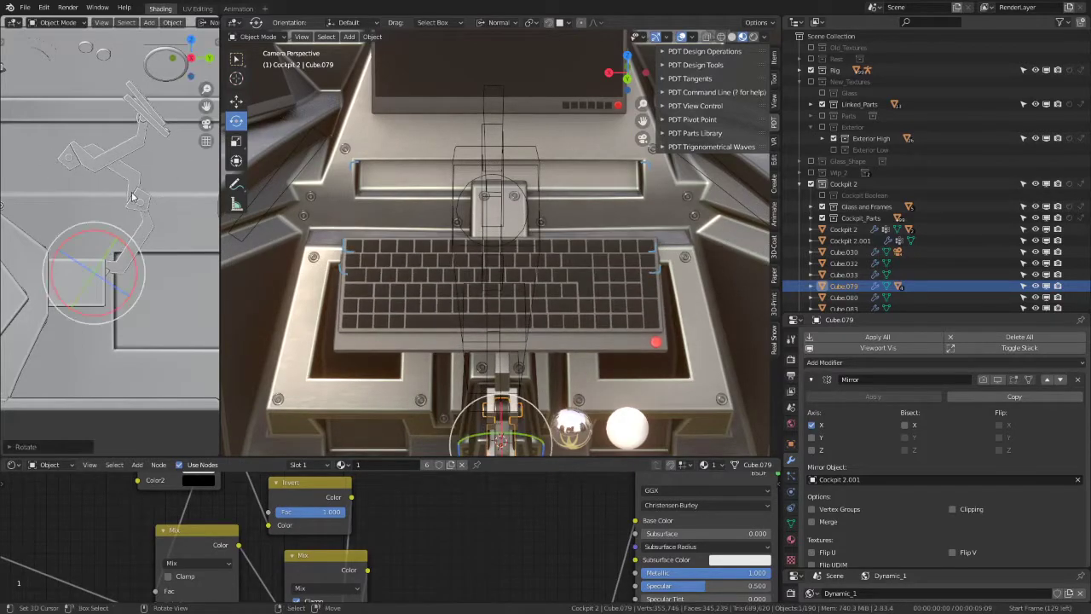
left_click(133, 145)
key("r")
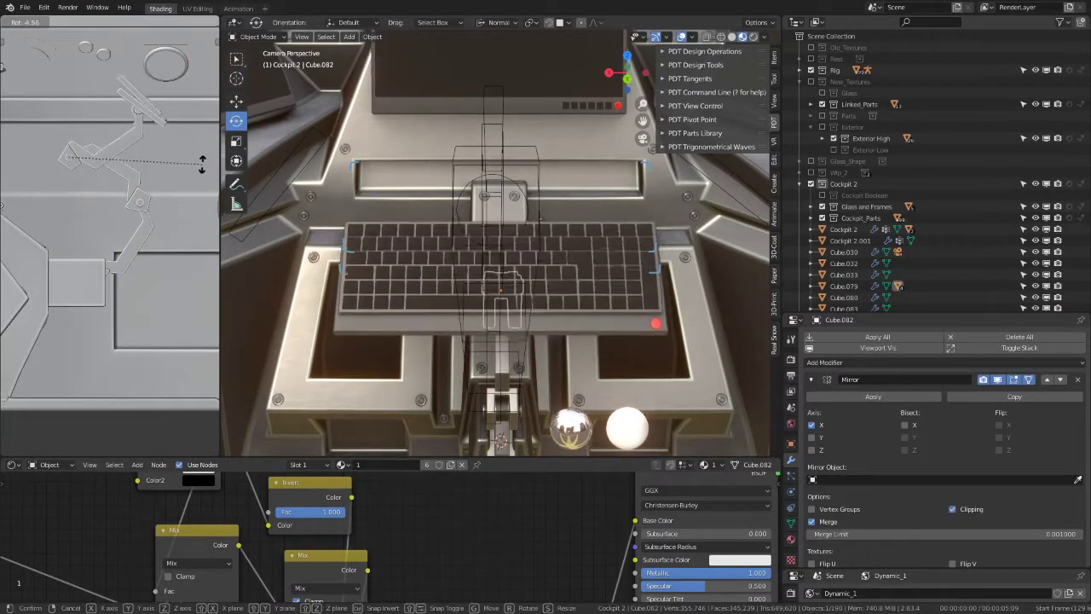
left_click(190, 181)
Step: Rotate the middle and lower arm pieces to repose them
left_click(136, 185)
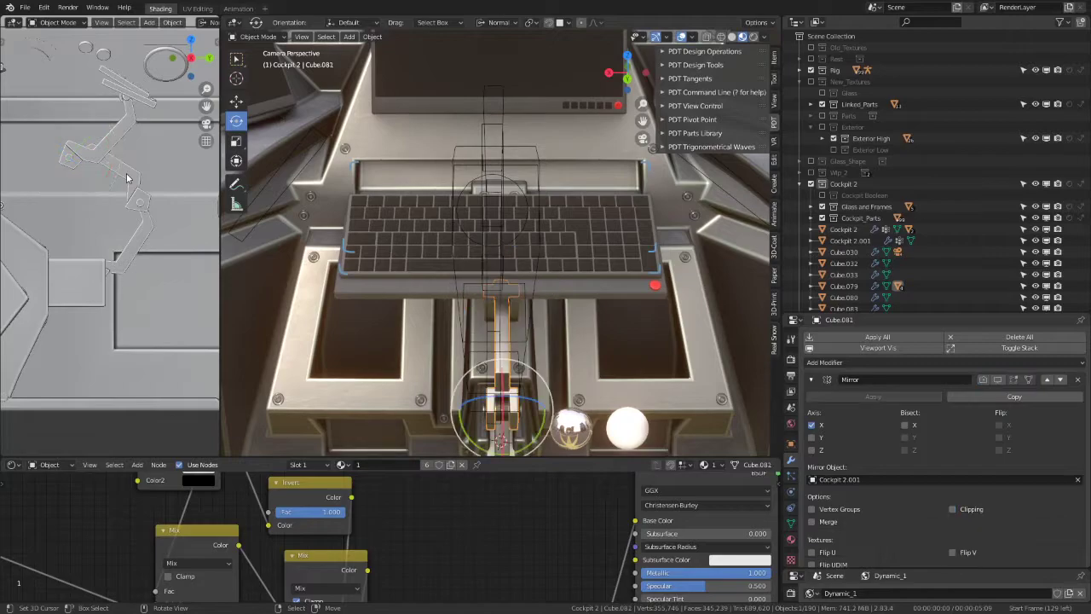
left_click_drag(191, 205, 197, 216)
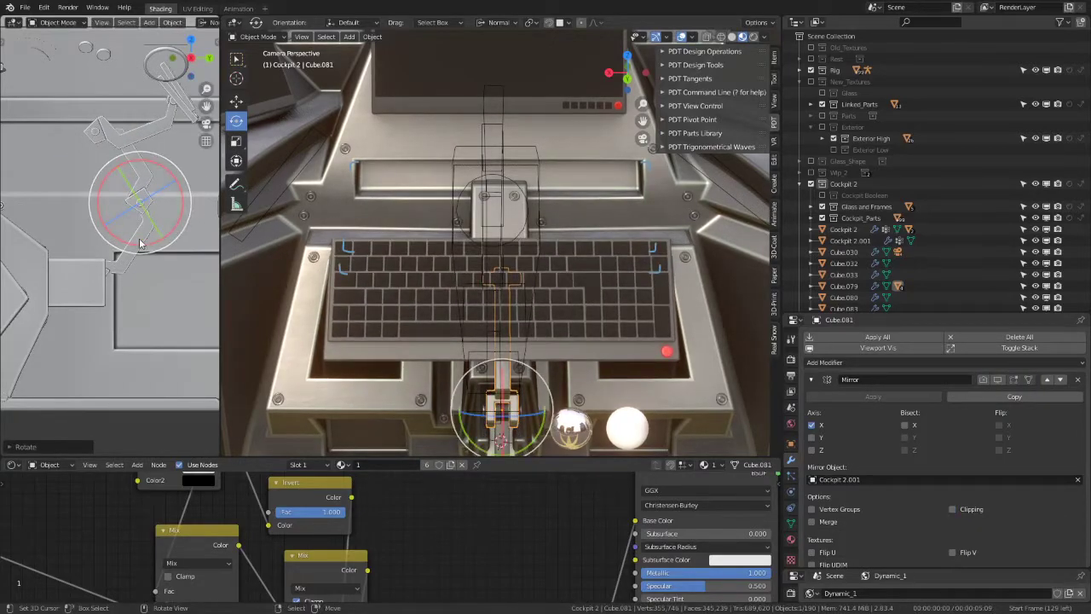
left_click(141, 244)
key("r")
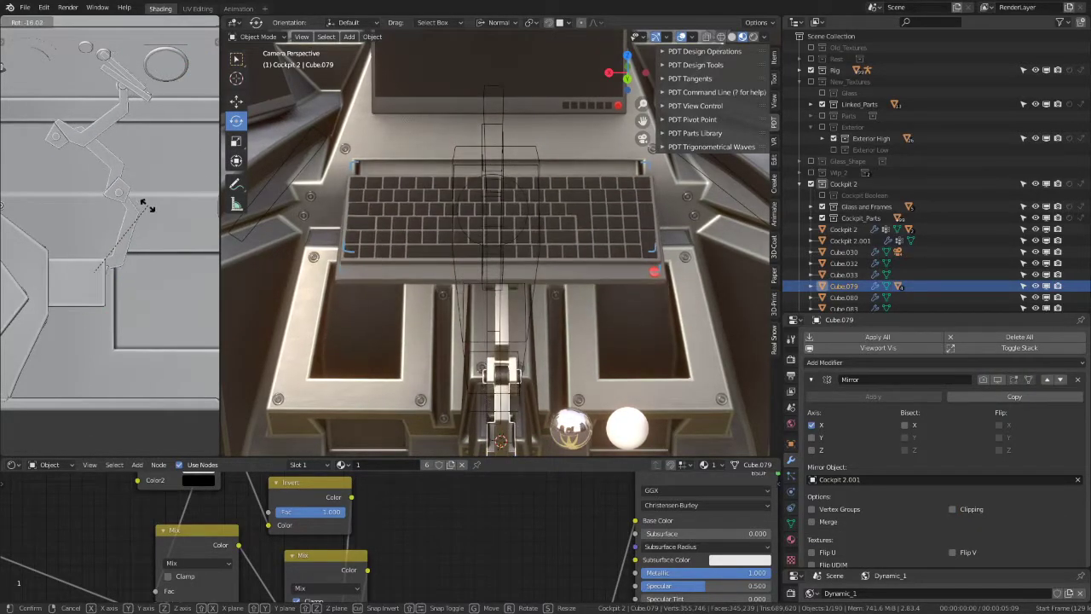
left_click(146, 206)
Step: Reselect the upper arm piece and start rotating it, then cancel the rotation
left_click(124, 92)
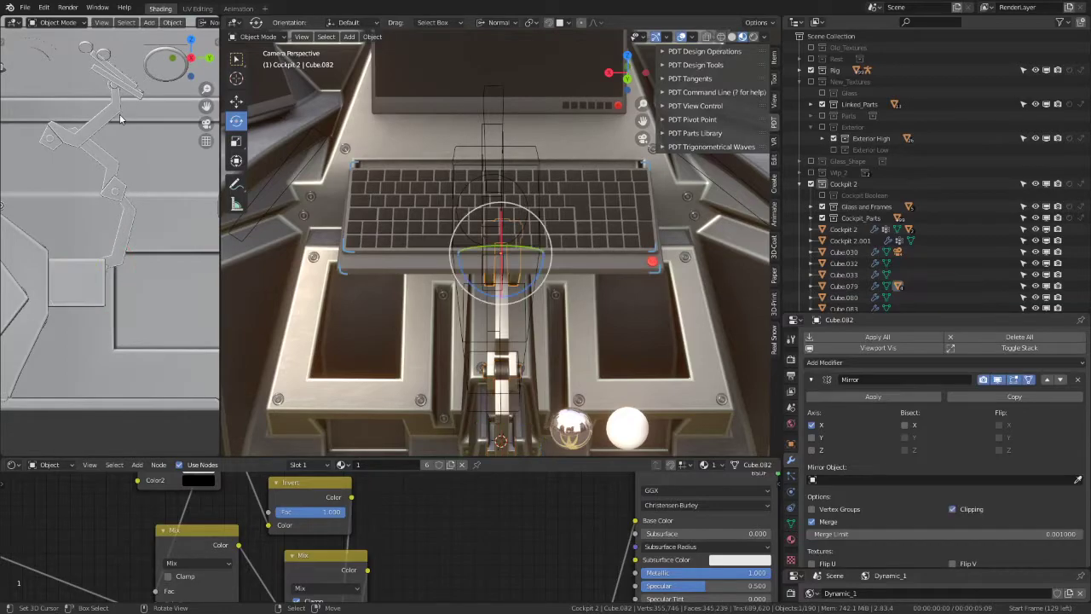
left_click(128, 102)
left_click(129, 109)
key("r")
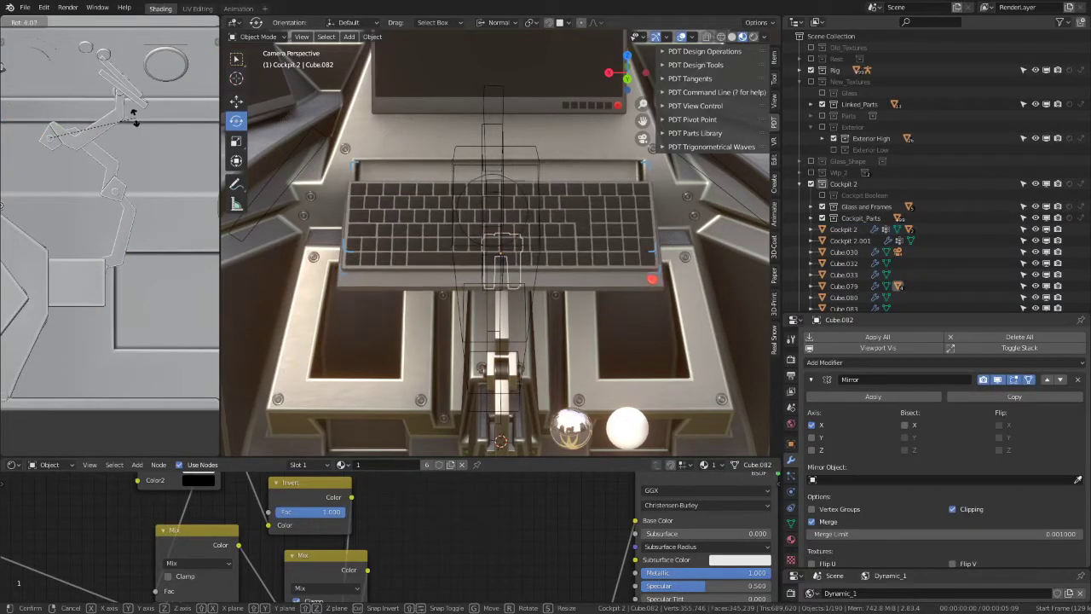
right_click(95, 129)
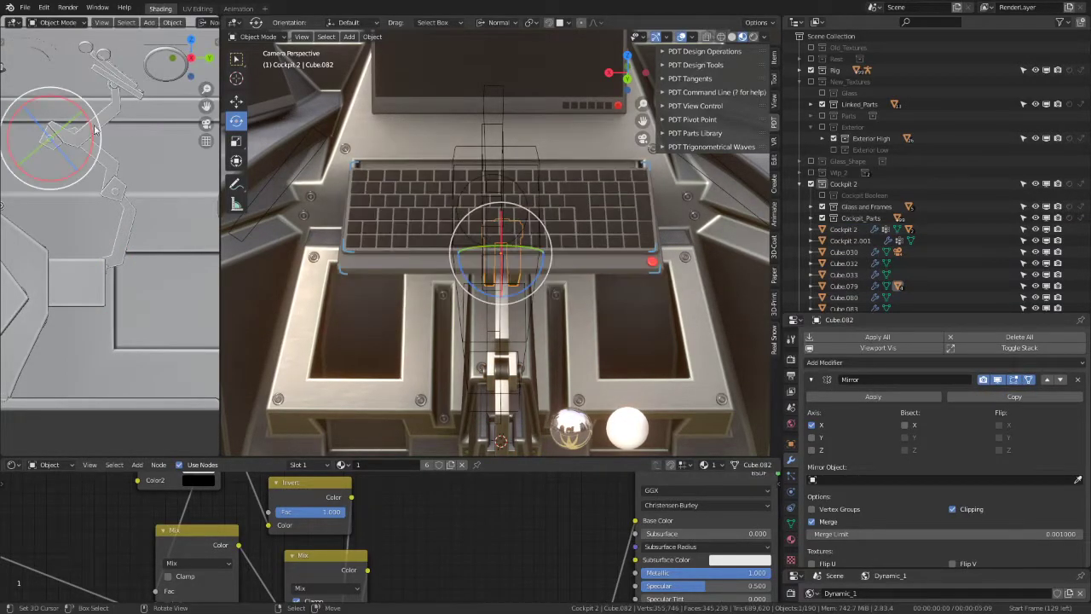
Step: Re-tilt the middle arm piece and bracket Cube.079, then select Cockpit 2
left_click(119, 169)
key("r")
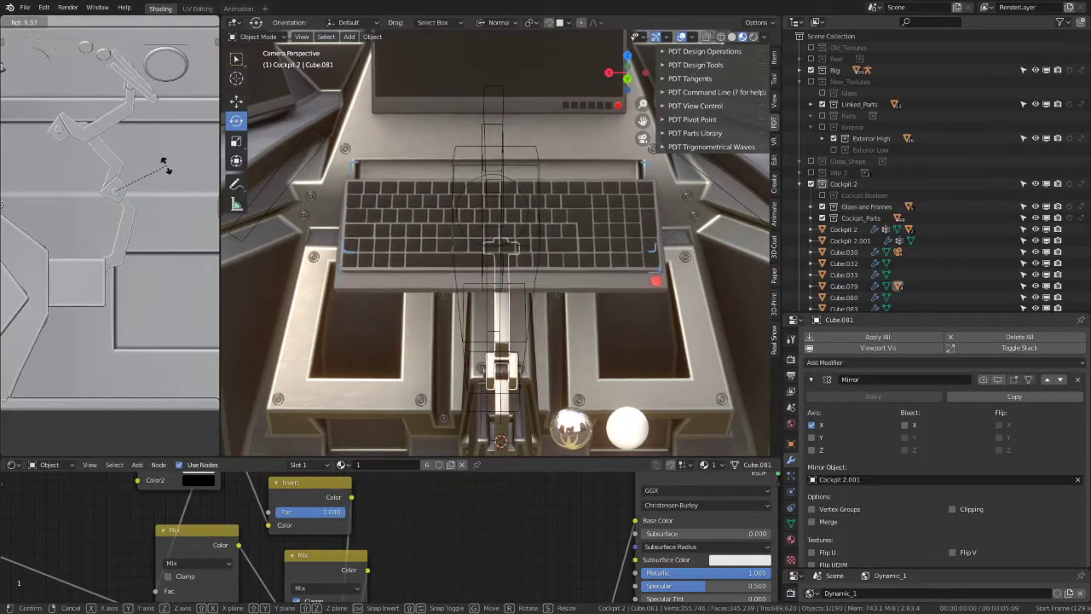
left_click(171, 181)
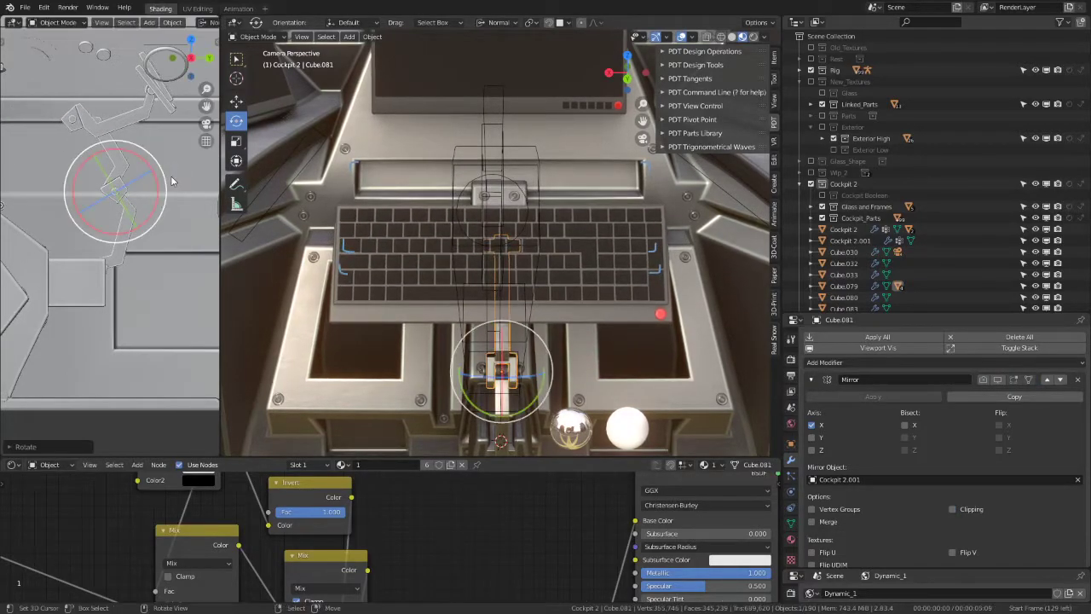
left_click(130, 204)
key("r")
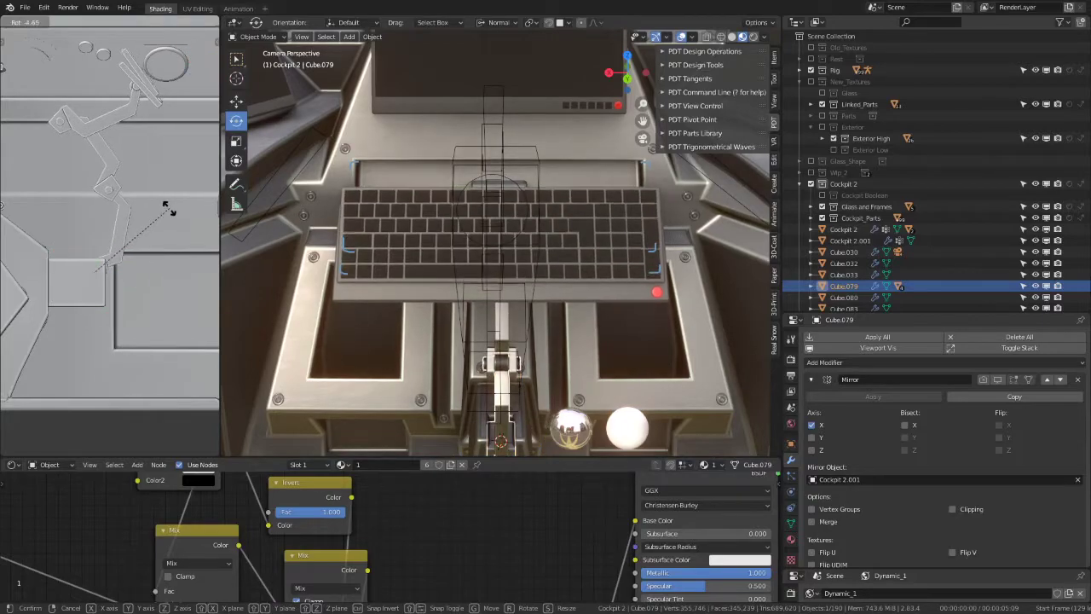
left_click(163, 200)
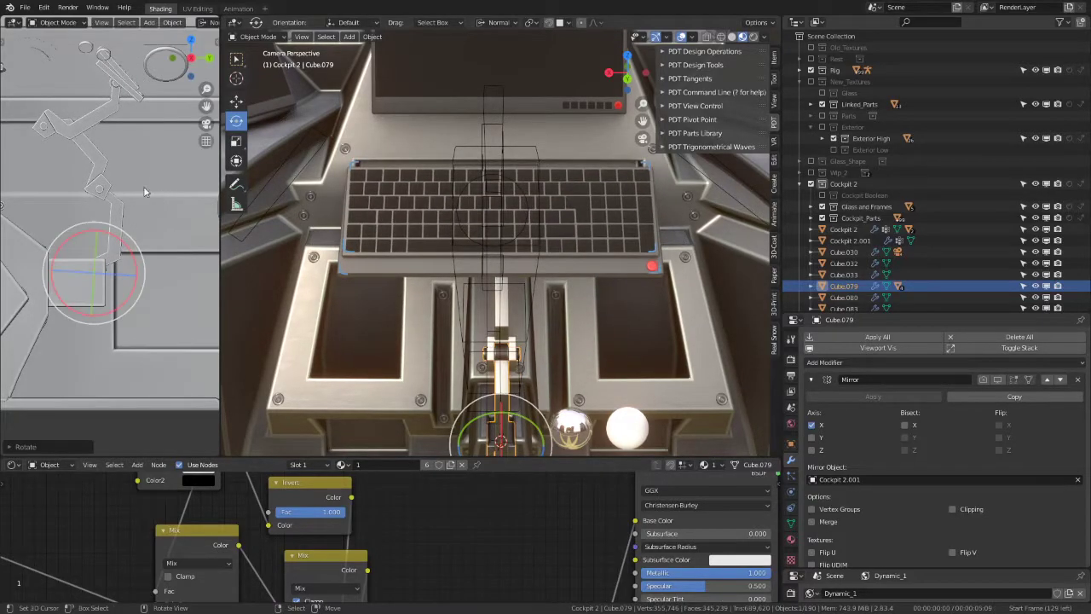
left_click(126, 133)
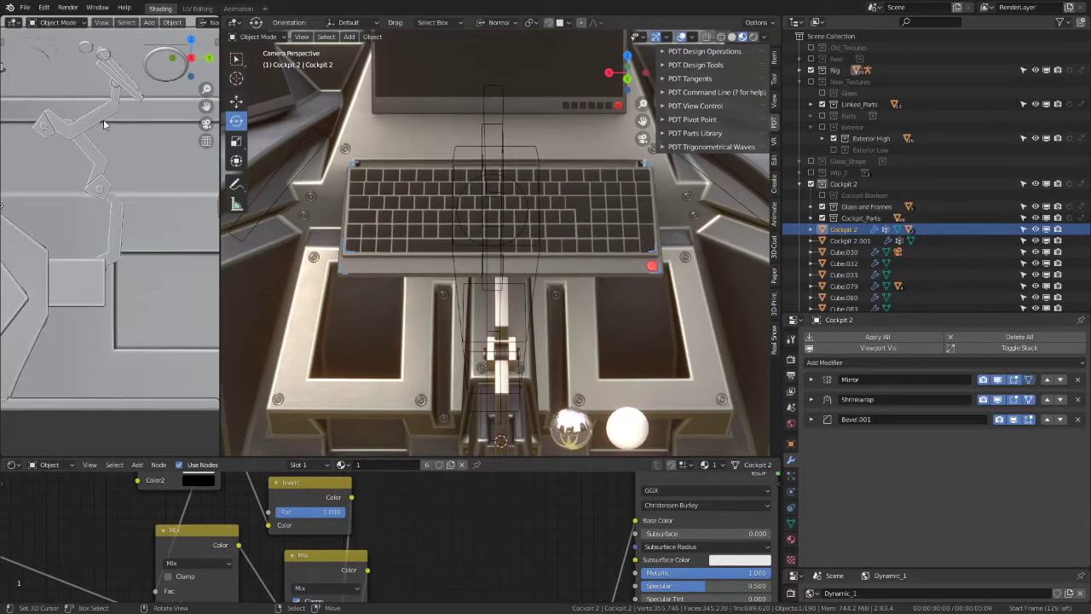
Step: Maximize the 3D viewport and orbit to a right-side orthographic view of the dashboard
mouse_move(126, 135)
middle_mouse_down()
mouse_move(126, 149)
mouse_move(274, 140)
middle_mouse_up()
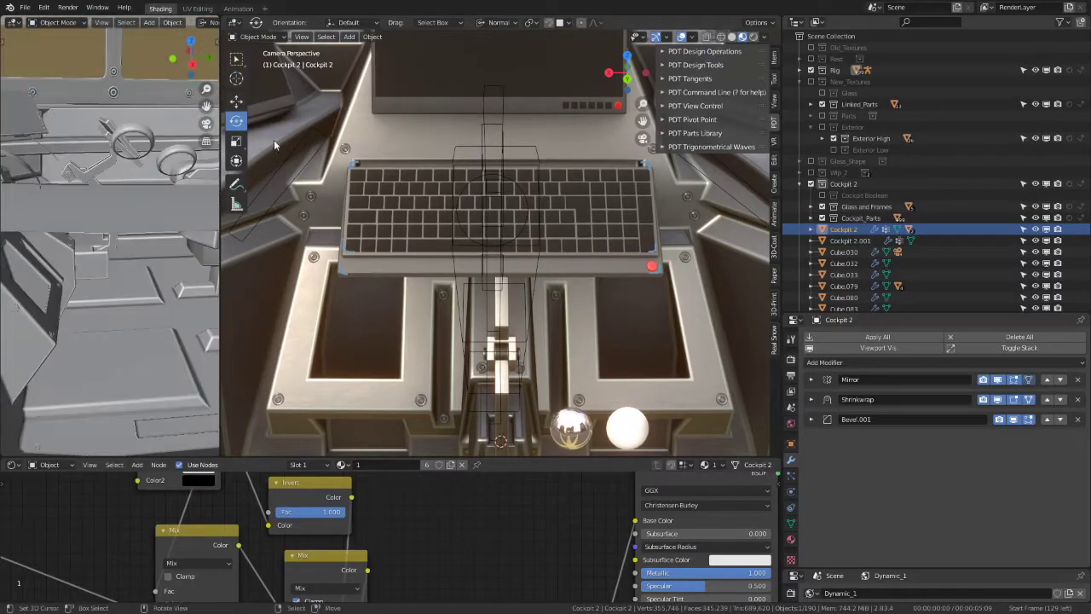
middle_click_drag(505, 229, 588, 348)
key("ctrl+space")
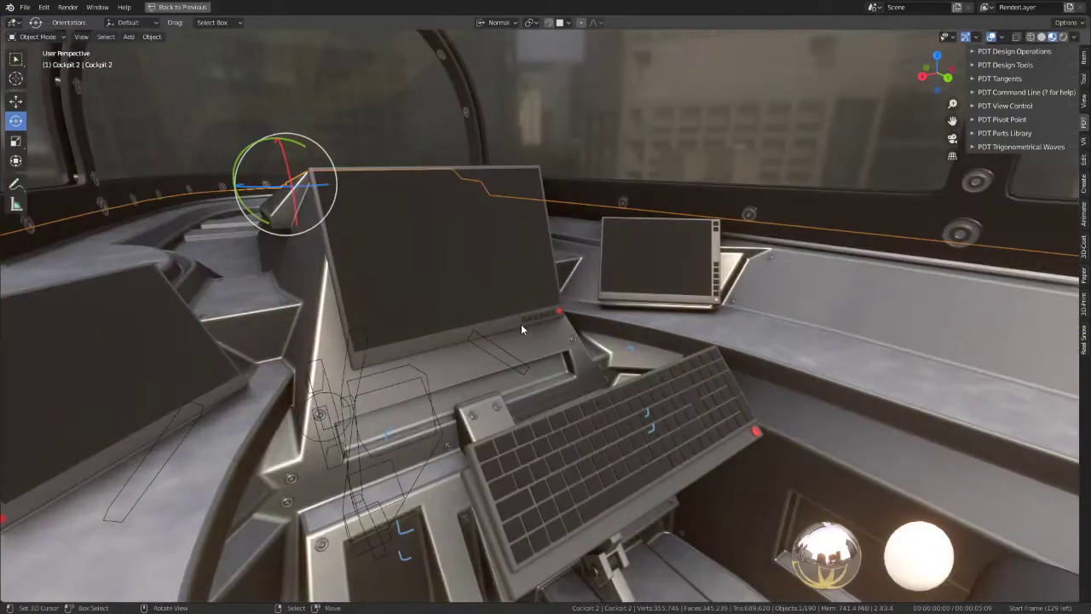
key("KP_7")
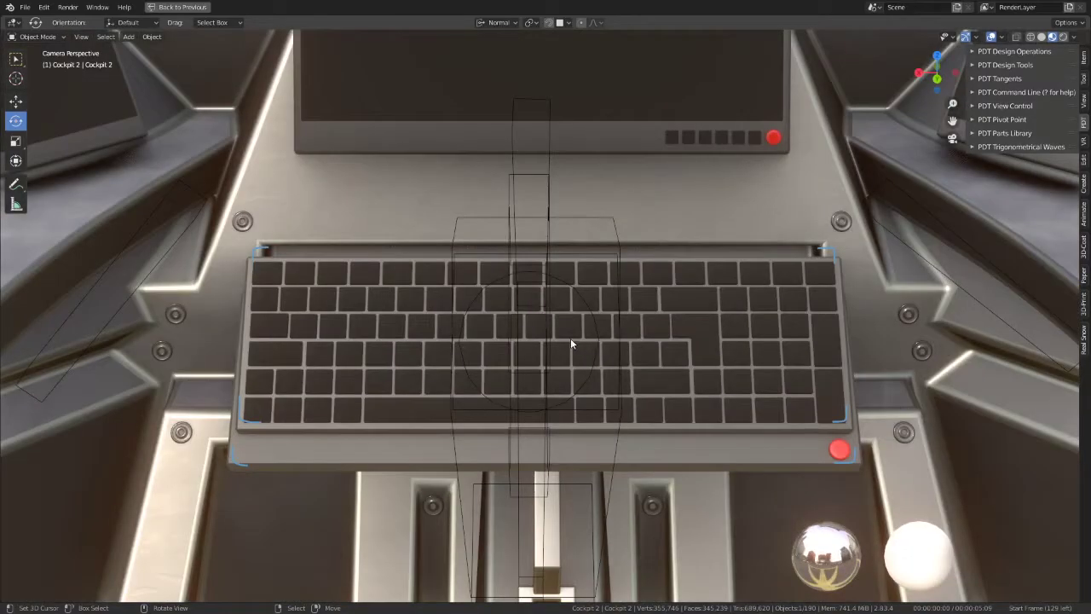
mouse_move(570, 338)
middle_mouse_down()
mouse_move(443, 317)
mouse_move(552, 276)
mouse_move(581, 201)
mouse_move(593, 257)
middle_mouse_up()
key("KP_3")
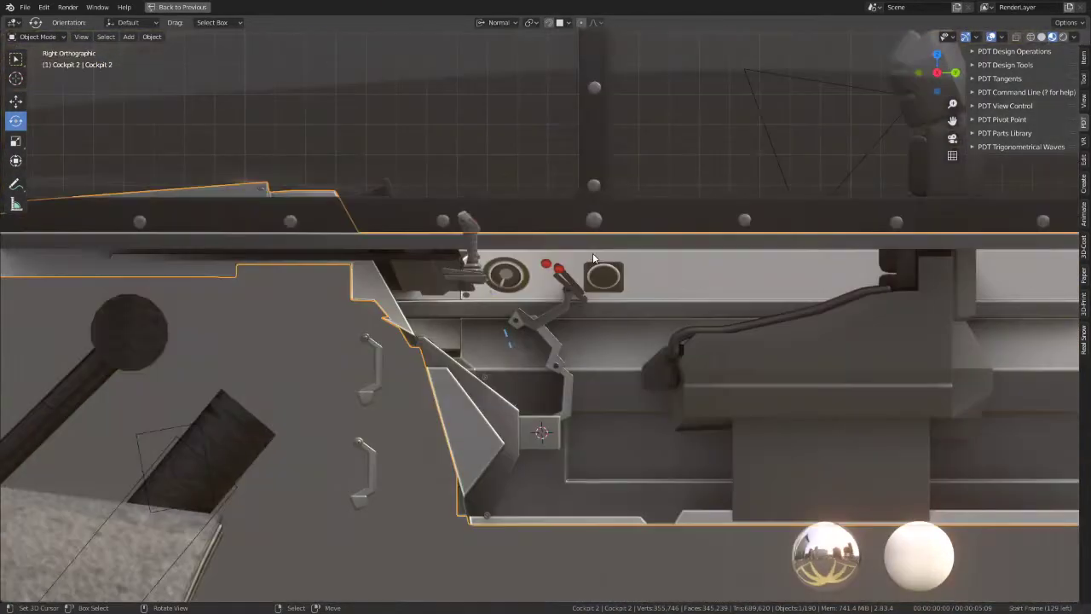
Step: Select the lever arm Cube.082 and zoom in close to study its shape
left_click(552, 298)
scroll(552, 298, "up", 3)
scroll(563, 315, "up", 3)
scroll(571, 311, "up", 2)
mouse_move(571, 316)
middle_mouse_down()
mouse_move(558, 314)
mouse_move(653, 345)
mouse_move(609, 320)
mouse_move(445, 271)
mouse_move(569, 299)
middle_mouse_up()
scroll(570, 293, "down", 1)
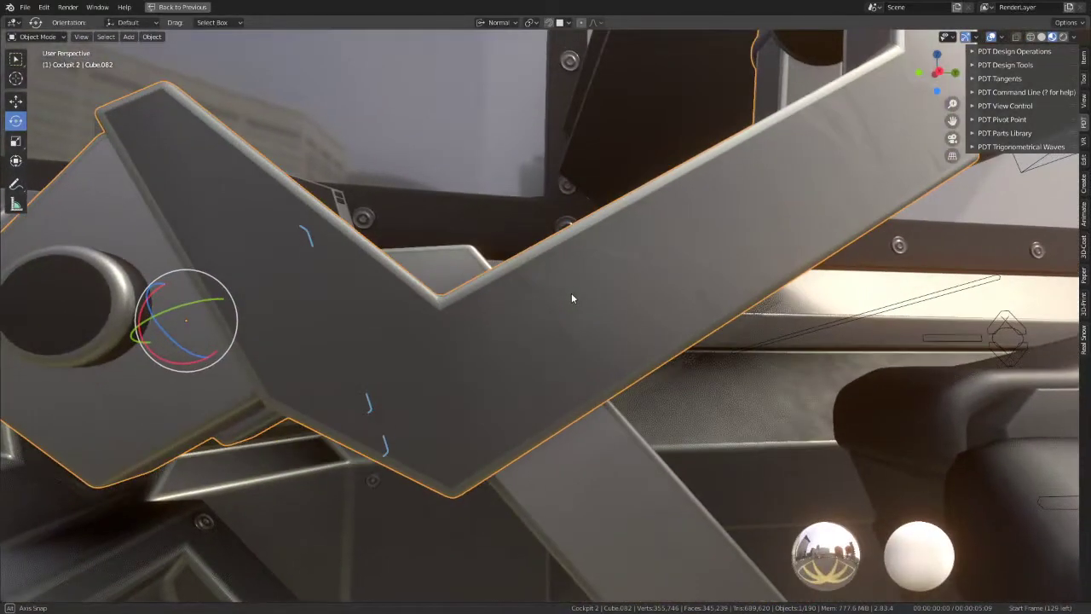
scroll(571, 290, "down", 3)
scroll(570, 281, "down", 1)
key("ctrl+space")
key("ctrl+space")
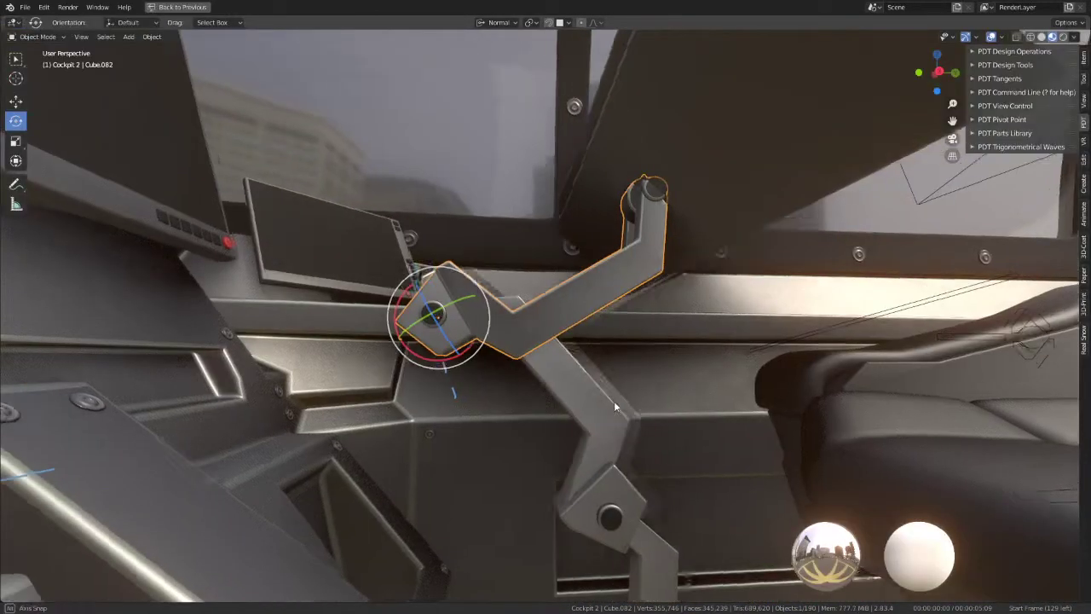
Step: Select the vertical bar Cube.079 and apply Make Single User > Object & Data
mouse_move(614, 400)
middle_mouse_down()
mouse_move(542, 403)
mouse_move(587, 210)
middle_mouse_up()
left_click(592, 261)
mouse_move(591, 261)
middle_mouse_down()
mouse_move(592, 298)
mouse_move(515, 385)
middle_mouse_up()
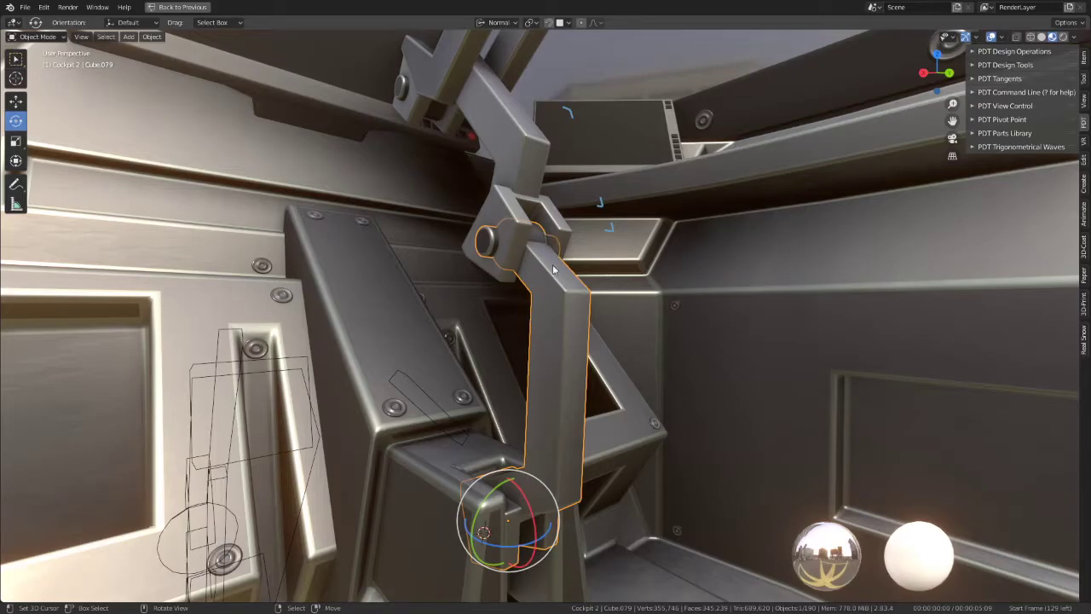
mouse_move(565, 267)
middle_mouse_down()
mouse_move(496, 280)
mouse_move(620, 256)
mouse_move(599, 283)
mouse_move(612, 340)
mouse_move(545, 195)
middle_mouse_up()
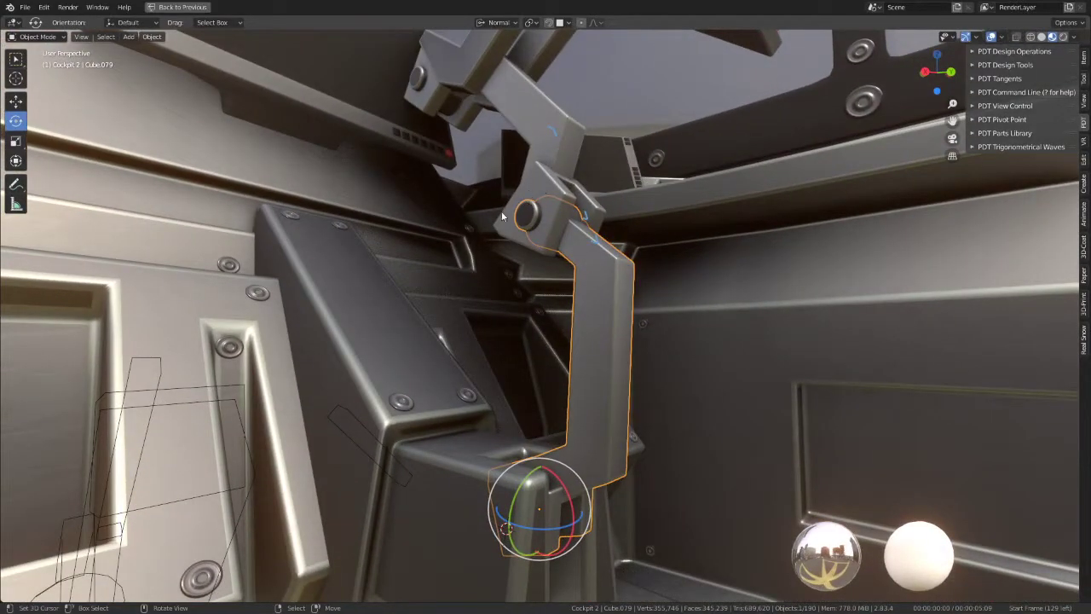
left_click(152, 37)
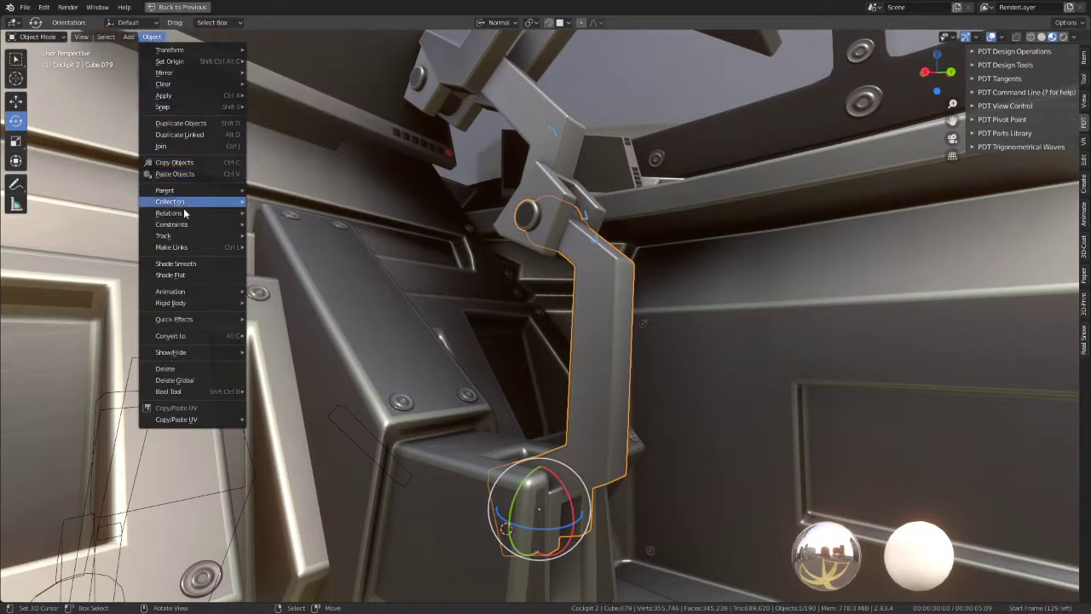
mouse_move(188, 213)
mouse_move(288, 263)
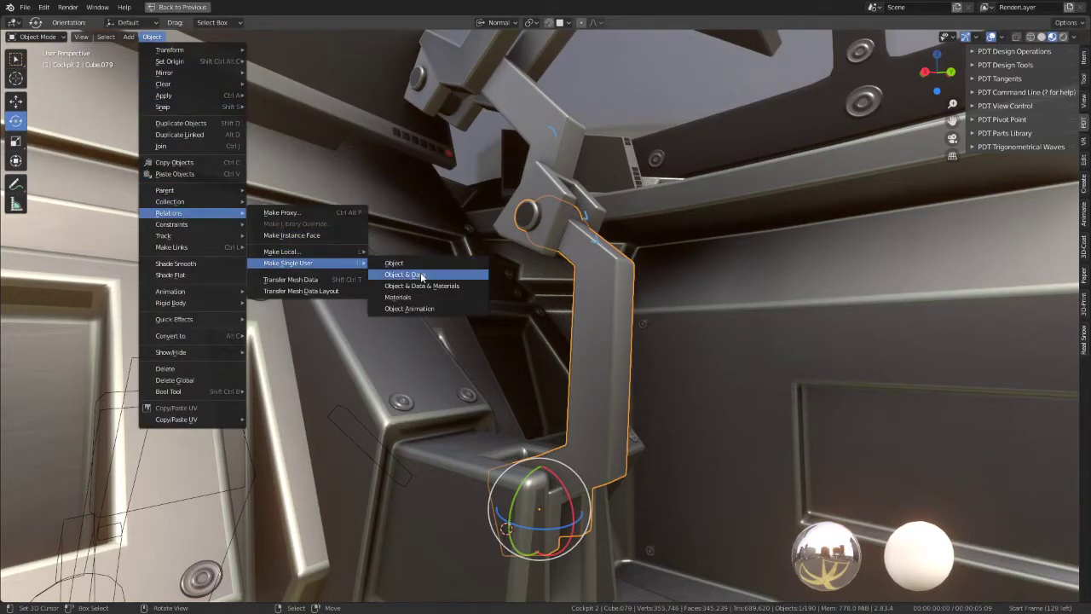
left_click(420, 274)
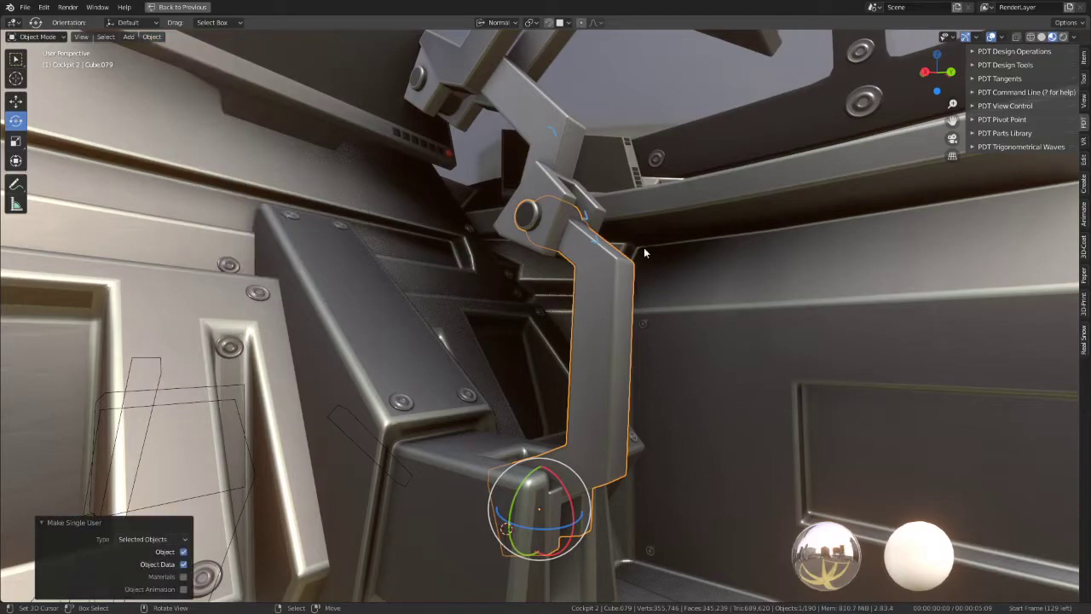
scroll(584, 243, "up", 5)
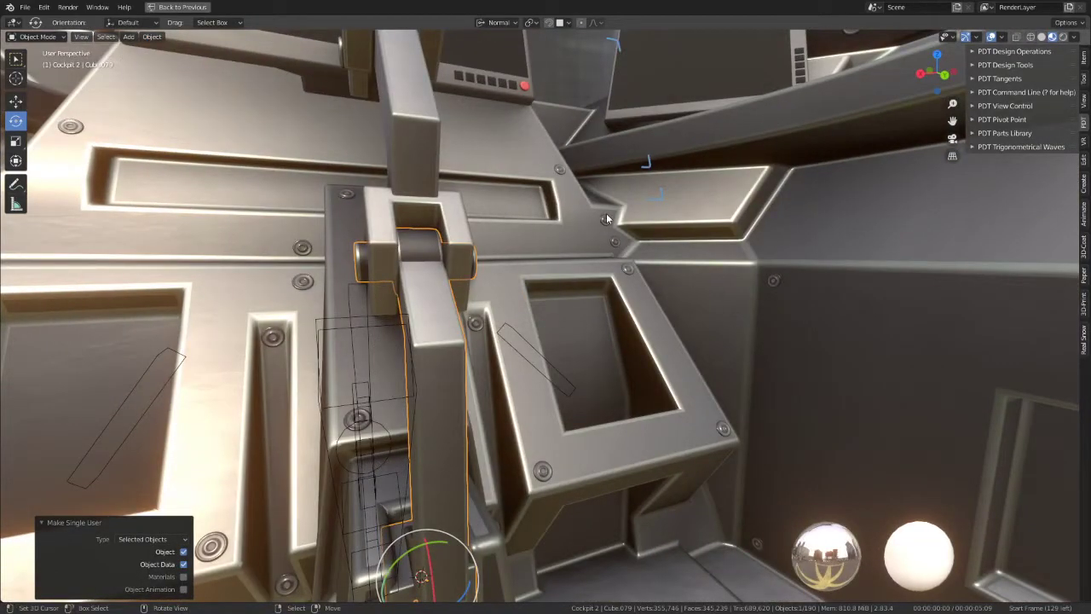
Step: Isolate Cube.079 in Local View, enter Edit Mode and subdivide its top cylinder ring
key("KP_Divide")
key("Tab")
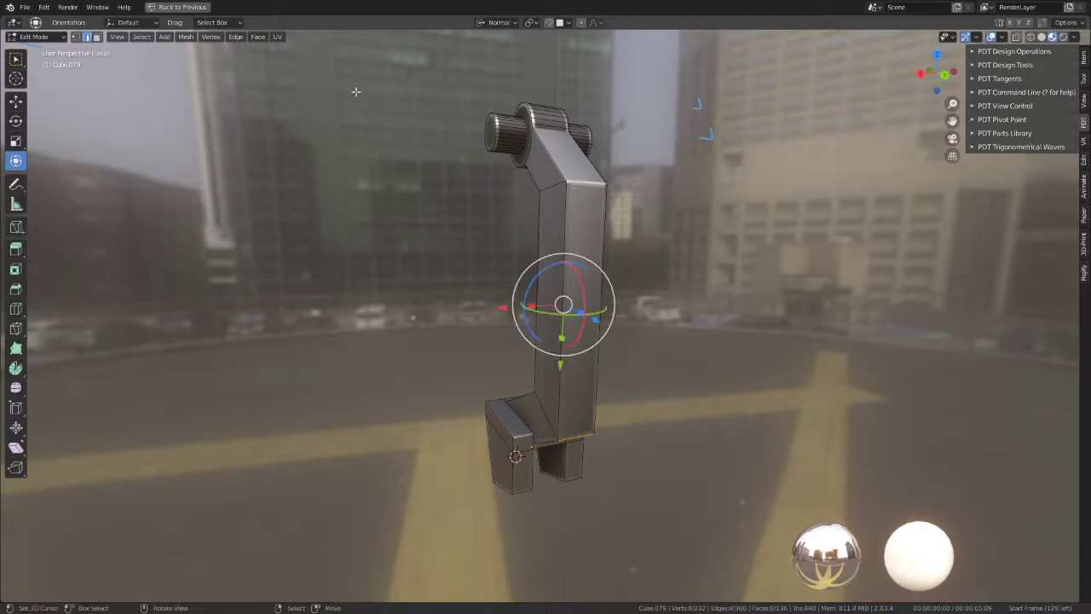
mouse_move(355, 92)
middle_mouse_down()
mouse_move(560, 540)
mouse_move(573, 411)
middle_mouse_up()
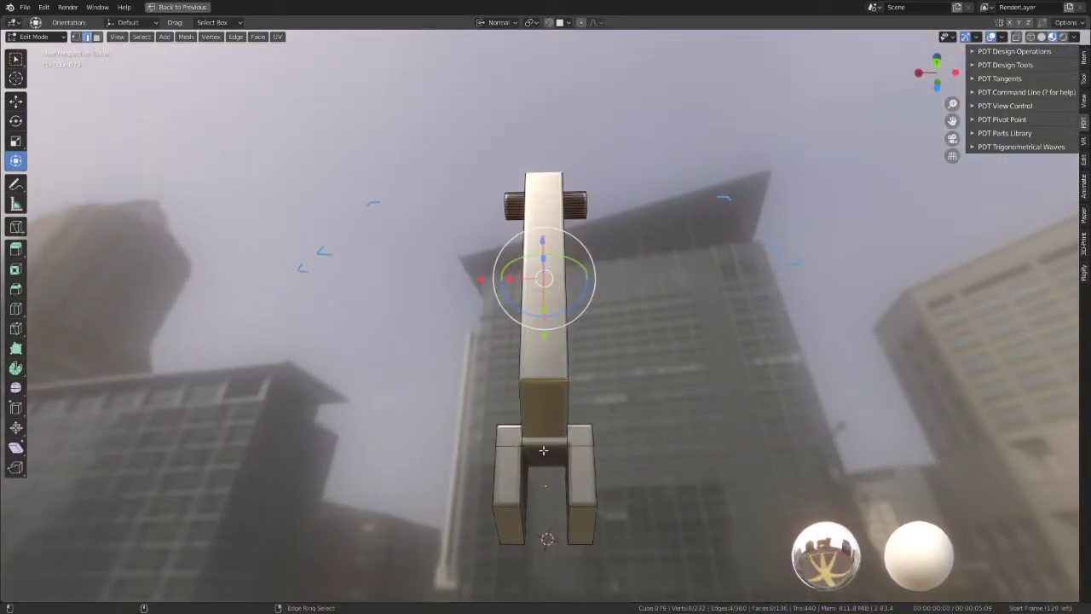
mouse_move(543, 450)
middle_mouse_down()
mouse_move(600, 296)
mouse_move(537, 226)
mouse_move(597, 222)
middle_mouse_up()
left_click(601, 296, "ctrl+alt")
key("q")
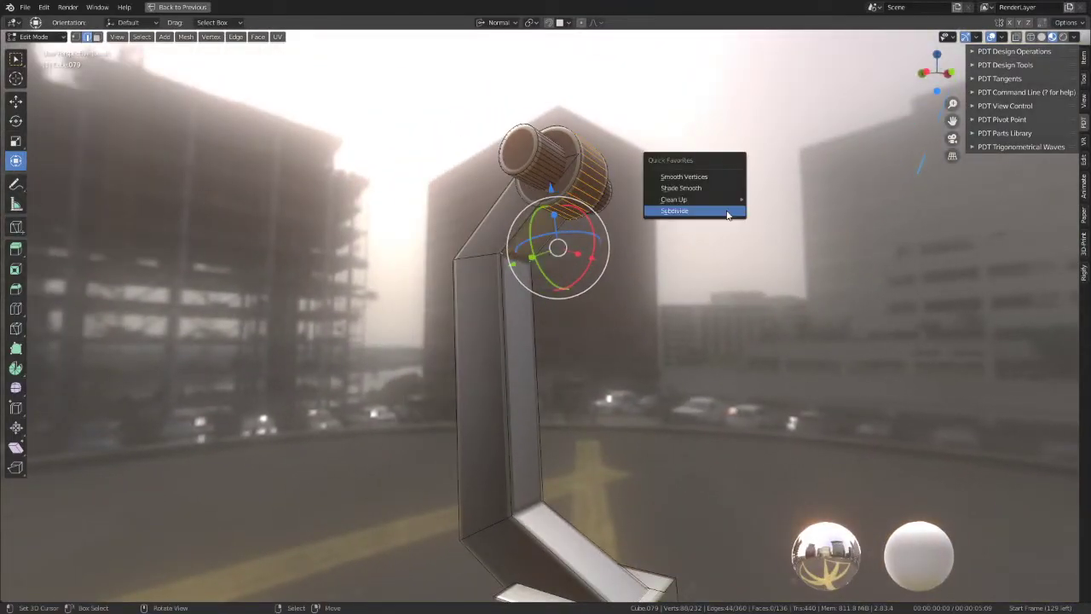
left_click(727, 212)
Step: Mark the vertical edge loop running down the arm as a seam
mouse_move(727, 213)
middle_mouse_down()
mouse_move(804, 301)
mouse_move(592, 164)
middle_mouse_up()
left_click(592, 164, "alt")
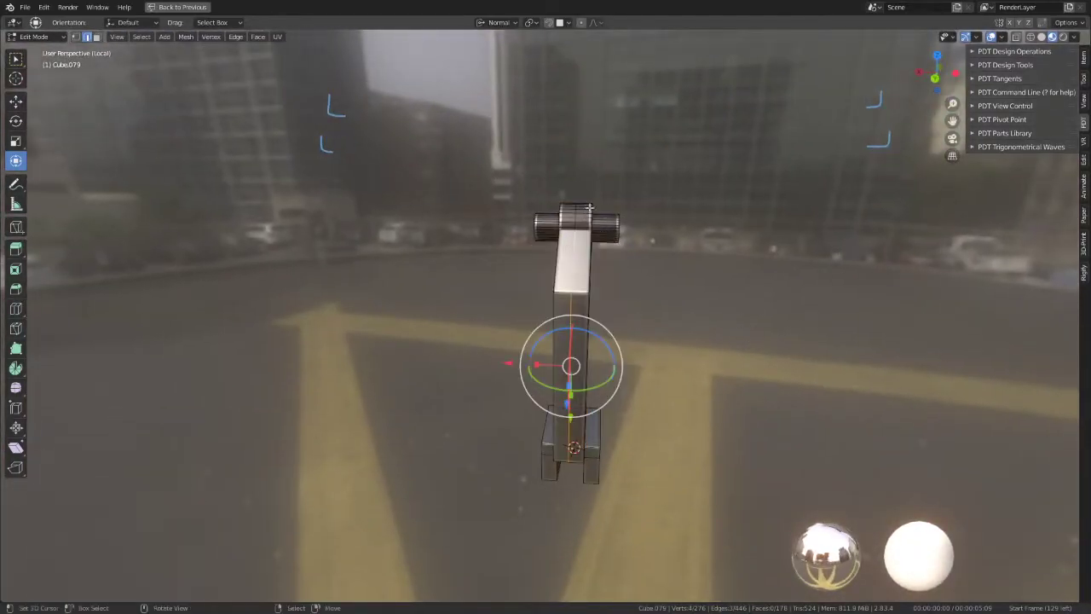
middle_click_drag(591, 167, 555, 266)
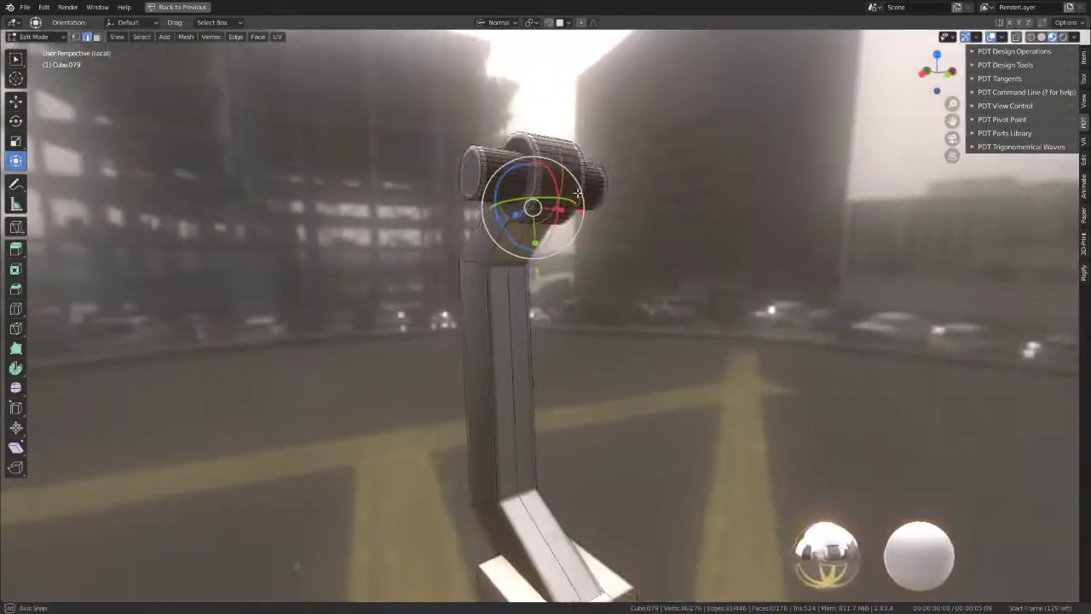
mouse_move(500, 311)
middle_mouse_down()
mouse_move(477, 281)
mouse_move(597, 383)
middle_mouse_up()
mouse_move(616, 335)
middle_mouse_down()
mouse_move(769, 315)
mouse_move(393, 75)
middle_mouse_up()
right_click(770, 314)
left_click(770, 315)
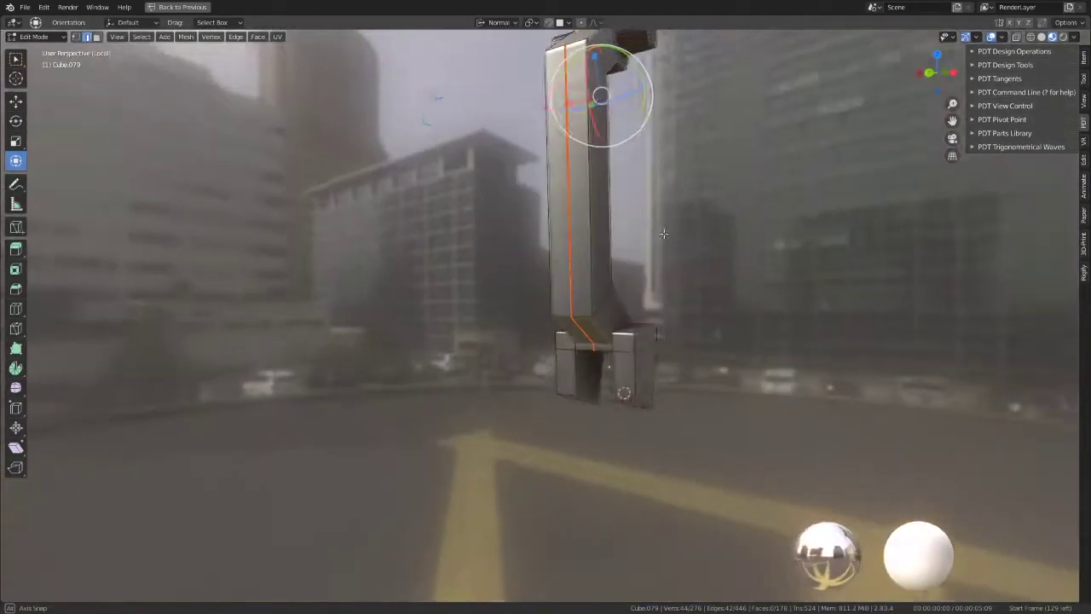
left_click(96, 36)
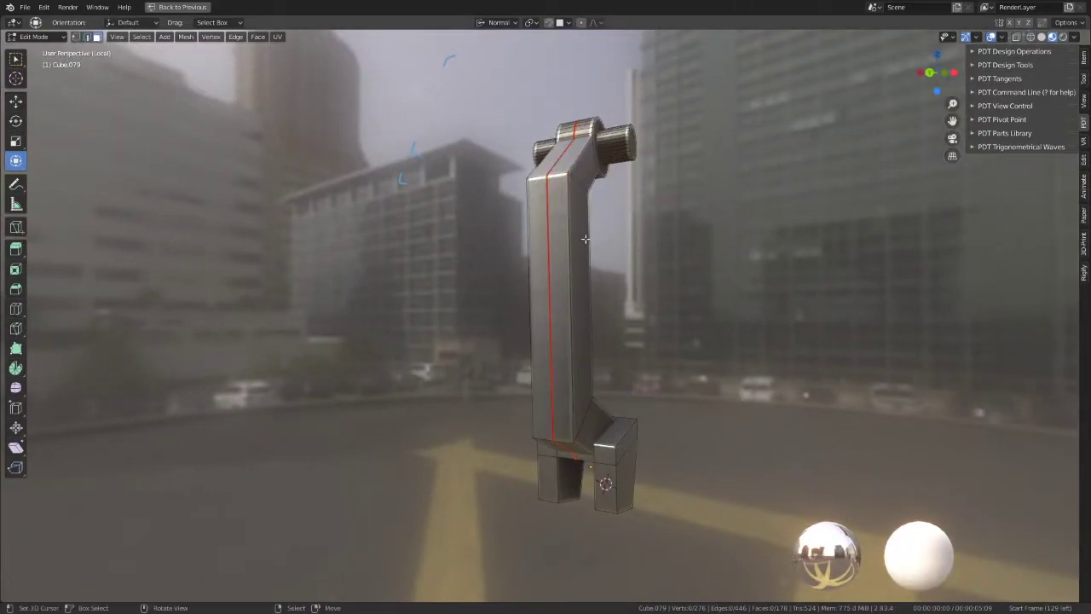
Step: Select the seam-bounded half plus top cylinder faces and delete its edges
key("l")
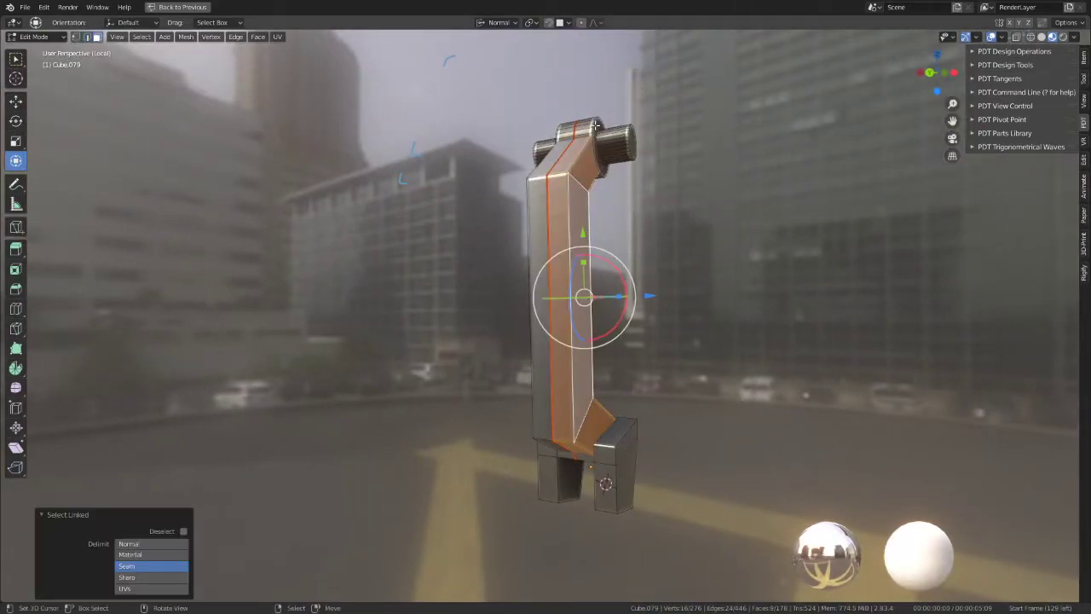
key("l")
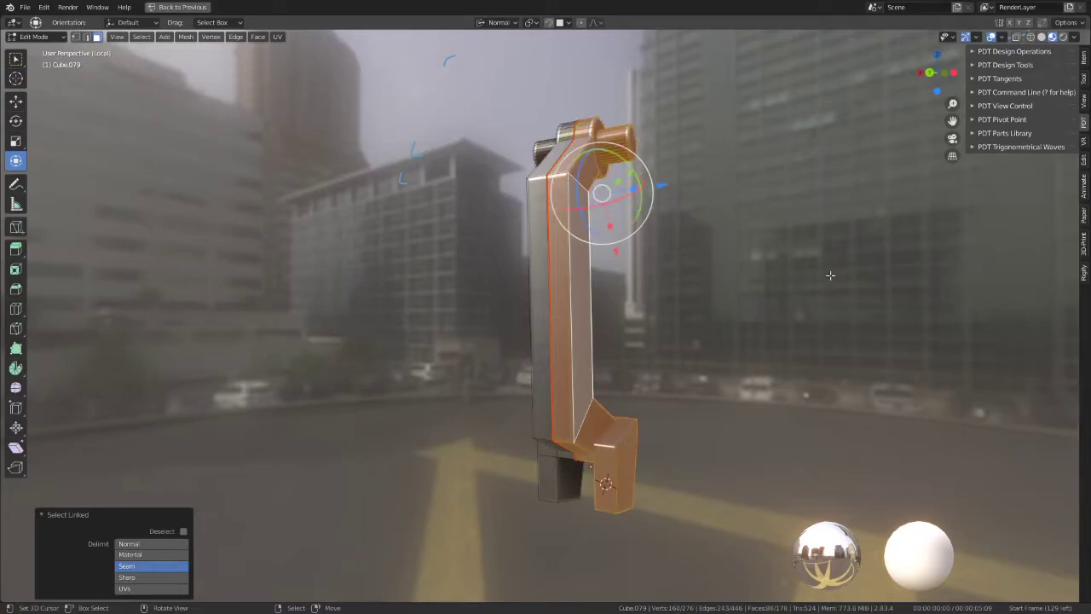
key("x")
left_click(830, 275)
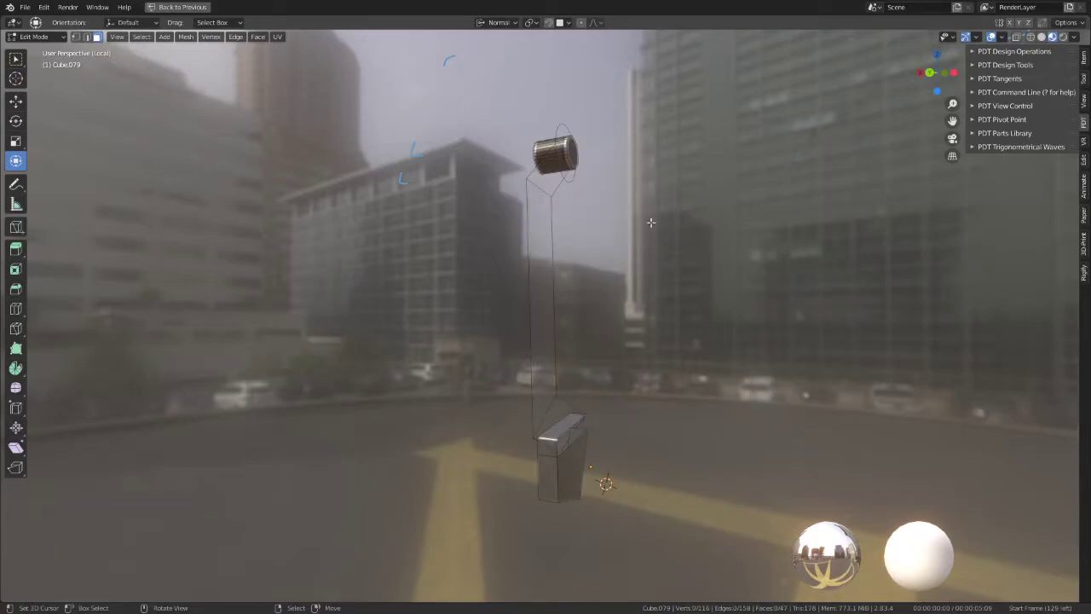
key("ctrl+z")
key("x")
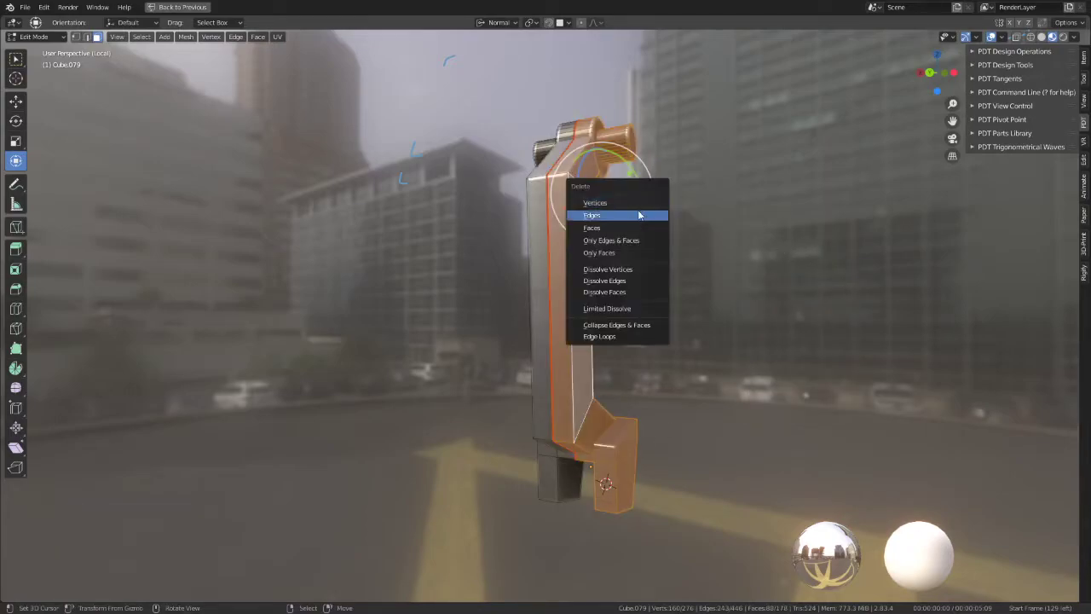
left_click(635, 221)
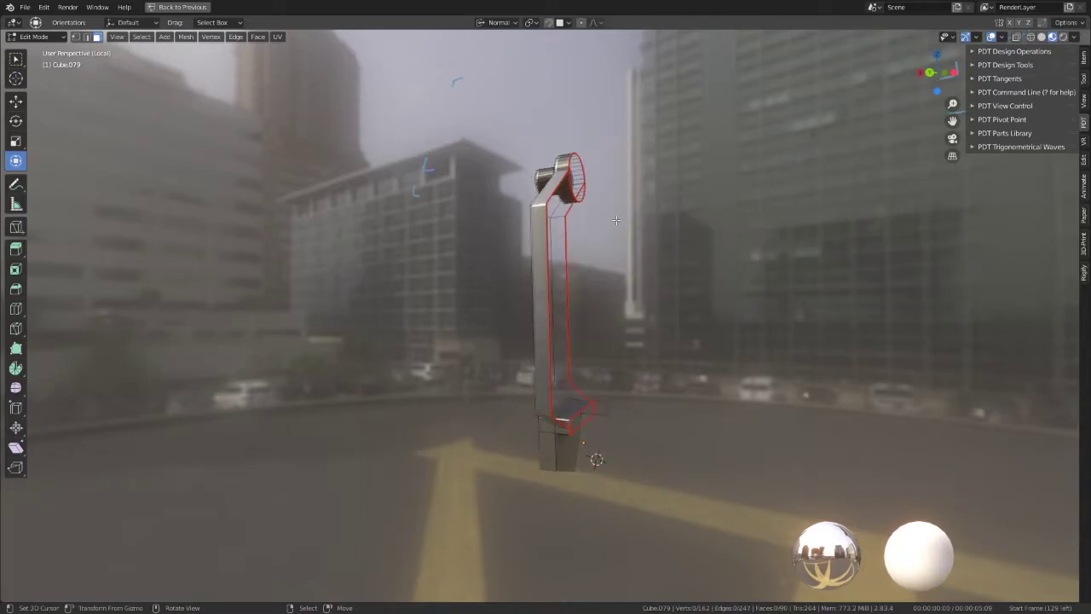
Step: Reveal the hidden geometry and delete the selected base faces
mouse_move(591, 455)
middle_mouse_down()
mouse_move(809, 235)
mouse_move(911, 227)
middle_mouse_up()
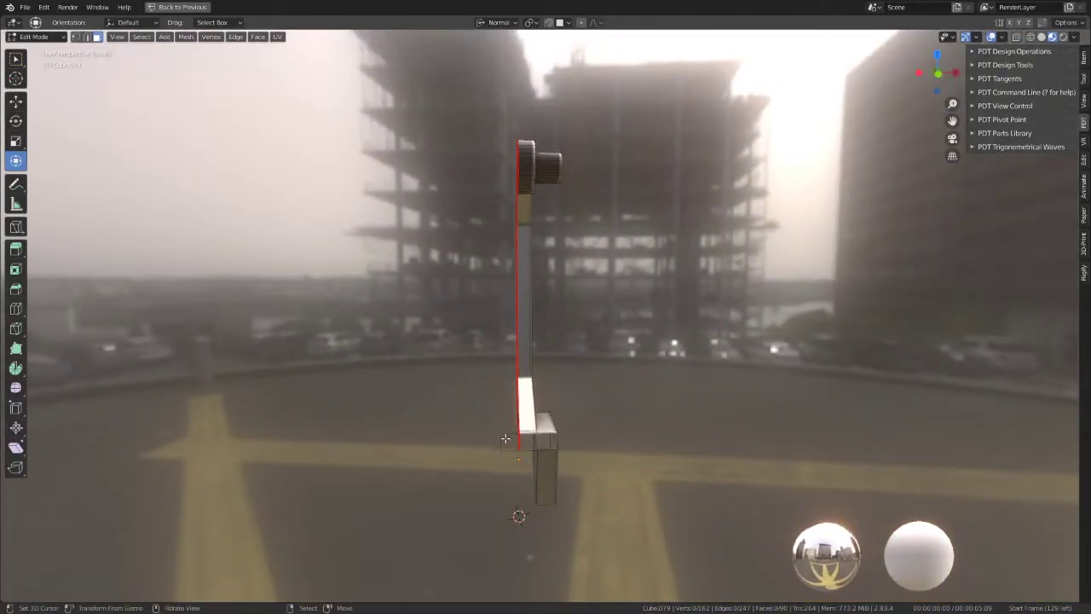
mouse_move(506, 438)
middle_mouse_down()
mouse_move(641, 443)
mouse_move(565, 290)
mouse_move(576, 365)
mouse_move(524, 223)
mouse_move(411, 264)
middle_mouse_up()
key("alt+h")
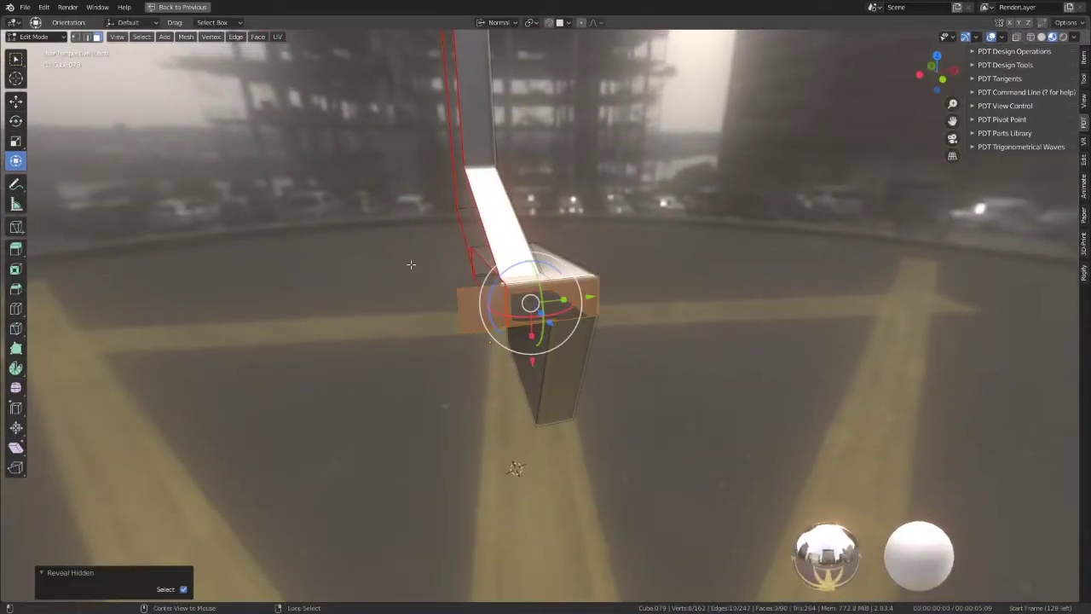
key("x")
left_click(628, 288)
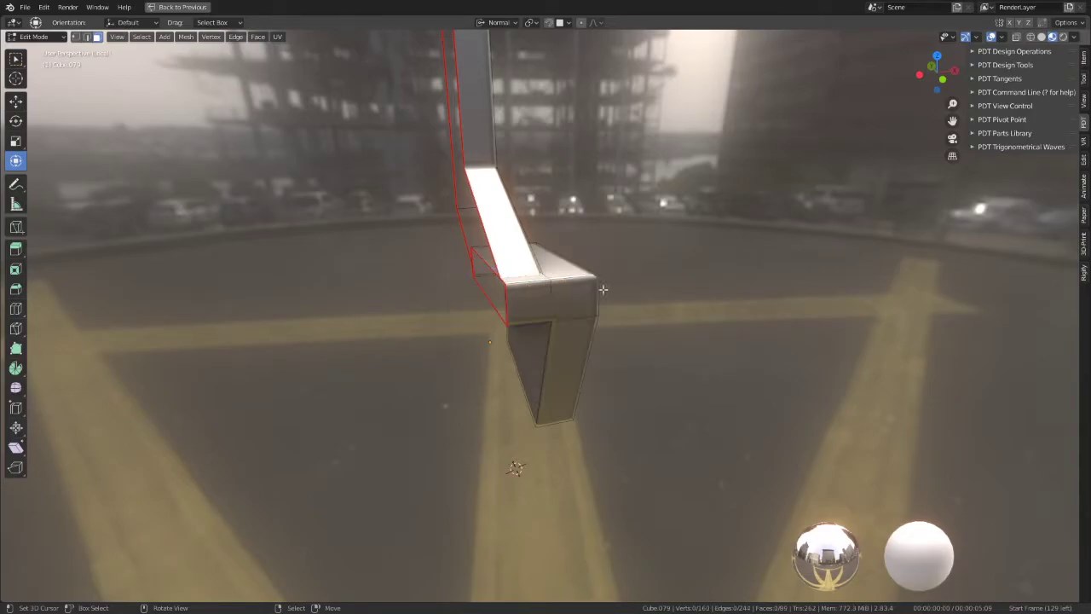
mouse_move(628, 288)
middle_mouse_down()
mouse_move(628, 258)
mouse_move(582, 274)
mouse_move(539, 248)
mouse_move(579, 288)
mouse_move(555, 346)
mouse_move(368, 326)
middle_mouse_up()
Step: In Object Mode, add the Y axis to the Mirror modifier and show it in the viewport
key("Tab")
key("ctrl+space")
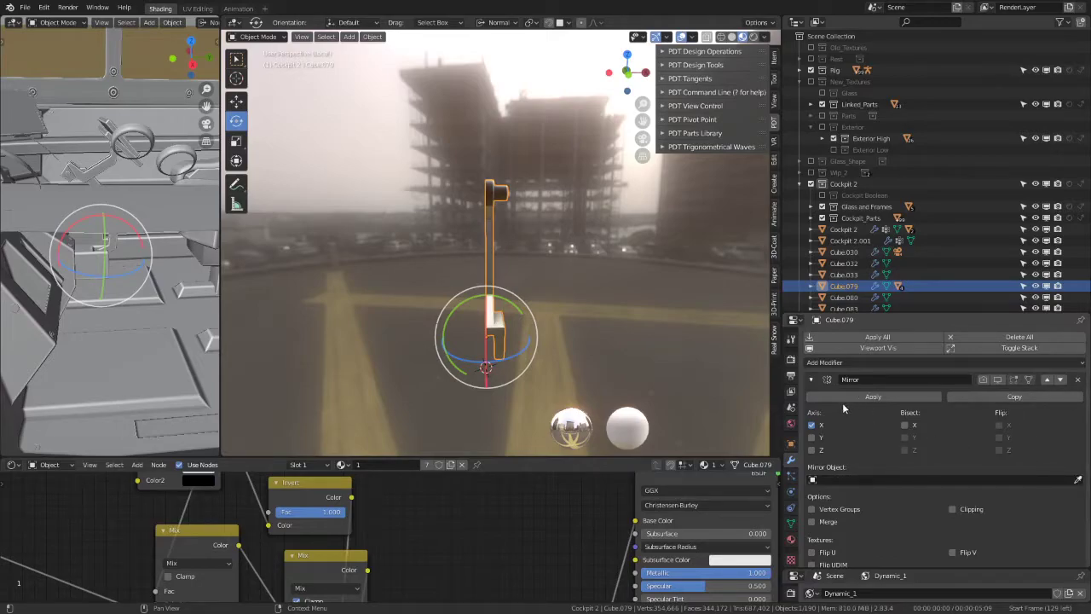
left_click(811, 436)
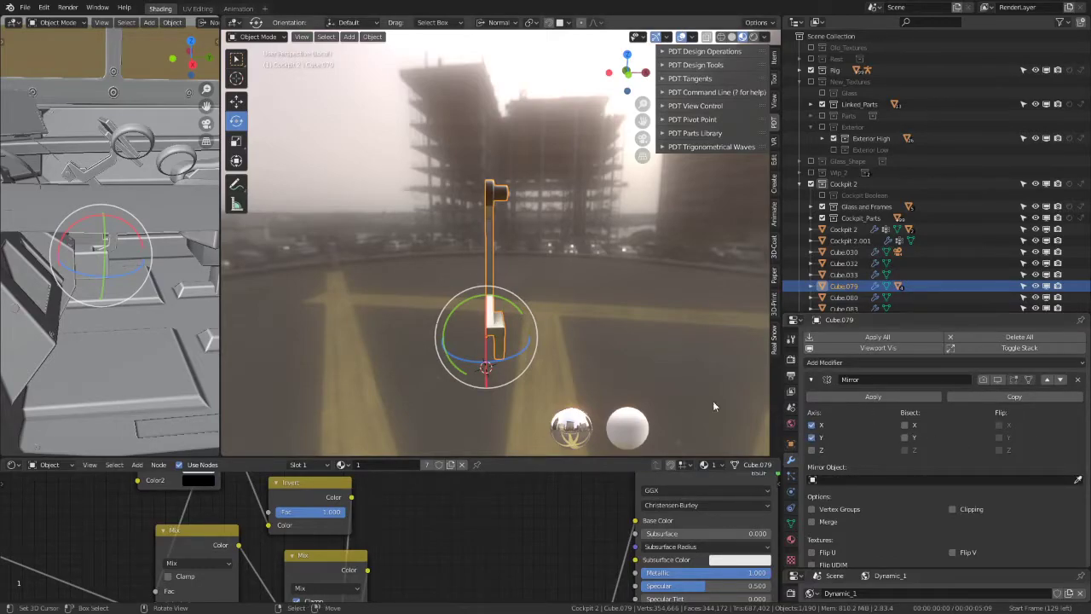
left_click(997, 380)
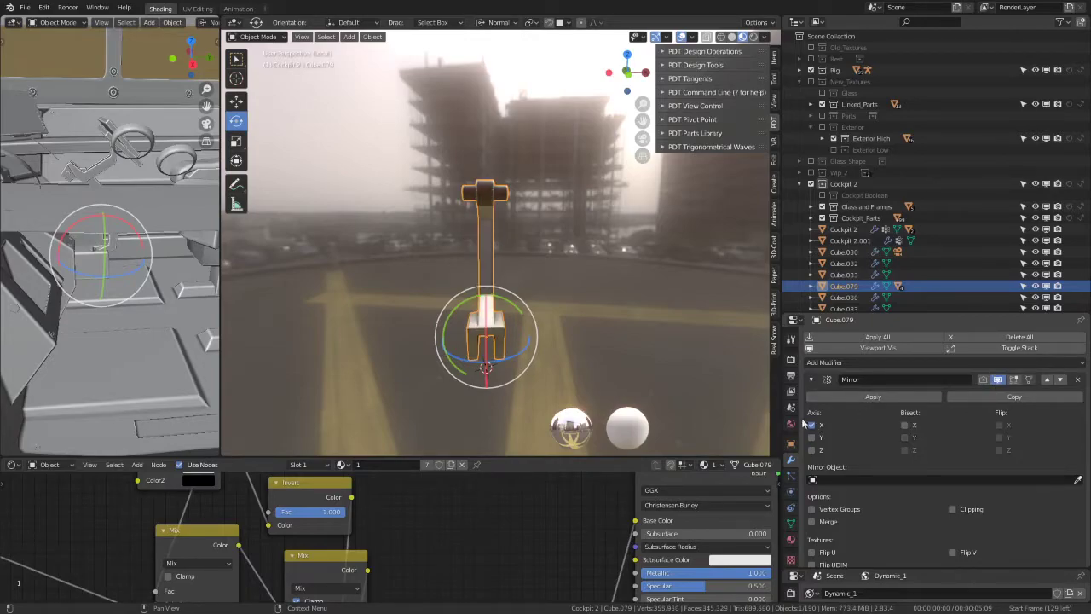
Step: Turn on Merge in the Mirror modifier and view the arm within the full cockpit
key("ctrl+space")
mouse_move(510, 158)
middle_mouse_down()
mouse_move(603, 249)
mouse_move(351, 259)
mouse_move(364, 269)
mouse_move(358, 241)
middle_mouse_up()
key("ctrl+space")
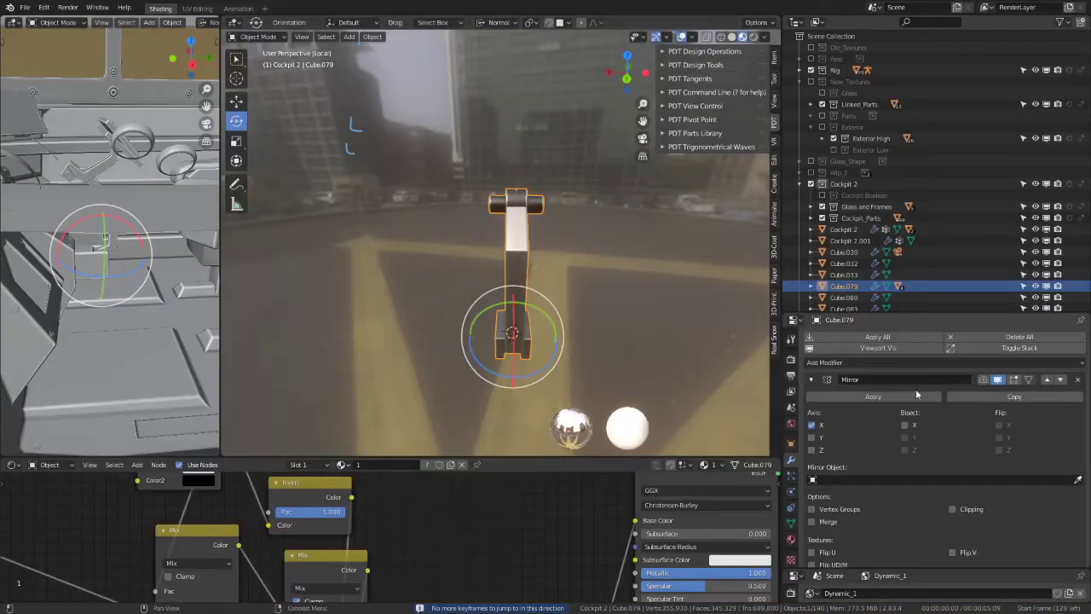
left_click(811, 521)
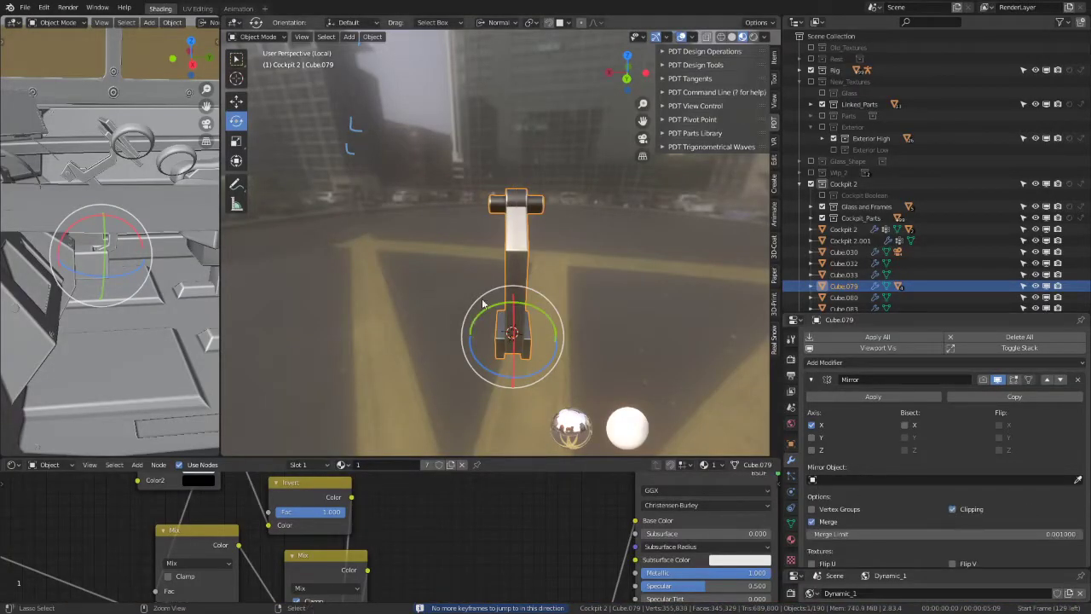
key("ctrl+space")
mouse_move(597, 256)
middle_mouse_down()
mouse_move(718, 234)
mouse_move(612, 247)
mouse_move(569, 234)
mouse_move(580, 313)
mouse_move(568, 240)
mouse_move(622, 268)
middle_mouse_up()
key("KP_Divide")
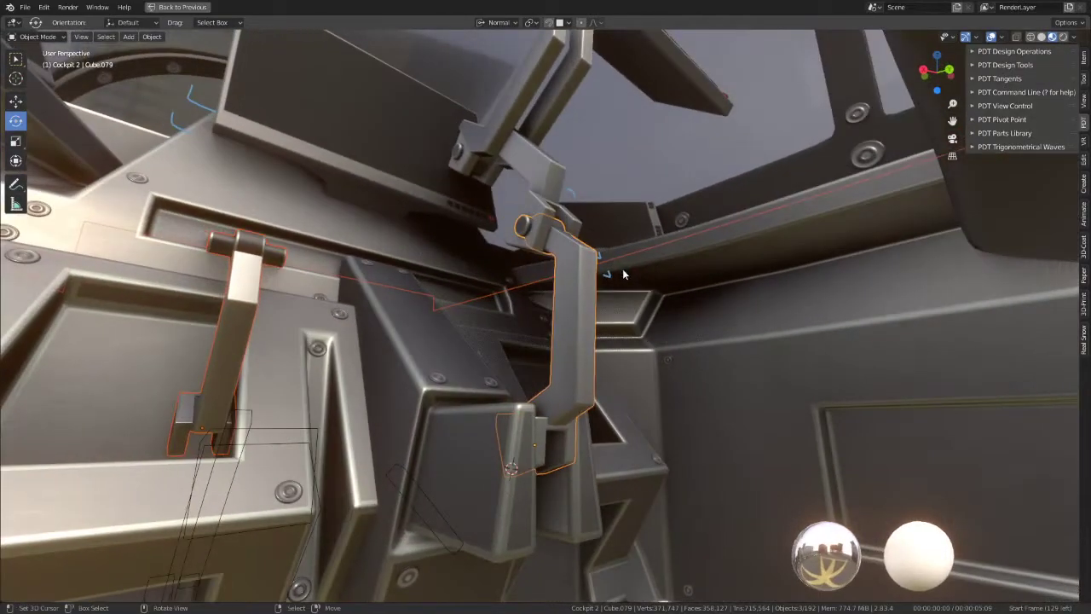
key("Tab")
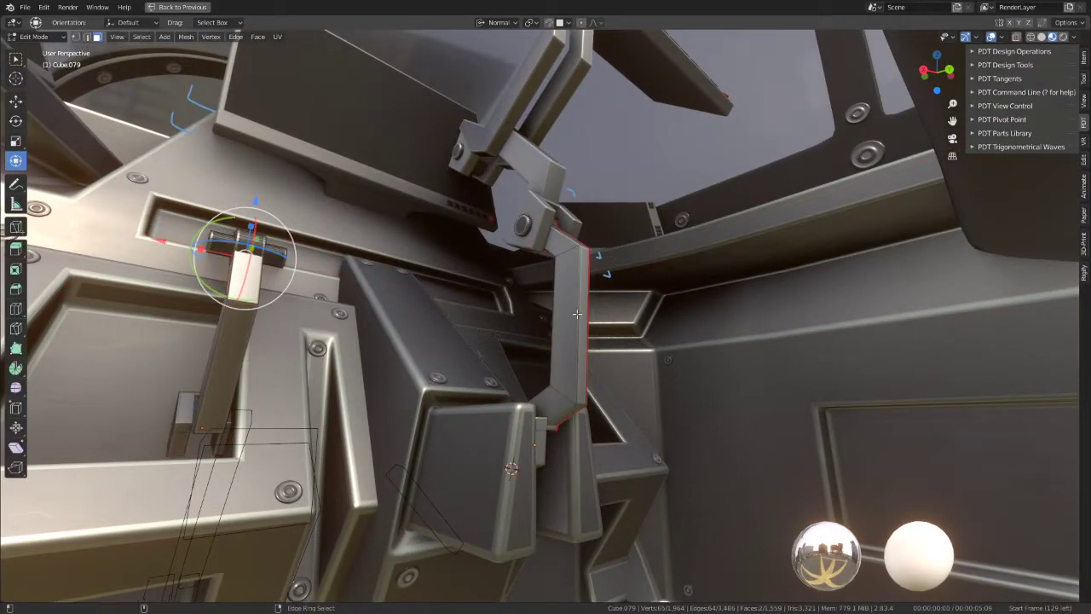
Step: Select the arm's long edges and subdivide them with one cut, undoing a trial smooth
left_click(577, 314, "ctrl+alt")
left_click(86, 37)
scroll(580, 324, "up", 2)
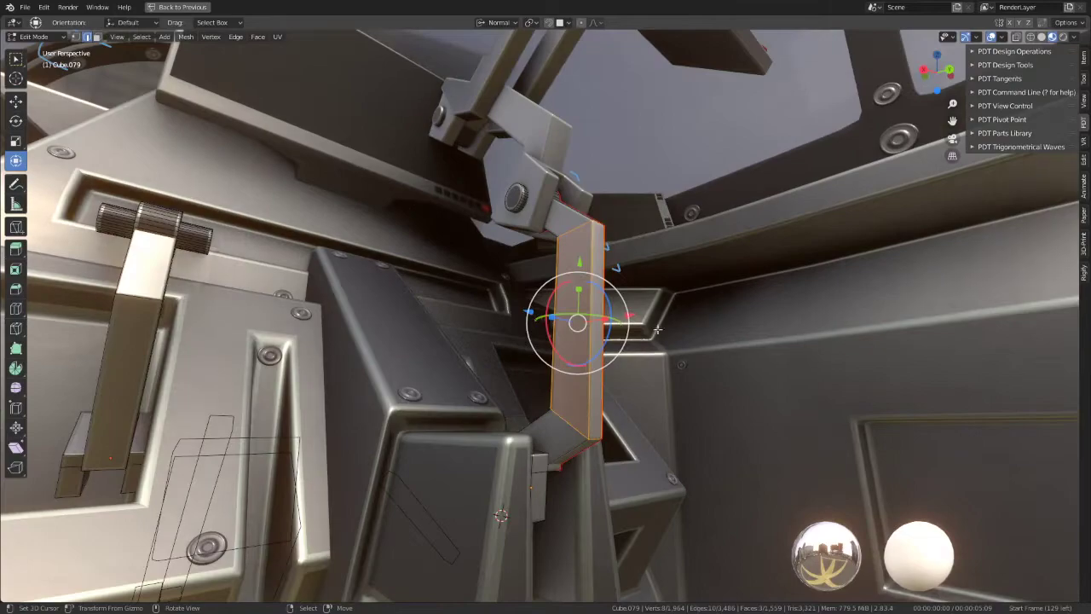
left_click(596, 358, "ctrl+alt")
scroll(614, 332, "up", 2)
key("q")
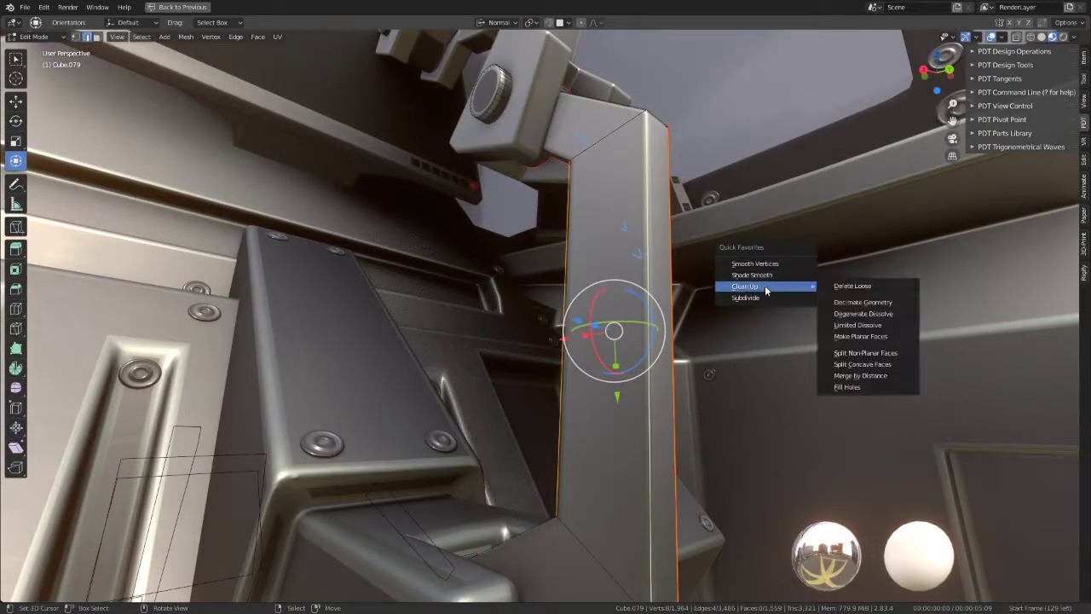
left_click(755, 264)
middle_click_drag(754, 263, 705, 263)
key("ctrl+z")
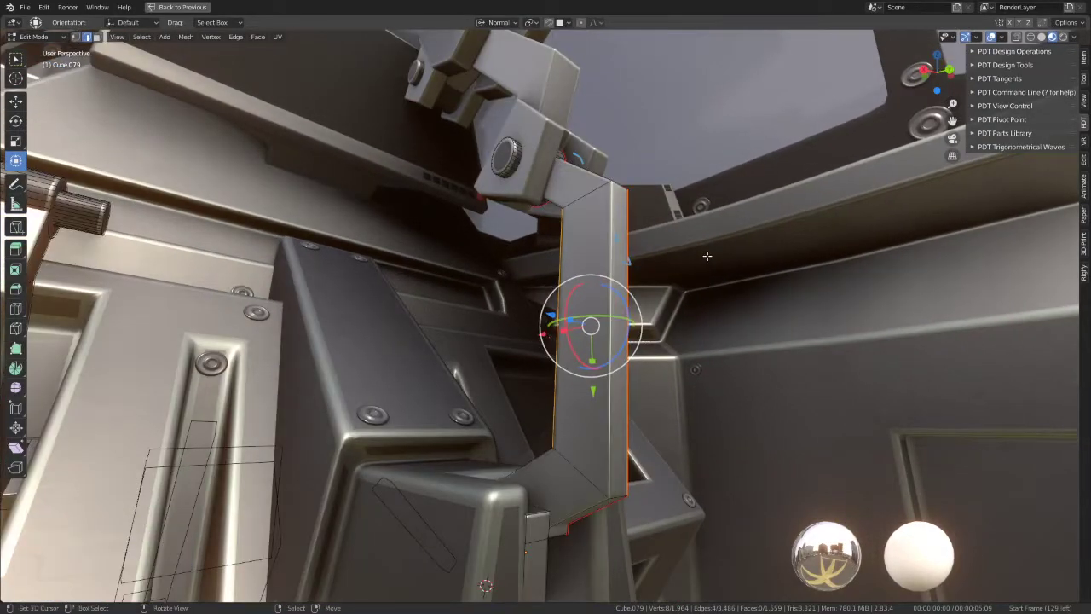
key("q")
left_click(687, 292)
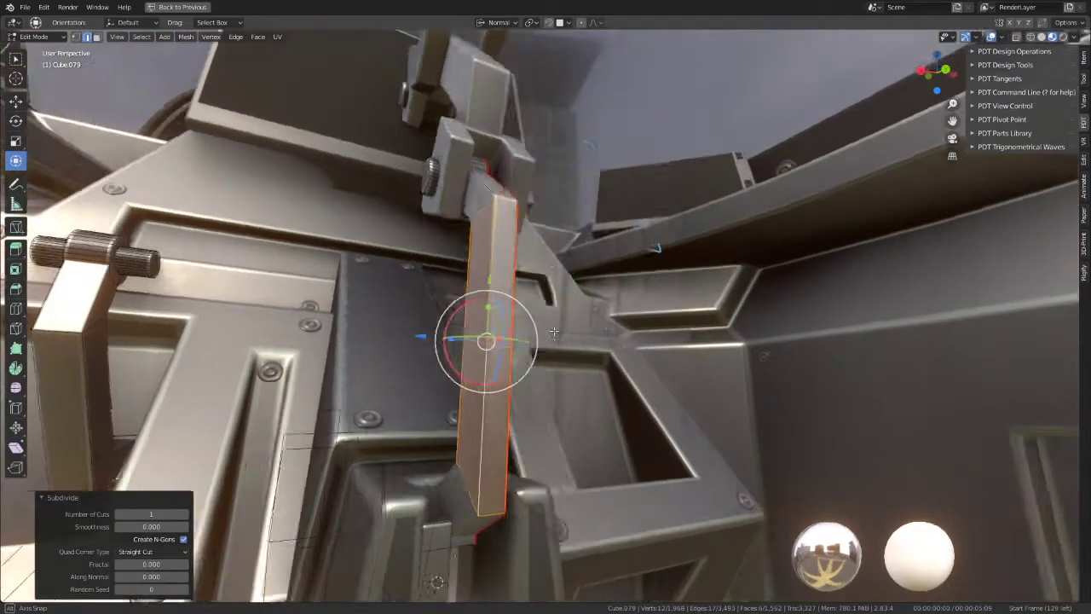
Step: Select a single edge on the arm, checking the new cut from several angles
middle_click_drag(687, 292, 629, 352)
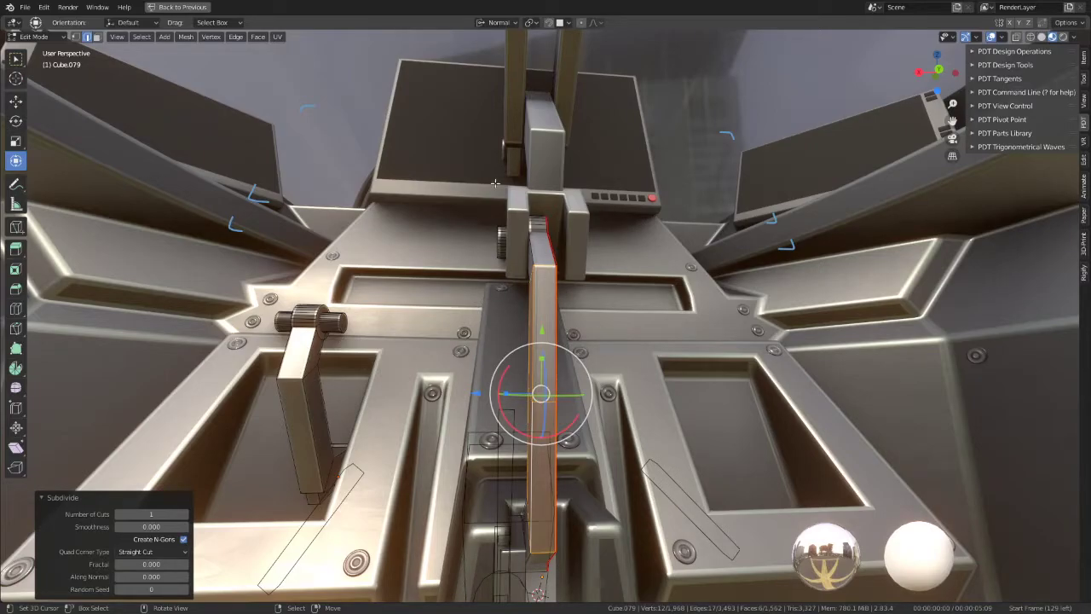
mouse_move(495, 183)
middle_mouse_down()
mouse_move(487, 199)
mouse_move(542, 195)
mouse_move(513, 198)
middle_mouse_up()
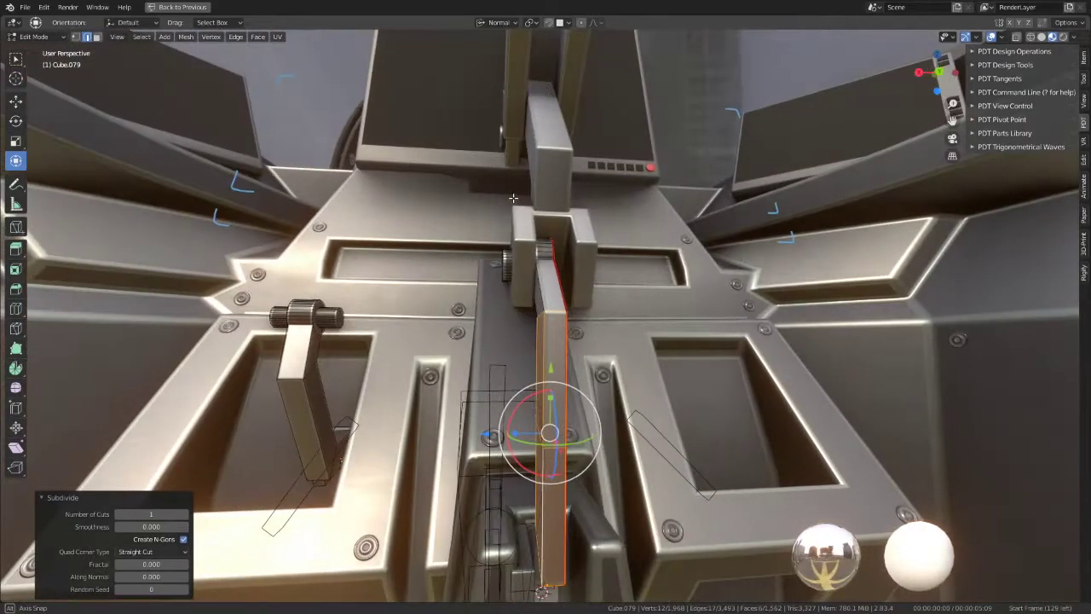
left_click(556, 313, "alt")
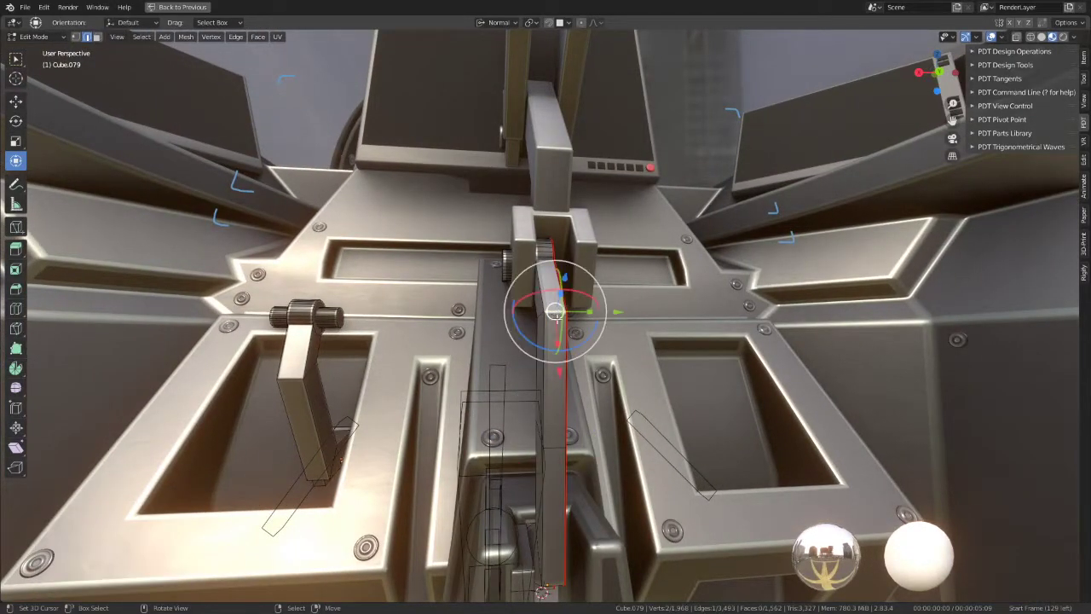
mouse_move(555, 312)
middle_mouse_down()
mouse_move(569, 252)
mouse_move(586, 269)
mouse_move(369, 298)
middle_mouse_up()
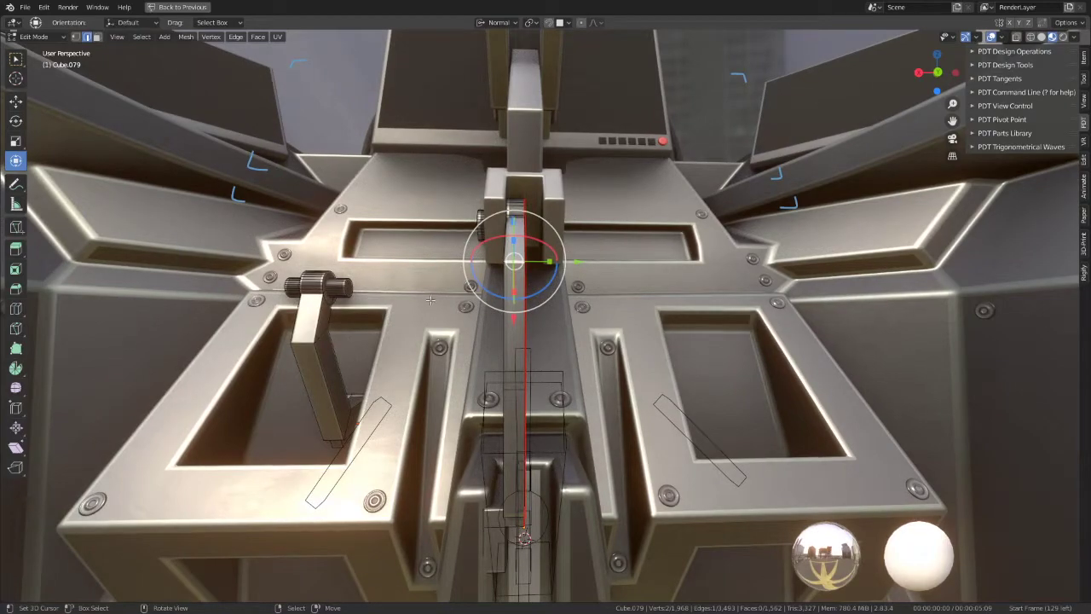
middle_click_drag(503, 253, 522, 259)
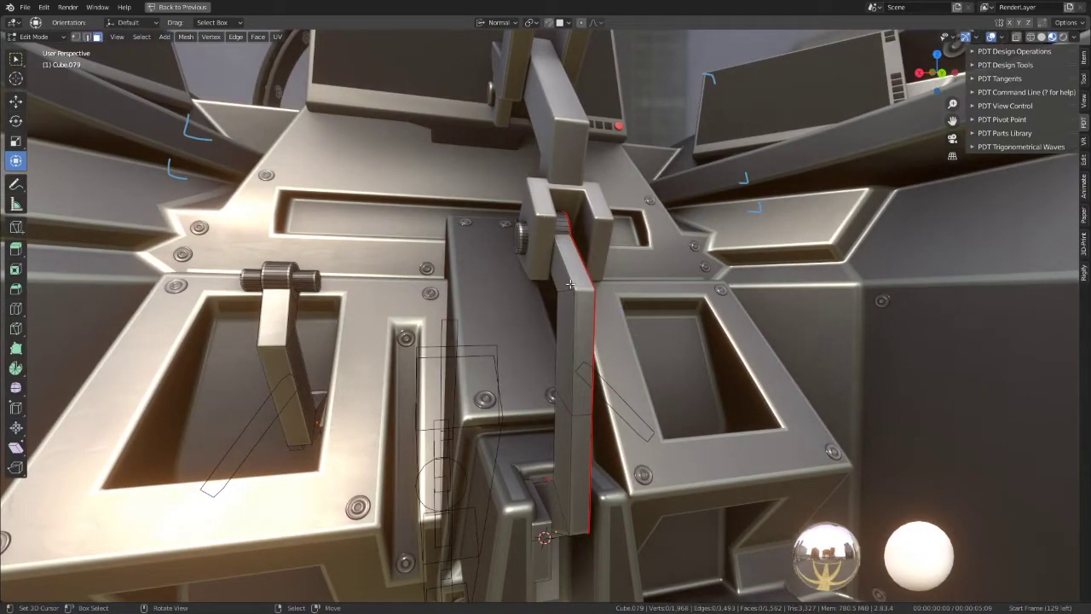
mouse_move(570, 284)
middle_mouse_down()
mouse_move(551, 259)
mouse_move(585, 312)
middle_mouse_up()
scroll(552, 258, "up", 5)
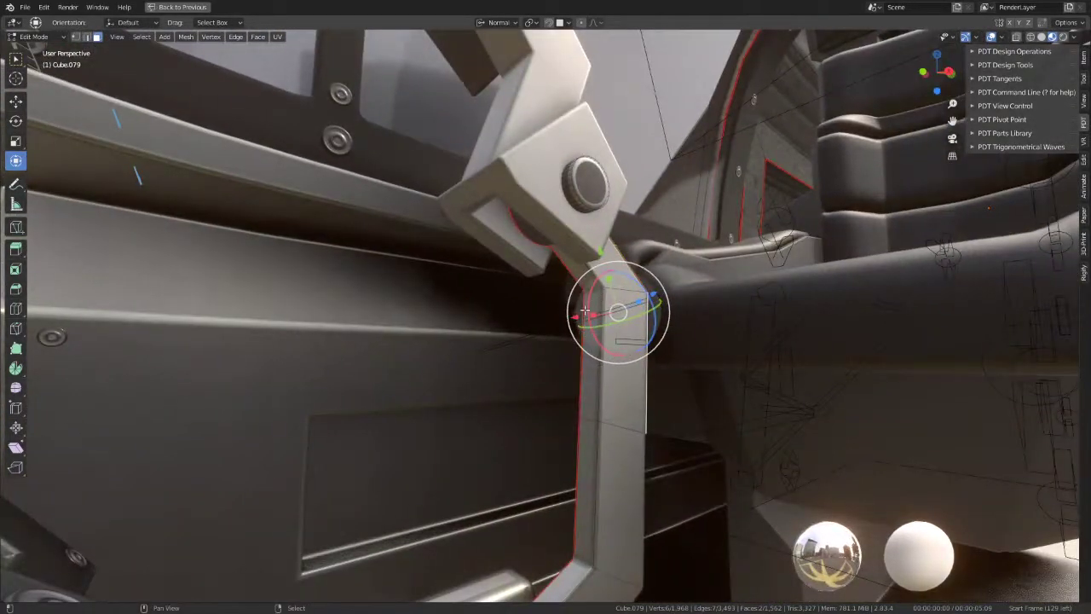
Step: Extrude the edge into a thin face, pushing it about 0.0156 along its normal
right_click(737, 274)
key("Escape")
middle_click_drag(737, 273, 447, 269)
left_click_drag(461, 322, 458, 312)
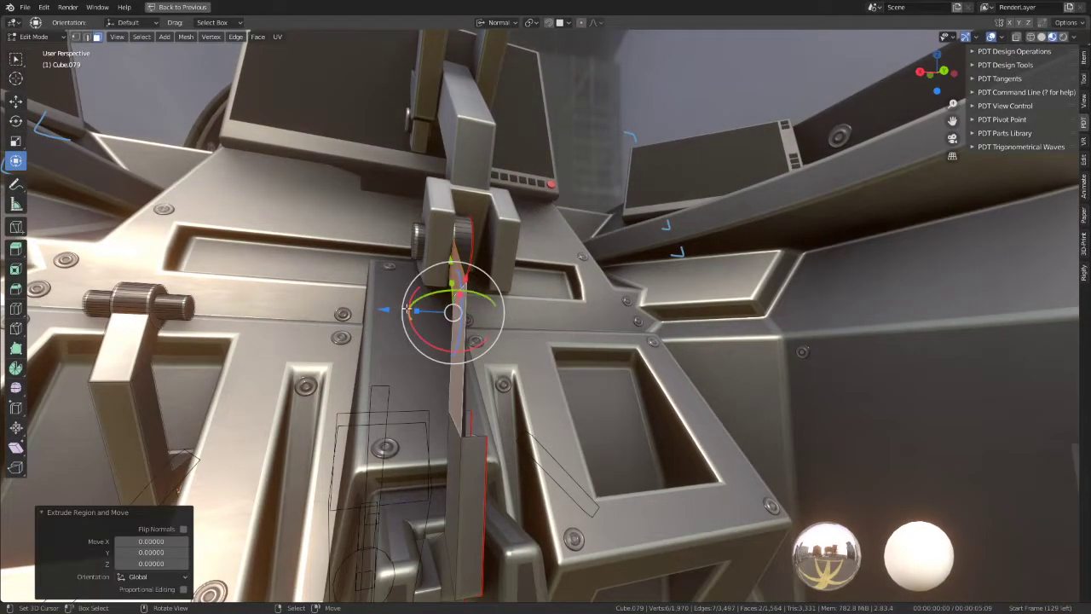
left_click_drag(407, 311, 269, 304)
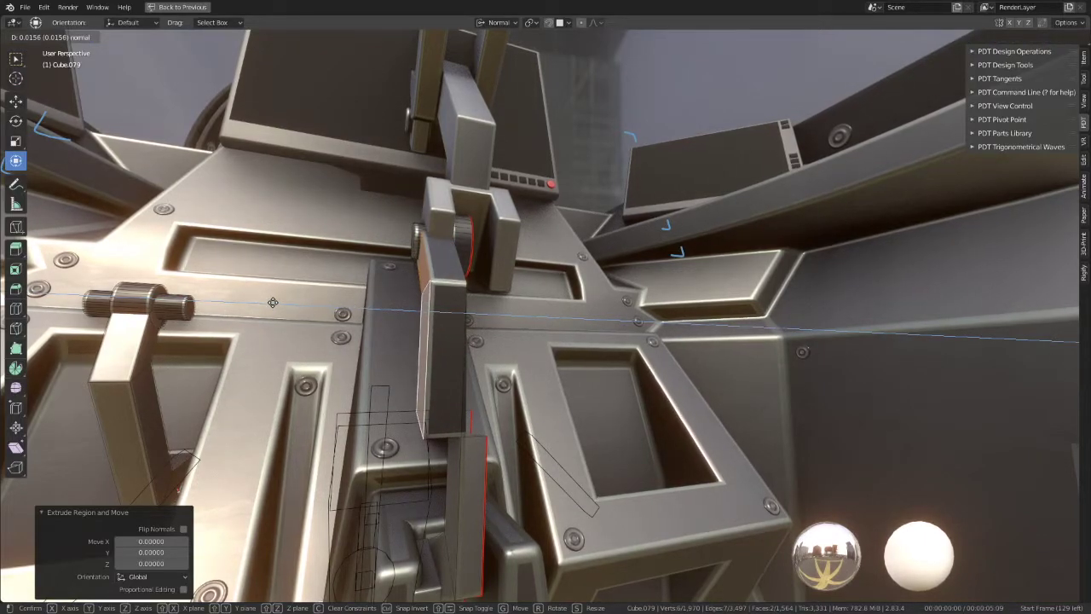
Step: Confirm the extruded flange, then toggle Edit Mode off and on and frame the face
left_click(272, 302)
key("Tab")
key("KP_Decimal")
mouse_move(477, 225)
middle_mouse_down()
mouse_move(503, 230)
mouse_move(427, 203)
middle_mouse_up()
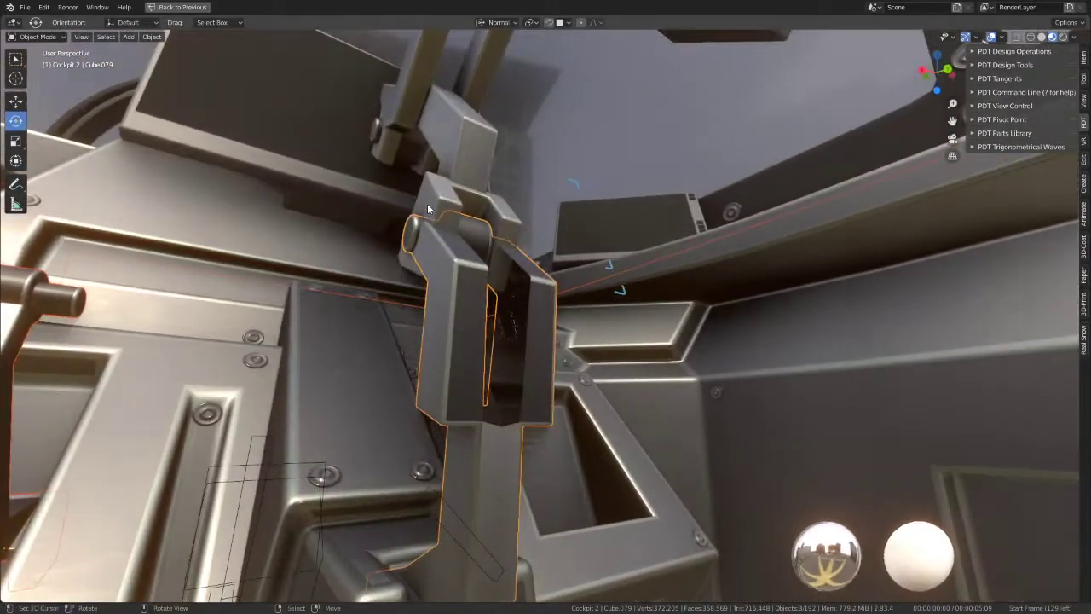
key("Tab")
key("KP_Decimal")
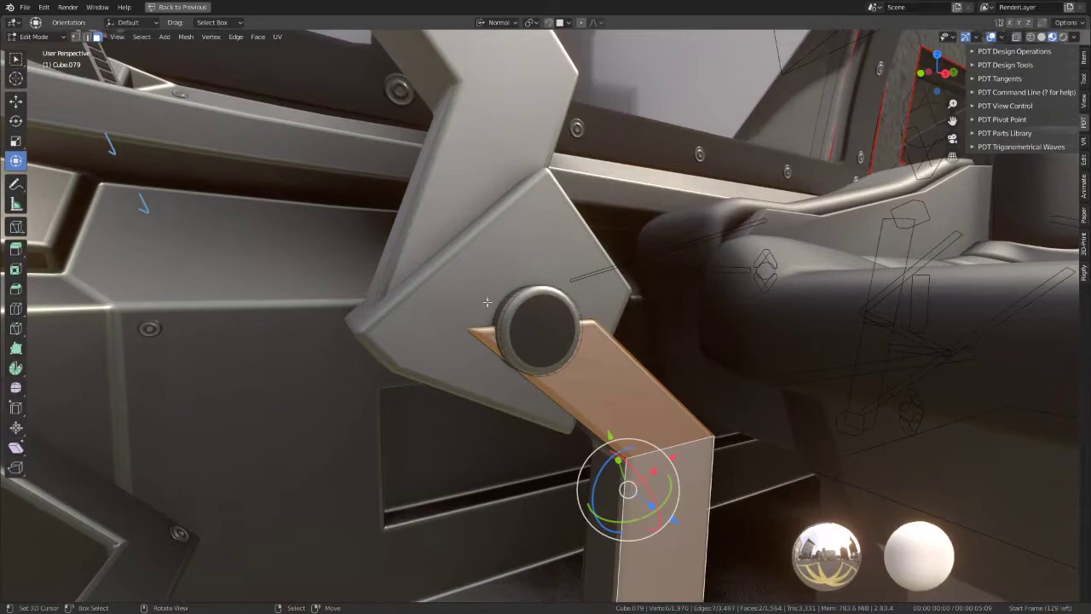
middle_click_drag(569, 294, 196, 34)
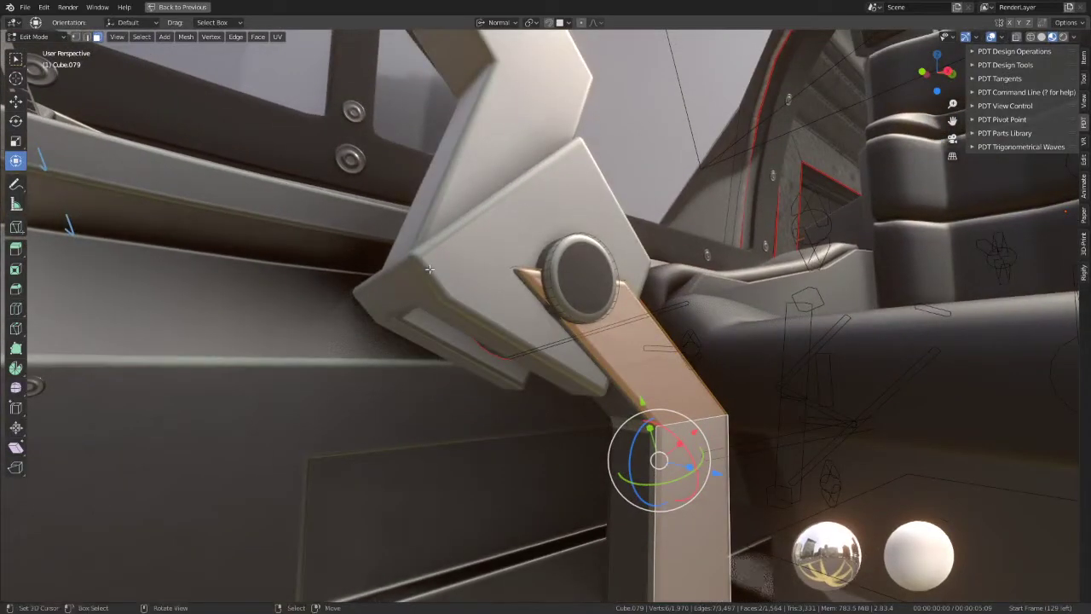
Step: Edge-slide an edge on the upper link to a factor of -0.443, tightening the joint
left_click(87, 38)
left_click(507, 267)
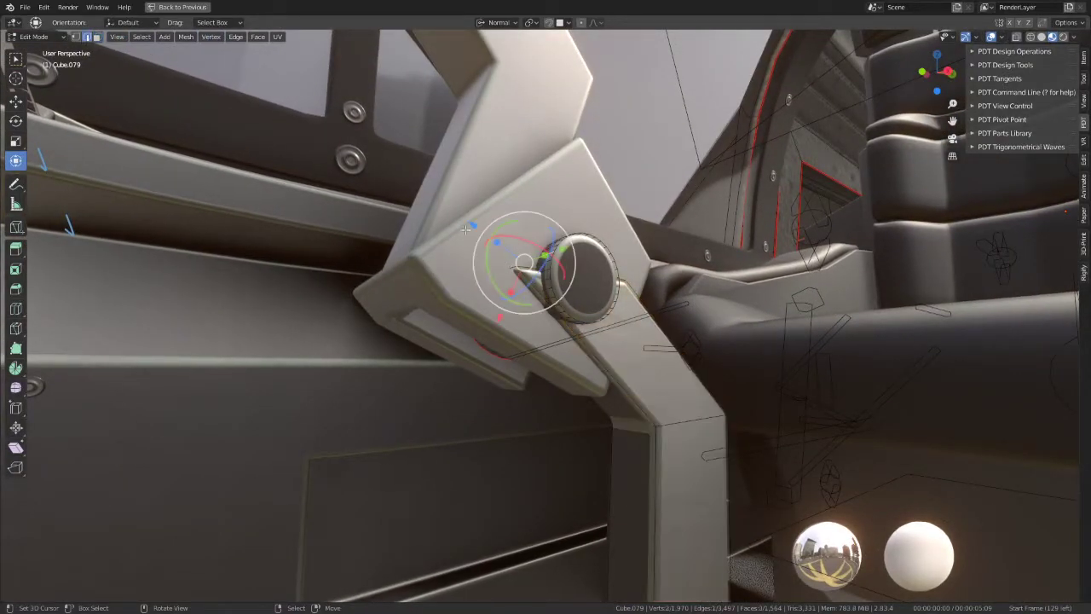
mouse_move(507, 267)
middle_mouse_down()
mouse_move(605, 321)
mouse_move(579, 319)
middle_mouse_up()
key("g")
key("g")
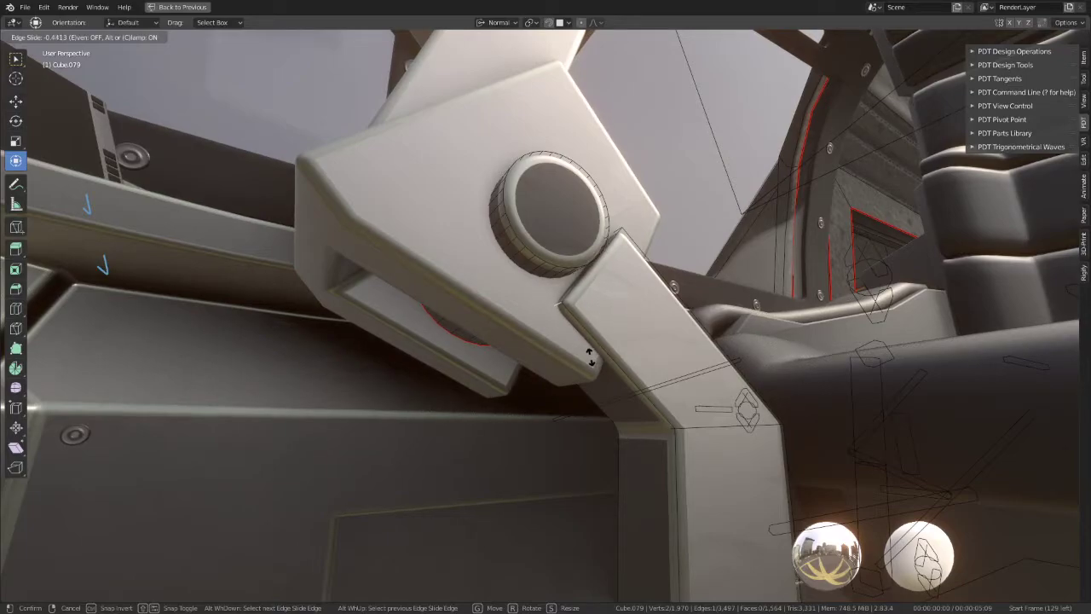
left_click(590, 358)
Step: Select another edge near the round pivot and switch to Right view
mouse_move(538, 302)
middle_mouse_down()
mouse_move(531, 315)
mouse_move(550, 318)
middle_mouse_up()
left_click(406, 321)
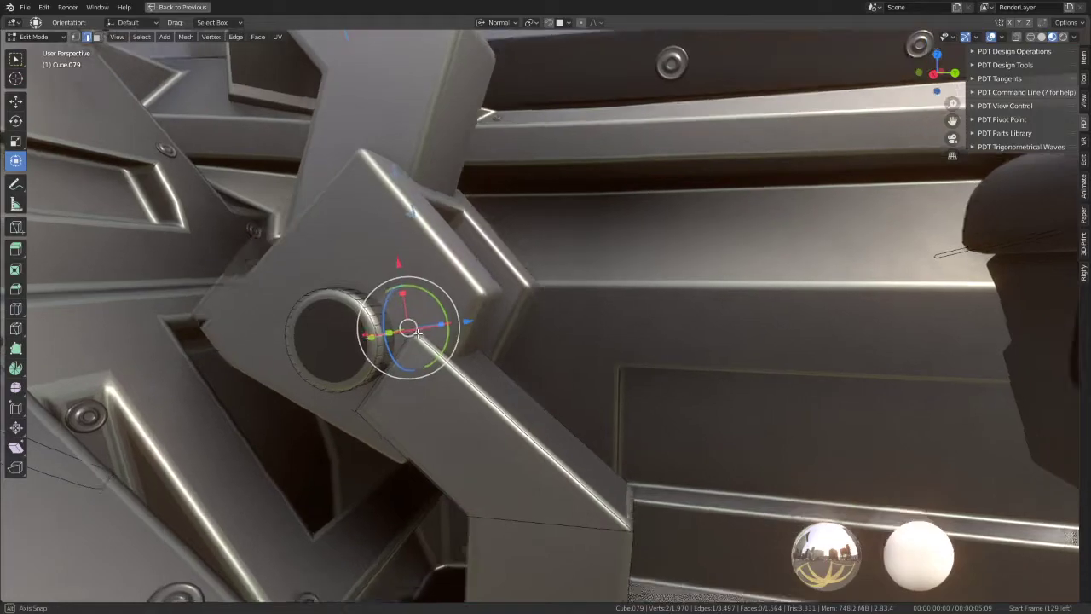
middle_click_drag(405, 320, 540, 417)
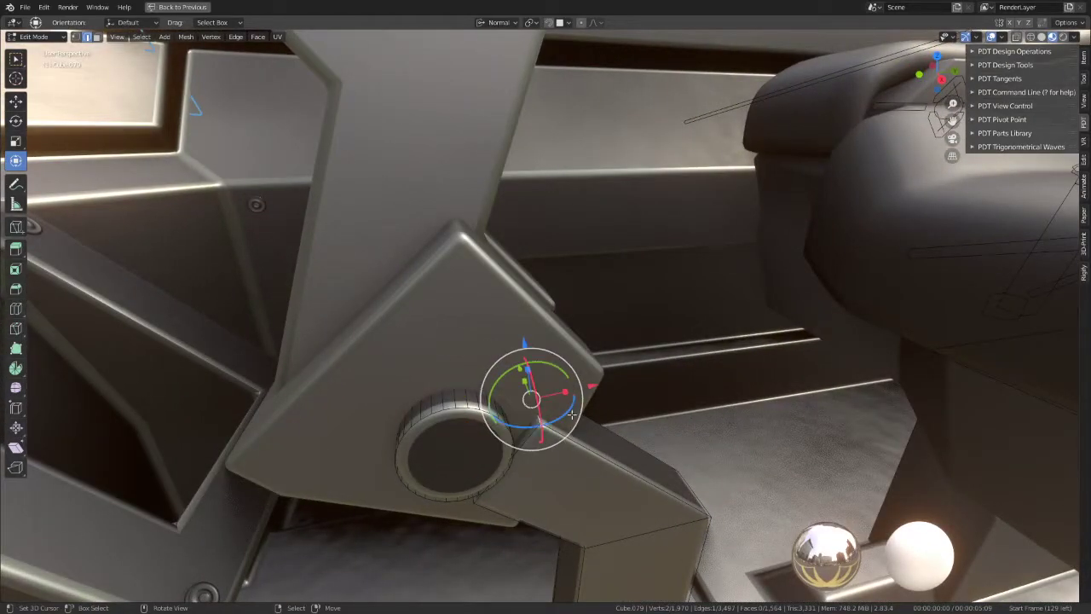
middle_click_drag(501, 170, 543, 252)
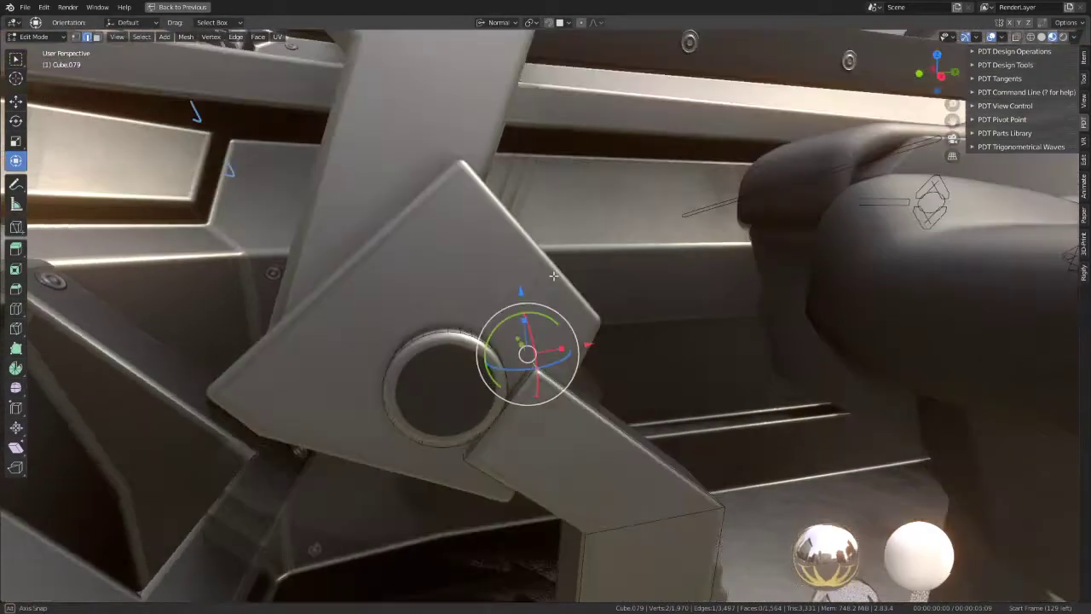
key("KP_3")
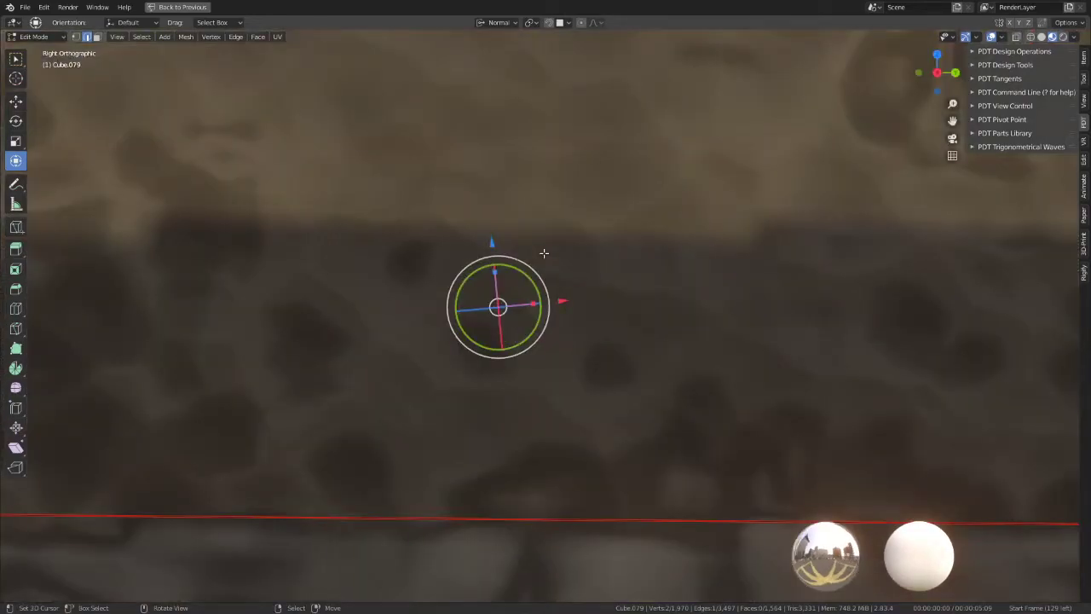
Step: Reselect the arm bracket object and enter its Edit Mode
key("Tab")
scroll(570, 204, "down", 4)
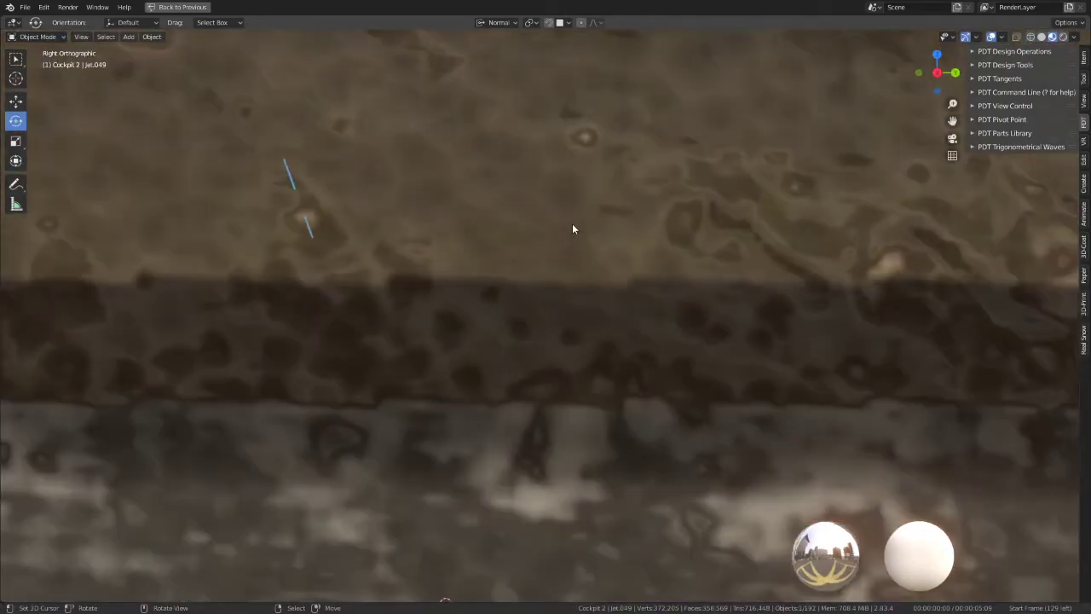
scroll(573, 225, "down", 4)
scroll(584, 247, "down", 3)
scroll(611, 353, "up", 5)
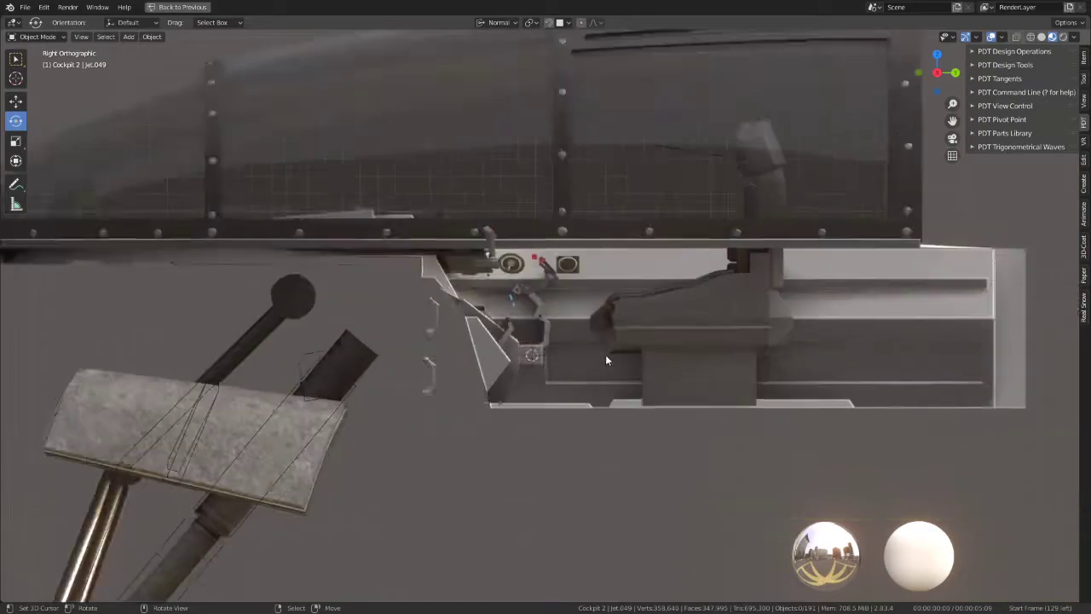
scroll(605, 355, "up", 5)
scroll(548, 343, "up", 2)
left_click(548, 343)
scroll(548, 341, "up", 5)
key("Tab")
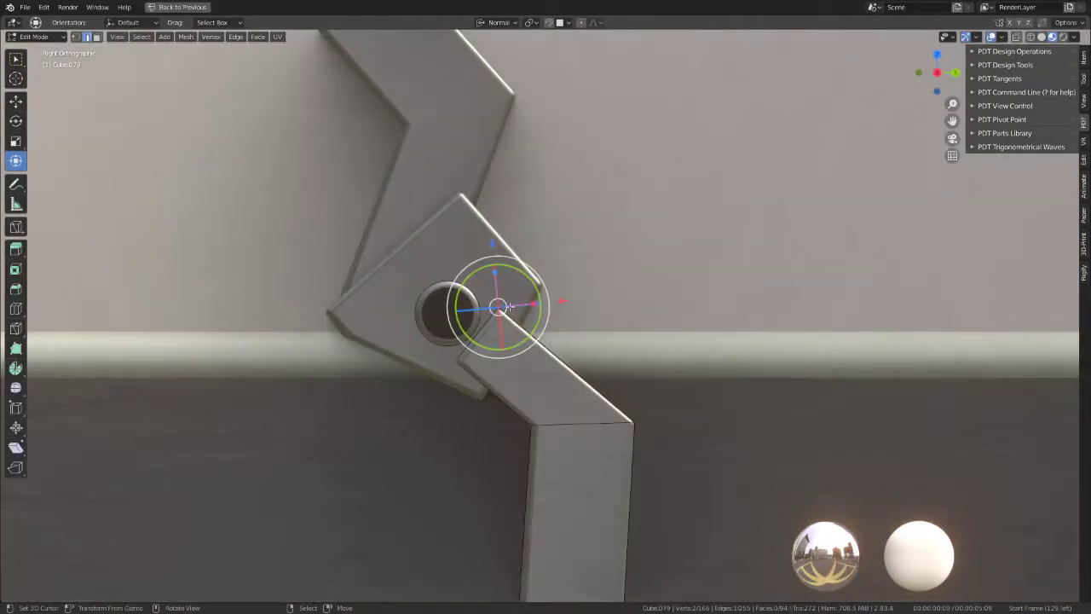
Step: Move the selected part of the arm to a new position
key("g")
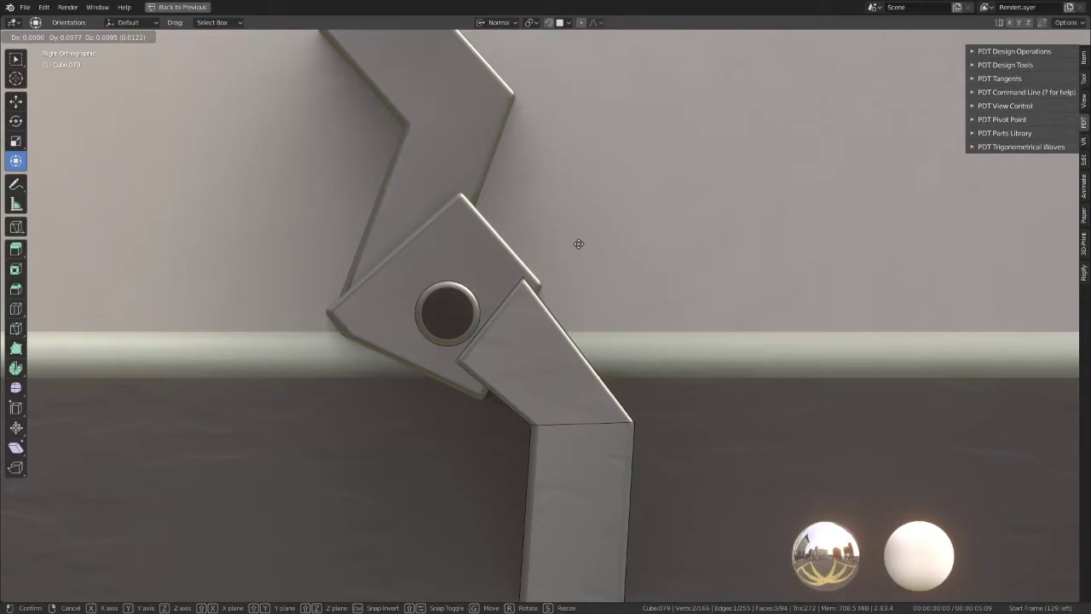
key("Escape")
scroll(579, 244, "down", 6)
scroll(578, 244, "up", 6)
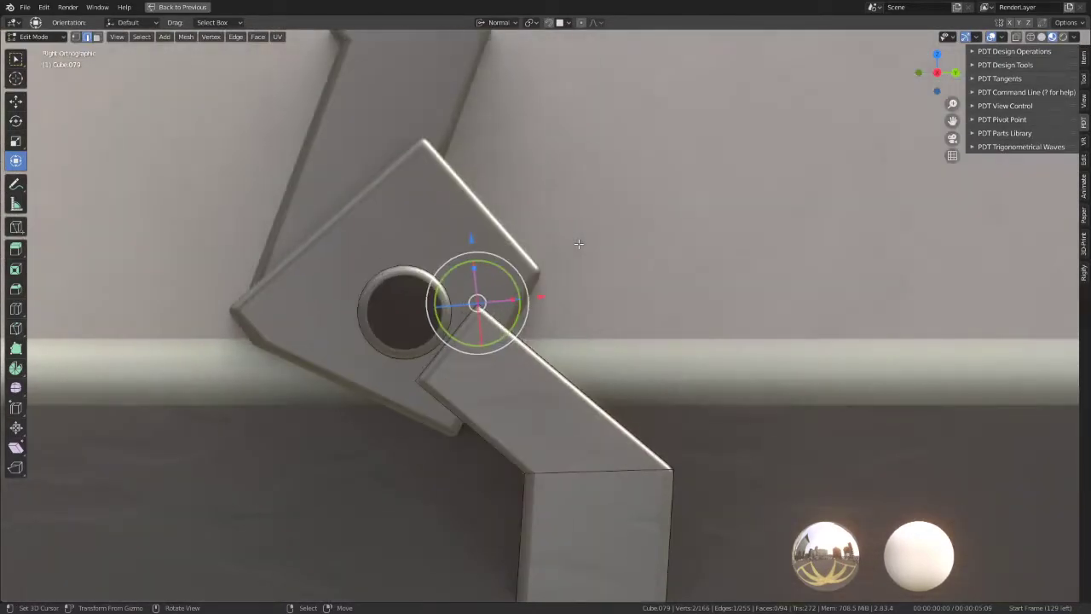
key("g")
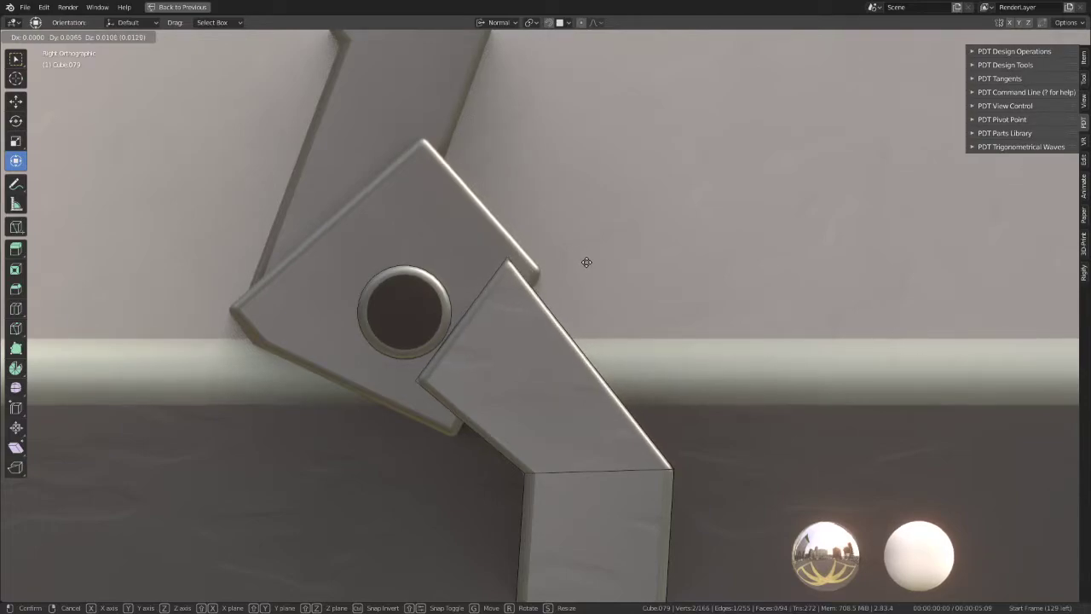
left_click(584, 259)
scroll(512, 317, "down", 2)
scroll(512, 317, "down", 2)
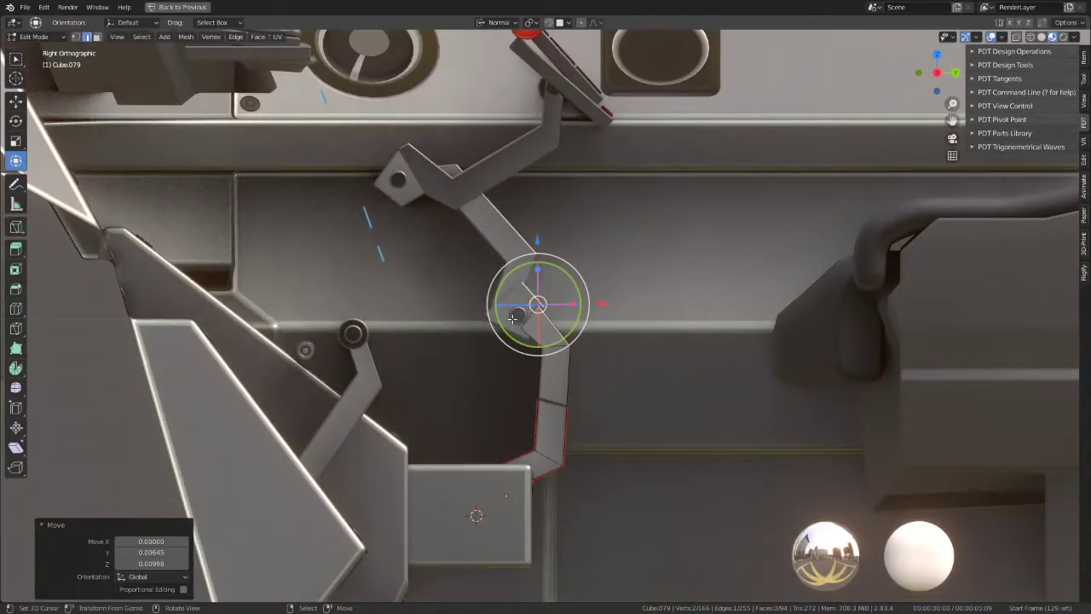
Step: Place the 3D cursor on the arm joint and move the joint vertices in Right Ortho view
middle_click_drag(564, 308, 584, 363)
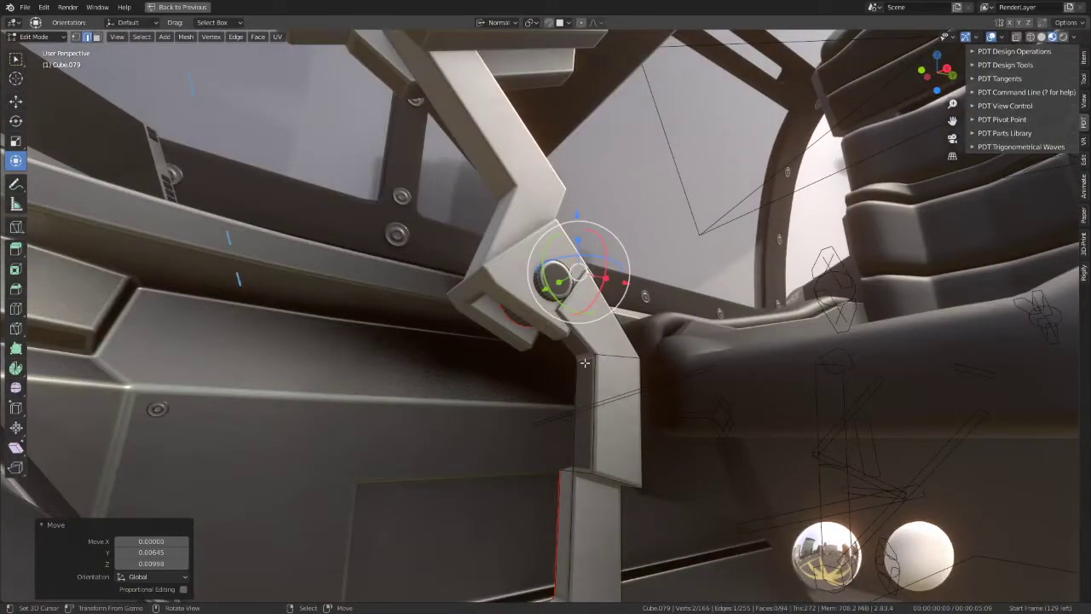
right_click(584, 363, "shift")
right_click(553, 315, "shift")
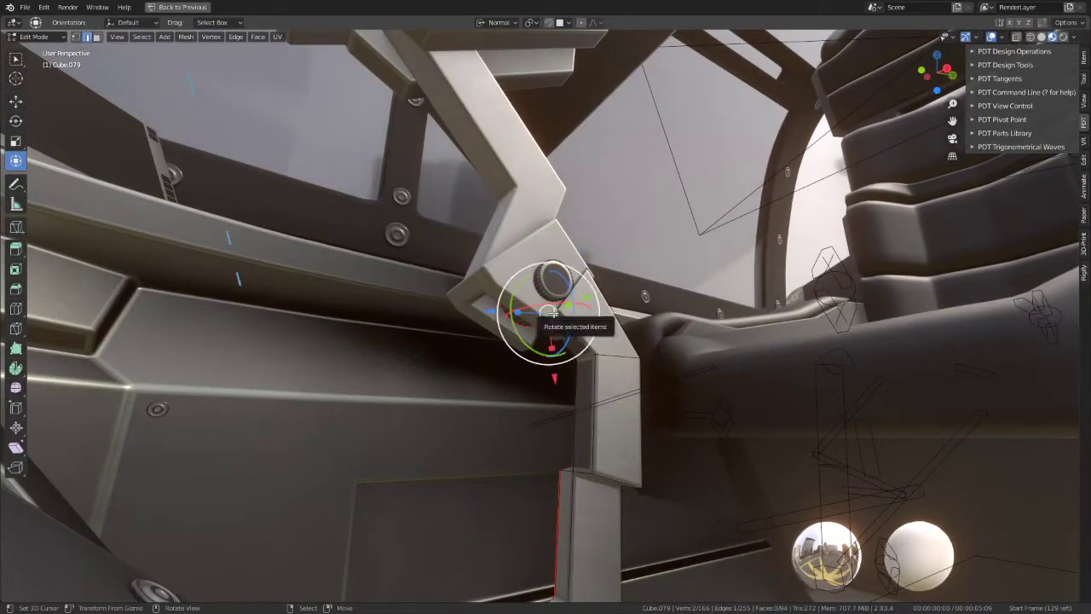
key("KP_3")
scroll(551, 313, "up", 5)
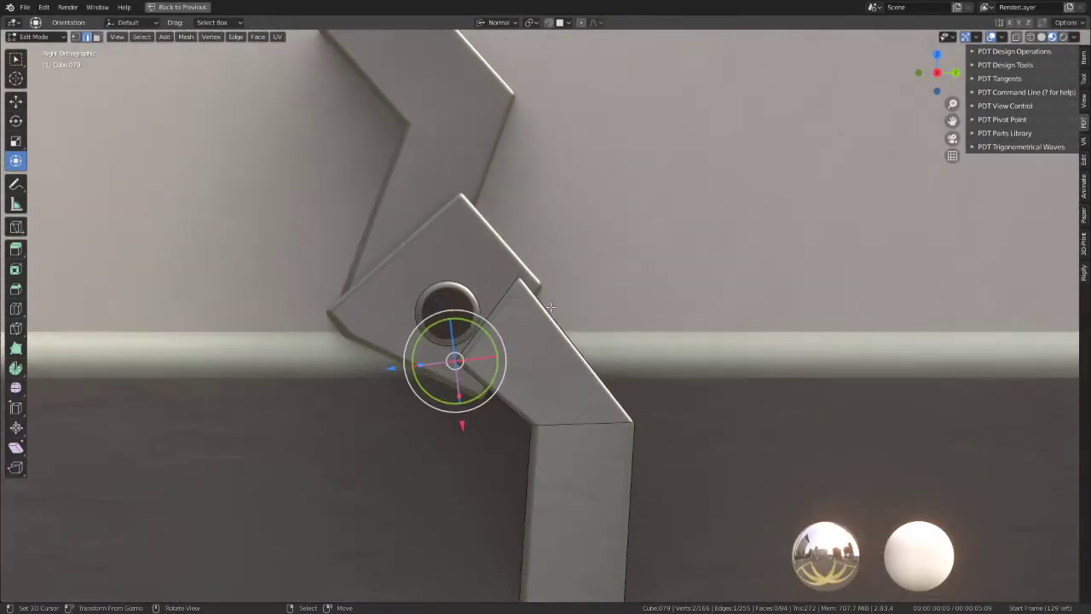
key("g")
left_click(531, 338)
Step: Refine the joint vertices' position around the pivot hole in Right Ortho view
middle_click_drag(516, 361, 670, 219)
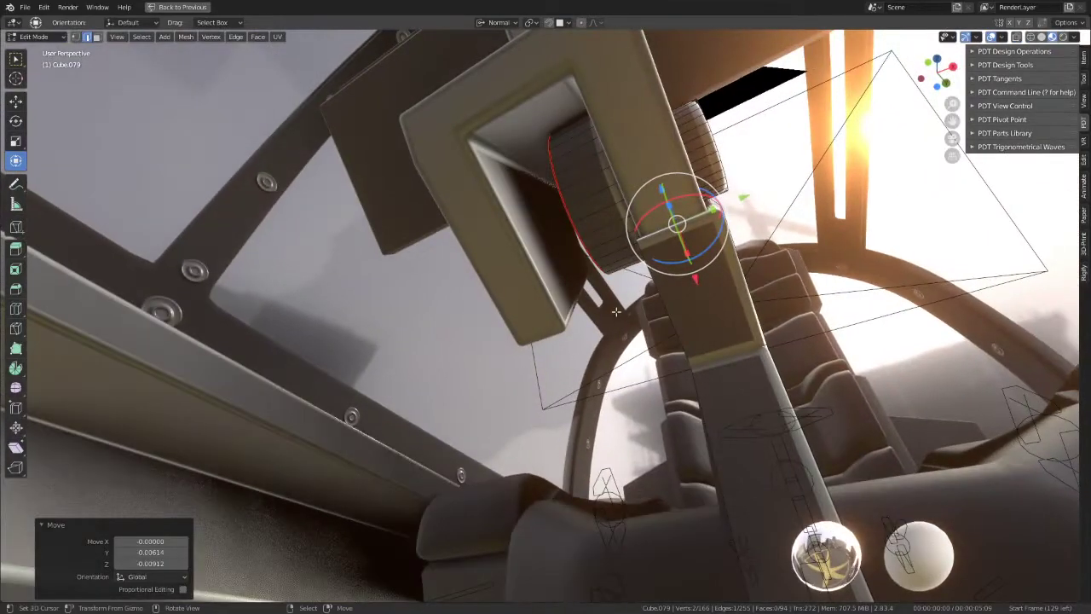
right_click(720, 341, "shift")
key("KP_3")
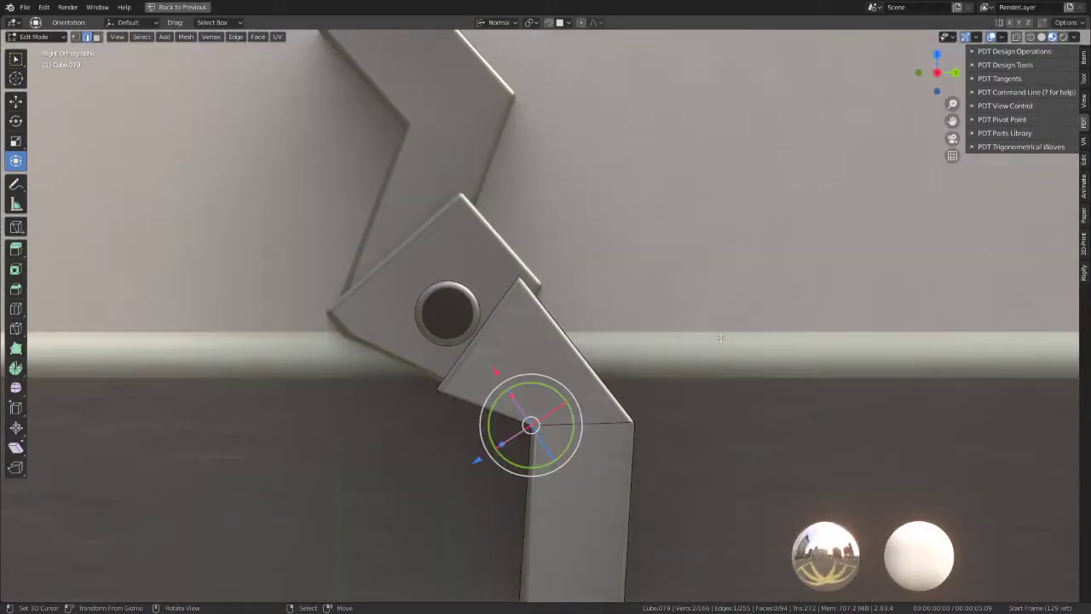
scroll(720, 339, "down", 3)
key("g")
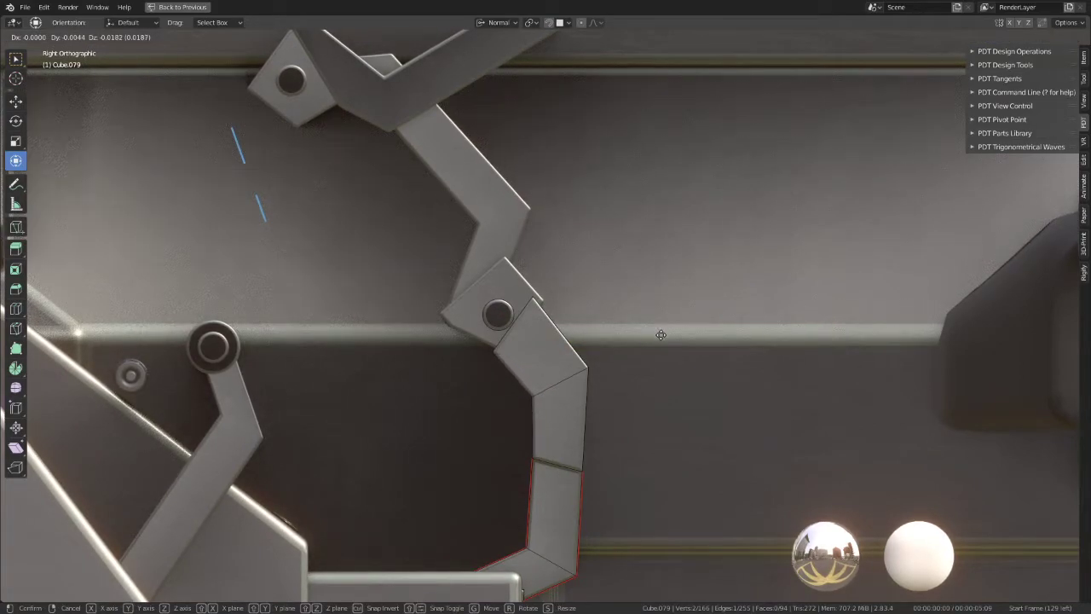
left_click(660, 334)
Step: Push the bracket face out slightly along its normal
mouse_move(661, 334)
middle_mouse_down()
mouse_move(664, 250)
mouse_move(612, 304)
mouse_move(623, 249)
mouse_move(578, 247)
mouse_move(546, 225)
mouse_move(543, 279)
mouse_move(599, 272)
mouse_move(555, 241)
mouse_move(608, 275)
mouse_move(537, 256)
middle_mouse_up()
key("Tab")
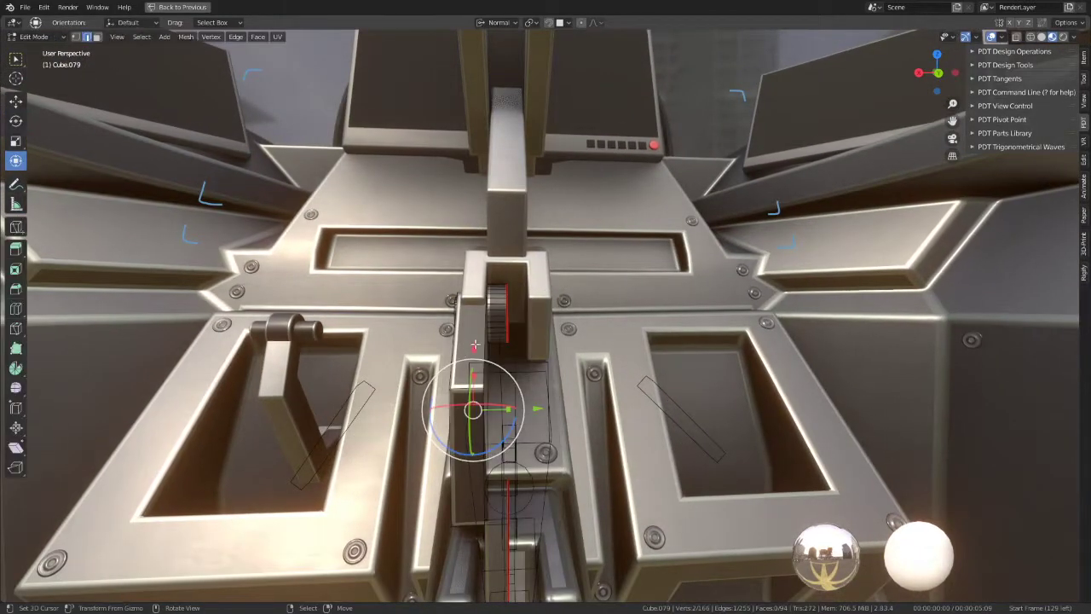
middle_click_drag(468, 377, 405, 415)
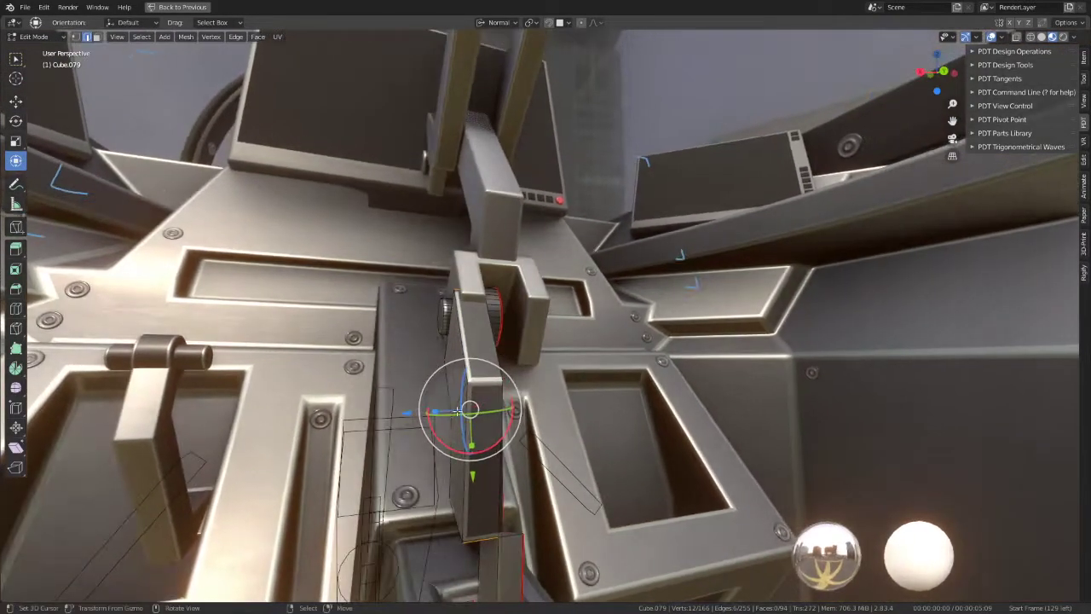
key("g")
key("z")
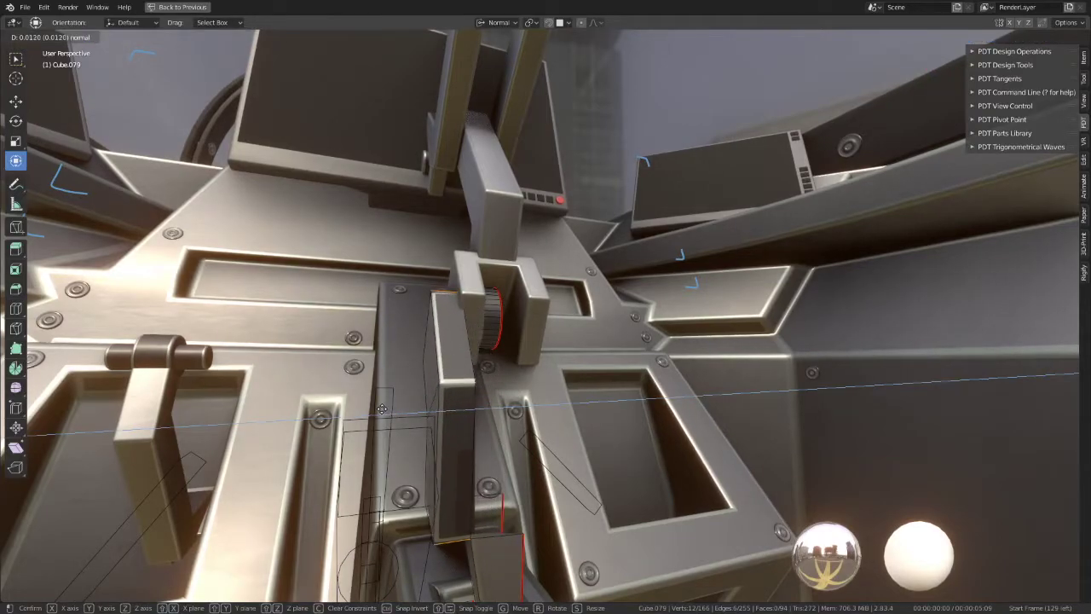
left_click(383, 410)
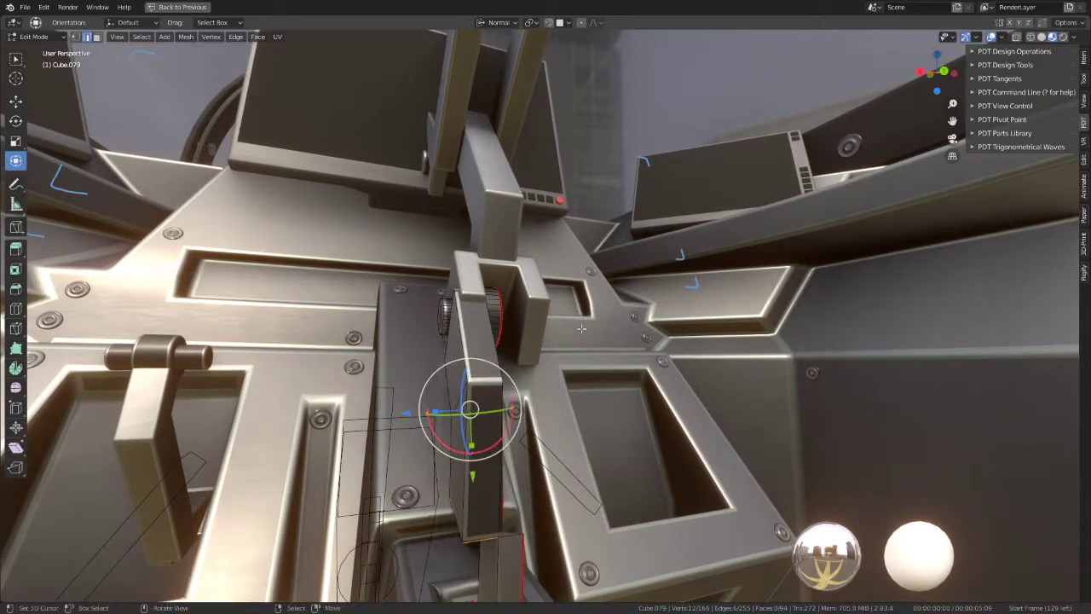
Step: Extend the bracket selection and smooth its vertices with a 0.500 factor
middle_click_drag(532, 339, 519, 340)
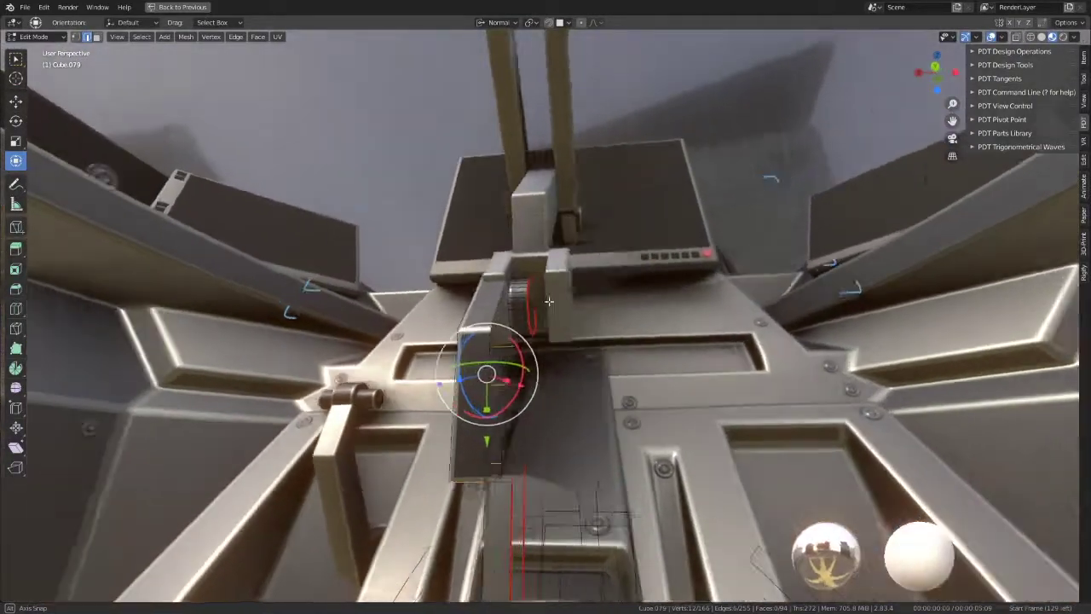
middle_click_drag(519, 340, 518, 381)
left_click(517, 381, "ctrl")
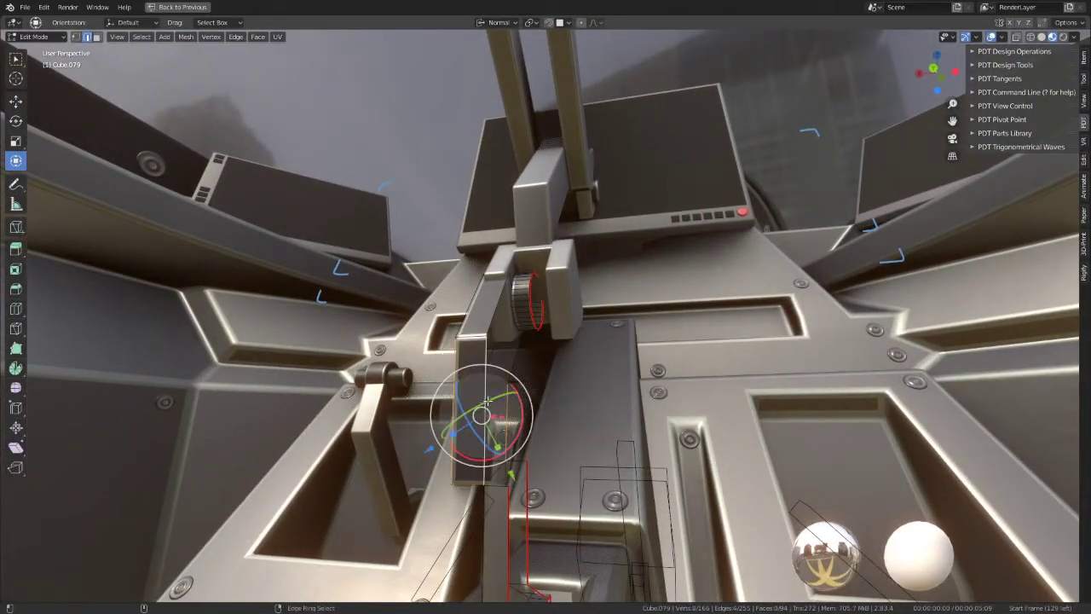
right_click(756, 322)
left_click(747, 288)
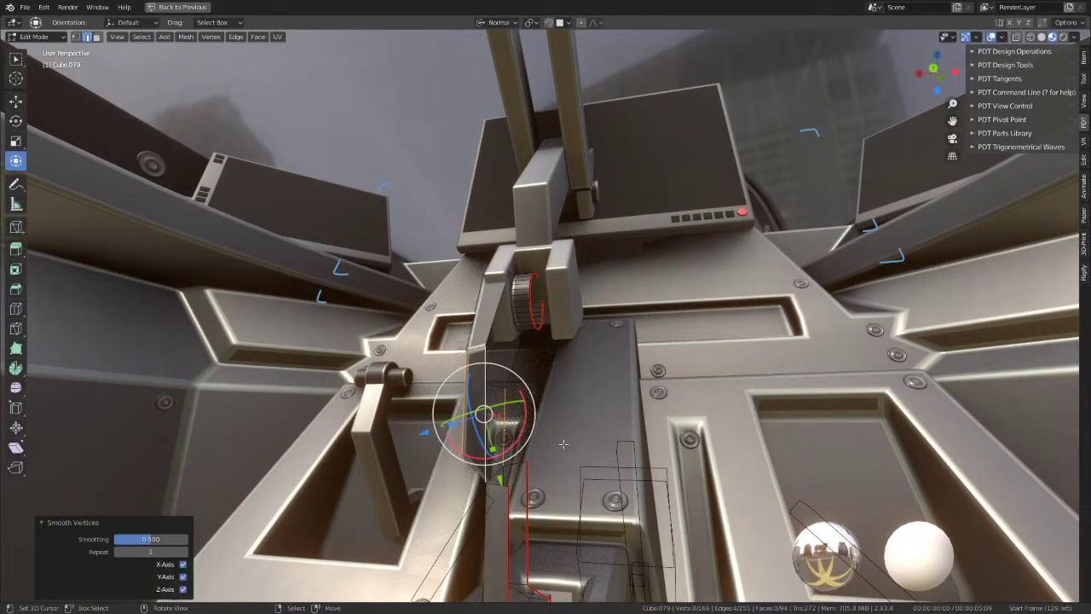
Step: Subdivide the bracket faces and edge-slide the new edge
left_click(613, 362, "ctrl")
key("q")
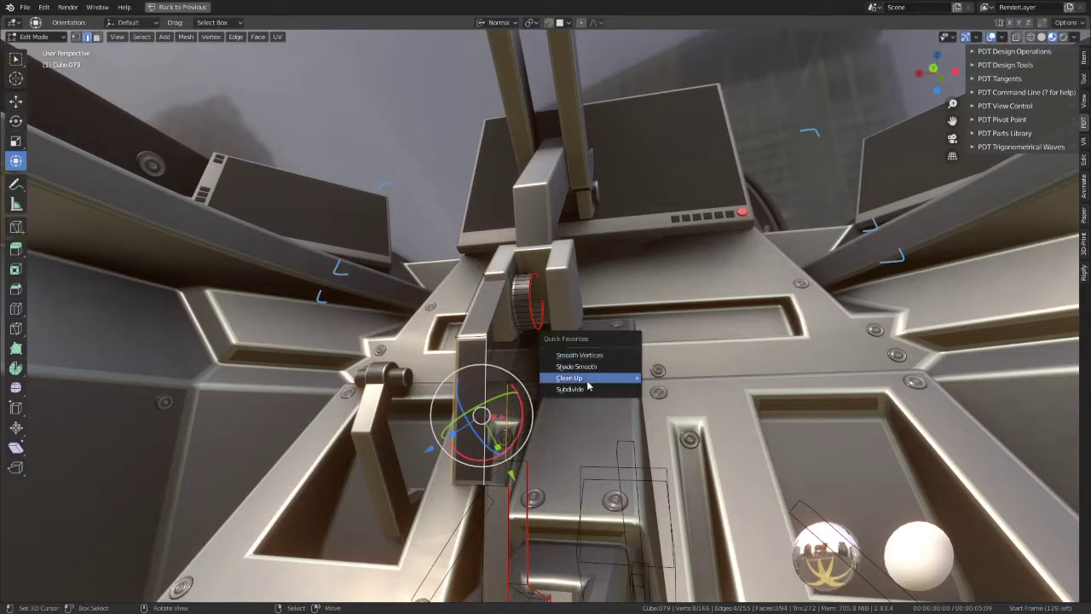
left_click(572, 388)
left_click(469, 409)
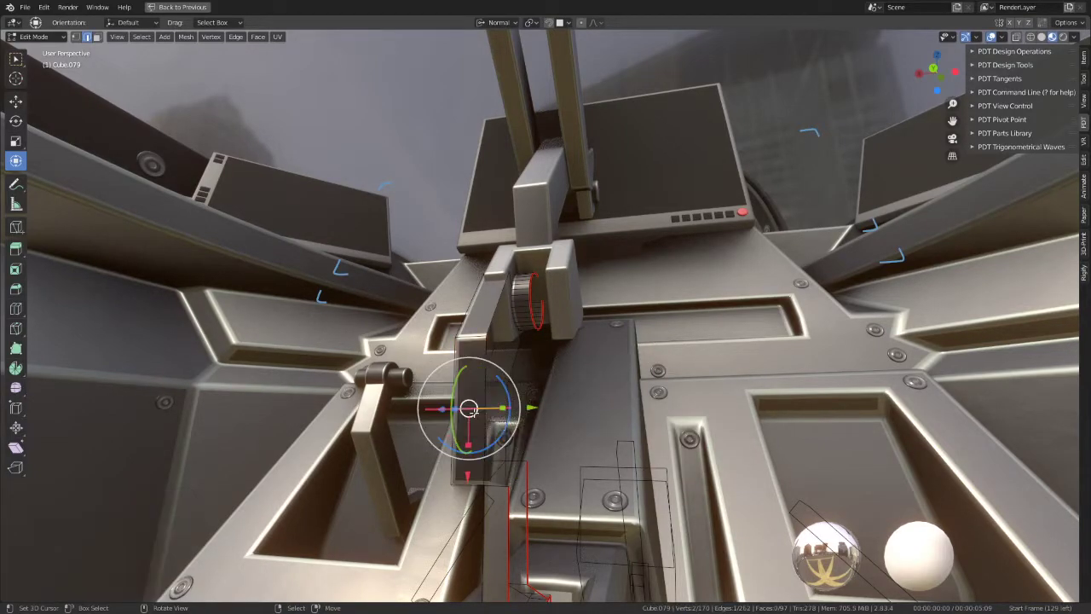
key("g")
key("g")
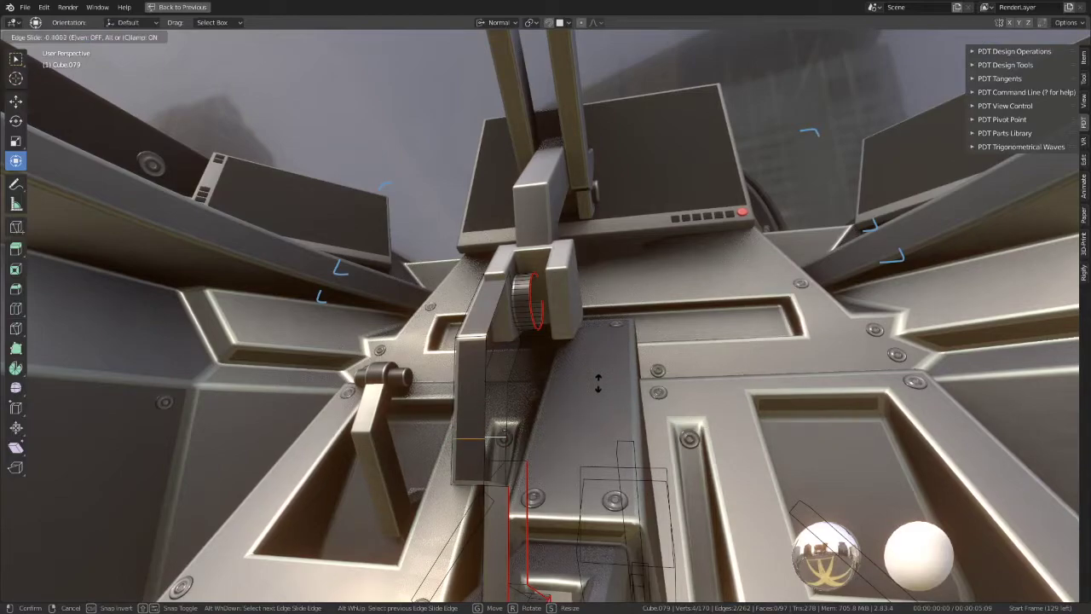
left_click(598, 382)
Step: Box-select the bracket's upper faces and set the transform orientation to Global
left_click(506, 410)
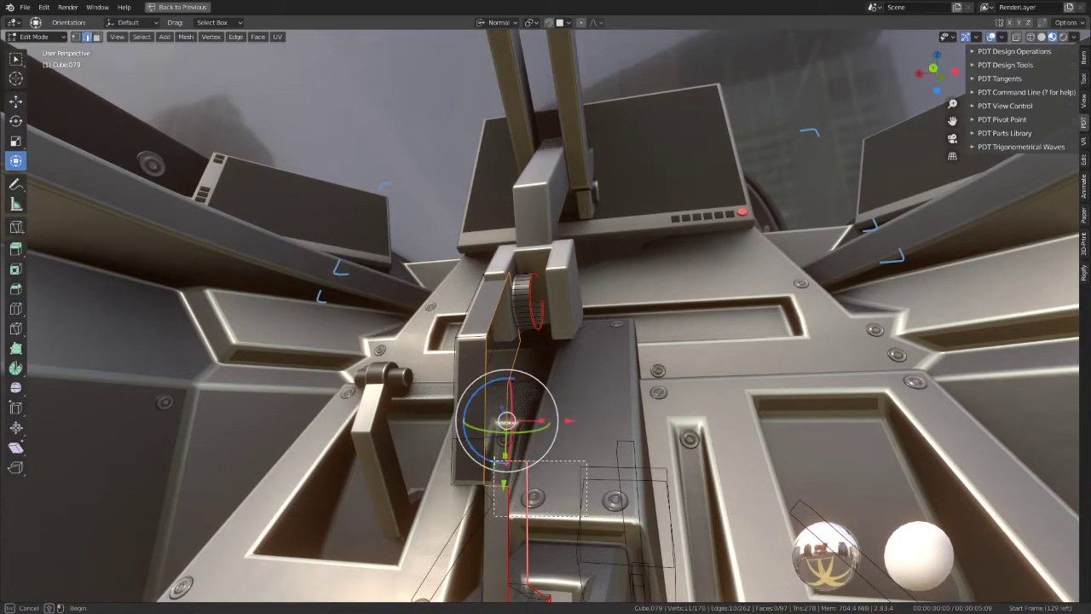
middle_click_drag(586, 515, 586, 516)
key("b")
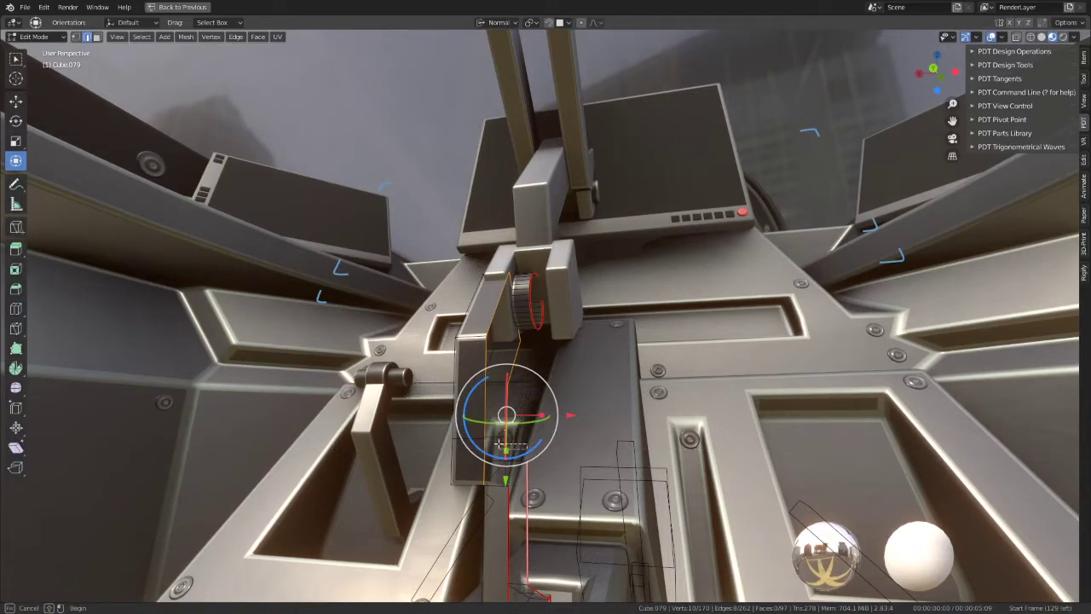
mouse_move(500, 443)
middle_mouse_down()
mouse_move(463, 458)
mouse_move(567, 398)
mouse_move(254, 174)
middle_mouse_up()
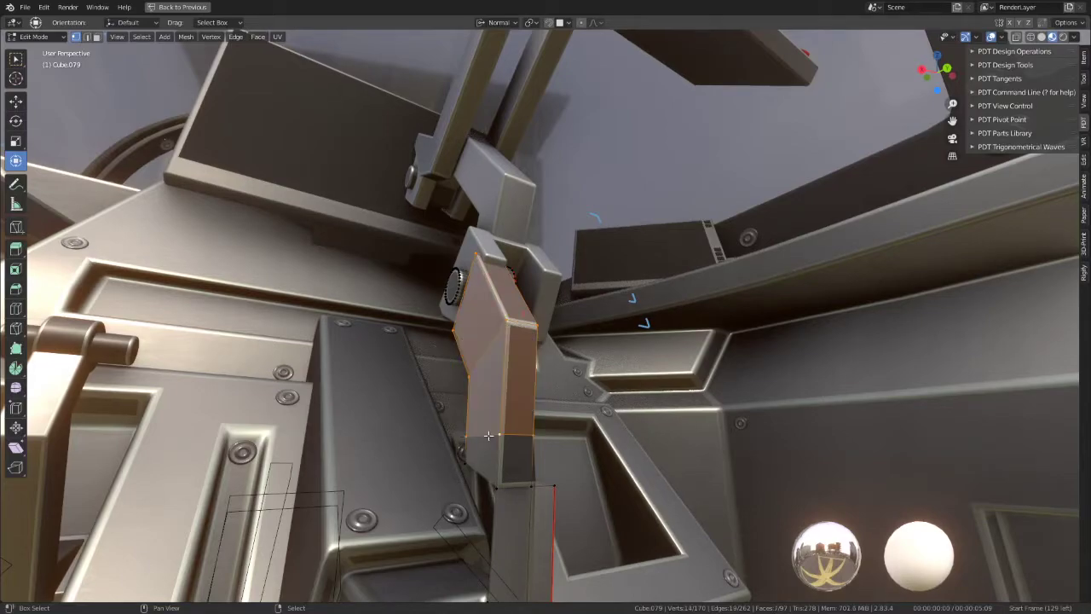
middle_click_drag(587, 369, 532, 379)
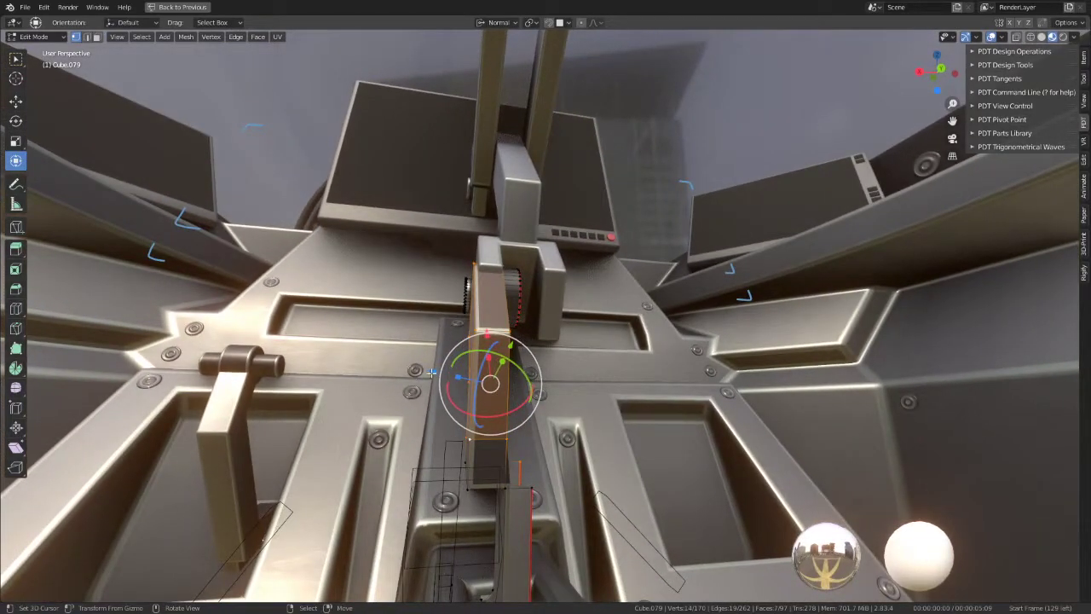
left_click(513, 28)
left_click(498, 62)
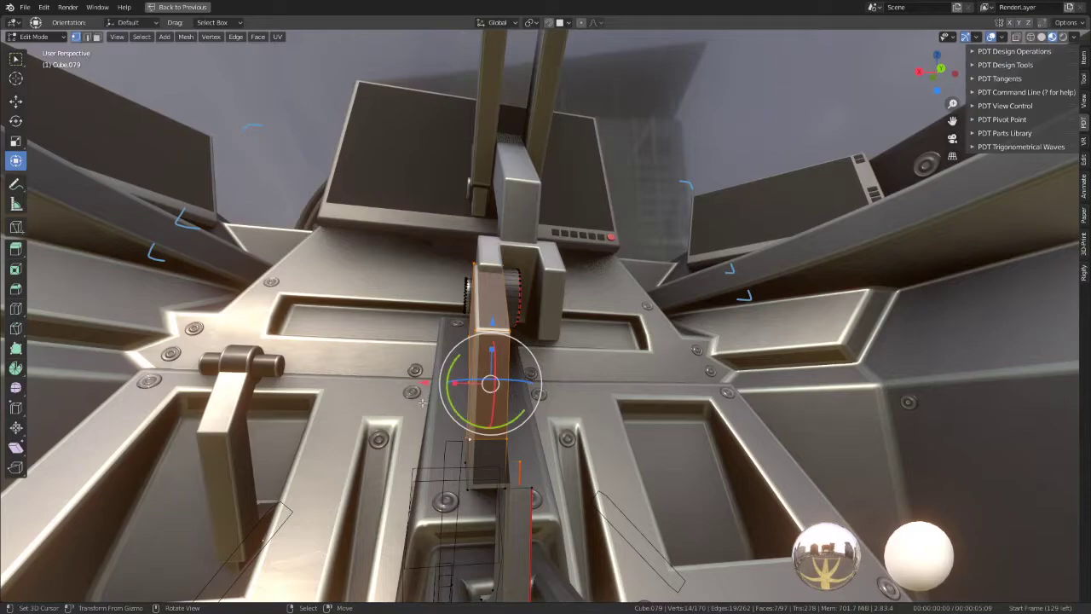
Step: Scale the upper part of the bracket to 0.757 along X
key("g")
key("s")
key("x")
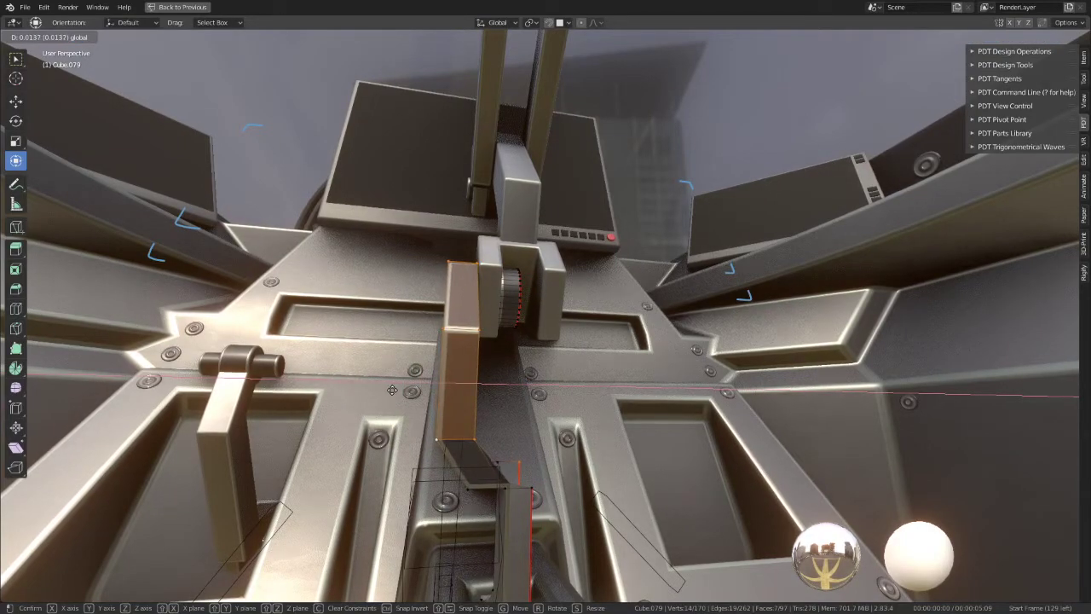
left_click(468, 394)
key("s")
key("x")
left_click(468, 394)
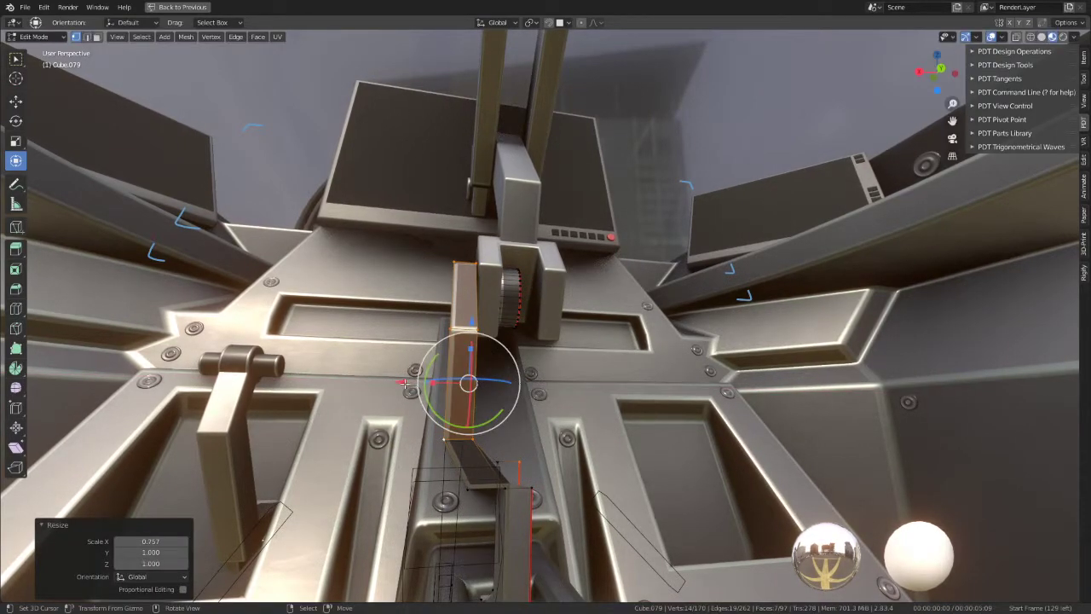
Step: Return to Object Mode, select all objects and orbit around the cockpit
key("Tab")
key("a")
mouse_move(595, 263)
middle_mouse_down()
mouse_move(668, 311)
mouse_move(804, 293)
mouse_move(561, 297)
mouse_move(577, 335)
mouse_move(566, 292)
middle_mouse_up()
Step: Enable the Mirror modifier's edit-mode display and collapse its panel
key("Tab")
scroll(576, 335, "up", 2)
key("ctrl+space")
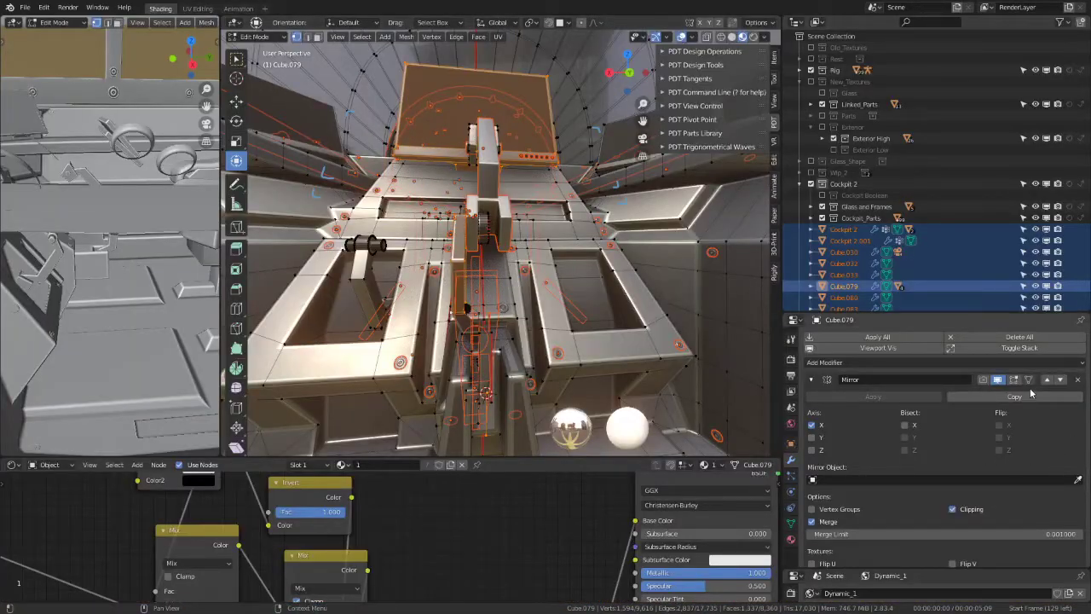
left_click(811, 379)
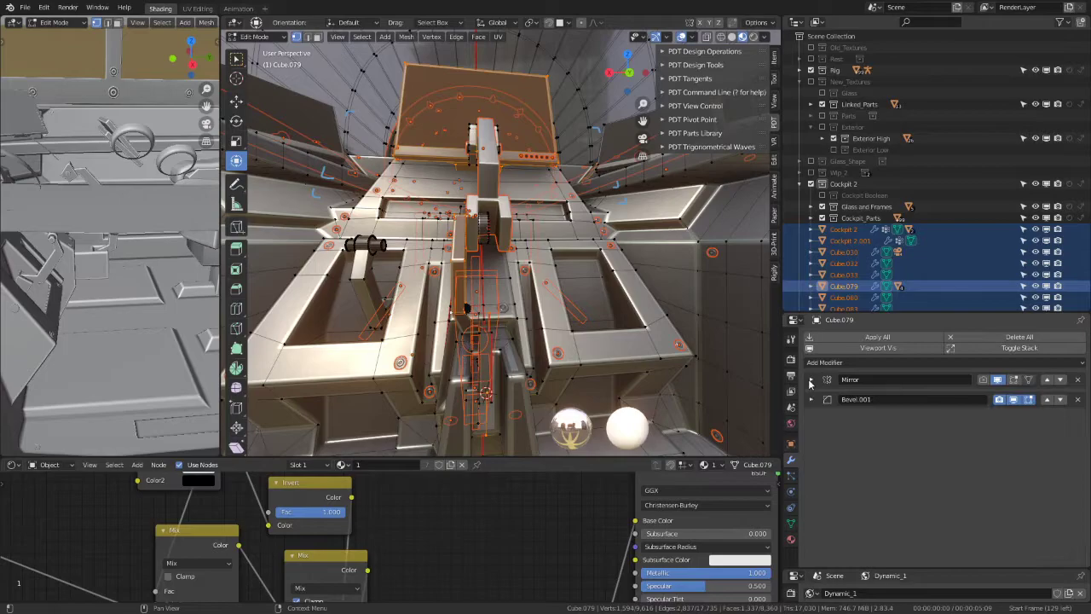
left_click(1018, 381)
key("ctrl+space")
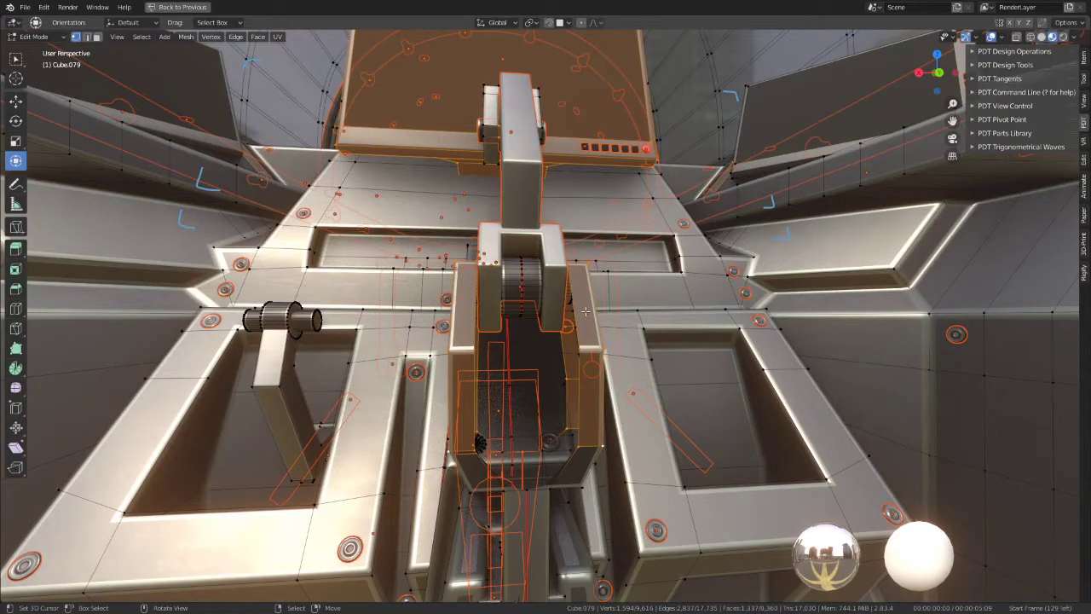
key("shift+z")
key("shift+z")
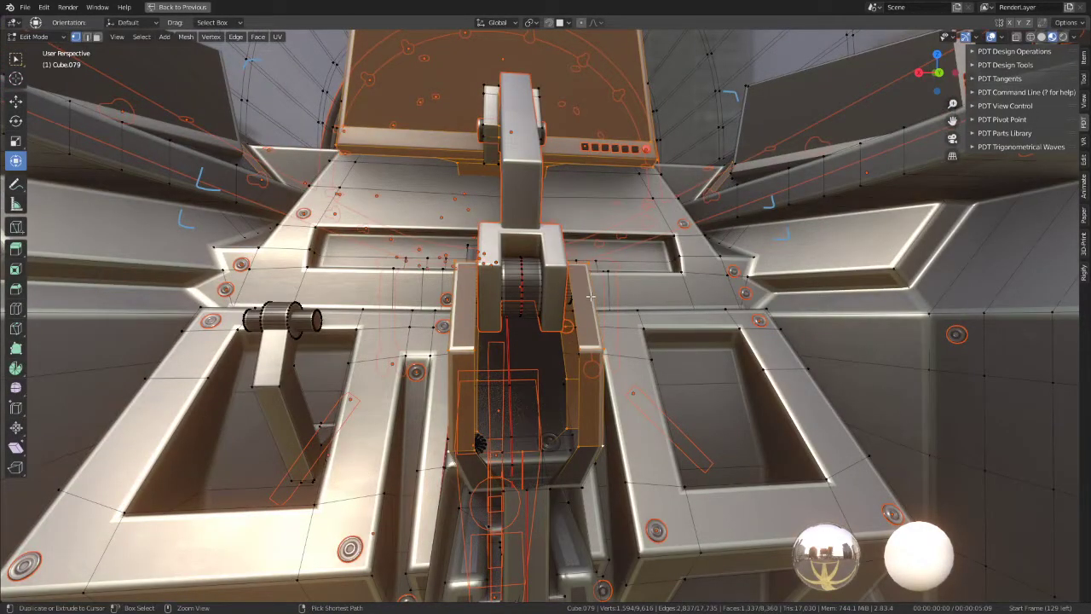
key("Tab")
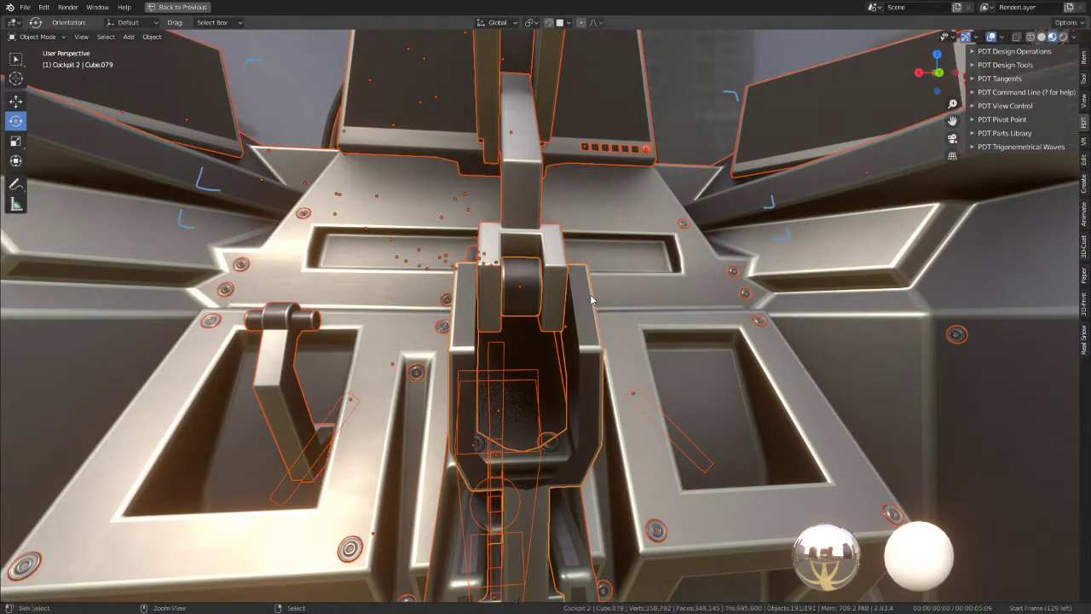
Step: Reselect the bracket, collapse the Mirror panel again, and re-enter Edit Mode in a maximized view
key("alt+a")
scroll(591, 299, "up", 2)
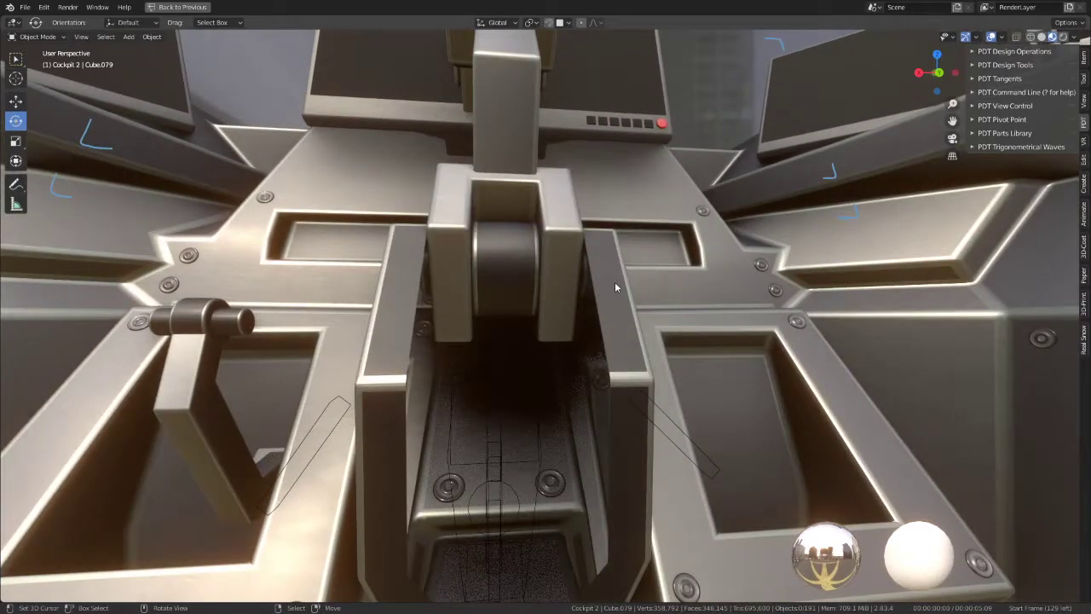
left_click(614, 282)
key("ctrl+space")
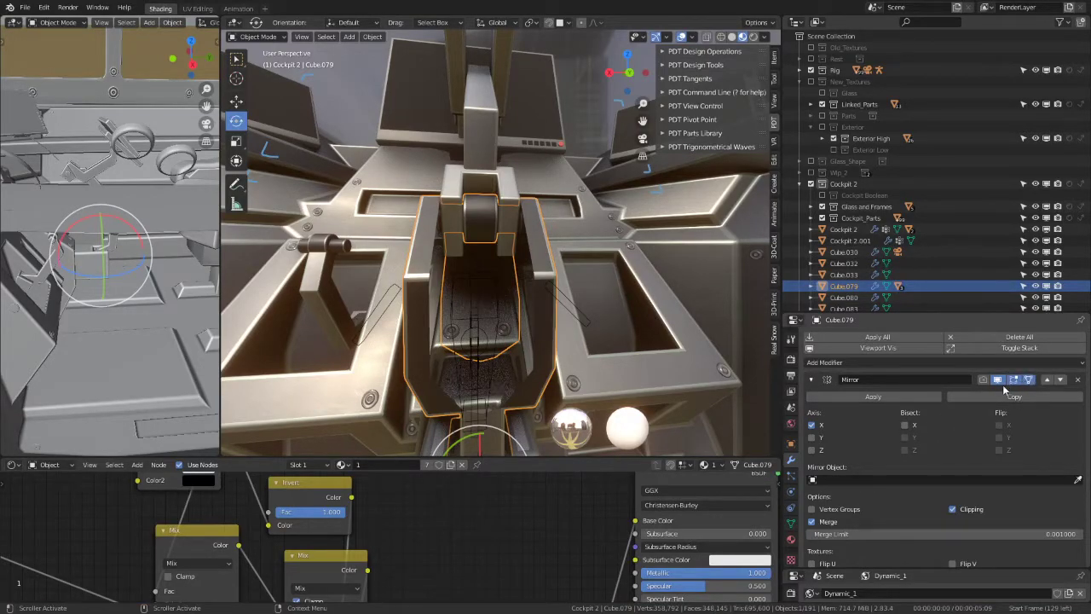
left_click(938, 381)
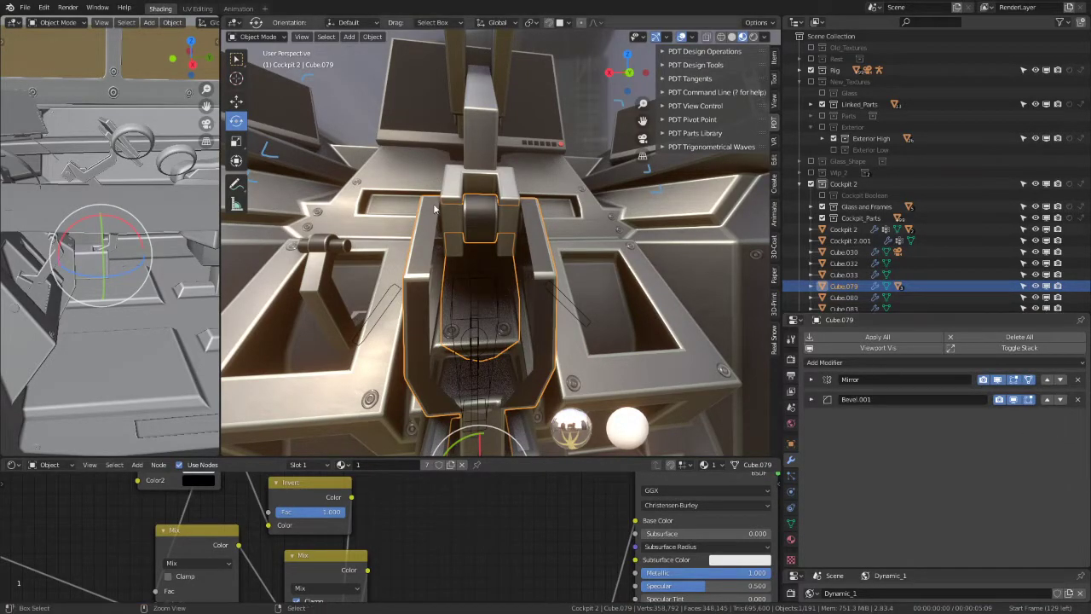
key("ctrl+space")
key("Tab")
middle_click_drag(635, 260, 448, 405)
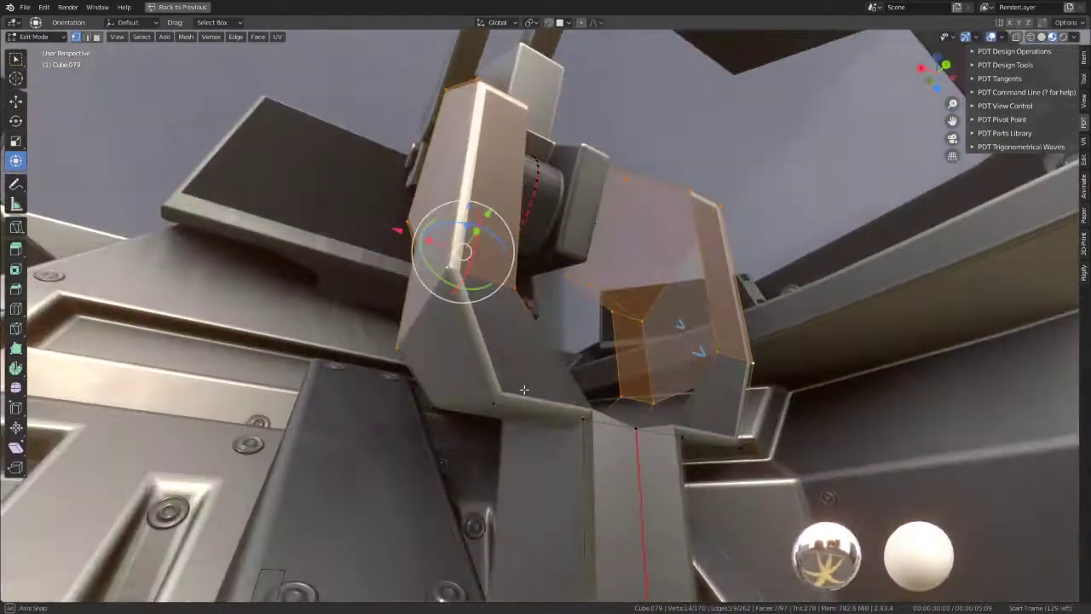
Step: Edge-slide two new loops along the bracket's wall faces
left_click(448, 404)
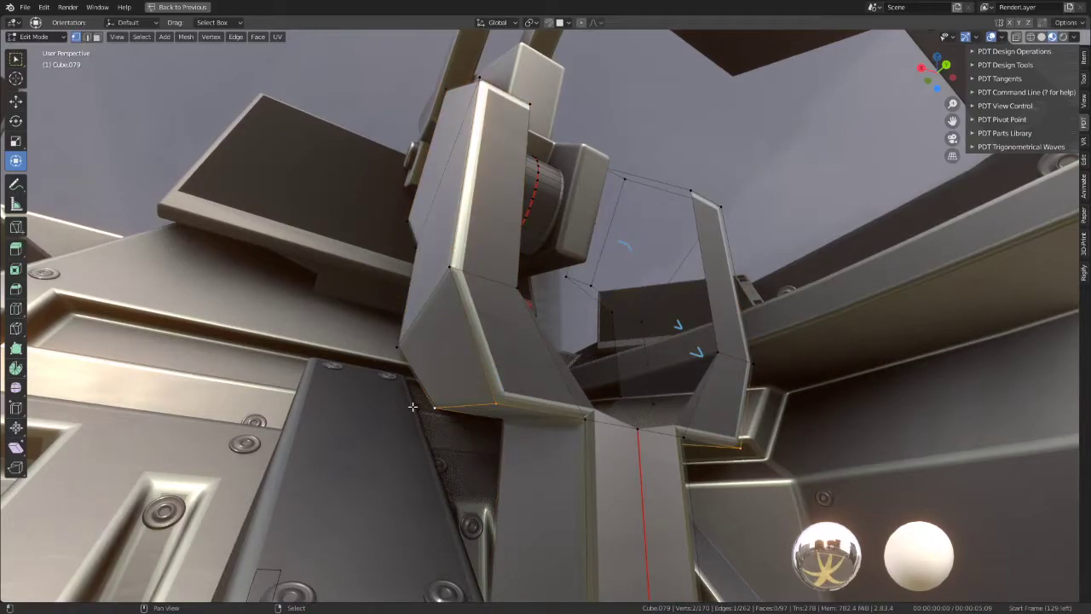
middle_click_drag(518, 400, 496, 397)
key("g")
key("g")
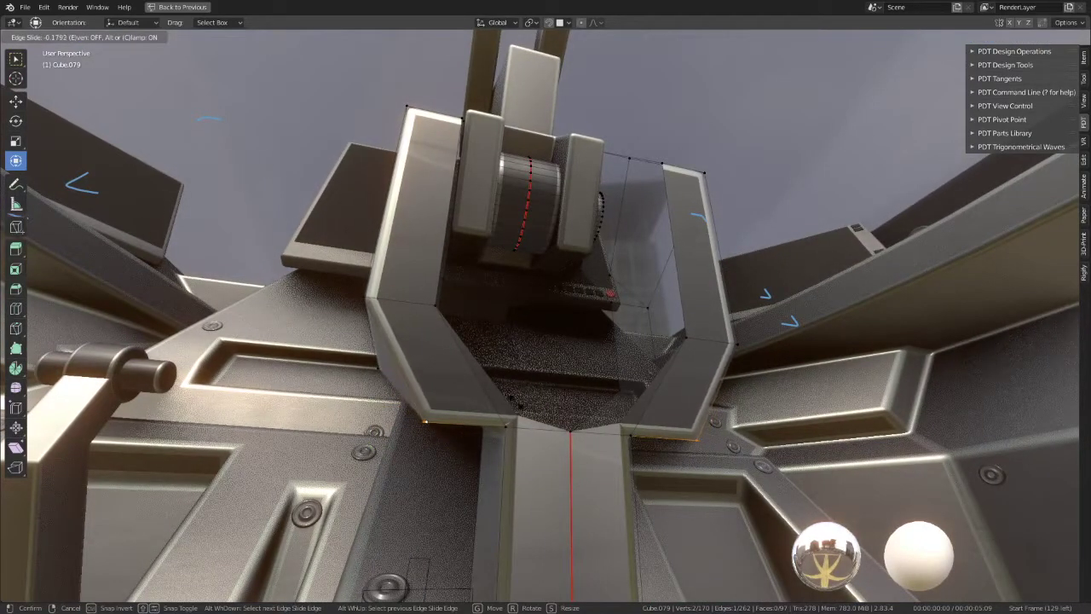
left_click(525, 405)
middle_click_drag(526, 405, 507, 420)
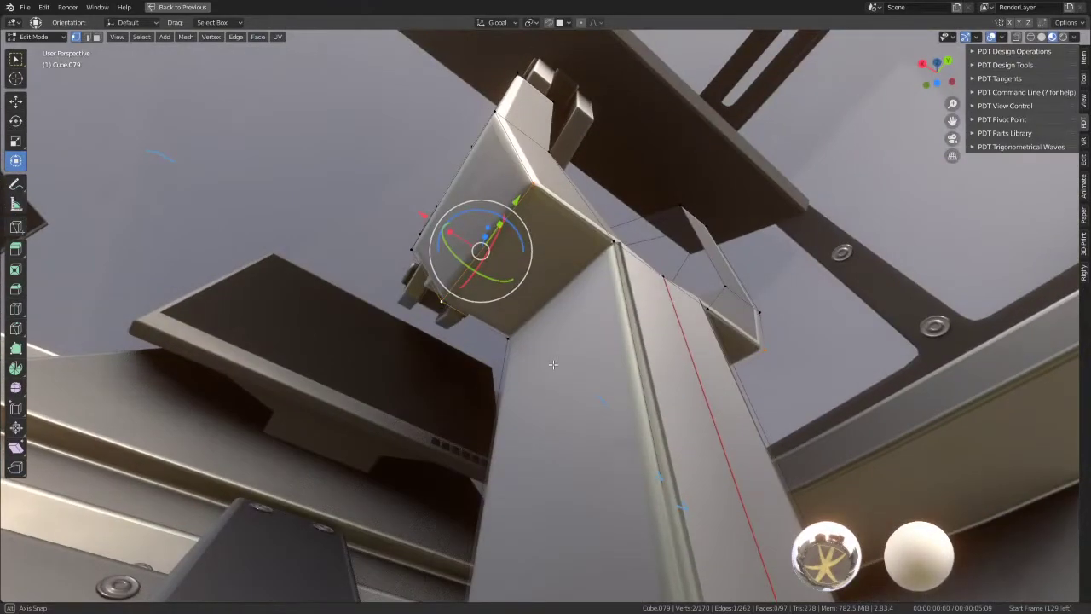
key("g")
key("g")
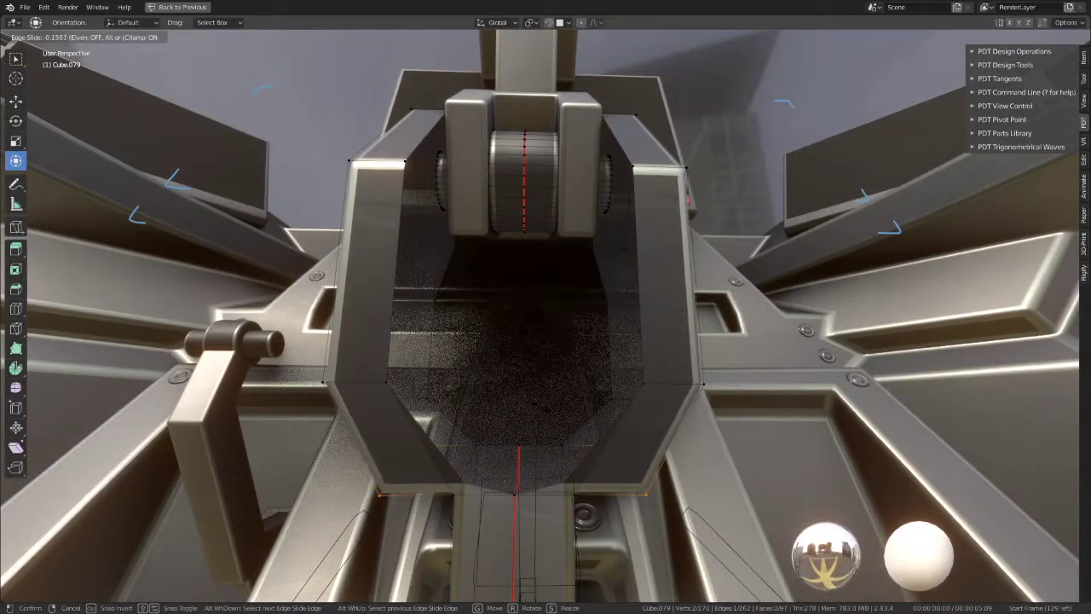
left_click(523, 395)
middle_click_drag(523, 395, 518, 415)
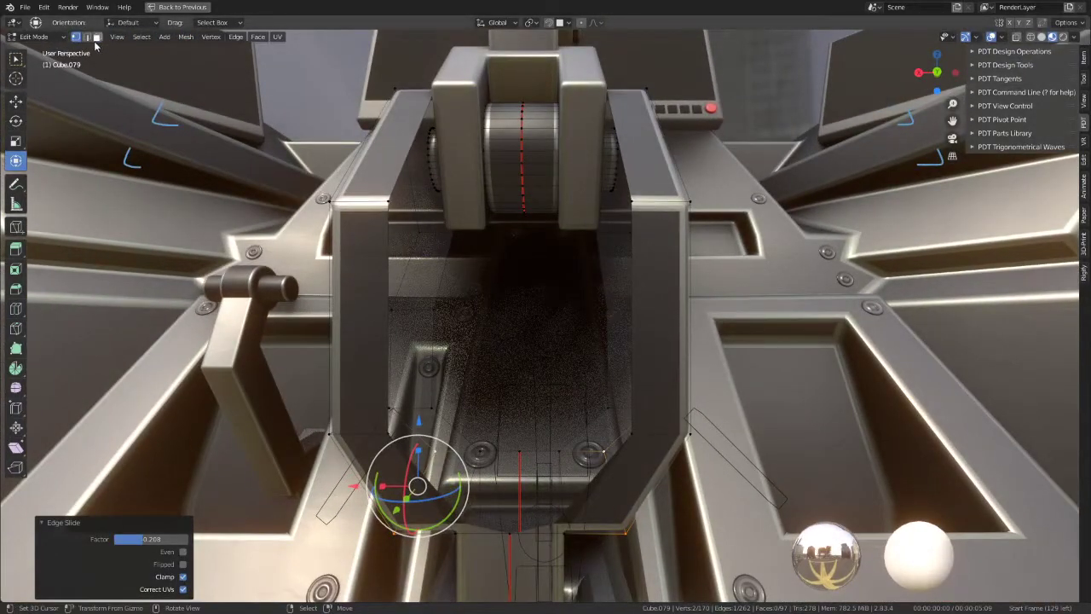
Step: Extrude the inner wall edge loop and move it -0.04215 along X to form a shelf
left_click(442, 275, "alt")
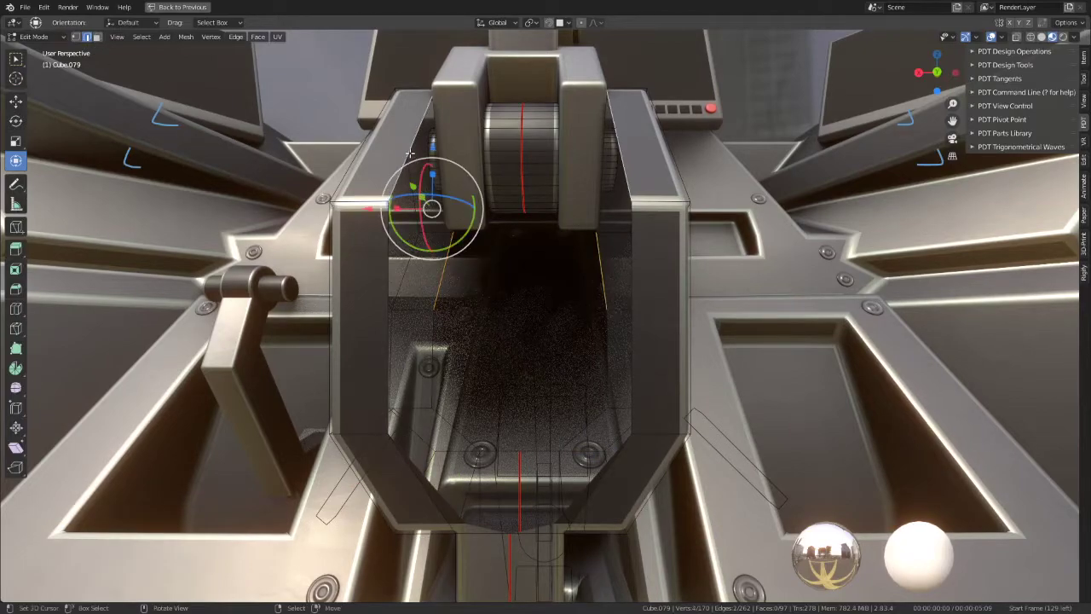
key("alt+a")
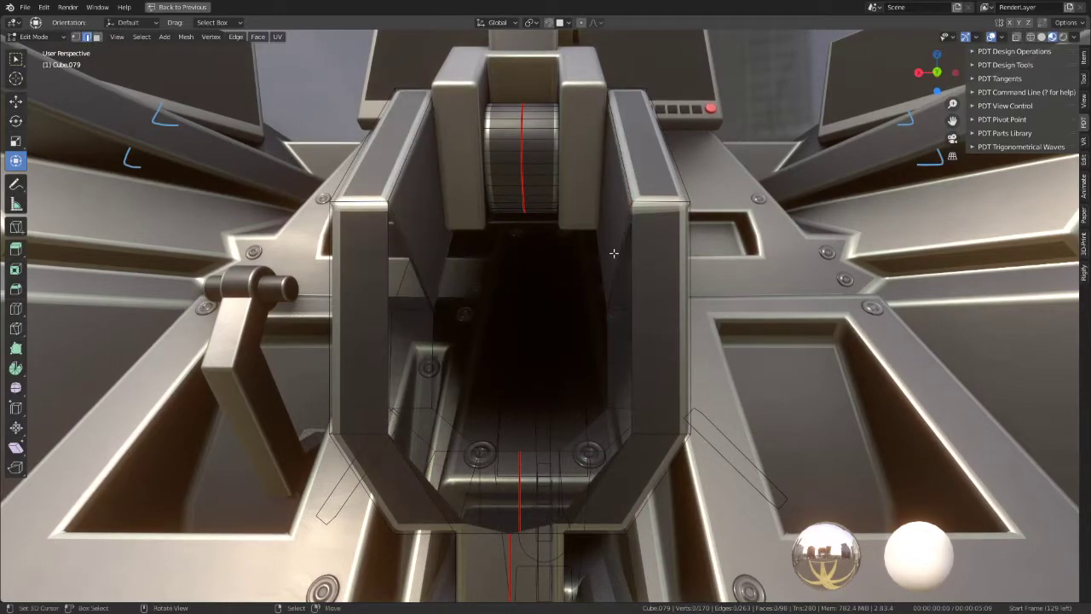
left_click(416, 255, "alt")
key("alt+a")
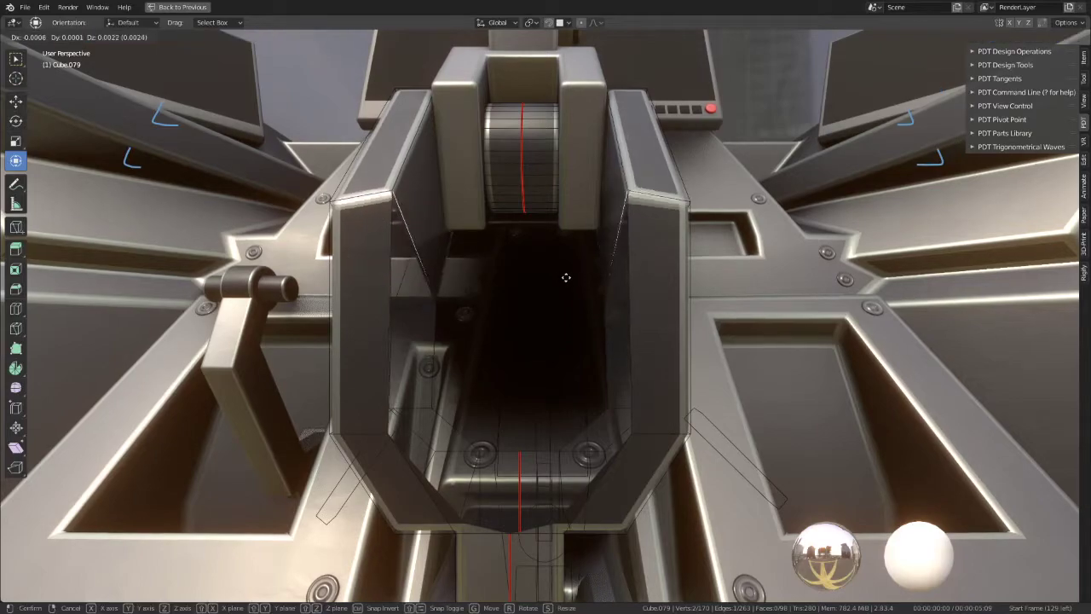
key("ctrl+z")
key("e")
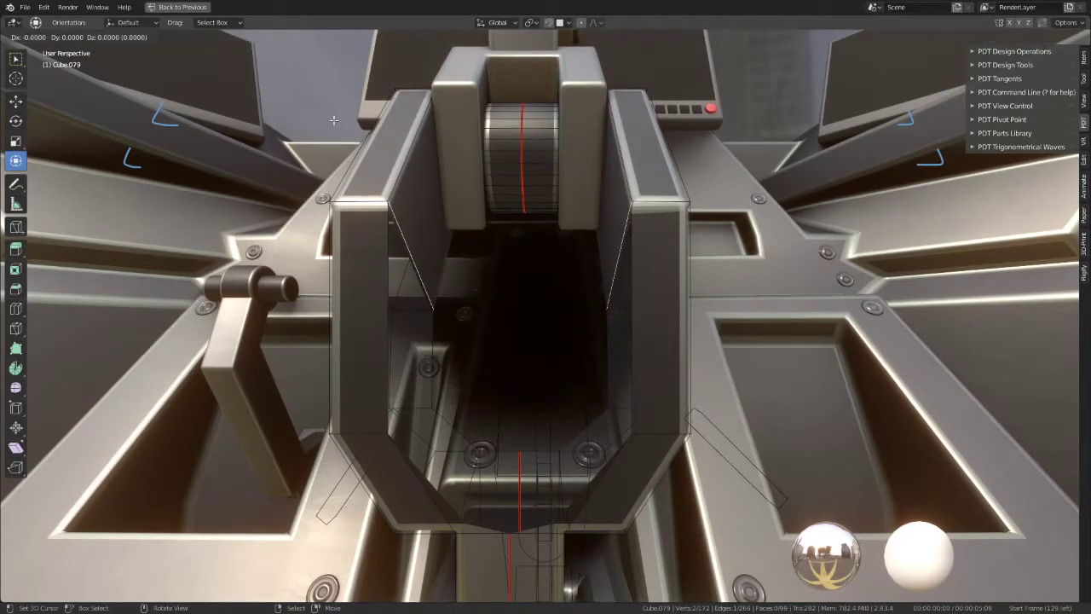
key("Escape")
key("g")
key("x")
left_click(523, 270)
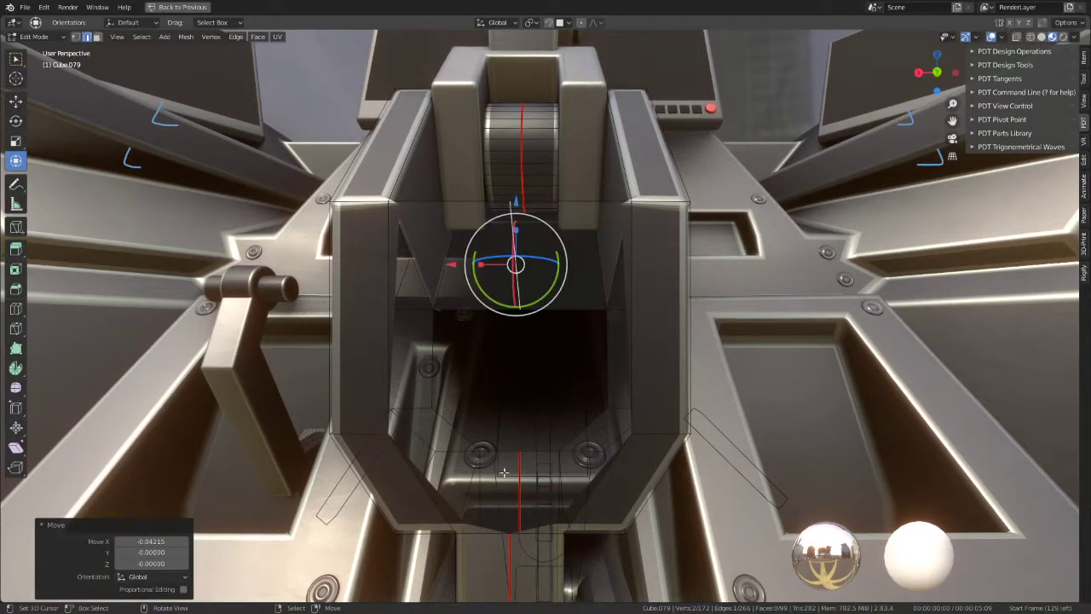
Step: Select the lower and vertical wall loops and add vertex selection mode
key("alt+a")
left_click(456, 428, "alt")
key("alt+a")
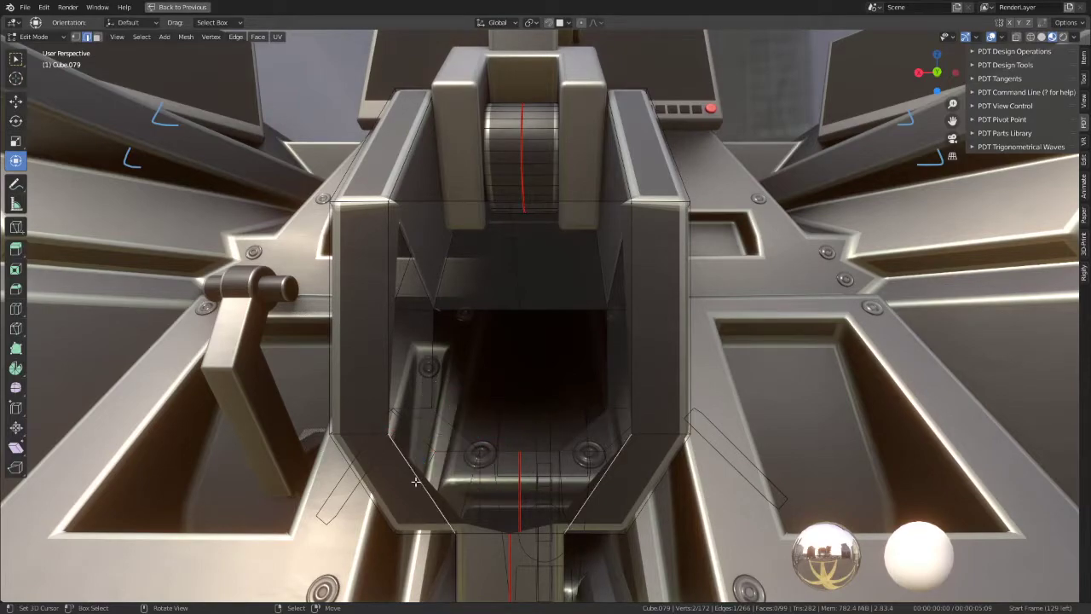
left_click(438, 410, "alt")
left_click(376, 384, "alt")
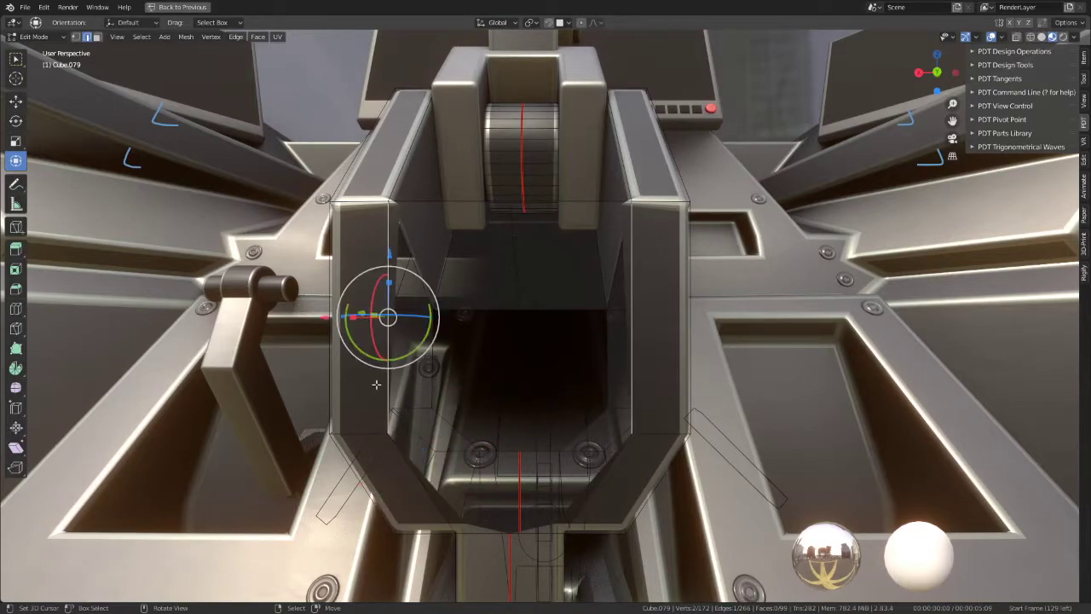
left_click(75, 37, "shift")
Step: Extrude the lower wall loop in place and move it along X
left_click(332, 424, "alt")
key("e")
key("Escape")
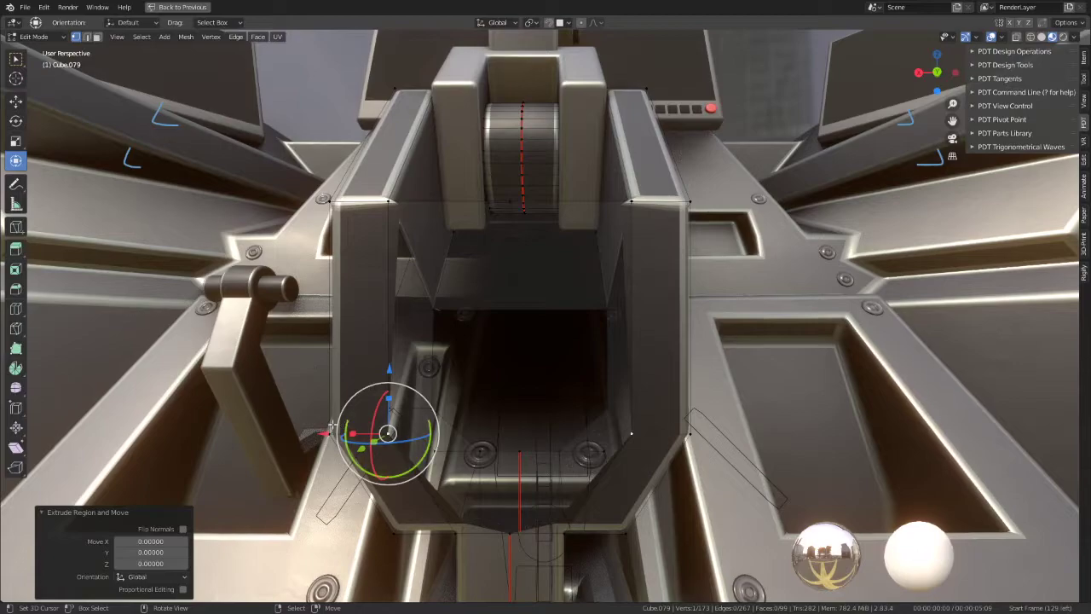
key("g")
key("x")
left_click(660, 457)
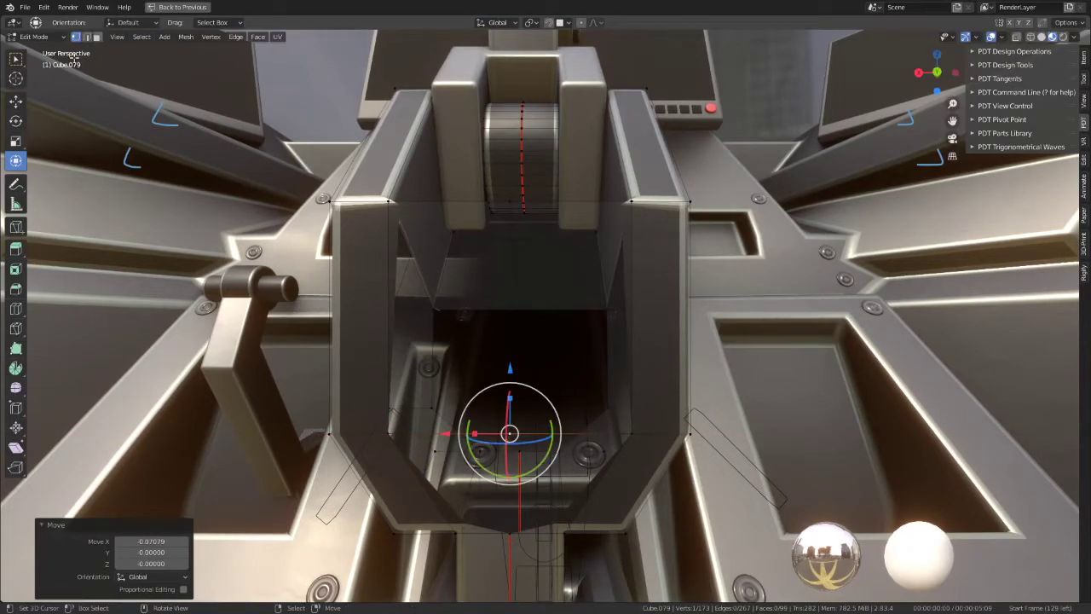
Step: Select the inner bracket face and the inner panel's top and lower edges
left_click(92, 39)
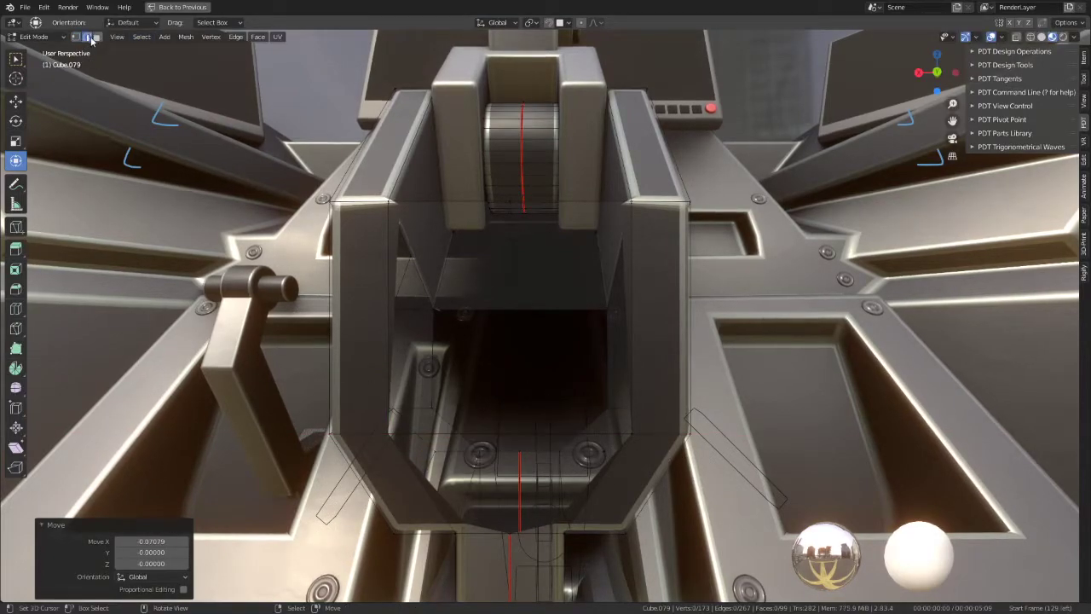
left_click(461, 201)
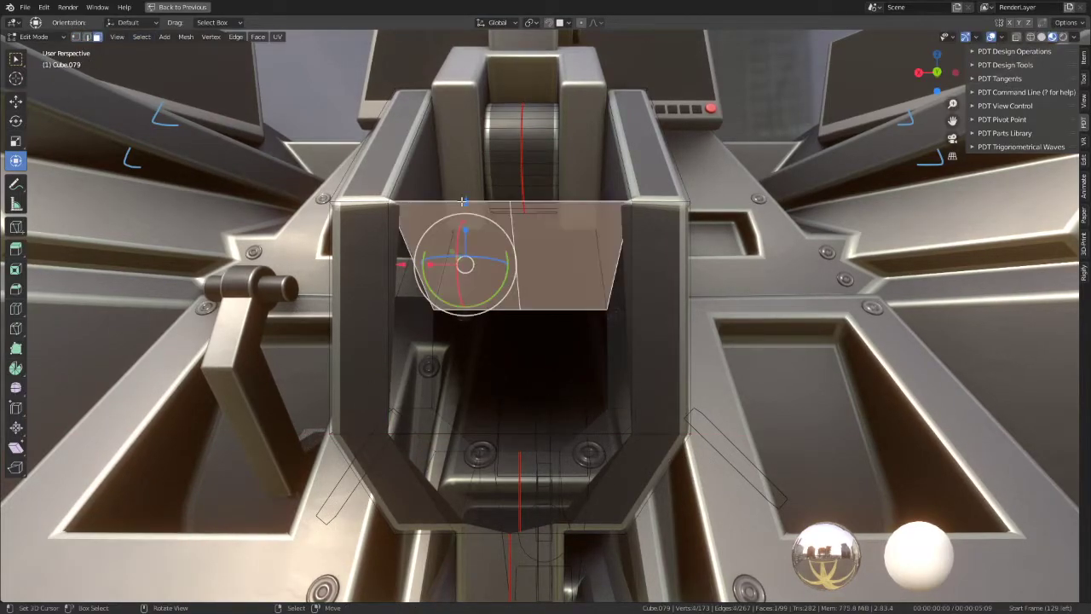
left_click(86, 37)
left_click(446, 223)
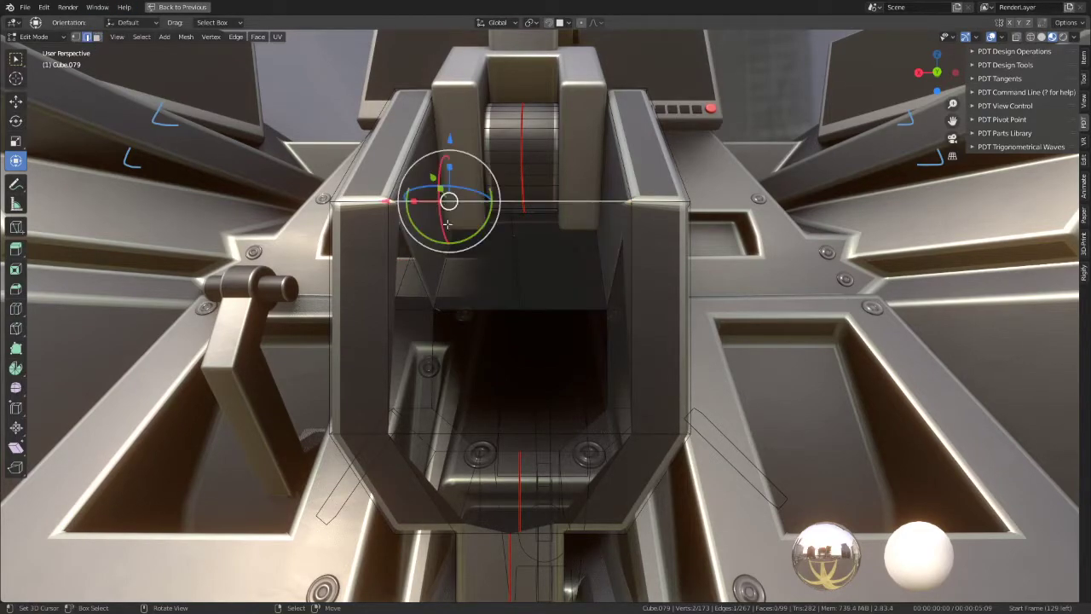
left_click(466, 442, "shift")
left_click(466, 442)
middle_click_drag(466, 442, 432, 465)
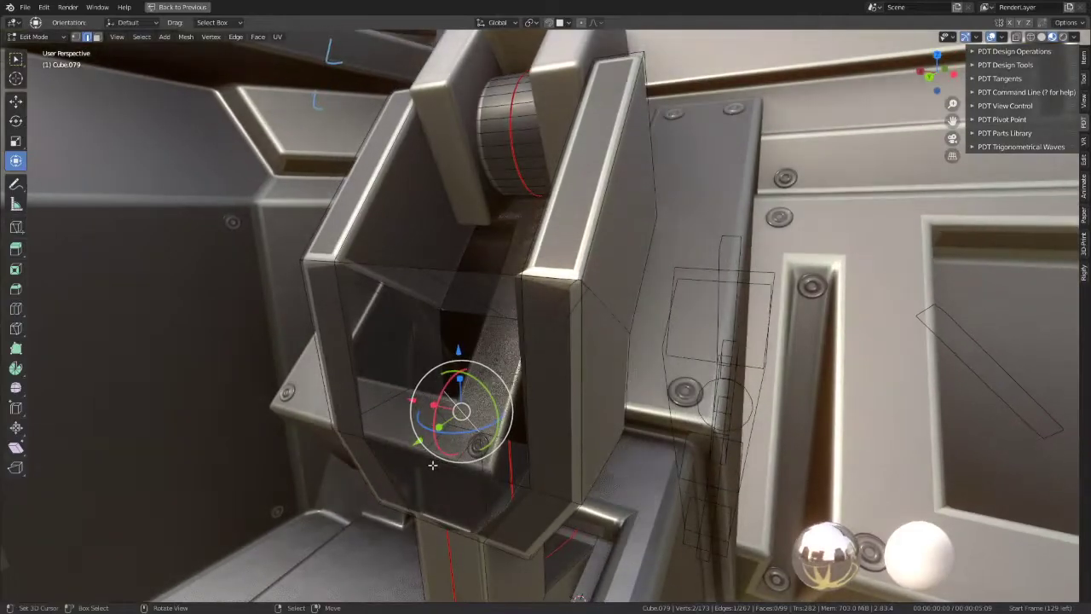
Step: Reveal hidden faces, extrude a vertex left along X, and fill a face with a neighbour
key("alt+h")
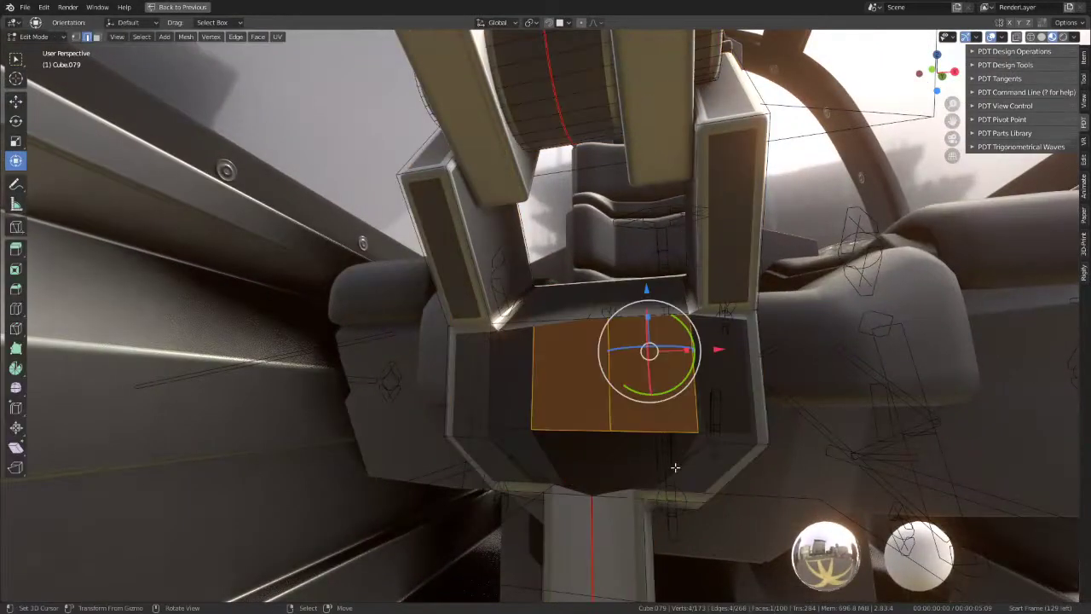
left_click(674, 467)
mouse_move(664, 460)
middle_mouse_down()
mouse_move(624, 341)
mouse_move(638, 351)
mouse_move(648, 341)
middle_mouse_up()
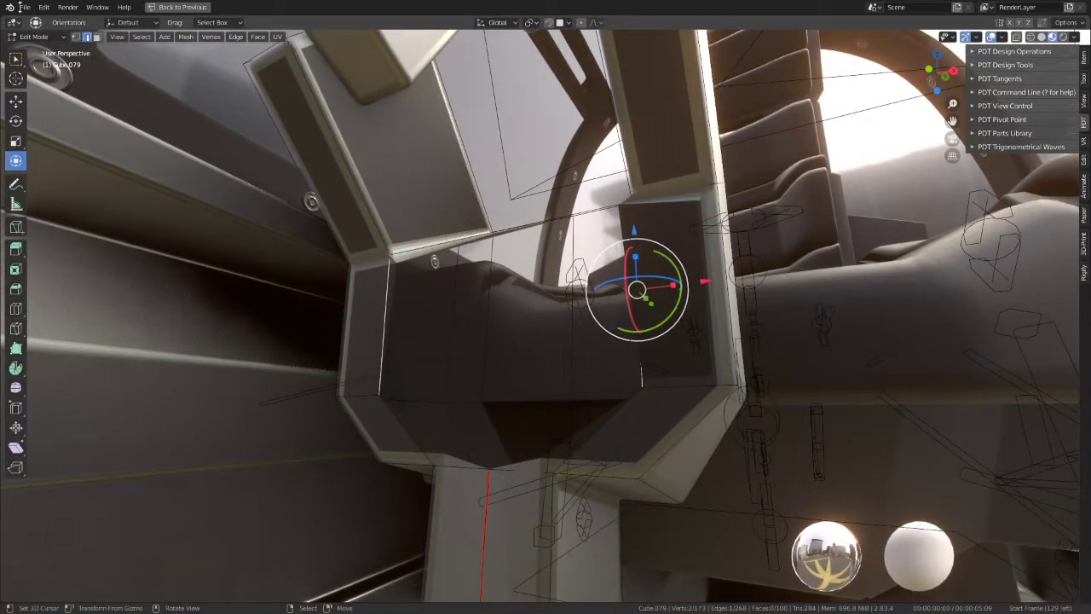
key("e")
right_click(737, 380)
left_click_drag(709, 386, 558, 391)
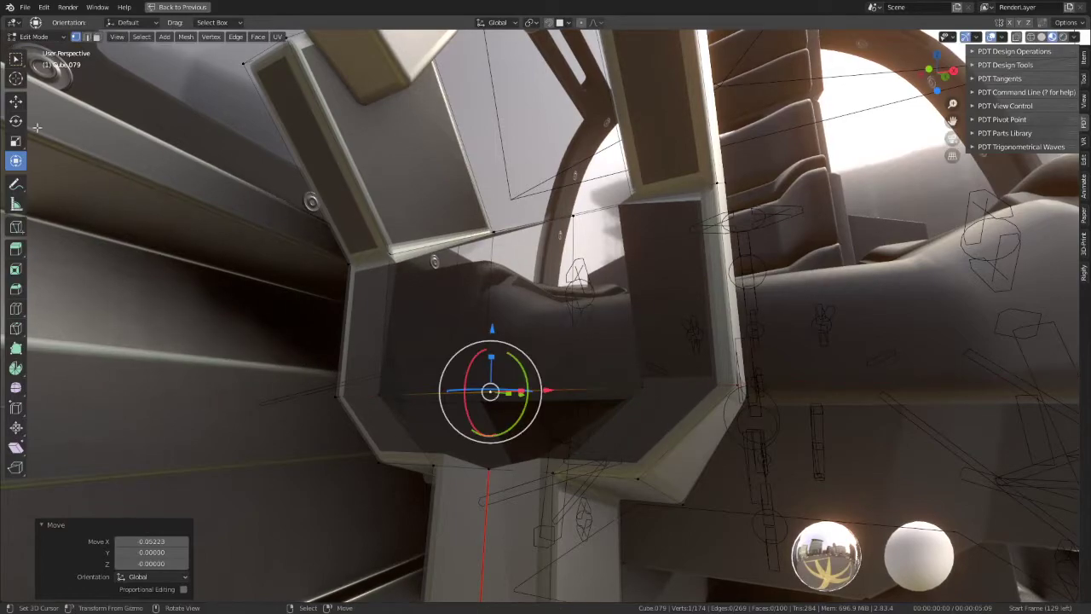
left_click(509, 478)
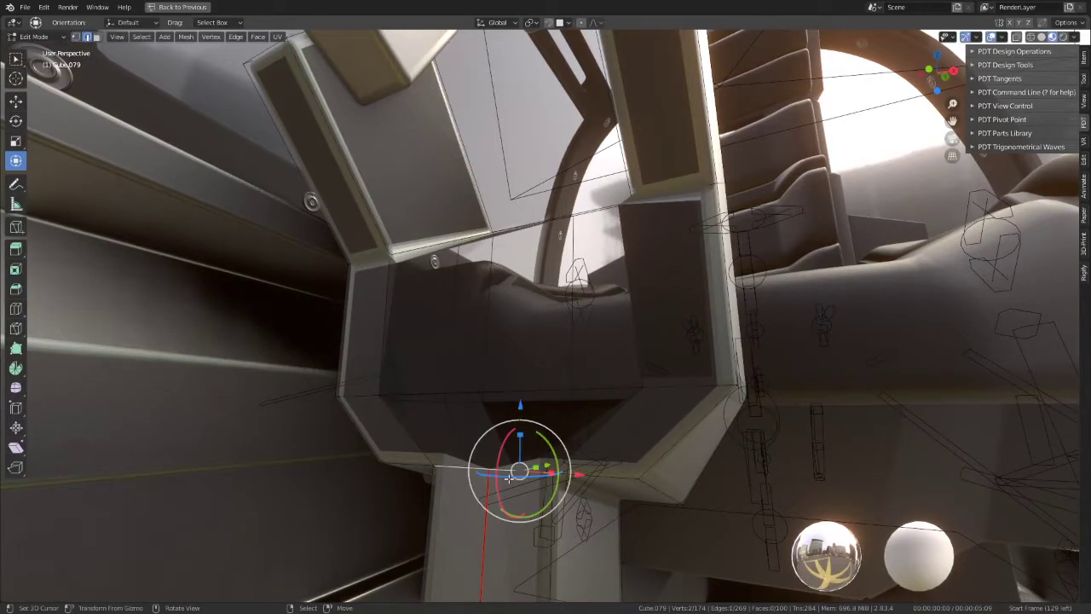
key("f")
Step: Fill the lower front panel face, bringing the mesh to 102 faces, and return to Object Mode
middle_click_drag(530, 245, 577, 207)
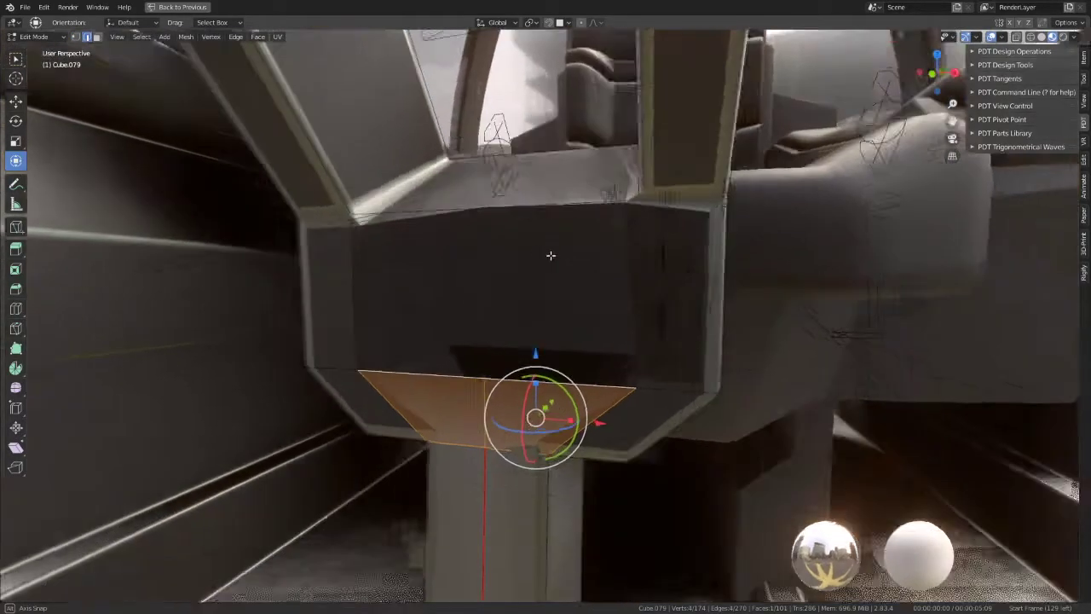
left_click(577, 207)
key("f")
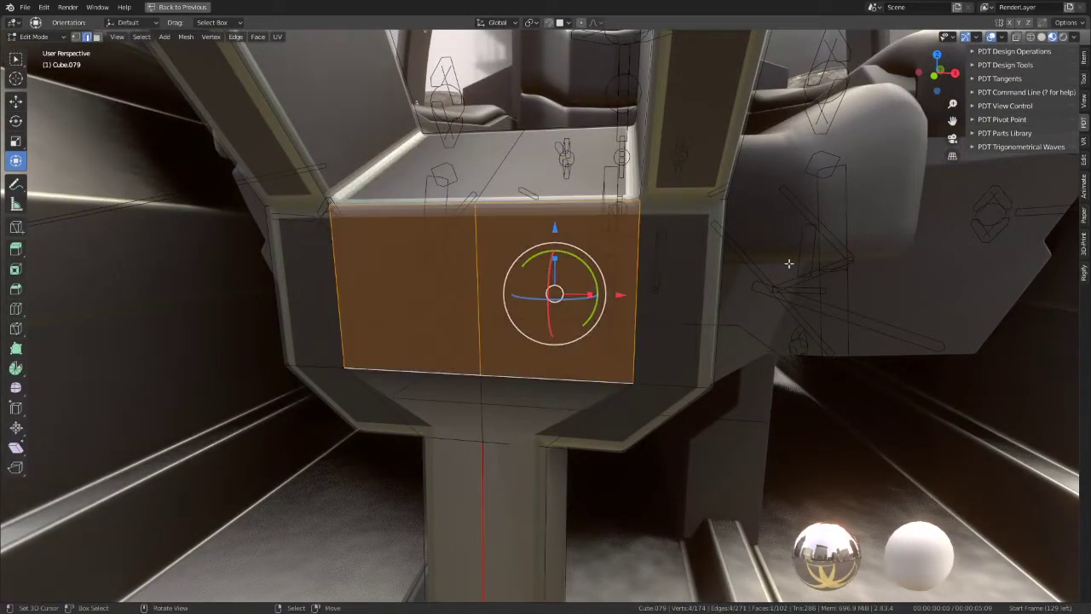
mouse_move(559, 391)
middle_mouse_down()
mouse_move(774, 260)
mouse_move(686, 282)
mouse_move(684, 265)
mouse_move(724, 253)
mouse_move(514, 249)
mouse_move(602, 358)
mouse_move(612, 399)
mouse_move(594, 335)
middle_mouse_up()
key("Tab")
key("Tab")
key("Tab")
mouse_move(552, 266)
middle_mouse_down()
mouse_move(581, 292)
mouse_move(623, 275)
middle_mouse_up()
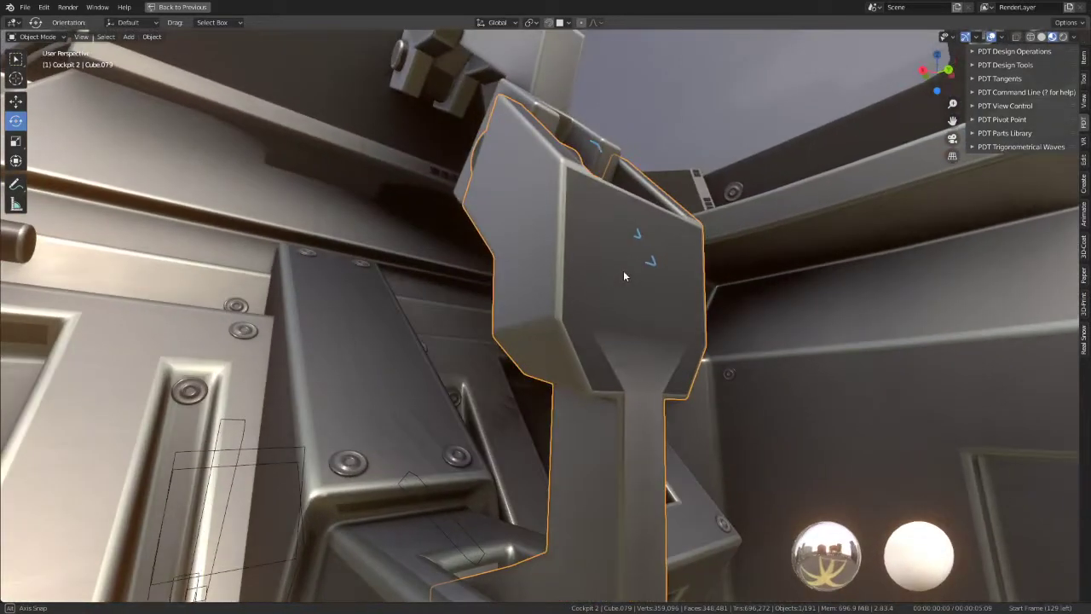
key("Tab")
right_click(652, 397)
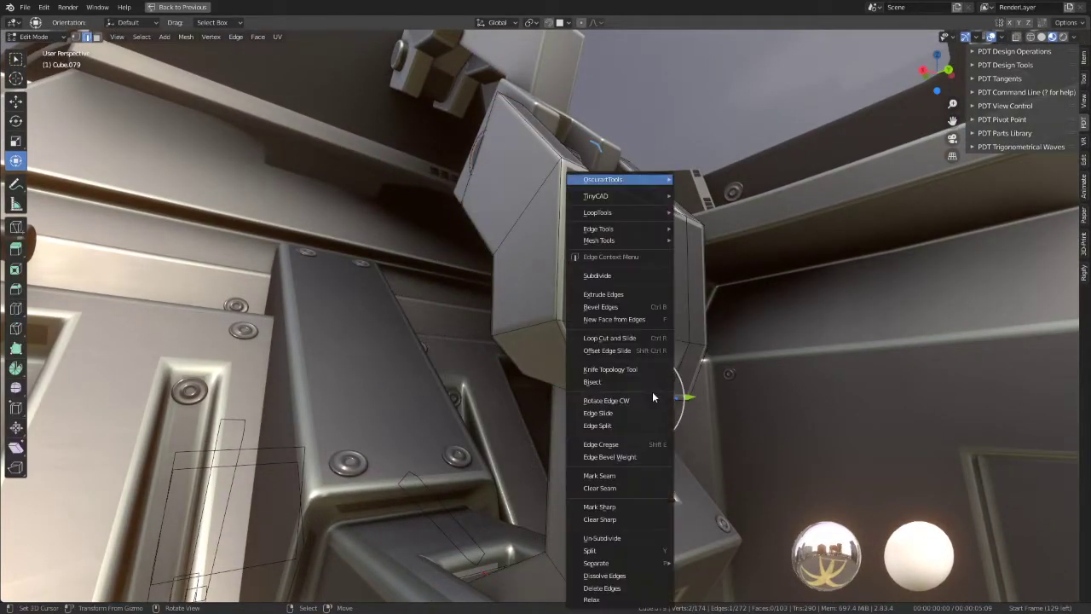
key("Escape")
mouse_move(680, 300)
middle_mouse_down()
mouse_move(690, 307)
mouse_move(632, 288)
middle_mouse_up()
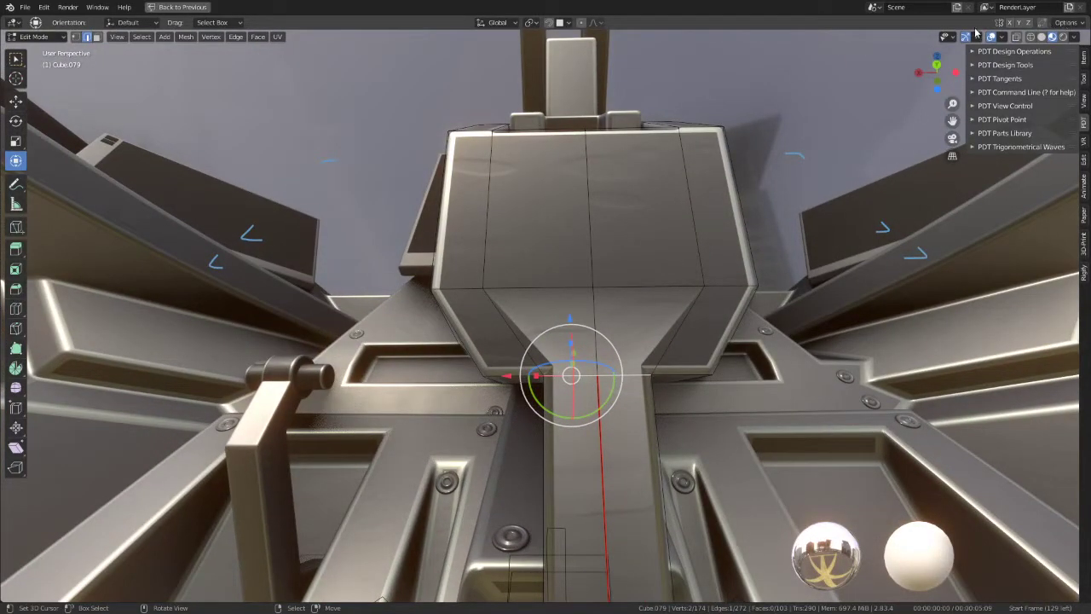
middle_click_drag(957, 52, 767, 171)
scroll(767, 171, "down", 5)
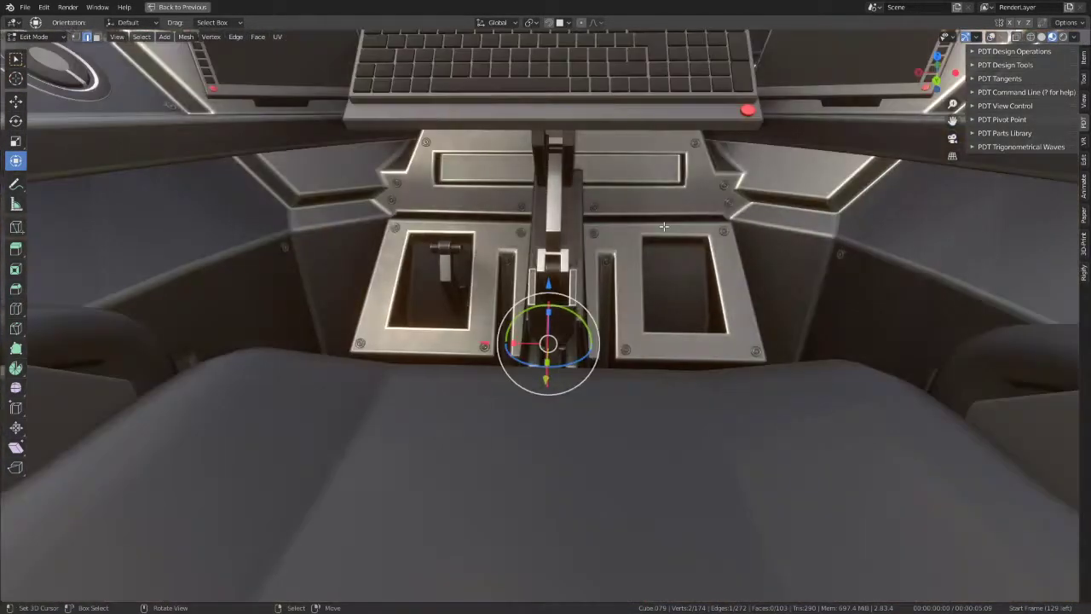
scroll(644, 222, "up", 5)
scroll(644, 222, "up", 3)
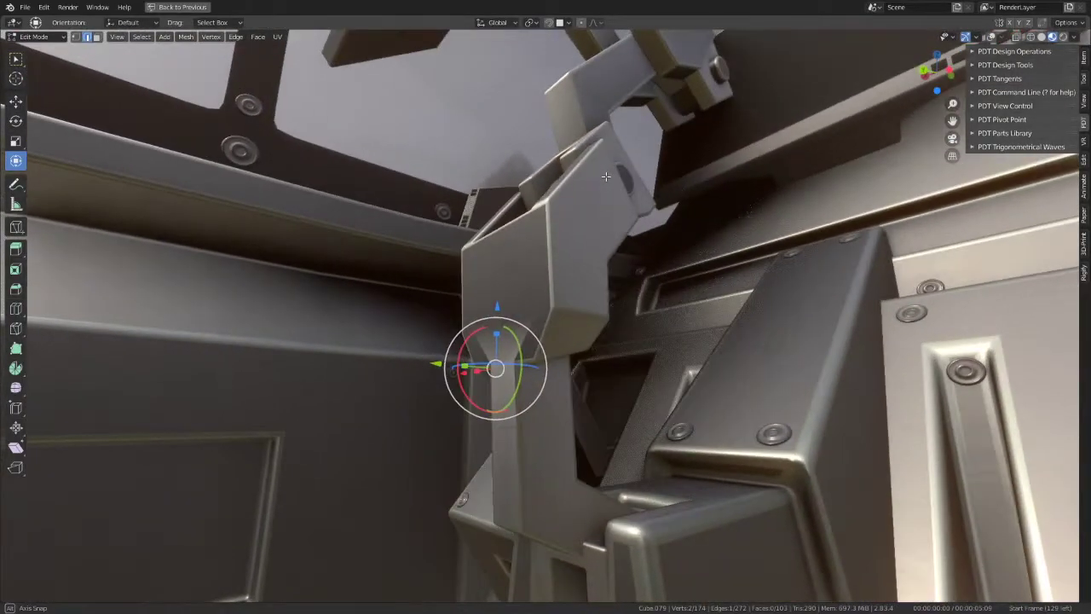
mouse_move(644, 222)
middle_mouse_down()
mouse_move(503, 197)
mouse_move(741, 191)
mouse_move(839, 149)
mouse_move(753, 280)
mouse_move(724, 240)
mouse_move(696, 230)
mouse_move(554, 224)
middle_mouse_up()
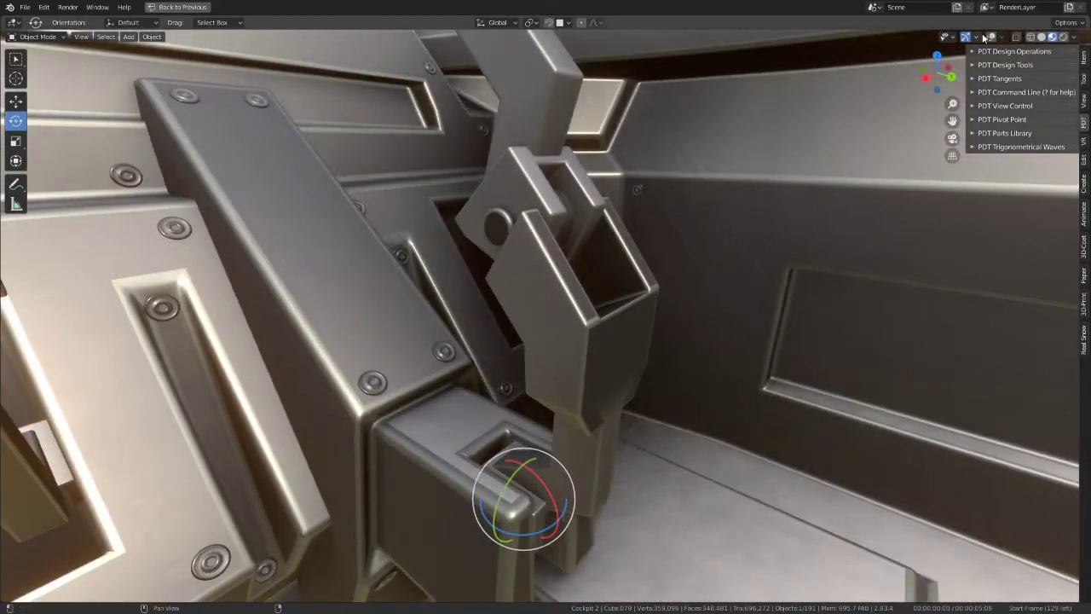
Step: Restore overlays, enter Edit Mode, select the joint knob and switch to Right side view
left_click(989, 37)
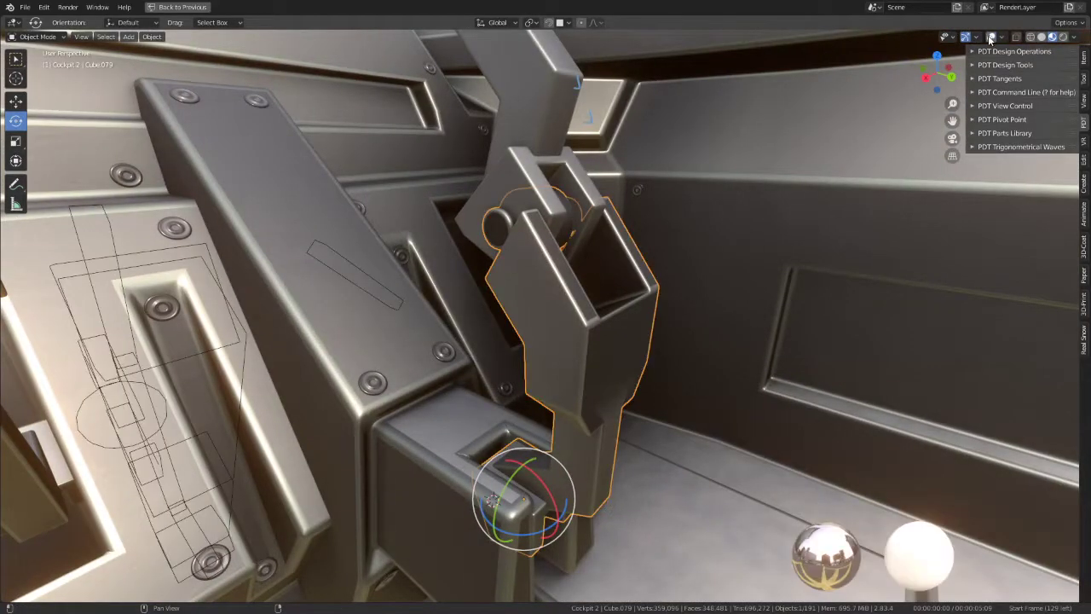
key("Tab")
middle_click_drag(560, 267, 572, 246)
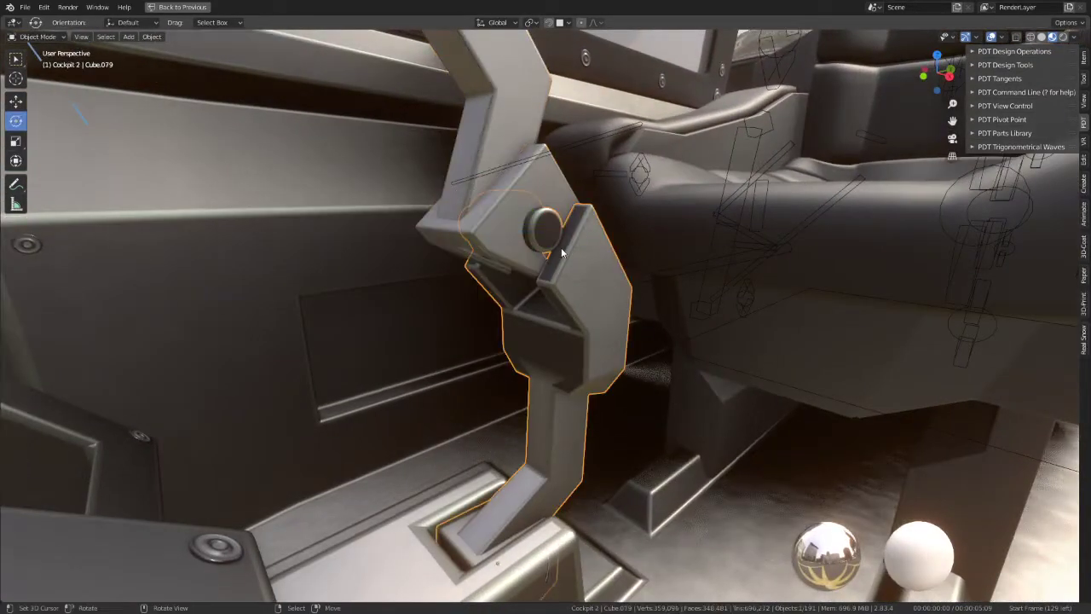
left_click(572, 246)
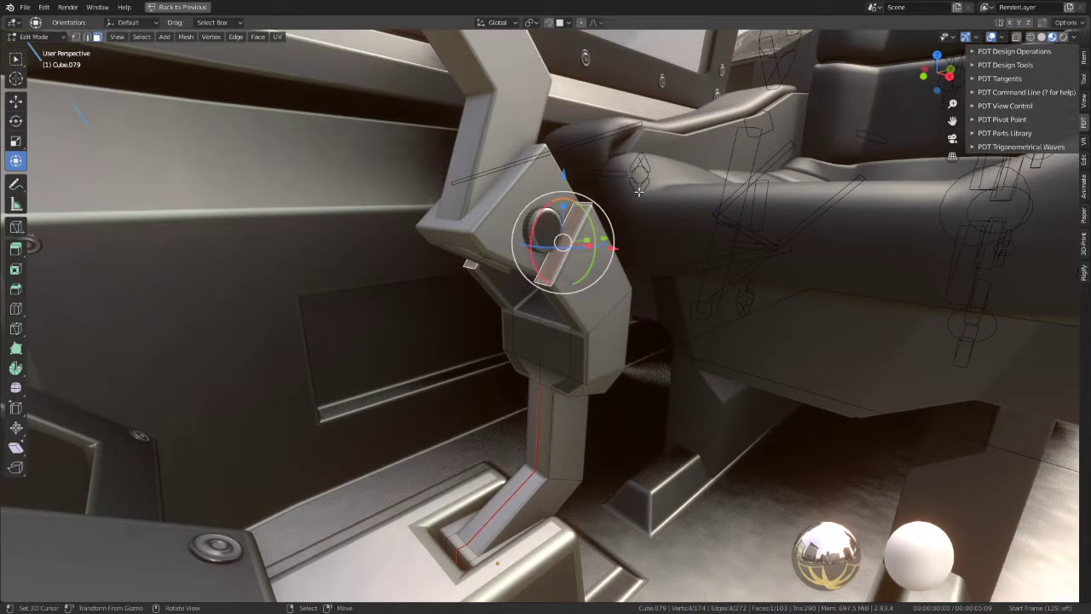
key("KP_3")
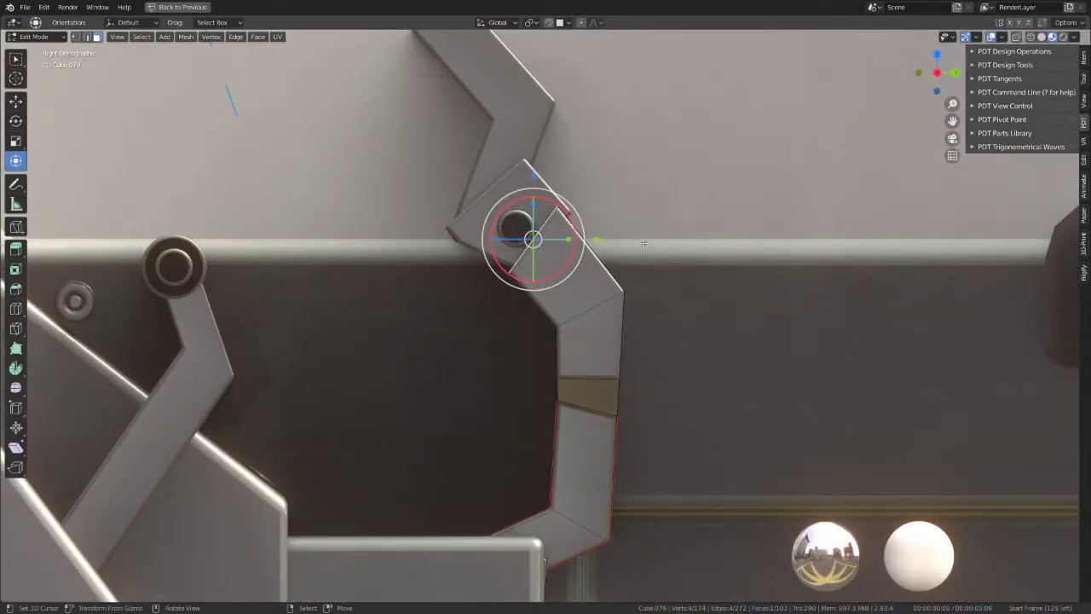
Step: Move and tilt the bracket's top section -6.58° until it meets the upper arm joint
key("g")
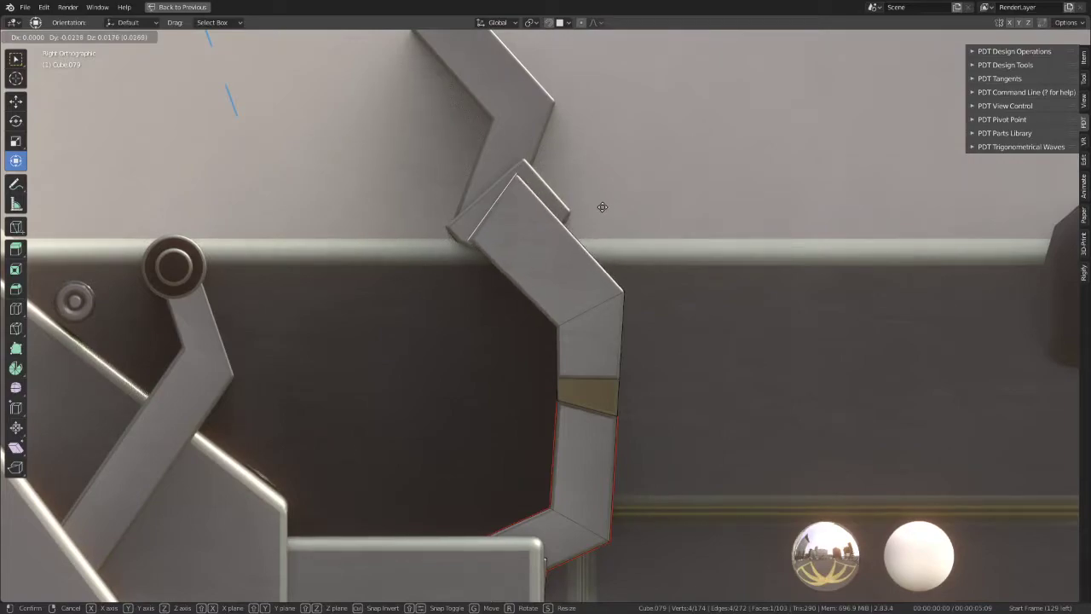
left_click(603, 208)
key("r")
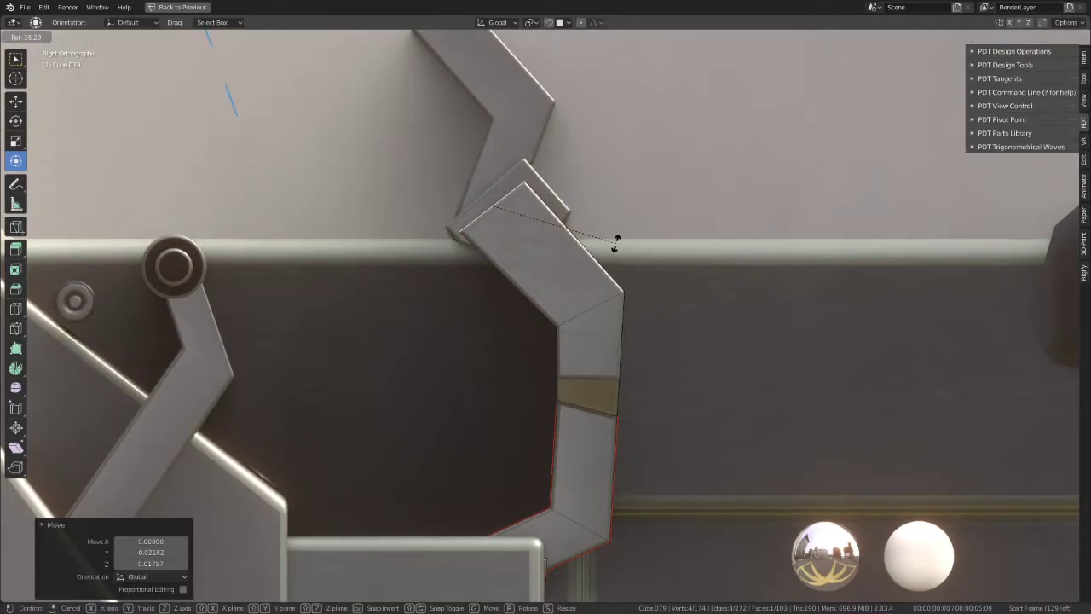
left_click(610, 237)
key("g")
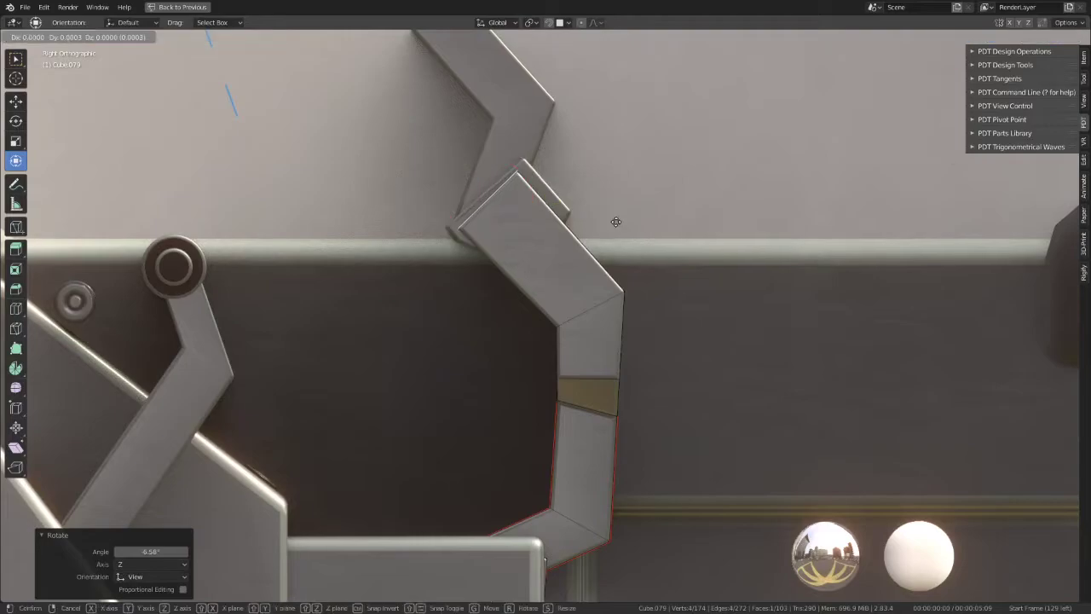
left_click(618, 223)
key("r")
left_click(618, 228)
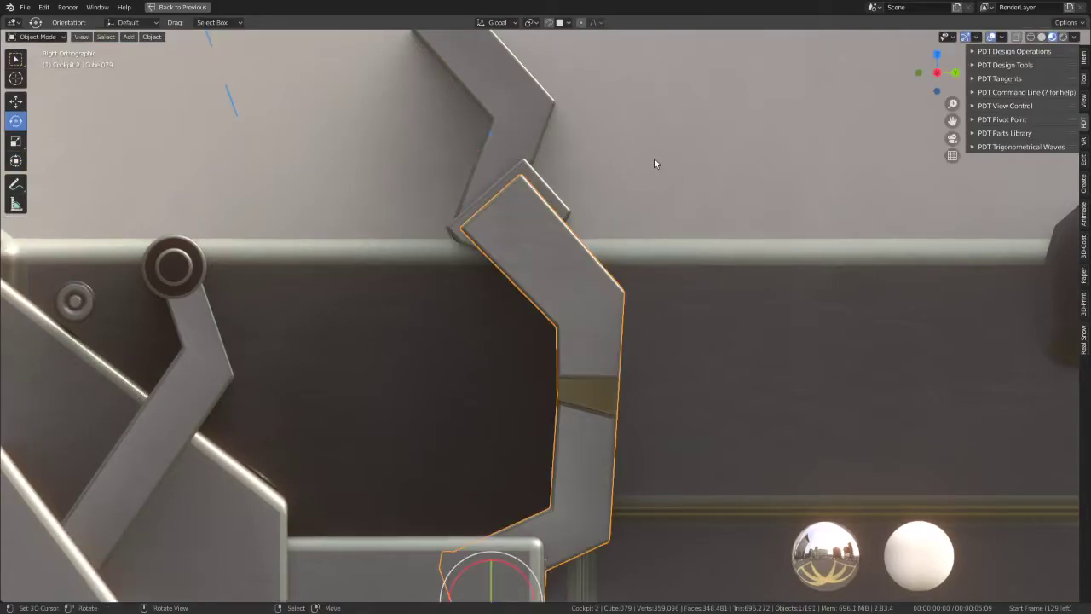
mouse_move(654, 158)
middle_mouse_down()
mouse_move(477, 204)
mouse_move(530, 238)
mouse_move(536, 289)
middle_mouse_up()
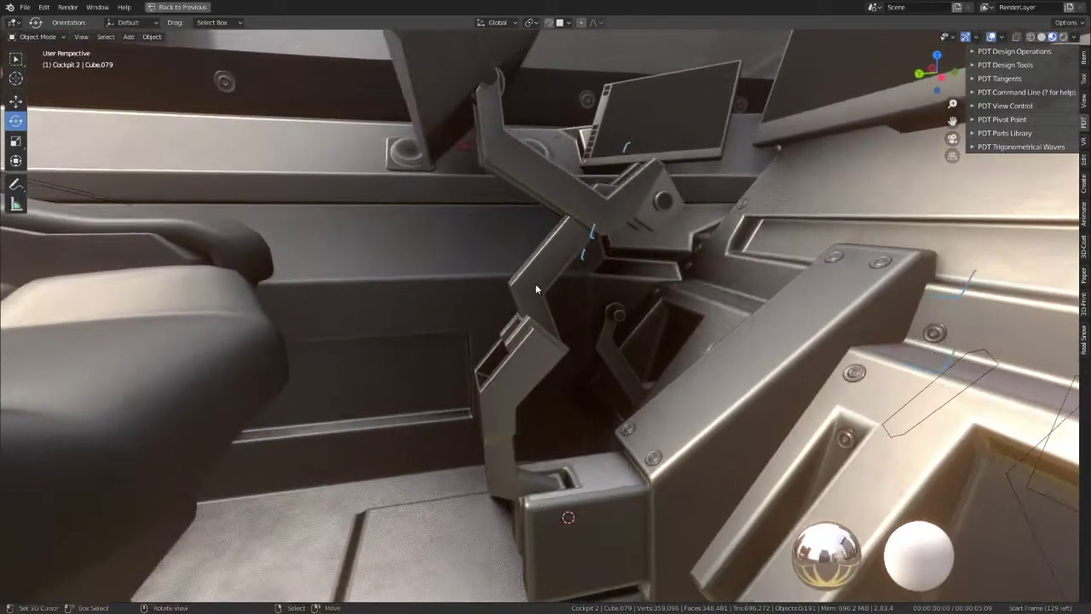
Step: Rotate the bracket about 23.75°, the lever upright to about 98°, and the horizontal arm upward
mouse_move(570, 470)
left_mouse_down()
mouse_move(593, 477)
mouse_move(680, 351)
mouse_move(648, 357)
mouse_move(554, 422)
left_mouse_up()
left_click(704, 351)
right_click(647, 358)
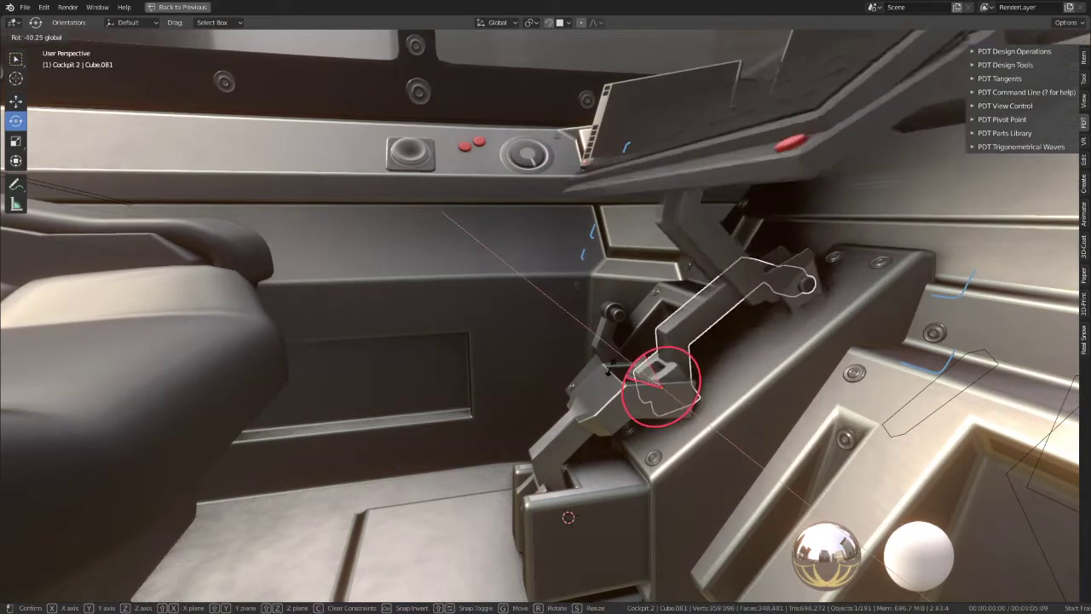
left_click_drag(475, 449, 556, 363)
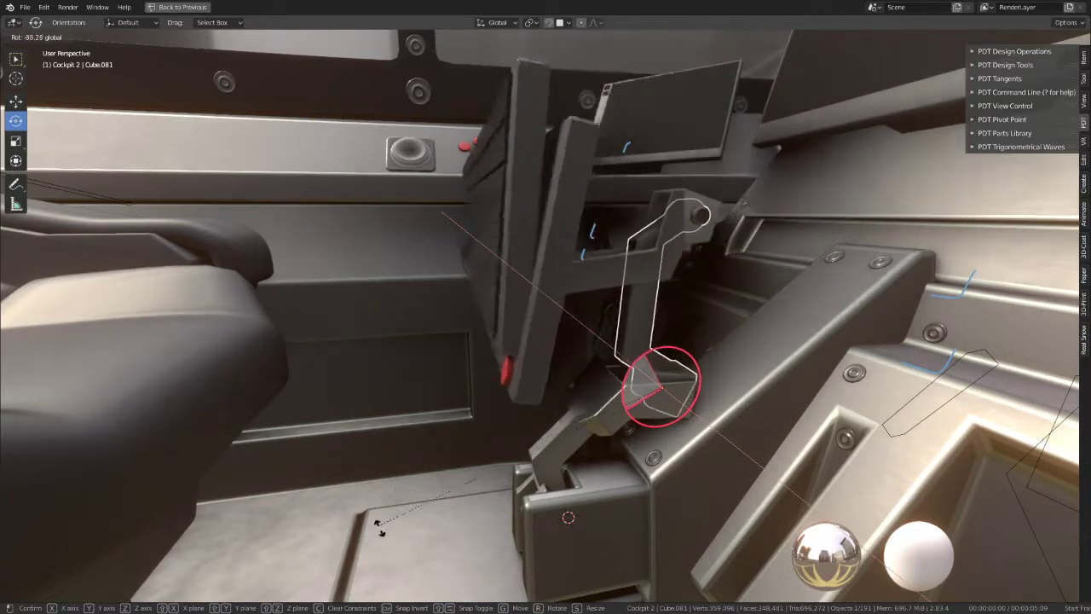
left_click_drag(556, 363, 510, 311)
left_click(592, 297)
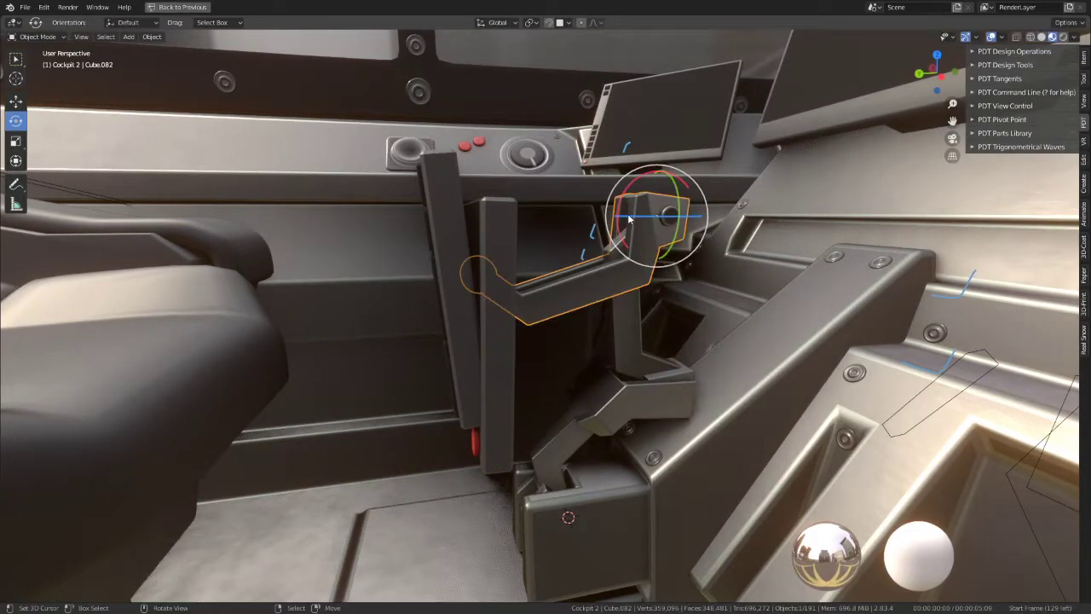
mouse_move(620, 245)
left_mouse_down()
mouse_move(688, 204)
mouse_move(659, 169)
left_mouse_up()
middle_click_drag(644, 311, 603, 294)
Step: Hide blocking parts, clear the lower bracket's rotation, unhide, and try poses on the upper arm
key("h")
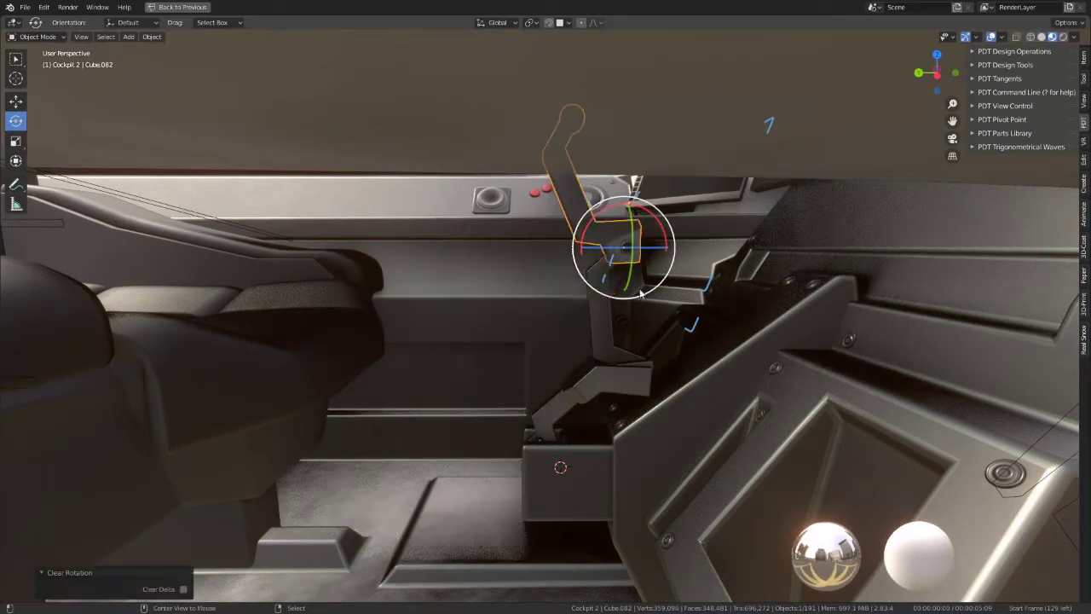
left_click(620, 315)
key("h")
left_click(588, 392)
key("alt+r")
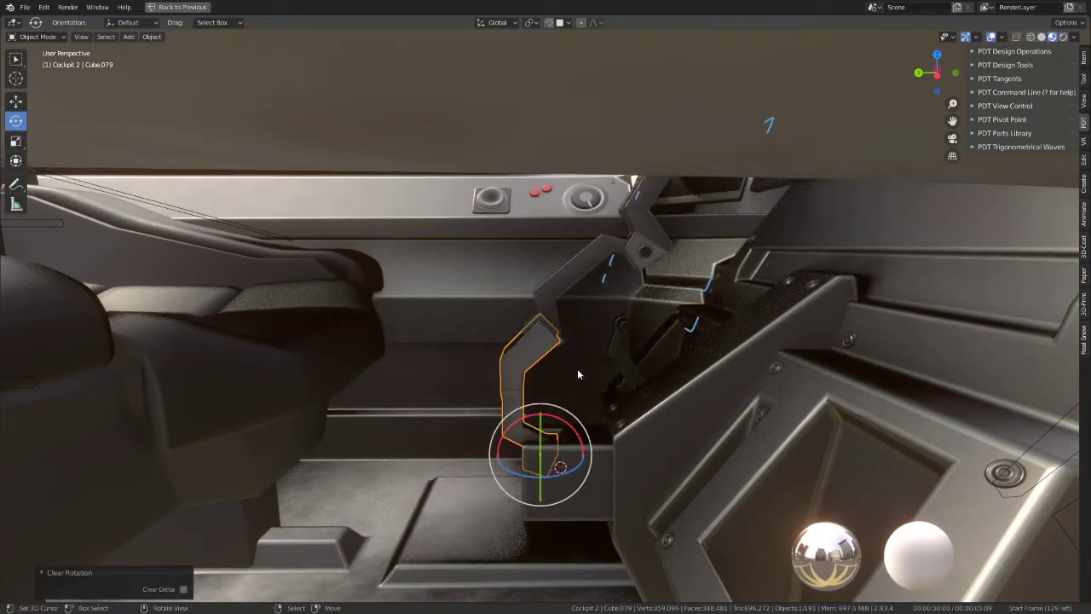
mouse_move(577, 372)
middle_mouse_down()
mouse_move(599, 292)
mouse_move(792, 302)
middle_mouse_up()
key("alt+h")
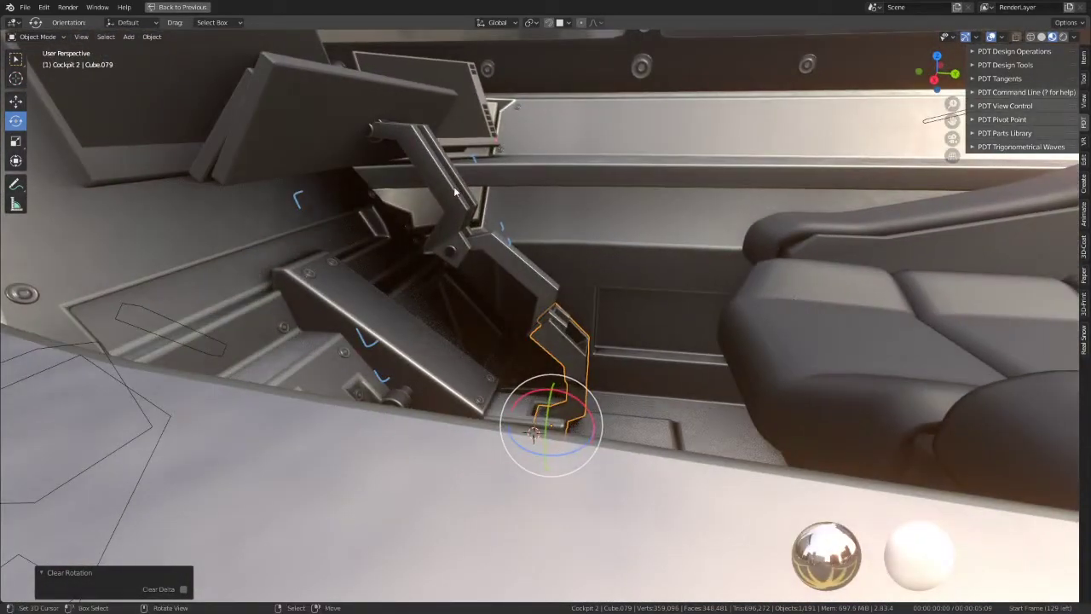
left_click(453, 187)
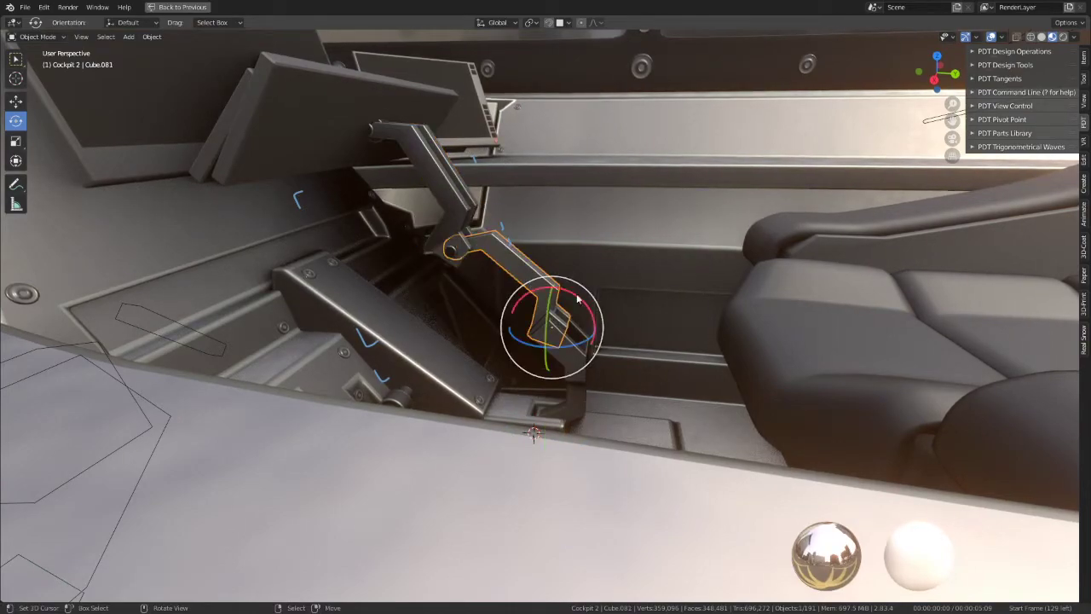
left_click_drag(577, 297, 544, 298)
Step: In Right Ortho view, rotate the arm pieces, one to 109° then to a flatter angle
key("KP_3")
key("r")
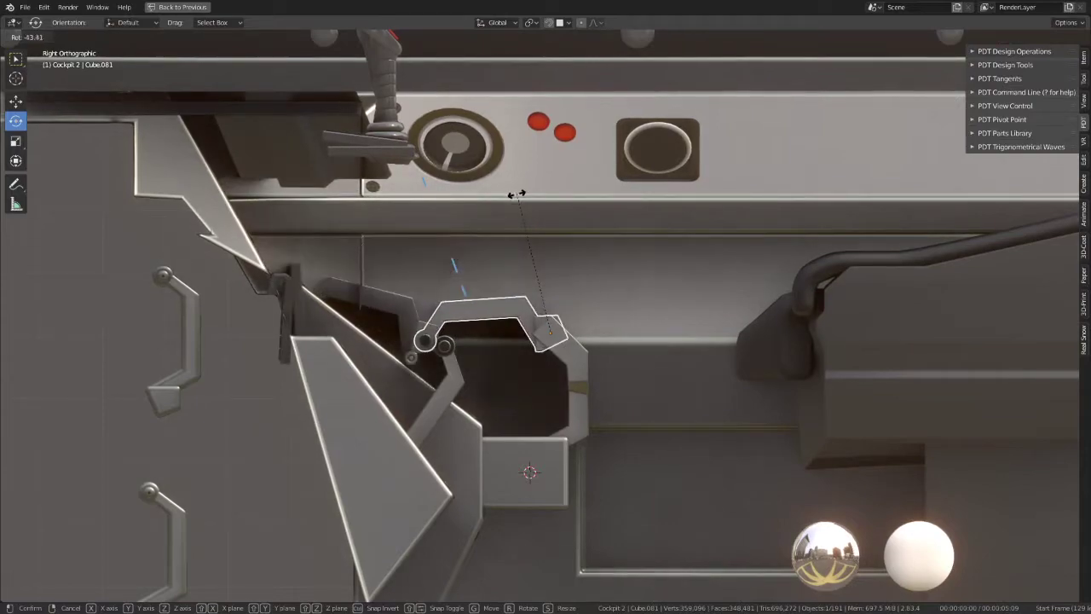
left_click(517, 195)
left_click(368, 296)
key("r")
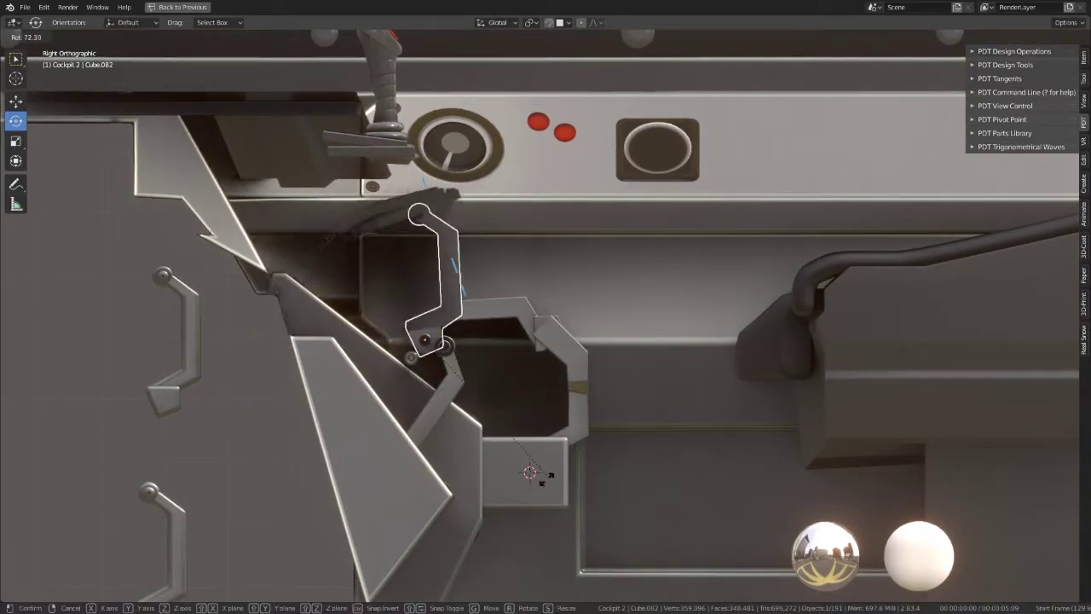
left_click(454, 466)
scroll(307, 473, "up", 2)
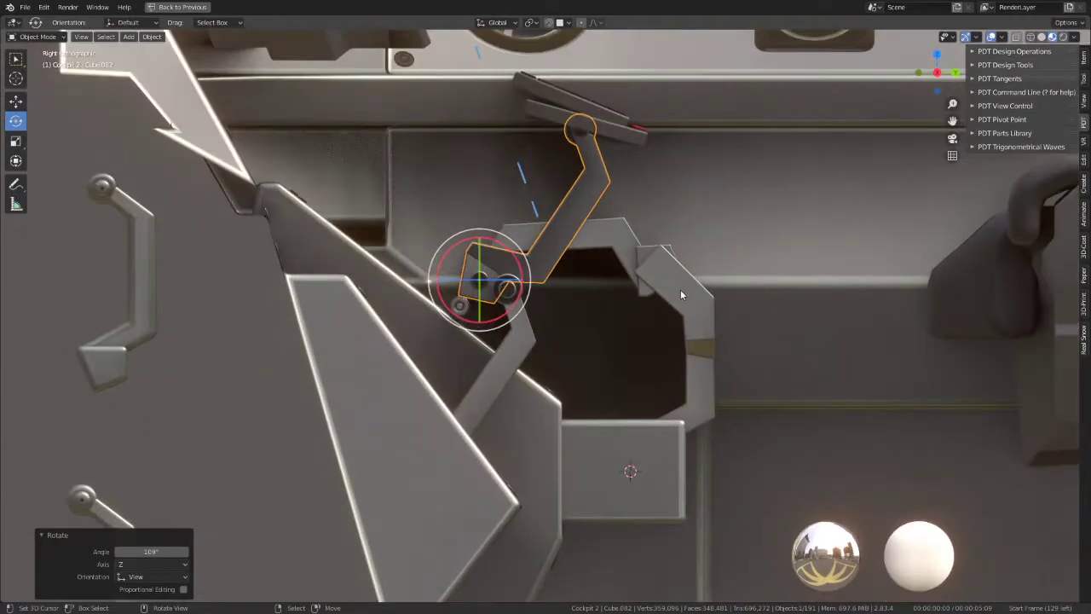
key("r")
left_click(707, 320)
Step: Rotate the right bracket piece 13.2° and the upper arm -56.5°
left_click(709, 324)
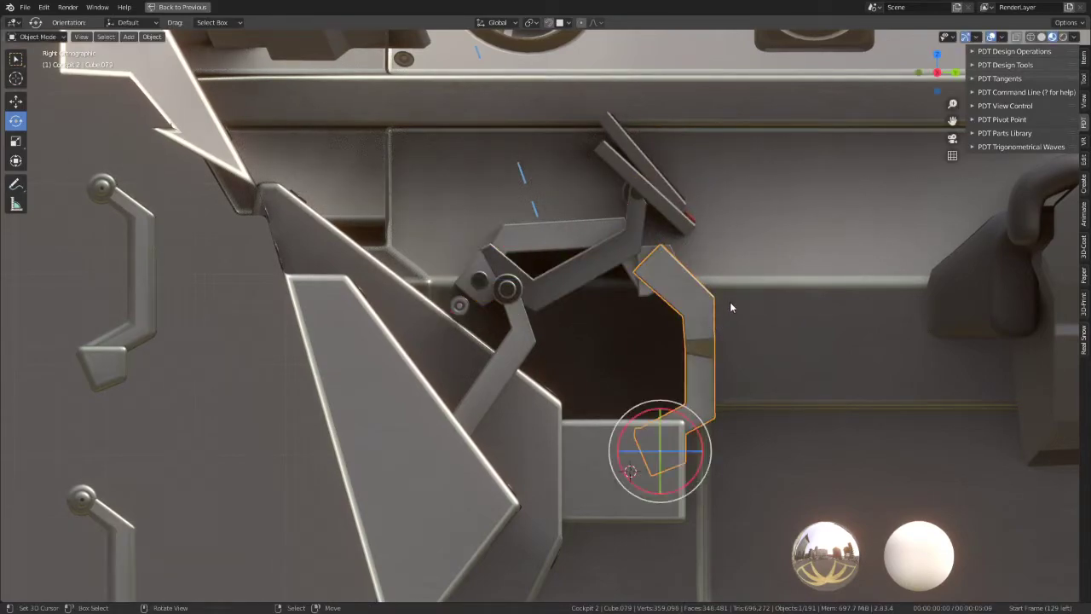
key("r")
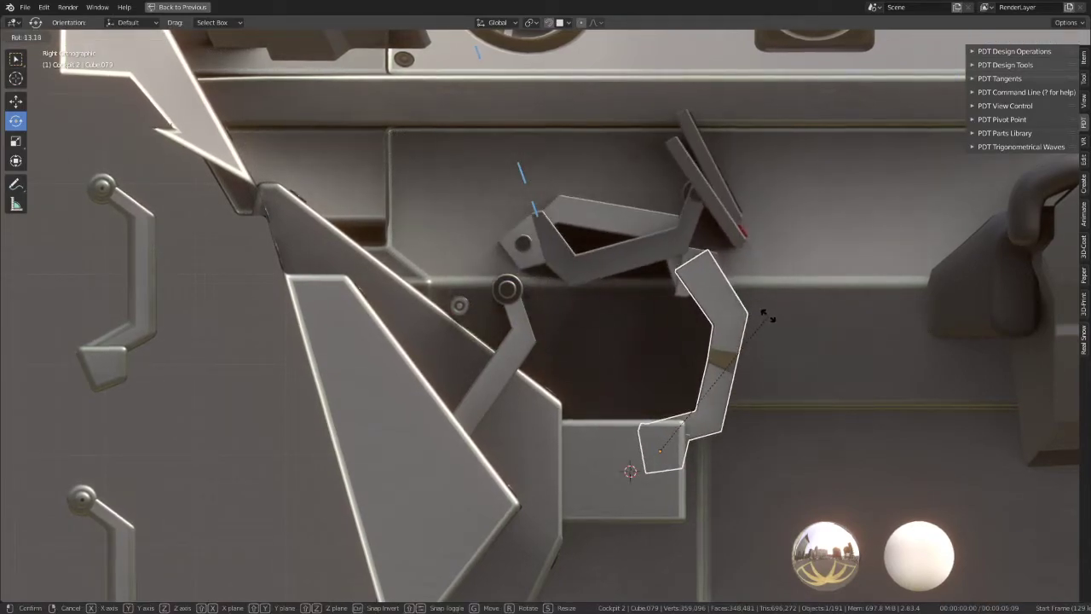
left_click(767, 316)
left_click(621, 271)
key("r")
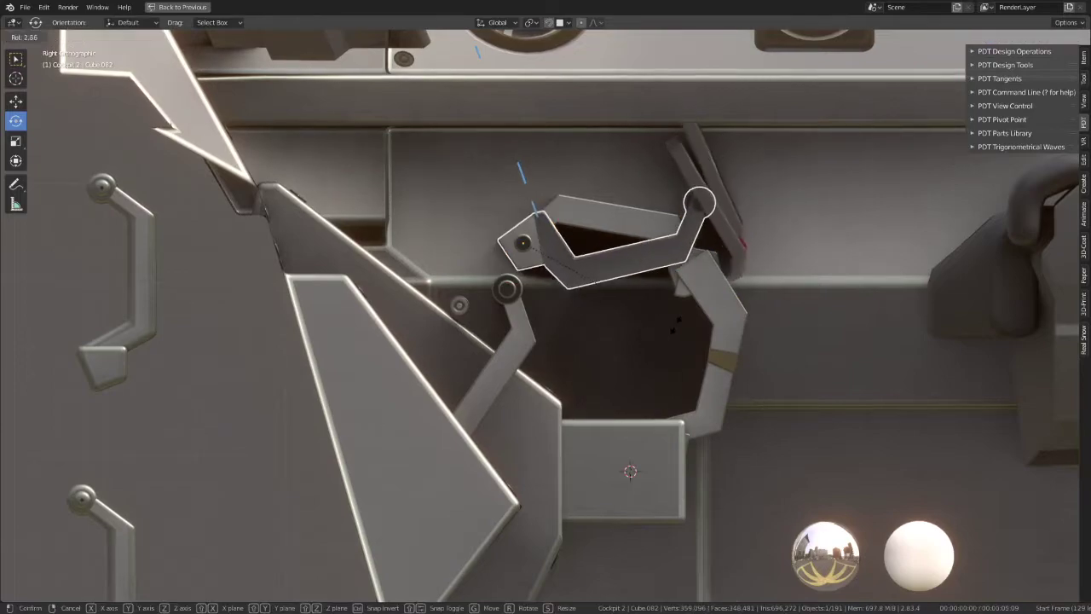
key("Escape")
key("r")
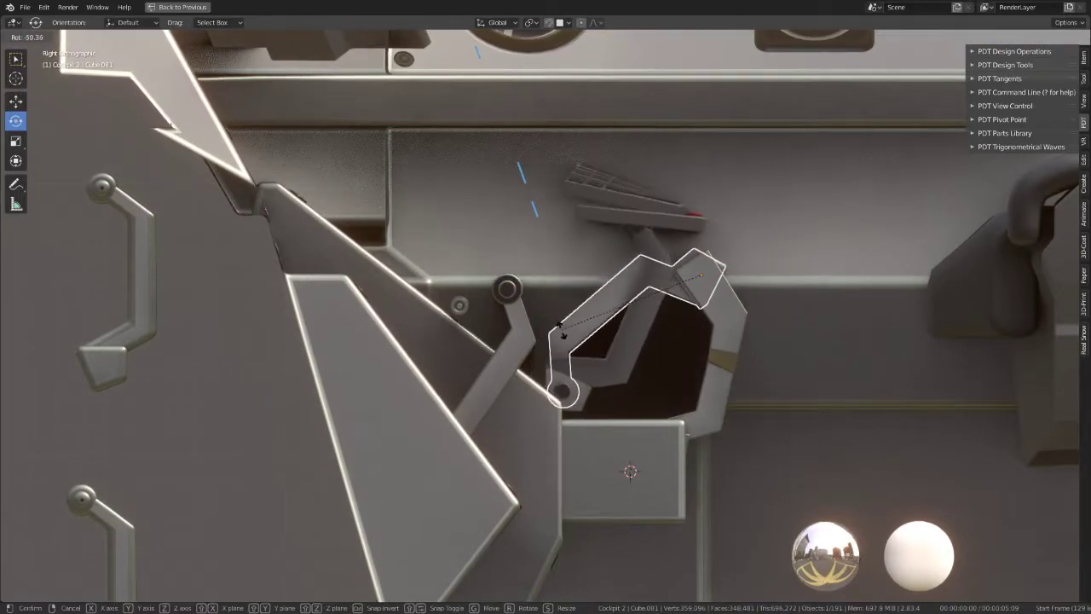
left_click(684, 336)
Step: Tilt the lower bracket 7.37° and check the folded pose in perspective
left_click(716, 367)
key("r")
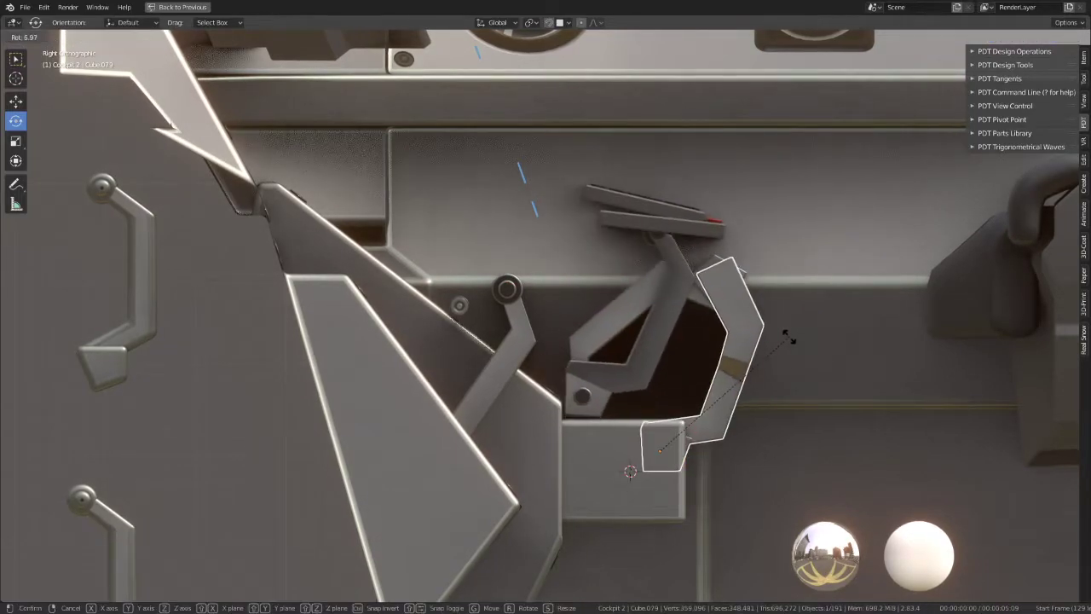
left_click(666, 363)
left_click(590, 338)
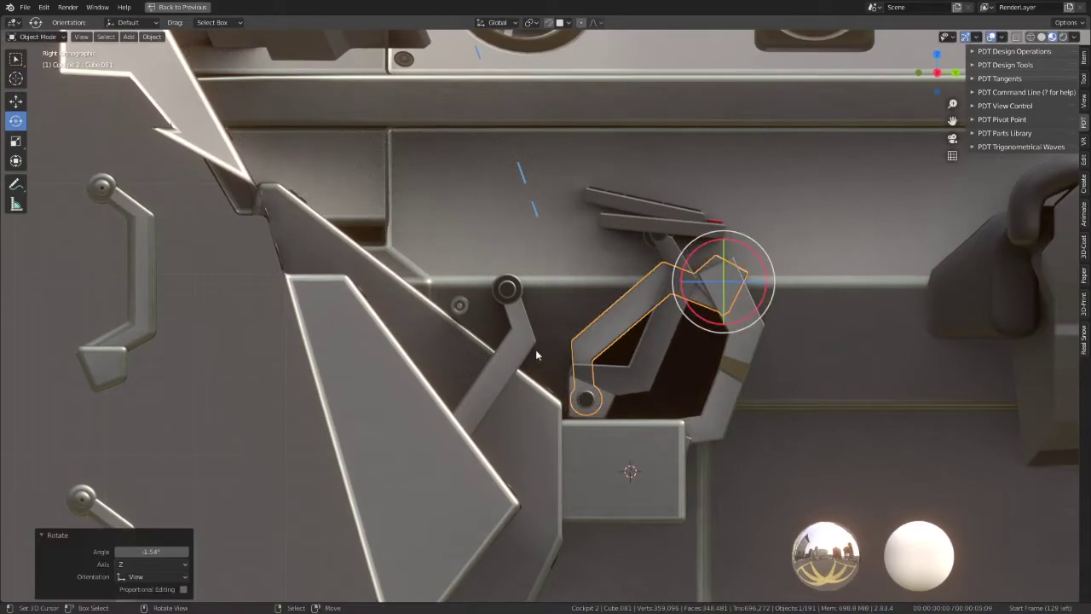
mouse_move(719, 280)
middle_mouse_down()
mouse_move(726, 225)
mouse_move(628, 248)
mouse_move(617, 208)
mouse_move(587, 184)
mouse_move(599, 227)
mouse_move(658, 129)
mouse_move(522, 227)
mouse_move(457, 389)
mouse_move(323, 199)
mouse_move(539, 228)
mouse_move(464, 230)
mouse_move(453, 199)
mouse_move(453, 224)
mouse_move(554, 249)
mouse_move(630, 244)
mouse_move(681, 273)
mouse_move(636, 250)
mouse_move(551, 236)
mouse_move(656, 250)
middle_mouse_up()
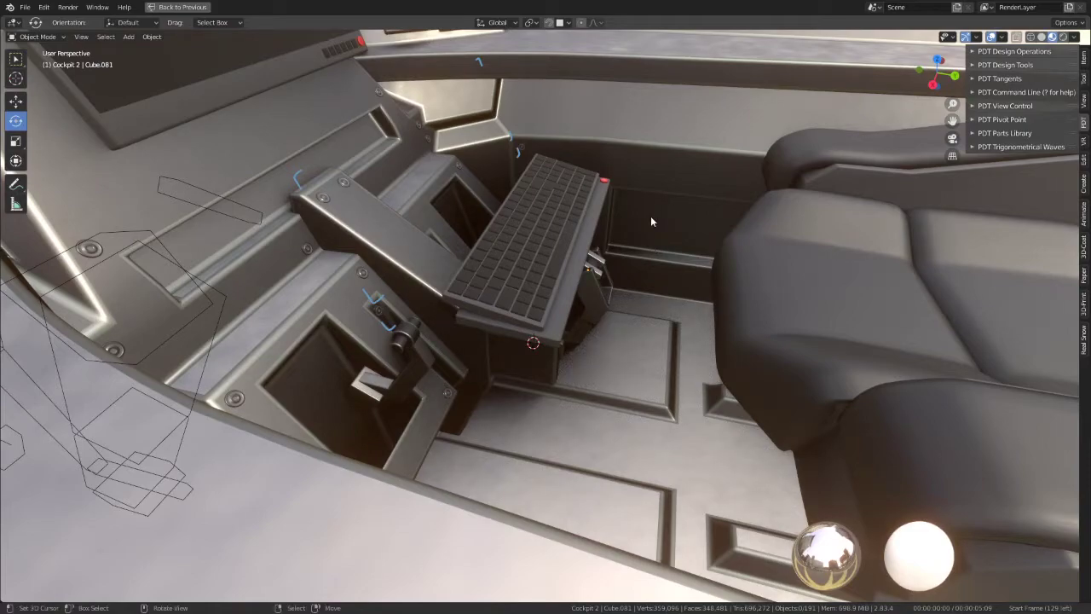
Step: Save the scene as Futuristic_combat_jet_Linked_Objects_blend32.blend
key("KP_3")
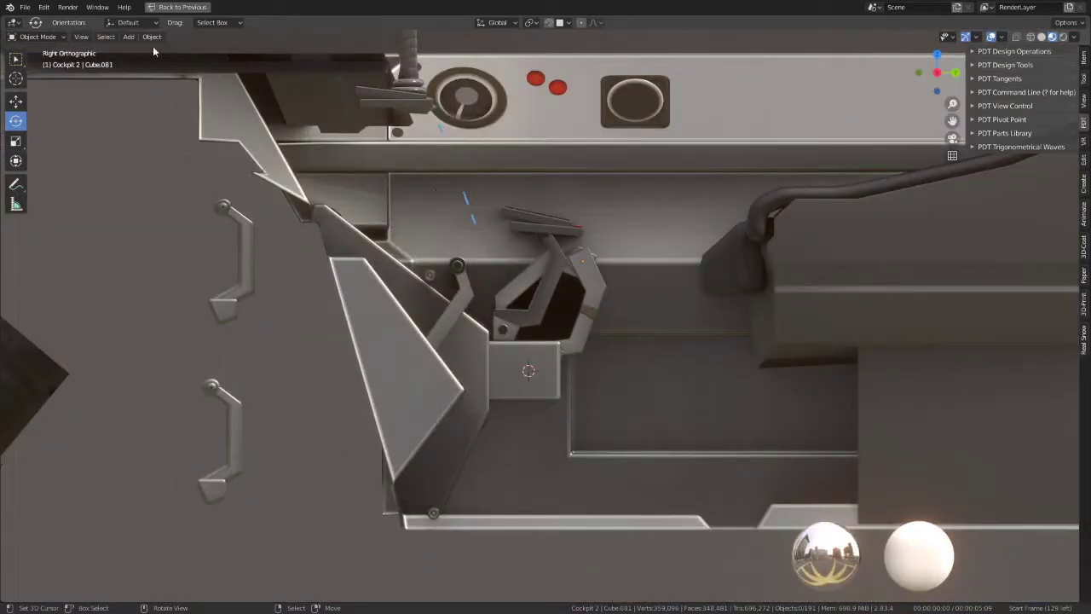
left_click(25, 7)
left_click(37, 110)
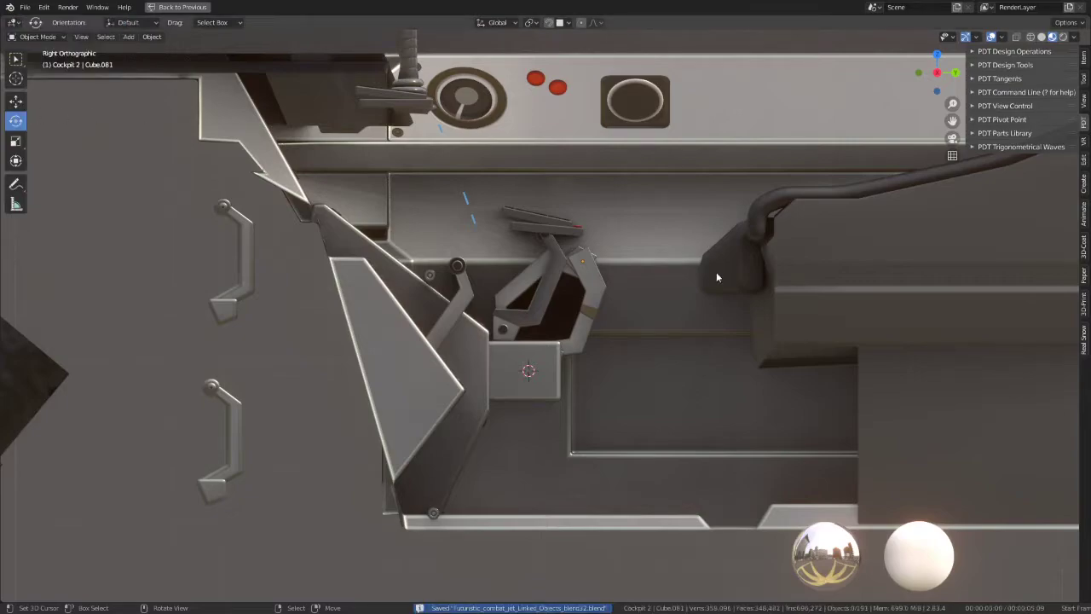
Step: Select the Jet and the lower bracket, then snap the selection to the active object
scroll(597, 317, "down", 3)
scroll(596, 298, "down", 3)
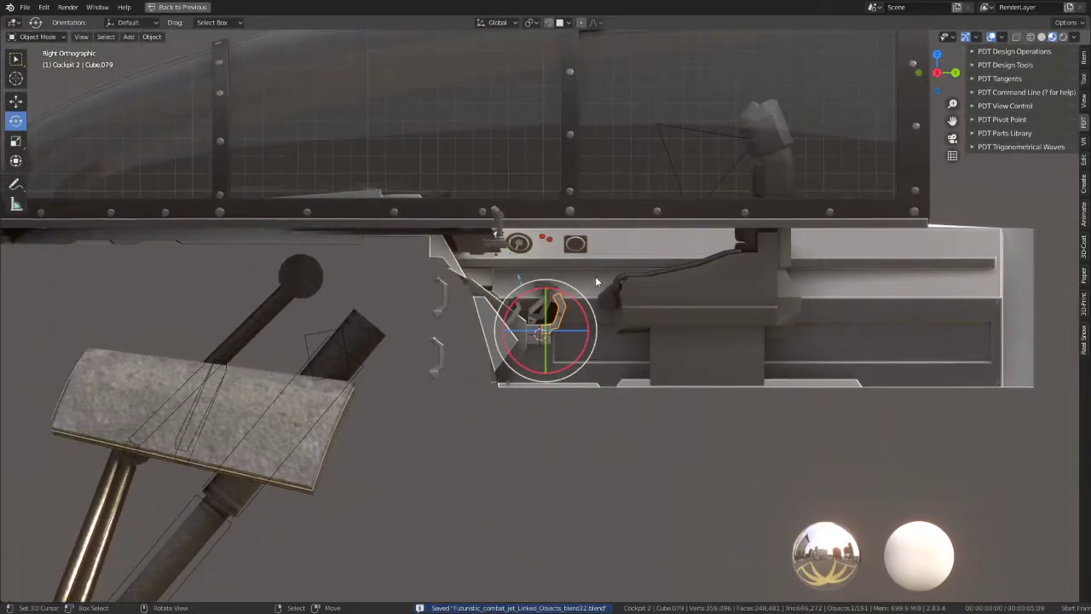
scroll(594, 276, "down", 3)
left_click(361, 402)
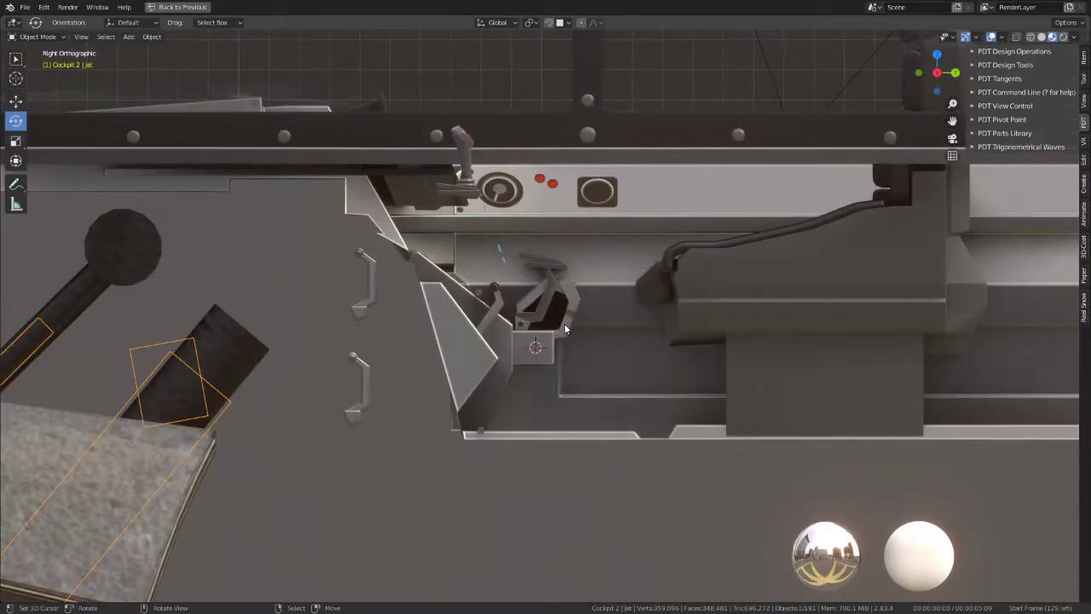
scroll(564, 323, "up", 3)
left_click(562, 333)
key("shift+s")
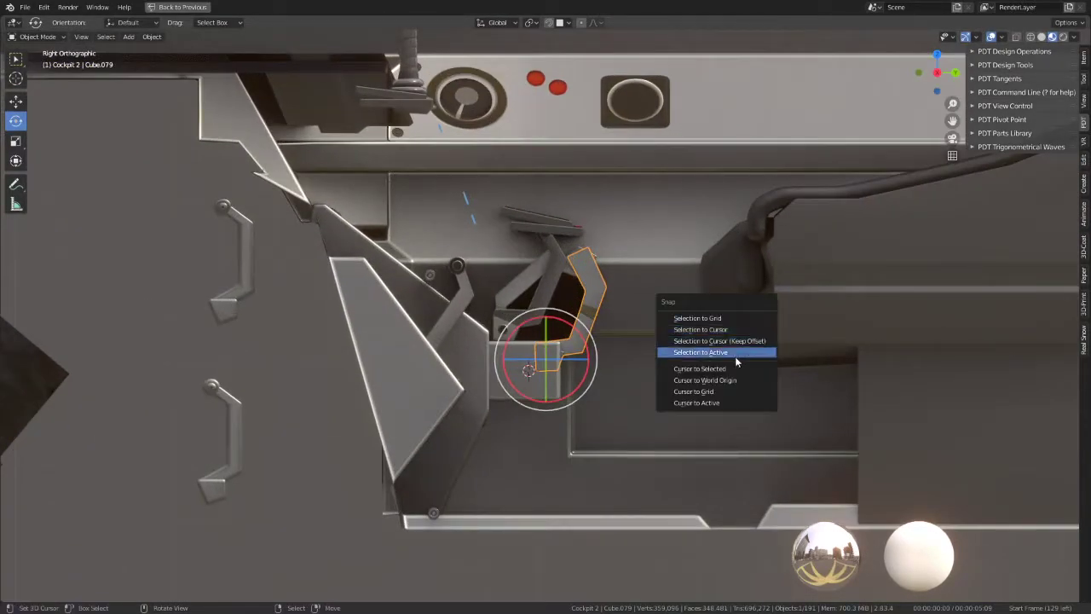
left_click(735, 356)
scroll(598, 354, "down", 5)
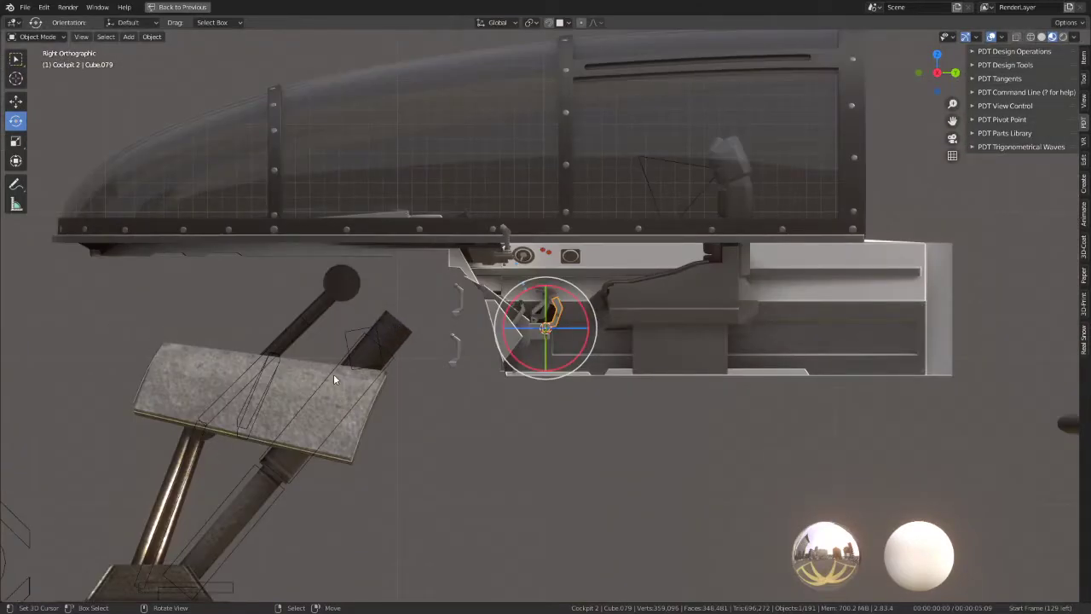
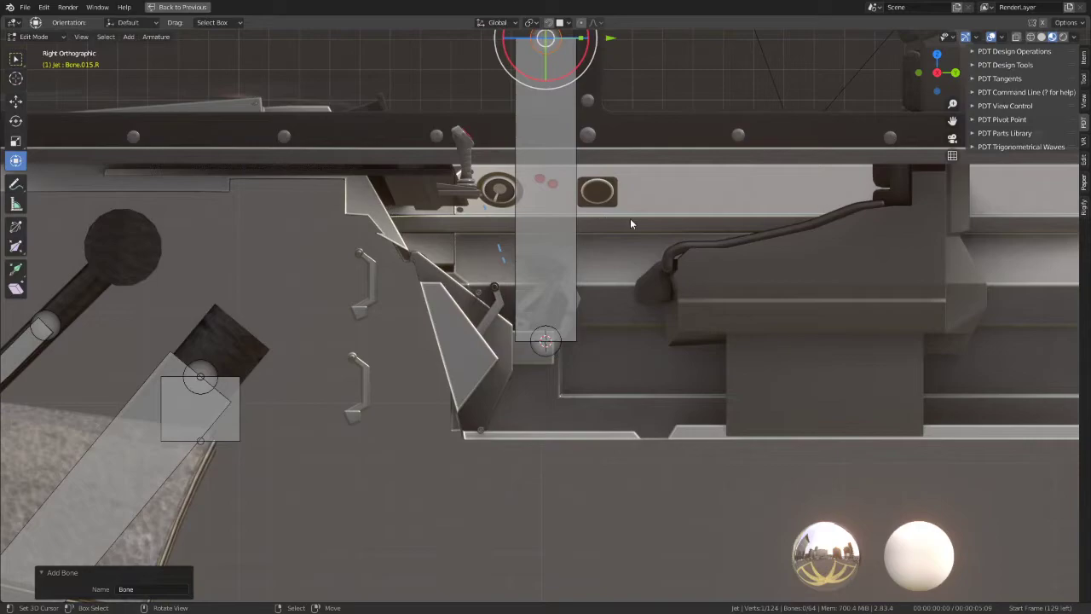
Step: Slim the selected bone's B-Bone display thickness
scroll(637, 223, "down", 4)
left_click(550, 255)
key("s")
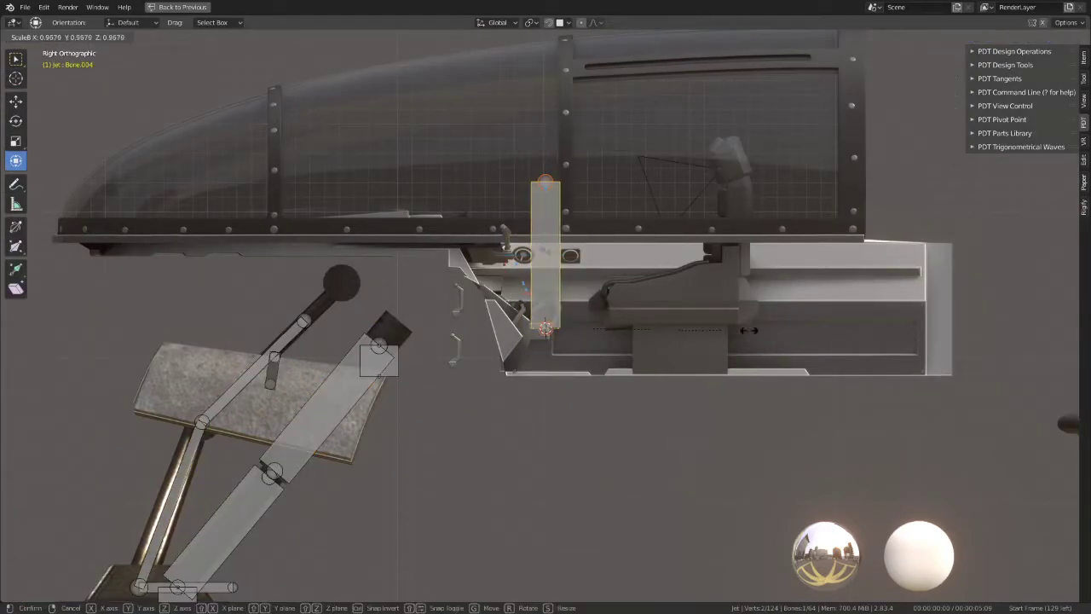
left_click(595, 269)
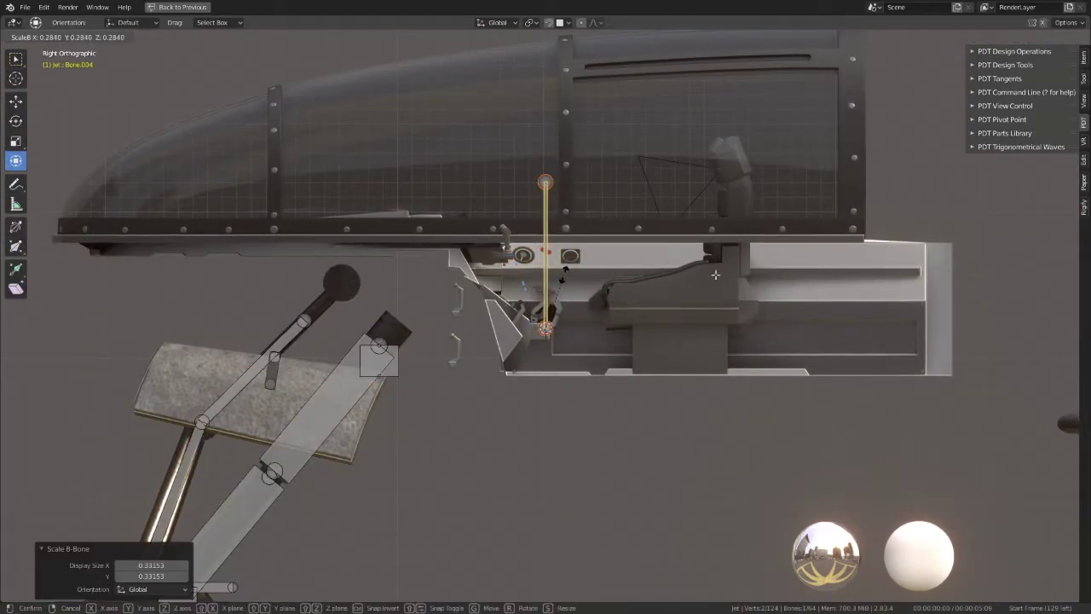
left_click(689, 243)
middle_click_drag(689, 243, 634, 239)
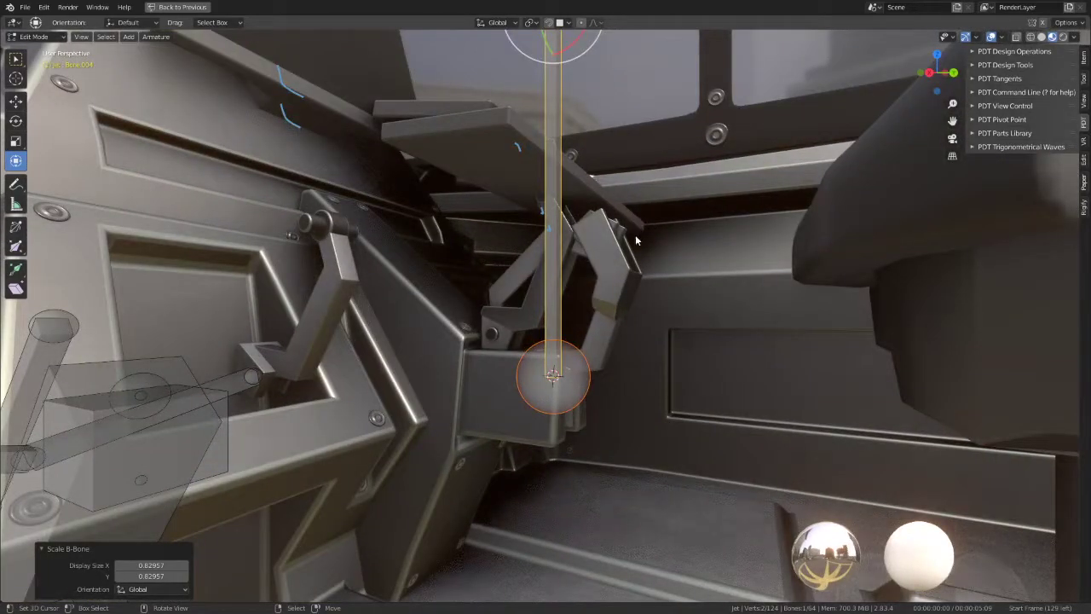
Step: Return to Object Mode and select the upper arm parts, including Cube.079
key("Tab")
left_click(601, 247)
right_click(820, 221)
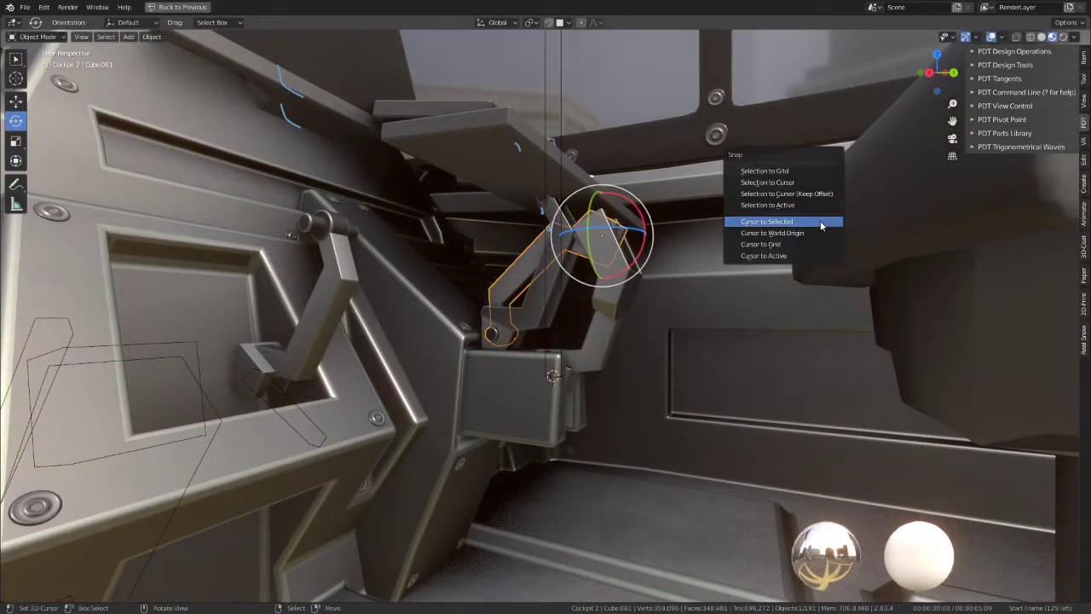
left_click(563, 197)
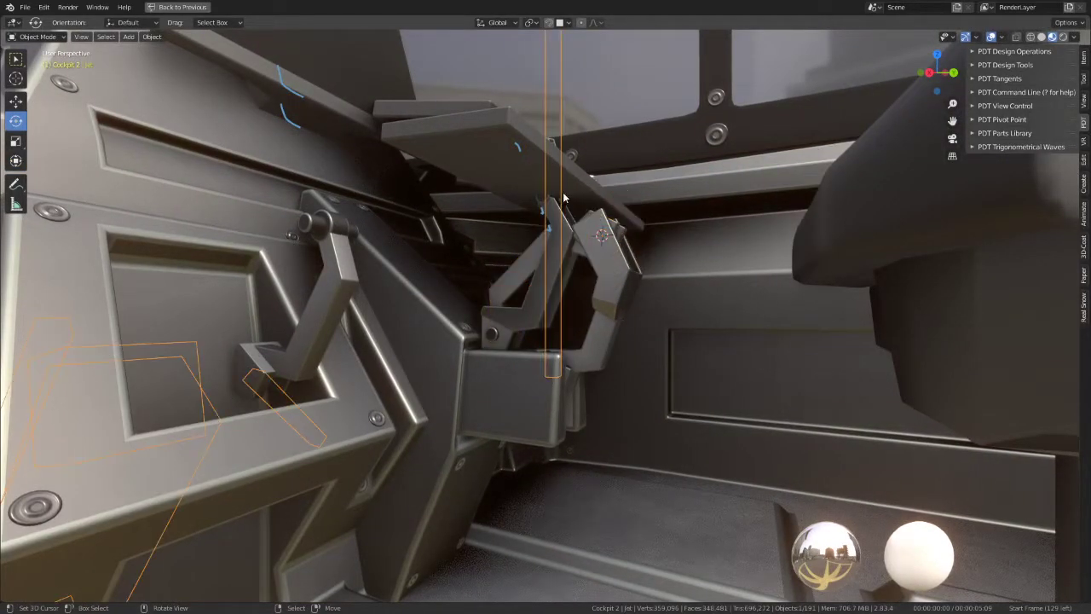
left_click(595, 350)
right_click(745, 345)
mouse_move(745, 341)
middle_mouse_down()
mouse_move(659, 288)
mouse_move(738, 301)
mouse_move(689, 294)
middle_mouse_up()
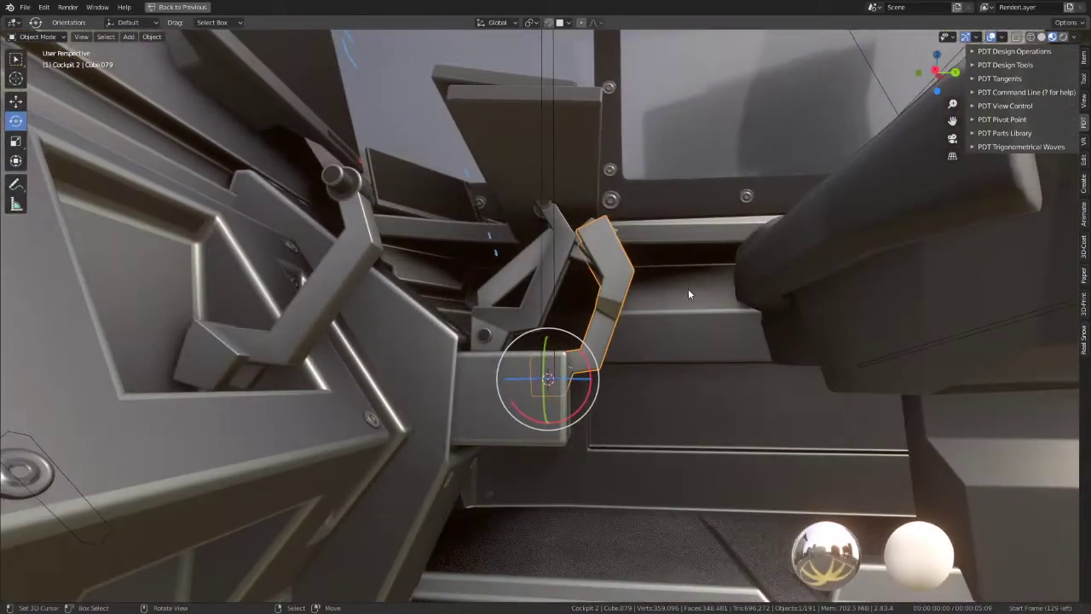
Step: Move the 3D cursor to the pivot of the Cube.081 arm part
left_click(611, 247)
key("shift+s")
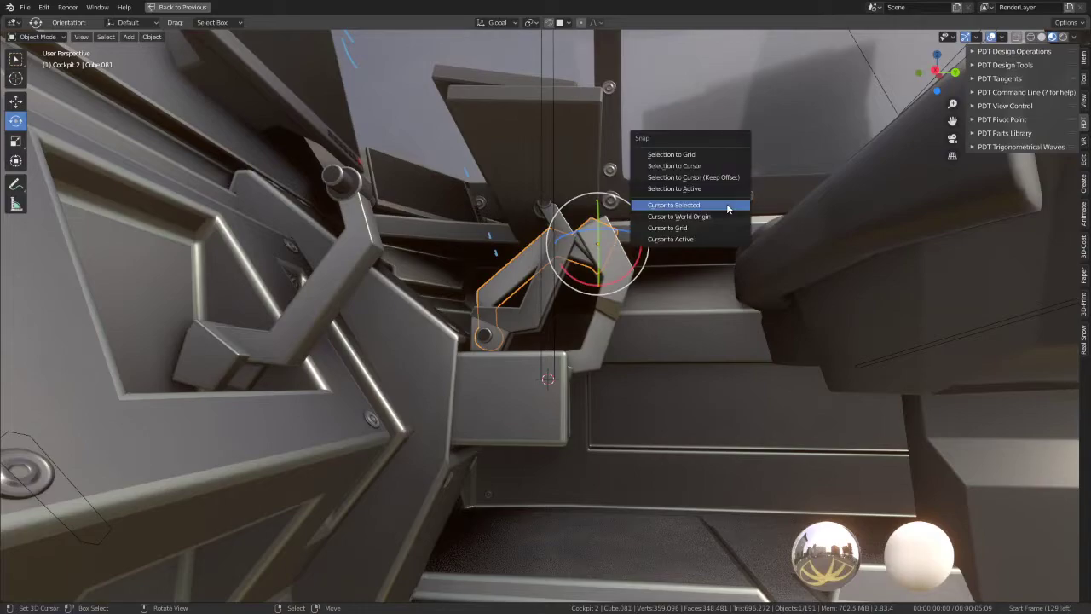
left_click(728, 208)
left_click(548, 252)
key("KP_Decimal")
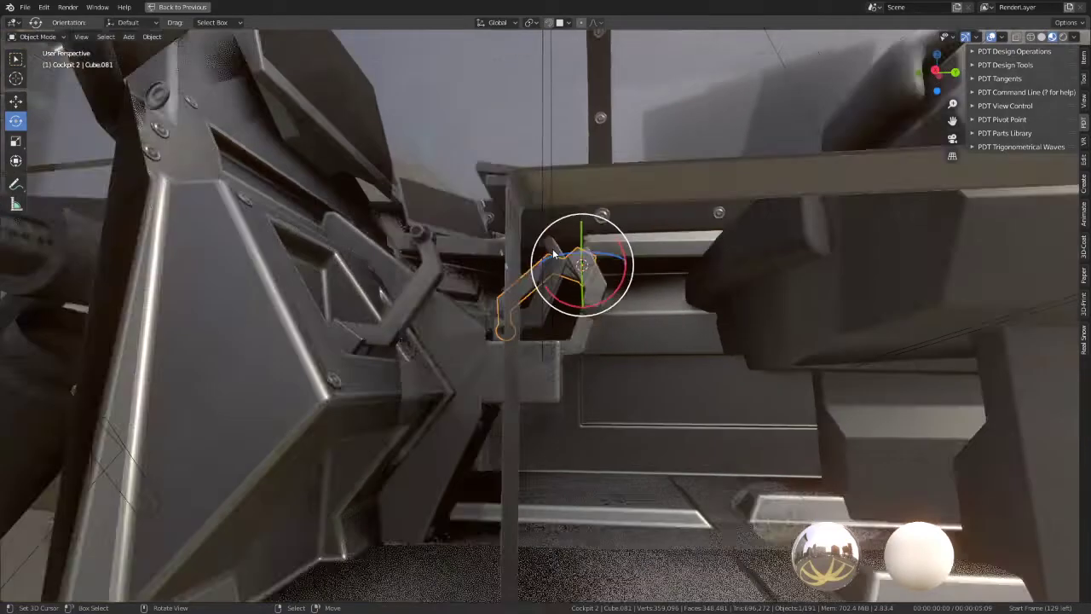
Step: Snap the Jet armature's bone tip onto the arm pivot at the 3D cursor
left_click(549, 111)
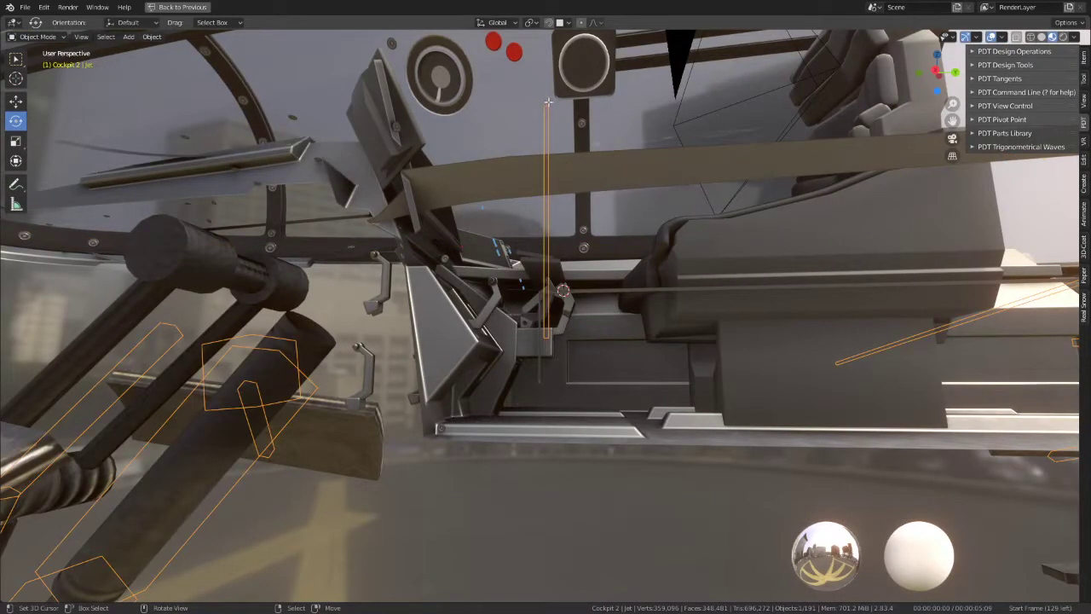
key("Tab")
key("shift+s")
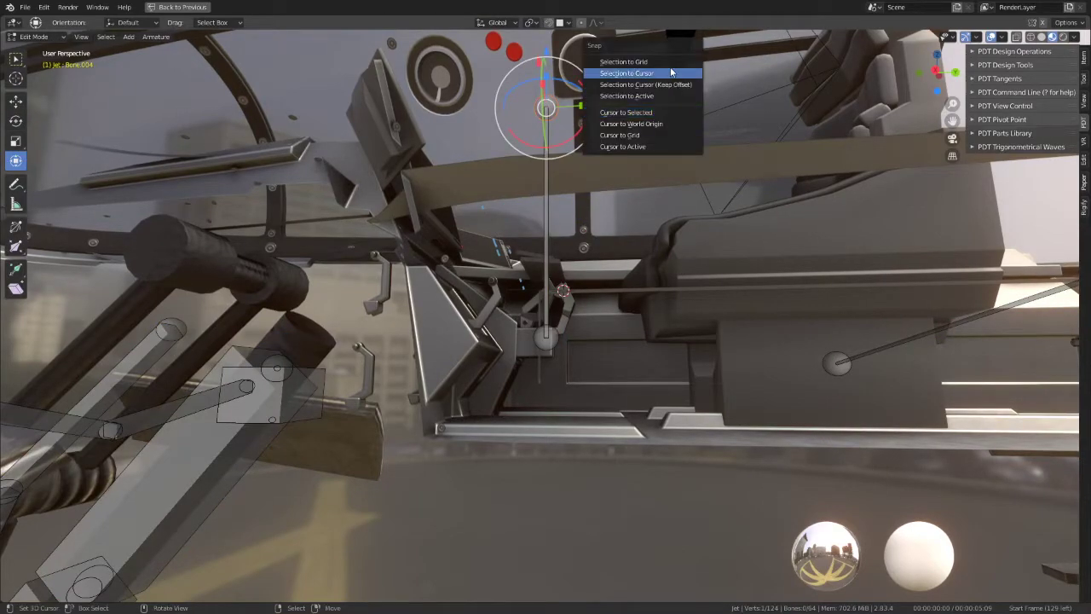
key("Return")
key("KP_Decimal")
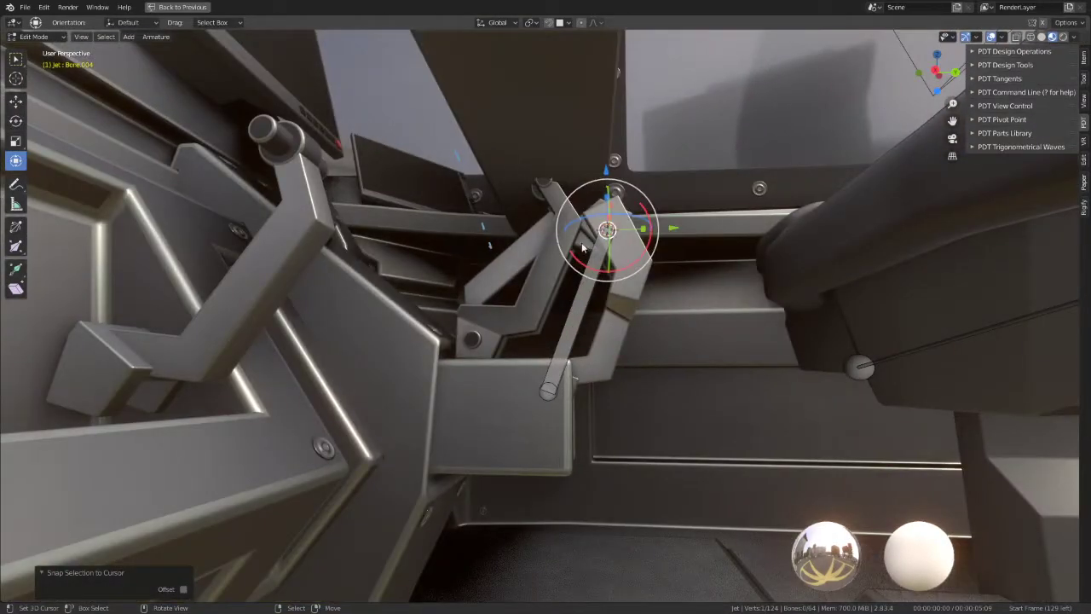
key("Tab")
Step: Move the 3D cursor to the lower pivot of lever Cube.082
middle_click_drag(528, 262, 523, 317, "shift")
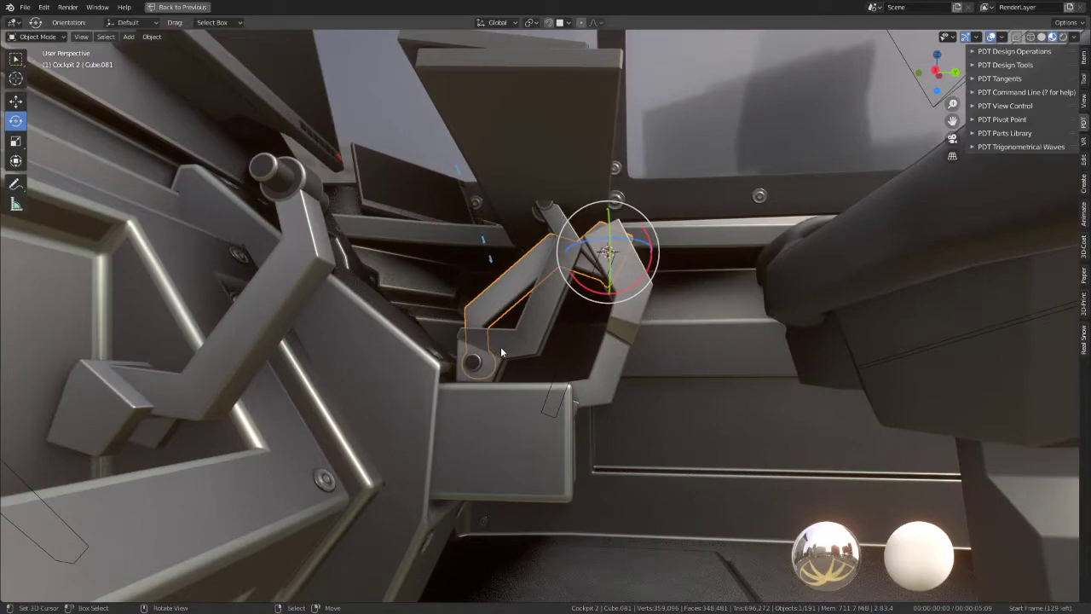
left_click(501, 346)
key("shift+s")
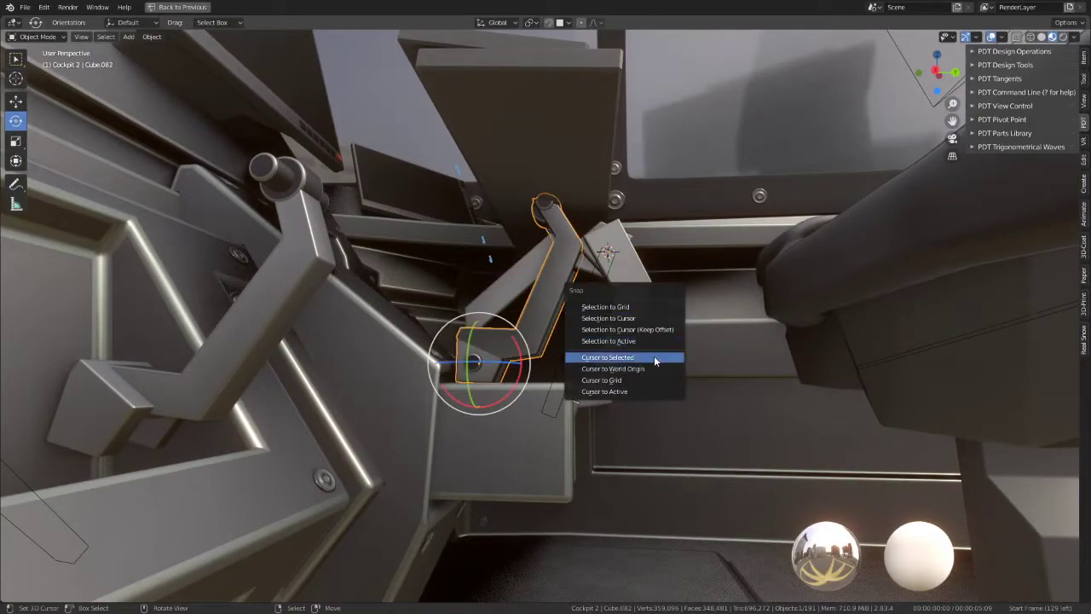
left_click(654, 355)
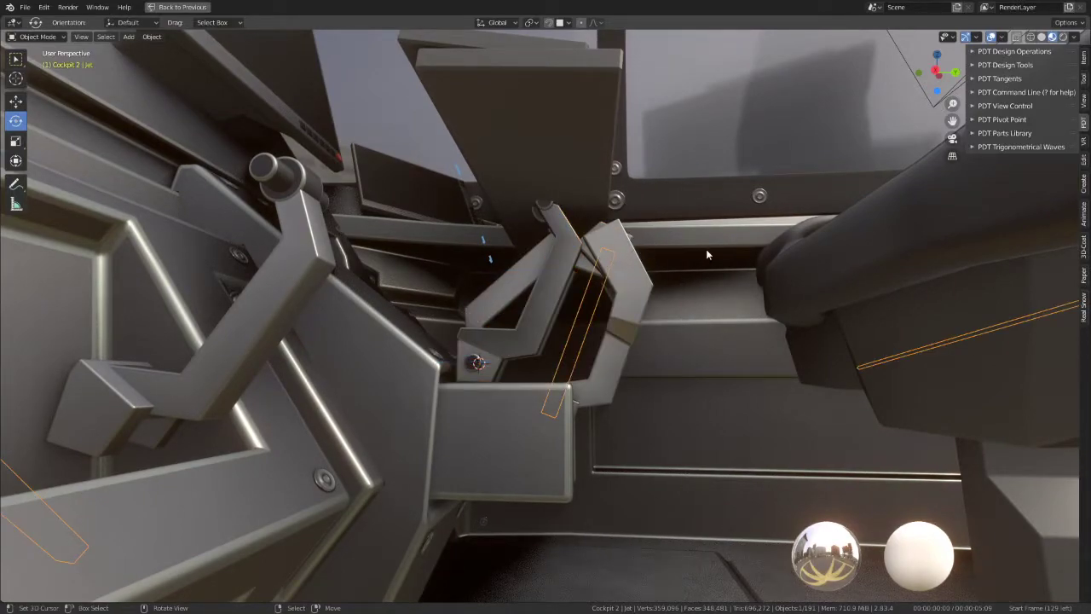
Step: Extrude new bone Bone.005 and snap its end onto the lever pivot
key("Tab")
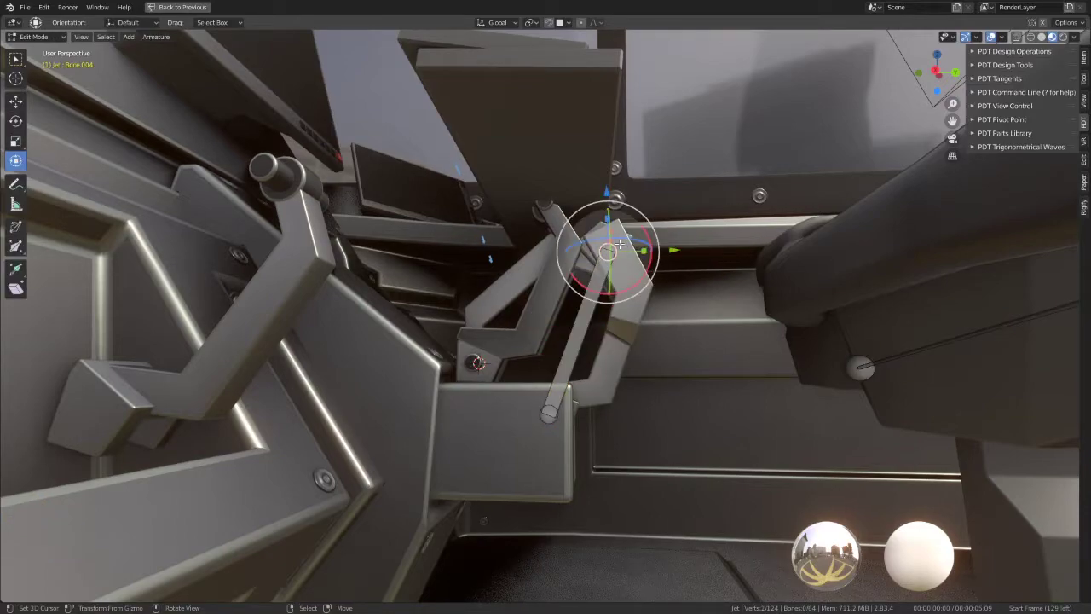
key("e")
key("Escape")
key("shift+s")
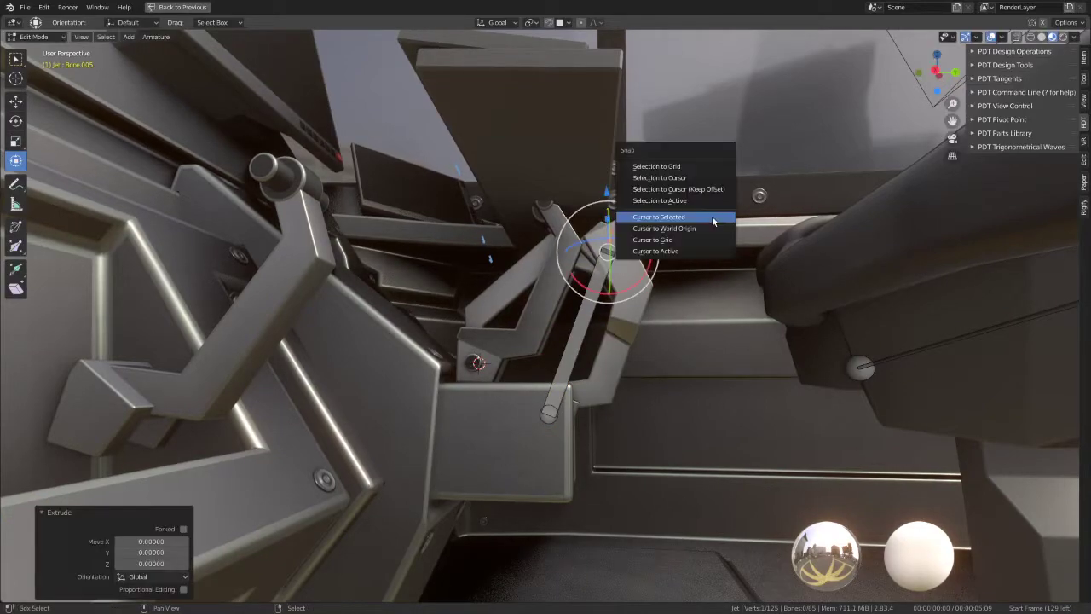
left_click(707, 179)
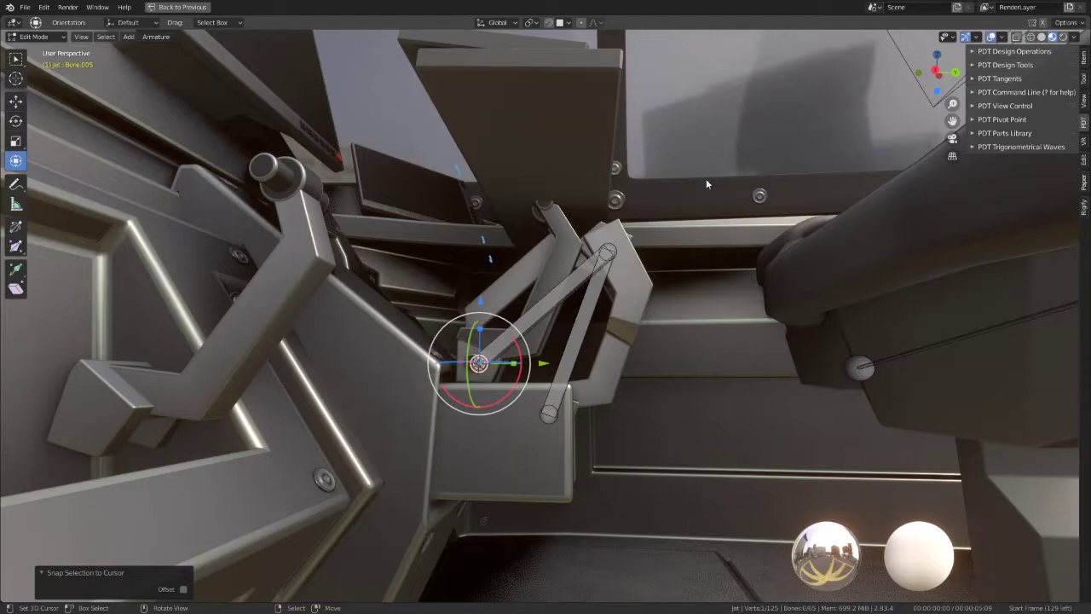
key("Tab")
Step: Select lever Cube.082 and test-rotate it to check its swing
left_click(530, 279)
left_click(535, 317)
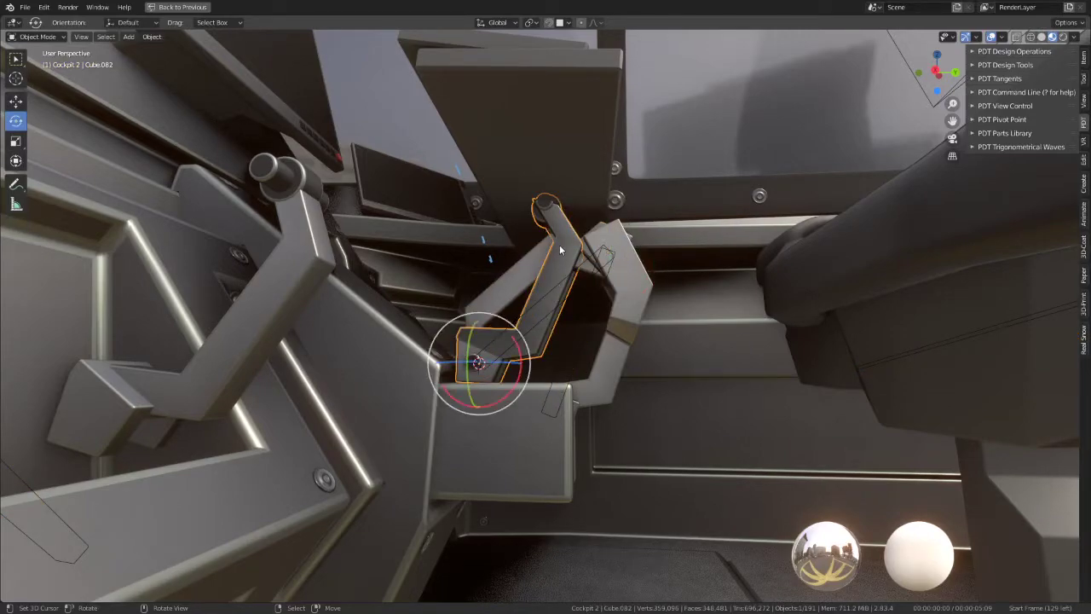
key("r")
key("Escape")
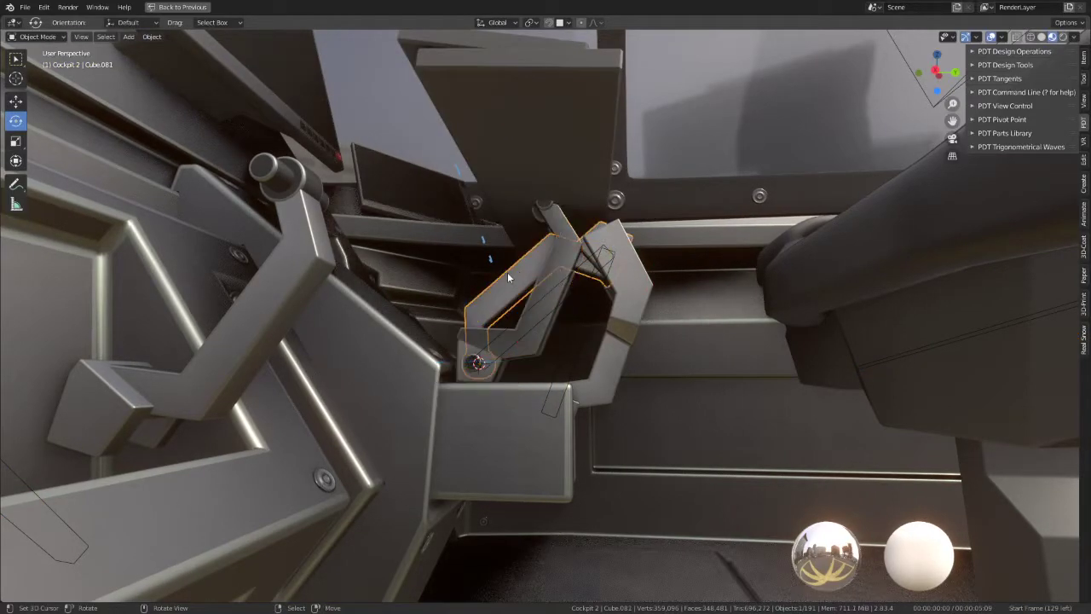
key("Escape")
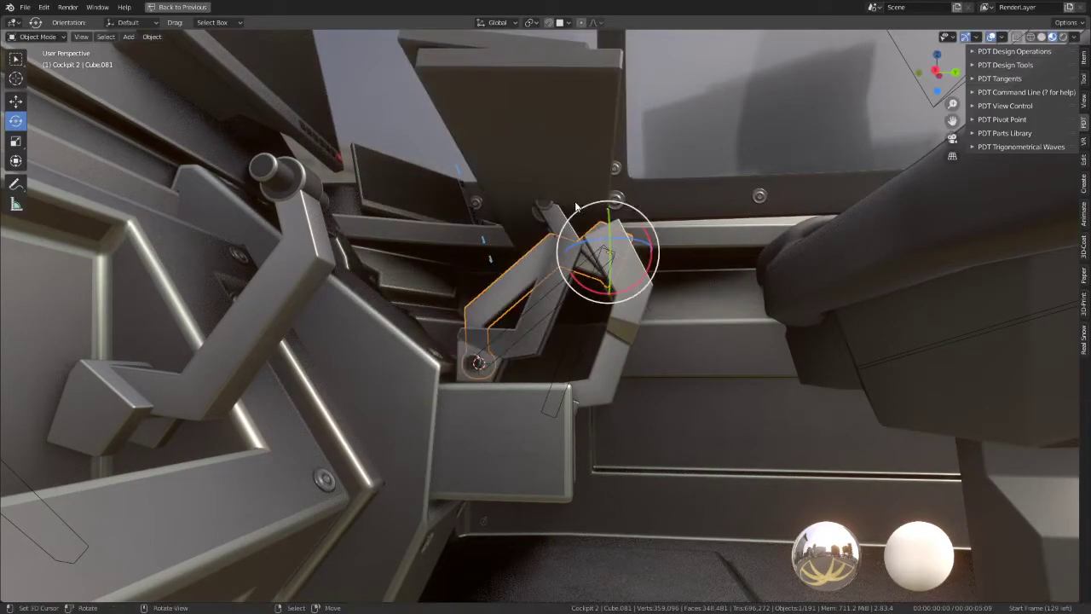
middle_click_drag(555, 210, 565, 243)
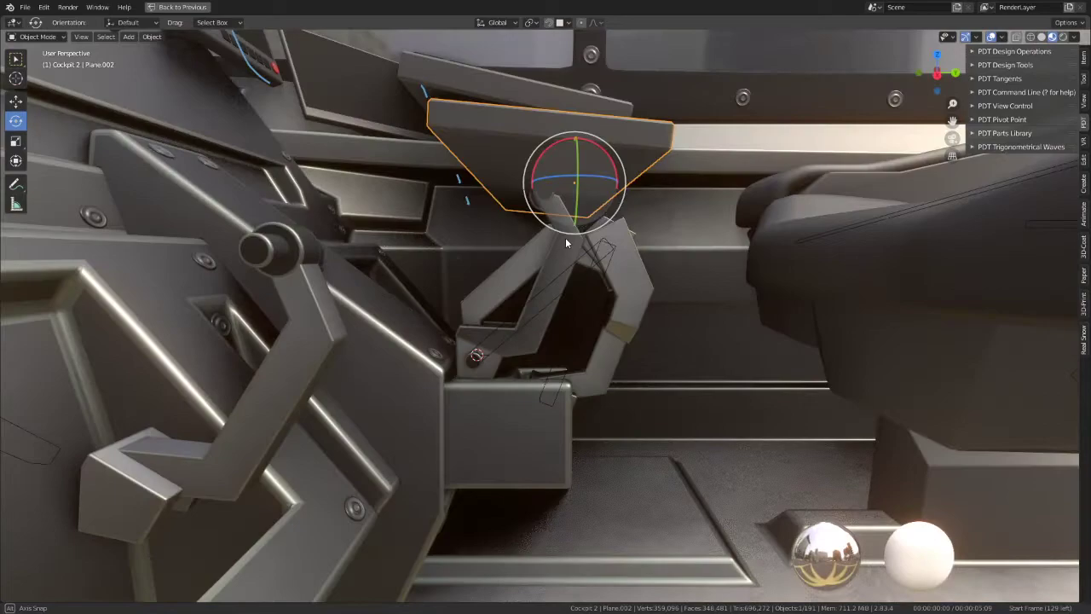
left_click(566, 240)
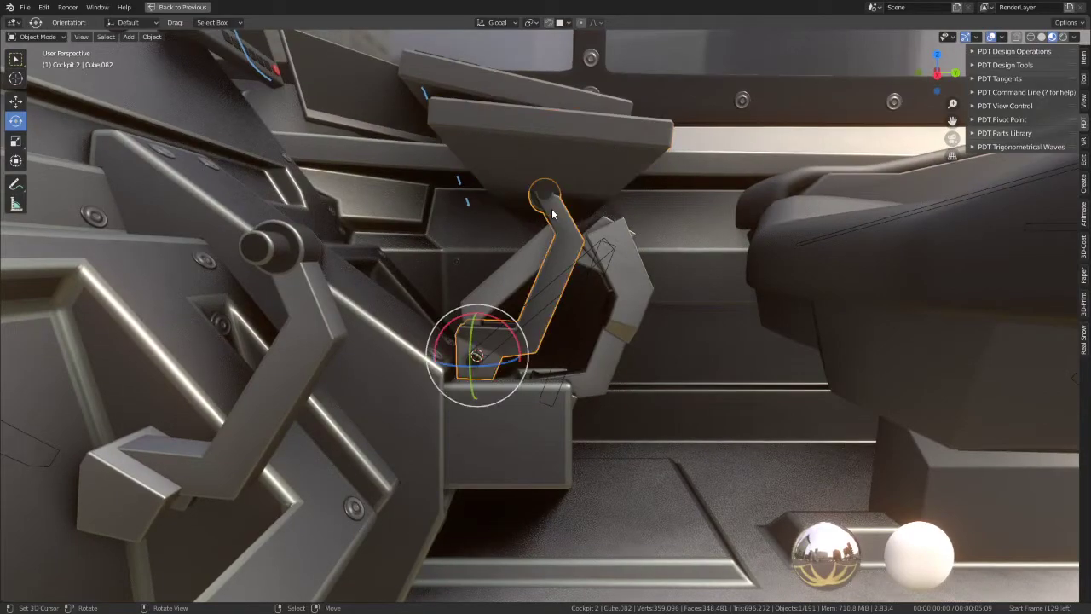
Step: Move the 3D cursor to the lever's small upper pivot cylinder
mouse_move(565, 239)
middle_mouse_down()
mouse_move(531, 251)
mouse_move(563, 227)
middle_mouse_up()
key("Tab")
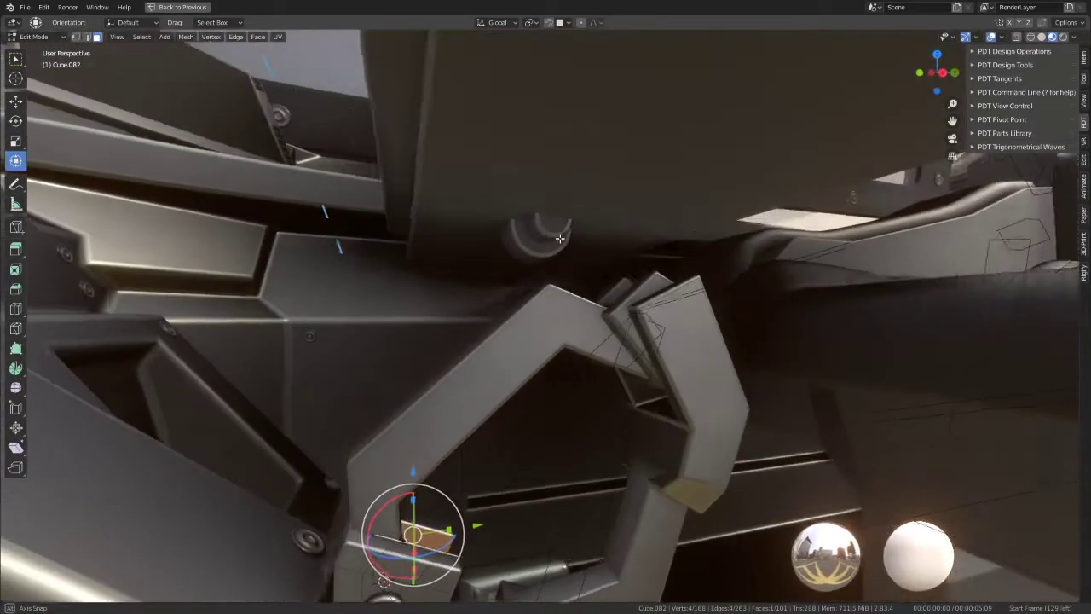
key("Tab")
left_click(563, 227)
key("Tab")
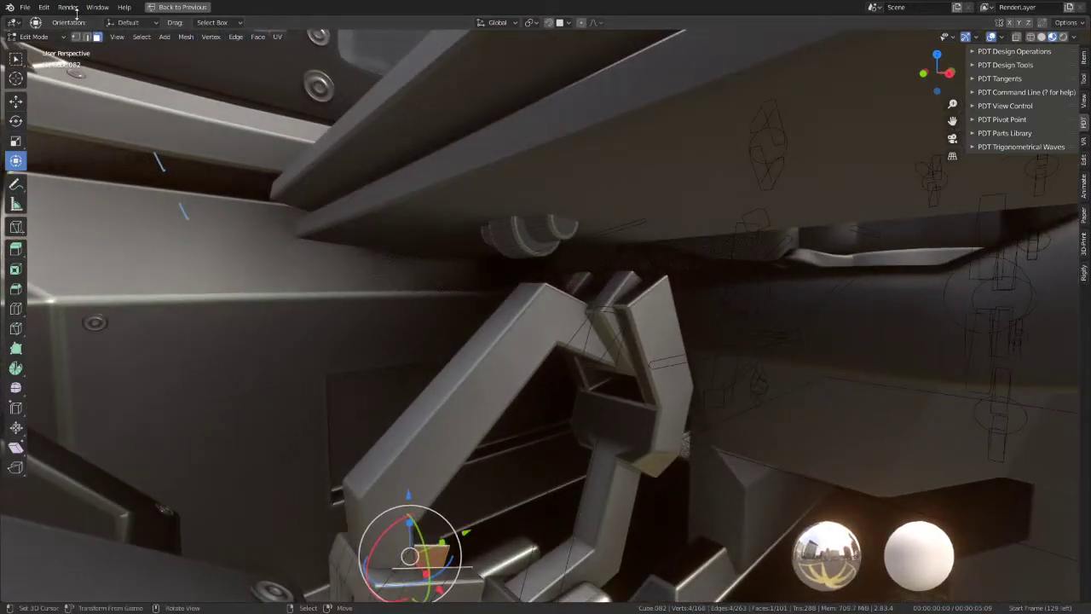
left_click(498, 235)
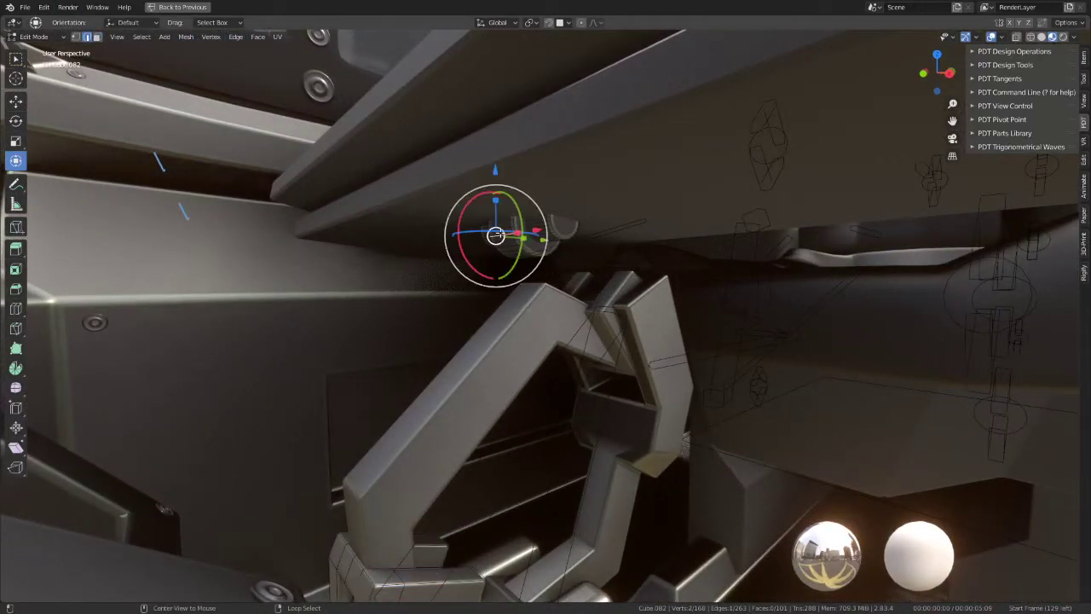
left_click(554, 227, "shift")
key("shift+s")
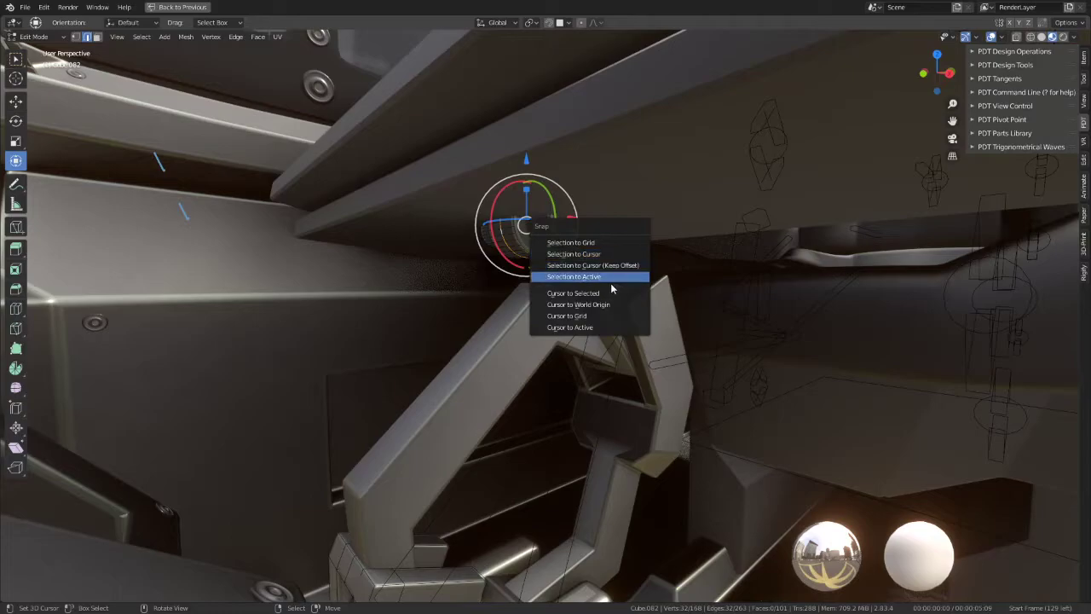
left_click(612, 286)
key("KP_Decimal")
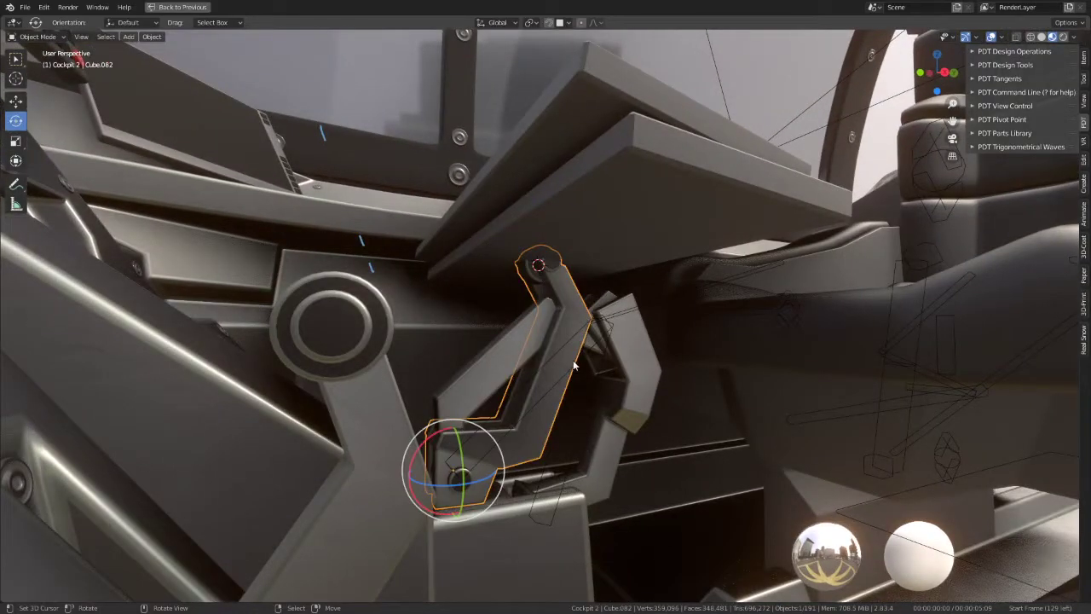
Step: Extrude Bone.006 with its tip snapped to the cursor, then view from the right side
left_click(576, 370)
key("Tab")
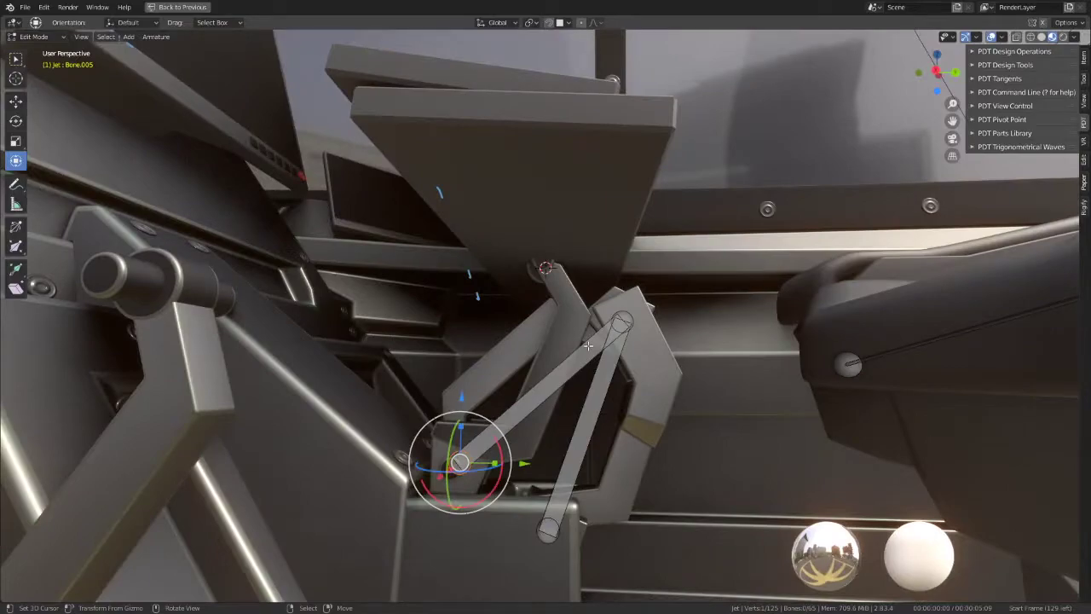
key("e")
right_click(588, 346)
key("shift+s")
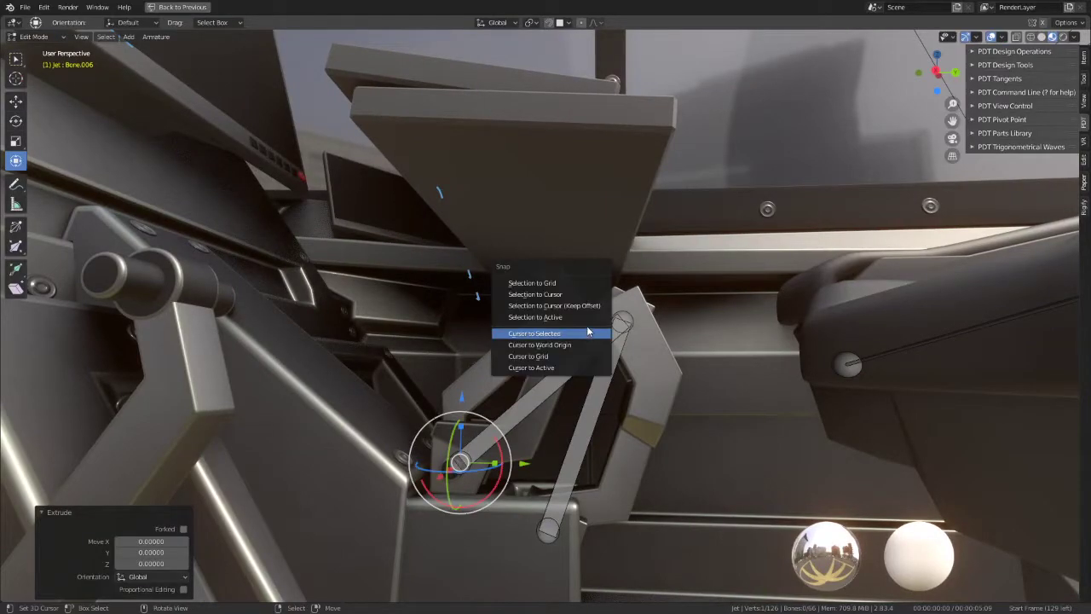
left_click(583, 290)
middle_click_drag(583, 288, 573, 254)
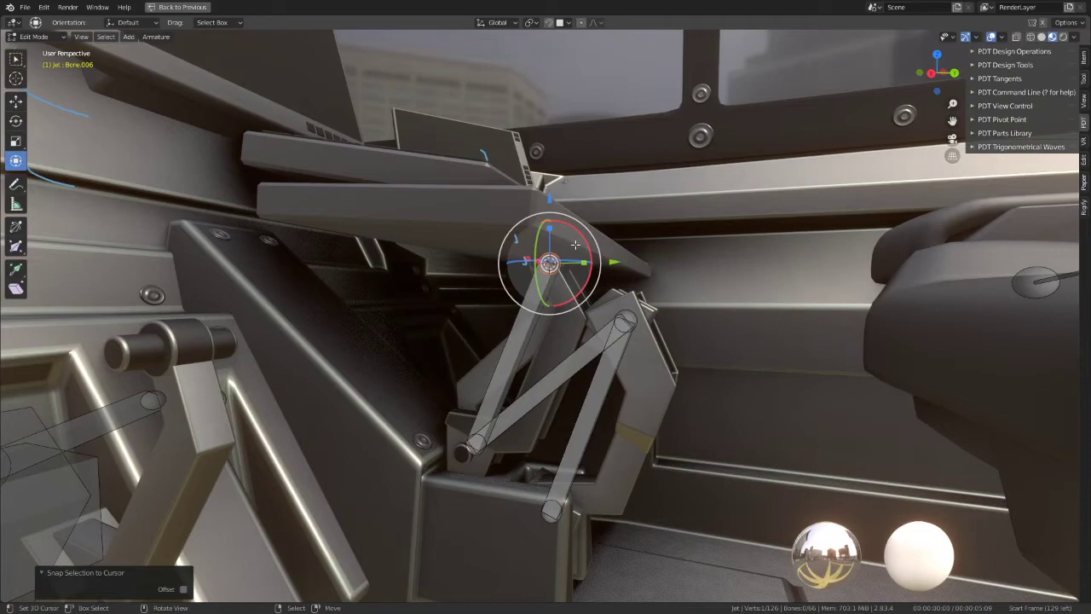
key("KP_3")
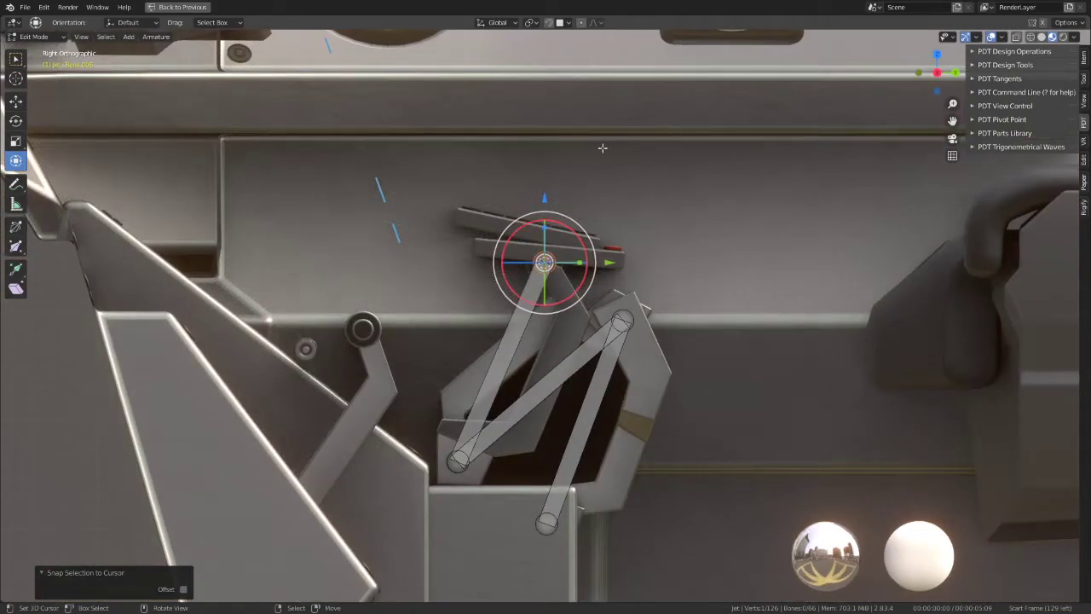
left_click(34, 36)
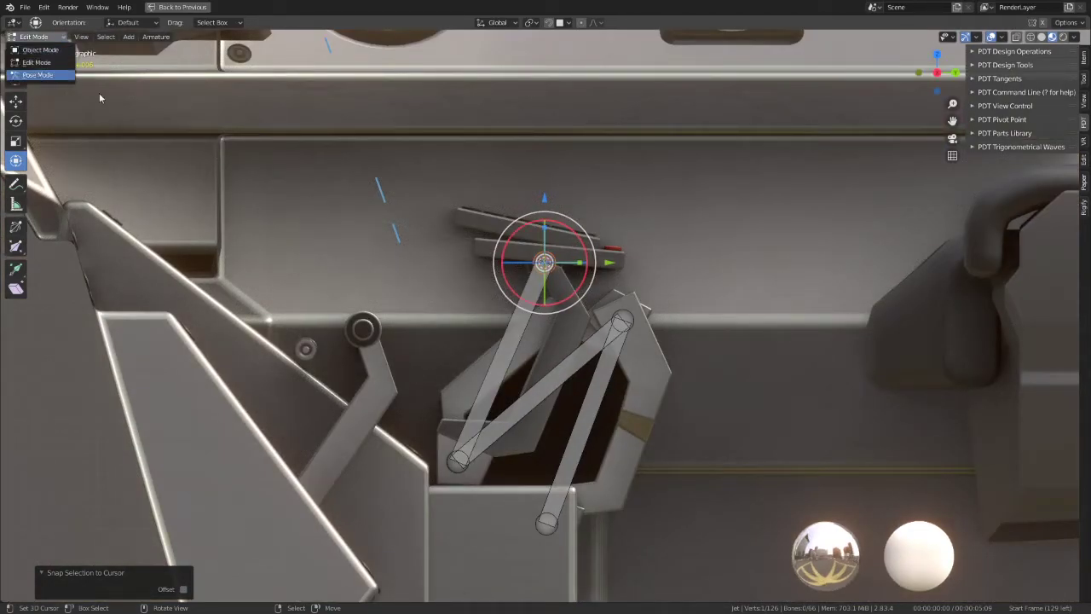
Step: In Pose Mode, test-rotate tray bone Bone.004 to check the linkage
left_click(39, 73)
left_click(586, 391)
scroll(586, 390, "down", 4)
key("r")
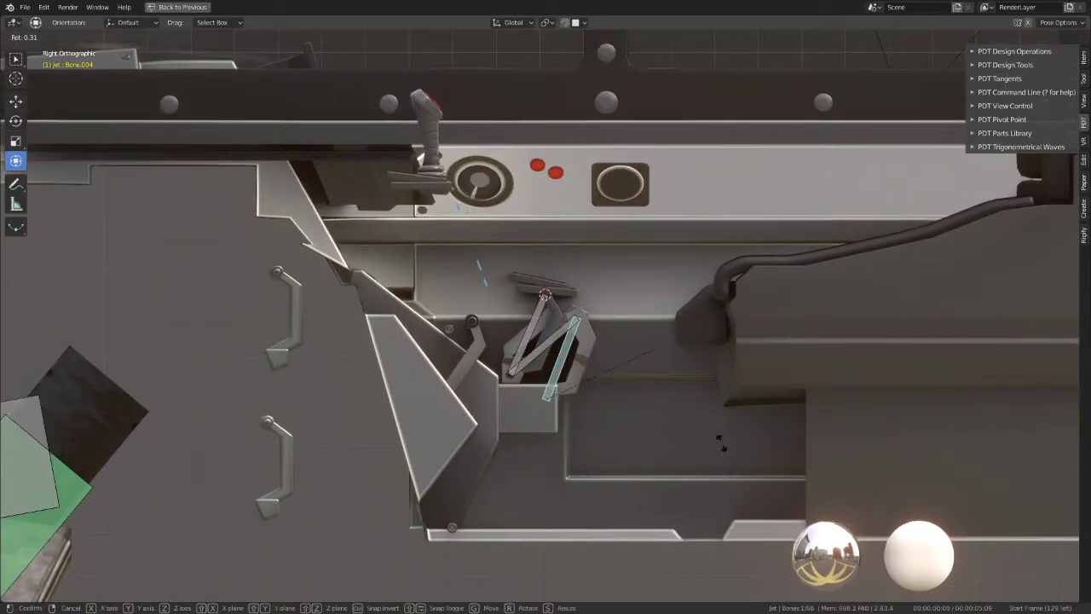
left_click(668, 281)
scroll(668, 281, "down", 5)
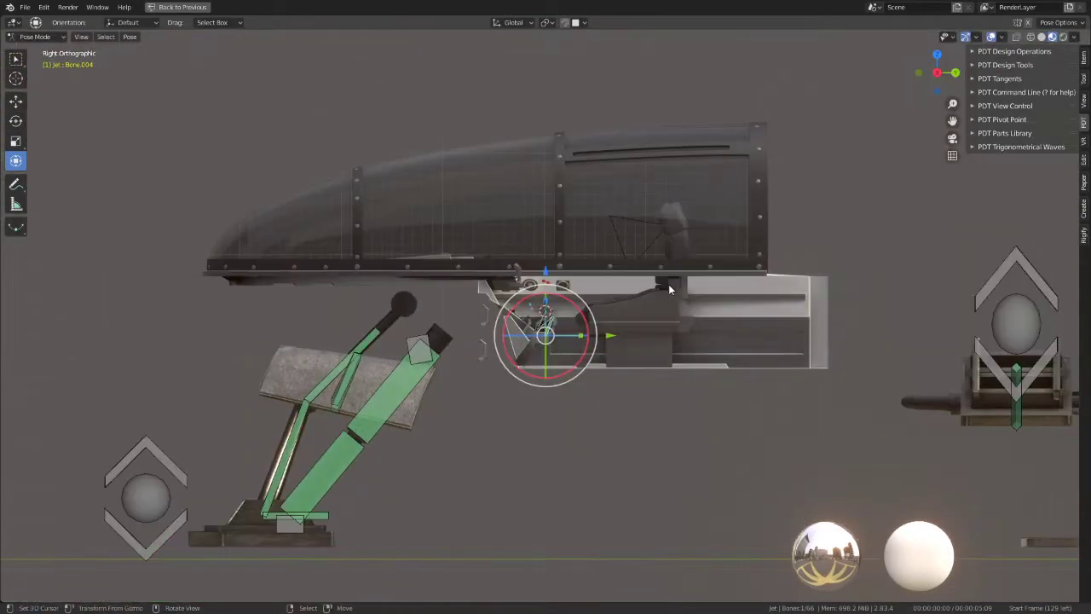
scroll(619, 299, "down", 3)
middle_click_drag(635, 299, 668, 328)
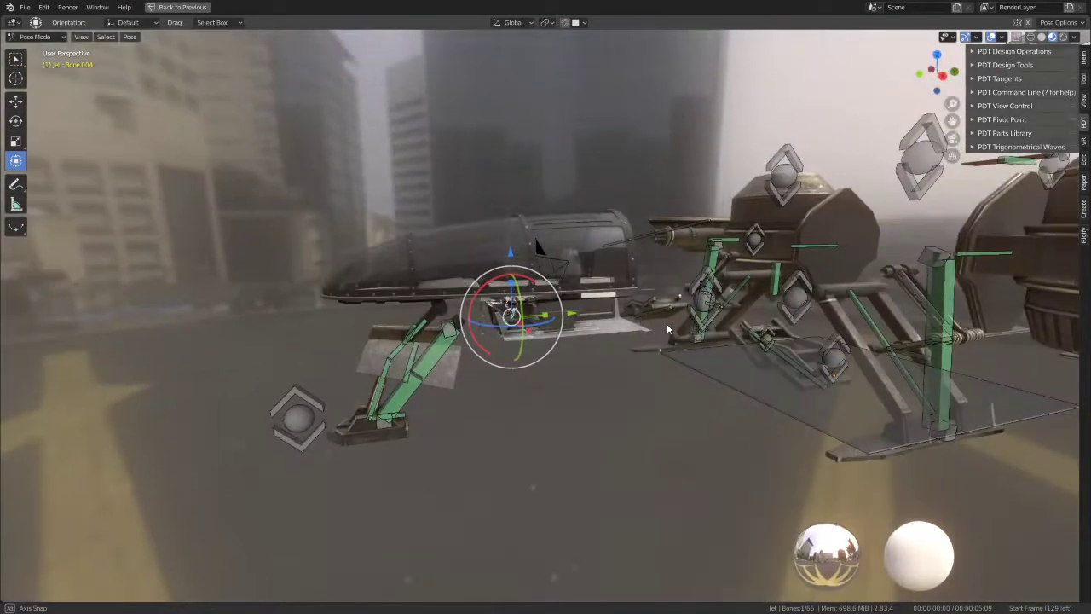
Step: Parent the bones to the plane-shaped control bone with Keep Offset
left_click(756, 396)
key("Tab")
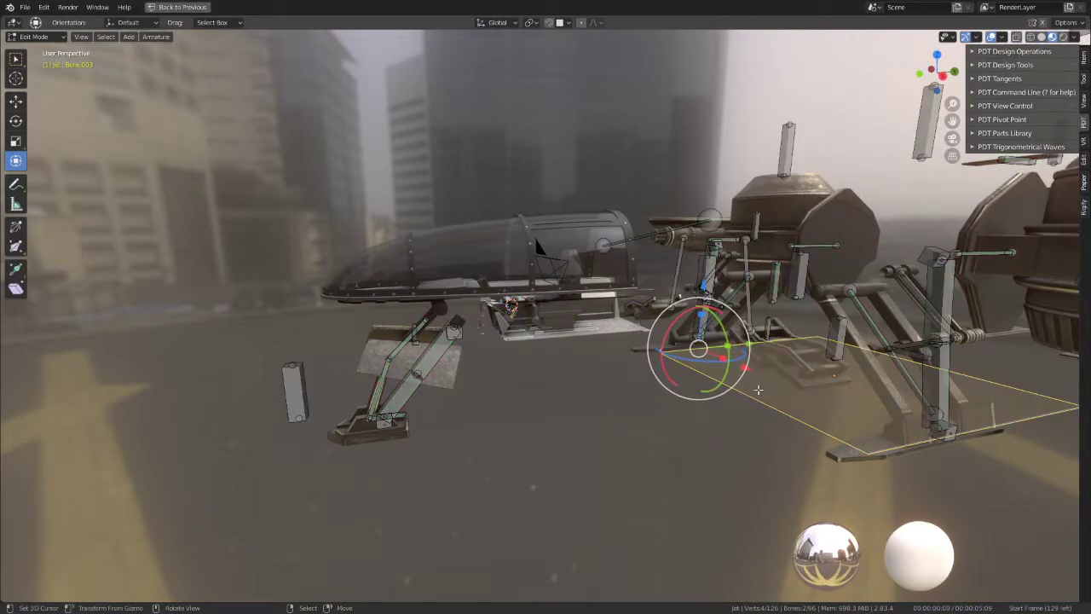
key("ctrl+p")
left_click(755, 396)
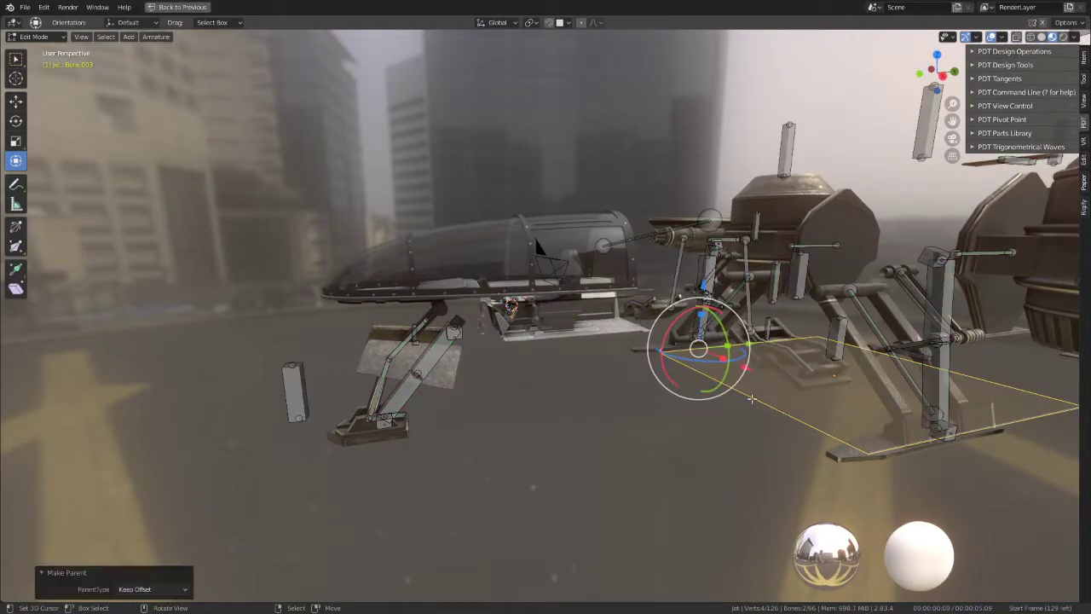
scroll(506, 294, "up", 5)
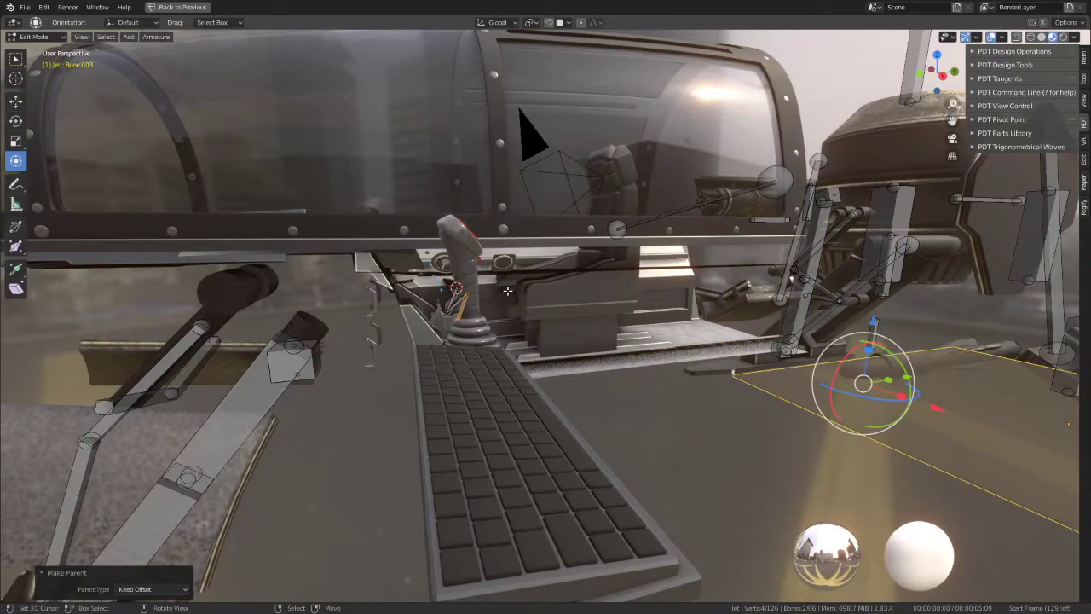
middle_click_drag(507, 291, 502, 270)
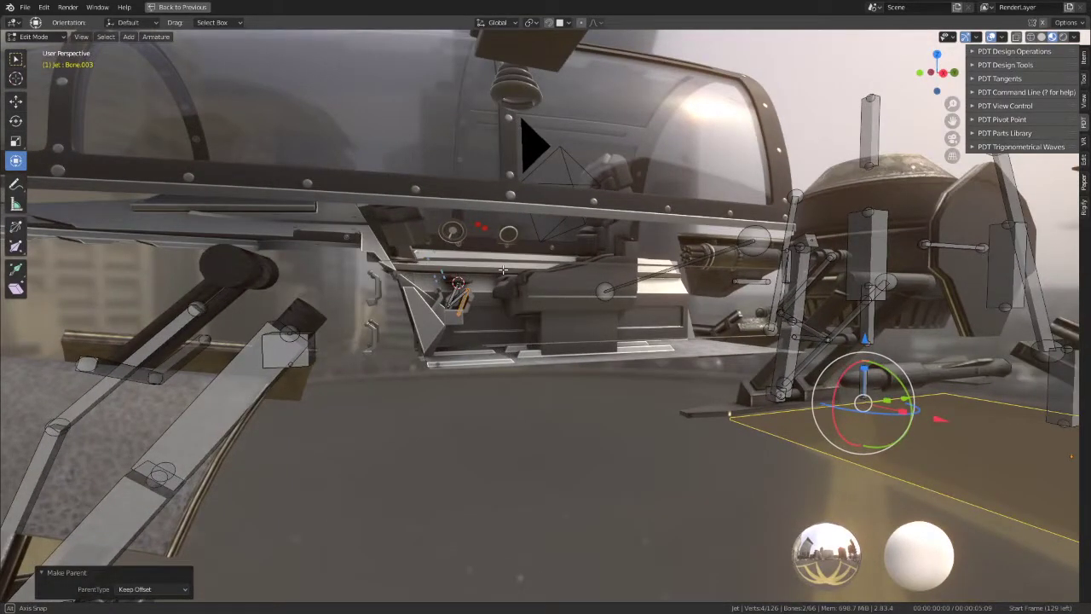
scroll(542, 272, "down", 3)
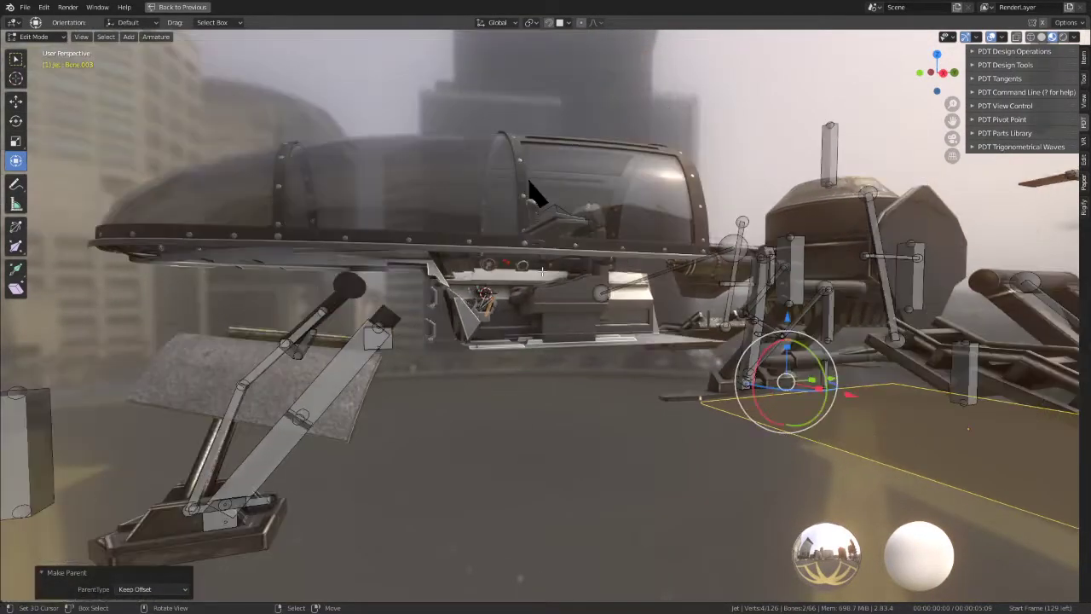
Step: Turn on Relationship Lines in the viewport overlays
left_click(1002, 37)
left_click(963, 187)
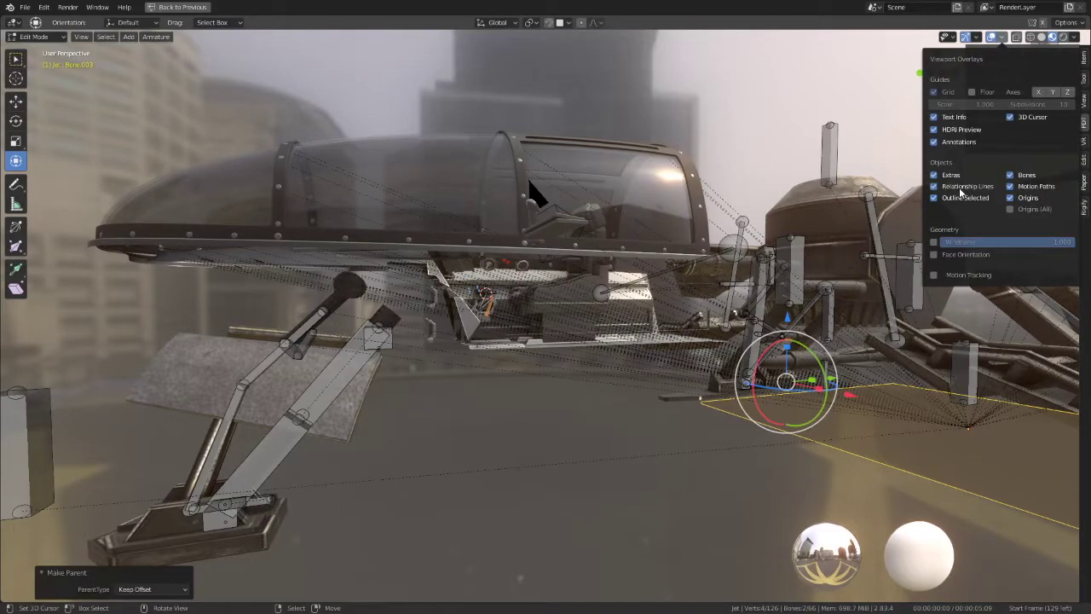
mouse_move(529, 204)
middle_mouse_down()
mouse_move(531, 194)
mouse_move(546, 203)
middle_mouse_up()
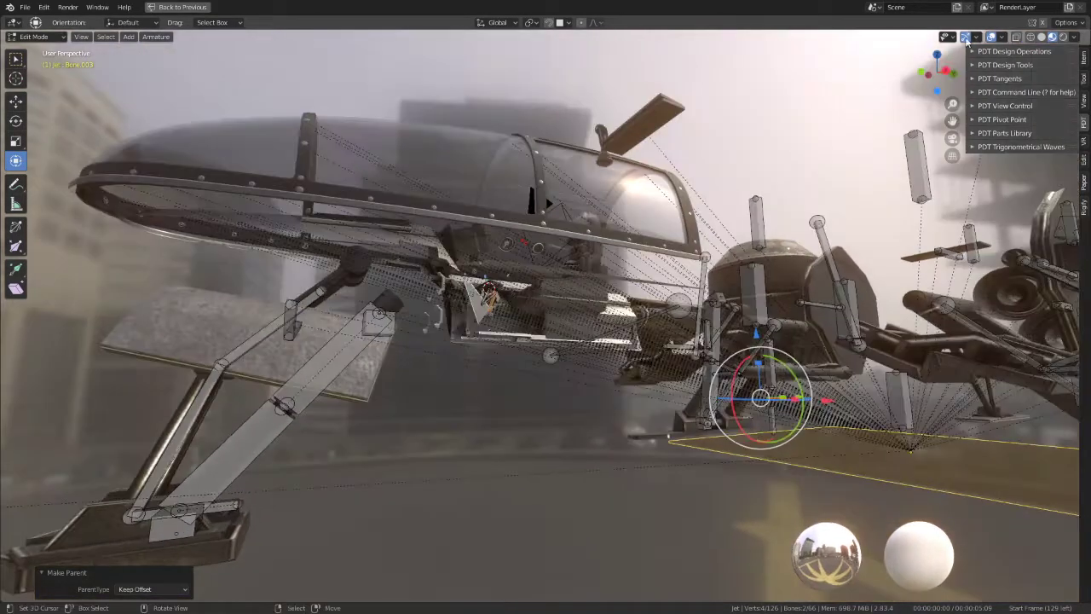
left_click(1003, 37)
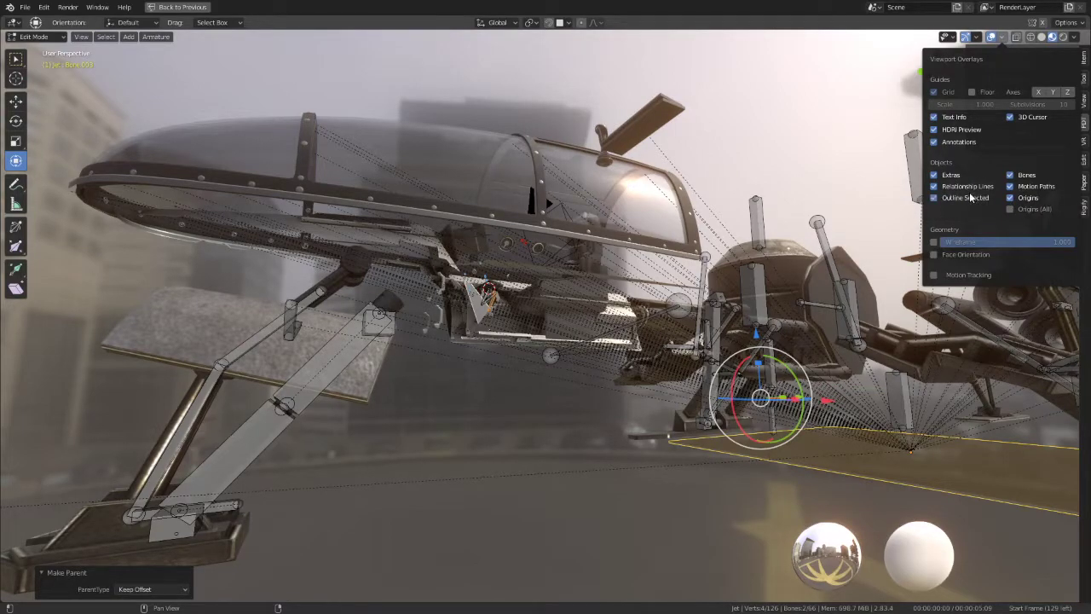
scroll(527, 331, "up", 3)
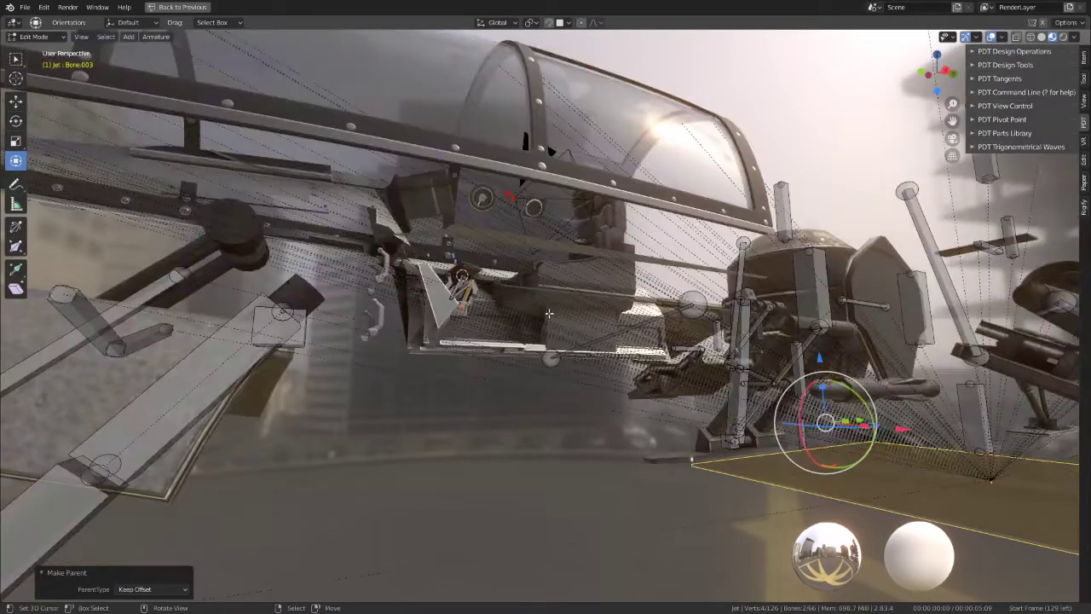
scroll(528, 331, "up", 2)
scroll(528, 330, "up", 1)
middle_click_drag(527, 330, 545, 358)
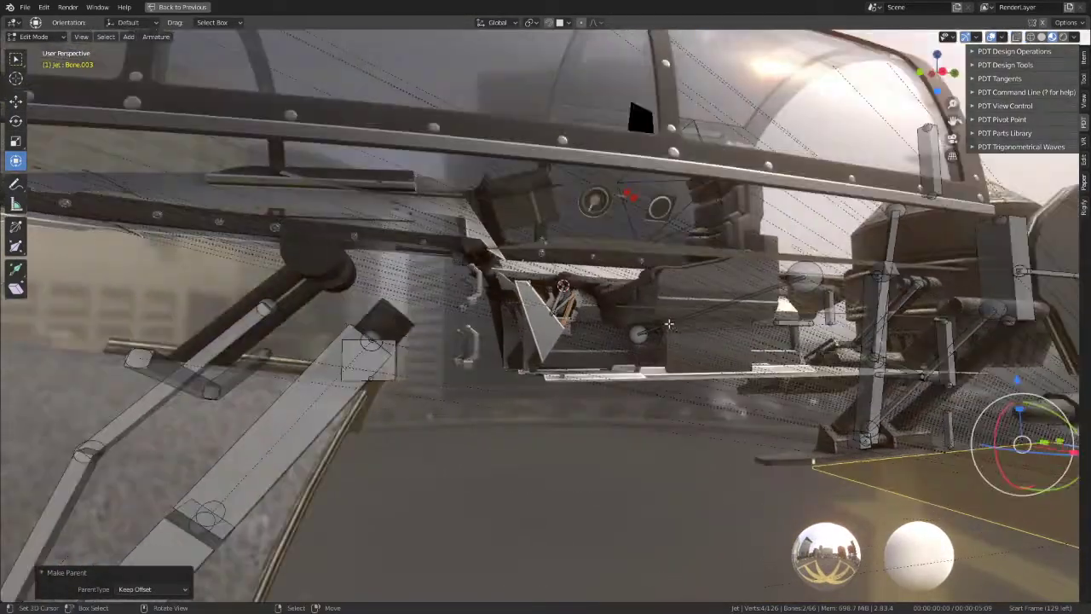
Step: Reposition Bone.004 in Edit Mode and view the mechanism from the right side
key("g")
right_click(864, 426)
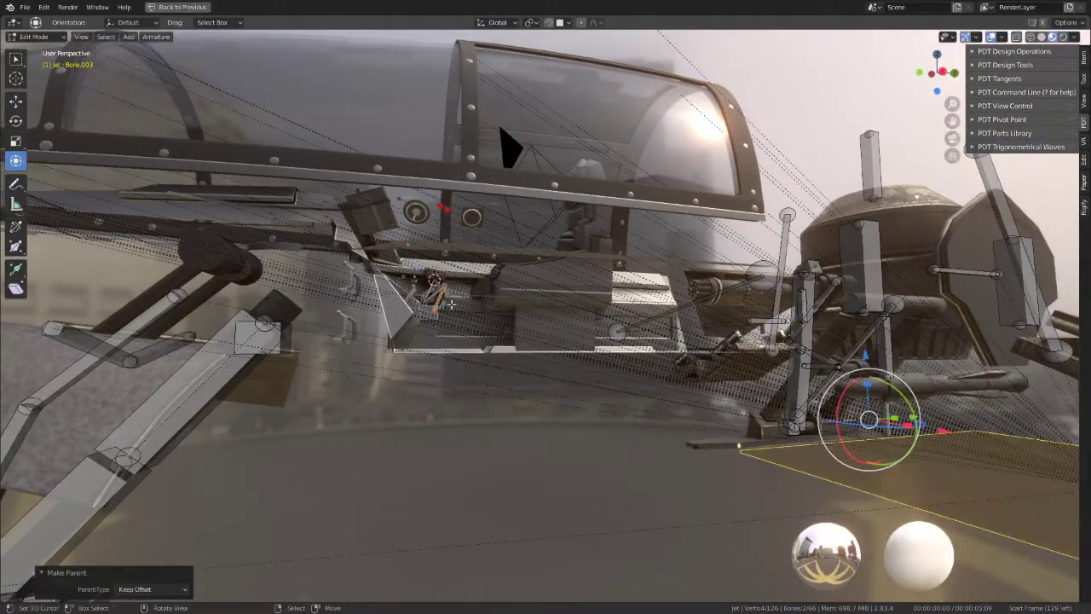
left_click(438, 292)
key("g")
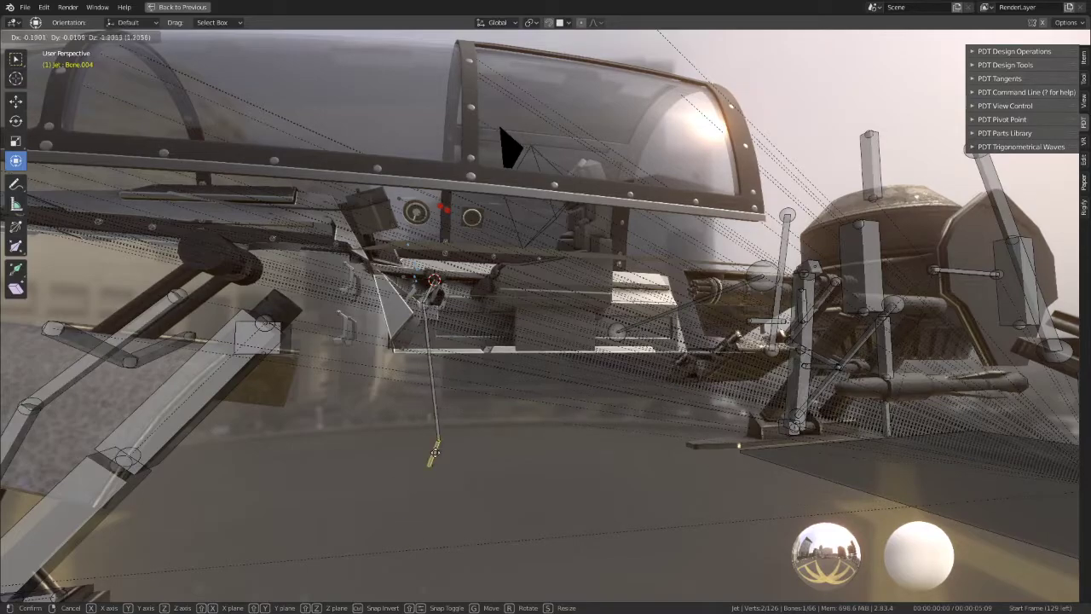
left_click(430, 430)
middle_click_drag(430, 431, 615, 298)
scroll(616, 298, "up", 3)
key("ctrl+Tab")
key("KP_3")
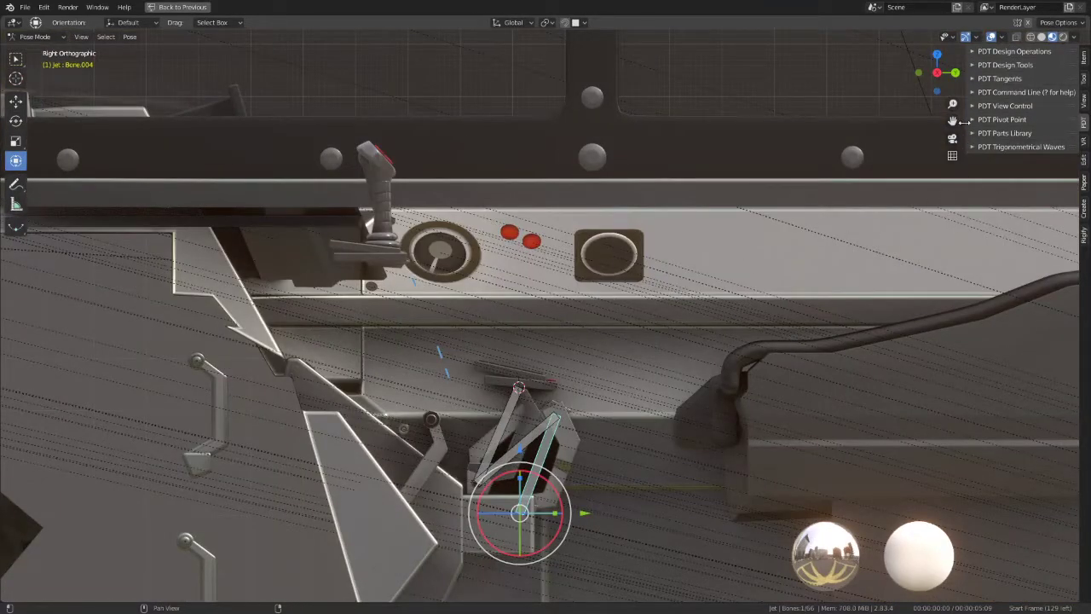
Step: Enable Simplify in the Render Properties
key("ctrl+space")
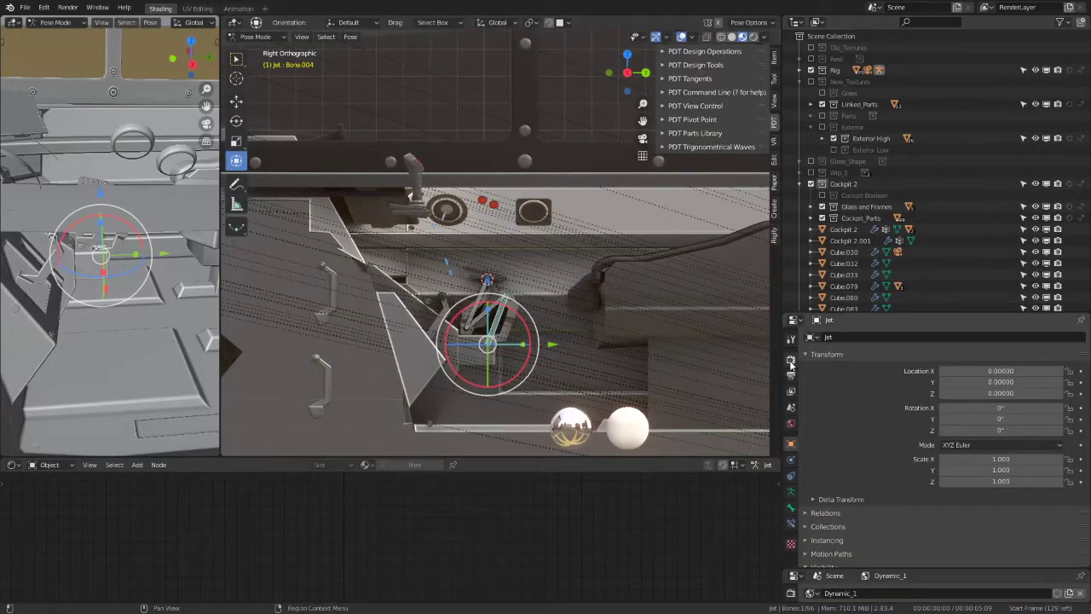
left_click(791, 361)
scroll(900, 451, "down", 5)
left_click(815, 527)
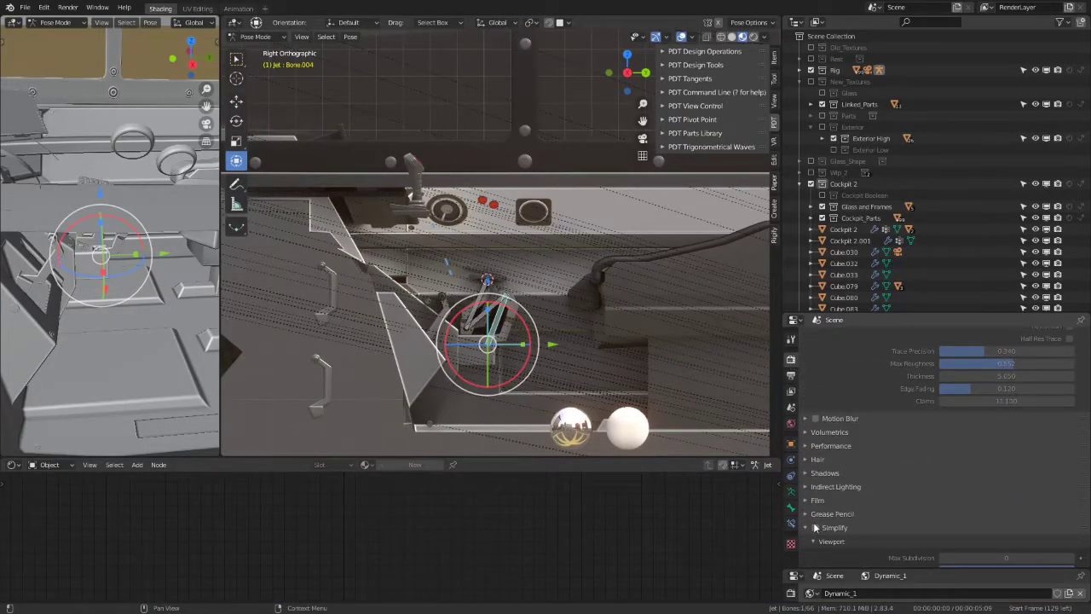
left_click(816, 527)
scroll(1029, 487, "down", 3)
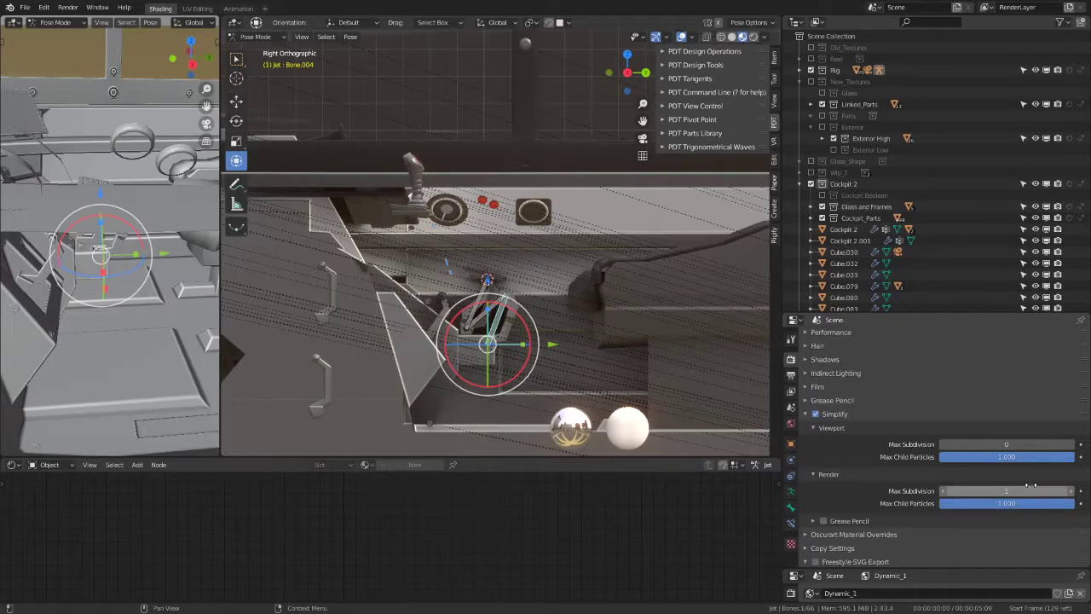
key("ctrl+alt+space")
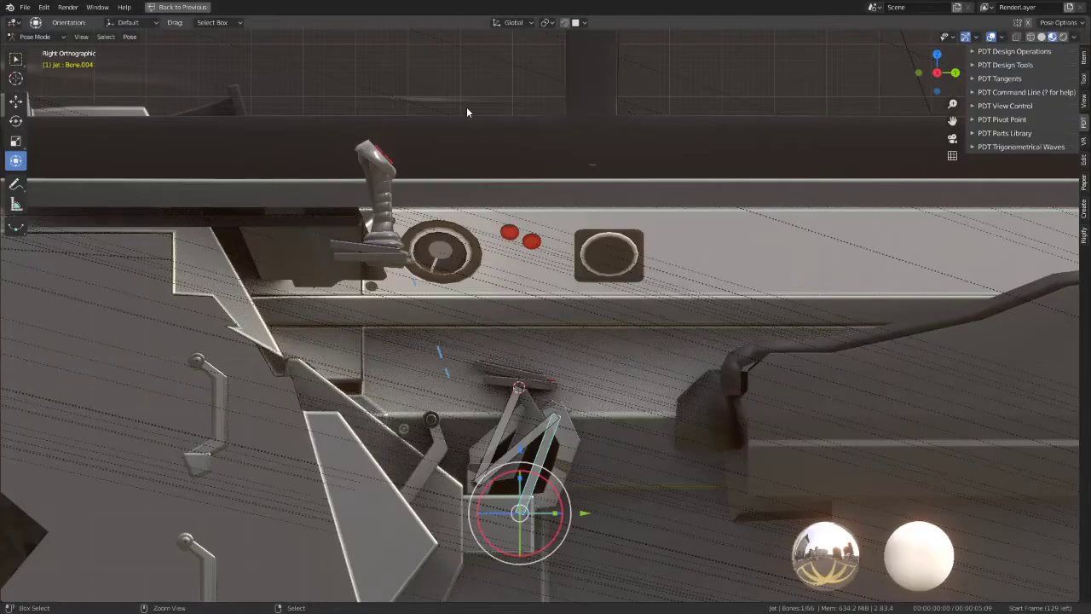
Step: Move the control bone to test-drive the tray linkage, then select Bone.004 for editing
key("r")
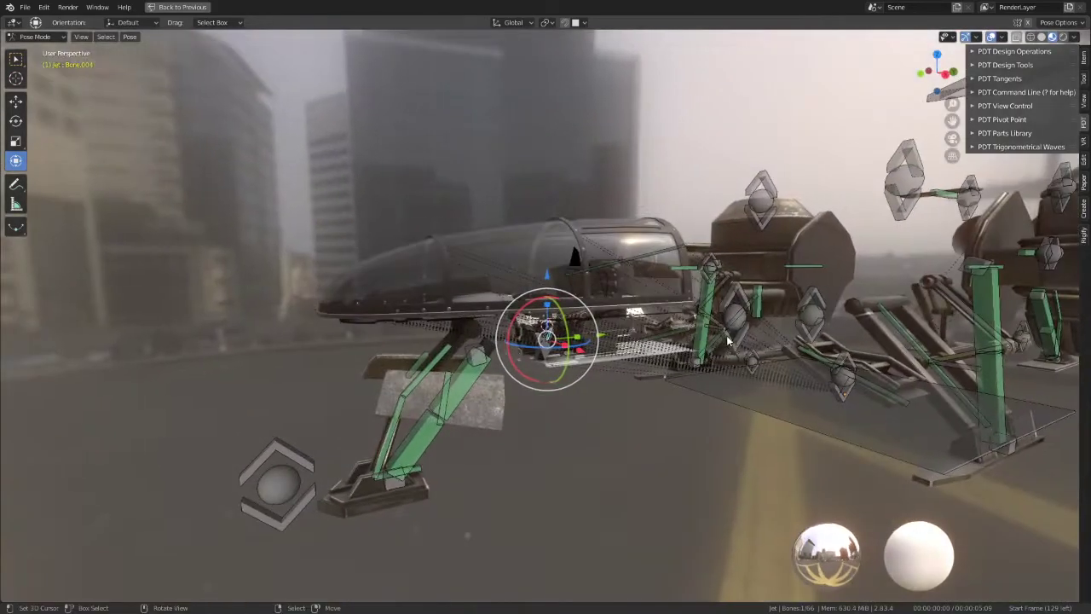
left_click(747, 384)
key("g")
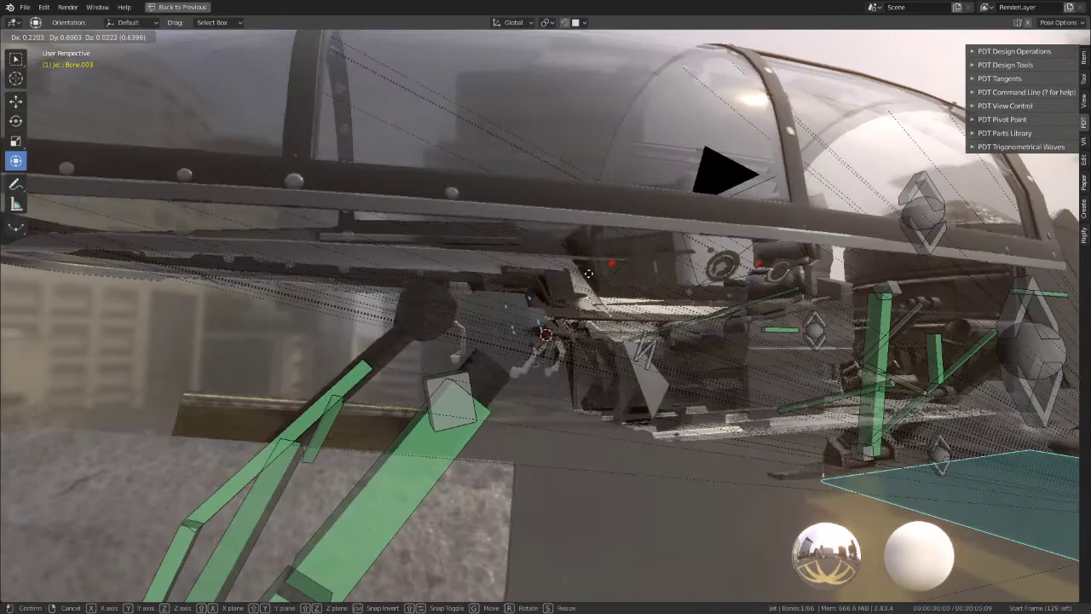
left_click(588, 273)
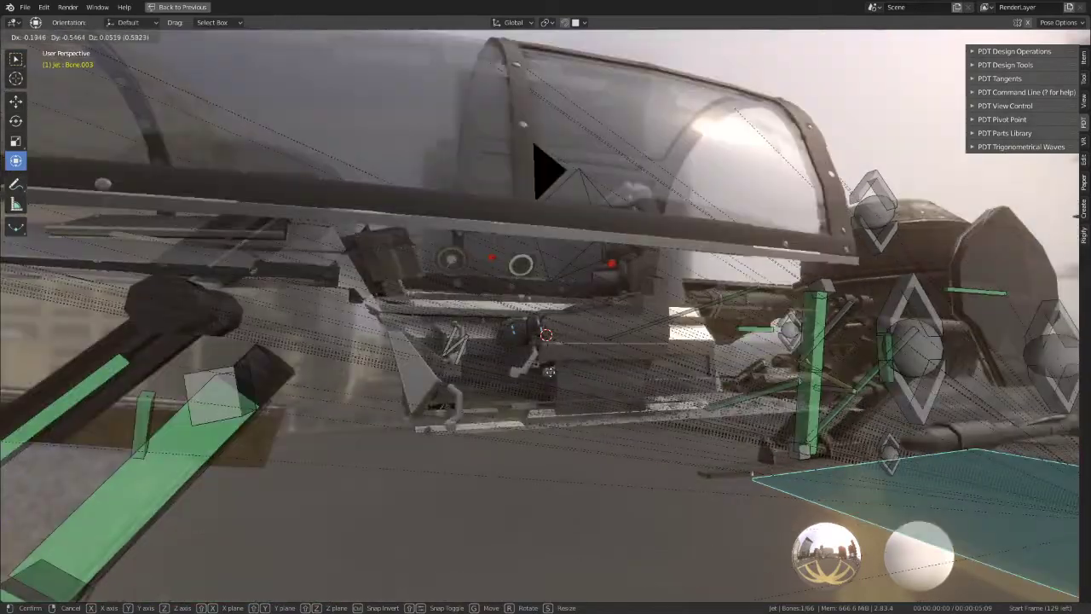
key("KP_3")
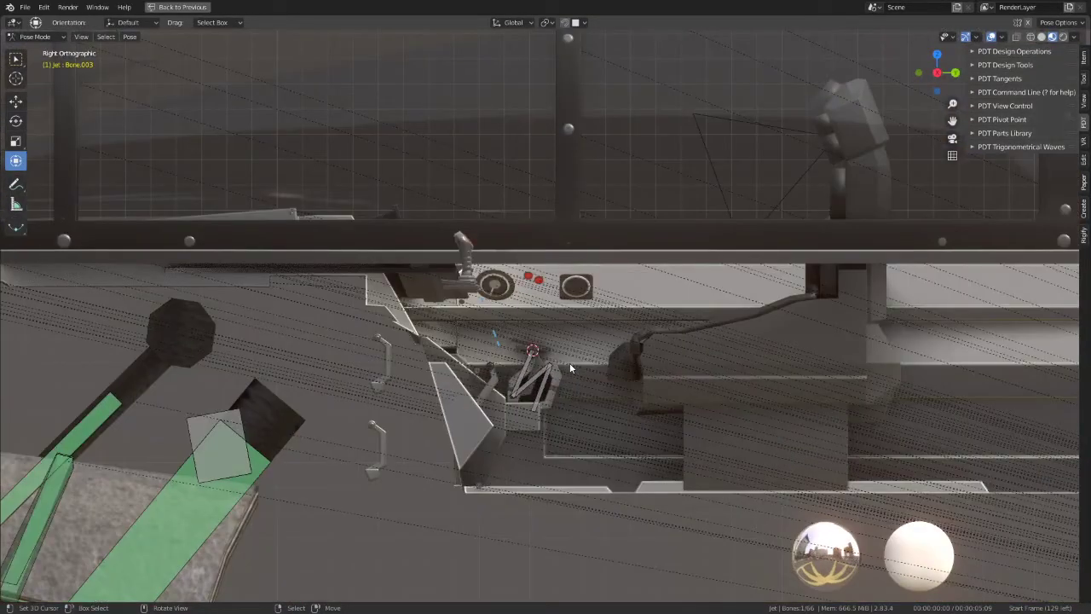
scroll(568, 362, "up", 2)
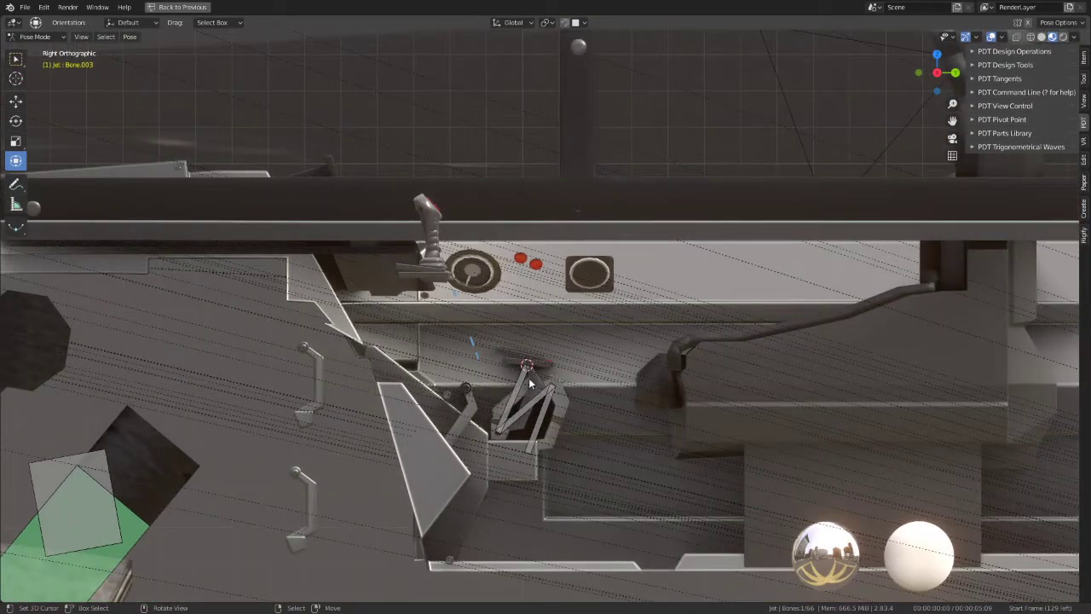
left_click(543, 407)
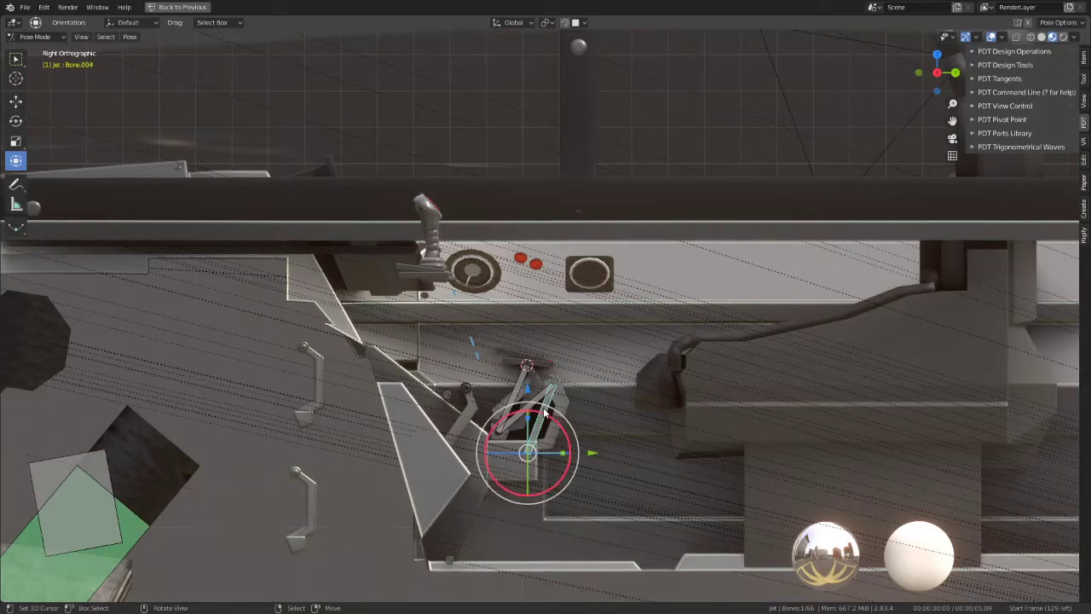
key("Tab")
Step: Select the three linkage bones, including Bone.006, and separate them into their own armature
left_click(497, 385)
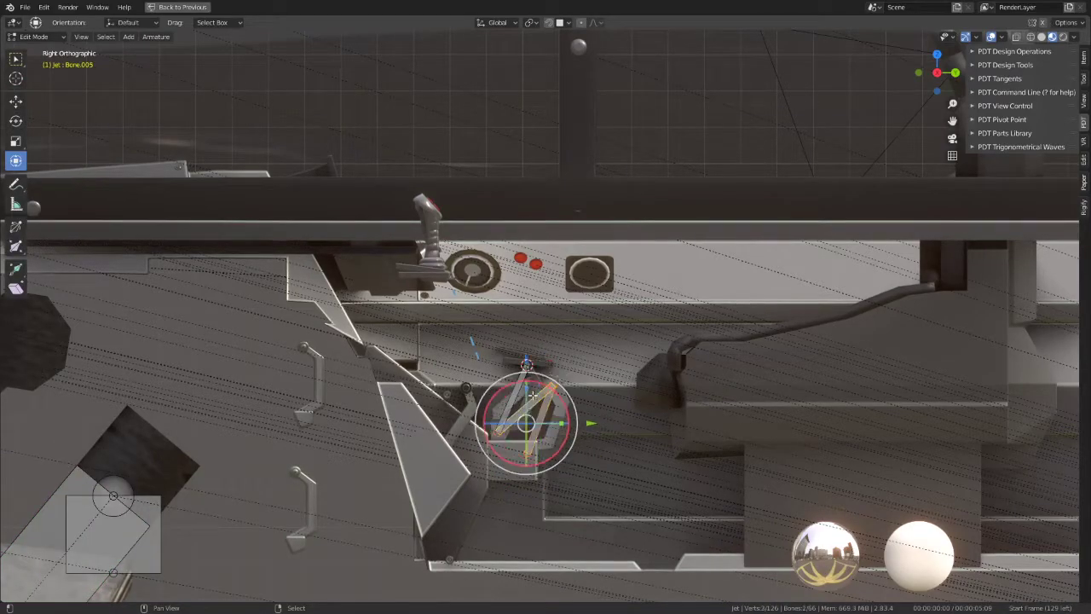
left_click(511, 382, "shift")
key("p")
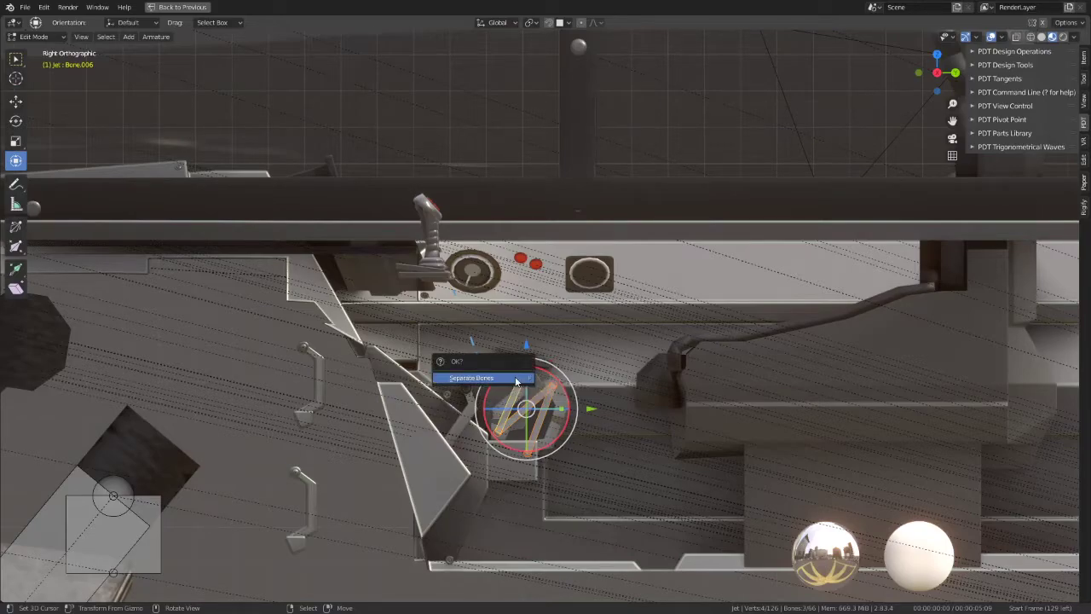
left_click(515, 381)
Step: Inspect the separated linkage armature and return to Object Mode
key("Tab")
left_click(516, 405)
scroll(533, 351, "down", 5)
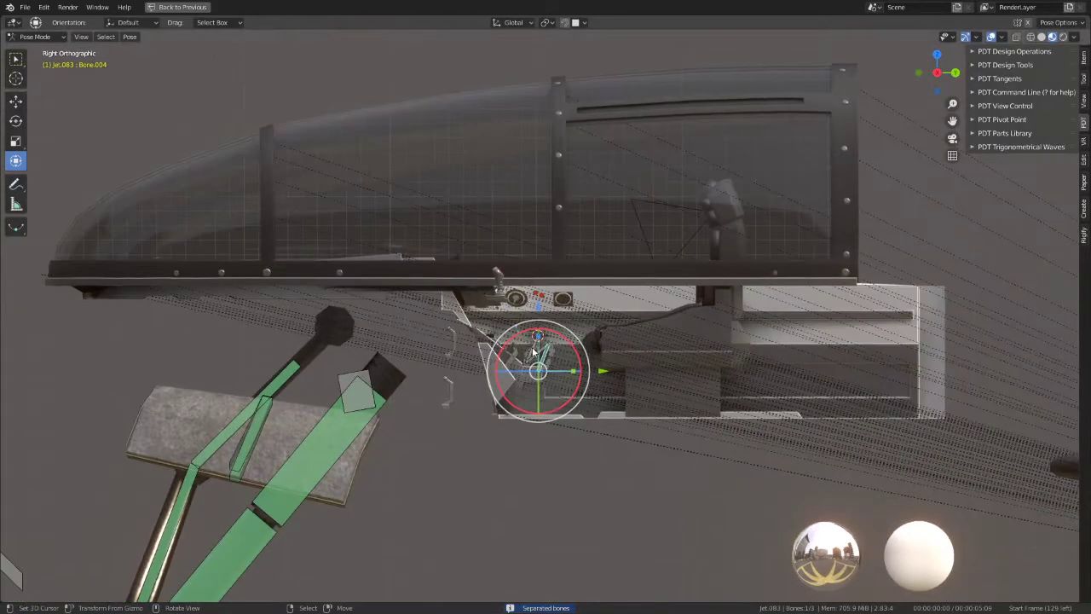
scroll(613, 404, "down", 2)
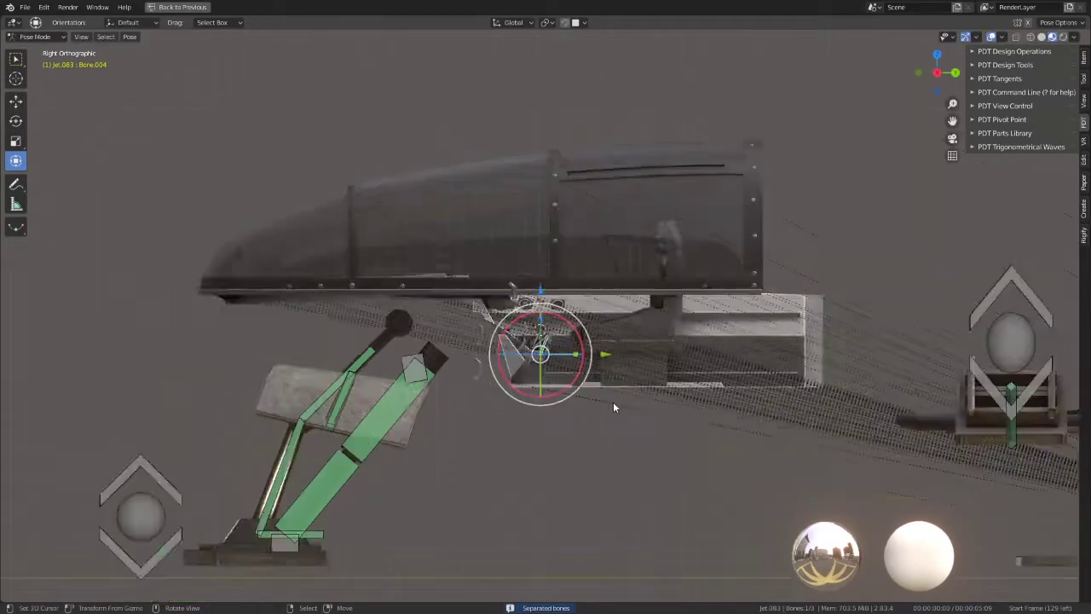
middle_click_drag(613, 406, 682, 419)
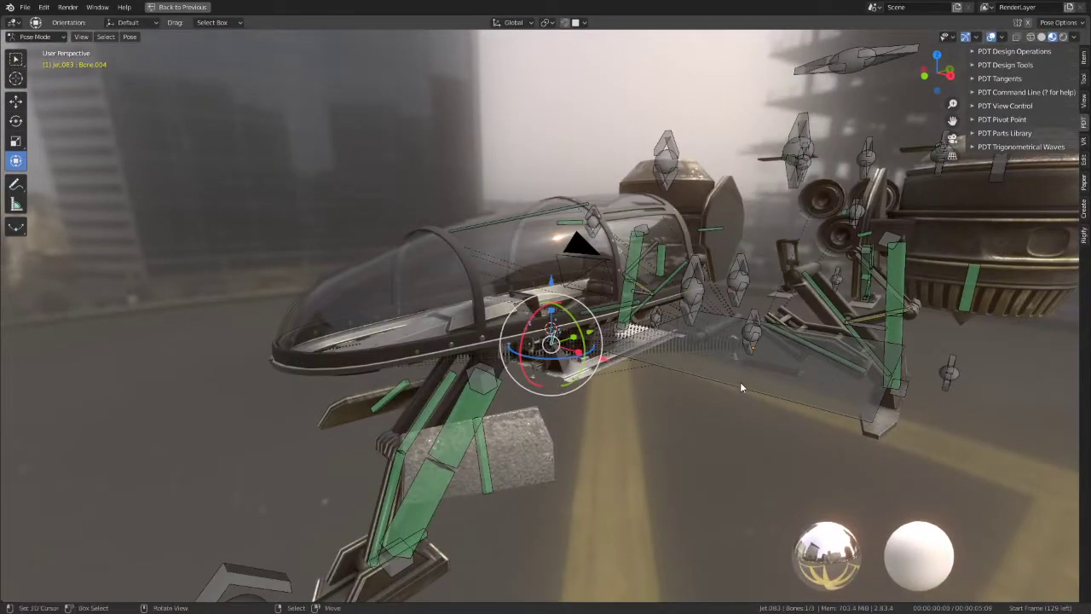
left_click(41, 36)
left_click(34, 48)
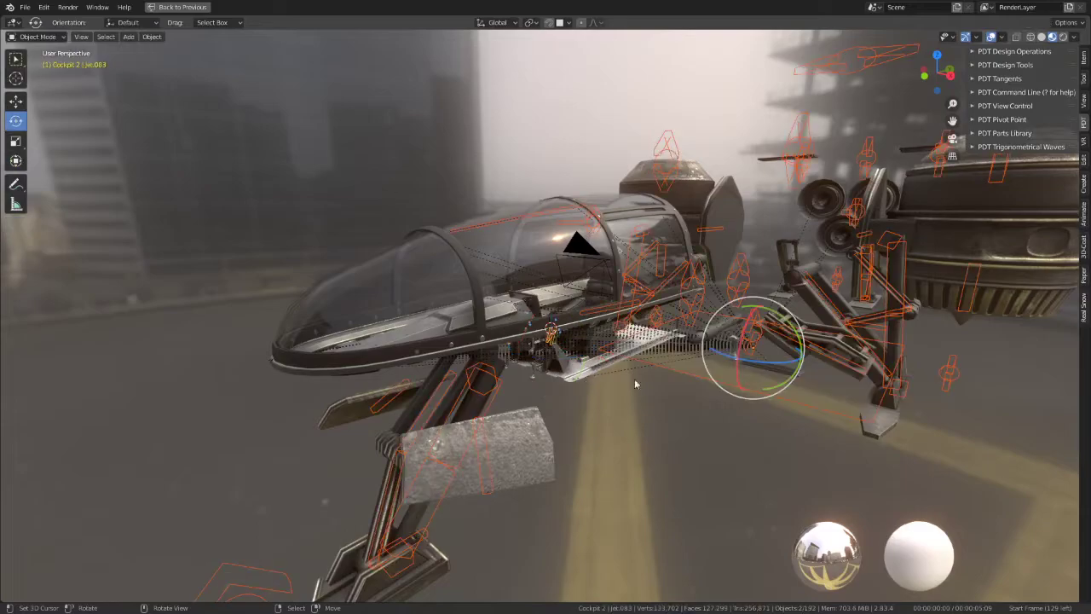
Step: Select Cockpit 2 and add the main Jet rig to the selection
scroll(597, 375, "up", 5)
left_click(573, 383)
left_click(555, 378, "shift")
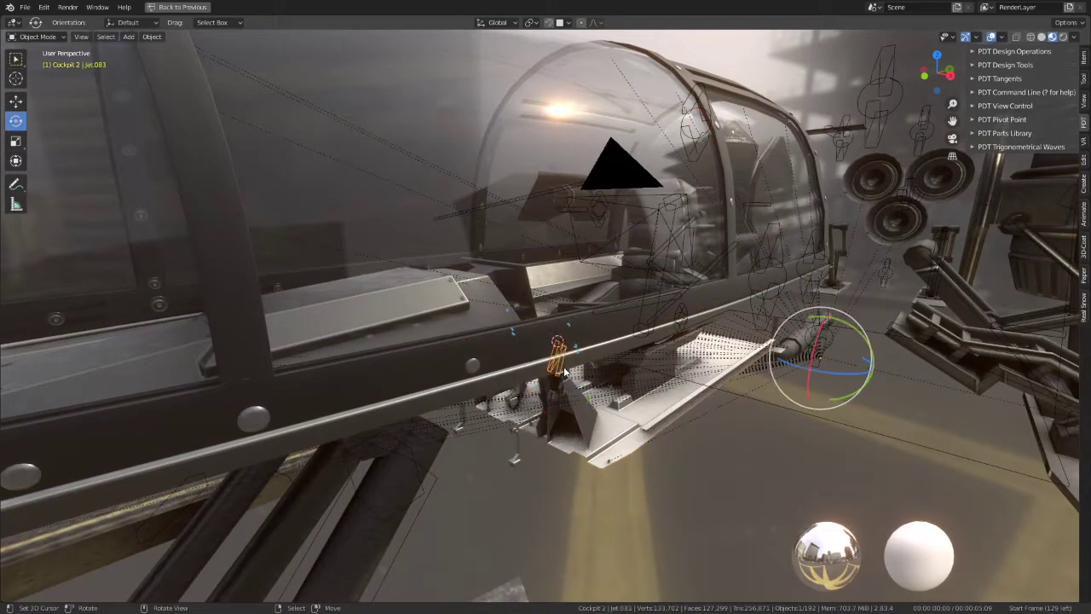
middle_click_drag(818, 360, 843, 419)
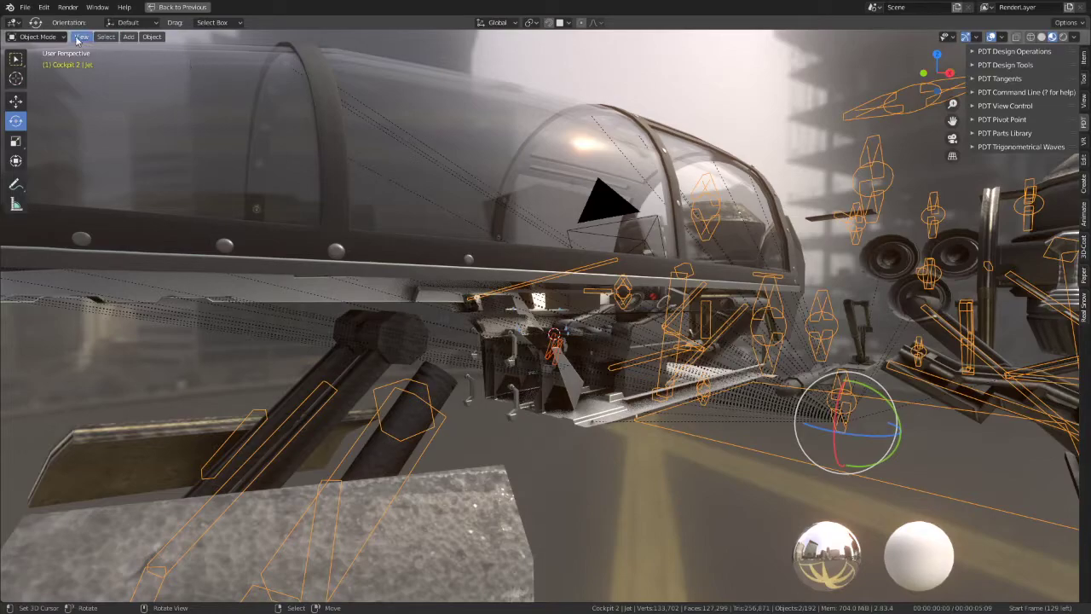
Step: In Pose Mode, parent the cockpit to Jet rig bone Bone.053
left_click(34, 37)
left_click(46, 84)
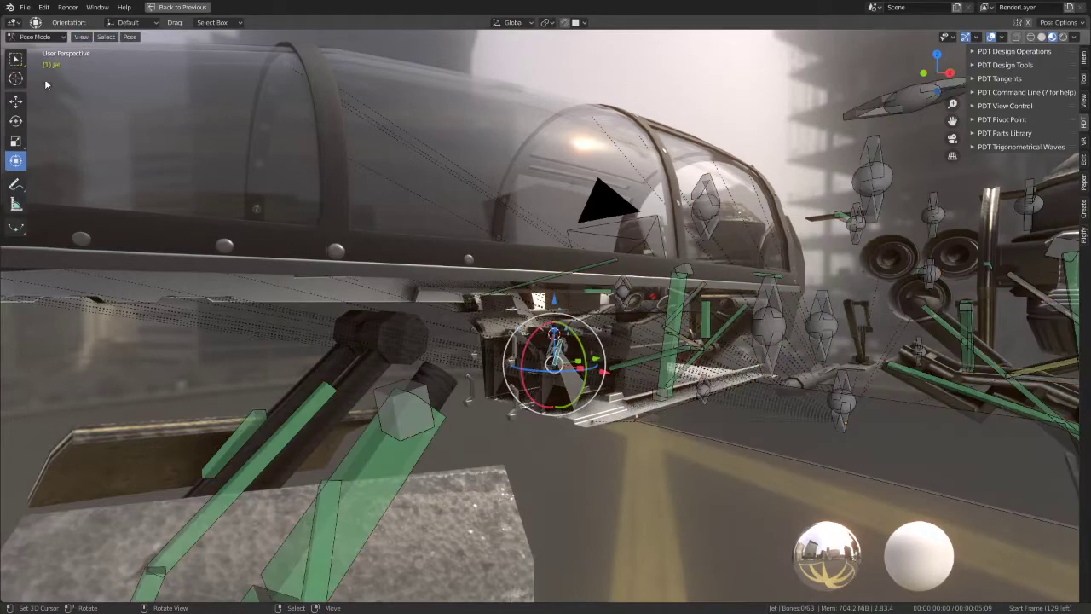
left_click(778, 440)
key("ctrl+p")
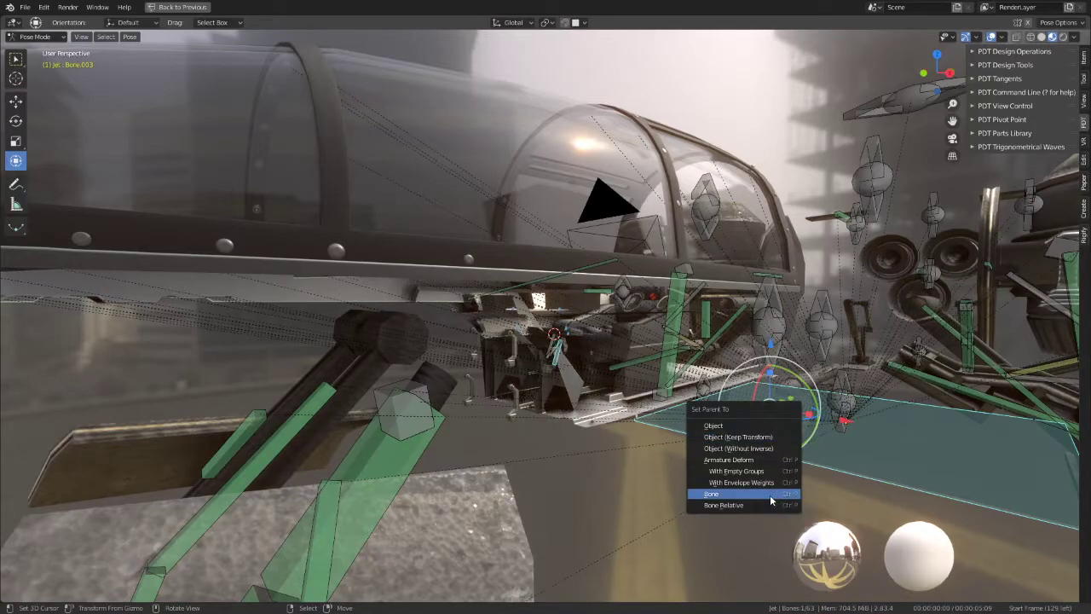
left_click(769, 494)
Step: Switch to Object Mode, orbit around the cockpit, and return to Pose Mode
left_click(41, 37)
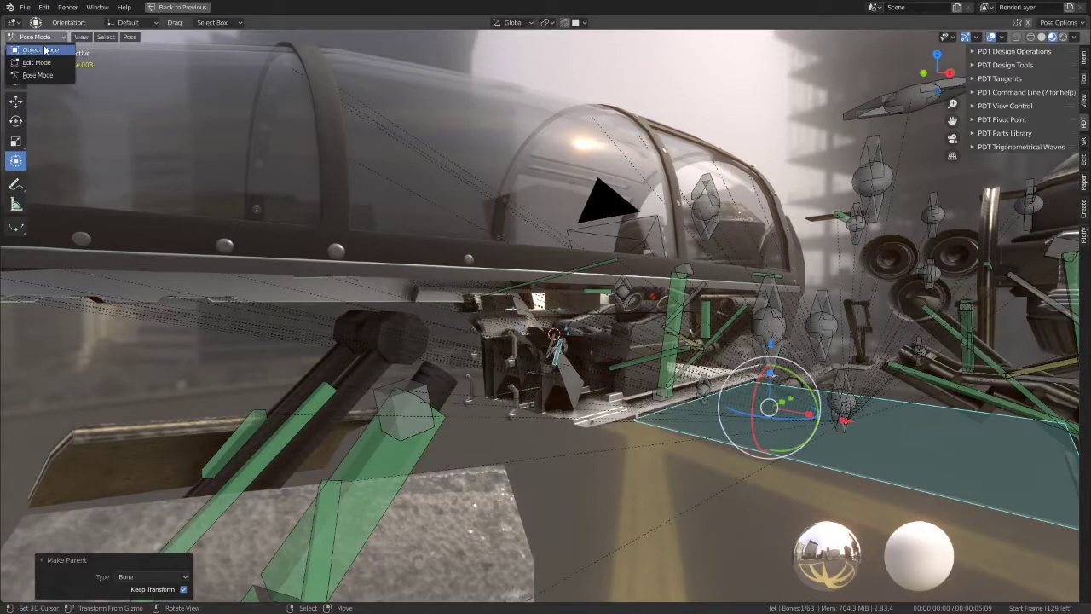
left_click(41, 50)
middle_click_drag(340, 128, 660, 323)
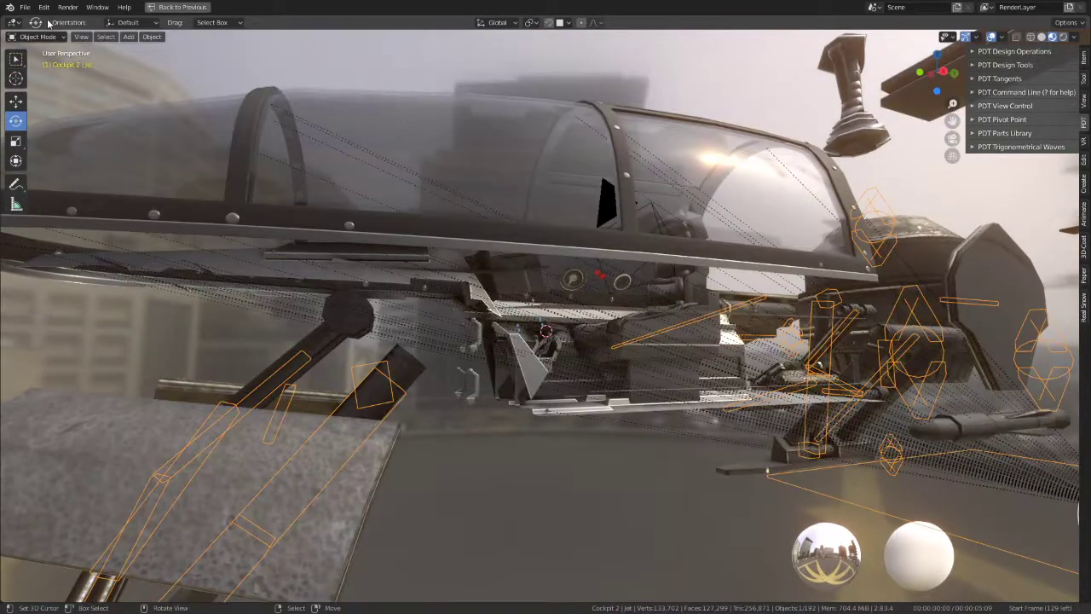
left_click(34, 37)
left_click(37, 75)
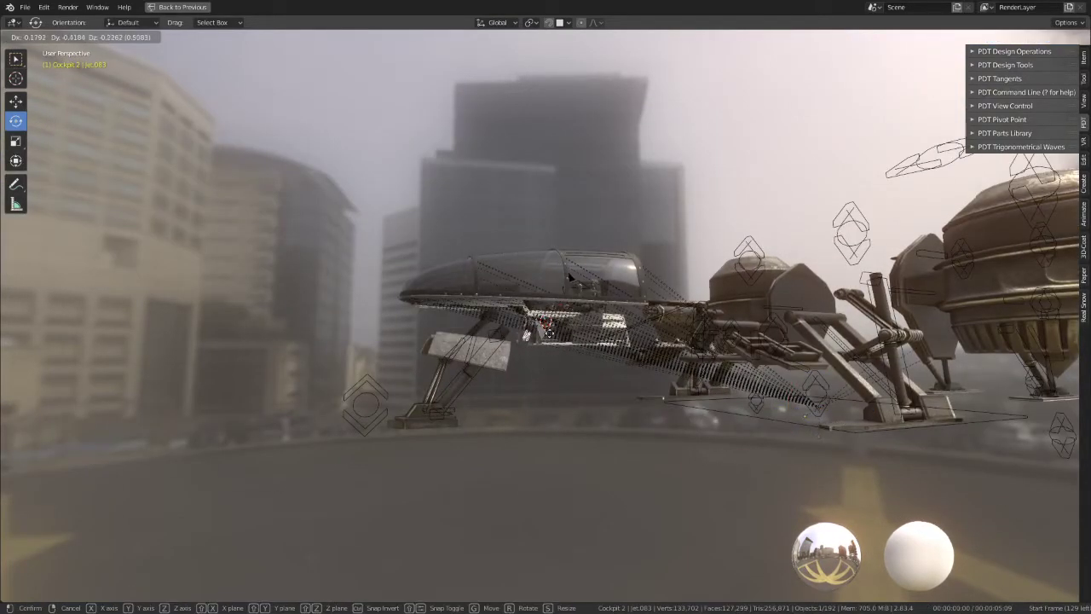
Step: Finish the test move of the Jet rig in Pose Mode to confirm Cockpit 2 follows
left_click(818, 406)
key("KP_Decimal")
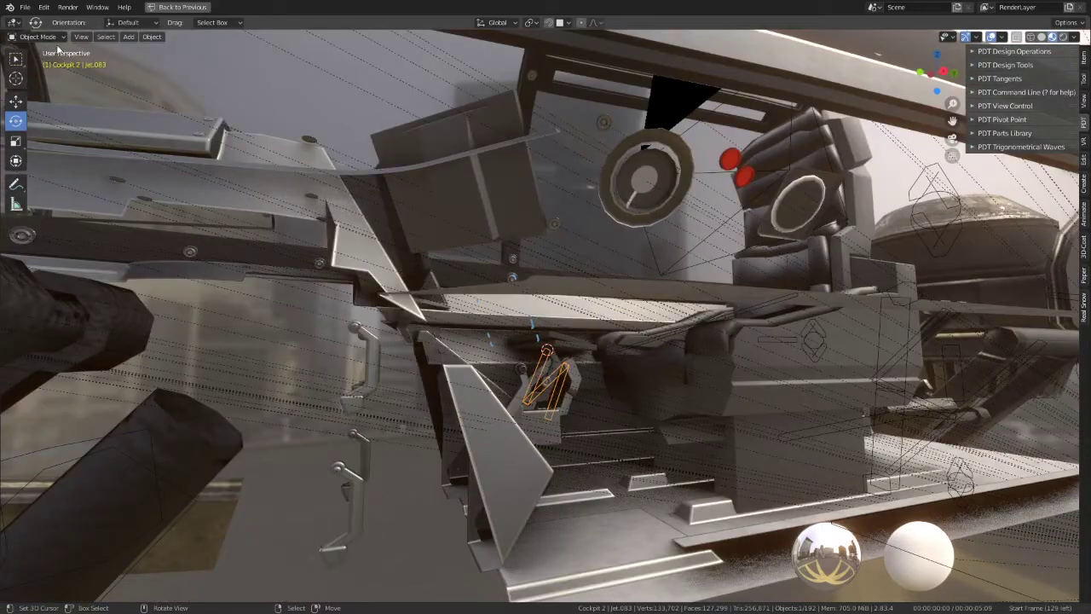
left_click(42, 36)
left_click(38, 75)
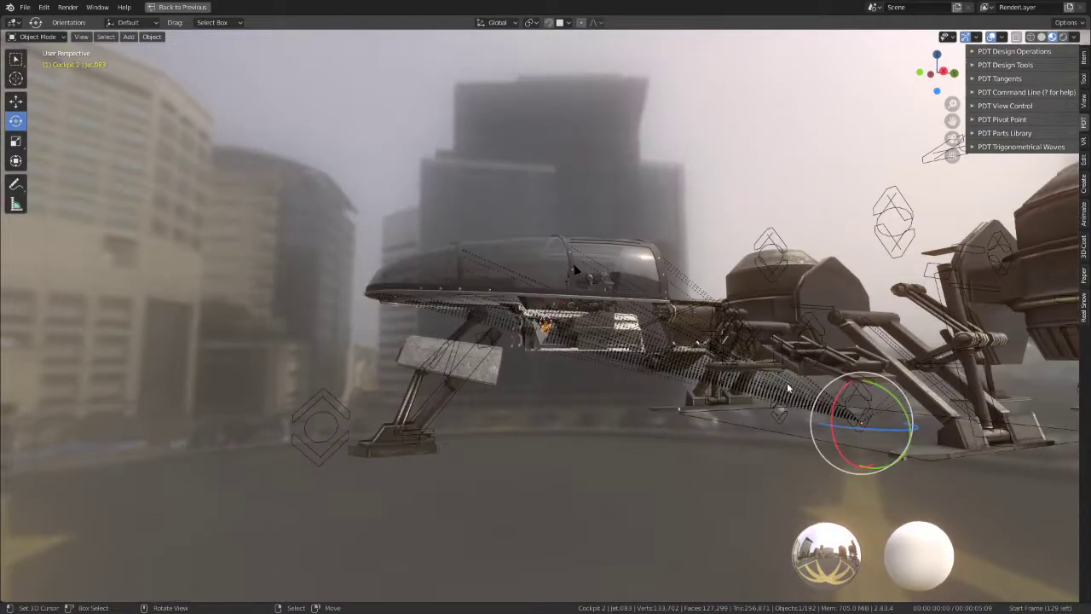
scroll(575, 268, "up", 2)
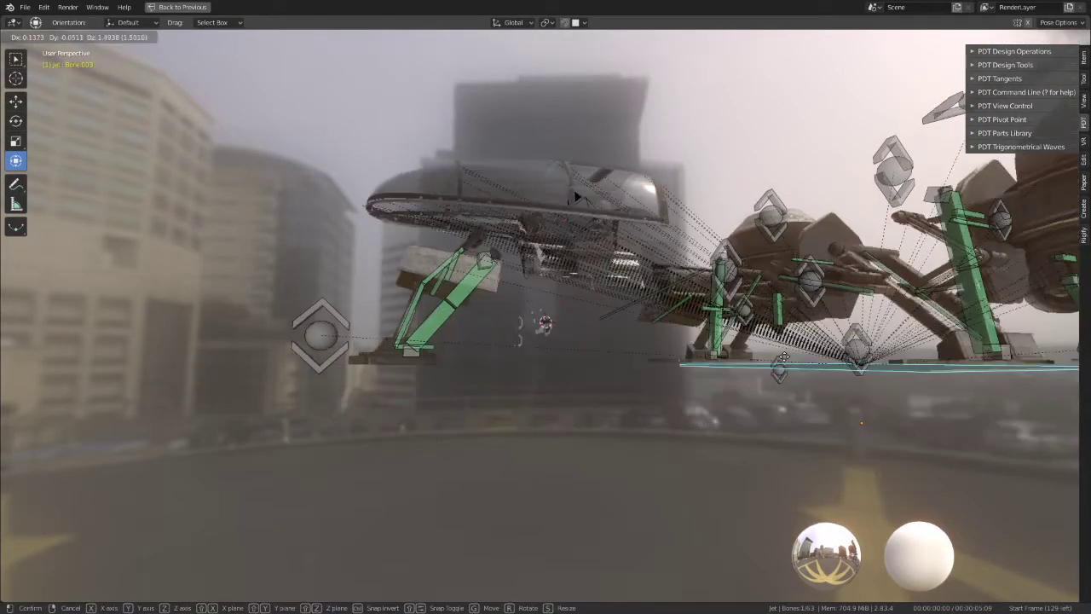
scroll(687, 336, "up", 5)
Step: Back in Object Mode, select the Jet.083 armature and zoom into a right-side view
left_click(36, 37)
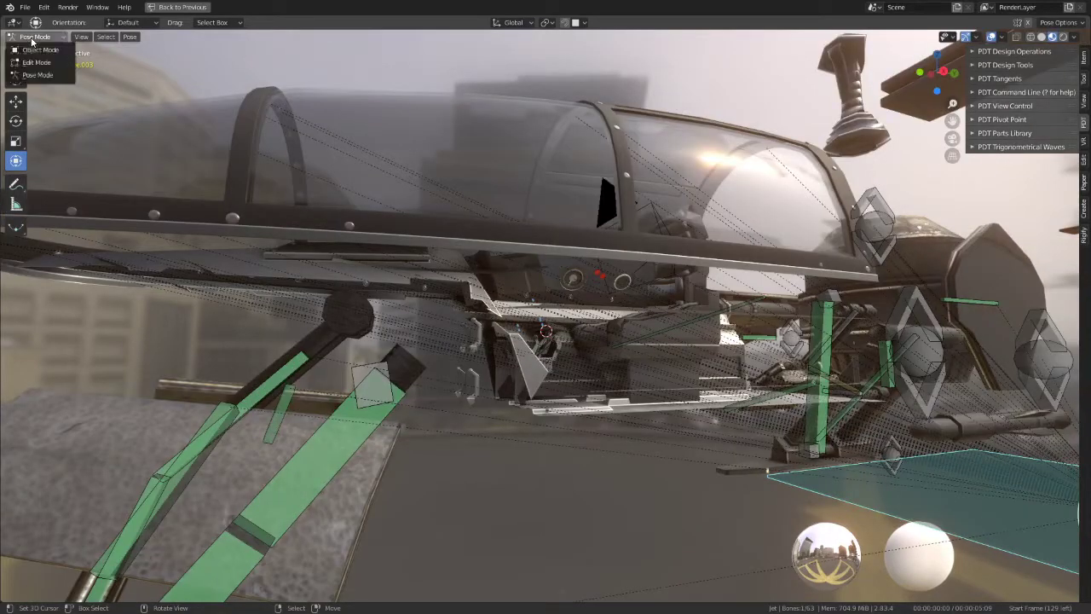
left_click(34, 49)
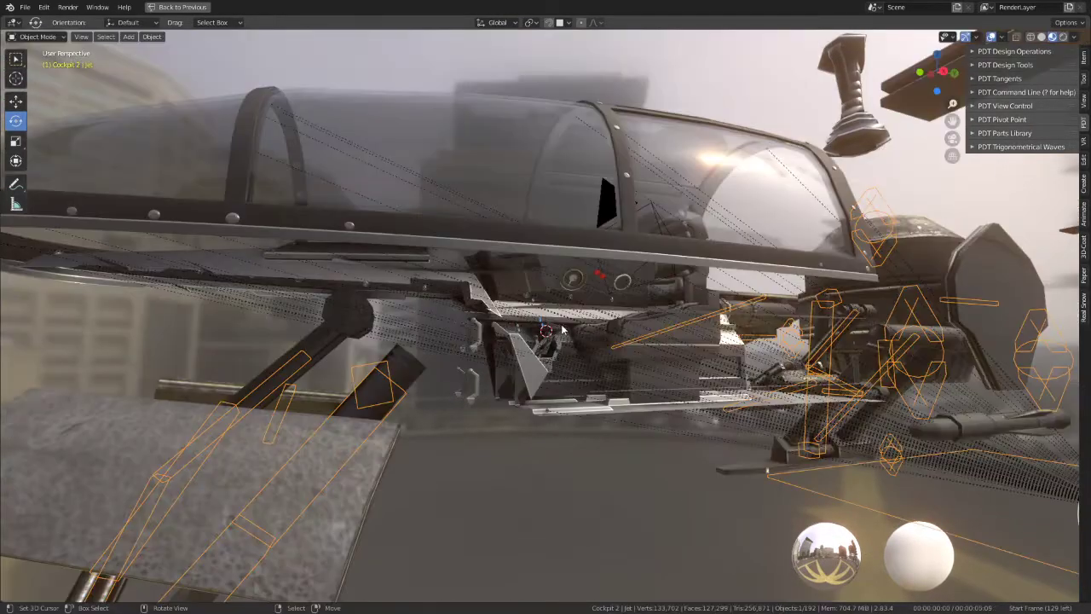
left_click(552, 342)
key("KP_3")
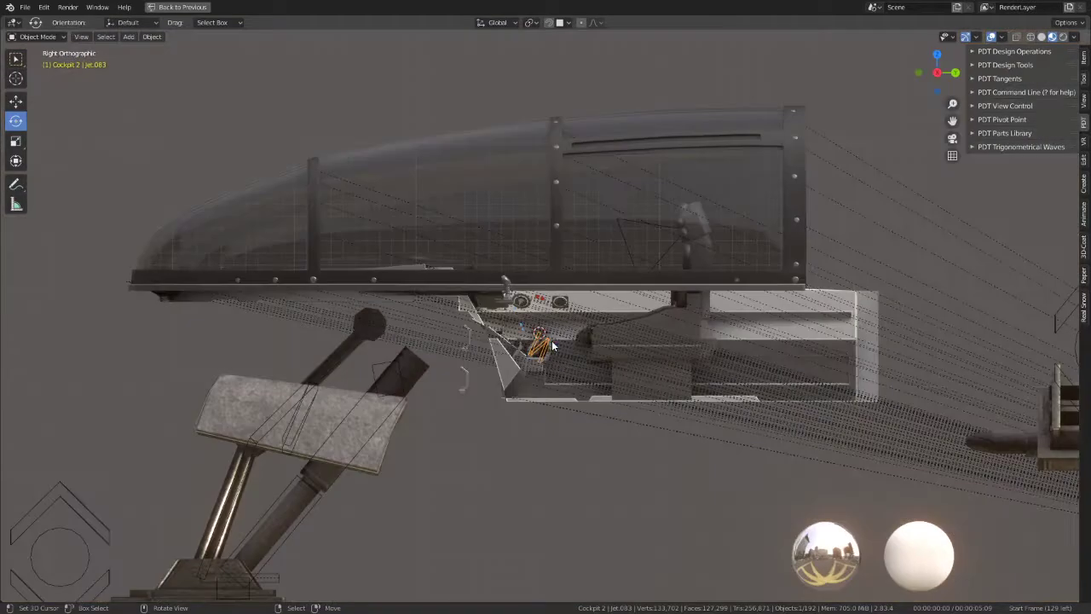
scroll(551, 340, "up", 4)
scroll(560, 335, "up", 3)
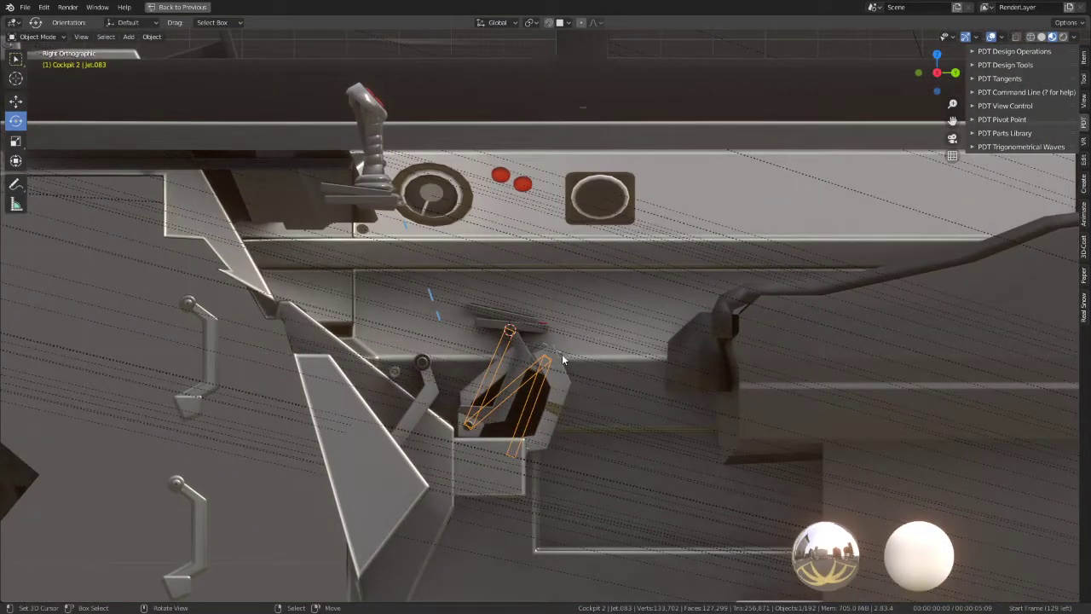
Step: Parent the tray bracket part to the Jet.083 linkage rig
middle_click_drag(562, 359, 471, 391)
scroll(596, 358, "up", 2)
left_click(486, 499)
middle_click_drag(486, 498, 475, 433, "shift")
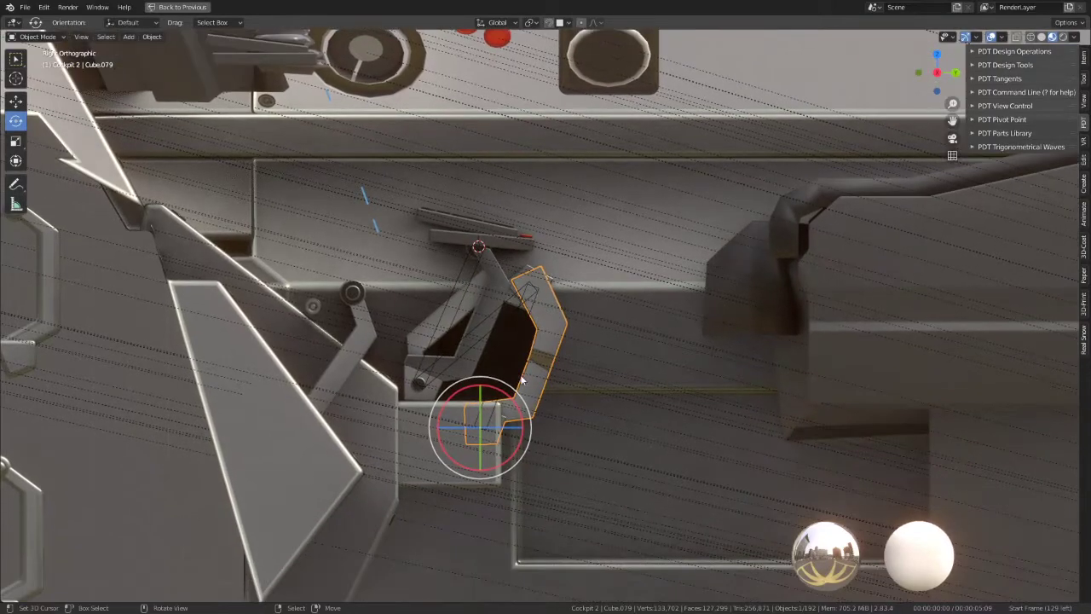
scroll(562, 309, "up", 3)
left_click(555, 310)
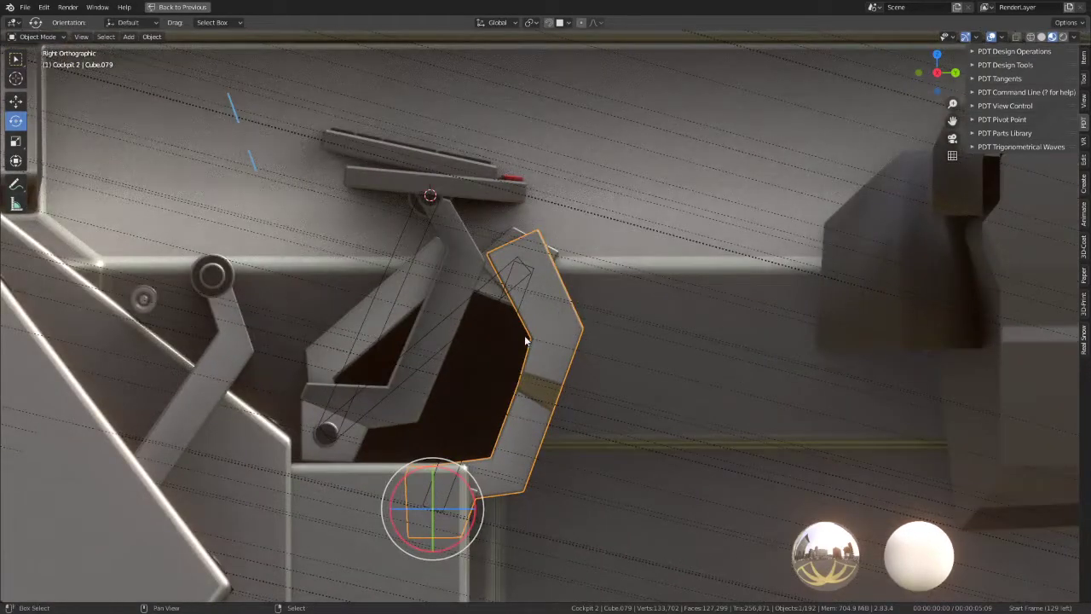
left_click(34, 37)
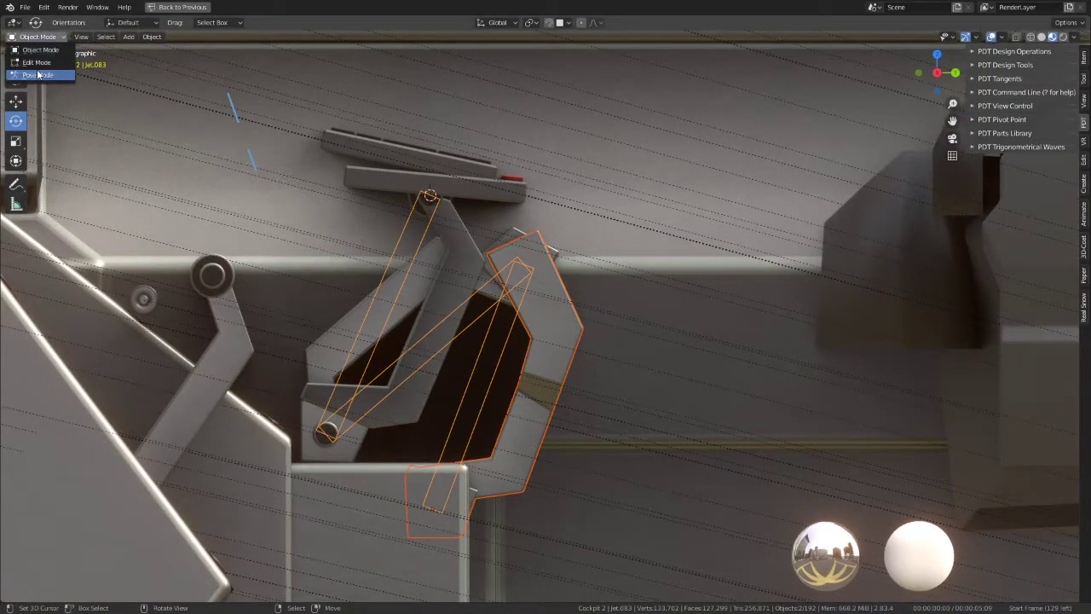
left_click(32, 76)
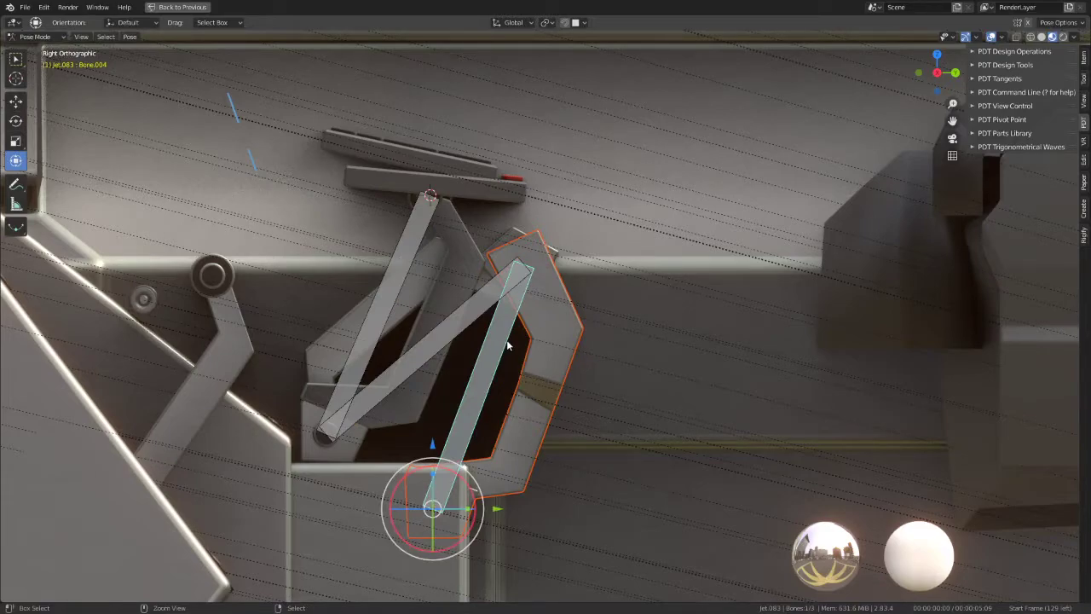
key("ctrl+p")
mouse_move(462, 284)
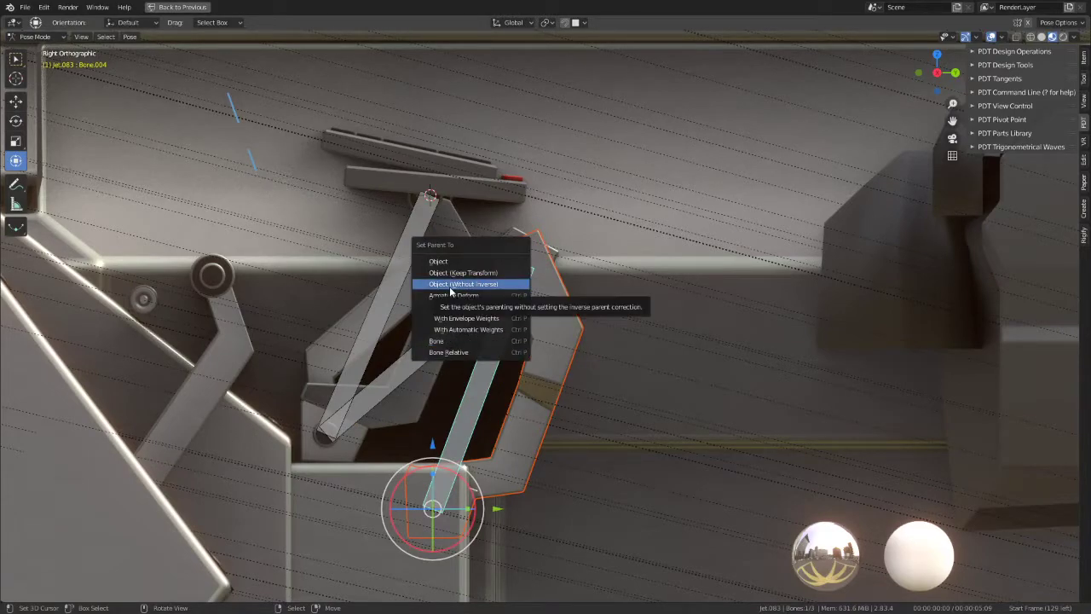
left_click(451, 272)
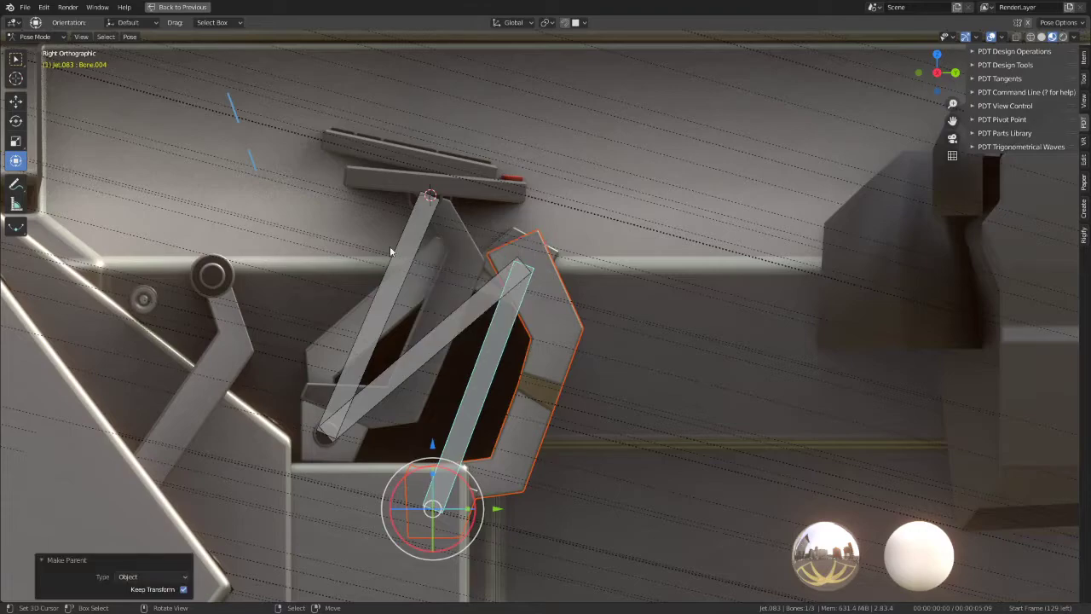
left_click(48, 38)
left_click(39, 50)
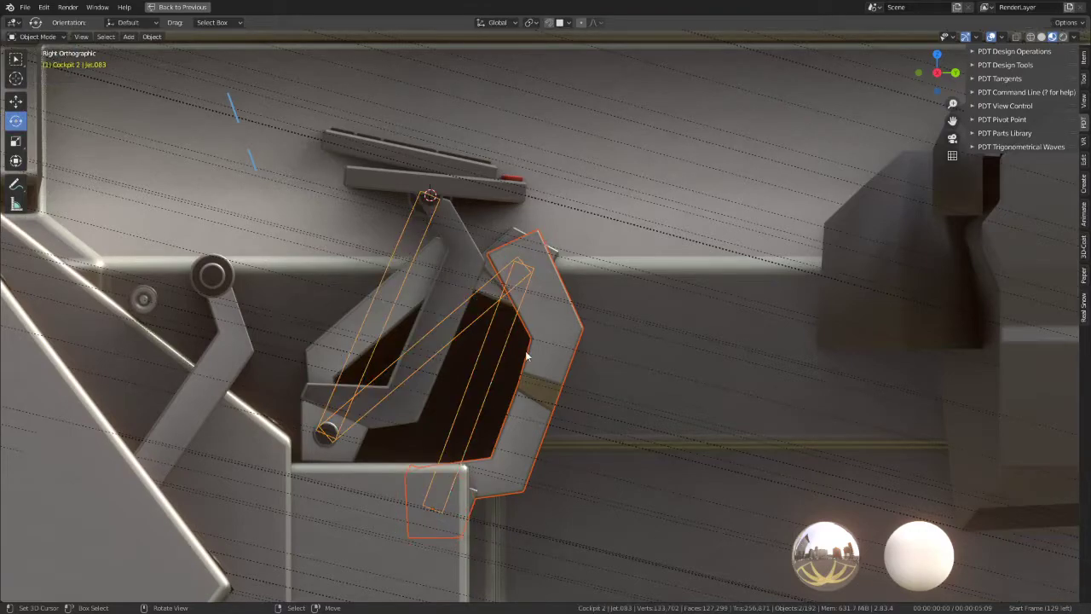
Step: Parent the folding arm piece Cube.081 to the upper linkage bone Bone.005
left_click(486, 305)
key("r")
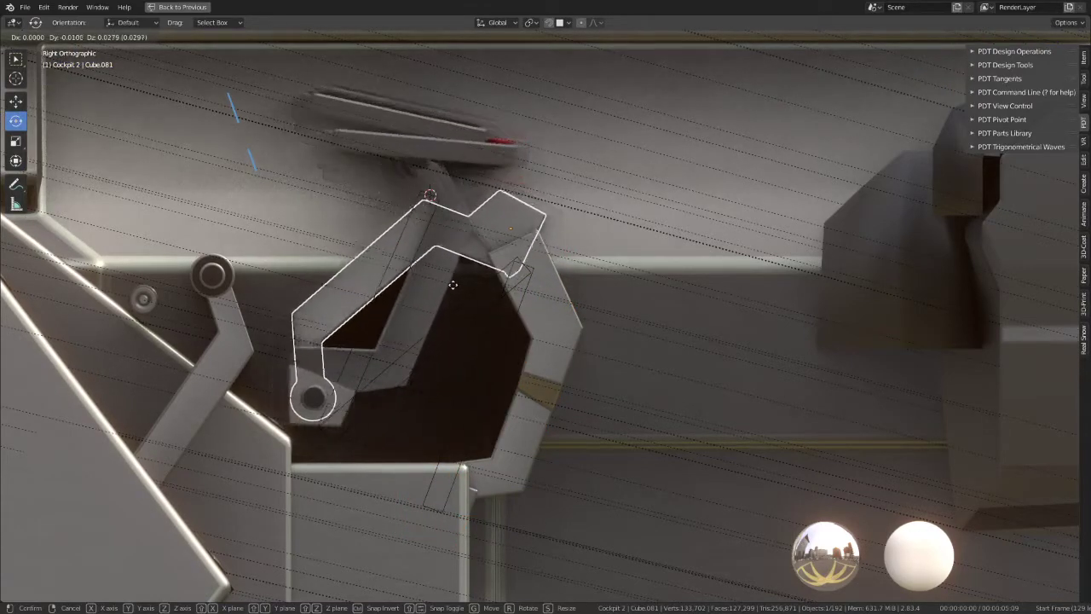
key("Escape")
left_click(480, 312, "shift")
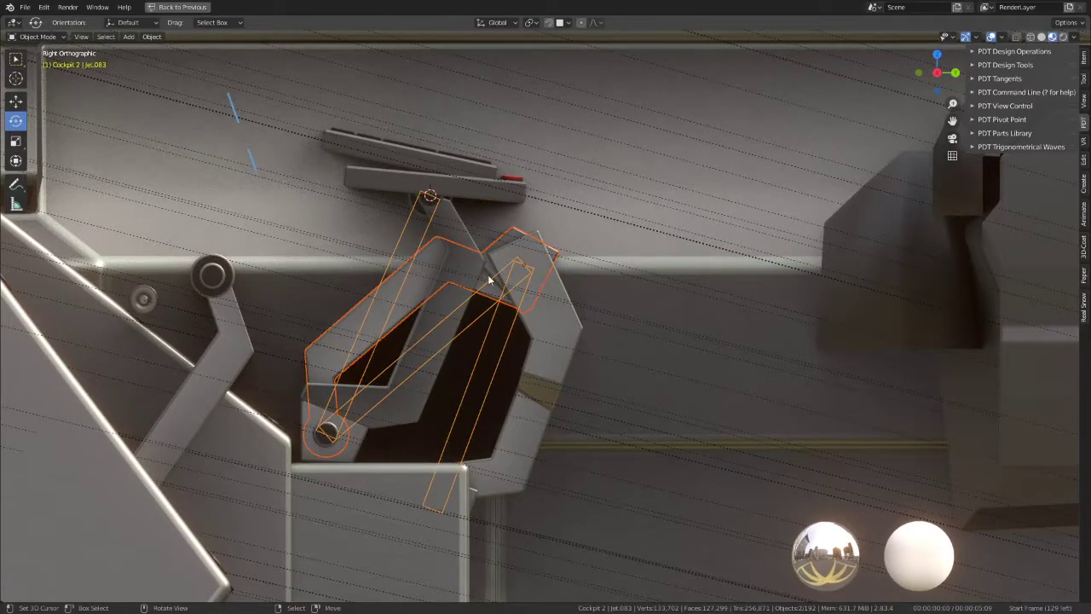
left_click(38, 37)
left_click(34, 74)
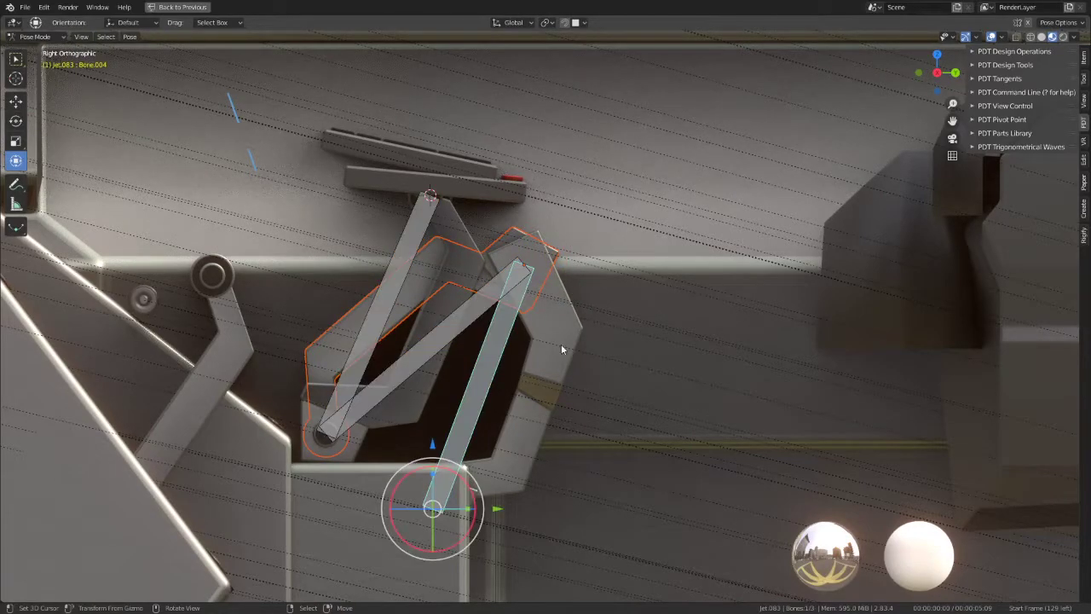
left_click(471, 322)
key("ctrl+p")
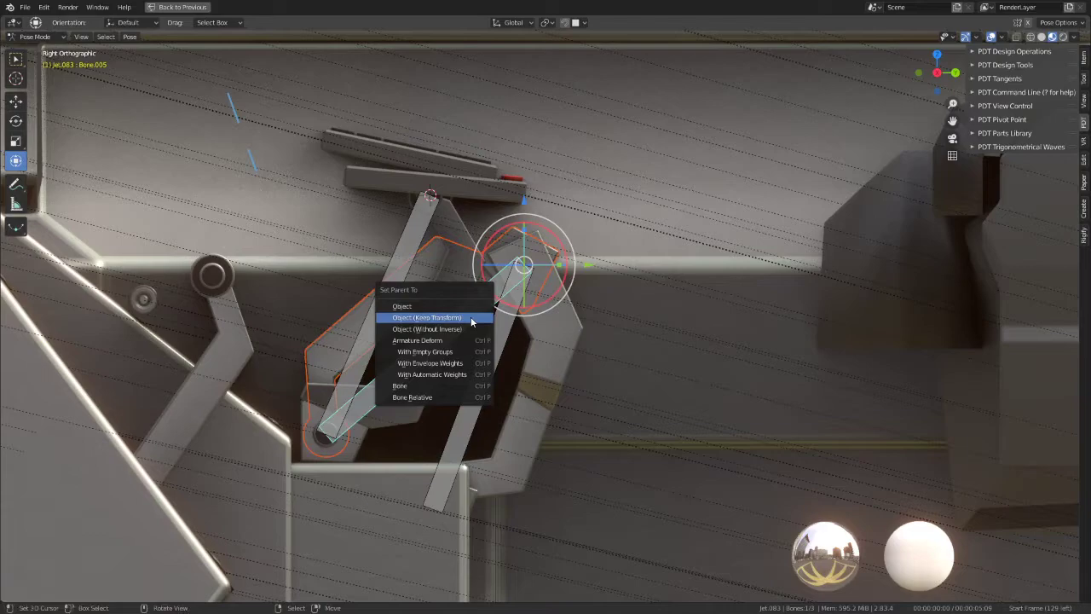
left_click(452, 386)
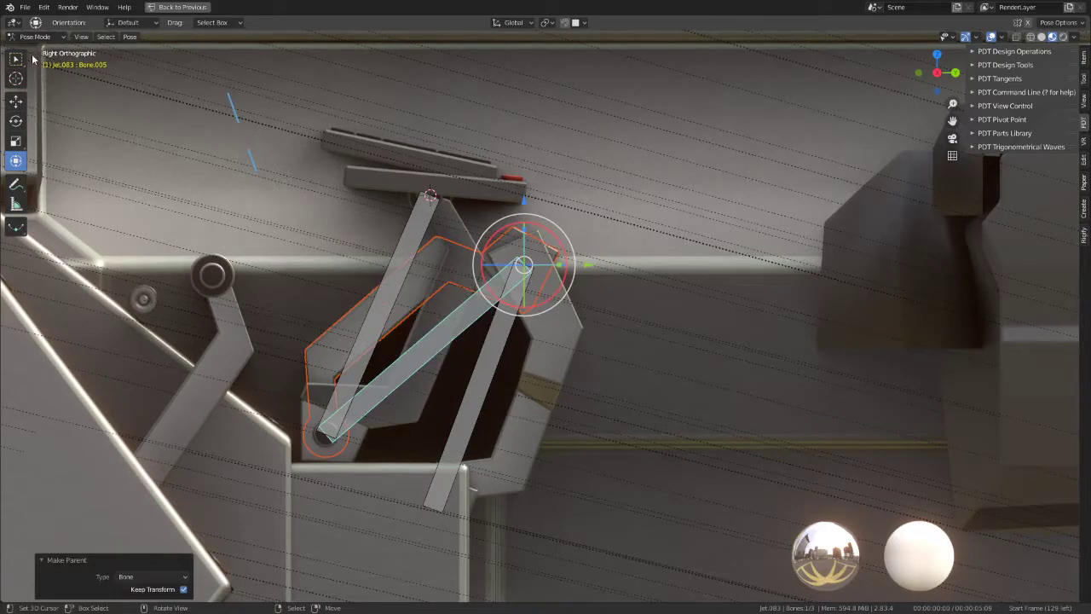
Step: Nudge the lever arm piece into place, then select and adjust the lower lever bone
left_click(53, 36)
left_click(34, 50)
left_click(454, 231)
key("g")
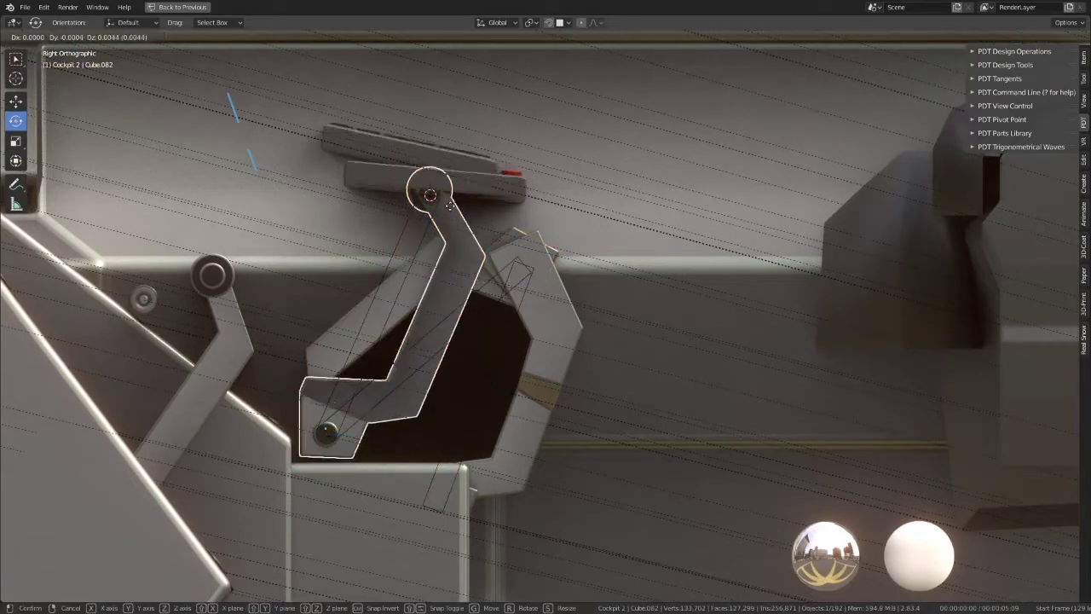
left_click(430, 223)
left_click(429, 228, "shift")
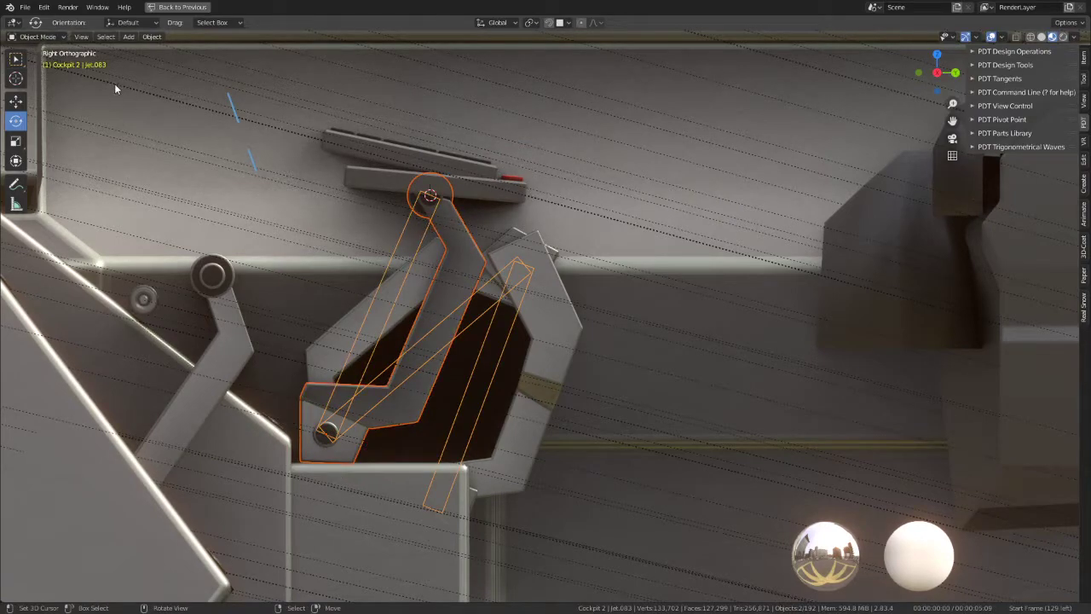
left_click(49, 36)
left_click(53, 75)
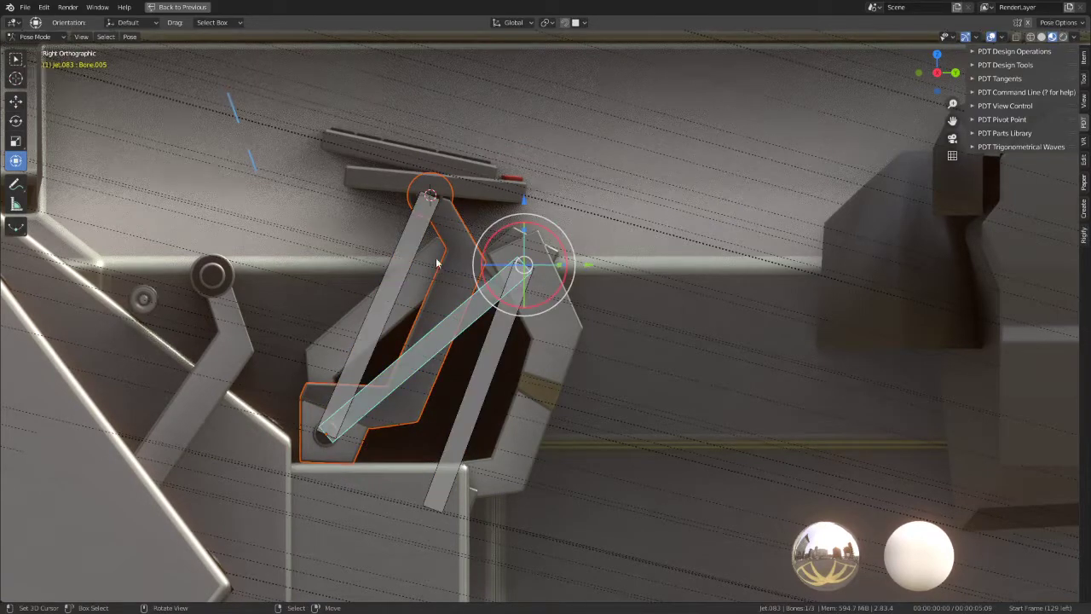
left_click(415, 240)
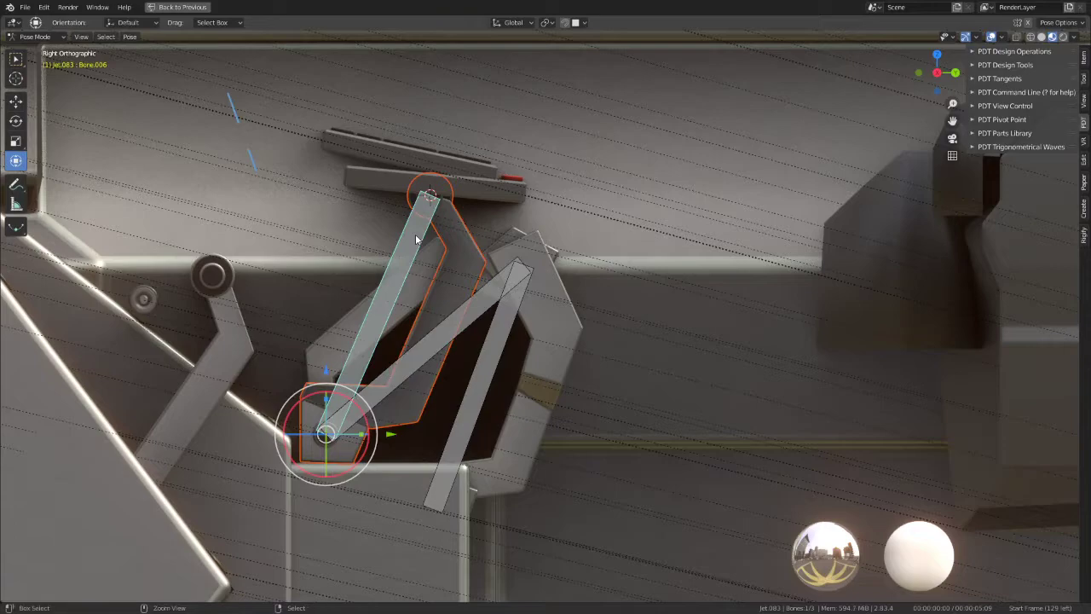
right_click(416, 240)
left_click(418, 241)
Step: Test-move the diagonal and upper lever bones, cancelling each, to check the parenting
left_click(495, 351)
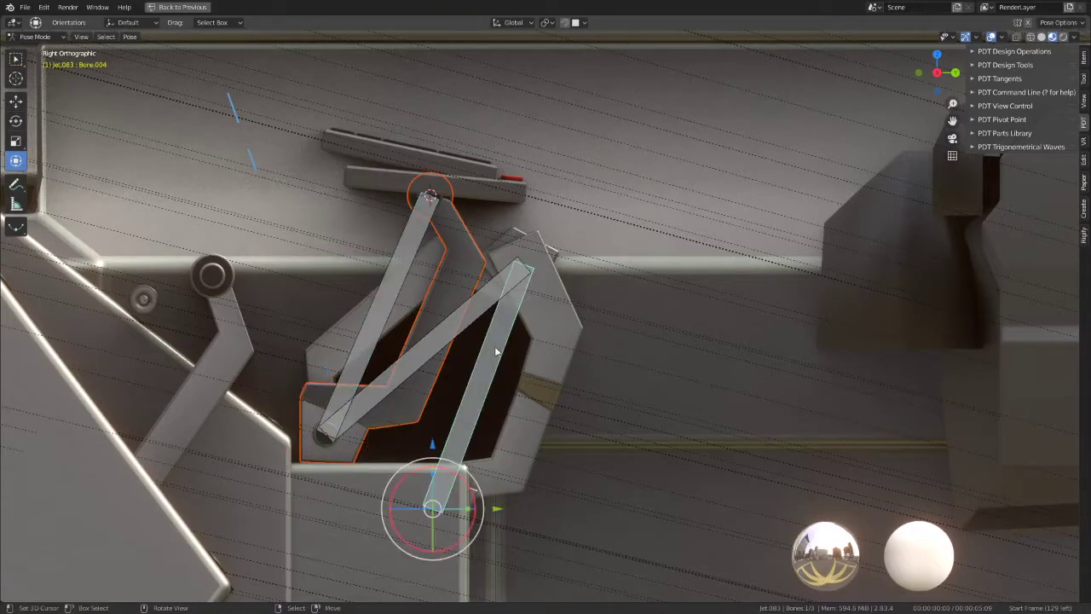
key("g")
key("Escape")
left_click(504, 303)
key("g")
key("Escape")
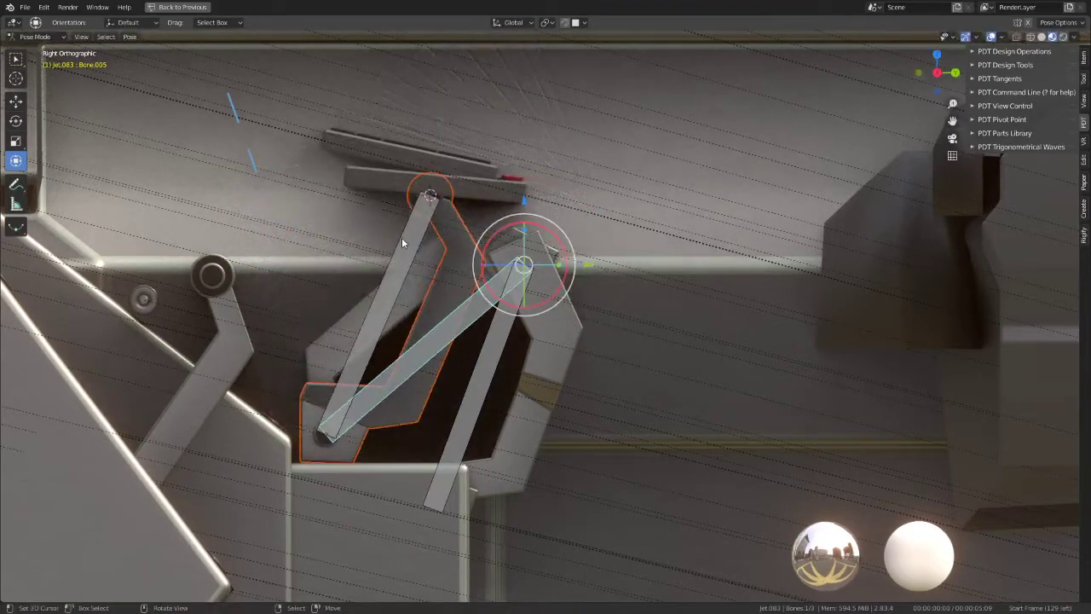
key("g")
key("Escape")
key("ctrl+Tab")
Step: Select the next mesh piece together with the rig and test it in pose mode
left_click(517, 327)
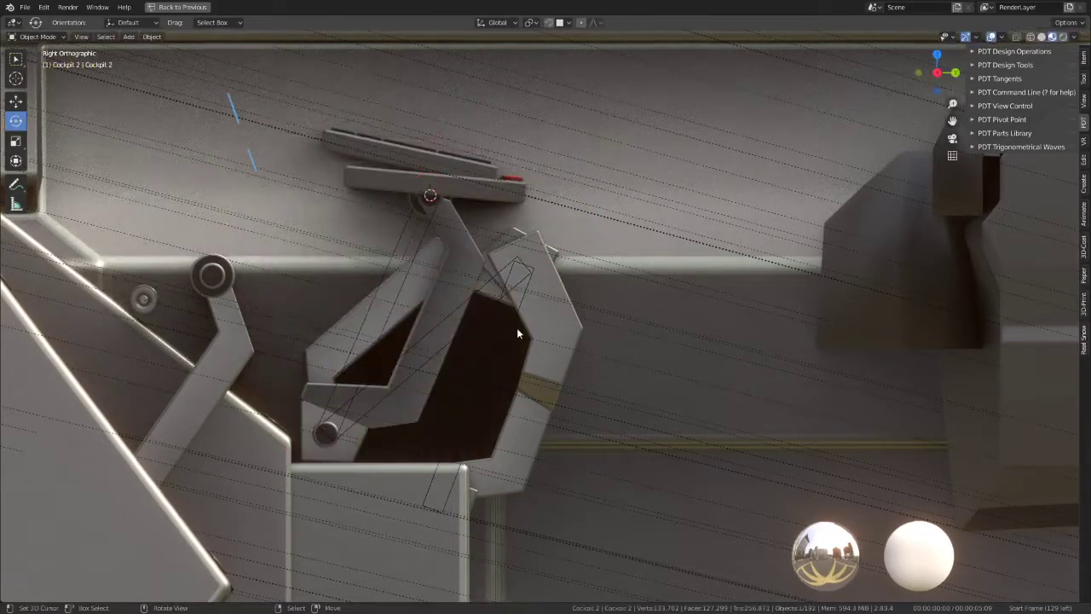
left_click(499, 322)
key("ctrl+Tab")
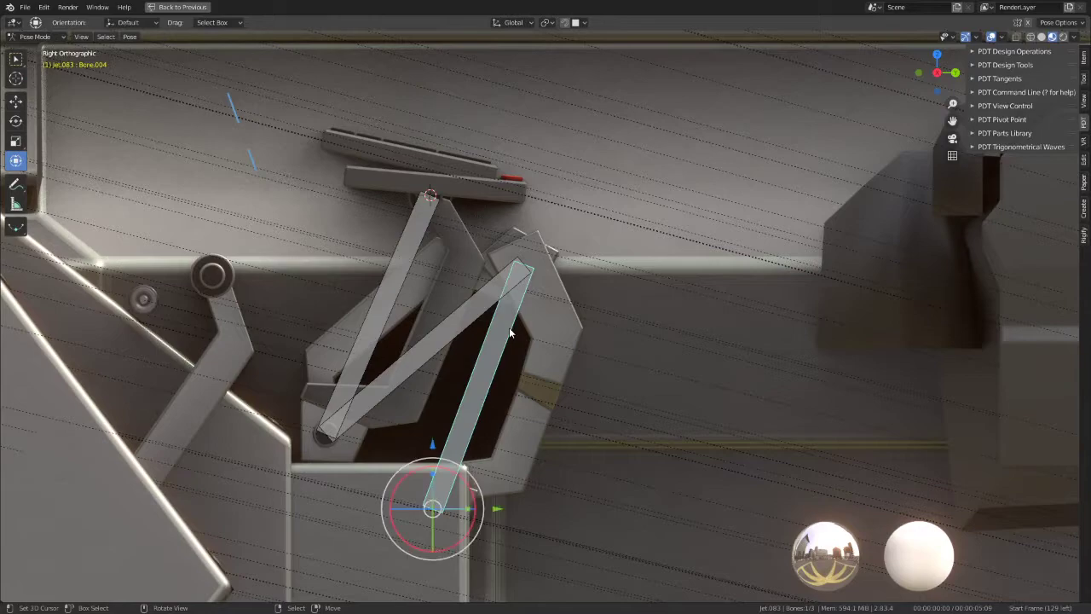
key("g")
key("Escape")
key("ctrl+Tab")
Step: Parent the right-hand arm piece to the active linkage bone
left_click(541, 344)
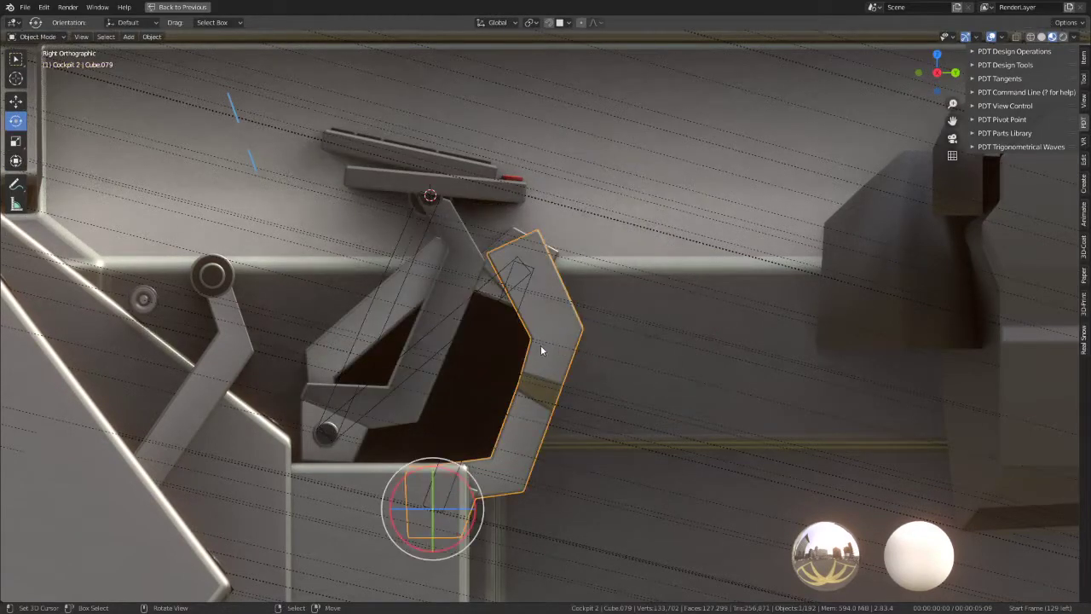
left_click(498, 354)
key("ctrl+Tab")
key("ctrl+z")
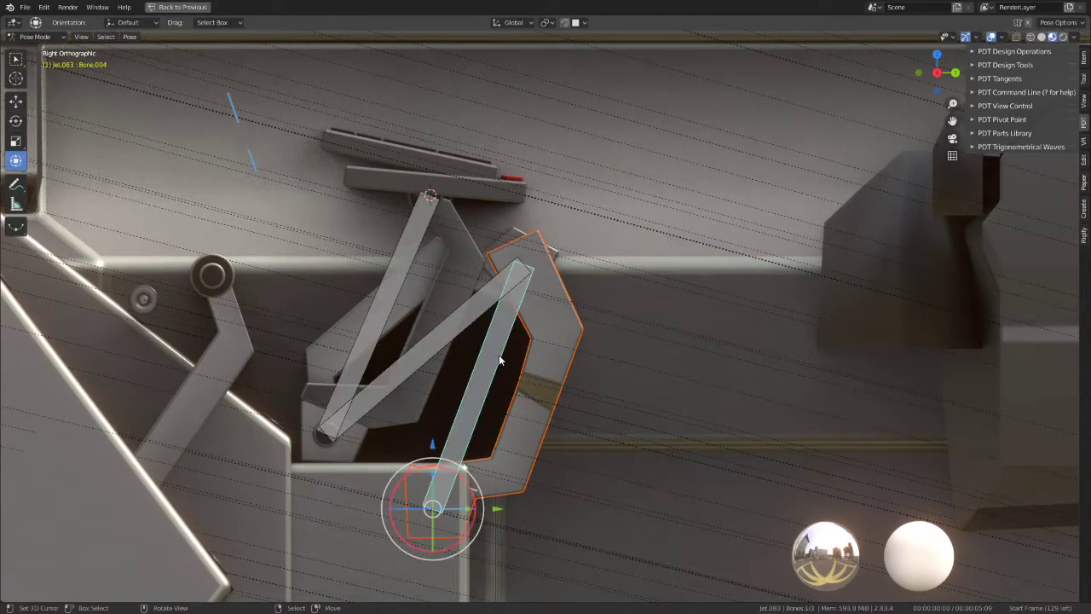
key("ctrl+alt+z")
left_click(498, 355)
Step: Rotate the upper lever bone into a new pose, undoing the first attempts
scroll(497, 364, "down", 3)
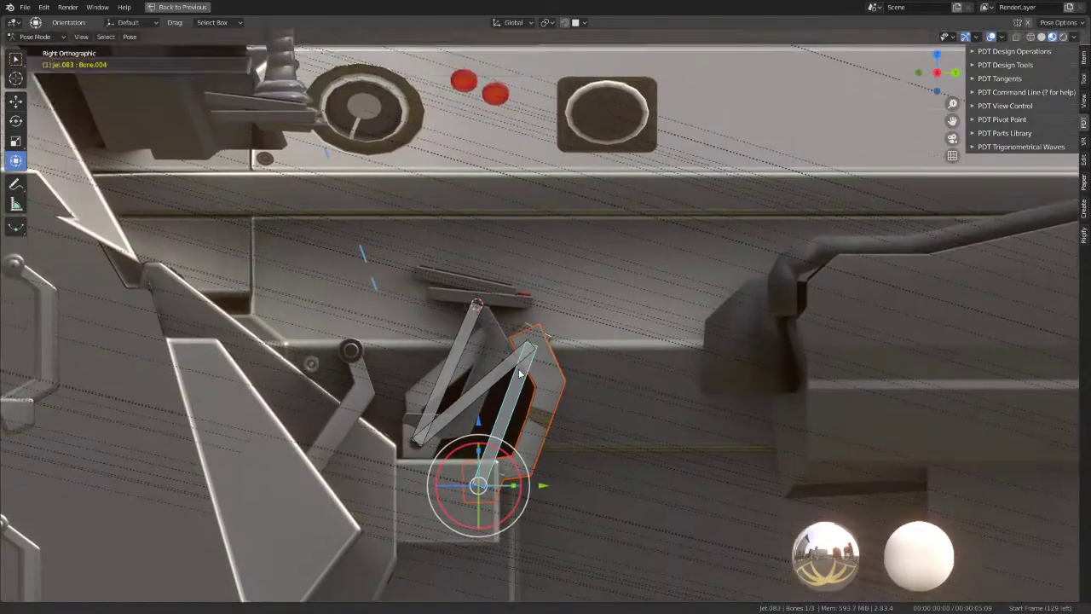
key("ctrl+z")
key("r")
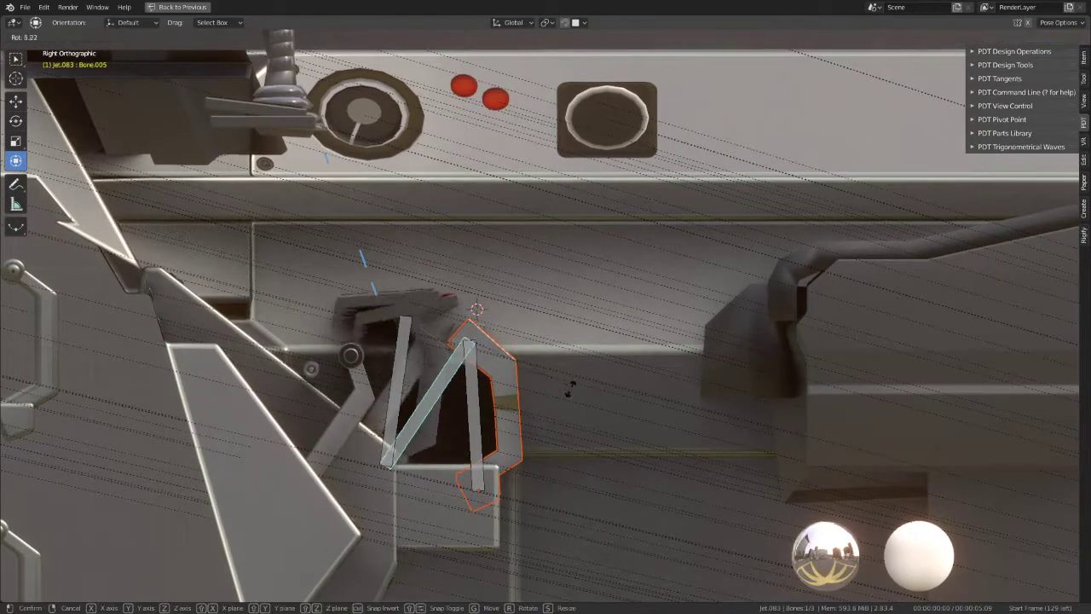
left_click(468, 455)
key("ctrl+z")
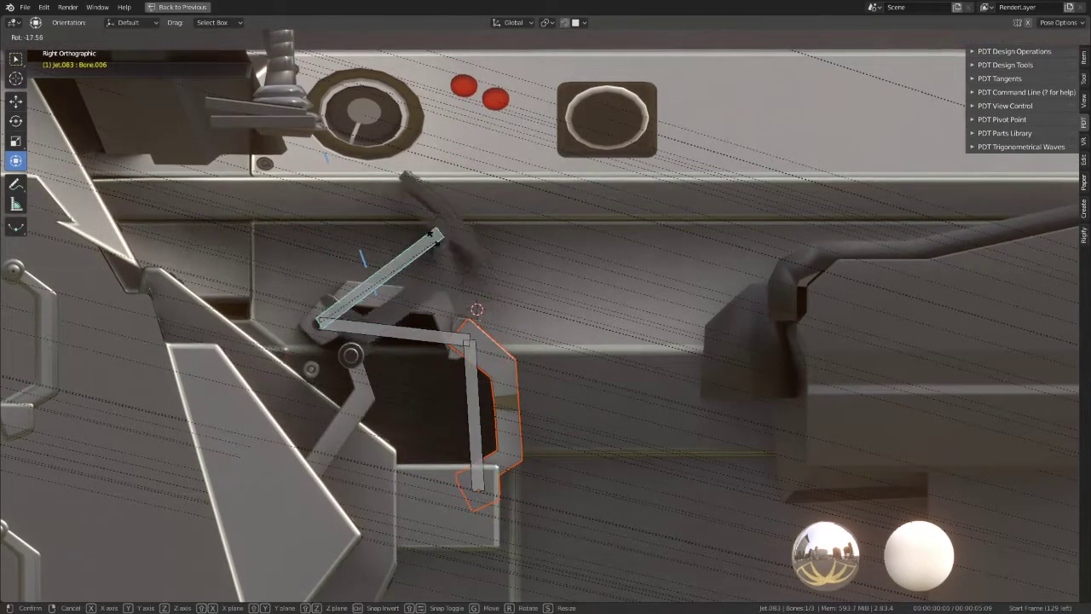
key("ctrl+z")
key("r")
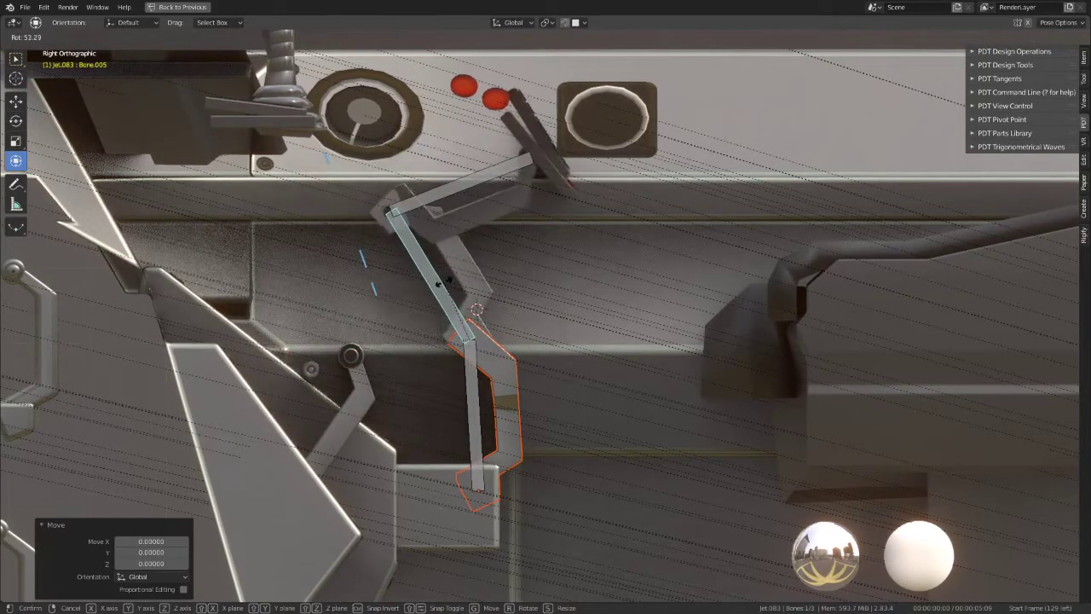
left_click(478, 307)
Step: Swing the upper and lower lever bones up so the tray rises and sits level
mouse_move(477, 307)
middle_mouse_down()
mouse_move(441, 271)
mouse_move(270, 307)
mouse_move(379, 289)
mouse_move(368, 323)
mouse_move(385, 305)
mouse_move(561, 342)
middle_mouse_up()
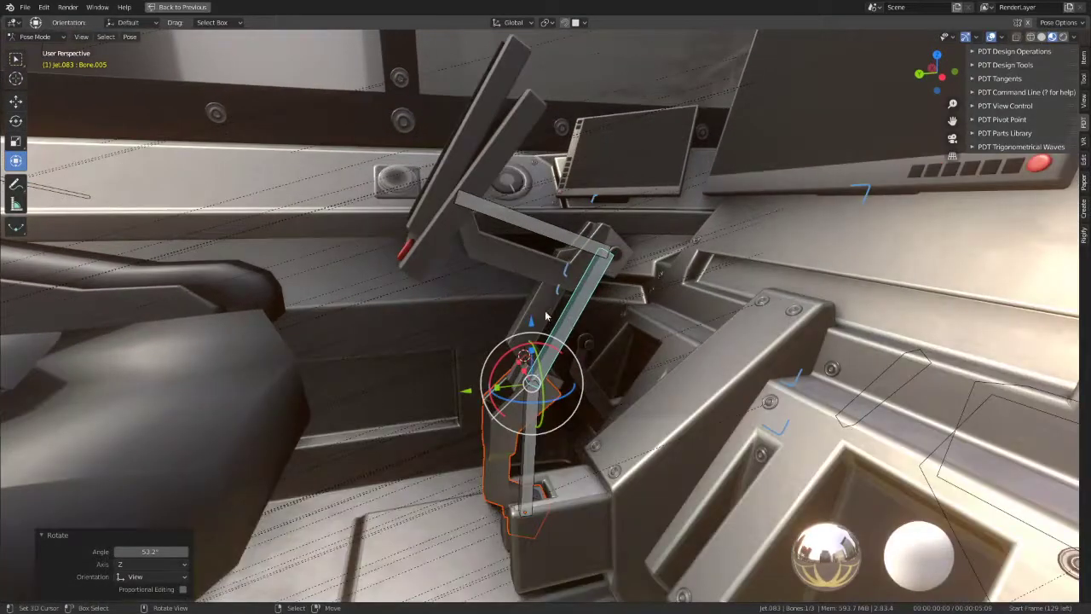
left_click_drag(561, 343, 403, 312)
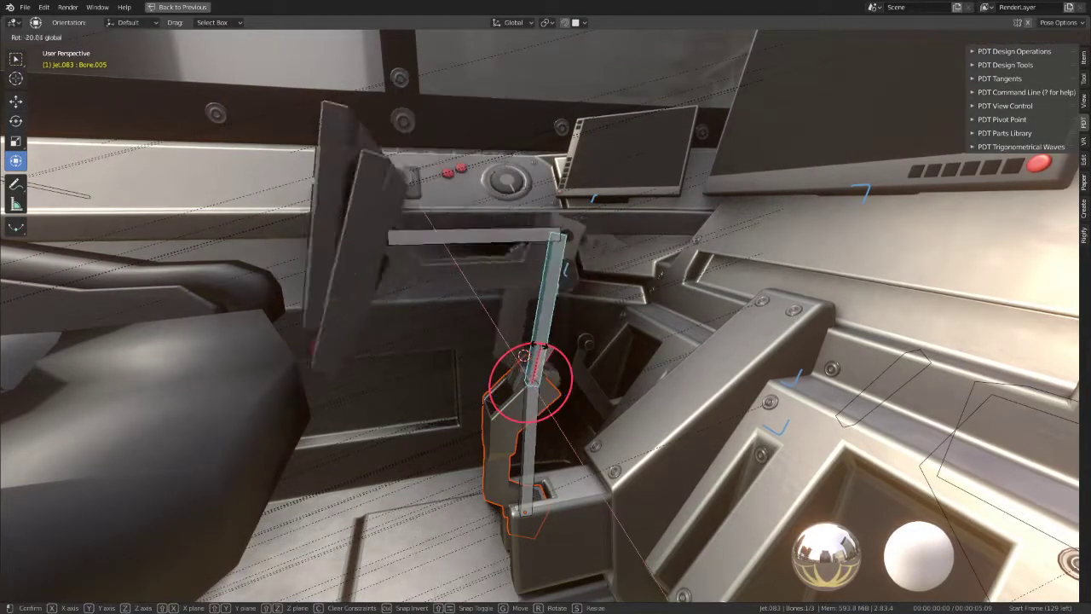
left_click(437, 258)
left_click_drag(438, 258, 458, 351)
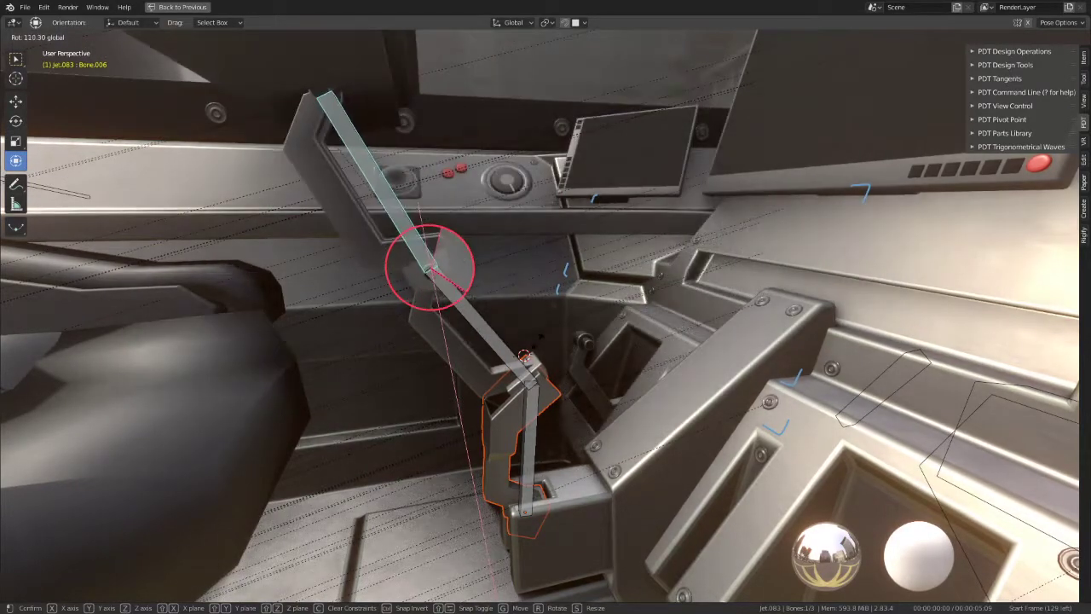
key("Return")
left_click(485, 336)
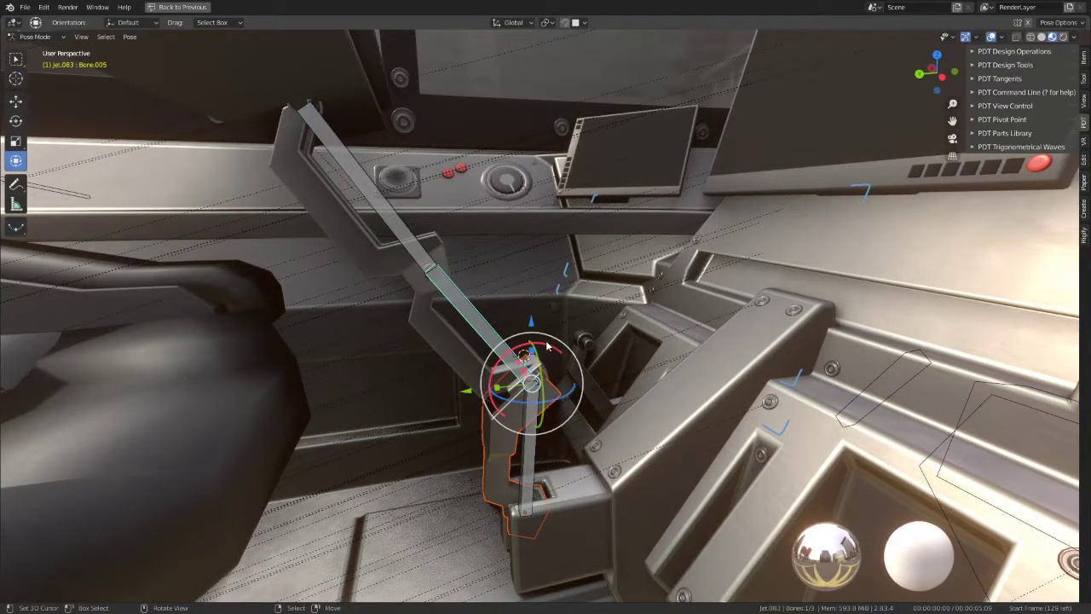
left_click_drag(546, 345, 585, 322)
left_click(618, 244)
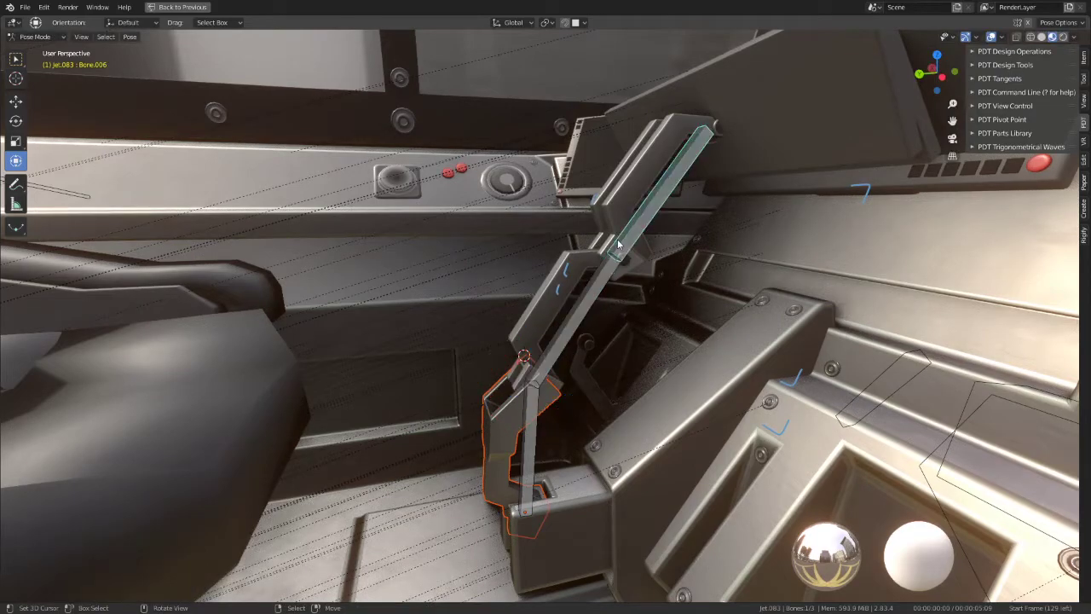
left_click_drag(619, 245, 521, 313)
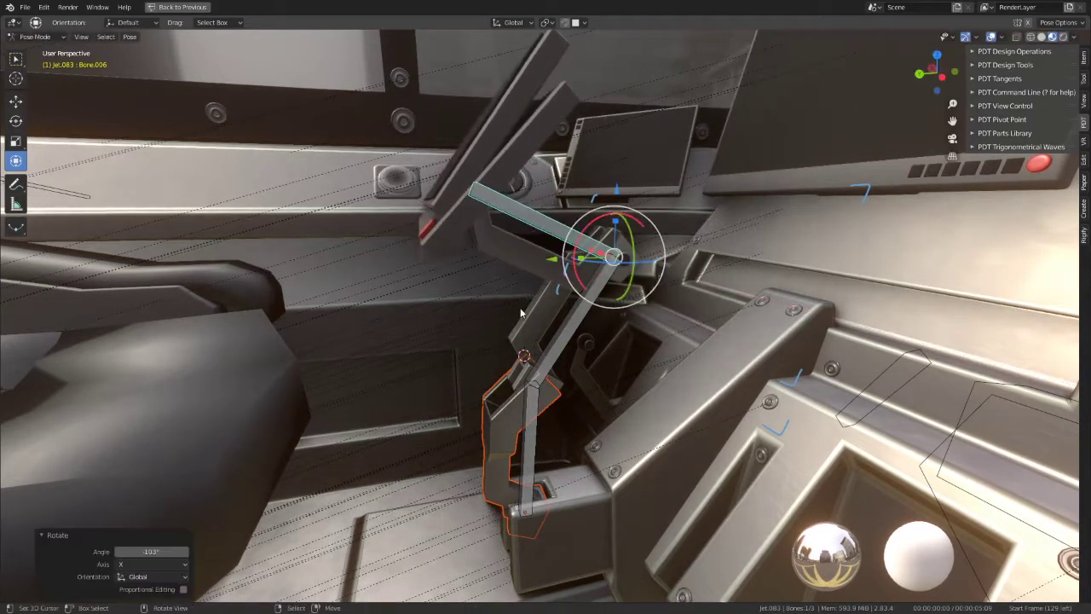
mouse_move(521, 313)
middle_mouse_down()
mouse_move(634, 325)
mouse_move(583, 318)
mouse_move(721, 306)
mouse_move(687, 283)
mouse_move(572, 324)
mouse_move(466, 303)
middle_mouse_up()
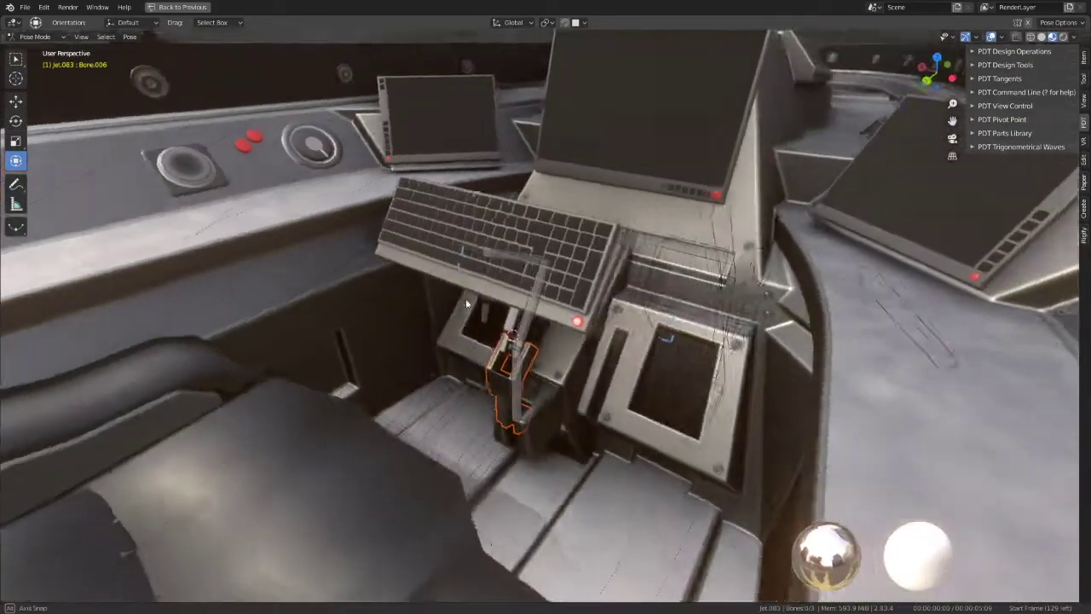
Step: Check the camera view and tilt the keyboard tray bone slightly, about 9.42° on X
key("KP_0")
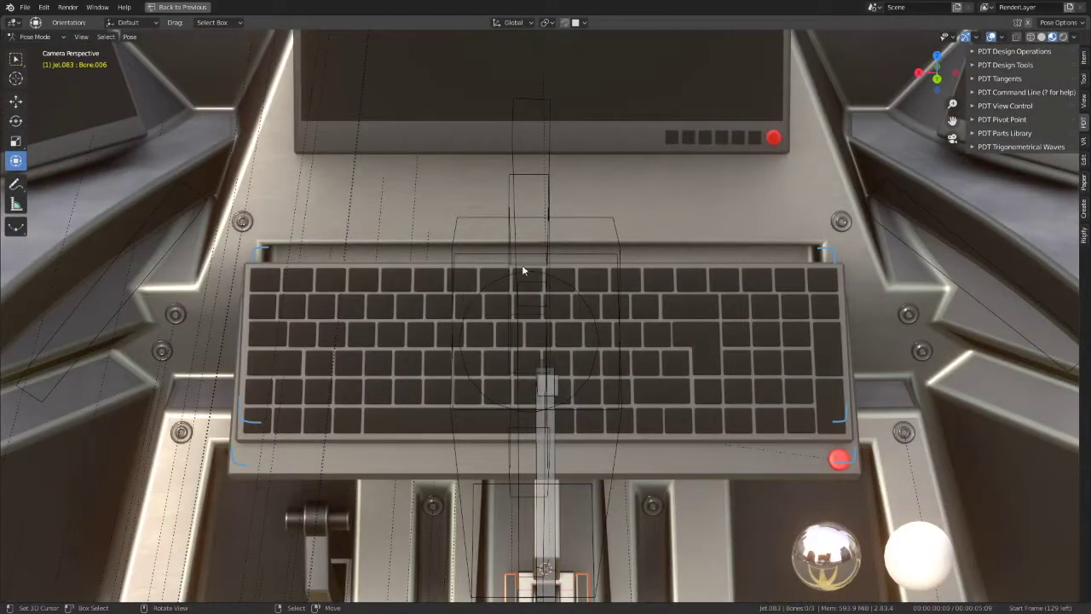
left_click(559, 386)
key("r")
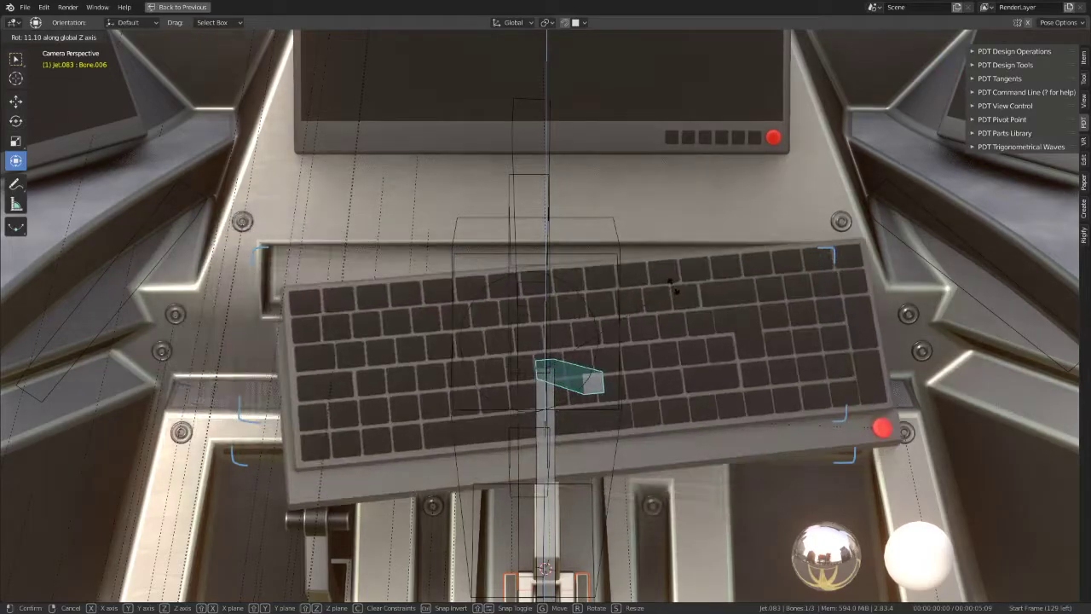
key("Escape")
mouse_move(535, 414)
middle_mouse_down()
mouse_move(656, 312)
mouse_move(857, 217)
mouse_move(746, 242)
middle_mouse_up()
key("r")
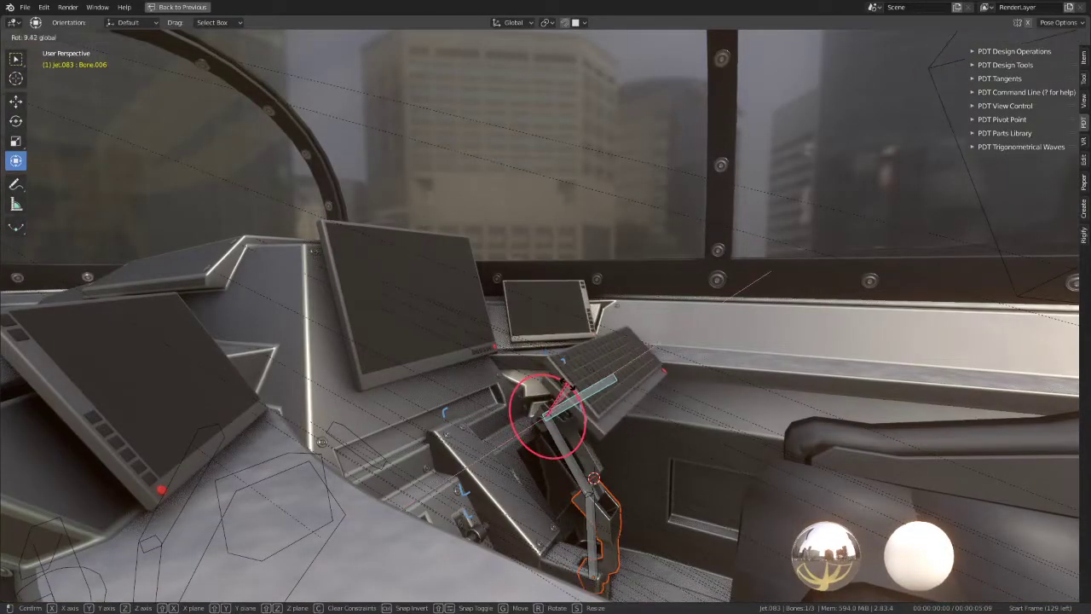
key("Return")
key("KP_Decimal")
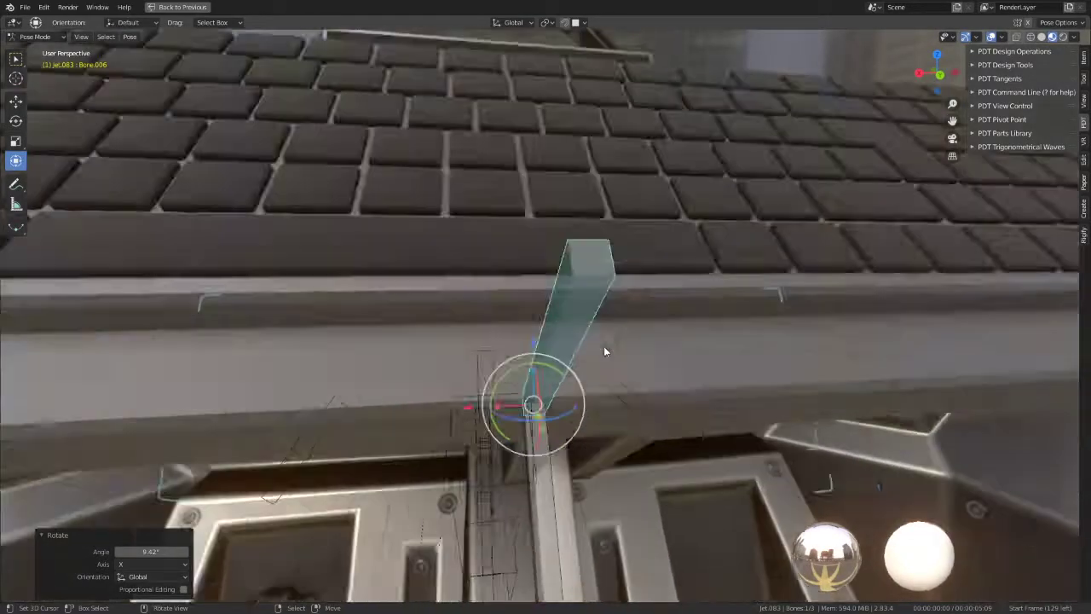
key("KP_5")
key("KP_1")
key("KP_3")
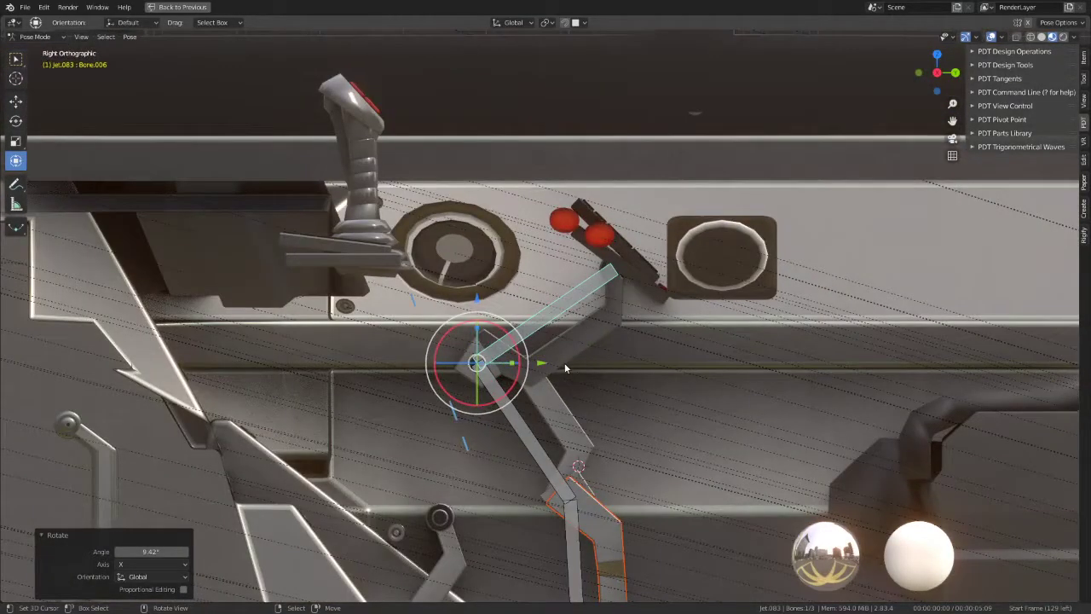
Step: Clear all bone rotations back to the stowed pose and test-rotate a lever bone without keeping it
key("a")
key("alt+r")
key("KP_Decimal")
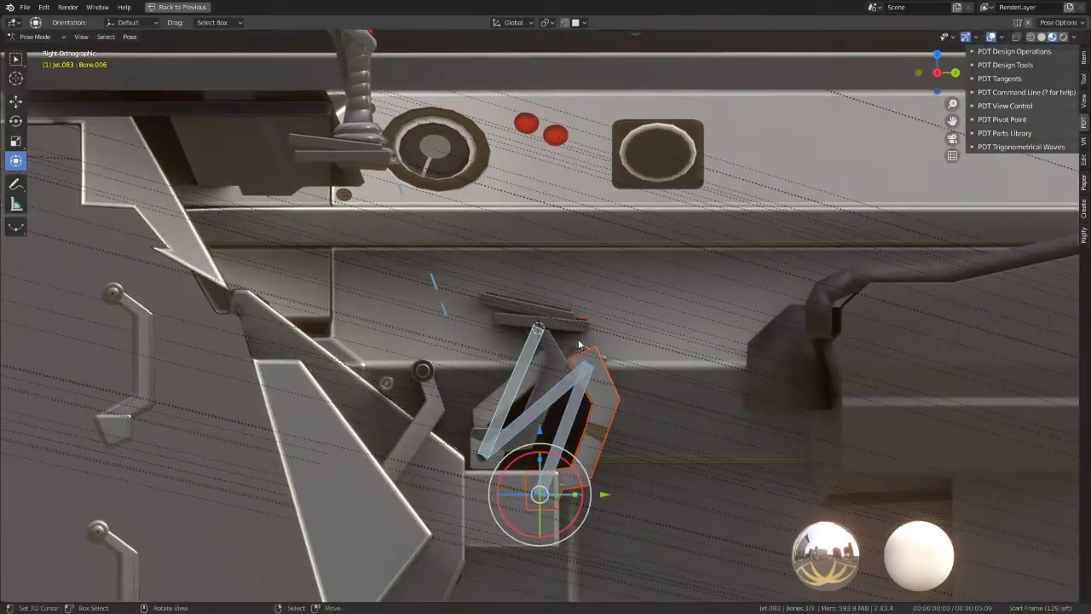
left_click(513, 380)
key("r")
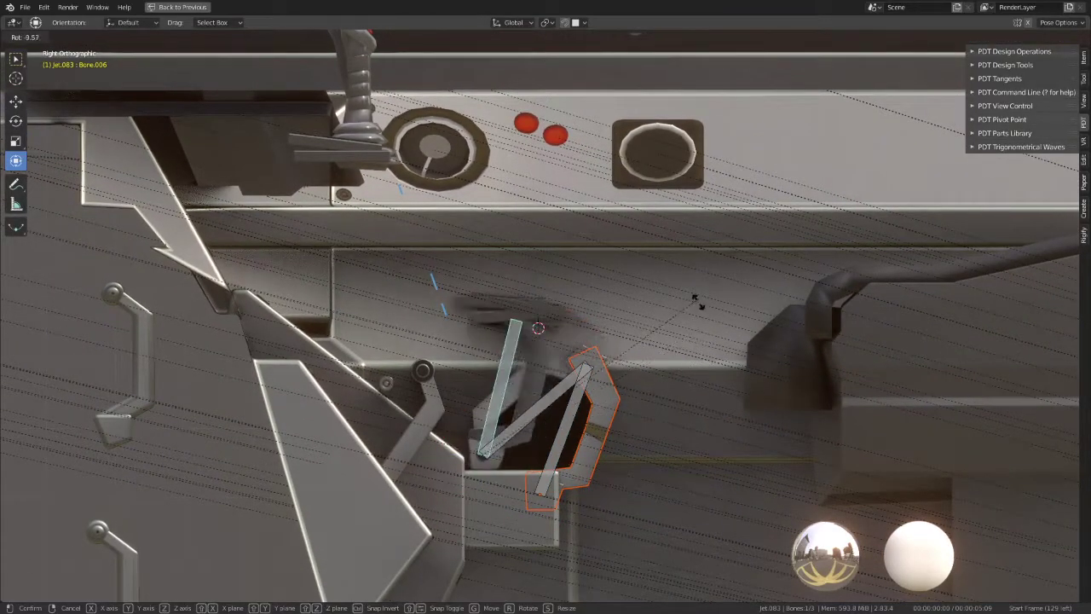
right_click(577, 422)
Step: Test-rotate another linkage bone without keeping it, then select the lower bone Bone.006
left_click(577, 422)
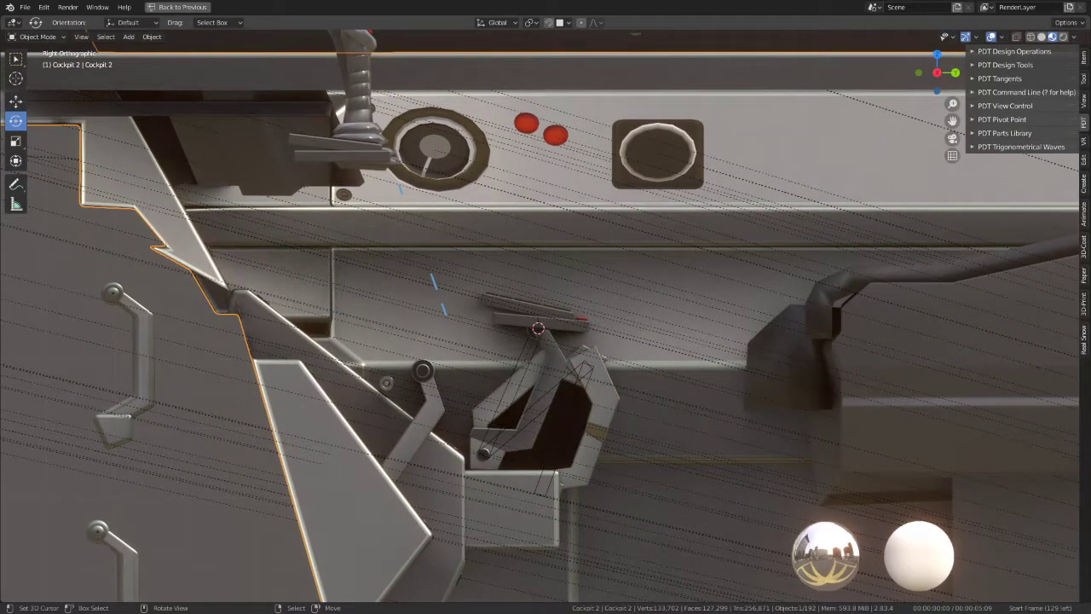
left_click(585, 419)
key("r")
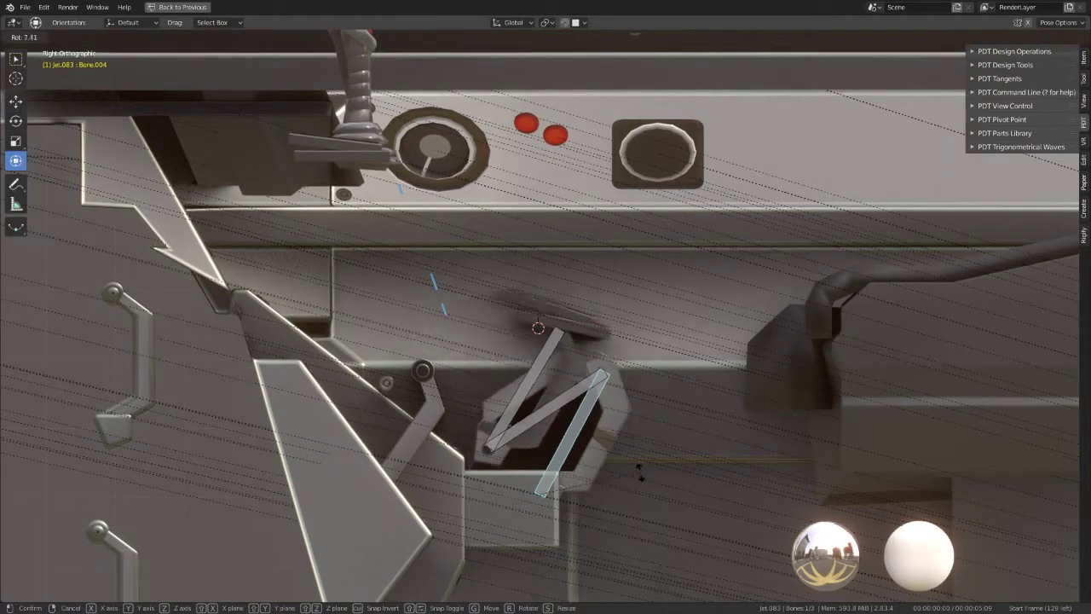
right_click(639, 472)
left_click(577, 400)
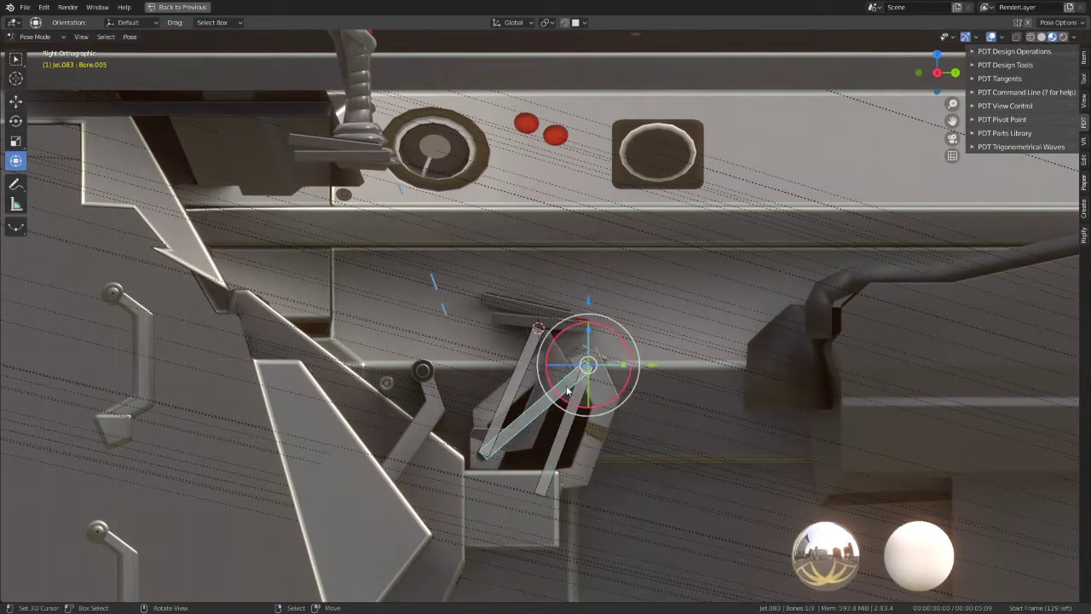
left_click(543, 338)
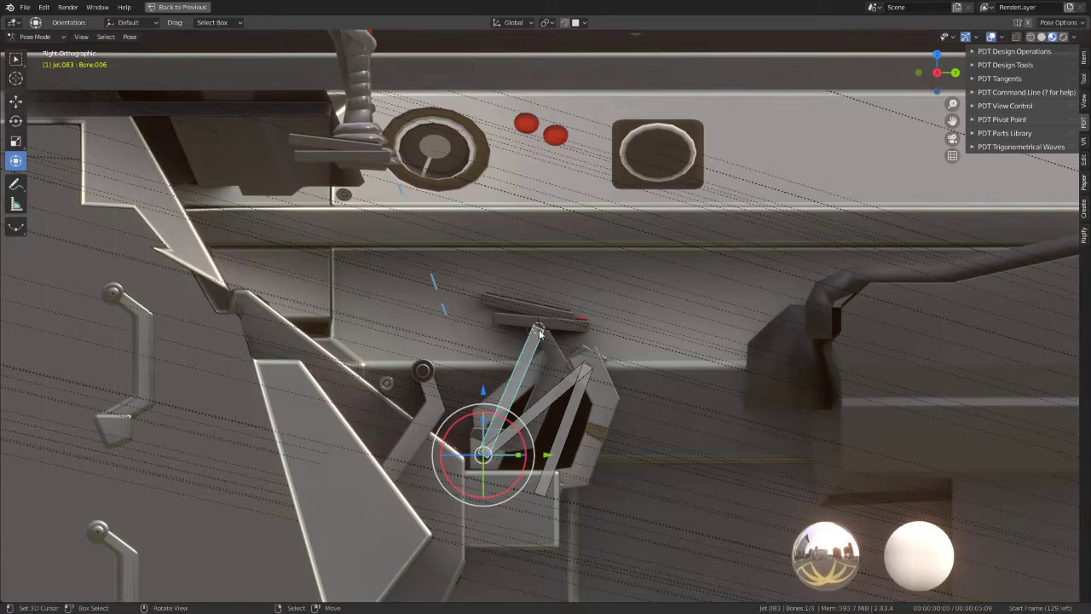
Step: In Edit Mode, extrude a short upright bone from the tray's pivot joint
key("Tab")
scroll(583, 305, "up", 4)
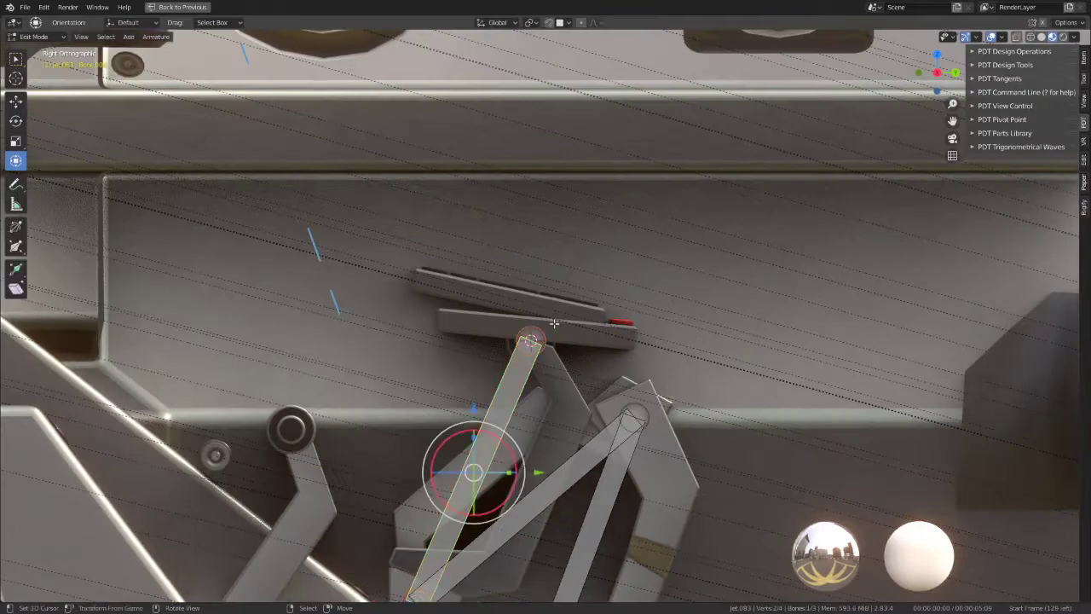
scroll(642, 326, "down", 3)
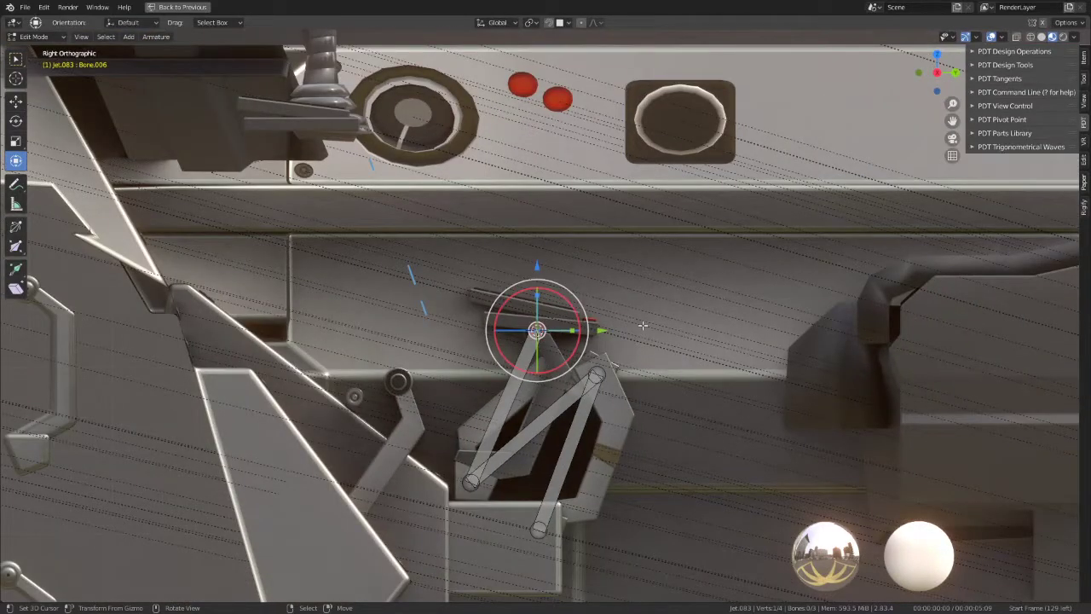
key("e")
key("Escape")
key("e")
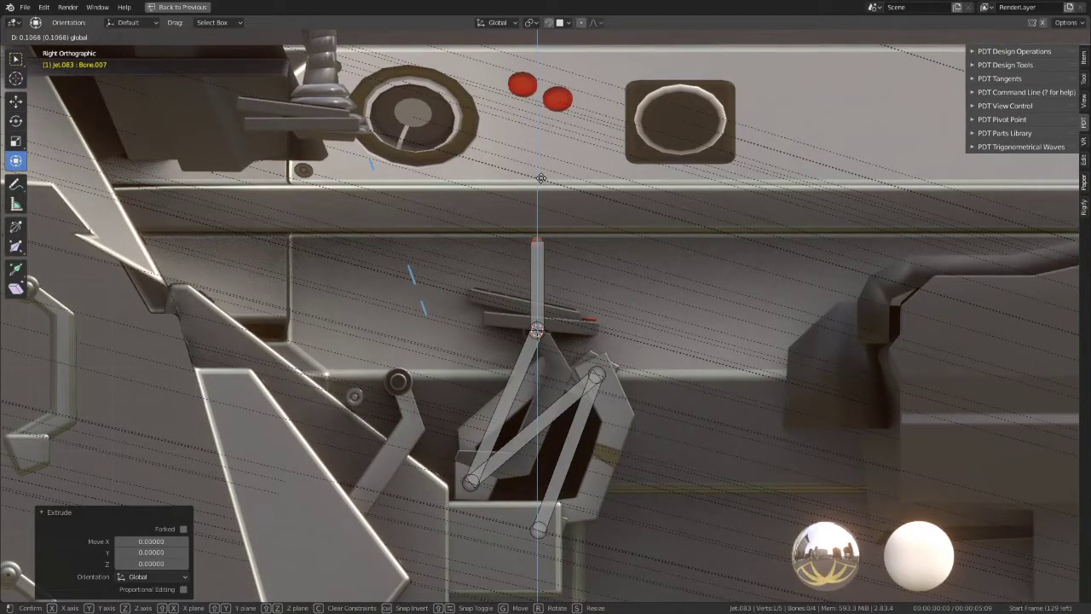
left_click(541, 191)
scroll(528, 249, "up", 3)
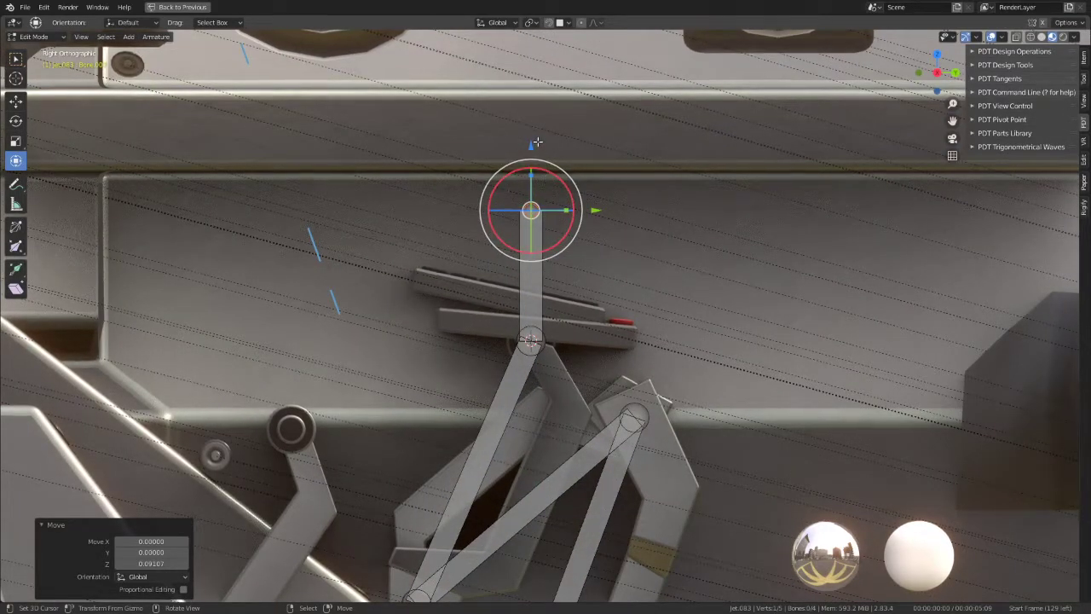
left_click_drag(531, 185, 530, 223)
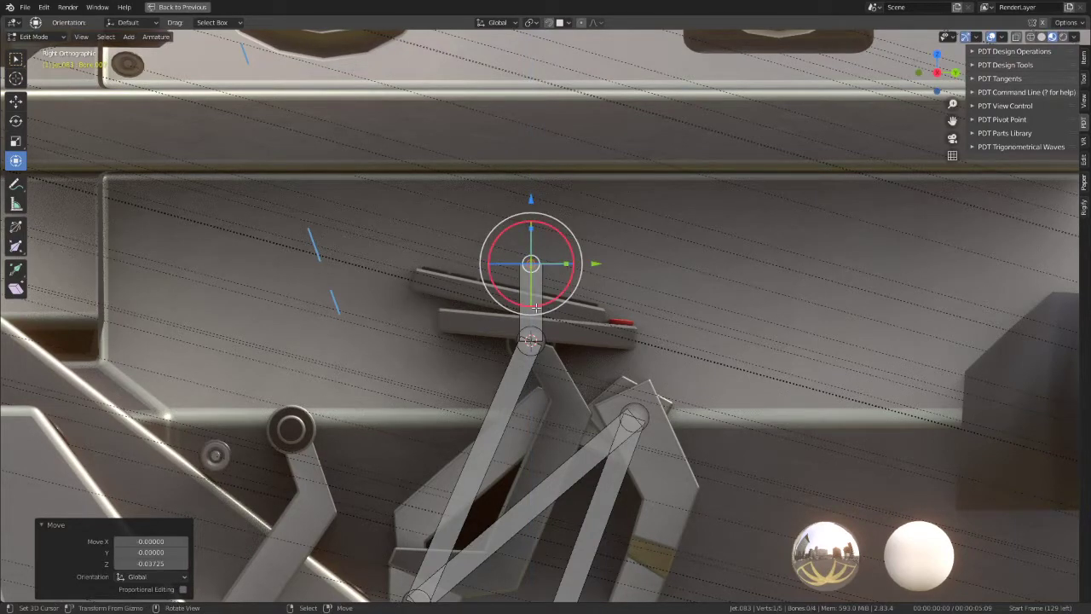
Step: Duplicate the upright bone and snap the tip and the copy onto the pivot joint via the 3D cursor
key("shift+d")
left_click(628, 246)
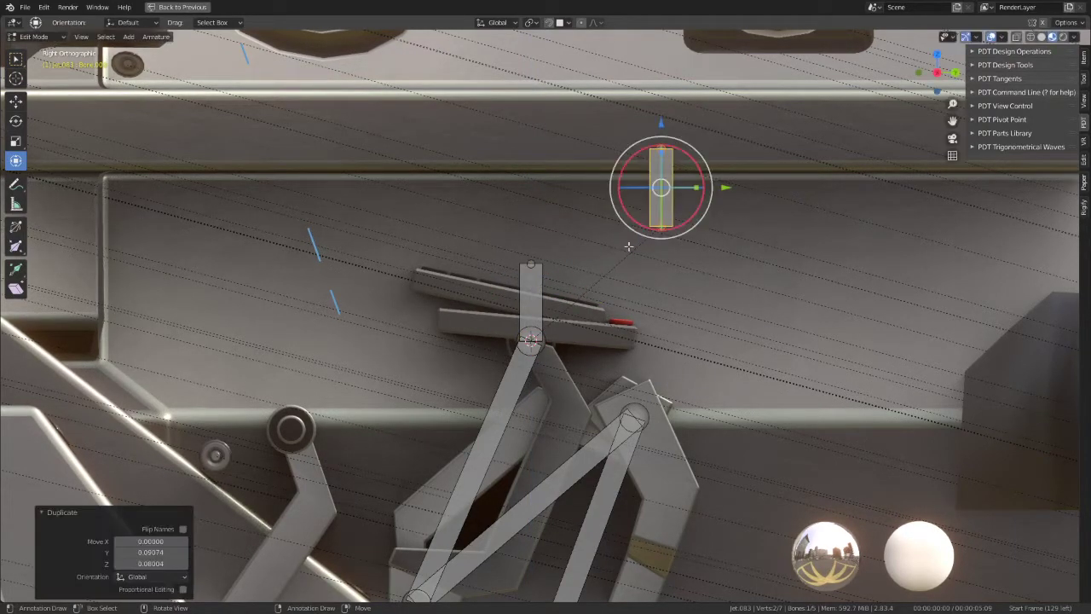
left_click(530, 264)
key("shift+s")
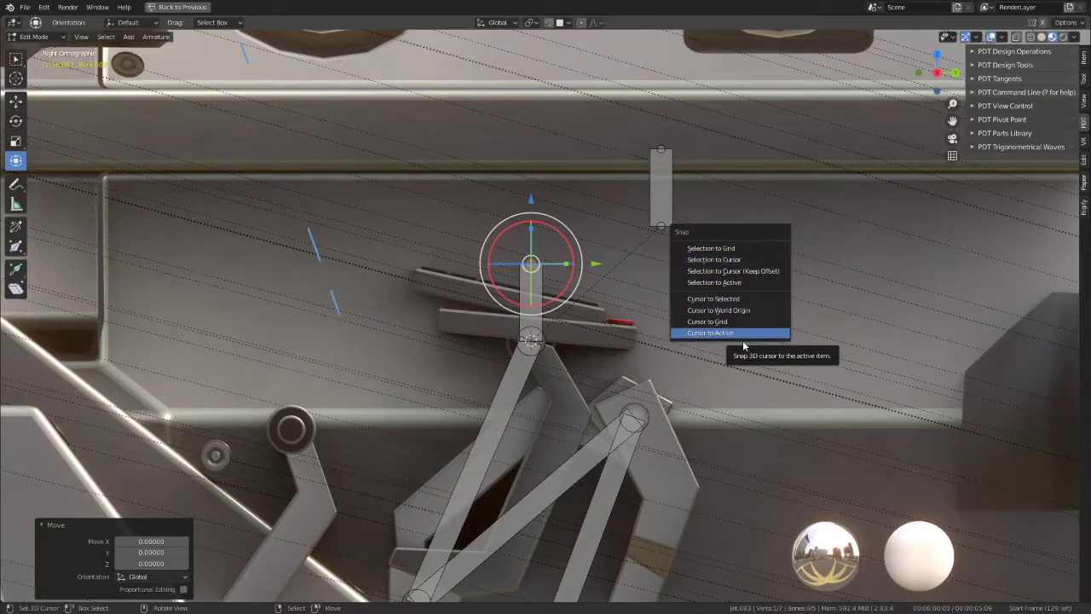
left_click(722, 260)
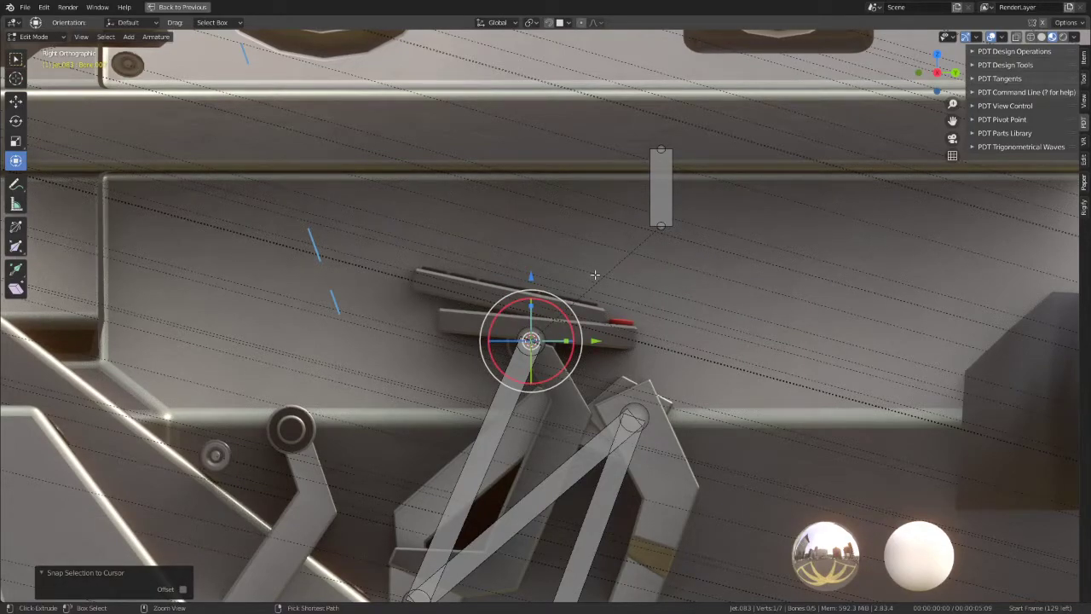
right_click(530, 263, "shift")
key("shift+s")
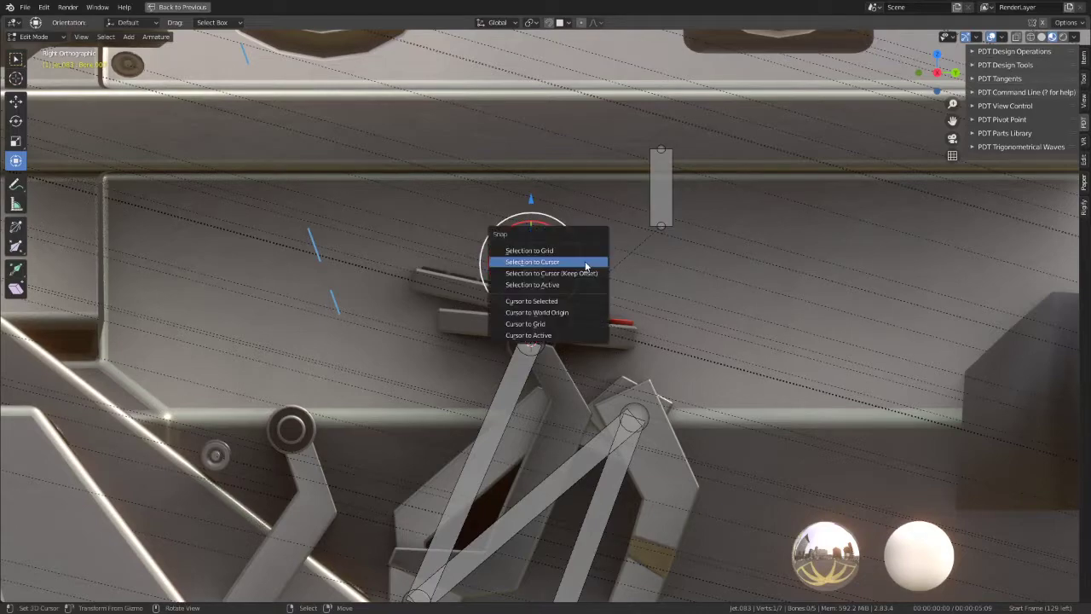
left_click(564, 301)
left_click(665, 212)
key("shift+s")
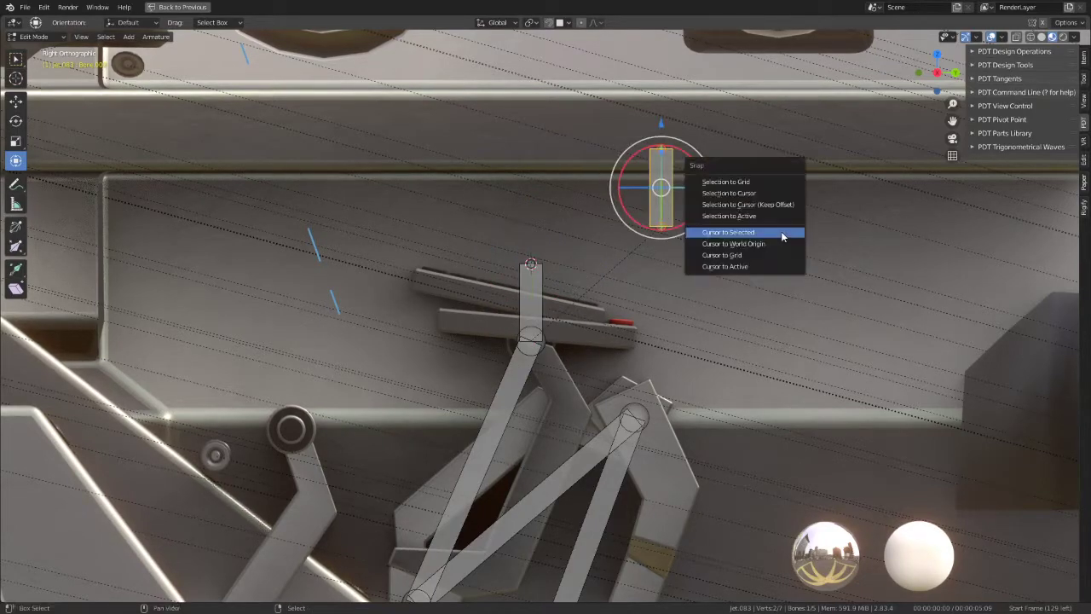
left_click(765, 191)
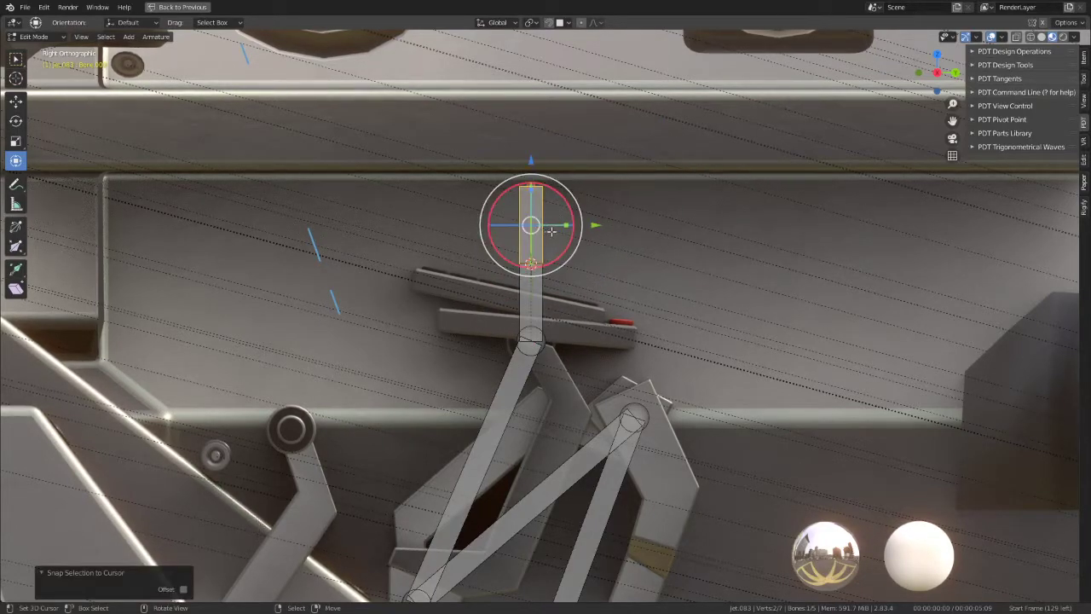
Step: Extrude a bone from the bottom joint along Y, then delete the misplaced Bone.009
scroll(573, 285, "down", 4)
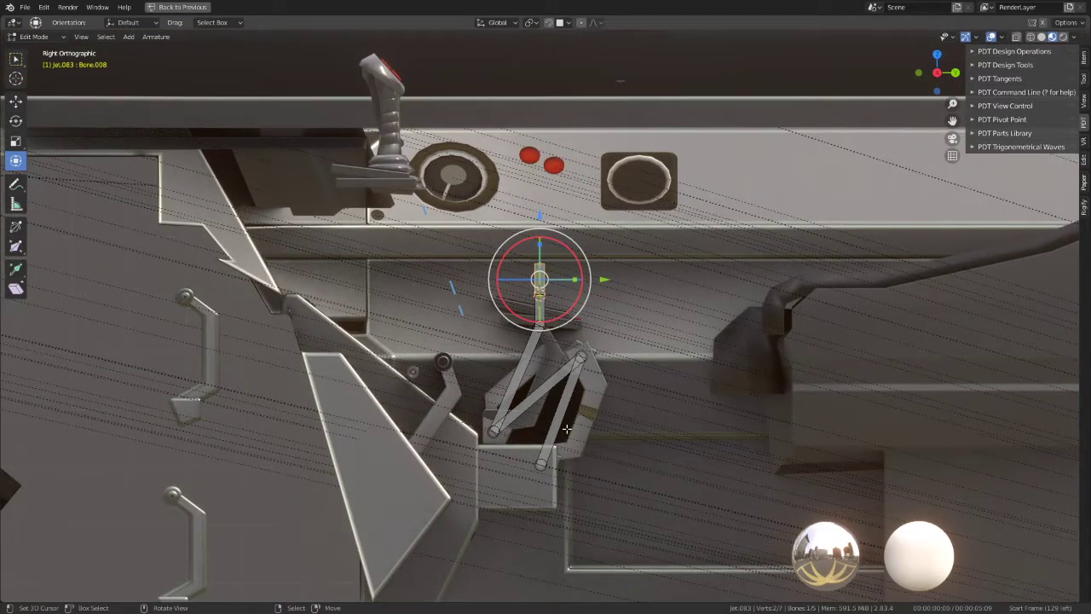
right_click(554, 460, "shift")
key("e")
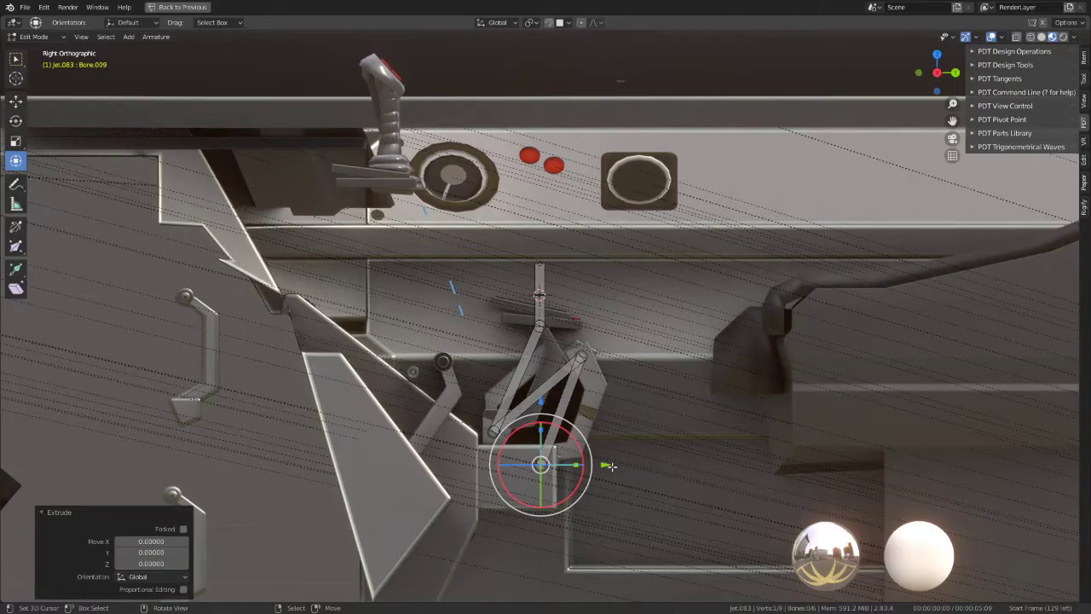
key("g")
key("y")
left_click(647, 462)
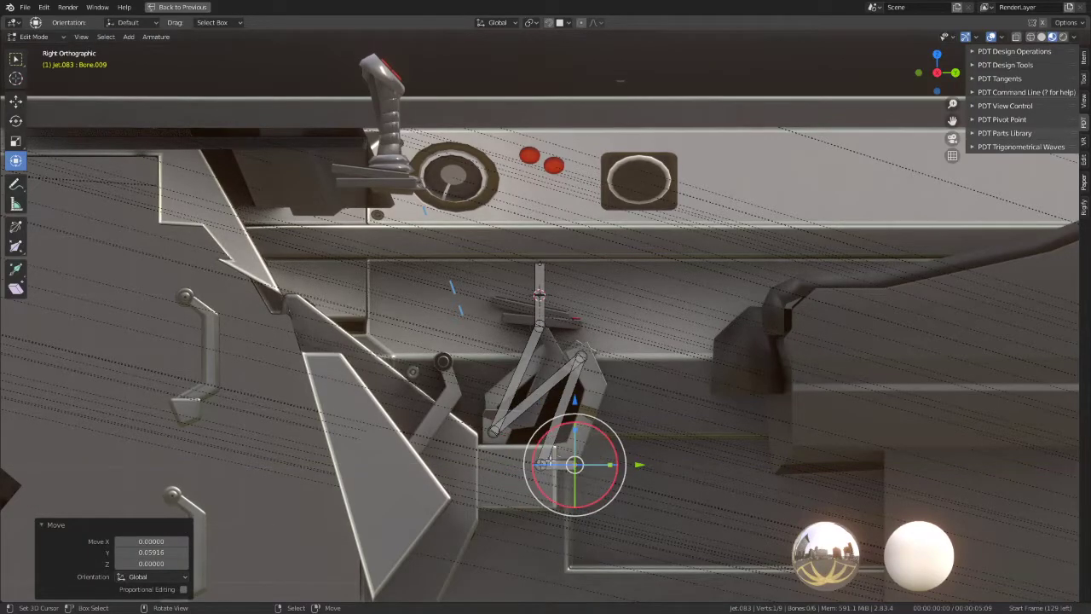
key("g")
key("Escape")
key("x")
left_click(650, 409)
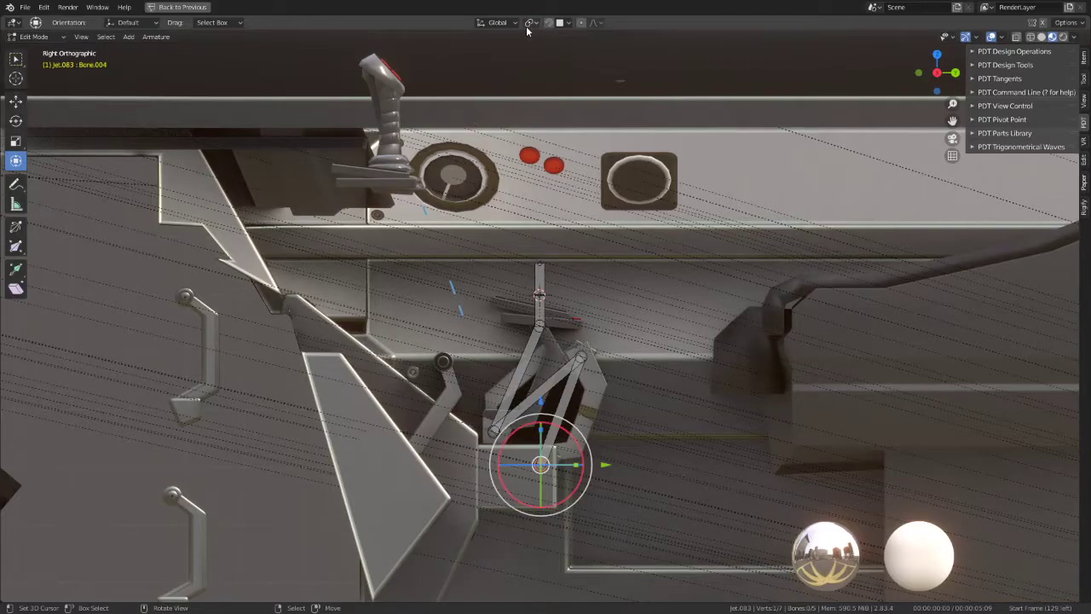
Step: Extrude a fresh horizontal Bone.009 from the bottom joint, 0.05719 along Y
key("e")
left_click(601, 441)
key("g")
key("y")
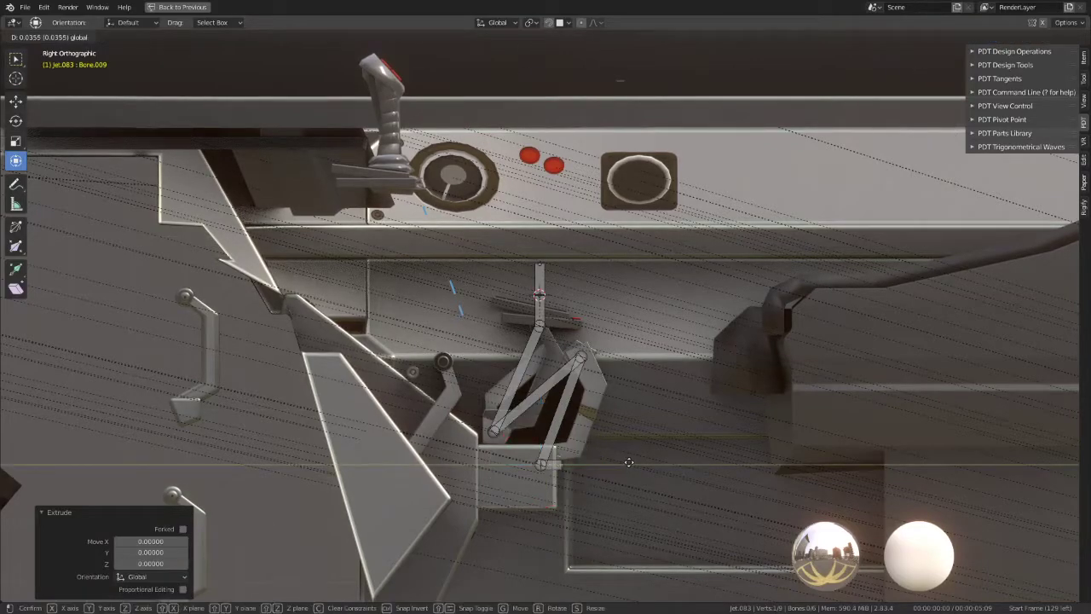
left_click(639, 461)
scroll(558, 452, "down", 1)
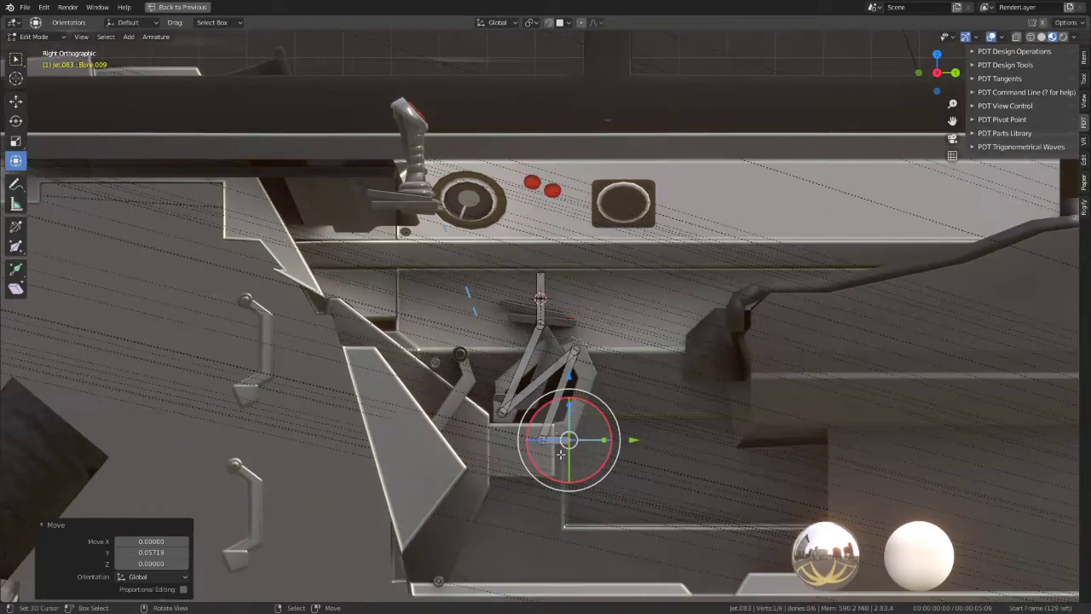
middle_click_drag(597, 384, 656, 382)
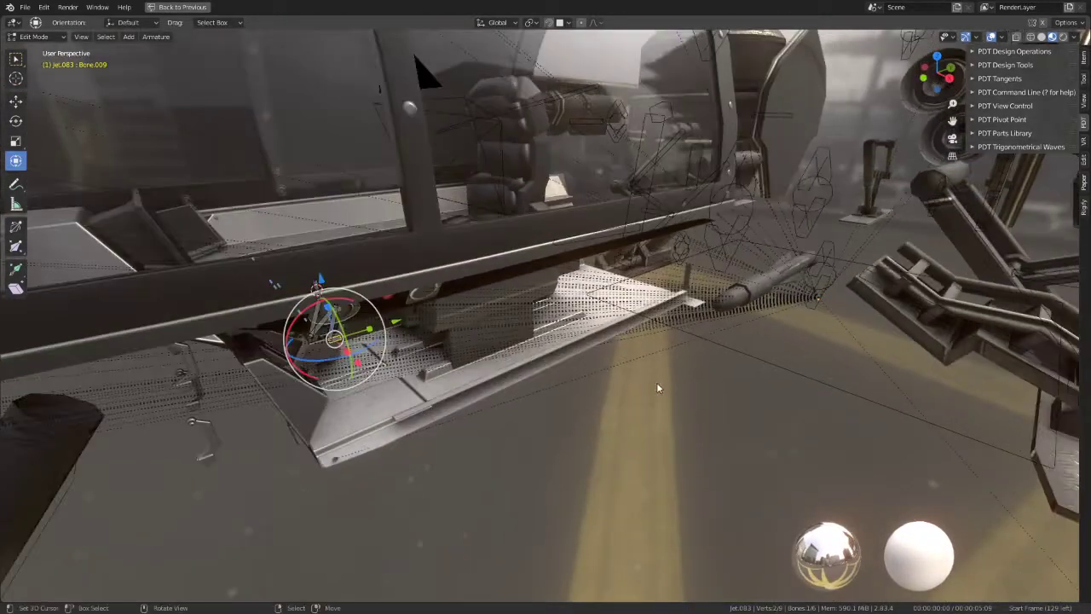
Step: Switch to posing the Jet rig and make a first bone-parent attempt for the panel
key("ctrl+Tab")
key("ctrl+Tab")
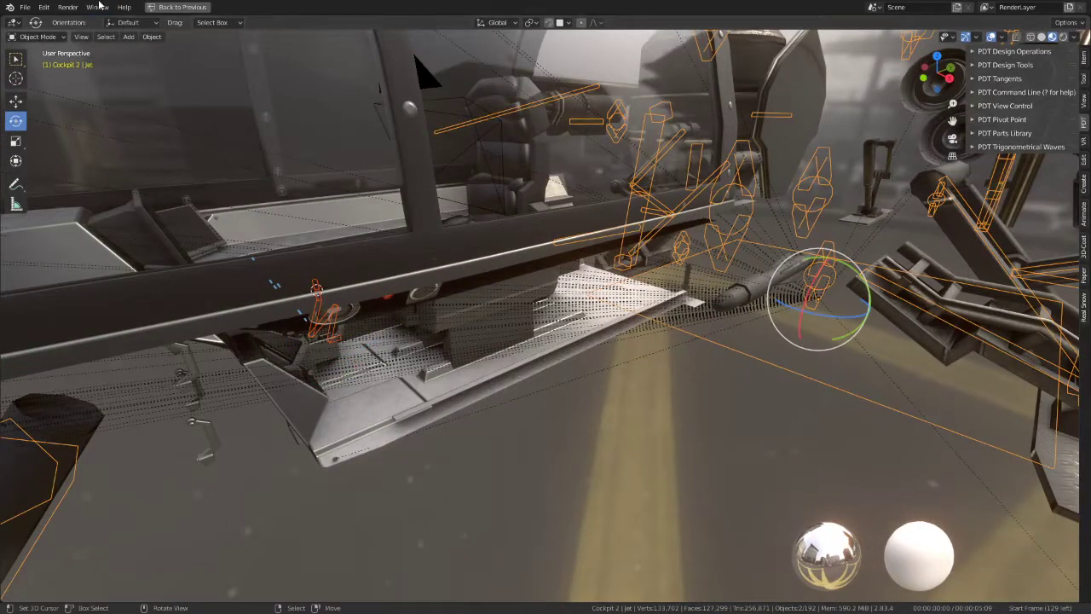
left_click(38, 36)
left_click(54, 77)
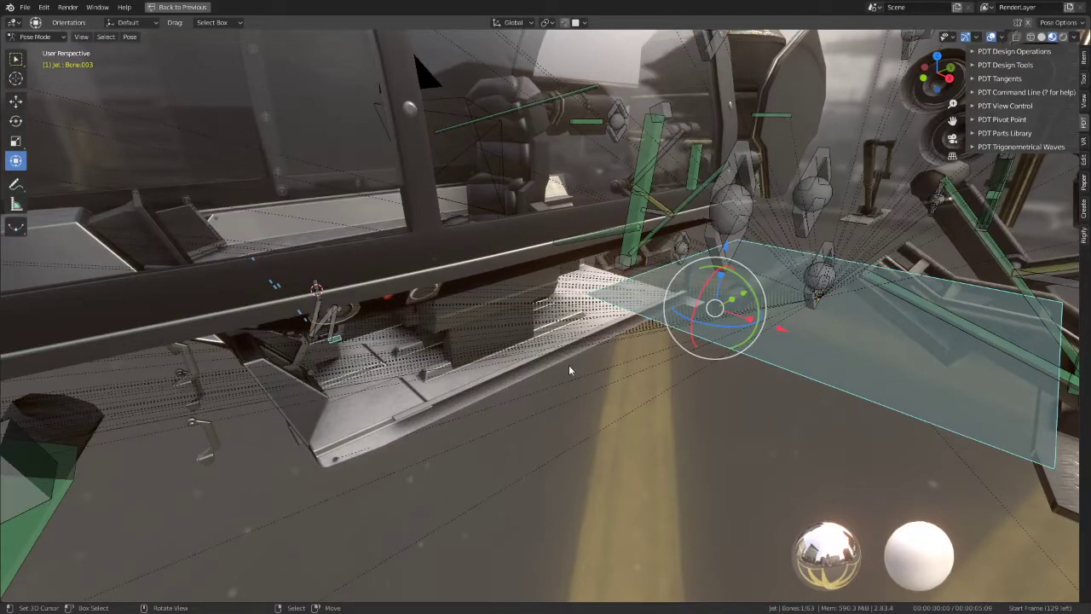
left_click(832, 370)
key("ctrl+p")
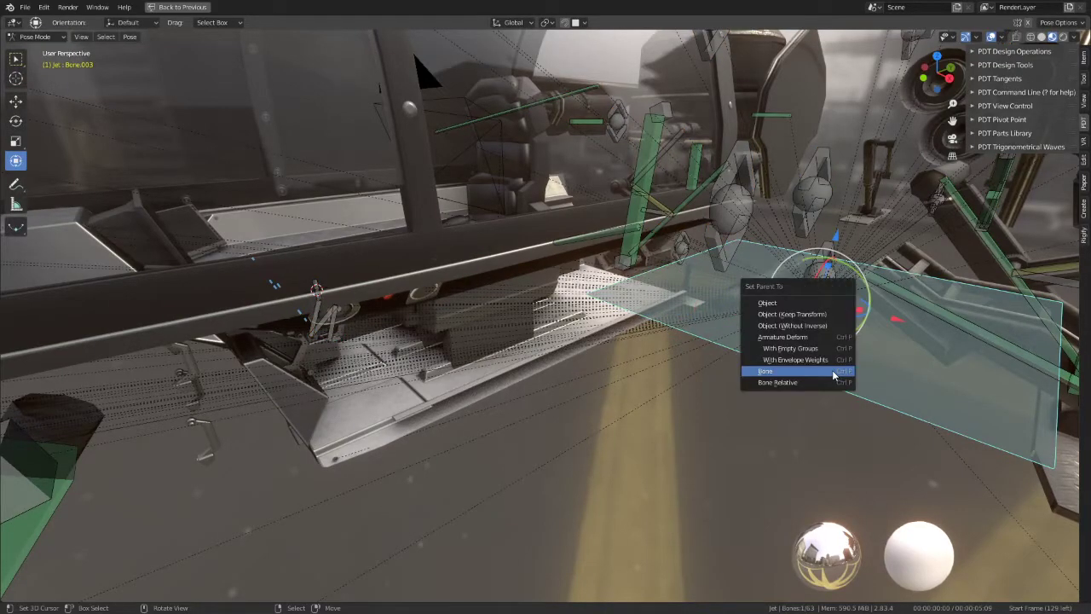
left_click(831, 370)
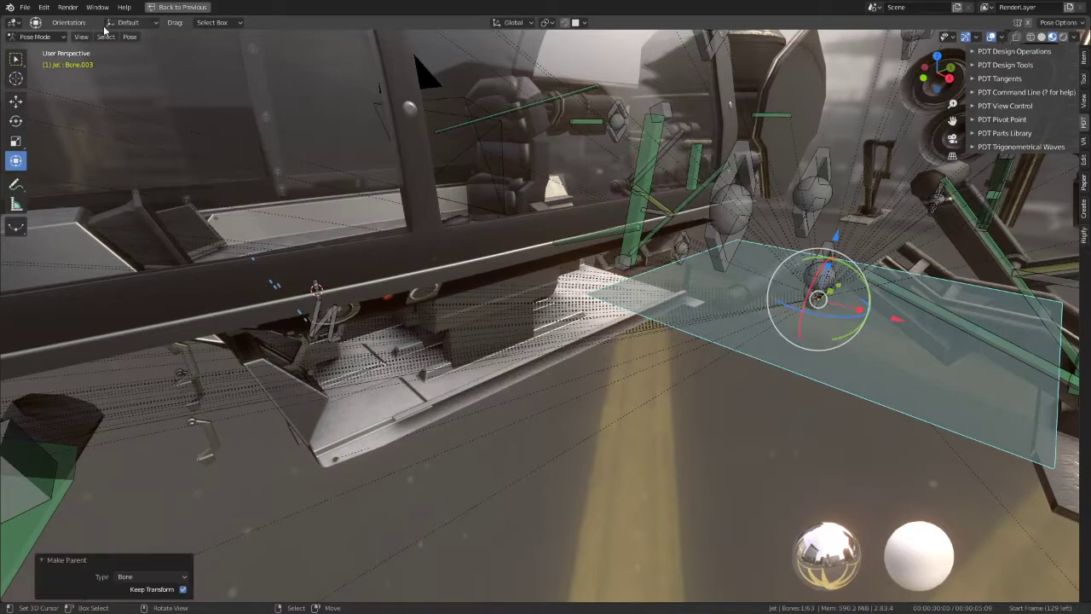
Step: Bone-parent the translucent panel to Bone.003, then return to Object Mode in right side view
left_click(341, 337)
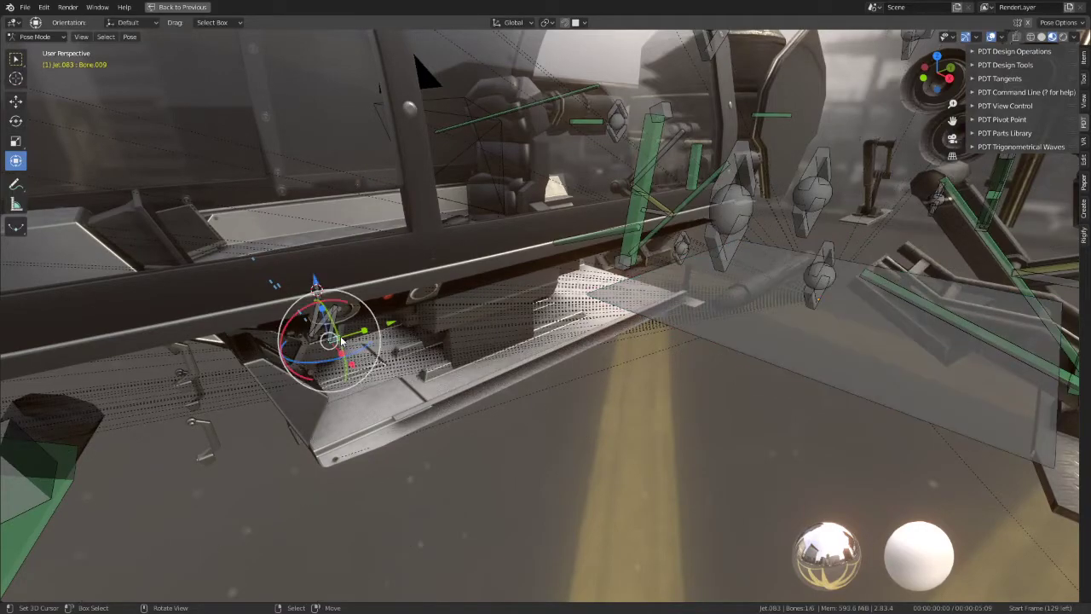
left_click(753, 351)
key("ctrl+p")
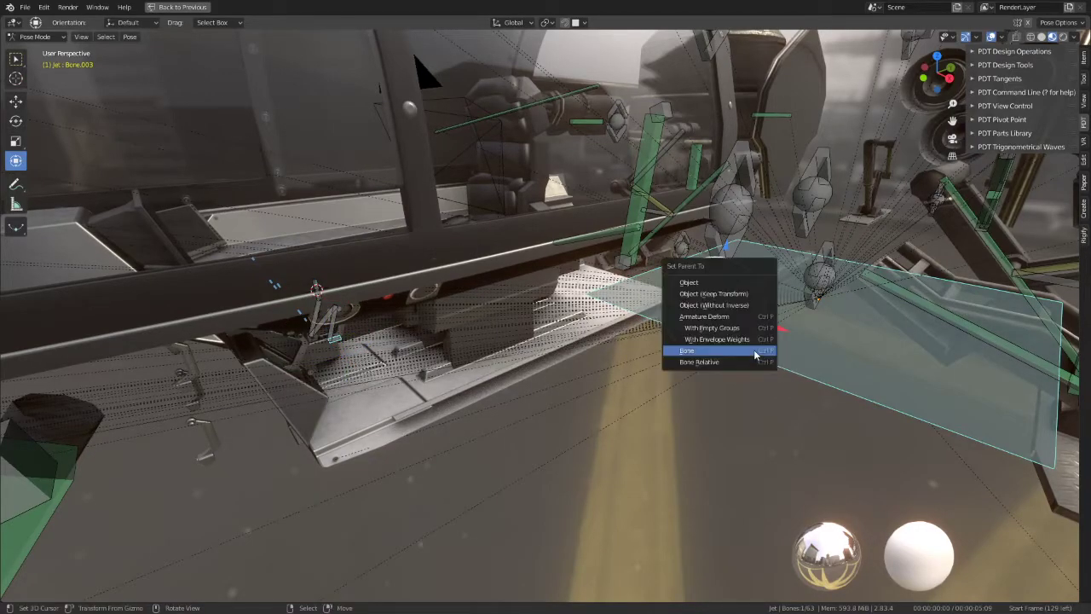
left_click(755, 351)
left_click(46, 38)
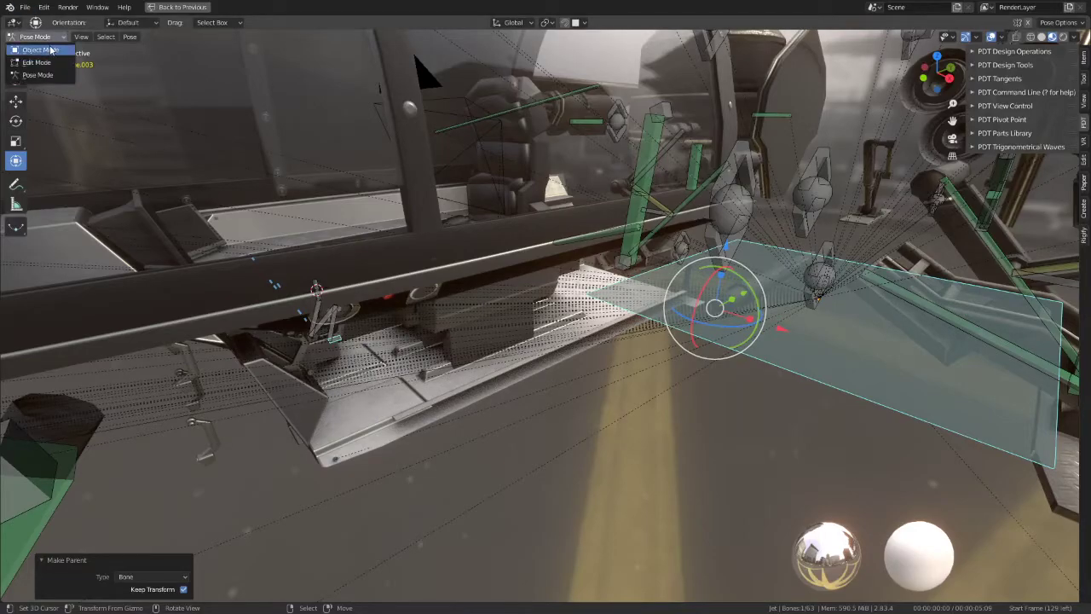
left_click(51, 49)
key("KP_3")
Step: Zoom in on the tray rig and test-move the small tray bone in Pose Mode
scroll(437, 199, "up", 5)
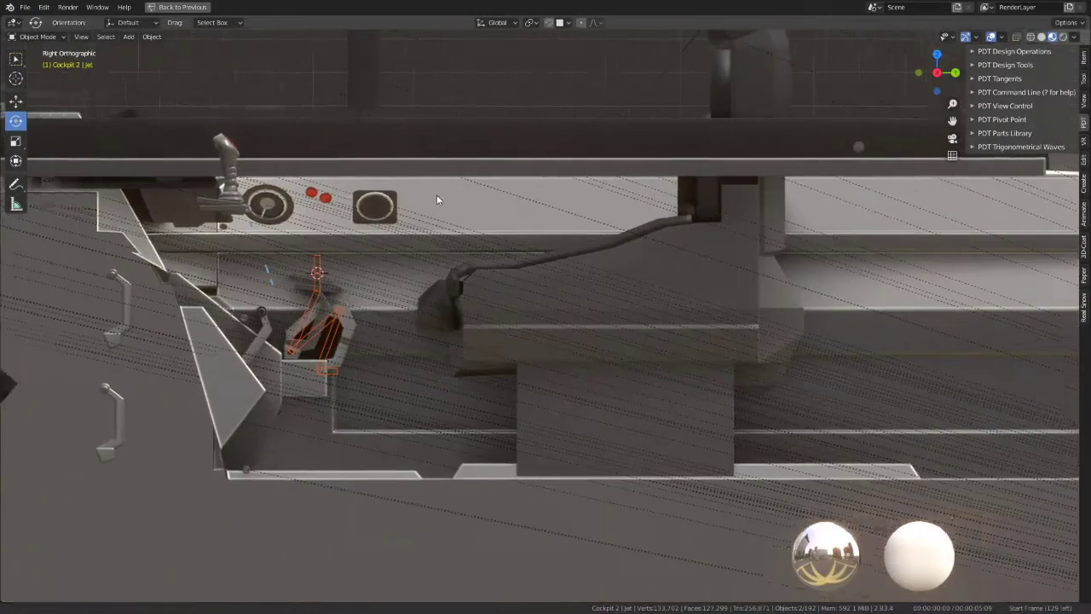
middle_click_drag(437, 199, 687, 224, "shift")
scroll(515, 222, "up", 4)
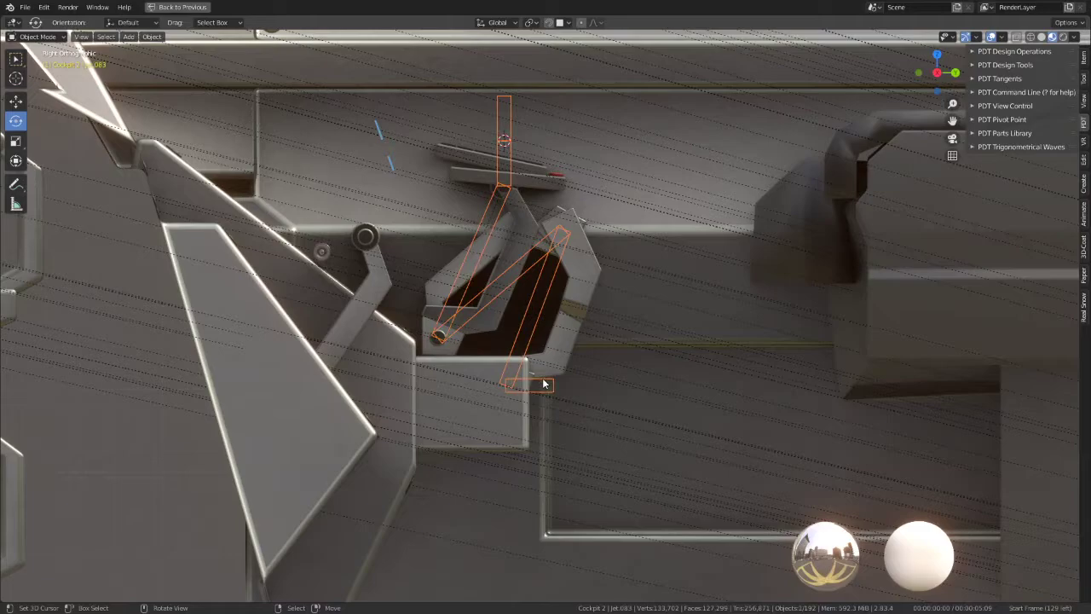
left_click(43, 37)
left_click(51, 75)
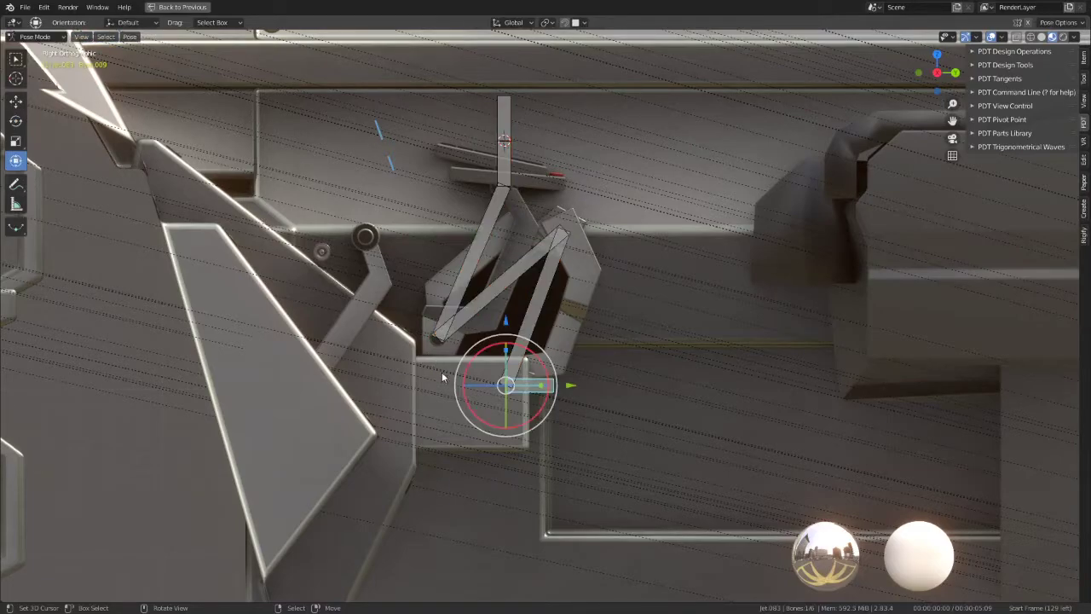
left_click(15, 160)
left_click_drag(511, 383, 603, 333)
key("Escape")
left_click_drag(506, 385, 569, 383)
key("Escape")
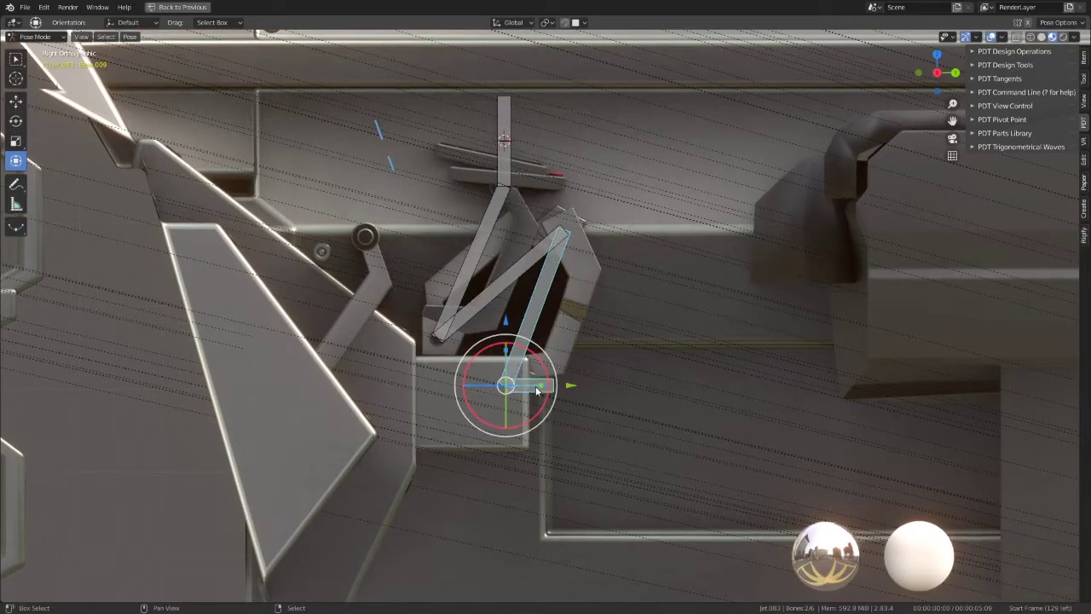
right_click(545, 390)
Step: In Edit Mode, parent the tray bone to the linkage bone with Keep Offset
key("Tab")
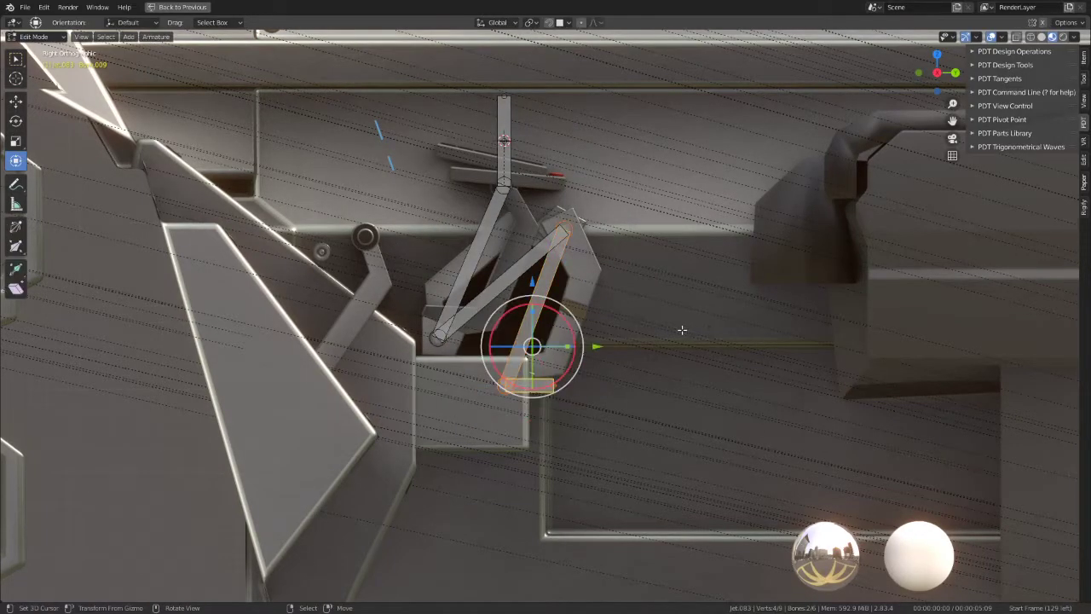
key("ctrl+p")
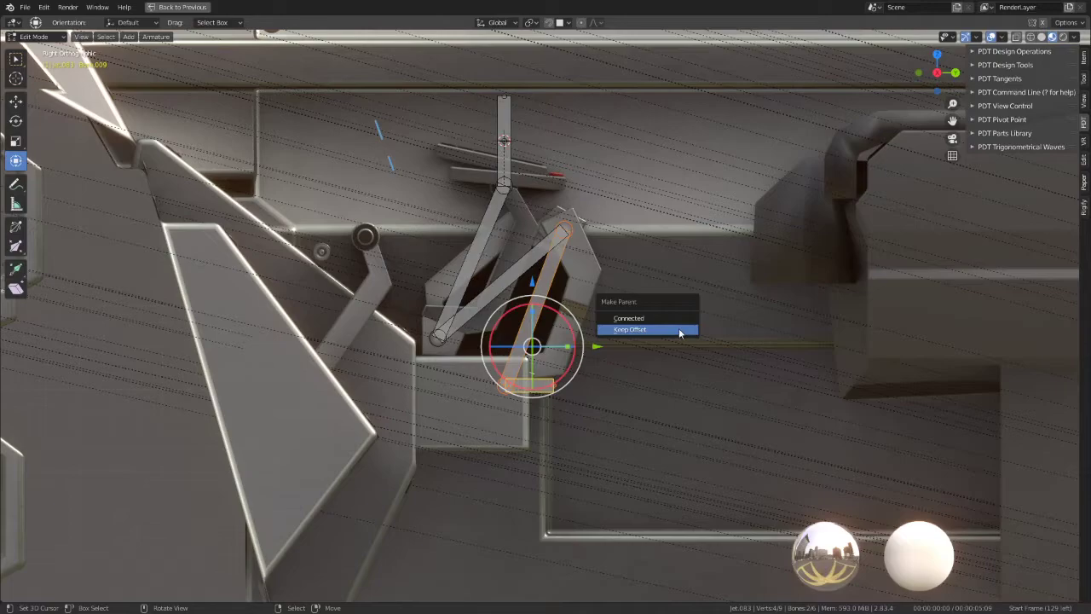
left_click(677, 318)
key("ctrl+z")
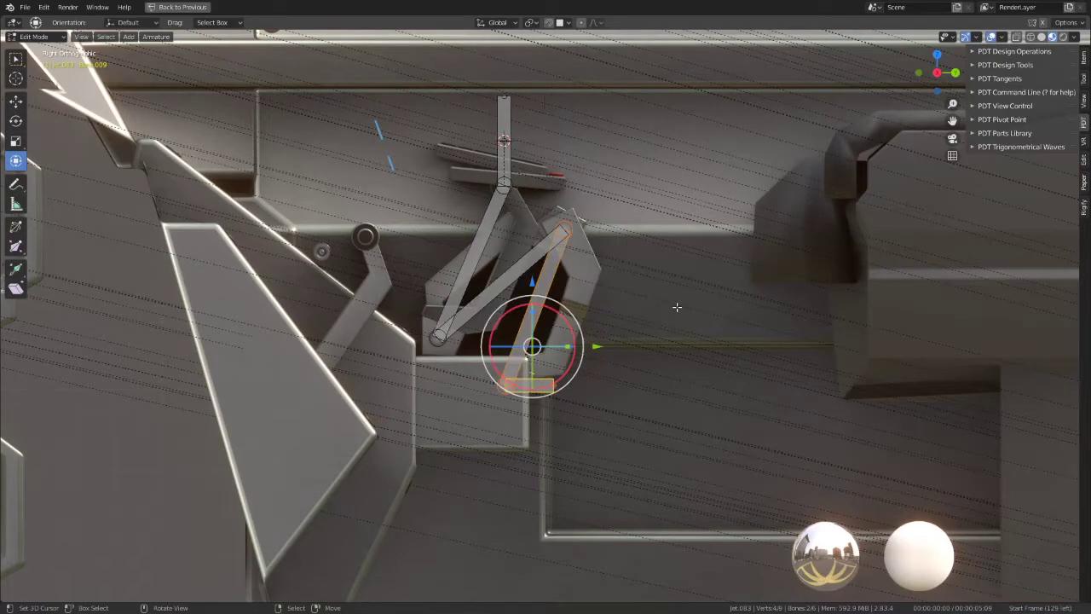
key("ctrl+p")
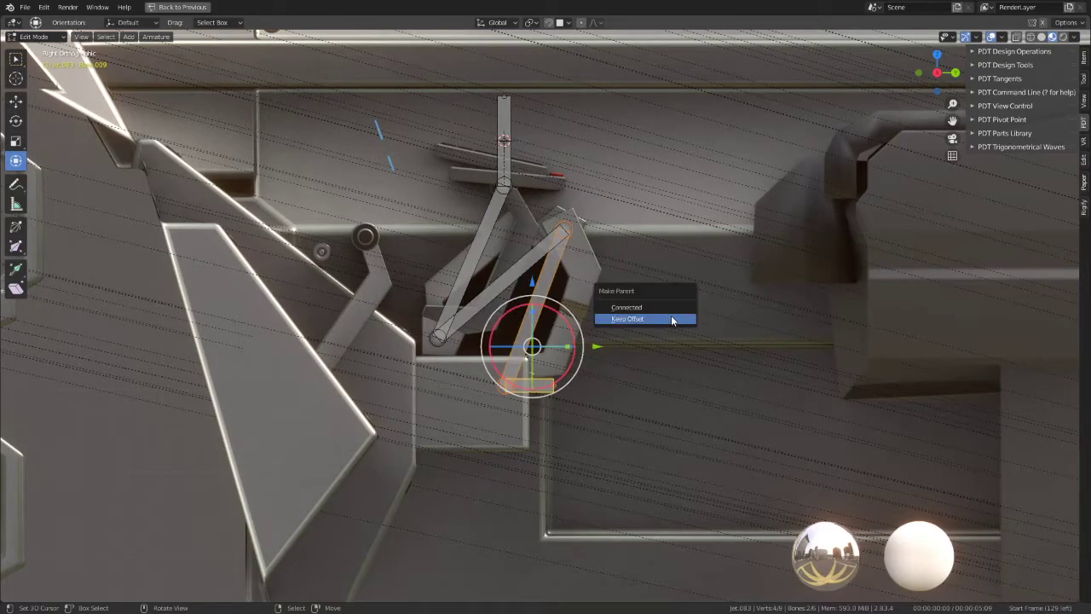
left_click(676, 318)
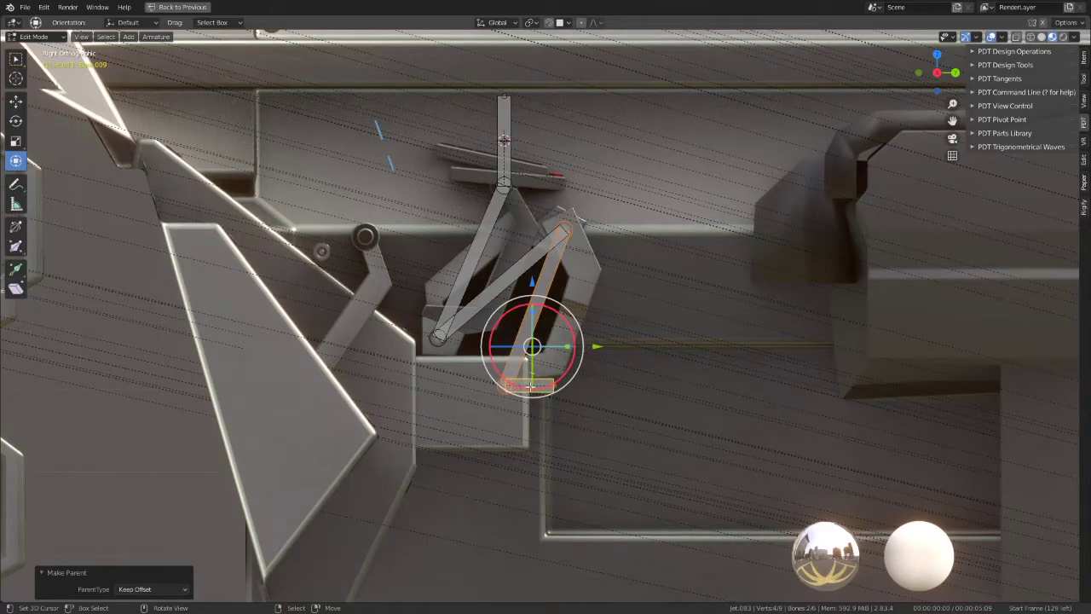
Step: Extrude a new bone from the tray bone, connect it to its parent, and return to Pose Mode
left_click(529, 385)
key("e")
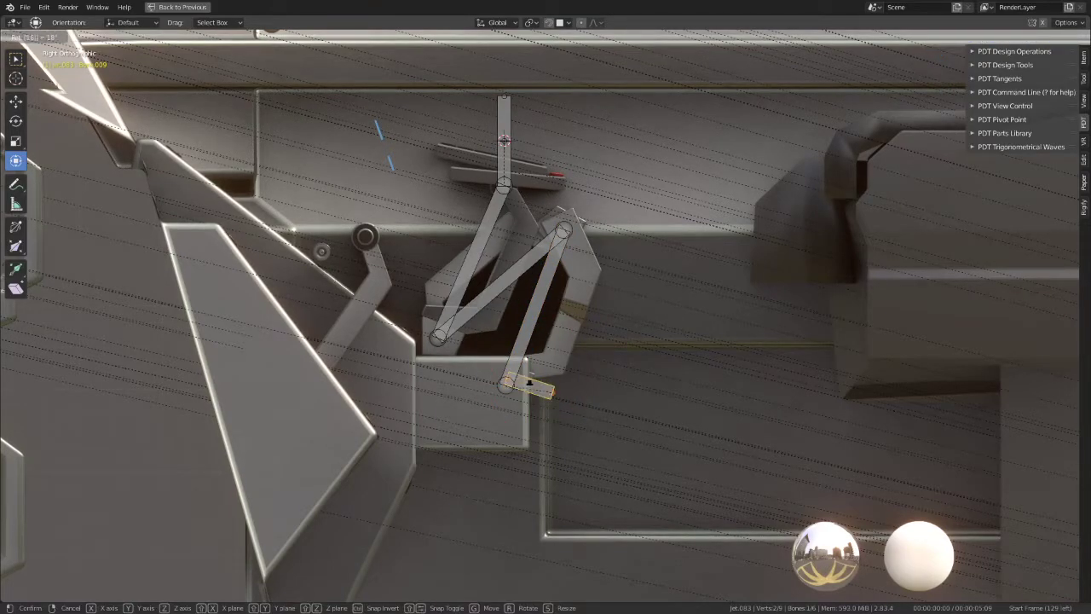
key("Return")
left_click(522, 387)
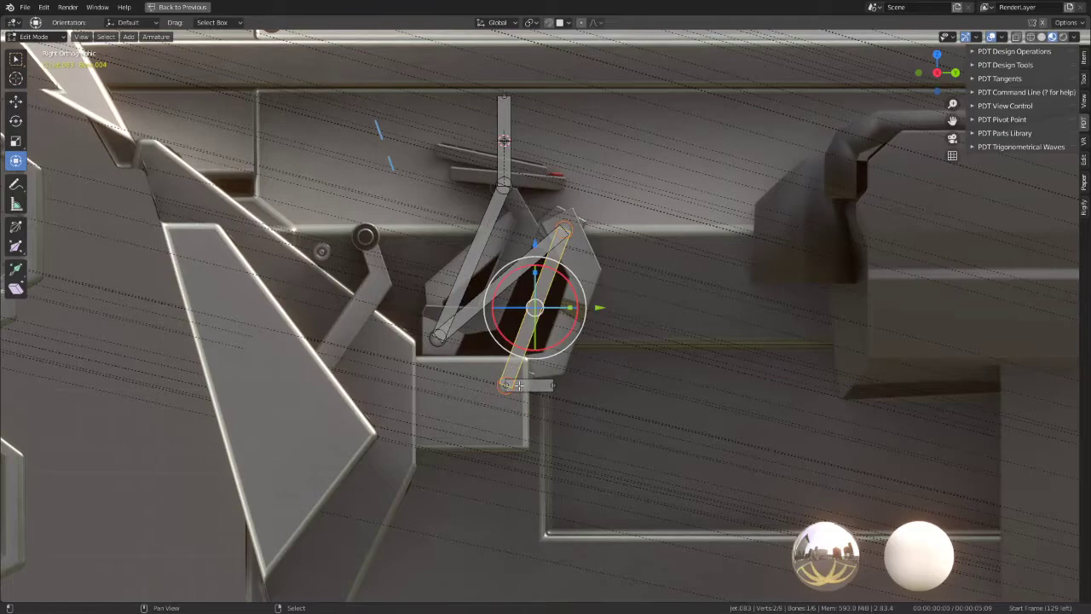
key("ctrl+p")
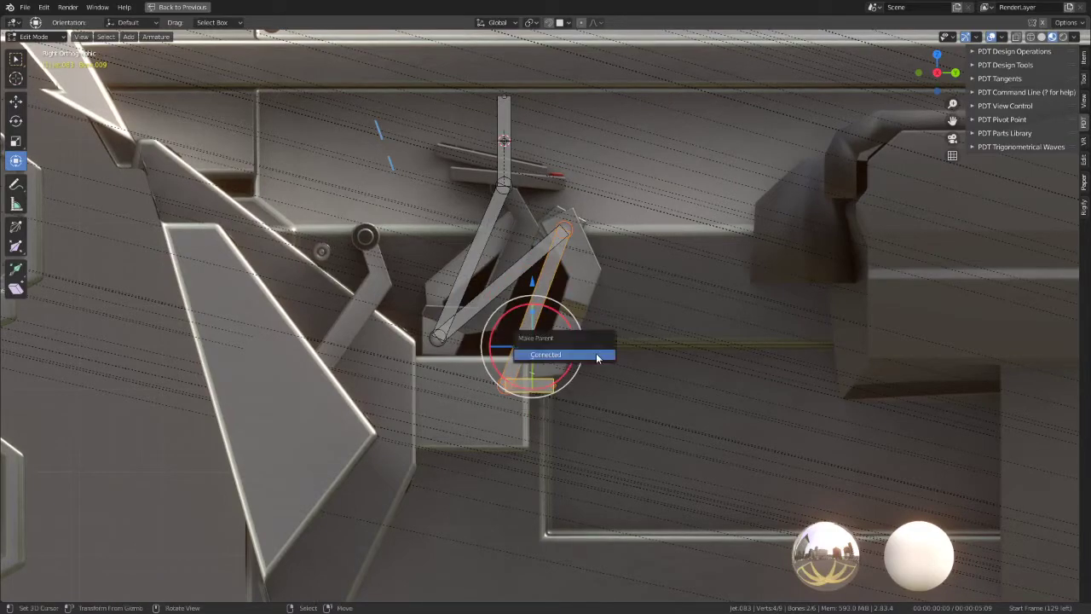
left_click(597, 358)
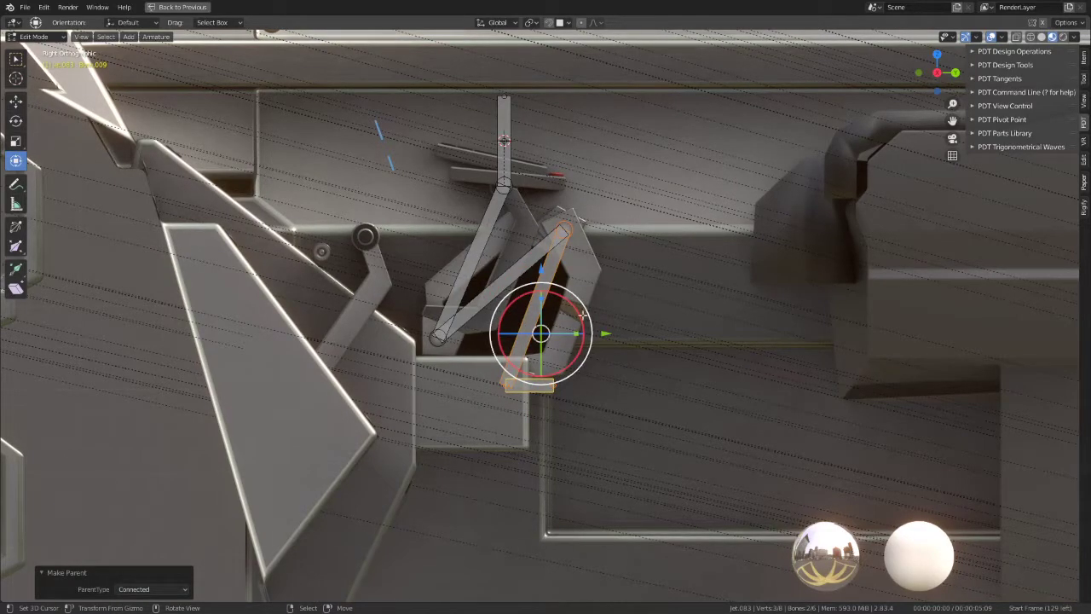
left_click(515, 133)
key("ctrl+Tab")
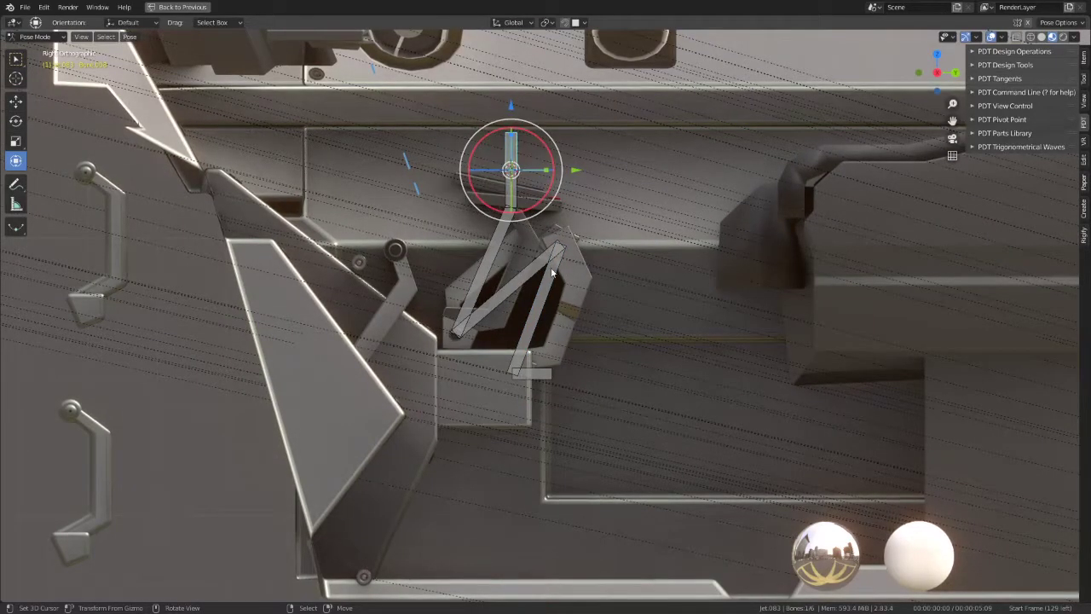
Step: In Pose Mode, bone-parent the lower tray bone to the top control bone
left_click(547, 371, "shift")
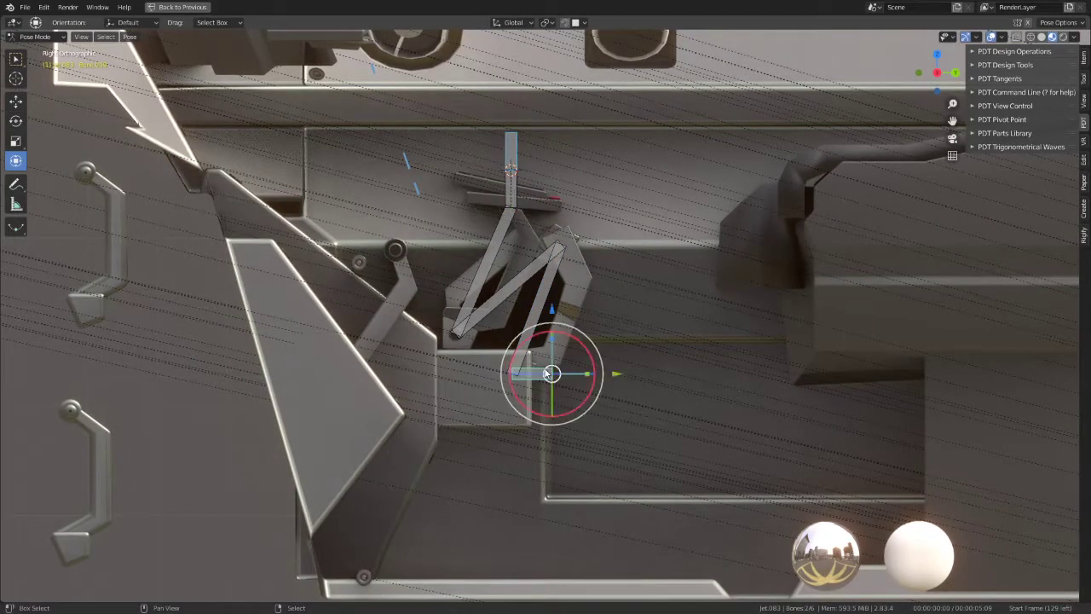
key("ctrl+p")
left_click(634, 311)
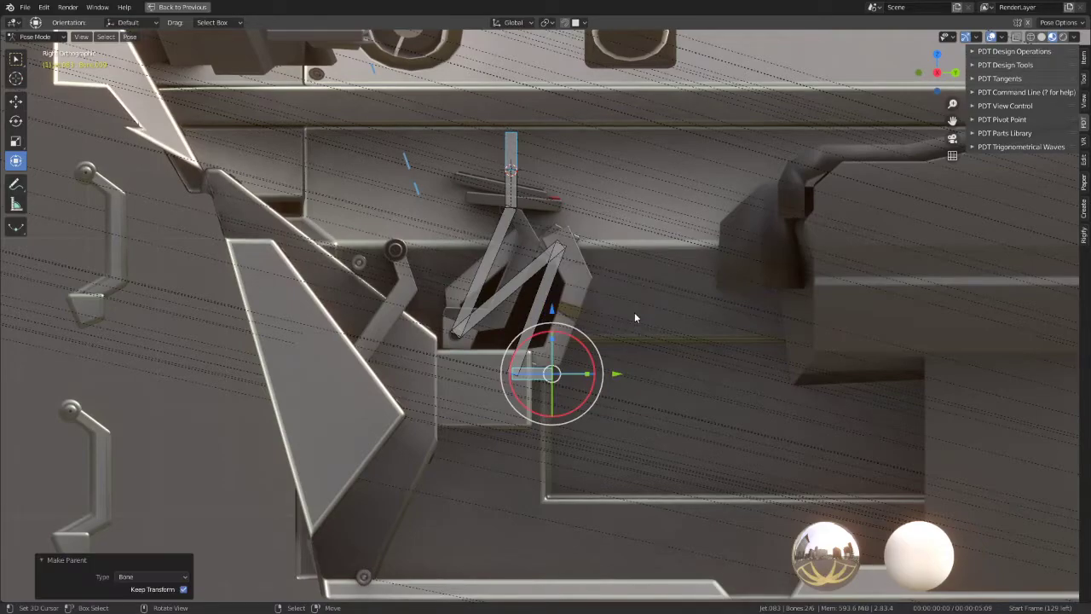
left_click(514, 157)
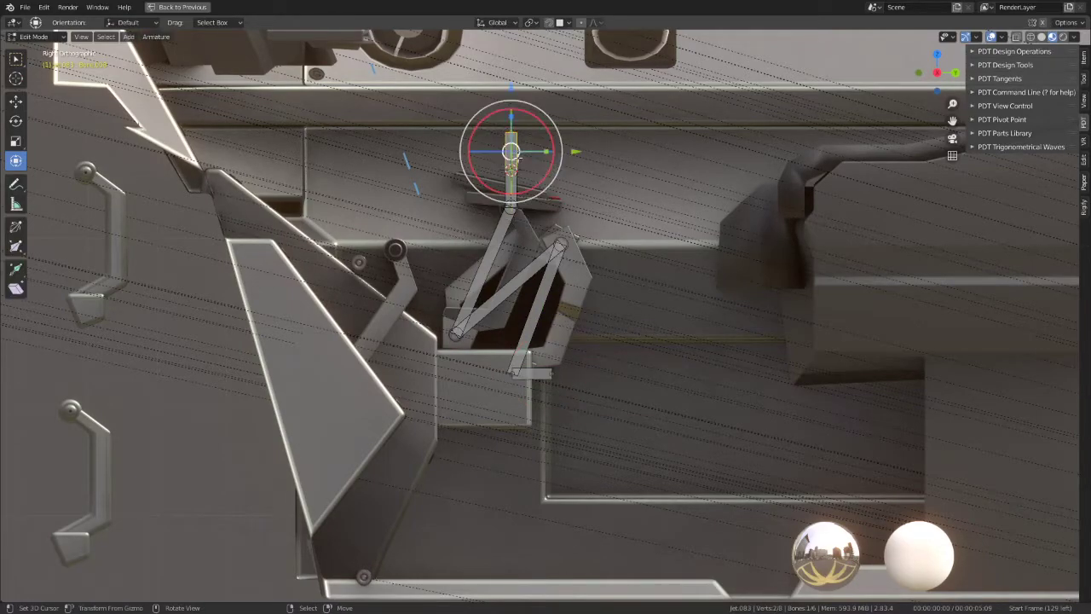
key("g")
Step: Parent the tray bone to the upper bone with Keep Offset, then test-move it in Pose Mode
left_click(624, 233)
left_click(532, 382, "shift")
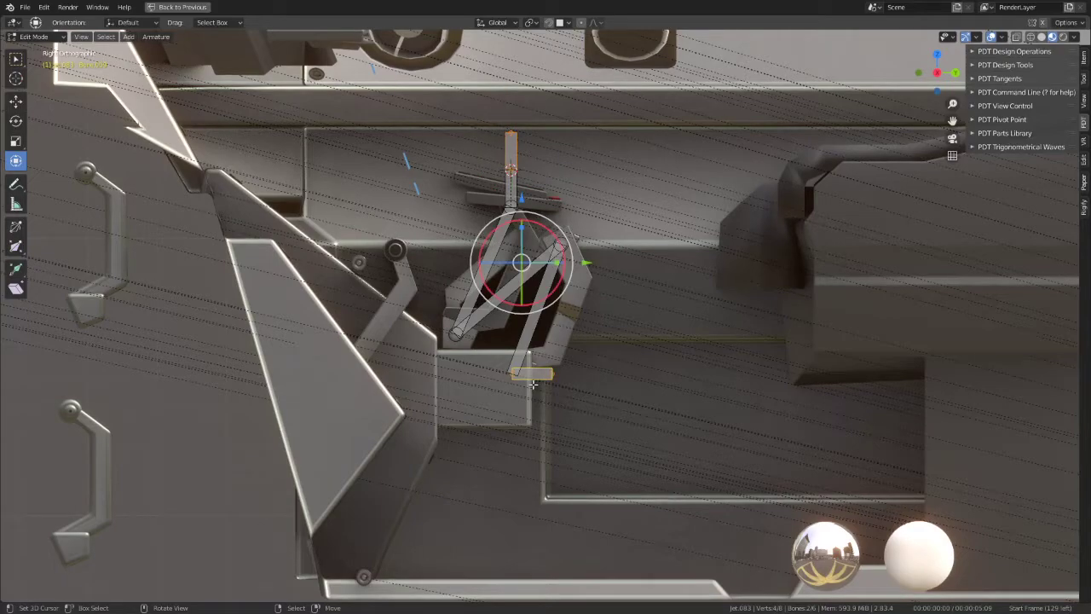
key("ctrl+p")
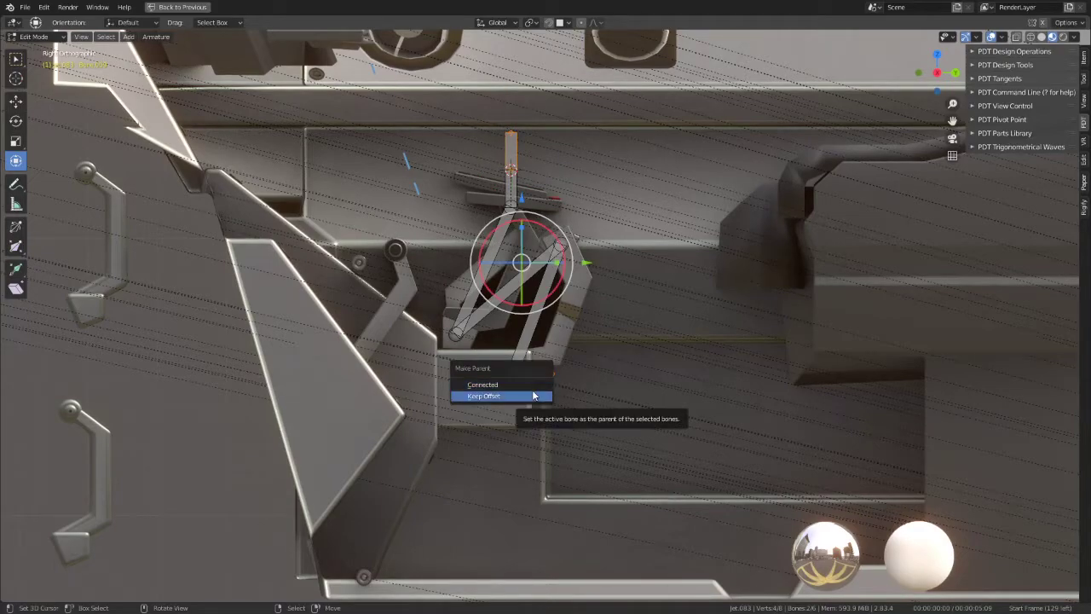
left_click(533, 395)
left_click(552, 372)
key("ctrl+Tab")
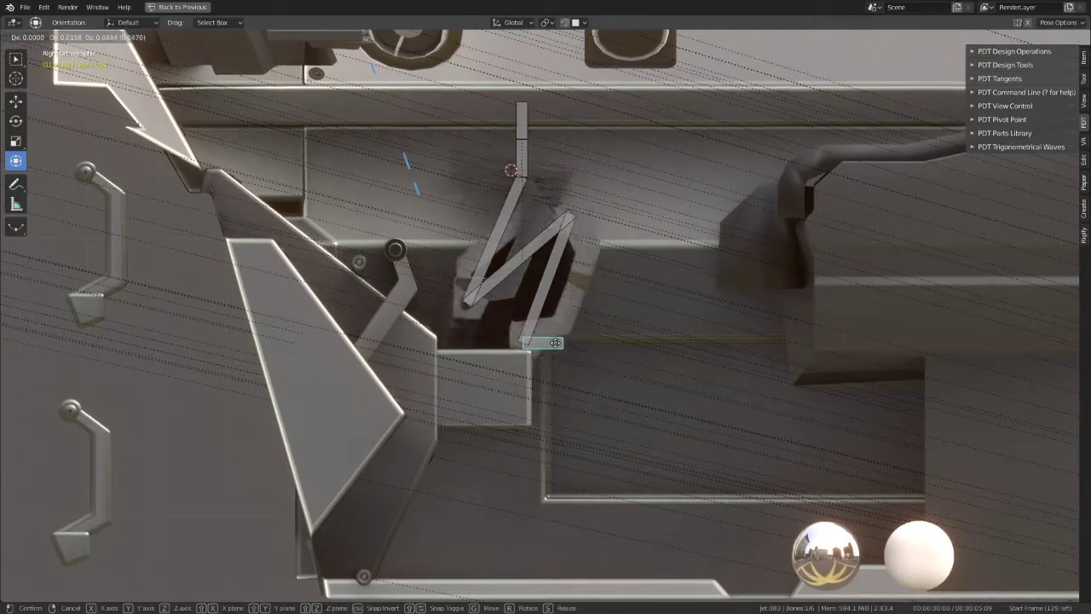
key("g")
left_click(628, 304)
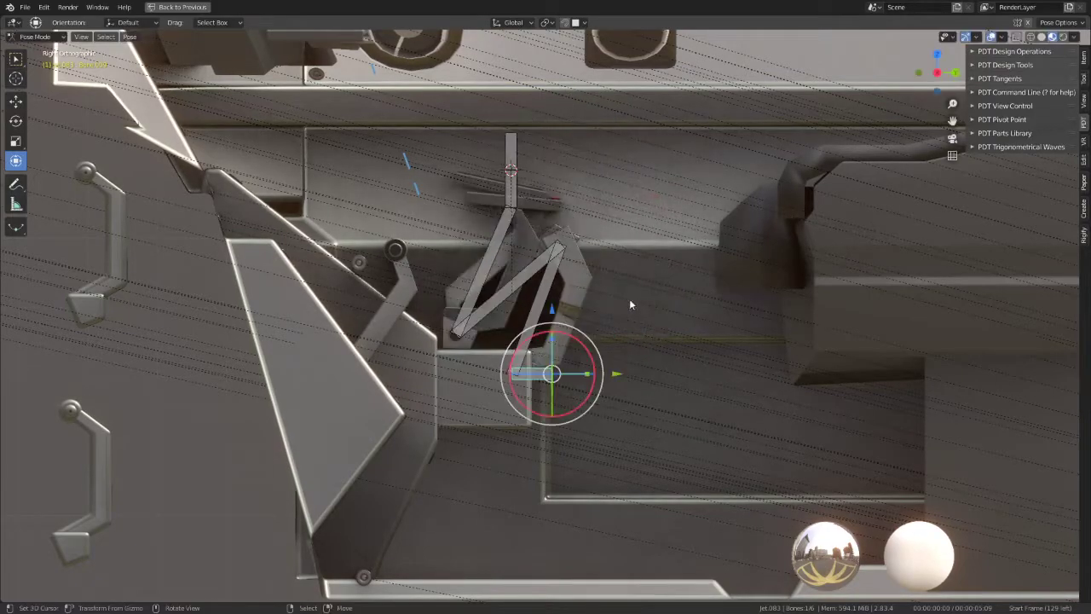
Step: Isolate the upper vertical bone, test-rotate the linkage, and cancel the rotation
left_click(510, 183)
left_click(541, 123)
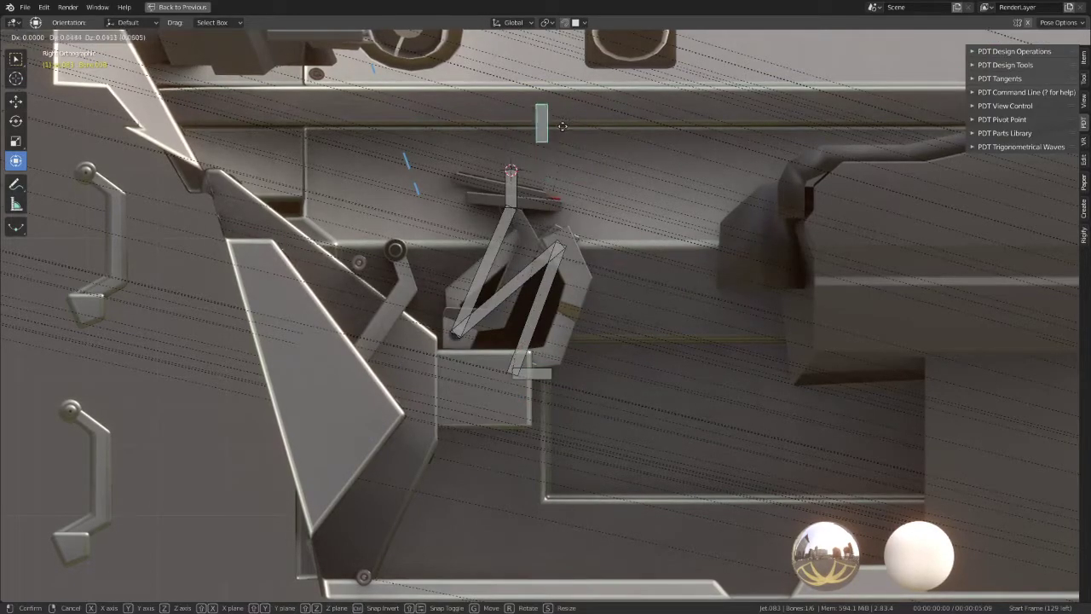
left_click(515, 196)
left_click(515, 196, "shift")
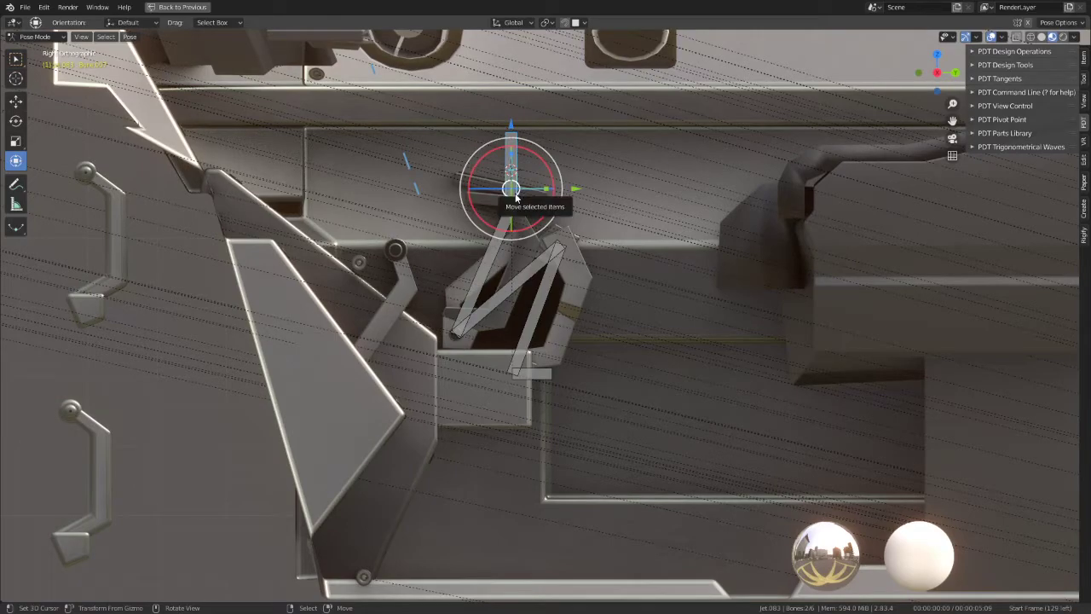
key("ctrl+l")
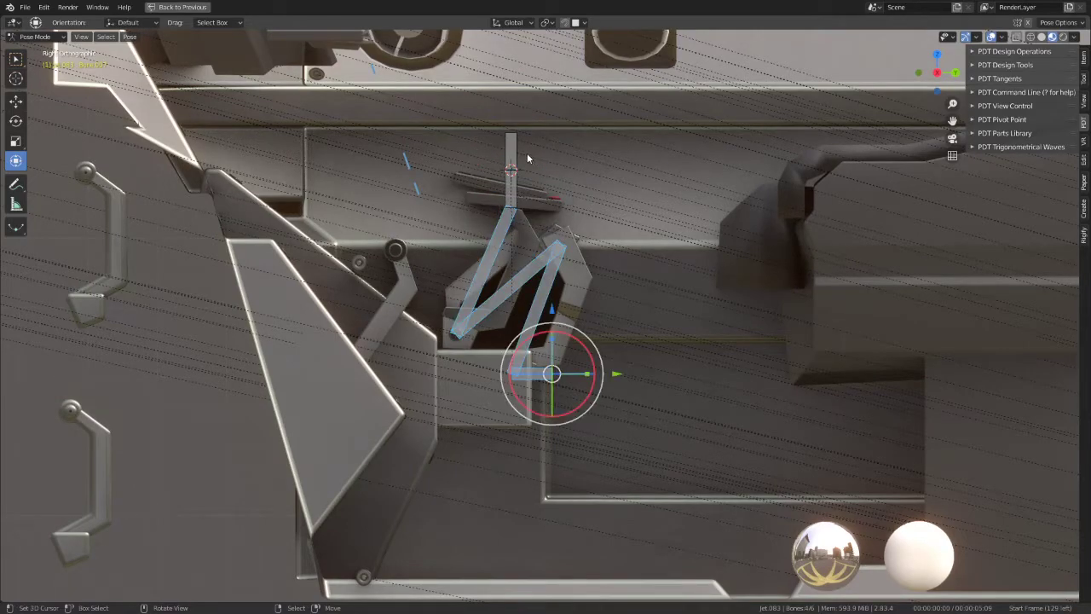
left_click(511, 162)
left_click(517, 196, "shift")
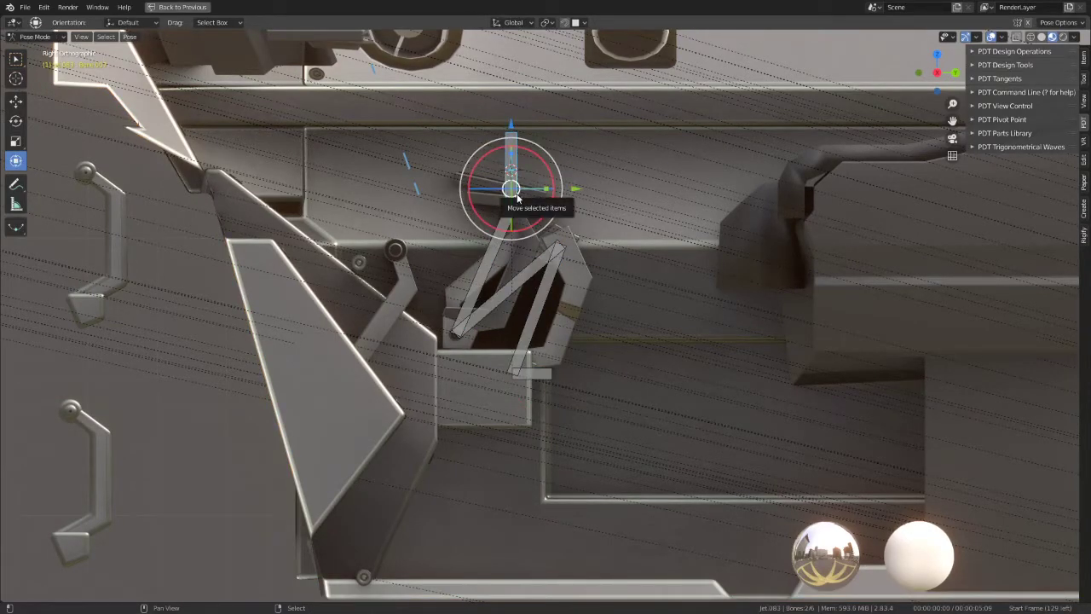
left_click(516, 198, "alt")
left_click(495, 194)
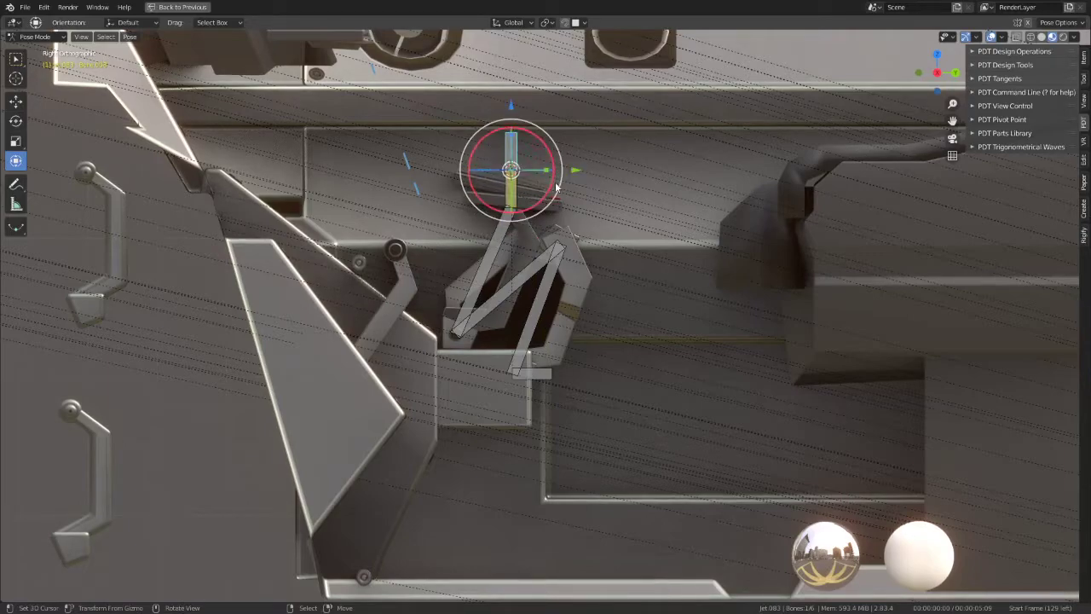
mouse_move(556, 186)
left_mouse_down()
mouse_move(553, 146)
mouse_move(574, 119)
left_mouse_up()
key("Escape")
key("ctrl+Tab")
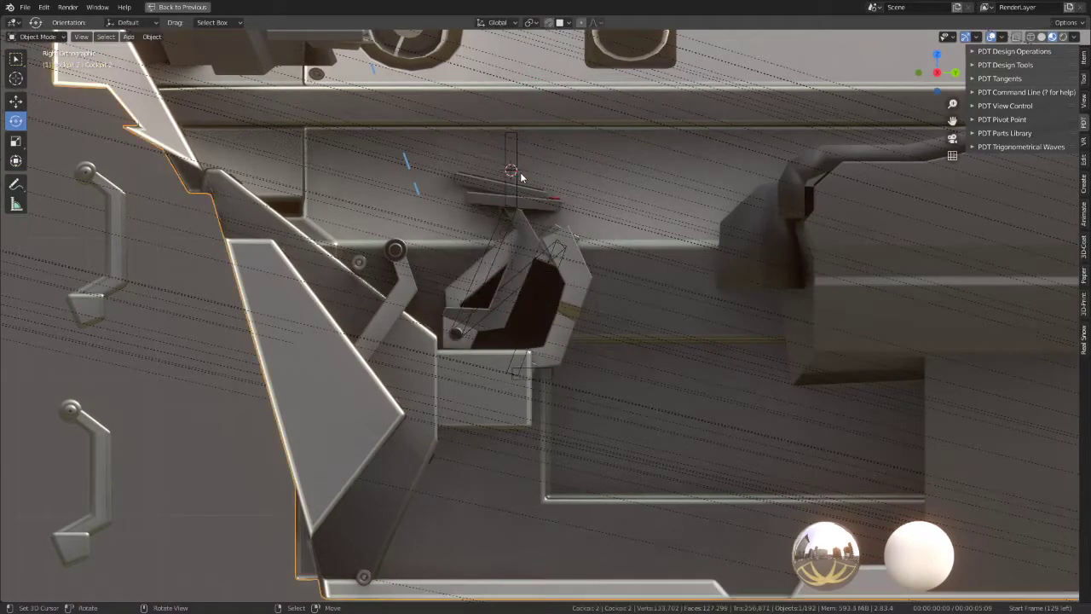
key("ctrl+Tab")
Step: Lengthen Bone.007's IK chain and move the target Bone.008 up and to the right
key("ctrl+space")
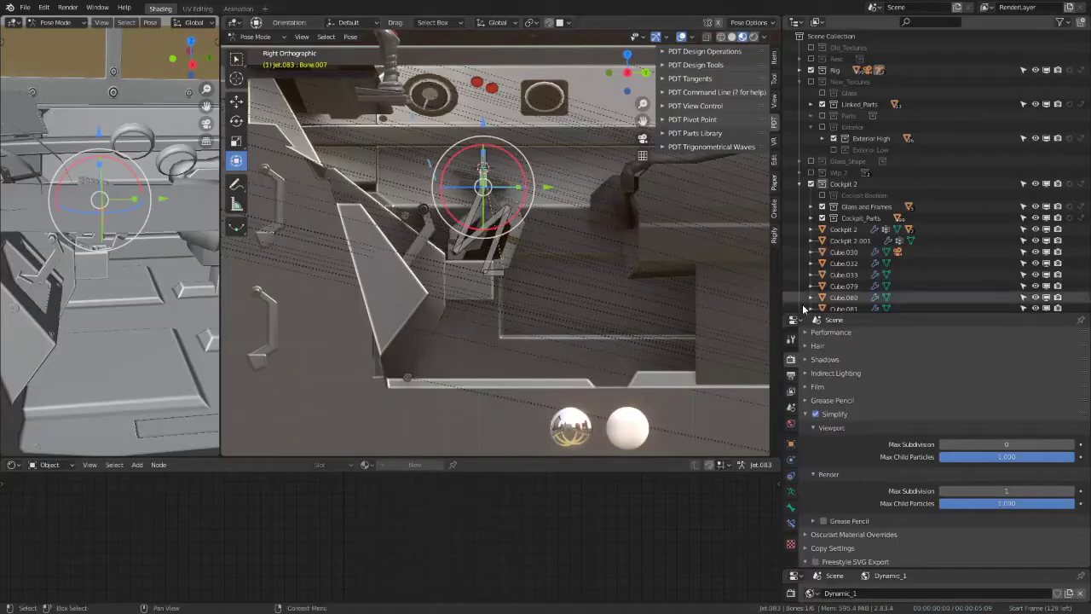
left_click(791, 492)
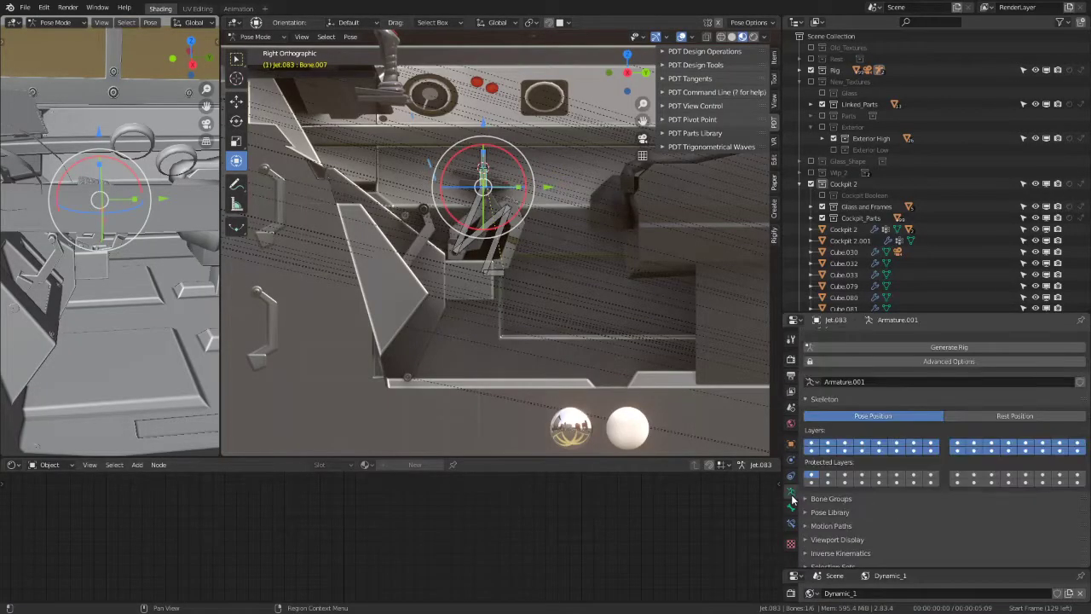
left_click(791, 508)
left_click(792, 524)
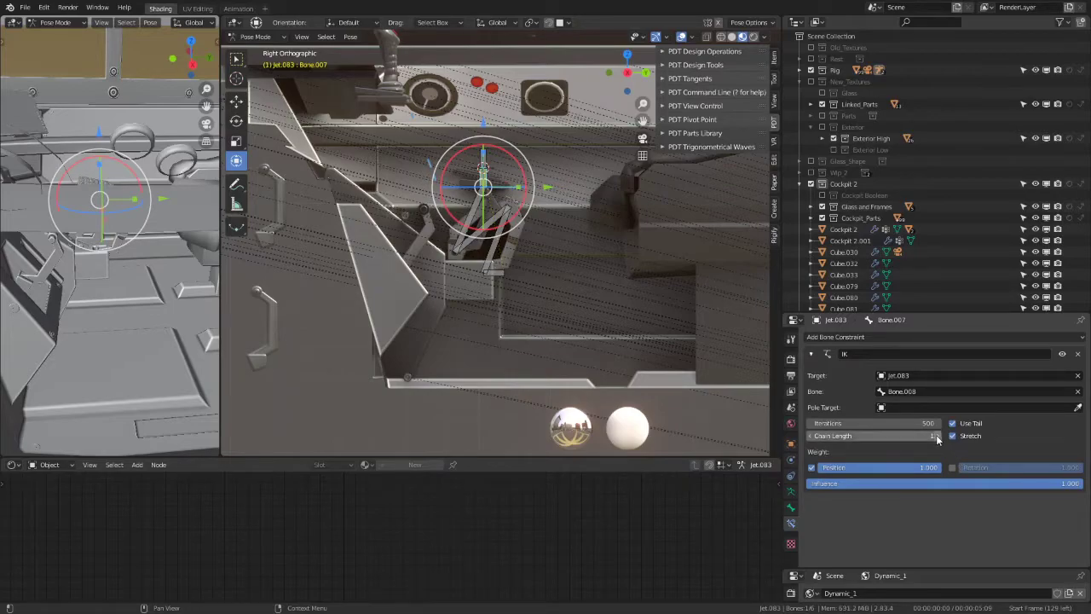
left_click(936, 437)
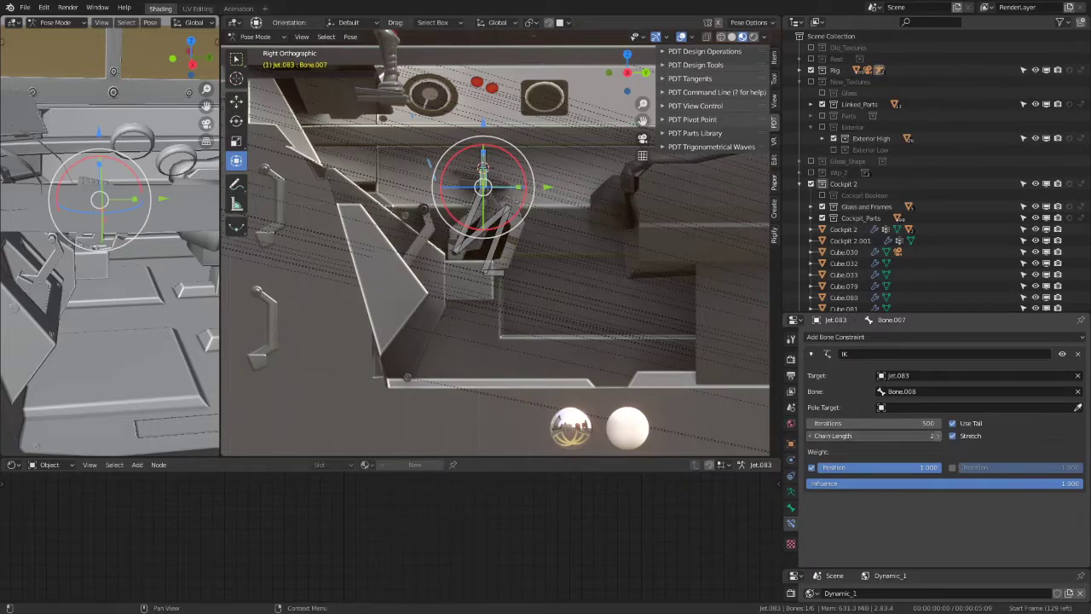
left_click(483, 153)
key("g")
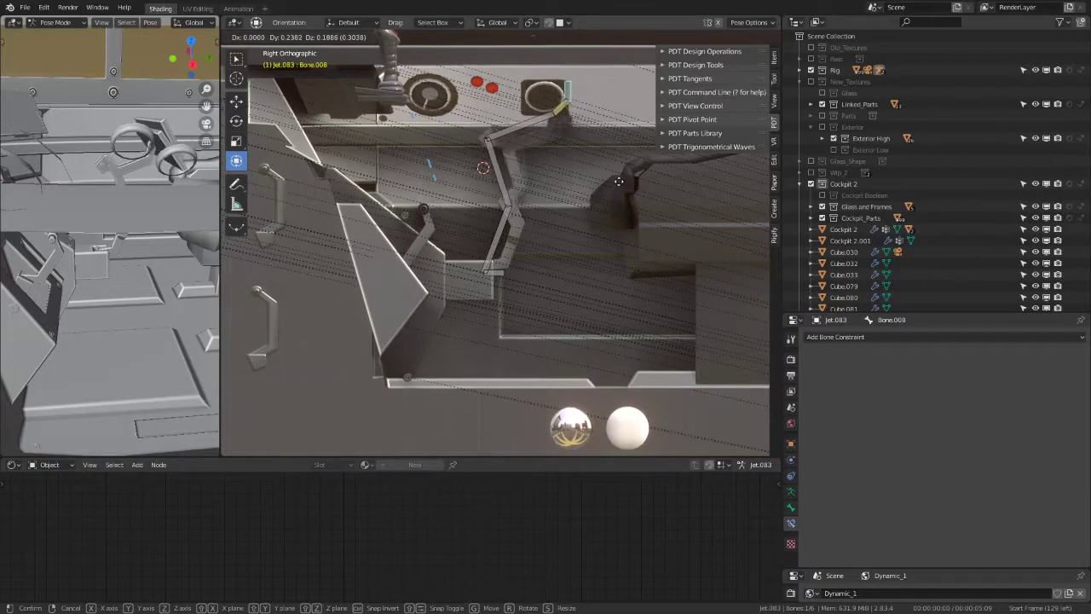
left_click(619, 186)
Step: Increase the IK chain length to 4 and grab Bone.008 again
left_click(566, 116)
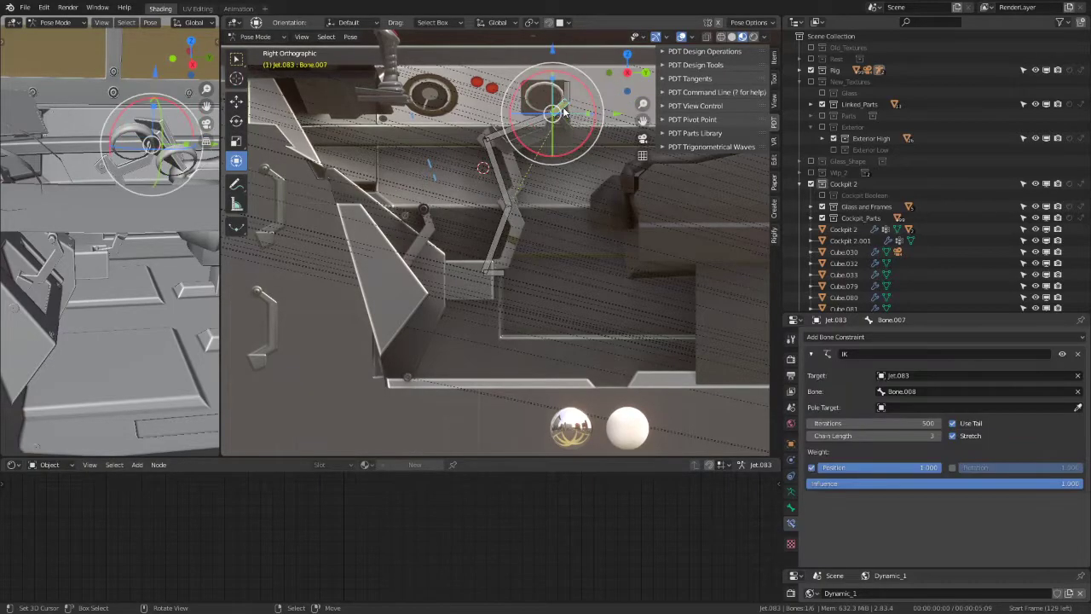
left_click(936, 436)
left_click(935, 436)
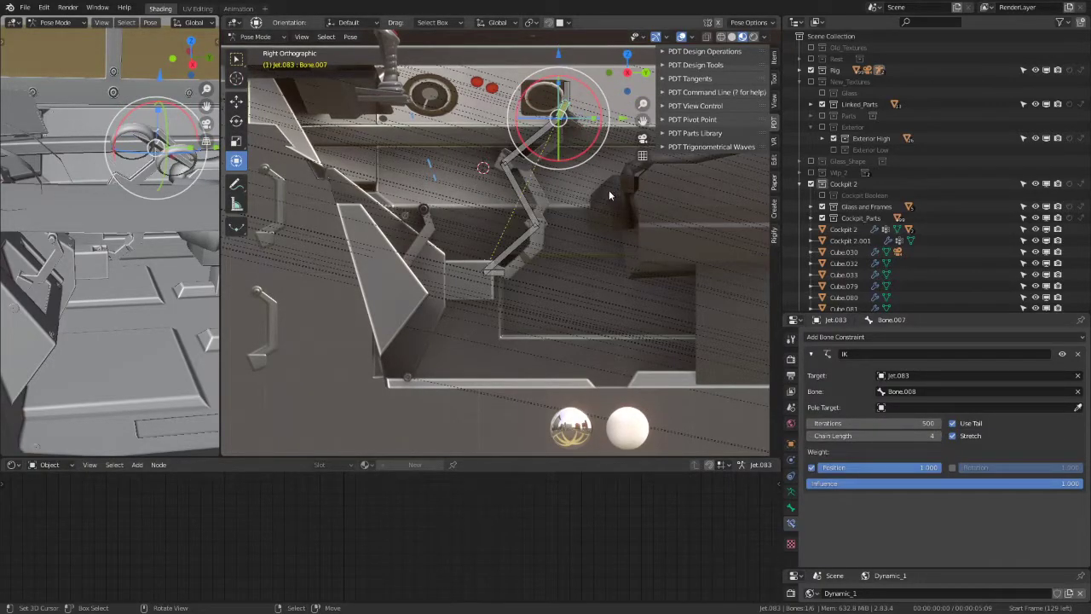
left_click(575, 86)
key("g")
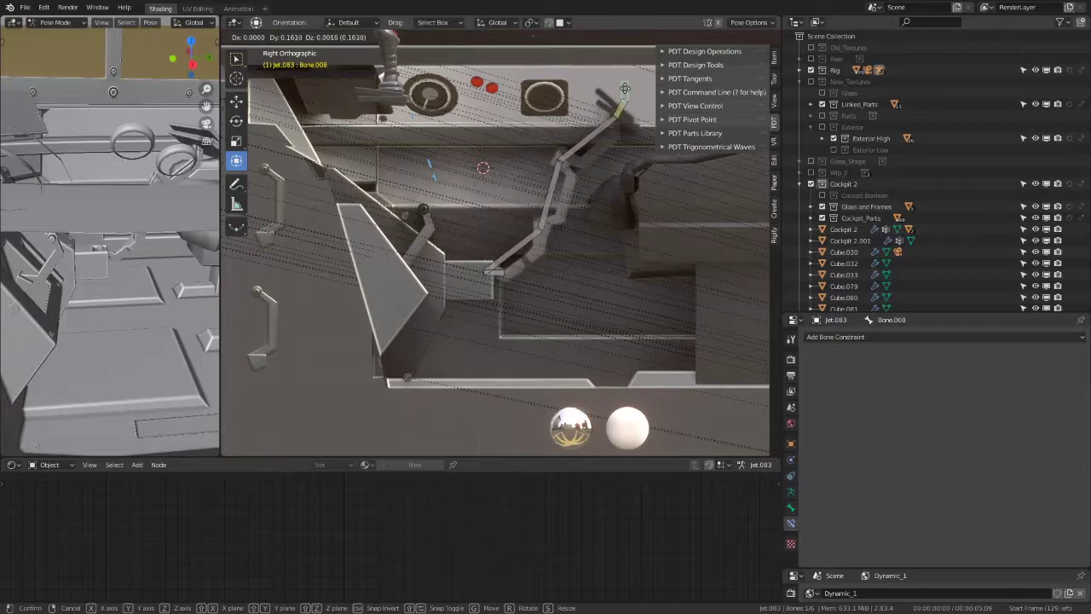
Step: Maximize the 3D view and lift the keyboard bone Bone.008 along Z
left_click(565, 100)
key("ctrl+space")
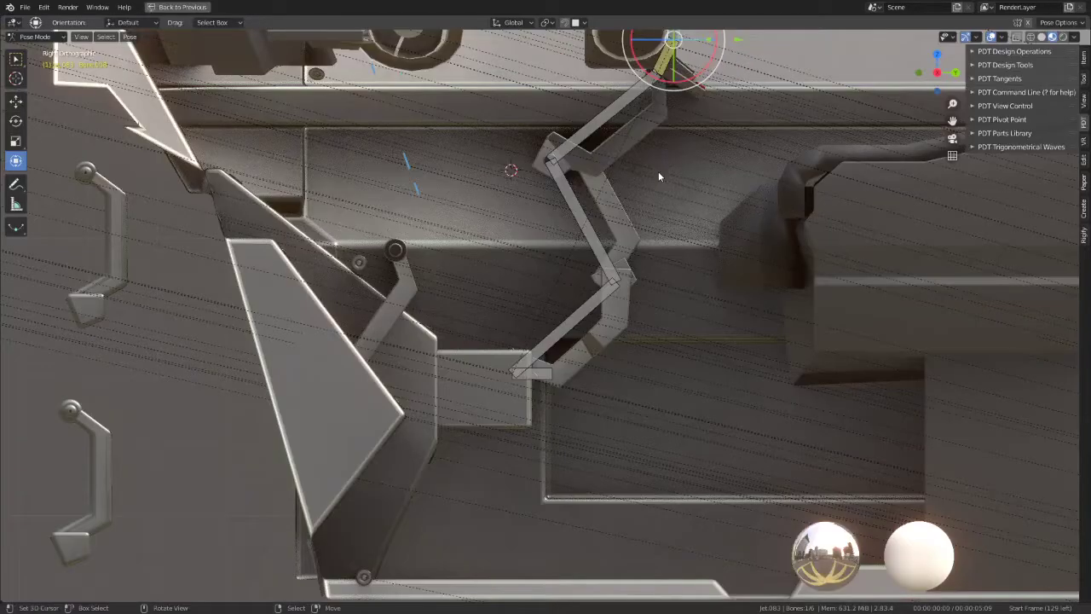
mouse_move(658, 171)
middle_mouse_down()
mouse_move(561, 210)
mouse_move(304, 375)
mouse_move(647, 171)
middle_mouse_up()
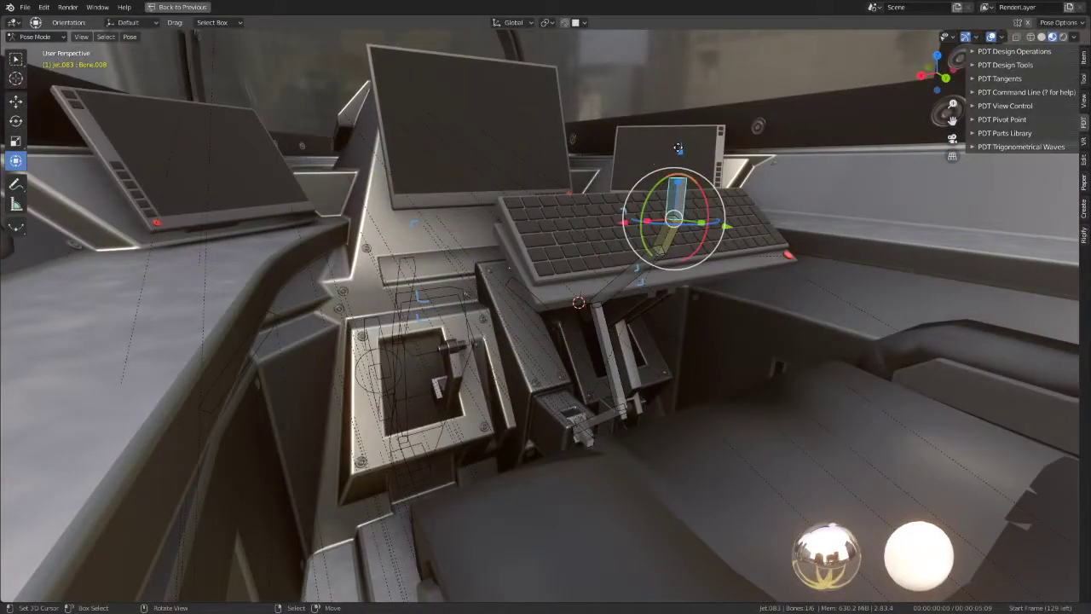
key("g")
key("z")
left_click(678, 170)
key("g")
key("z")
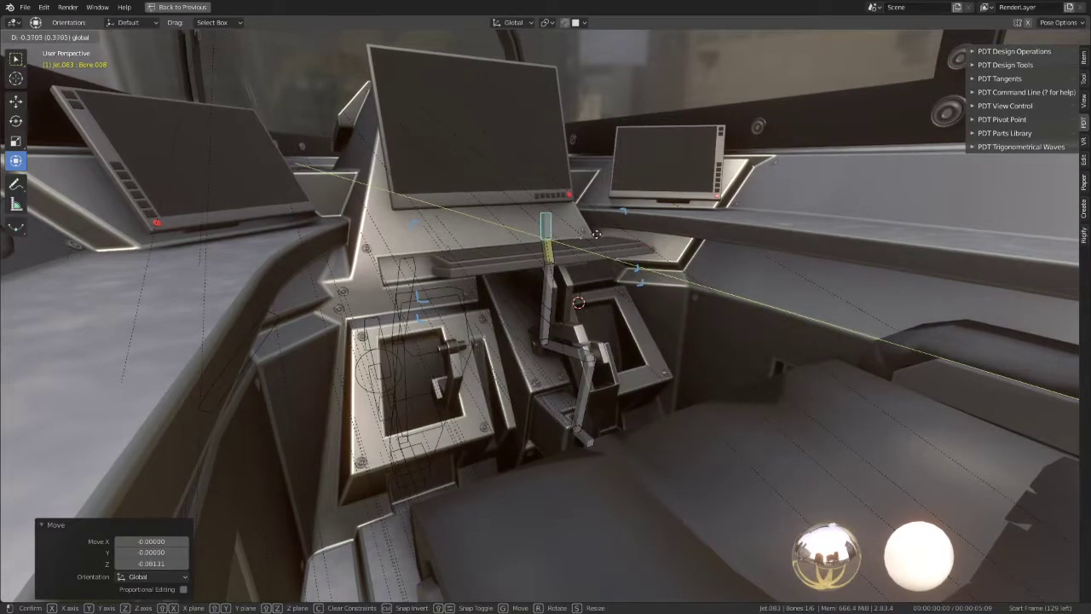
left_click(597, 234)
Step: Orbit to face the seat, raise Bone.008 further along Z, and cancel a Y move
mouse_move(596, 234)
middle_mouse_down()
mouse_move(663, 283)
mouse_move(447, 270)
mouse_move(386, 220)
middle_mouse_up()
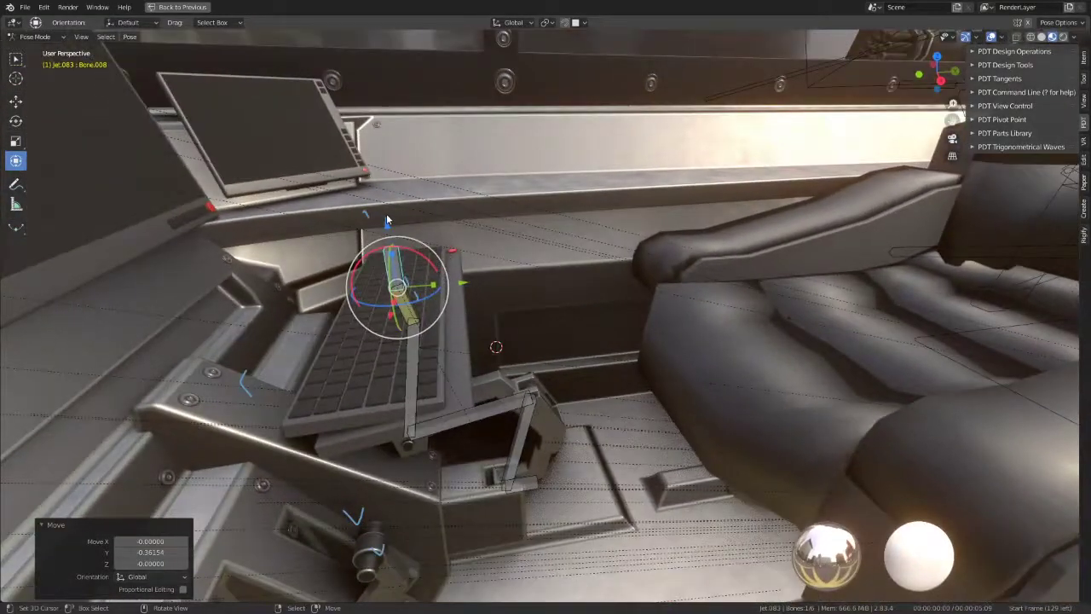
key("g")
key("z")
left_click(418, 191)
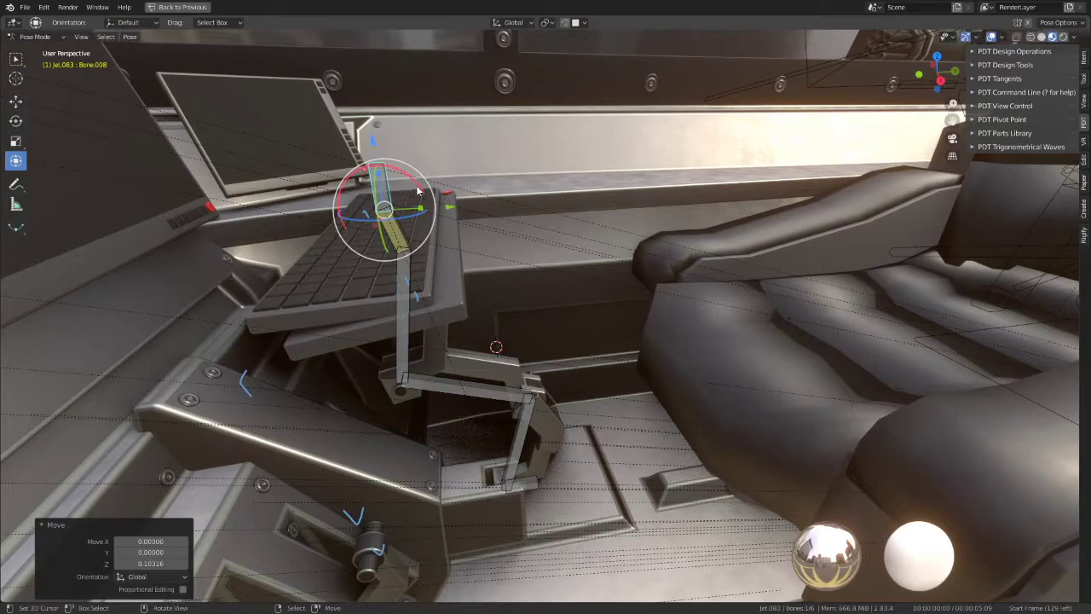
key("g")
key("y")
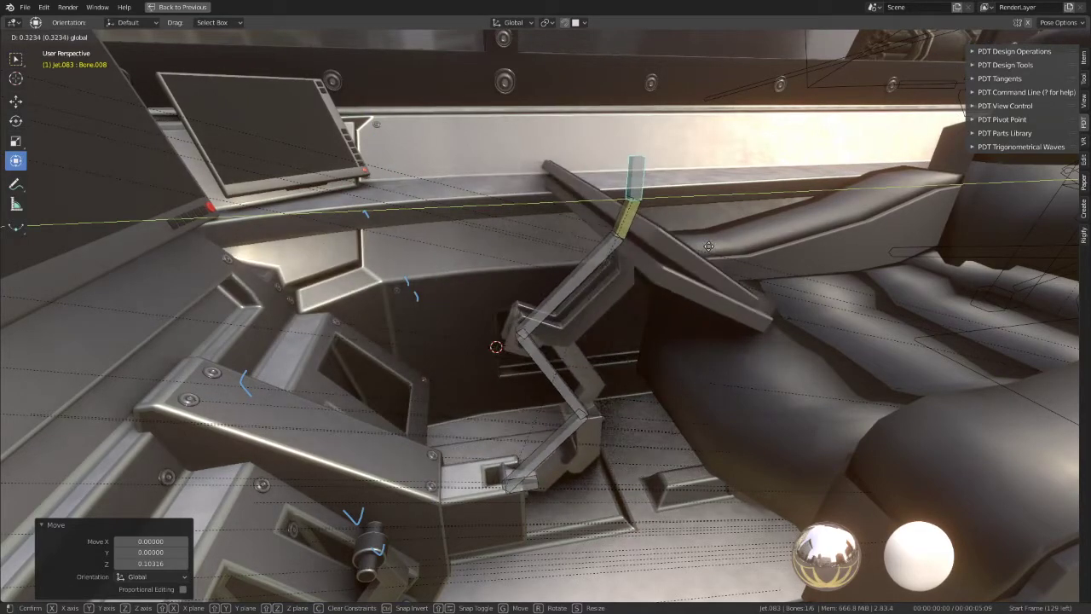
key("Escape")
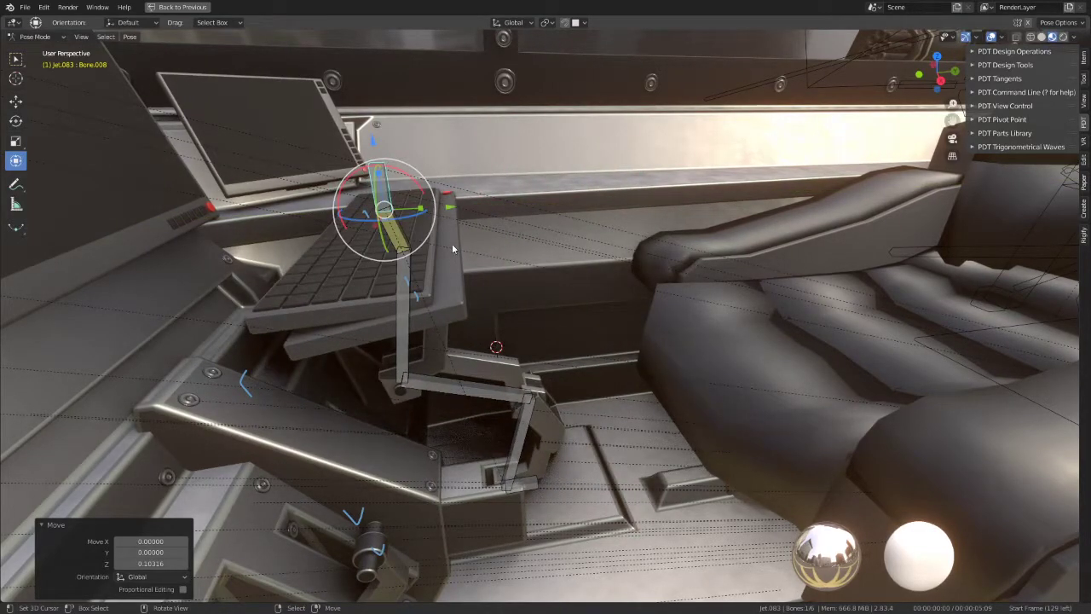
key("ctrl+alt+space")
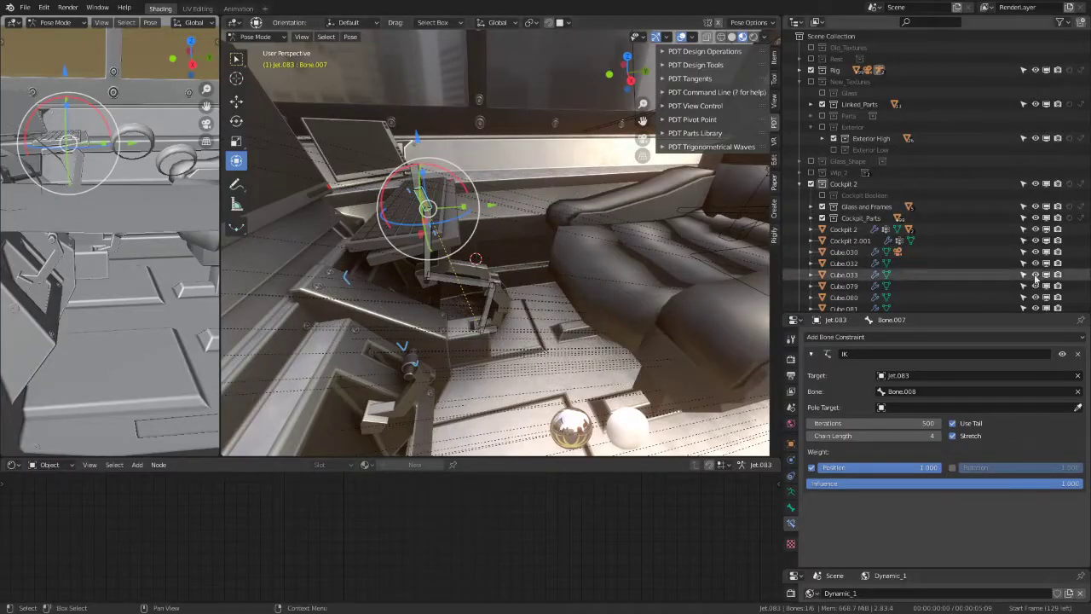
Step: Make the IK constraint follow target rotation and maximize the 3D view in right side view
left_click(952, 467)
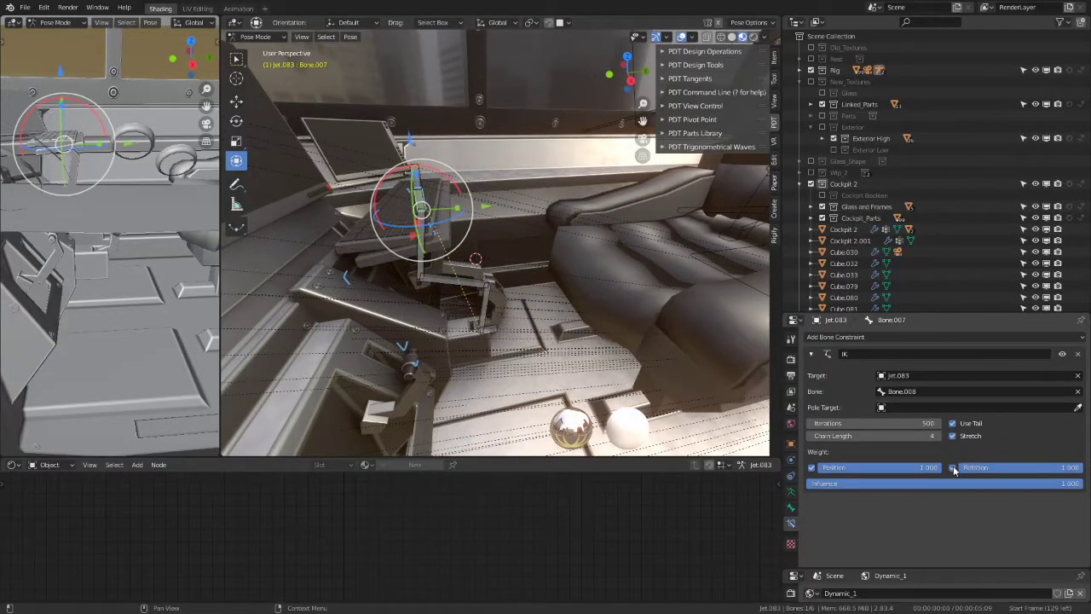
key("ctrl+space")
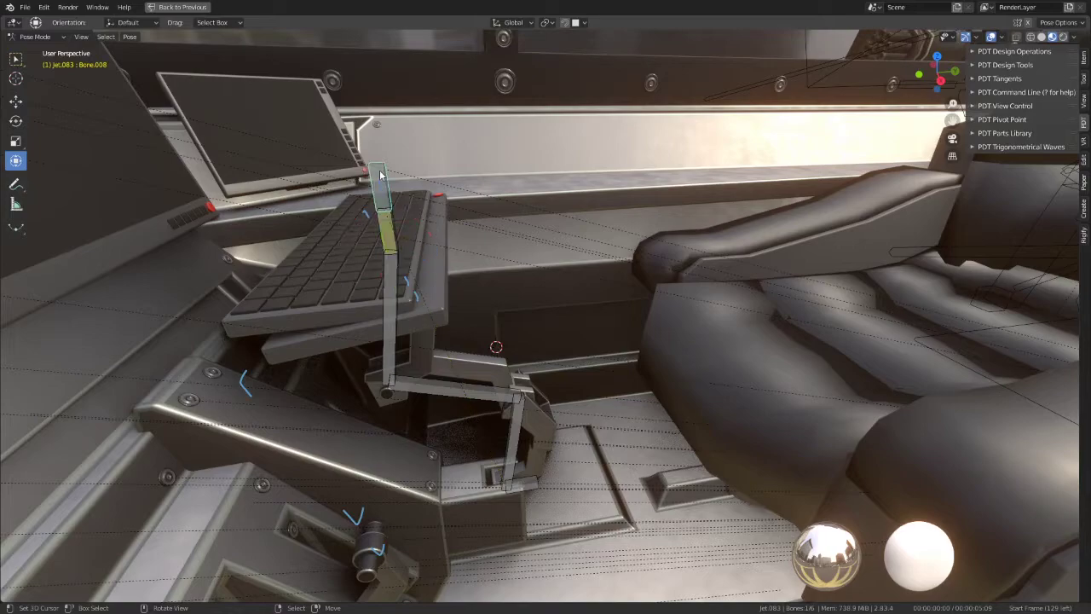
key("KP_3")
Step: Rotate and move the IK target bone to try a first raised pose of the tray linkage
key("r")
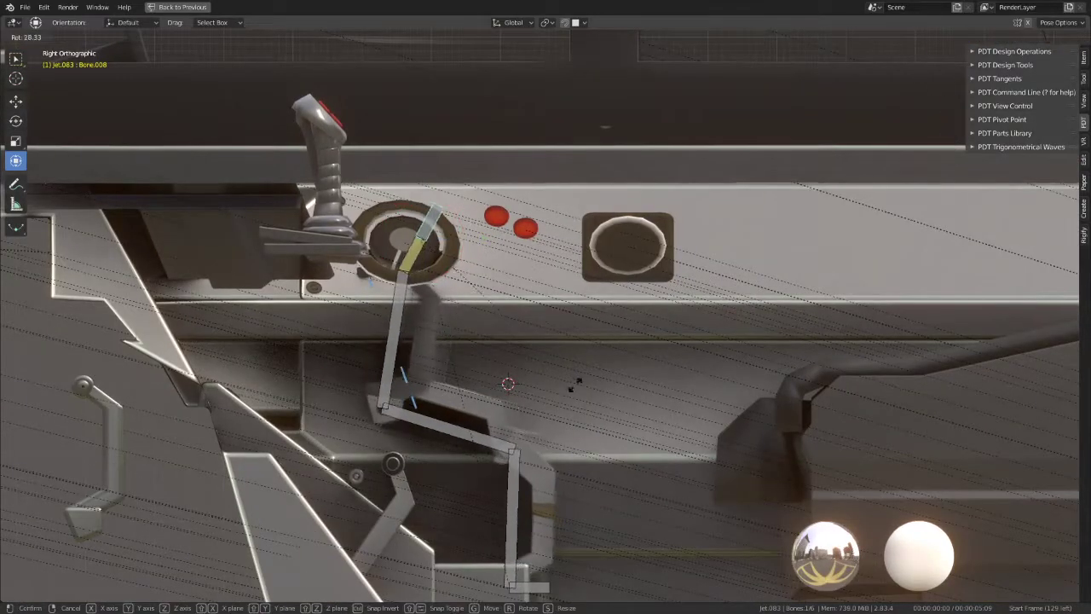
left_click(523, 419)
key("g")
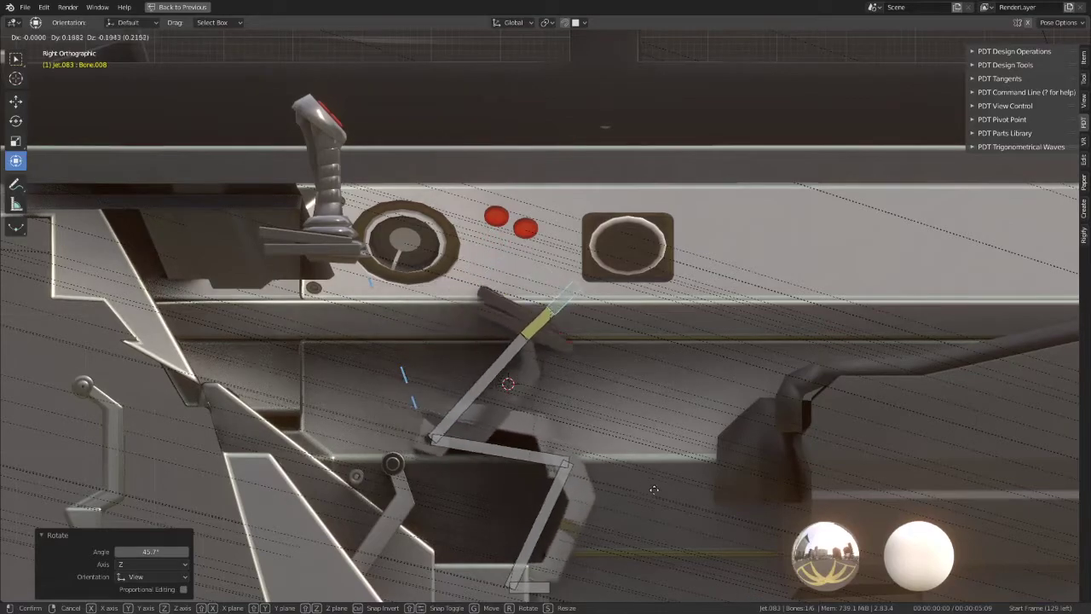
left_click(670, 516)
key("r")
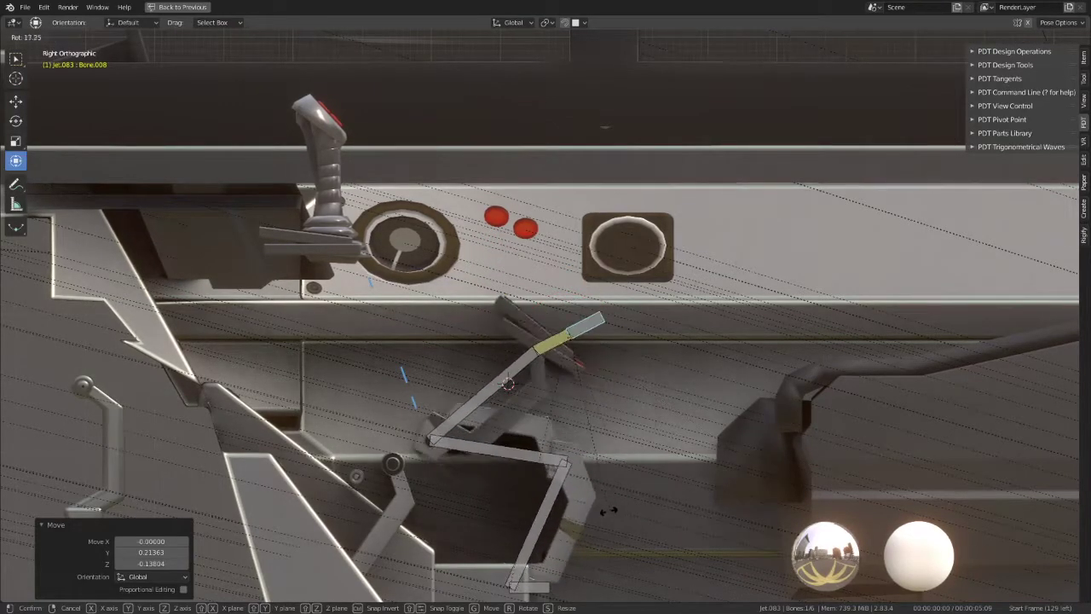
key("Escape")
key("g")
left_click(715, 332)
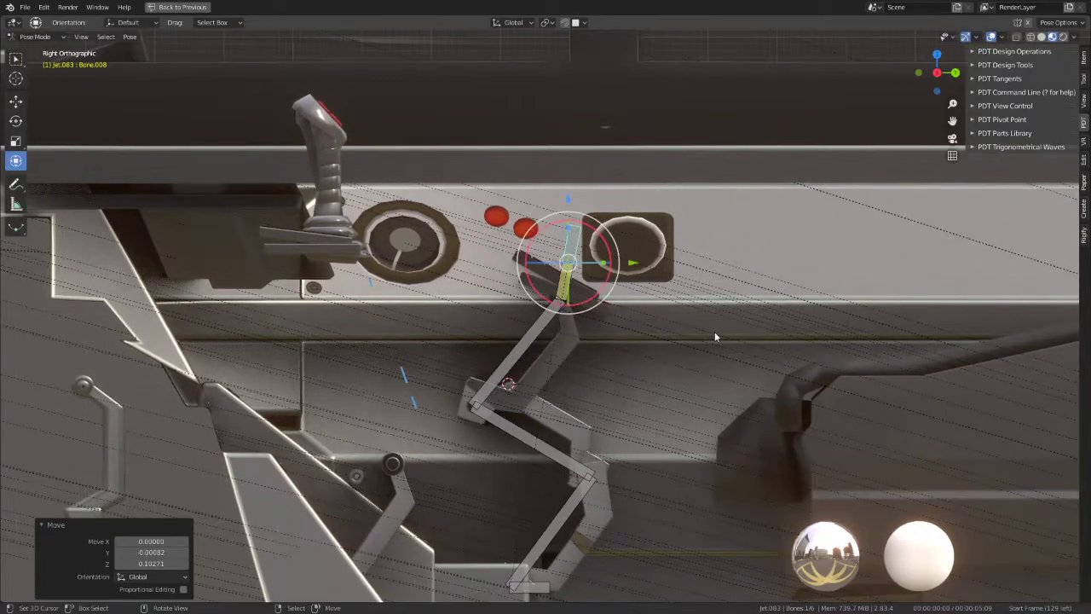
Step: Rotate and move the target bone again, including a Y-axis shift, for another raised pose
key("r")
left_click(721, 299)
key("g")
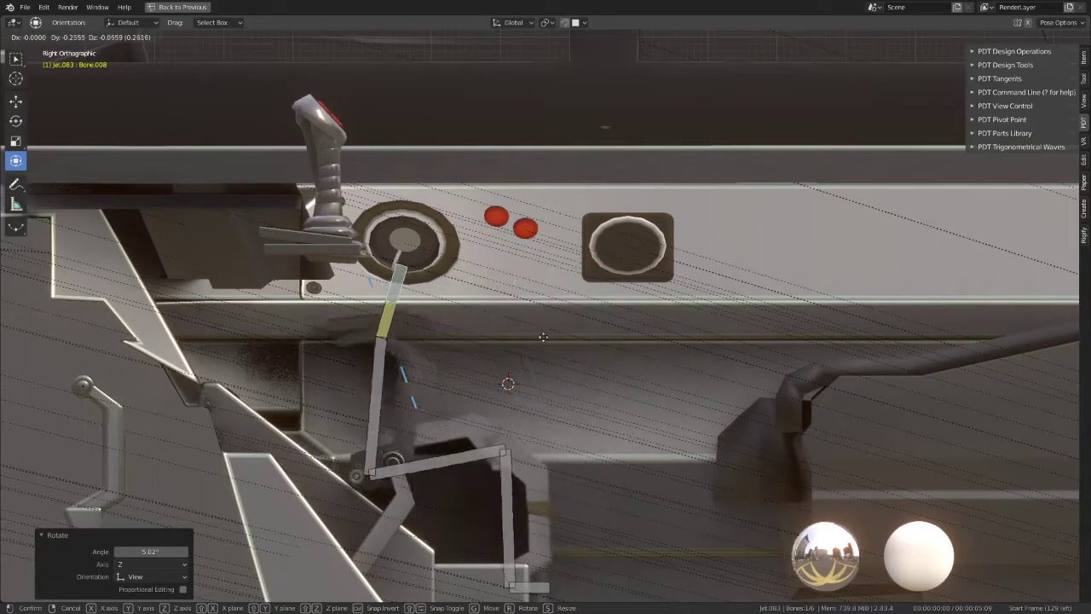
left_click(543, 309)
middle_click_drag(543, 308, 438, 283)
key("g")
key("y")
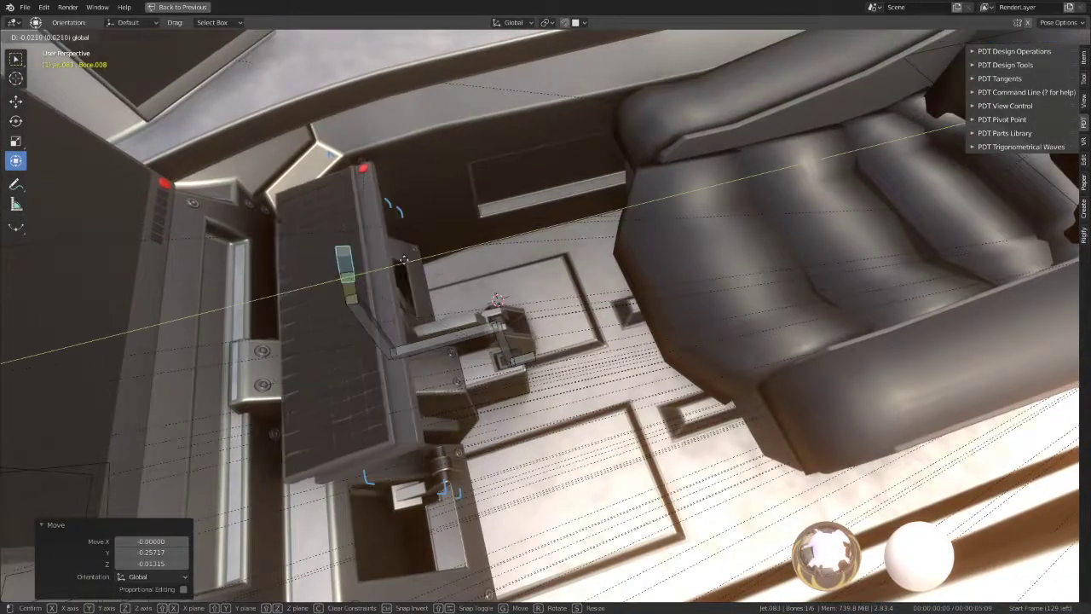
left_click(324, 278)
middle_click_drag(325, 278, 502, 230)
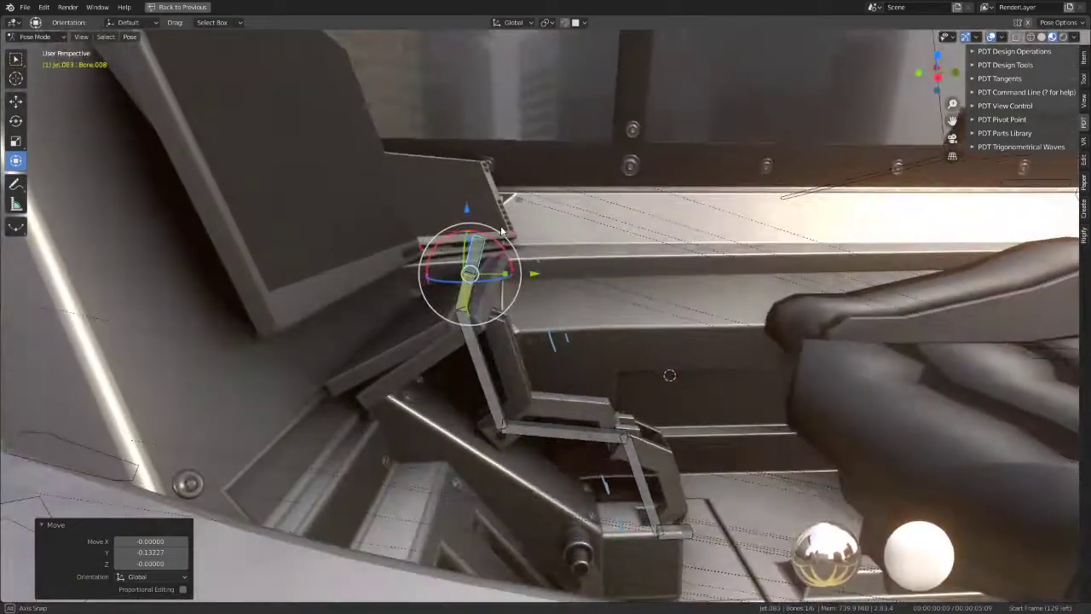
Step: Back in right view, cancel a trial rotation and undo the recent bone moves
key("KP_3")
key("g")
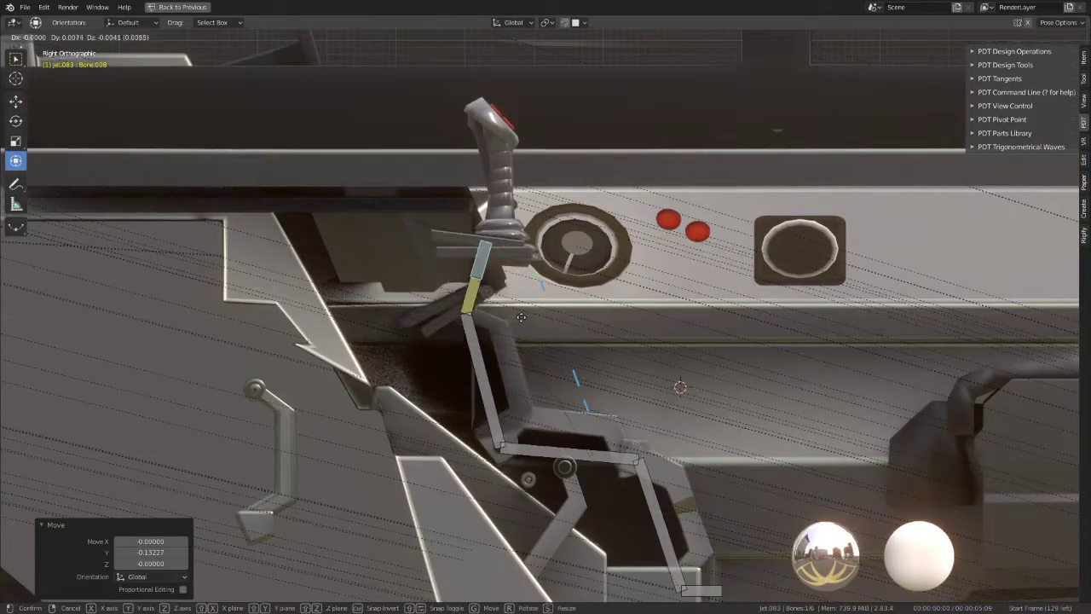
key("r")
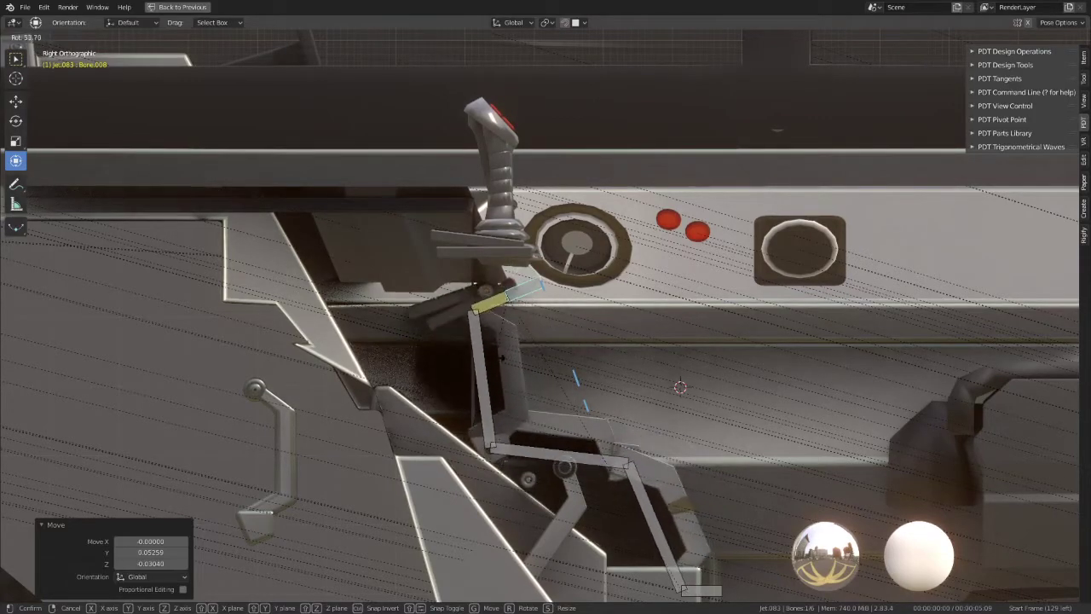
right_click(570, 290)
scroll(570, 289, "up", 1)
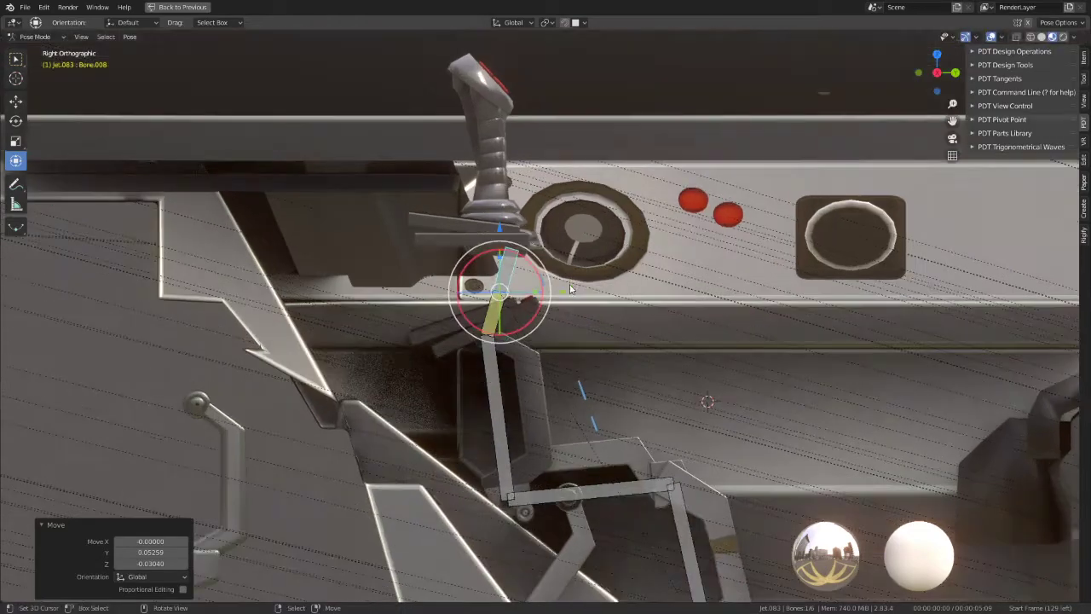
key("ctrl+z")
key("ctrl+z")
key("ctrl+z")
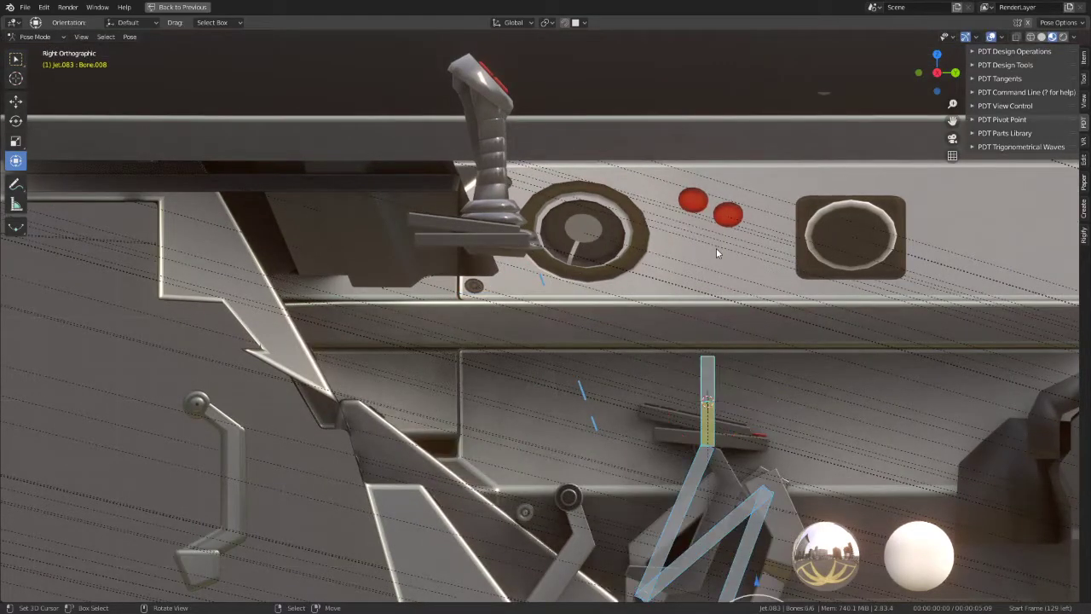
Step: In Object Mode, select the tray plate Plane.002, try a rotation, then cancel and undo it
key("ctrl+Tab")
scroll(760, 304, "up", 3)
left_click(606, 349)
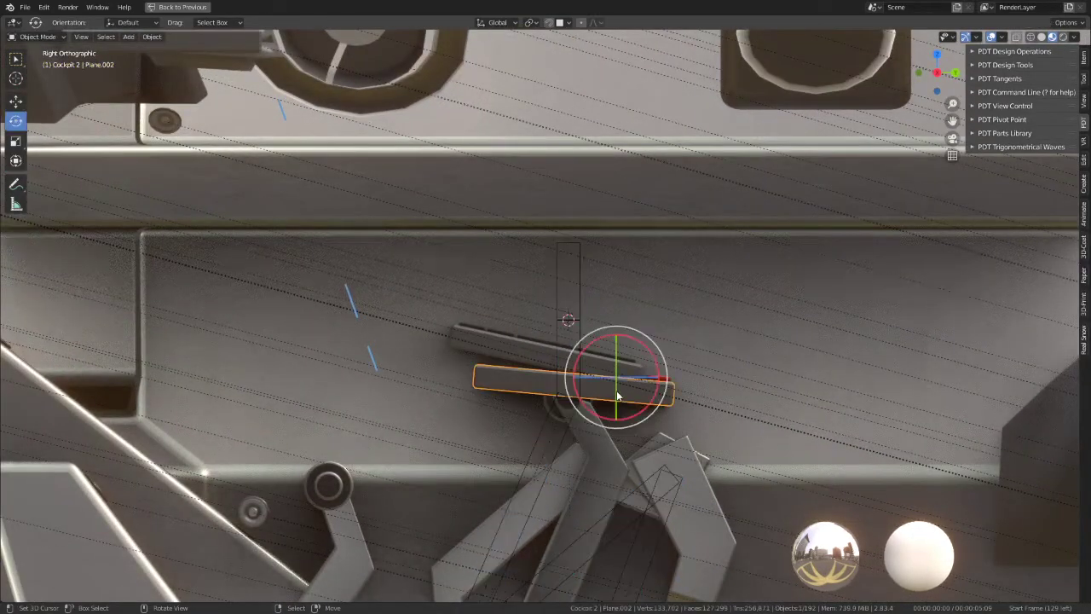
key("r")
key("Escape")
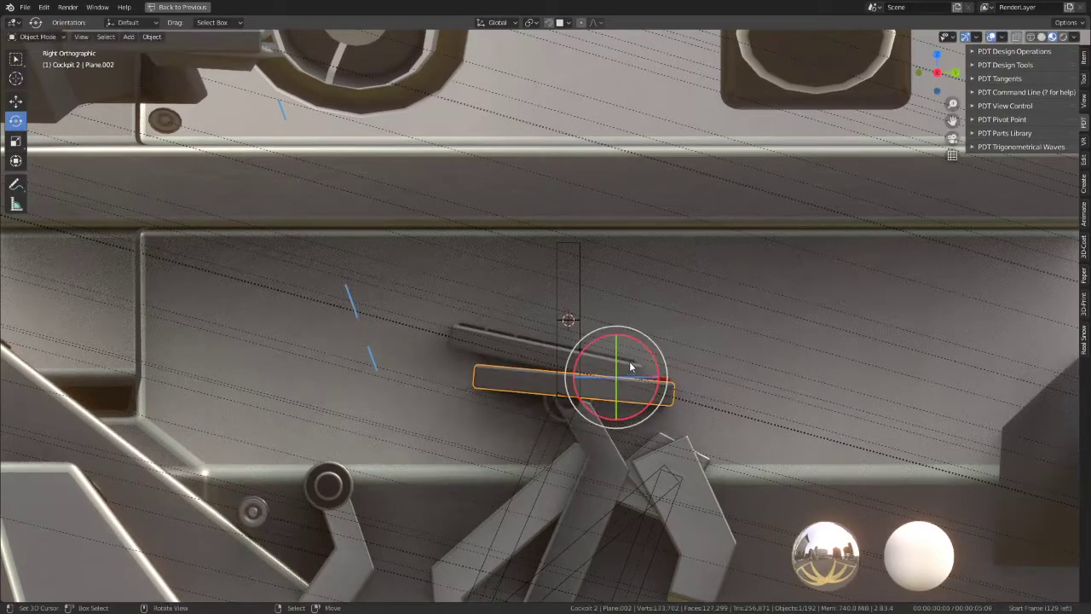
key("ctrl+z")
key("ctrl+z")
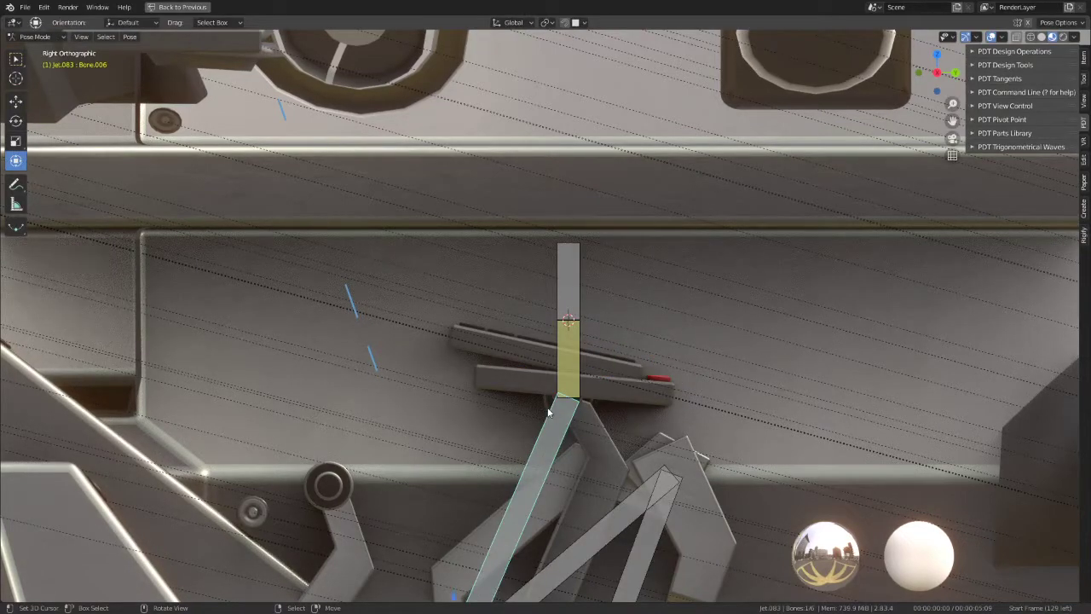
Step: Snap the 3D cursor to the selected bone in Edit Mode
key("Tab")
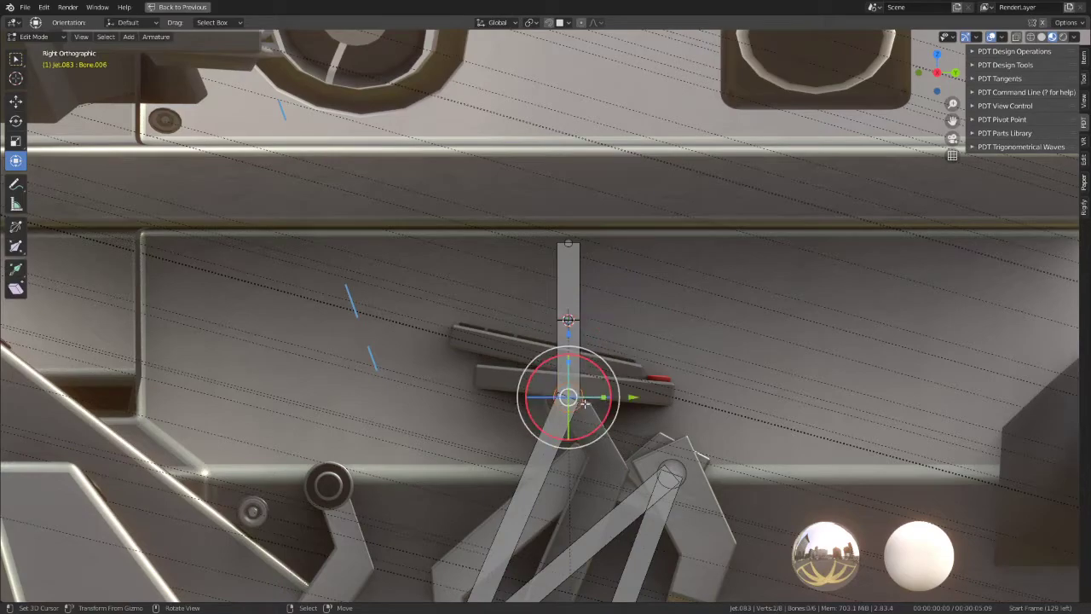
key("shift+s")
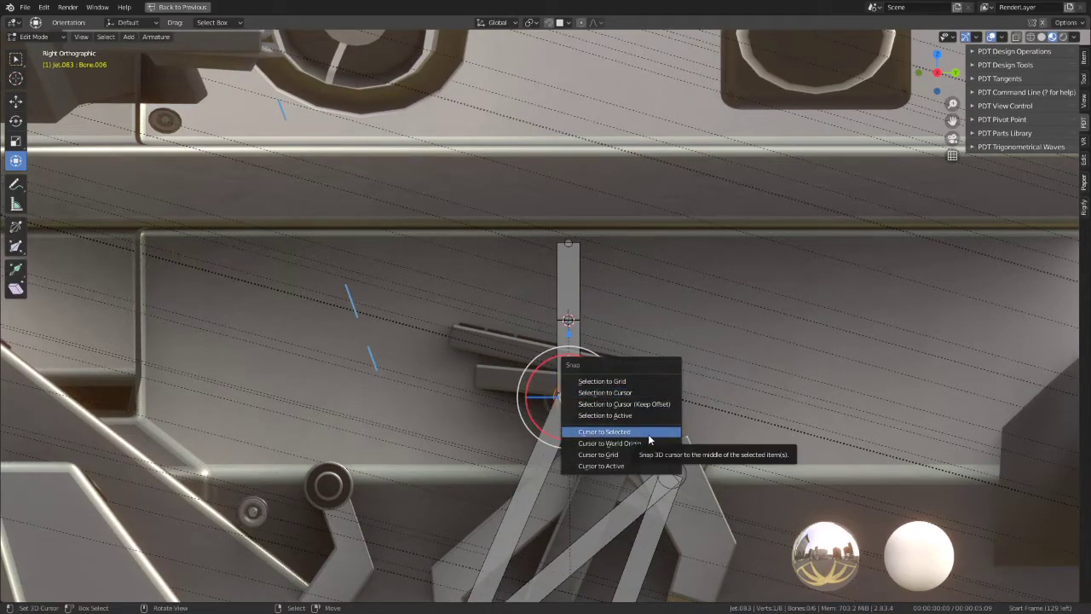
left_click(648, 432)
mouse_move(656, 404)
middle_mouse_down()
mouse_move(583, 339)
mouse_move(652, 365)
middle_mouse_up()
Step: Set Plane.002's origin to the 3D cursor and tilt the keyboard tray about it
key("Tab")
left_click(680, 377)
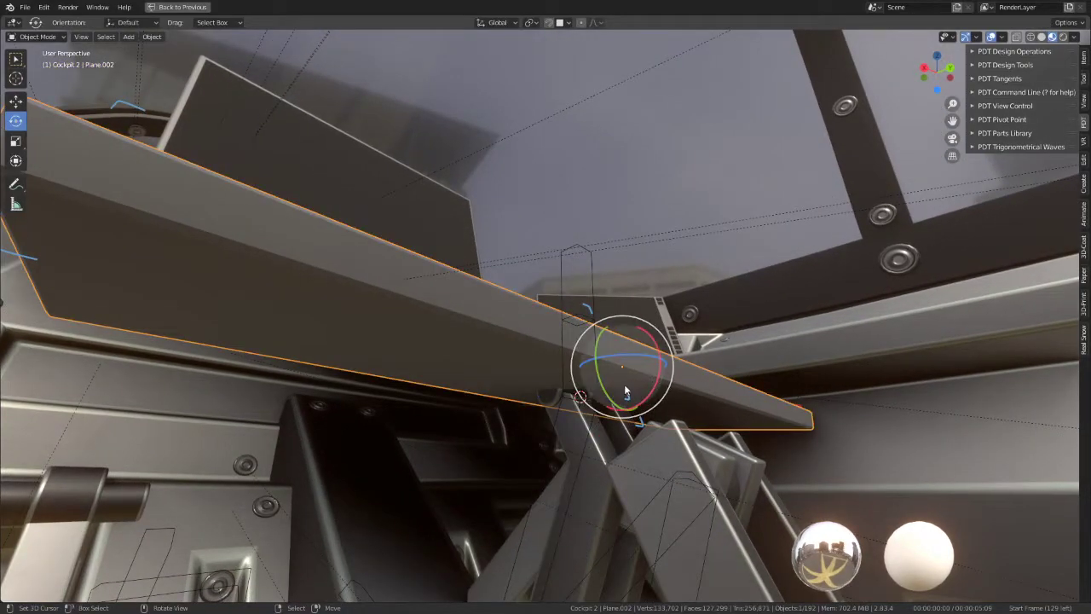
middle_click_drag(555, 173, 17, 5)
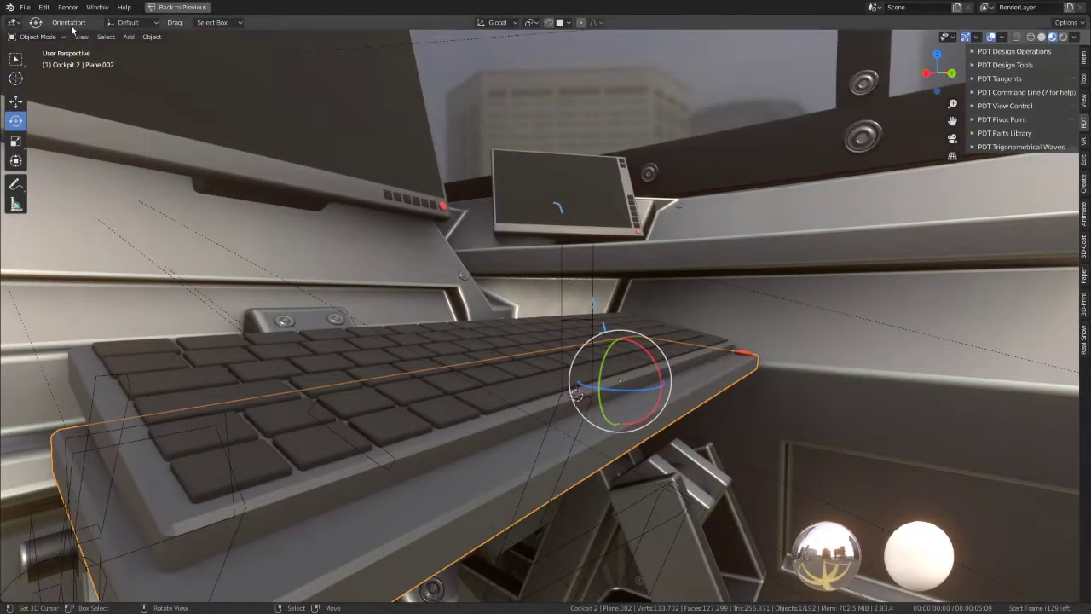
left_click(152, 37)
mouse_move(168, 61)
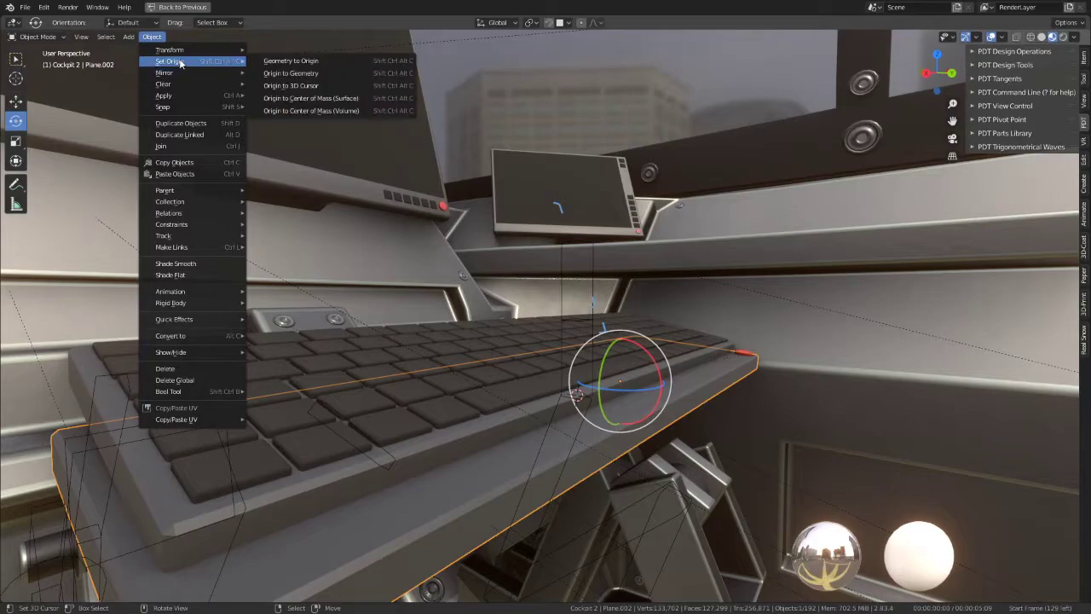
left_click(299, 88)
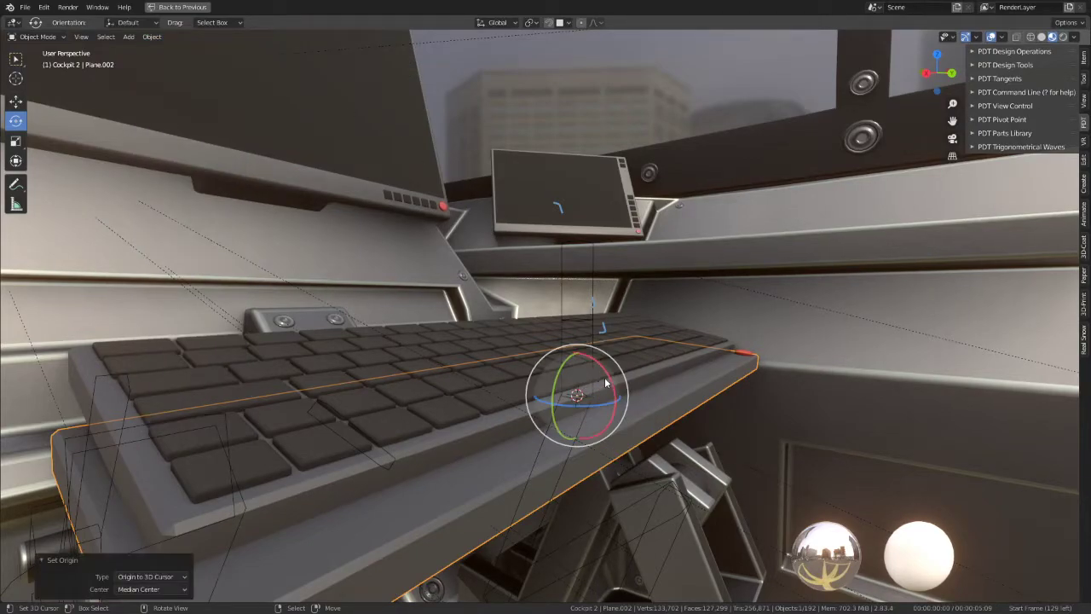
mouse_move(605, 383)
left_mouse_down()
mouse_move(617, 413)
mouse_move(626, 386)
mouse_move(607, 380)
mouse_move(596, 407)
mouse_move(626, 353)
left_mouse_up()
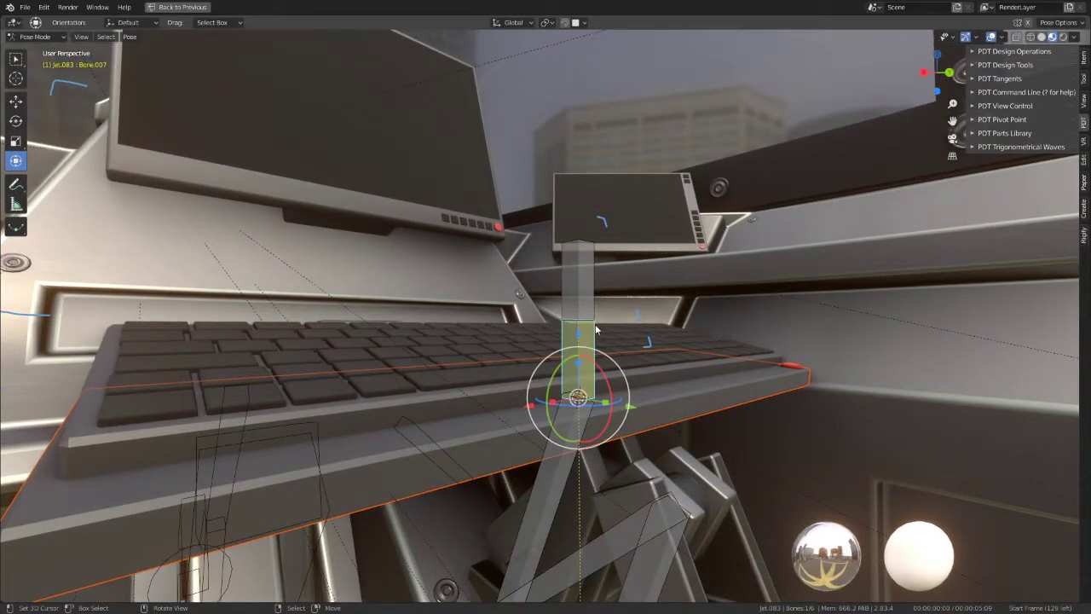
Step: Parent Plane.002 to Bone.007 with Ctrl+P > Bone, then select Bone.008 in right view
key("ctrl+p")
left_click(596, 328)
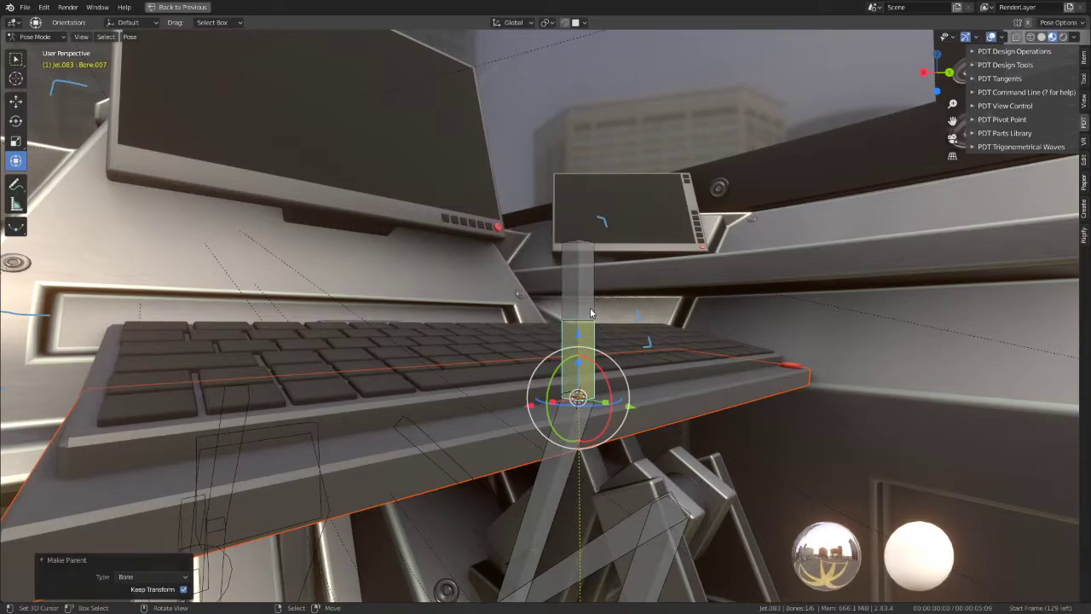
left_click(590, 311)
key("KP_3")
key("r")
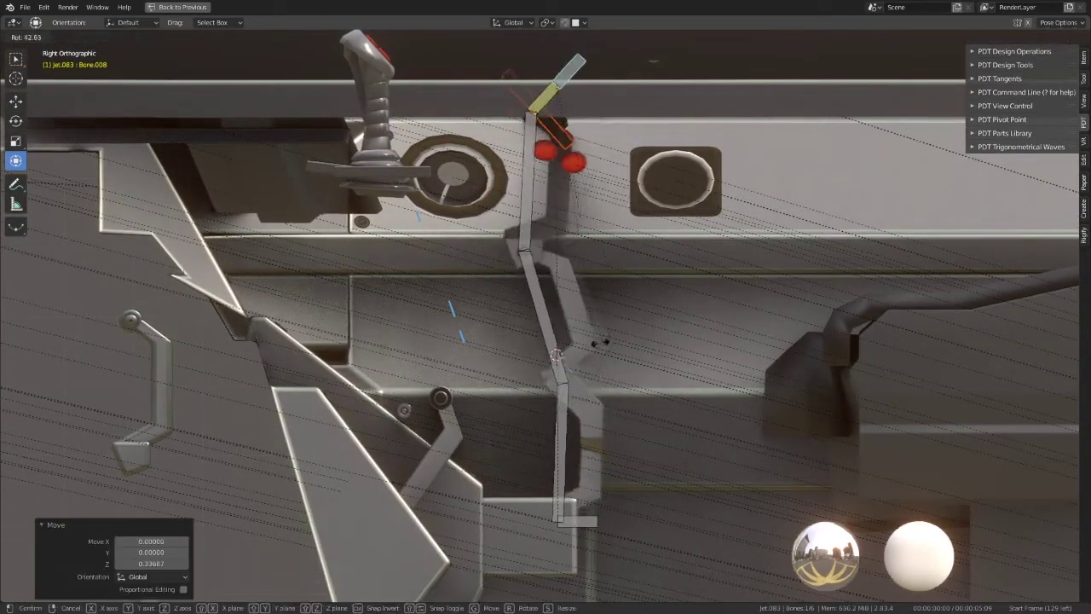
Step: Confirm a 55° rotation of Bone.008 and move it to lower the tray arm
left_click(601, 342)
key("g")
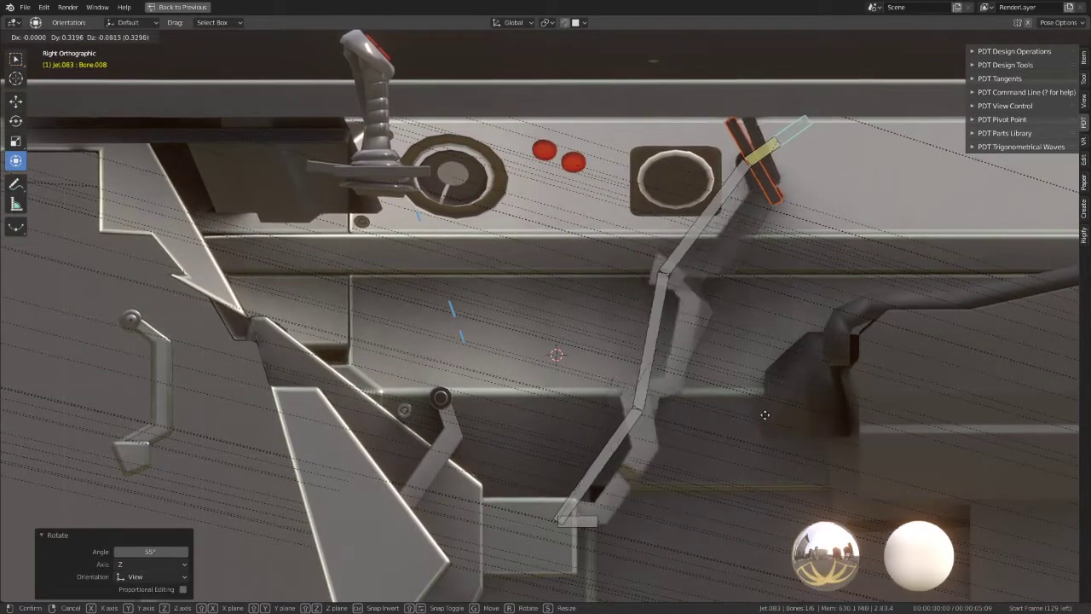
left_click(765, 415)
mouse_move(763, 401)
middle_mouse_down()
mouse_move(487, 271)
mouse_move(569, 295)
middle_mouse_up()
left_click_drag(471, 260, 356, 327)
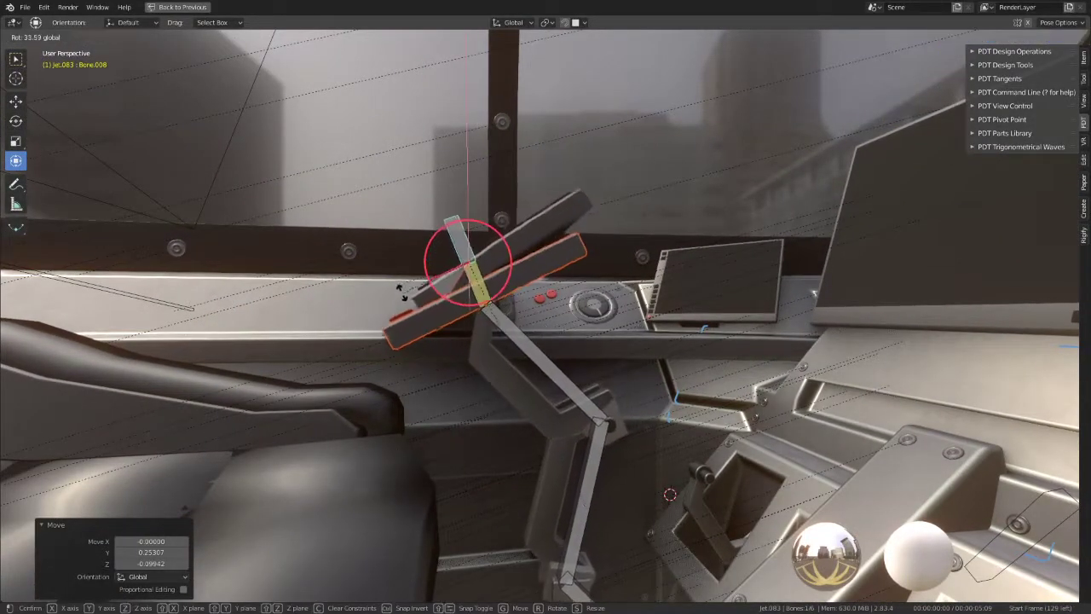
Step: Move the control bone twice in right view, then orbit to check the console and keyboard
key("KP_3")
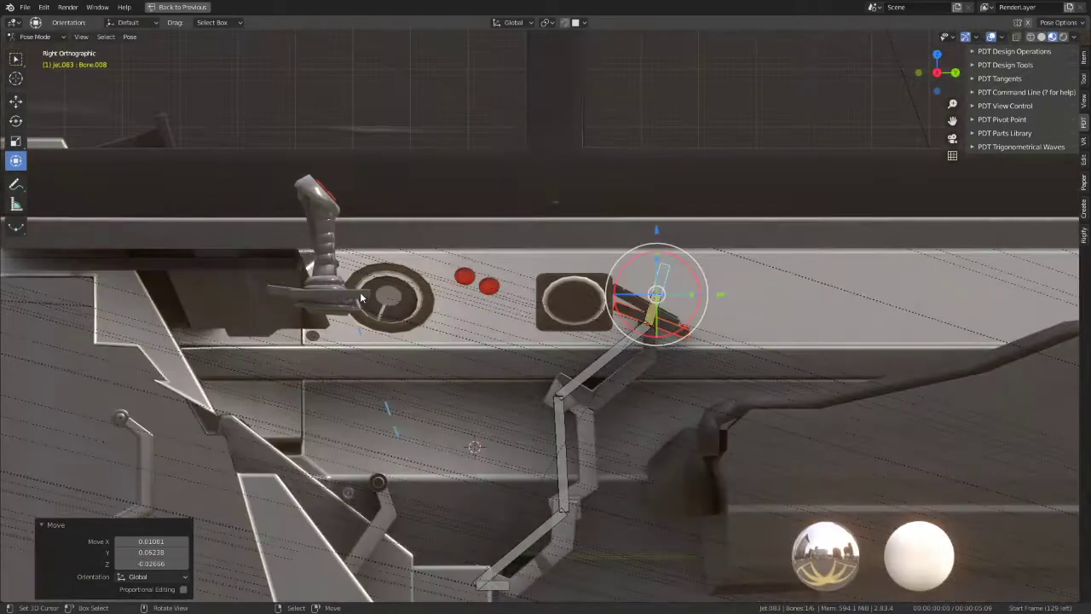
key("g")
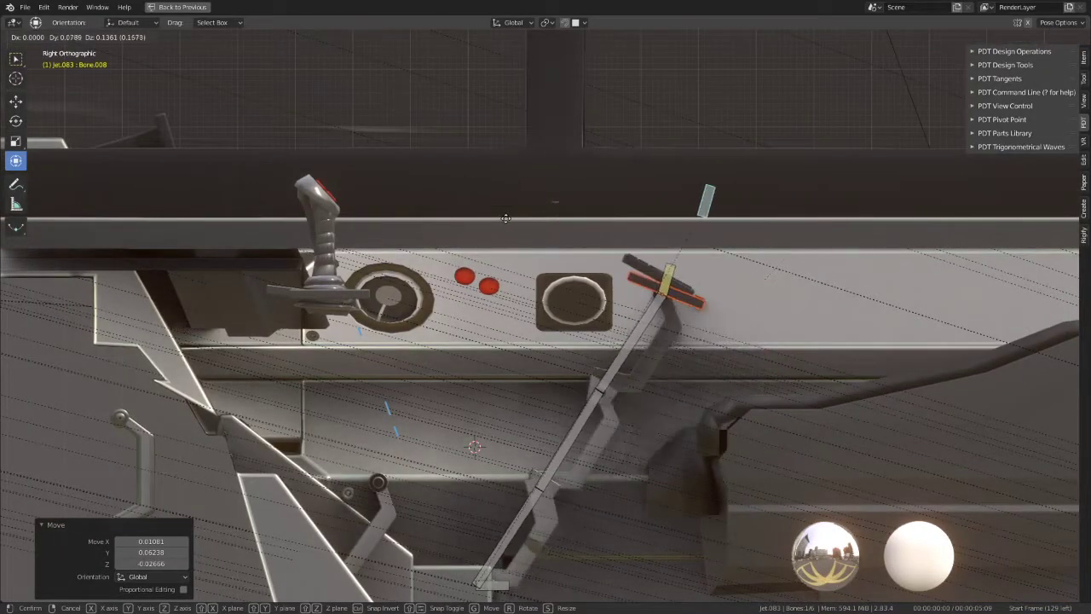
left_click(555, 258)
key("g")
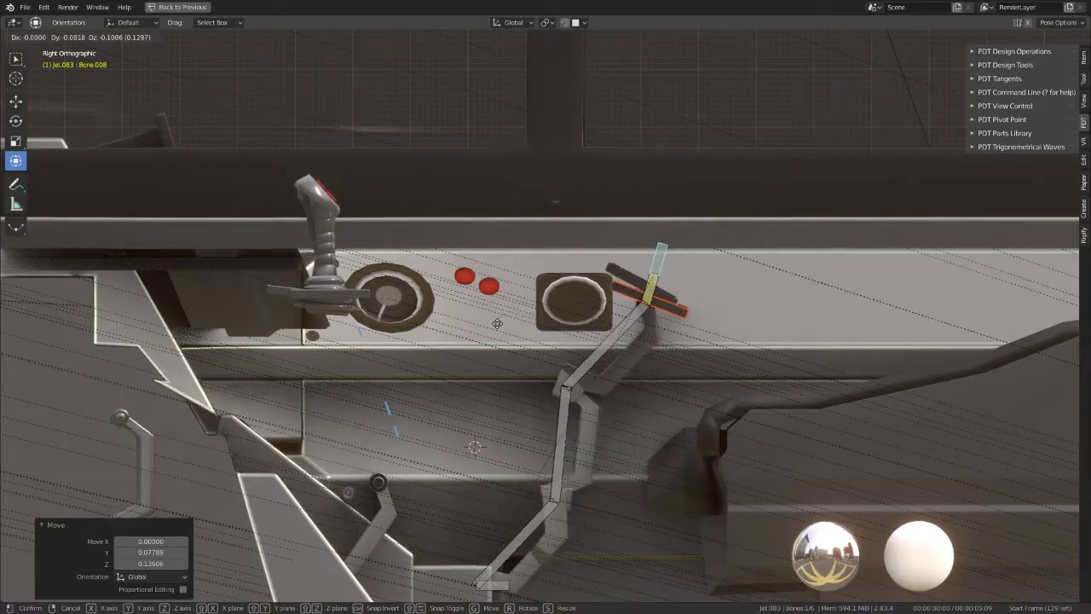
left_click(497, 323)
mouse_move(804, 343)
middle_mouse_down()
mouse_move(635, 358)
mouse_move(746, 335)
mouse_move(692, 317)
mouse_move(650, 277)
mouse_move(760, 249)
mouse_move(573, 336)
mouse_move(620, 315)
middle_mouse_up()
scroll(760, 249, "up", 5)
scroll(767, 268, "down", 5)
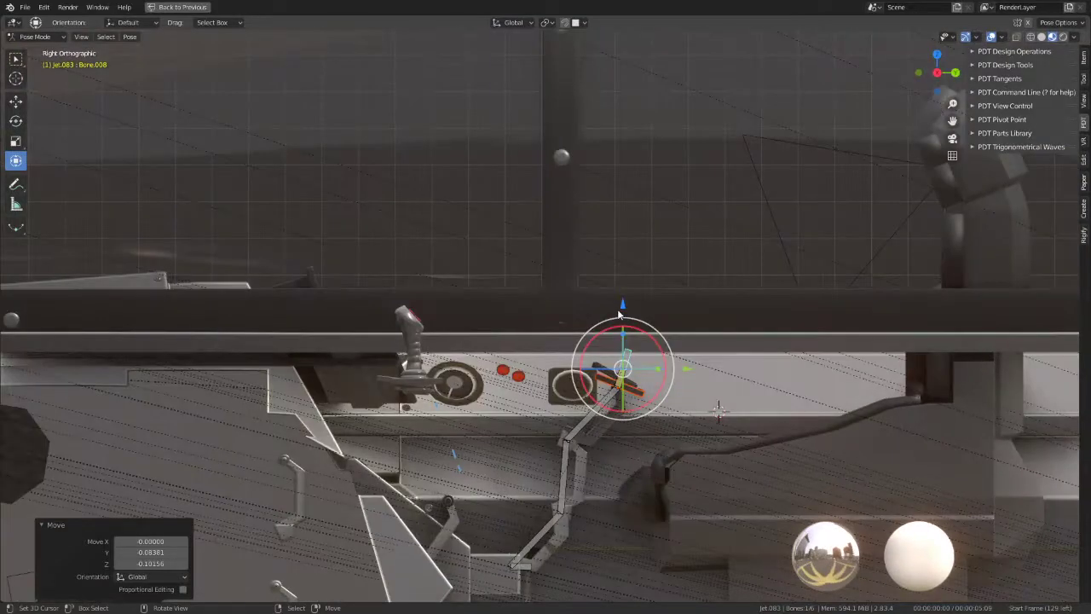
Step: Rotate the control bone by -88.3° and try a further move in right side view
key("g")
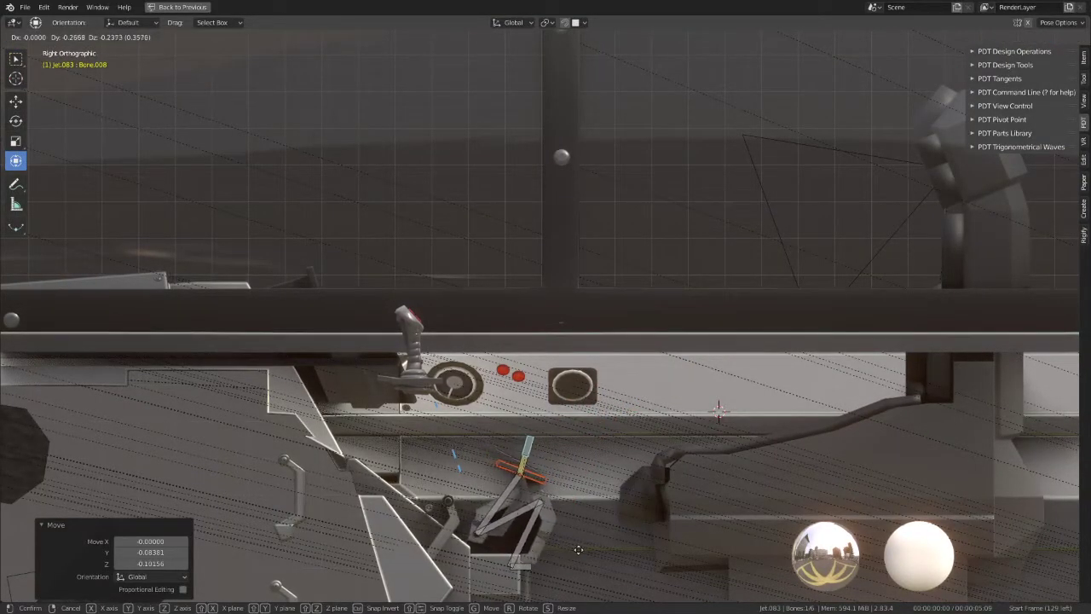
key("r")
left_click(577, 409)
key("g")
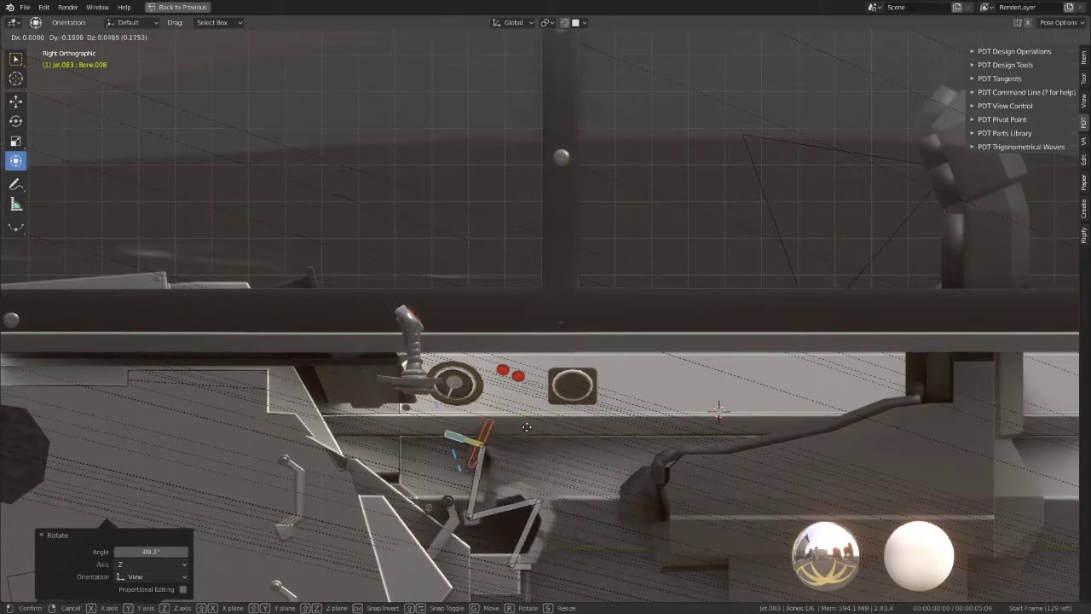
mouse_move(444, 422)
middle_mouse_down()
mouse_move(605, 409)
mouse_move(572, 422)
mouse_move(601, 407)
middle_mouse_up()
key("KP_3")
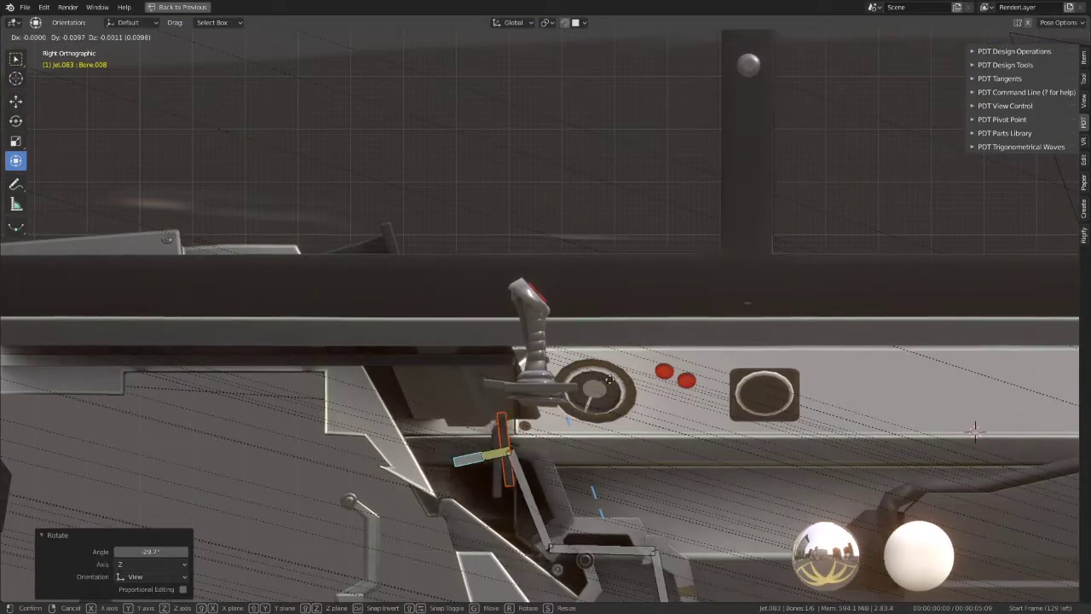
key("Escape")
mouse_move(673, 289)
middle_mouse_down()
mouse_move(635, 333)
mouse_move(639, 323)
mouse_move(484, 351)
mouse_move(520, 327)
mouse_move(573, 313)
mouse_move(522, 343)
mouse_move(554, 320)
mouse_move(536, 335)
mouse_move(624, 302)
mouse_move(537, 302)
mouse_move(545, 280)
mouse_move(680, 331)
mouse_move(610, 281)
mouse_move(703, 310)
mouse_move(636, 303)
middle_mouse_up()
Step: Reselect Bone.008 and move it to the right in right side view
left_click(573, 313)
left_click(553, 320)
left_click(586, 317)
key("KP_3")
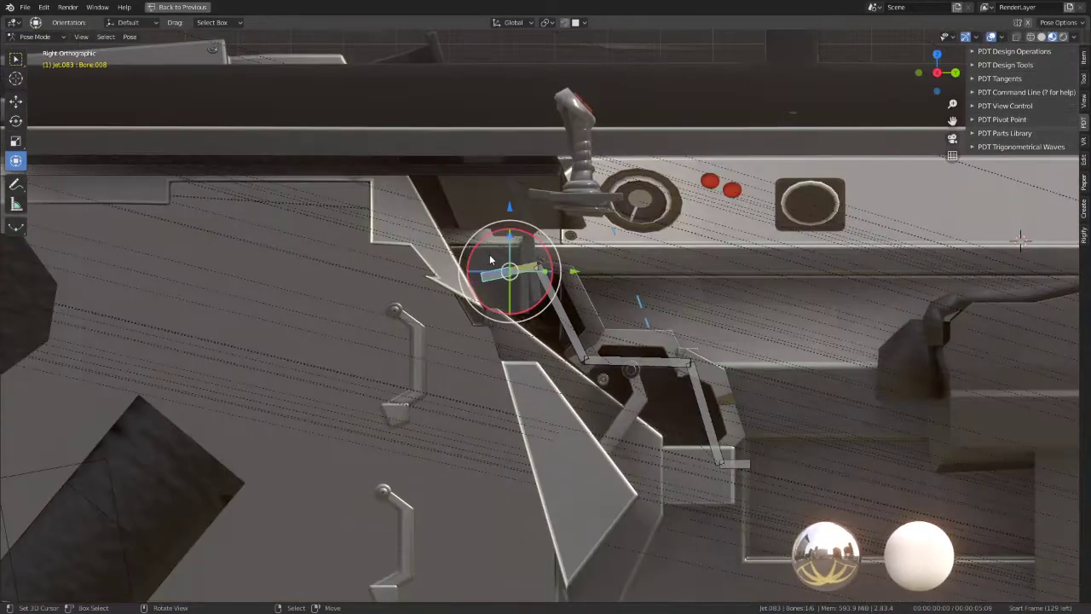
key("g")
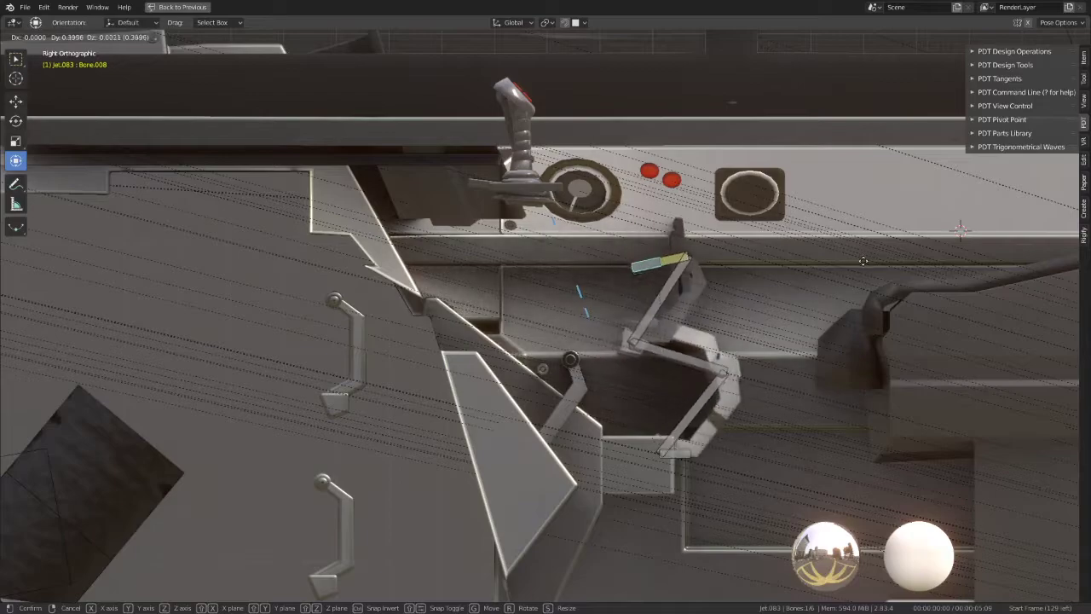
left_click(896, 278)
Step: Raise the control bone to the upper tray position and restore the full Shading layout
key("r")
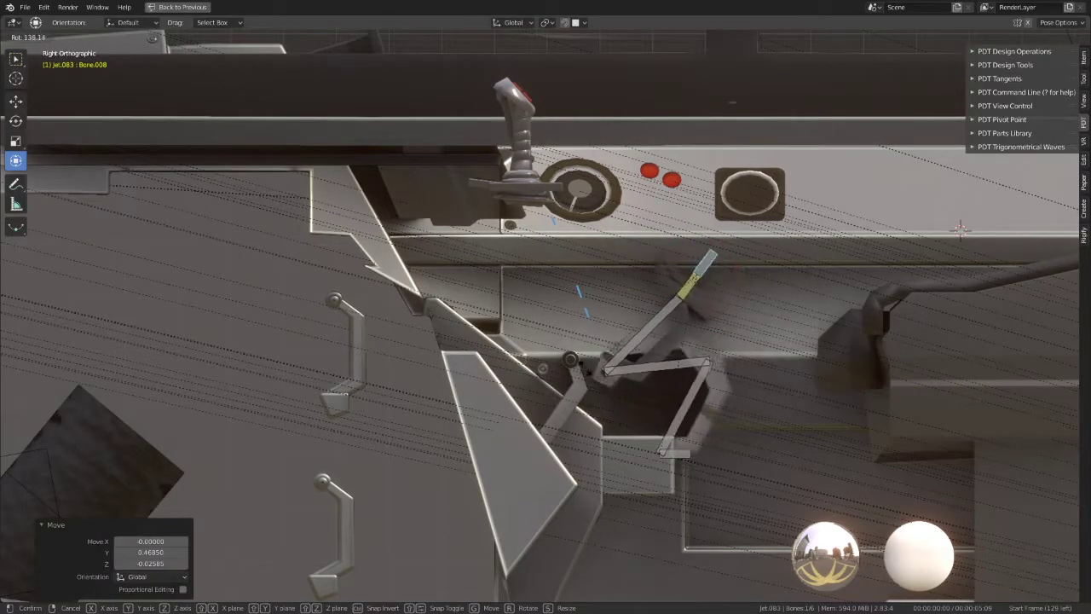
key("Escape")
key("g")
left_click(761, 219)
middle_click_drag(761, 219, 730, 226)
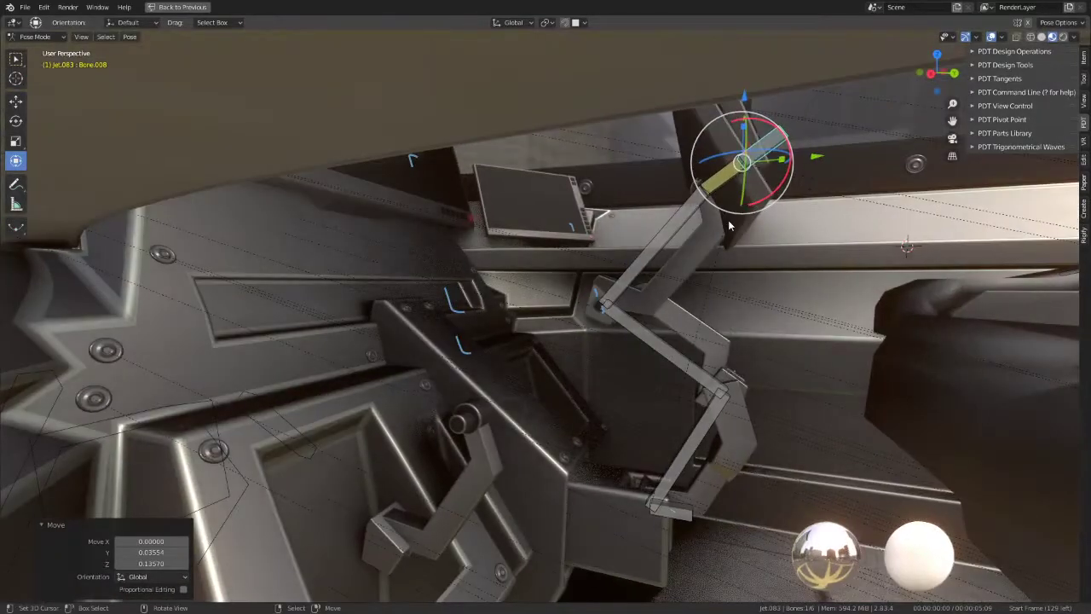
key("ctrl+space")
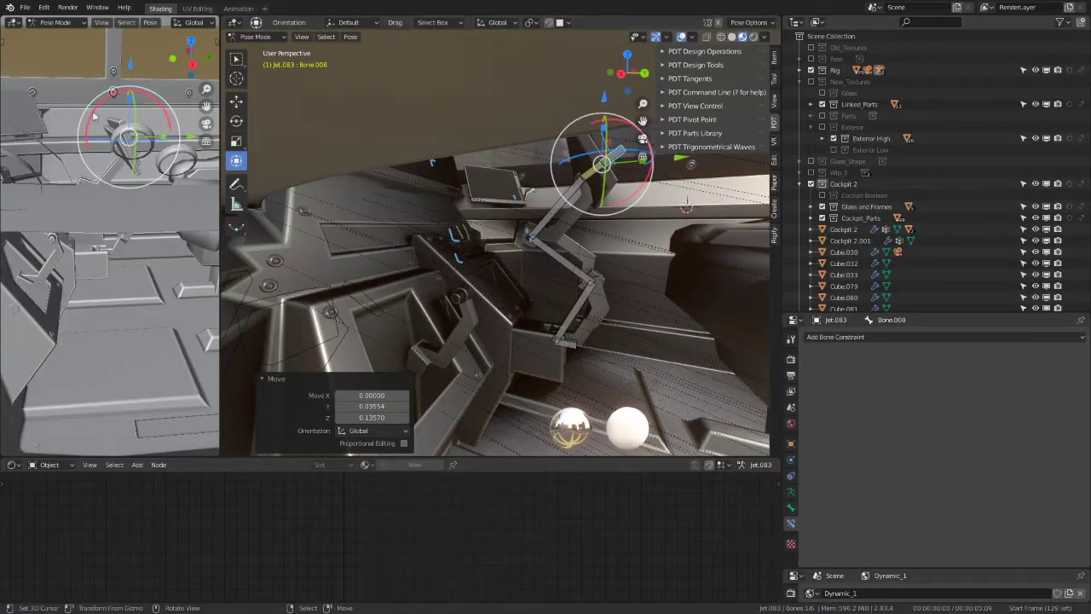
Step: Widen the main 3D view and select the Jet lever object in right view
middle_click_drag(94, 115, 114, 150)
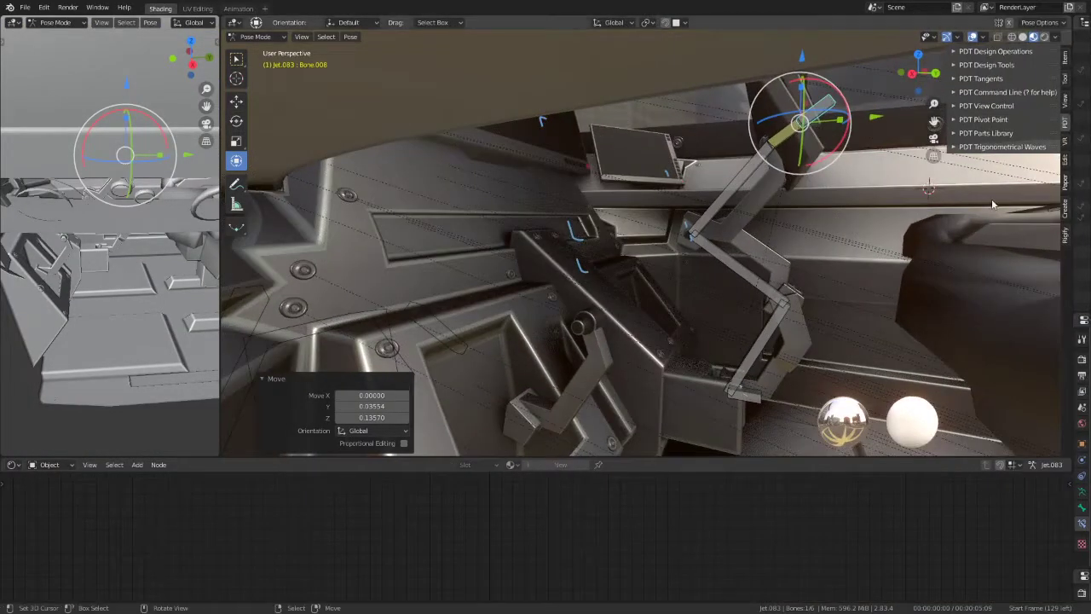
left_click_drag(792, 191, 1061, 196)
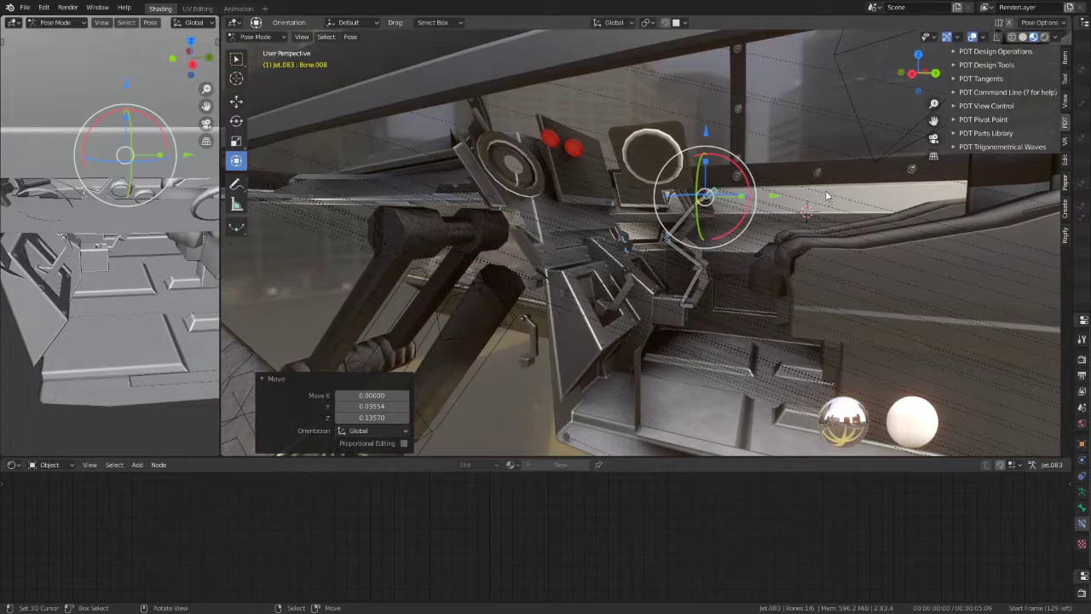
key("KP_3")
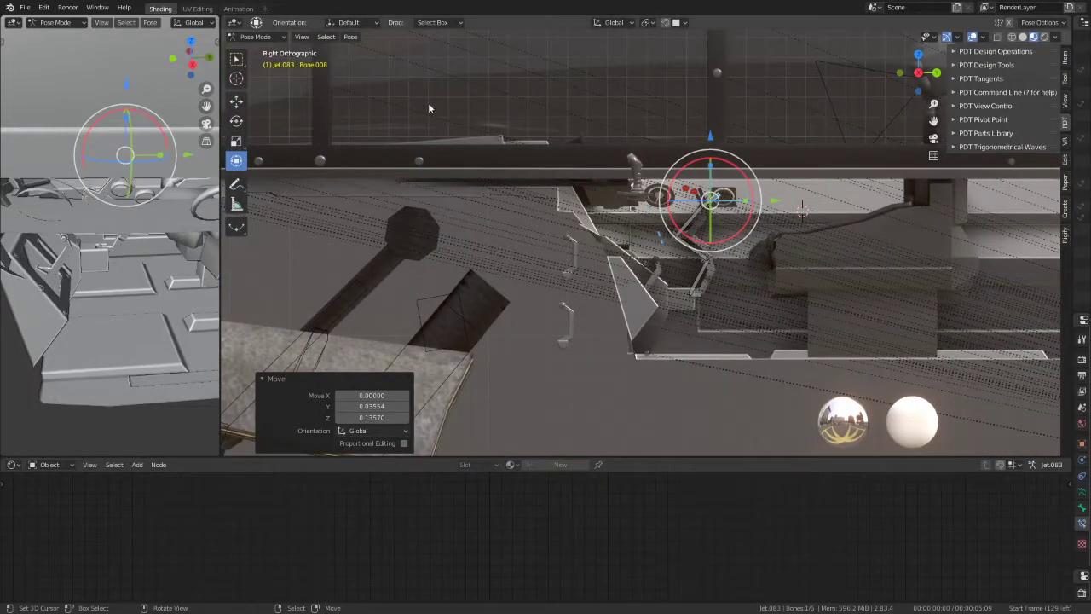
scroll(572, 154, "down", 3)
left_click(539, 308)
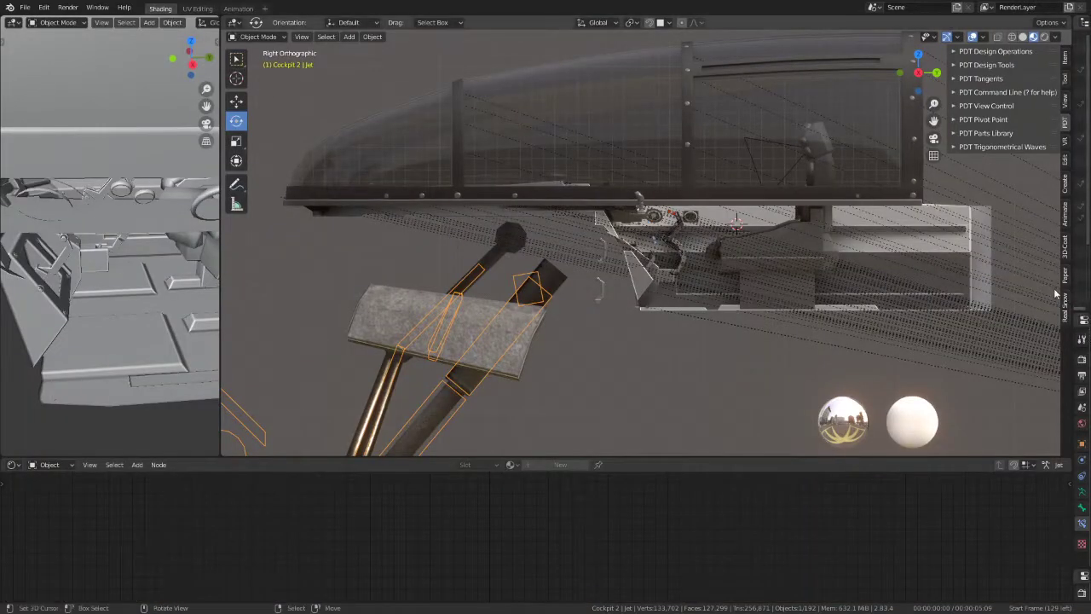
Step: Stop playback and toggle the armature between Pose Position and Rest Position
left_click_drag(1071, 280, 748, 292)
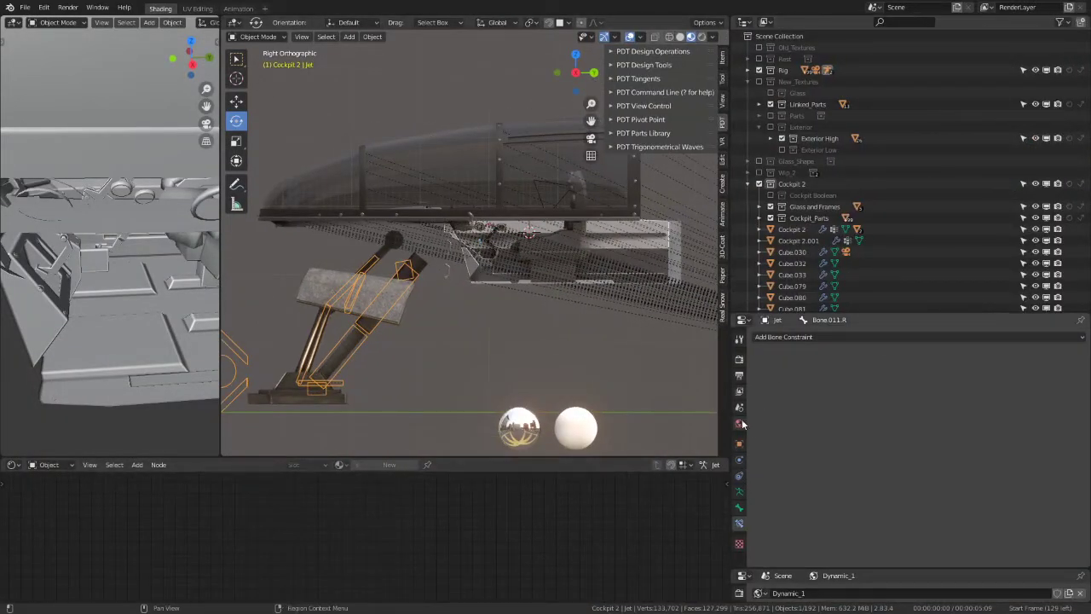
left_click(738, 492)
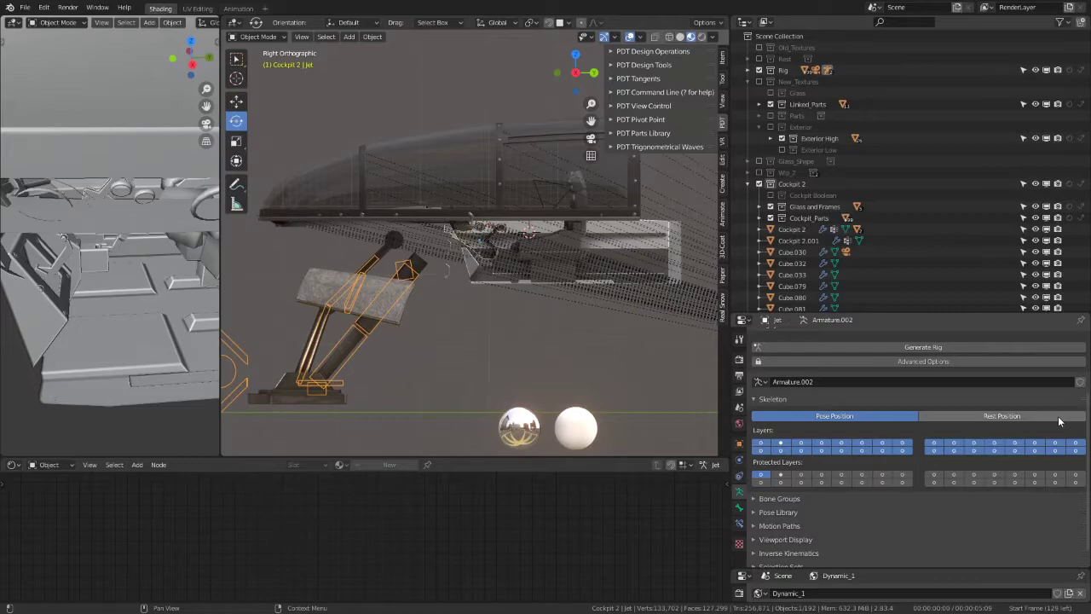
scroll(464, 256, "down", 1)
scroll(466, 254, "down", 1)
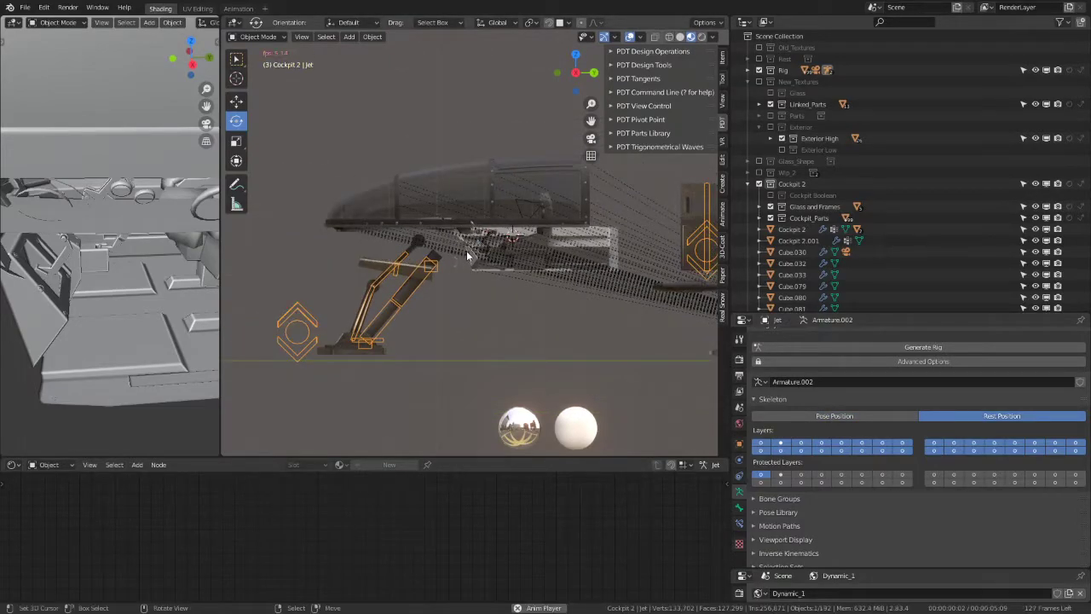
key("space")
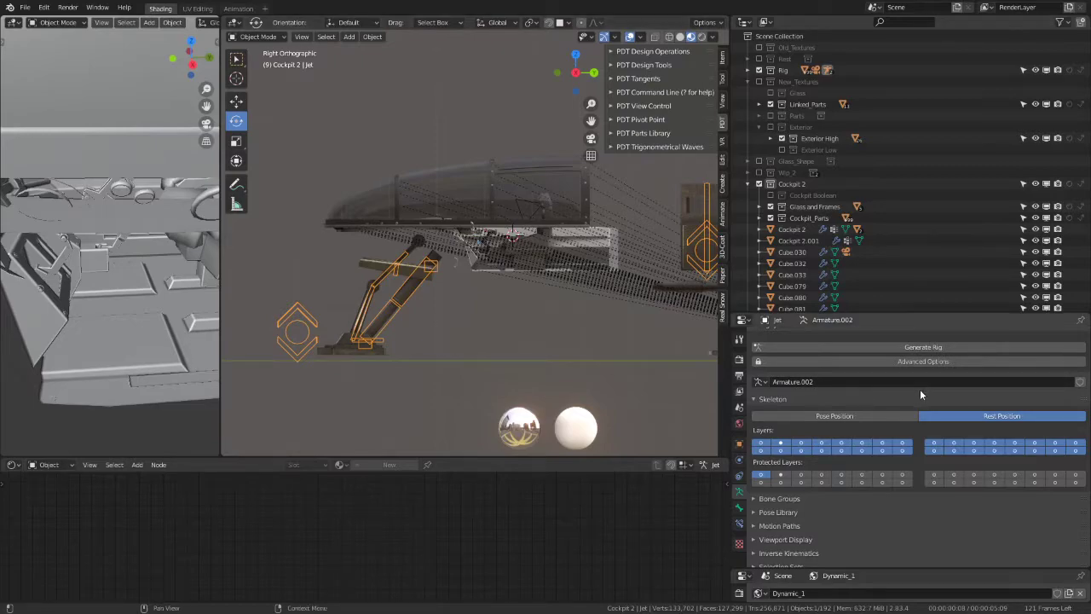
left_click(811, 417)
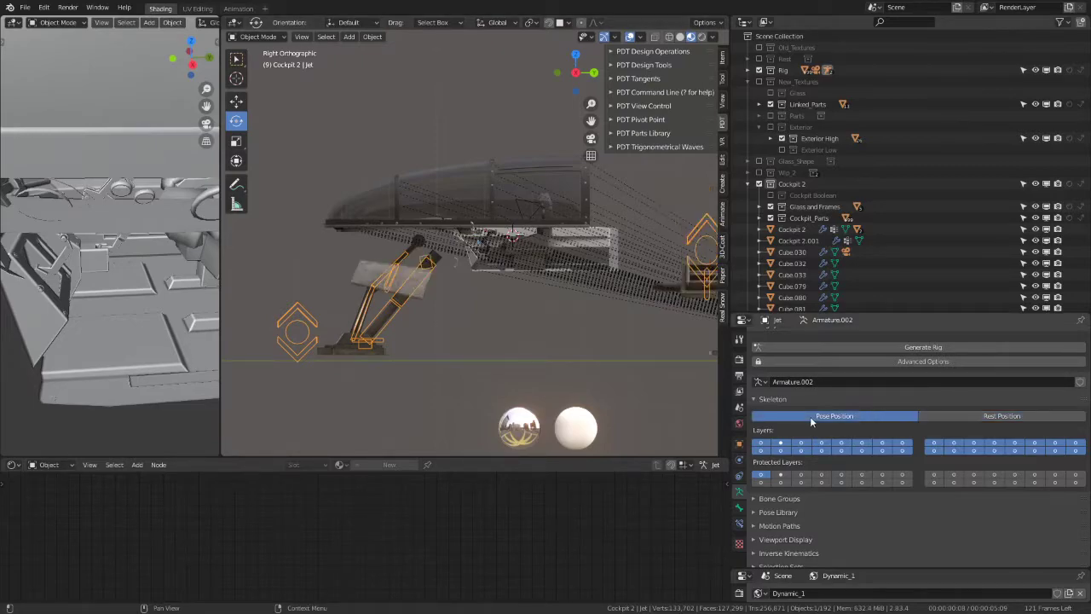
left_click(986, 415)
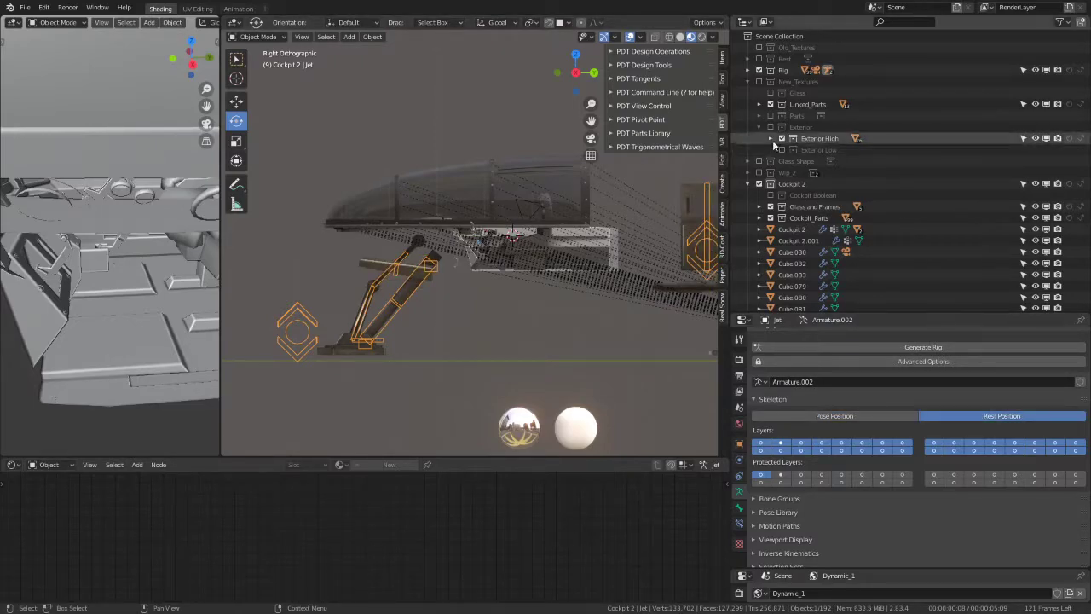
scroll(484, 189, "up", 3)
Step: Orbit to face the cockpit dashboard and widen the main 3D view
mouse_move(484, 189)
middle_mouse_down()
mouse_move(477, 208)
mouse_move(450, 189)
mouse_move(457, 210)
middle_mouse_up()
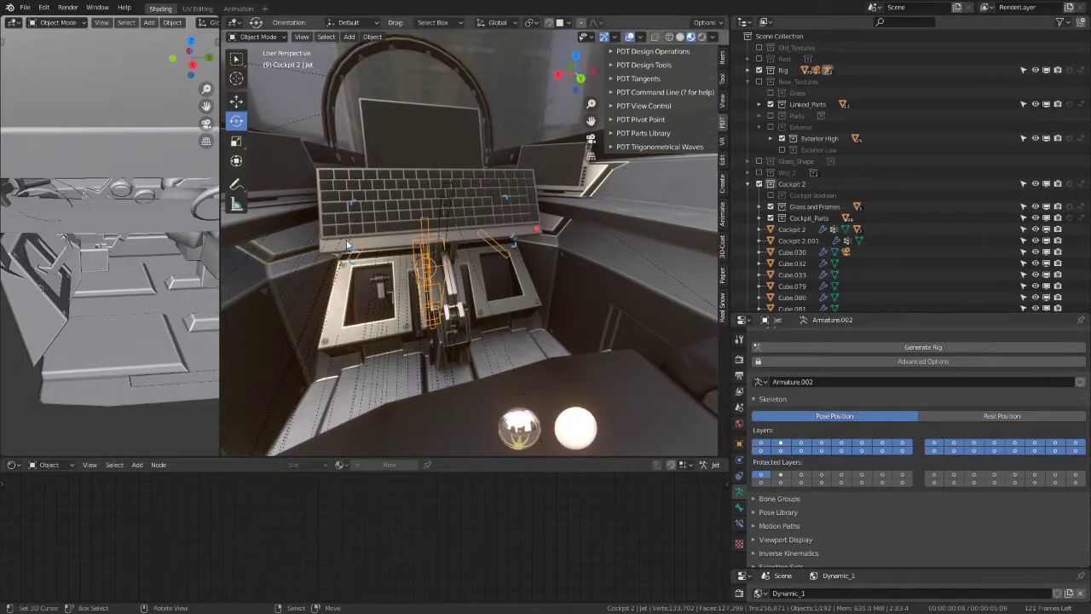
middle_click_drag(347, 244, 403, 198)
key("ctrl+space")
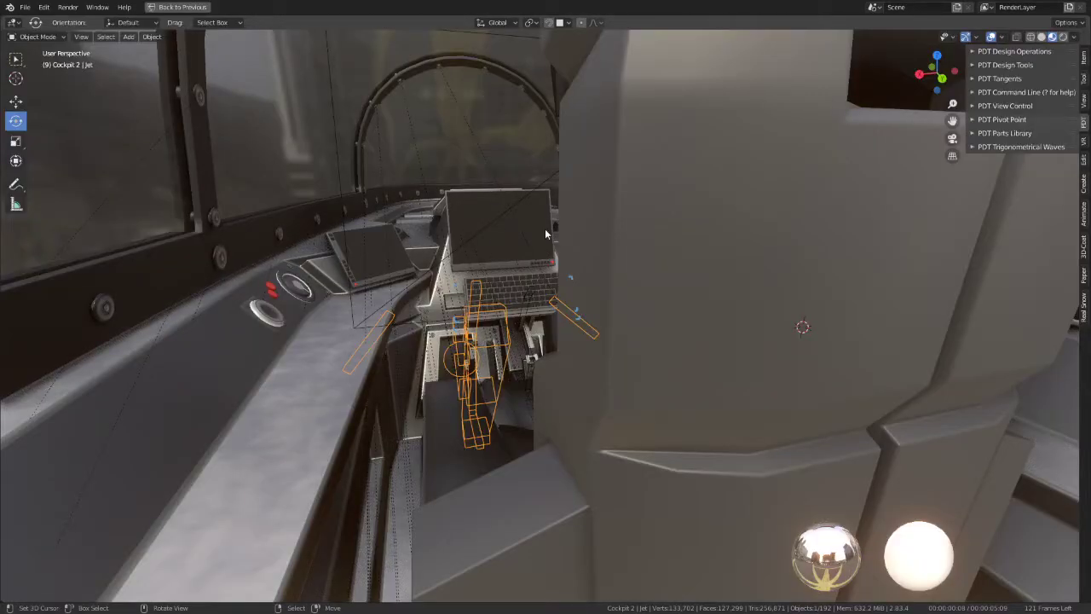
key("ctrl+space")
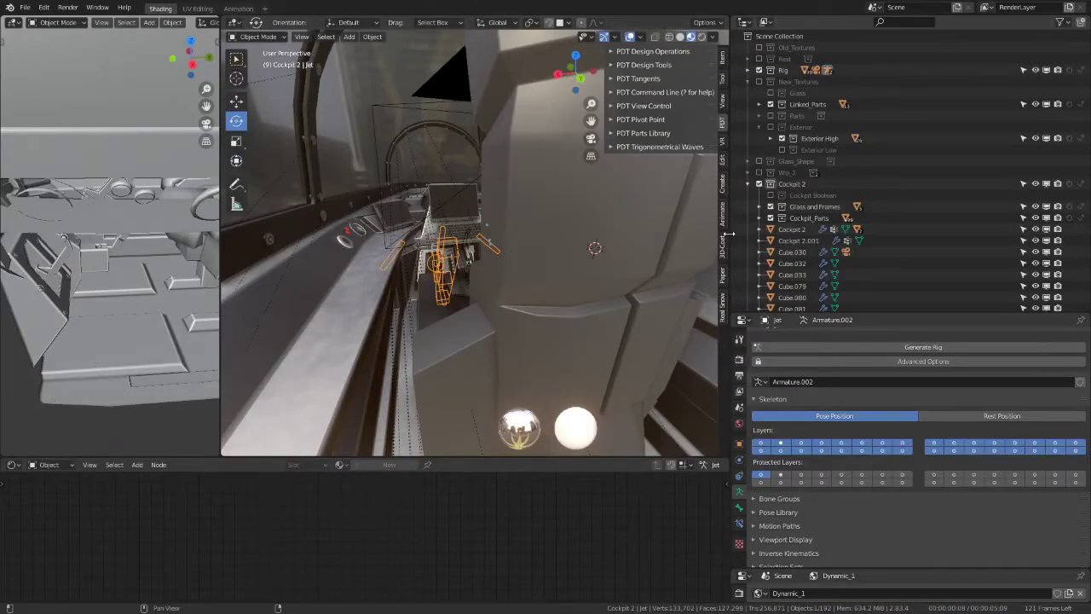
left_click_drag(729, 234, 978, 234)
middle_click_drag(767, 247, 648, 243)
Step: Look through the scene camera and widen the side view panel beside it
key("KP_0")
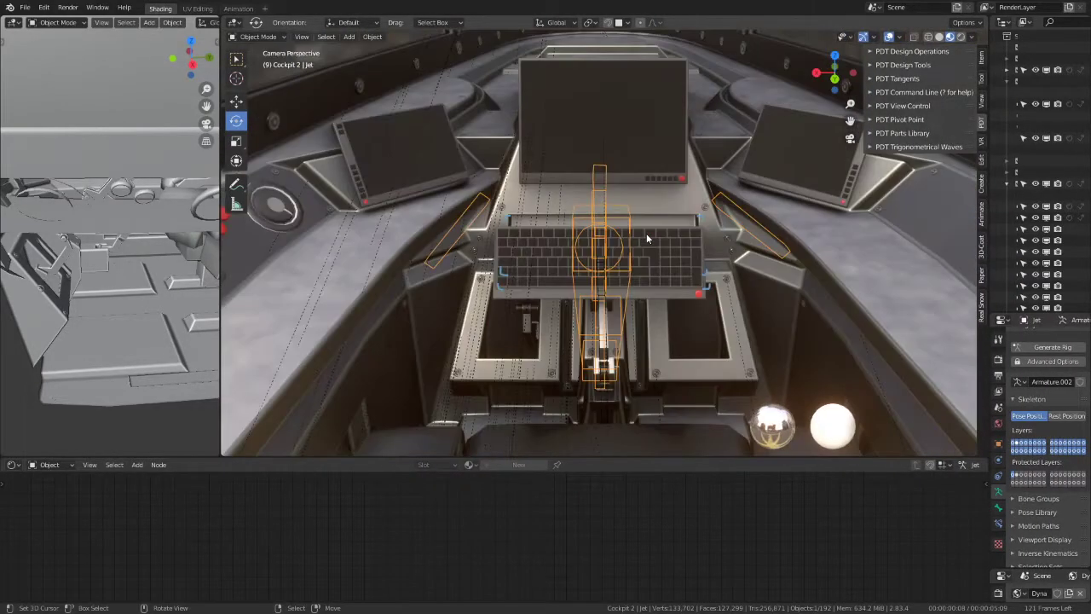
scroll(61, 184, "down", 3)
scroll(62, 184, "down", 2)
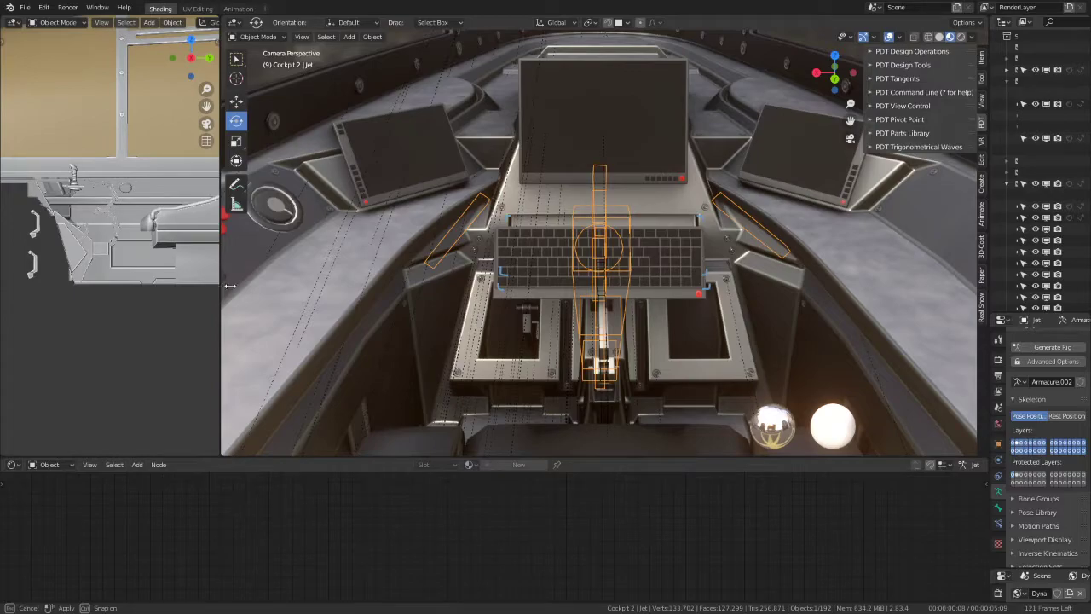
left_click_drag(230, 286, 426, 294)
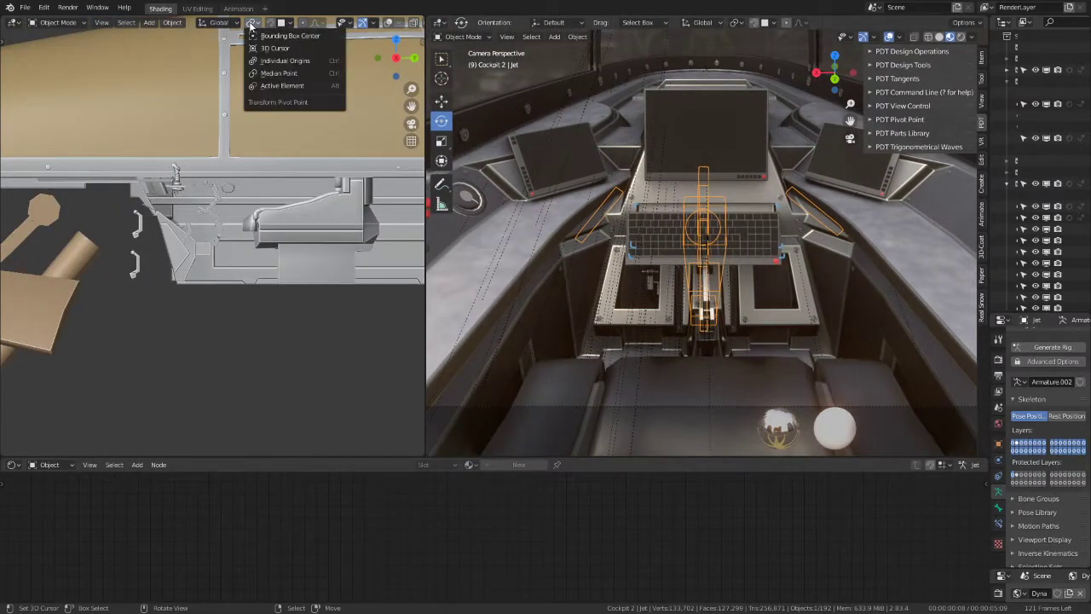
Step: Turn on X-ray in the side view, put the linkage armature in Pose Mode, and frame its bone
left_click(388, 23)
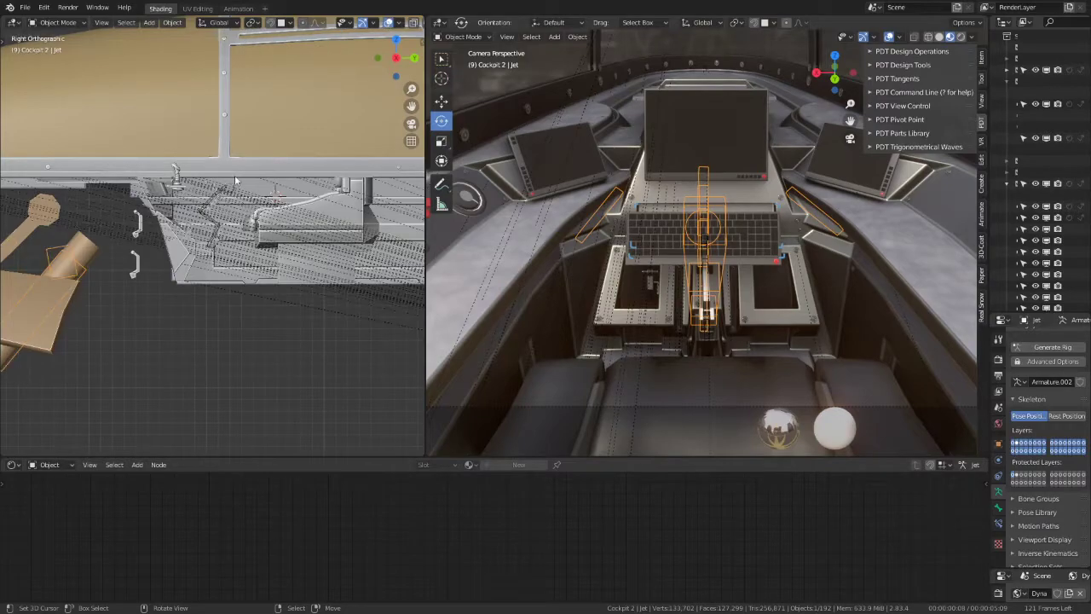
left_click(211, 223)
key("ctrl+Tab")
key("KP_Decimal")
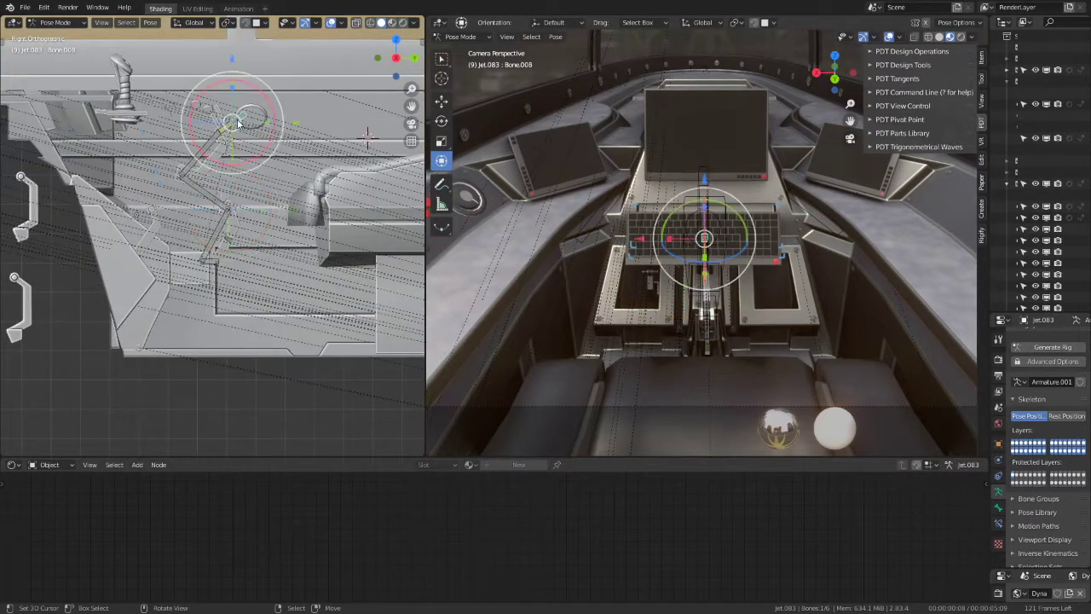
scroll(238, 124, "up", 2)
Step: Reposition the lever control bone in two moves in the side view
key("g")
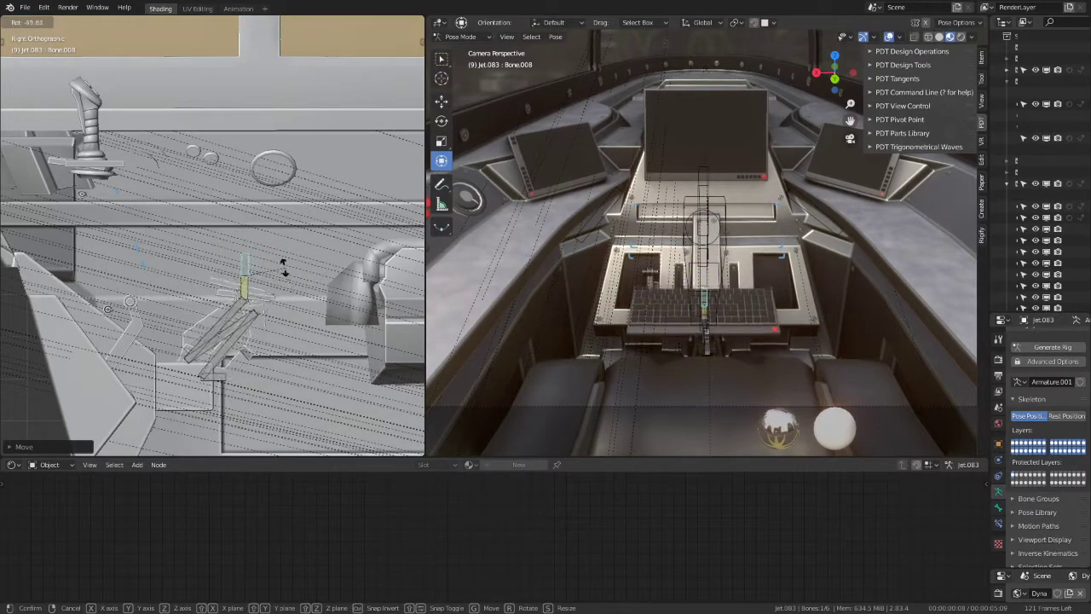
left_click(286, 279)
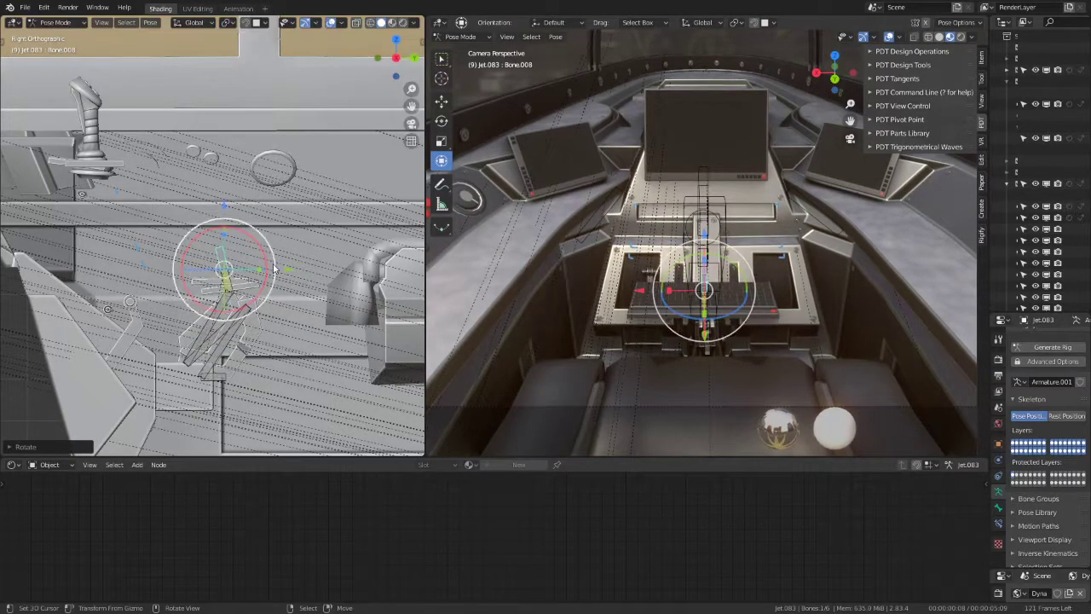
key("g")
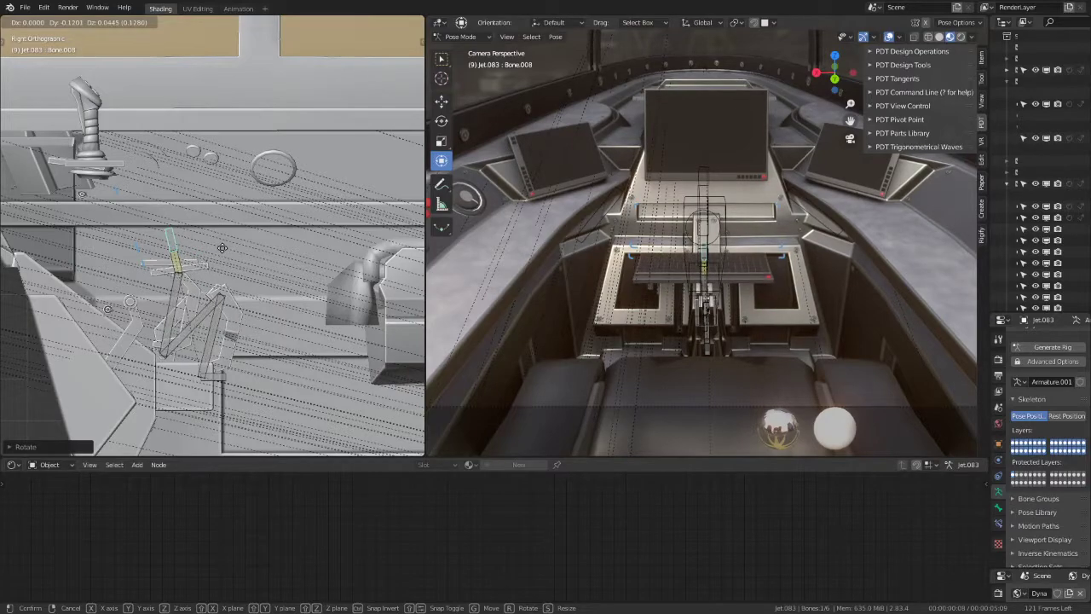
left_click(193, 247)
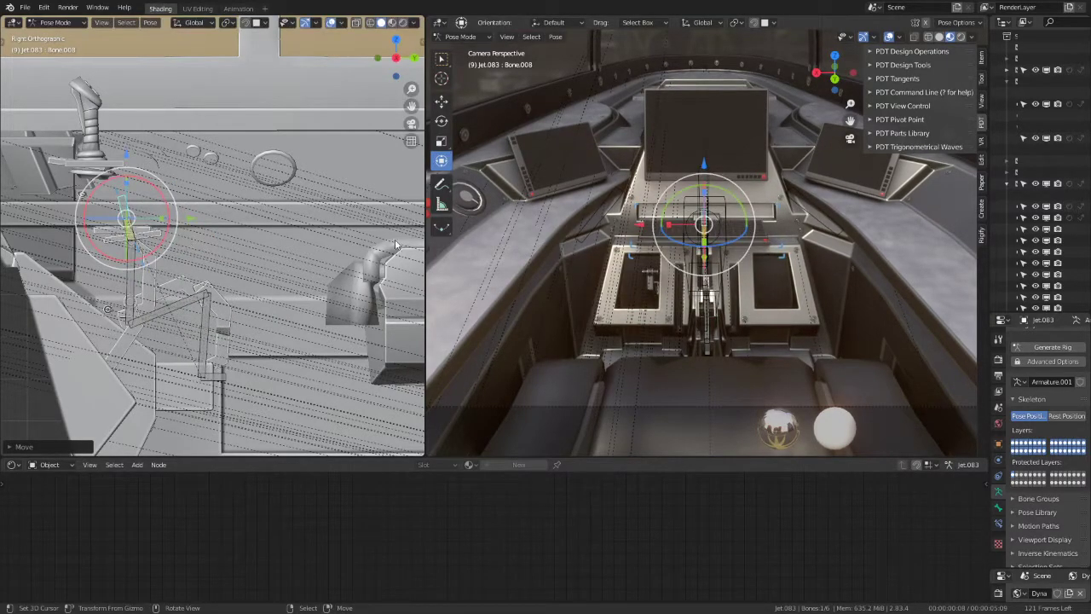
Step: Reframe the camera view without overlays or transform gizmo, then move and rotate the lever bone
middle_click_drag(708, 255, 961, 6, "shift")
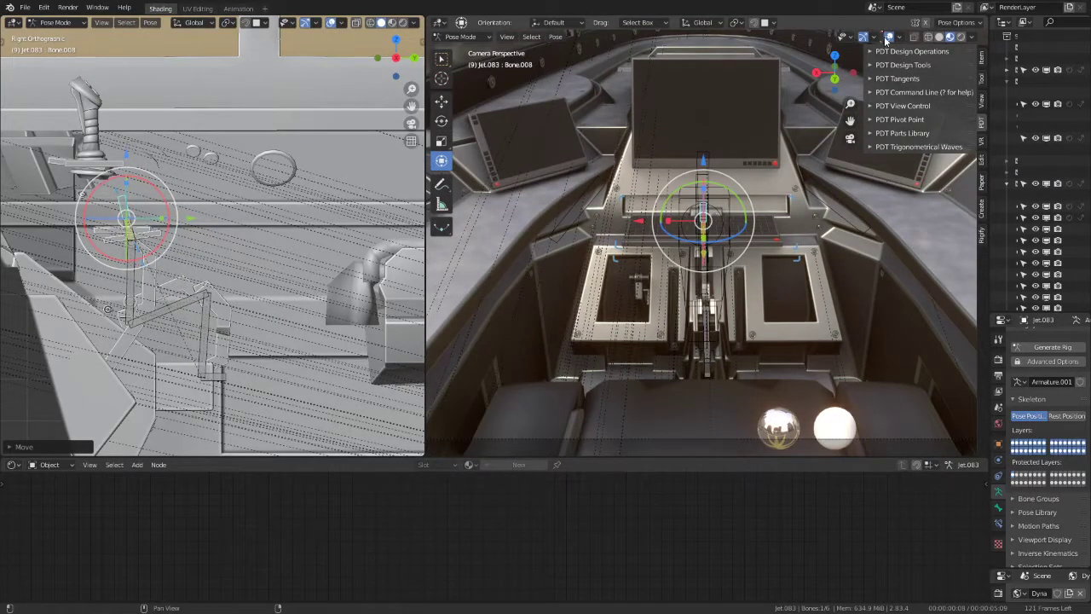
left_click(887, 38)
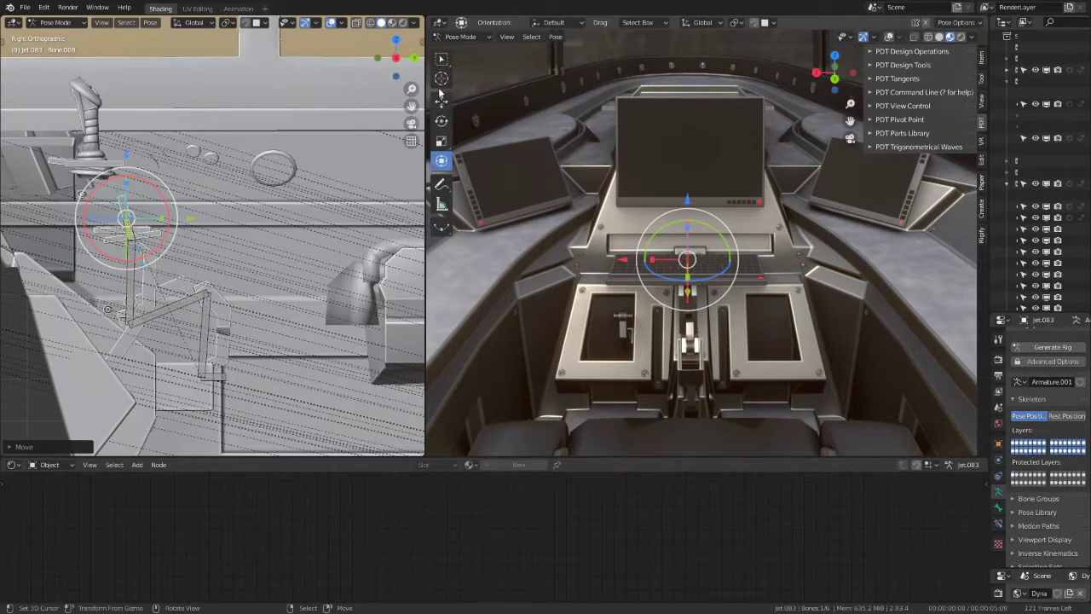
left_click(442, 59)
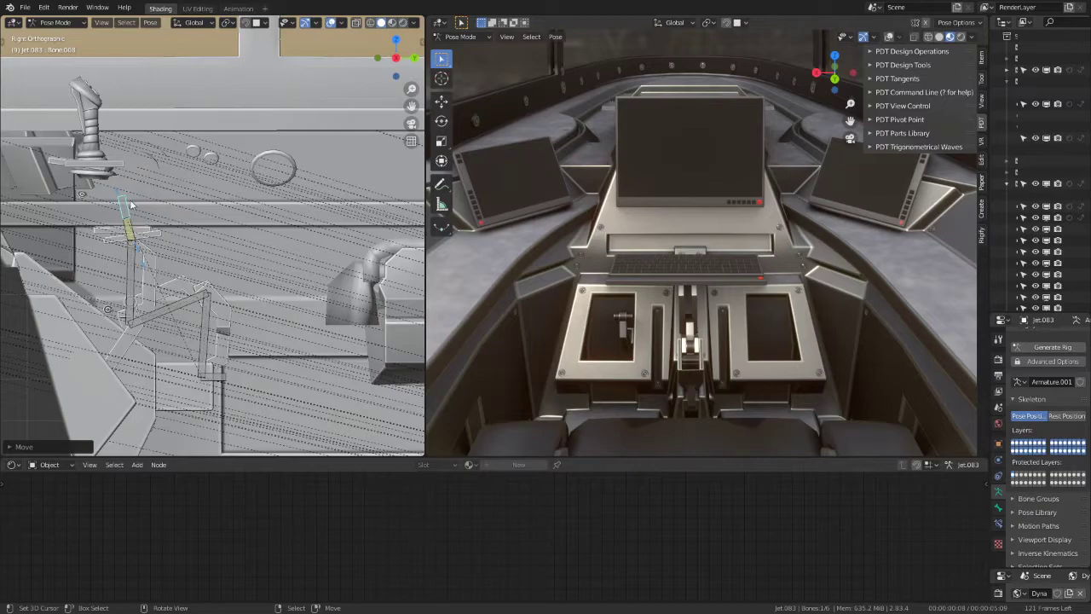
key("g")
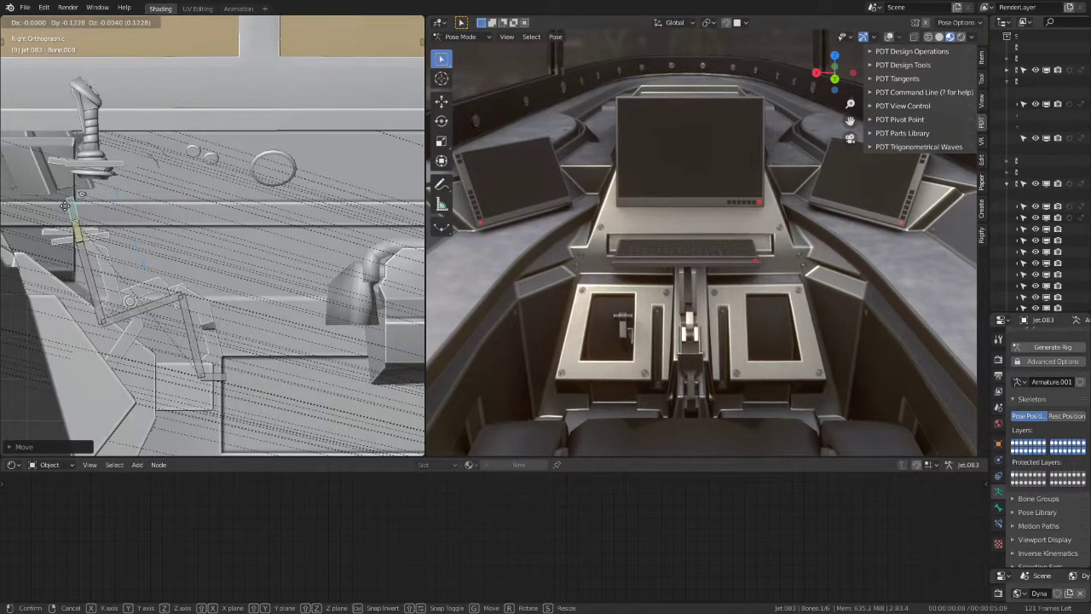
left_click(65, 205)
key("r")
left_click(242, 231)
Step: Alternately move and rotate the lever bone to start raising and tilting the keyboard tray
key("g")
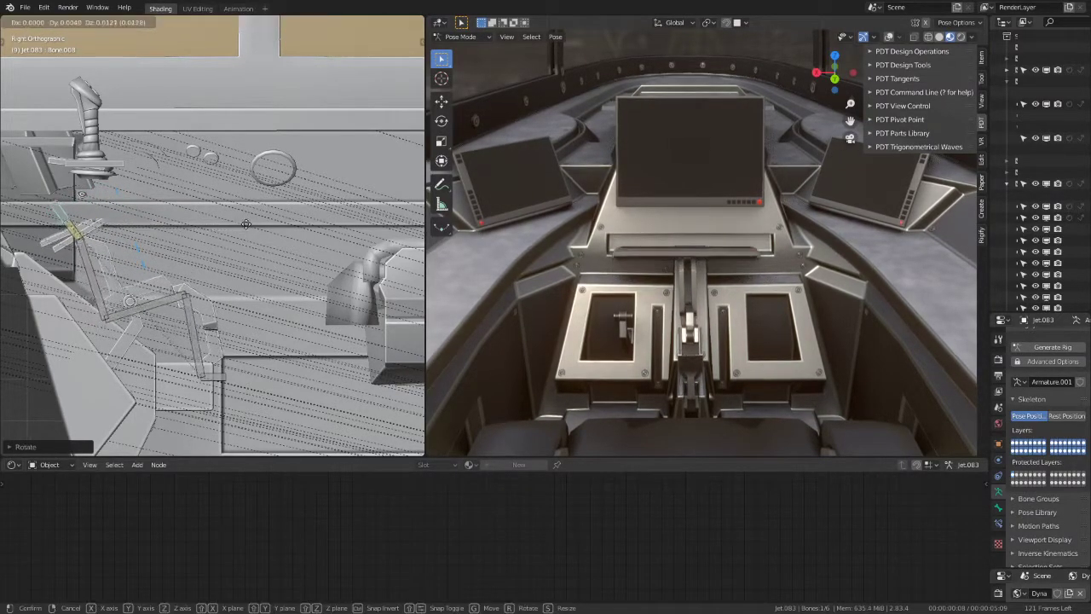
left_click(251, 211)
key("r")
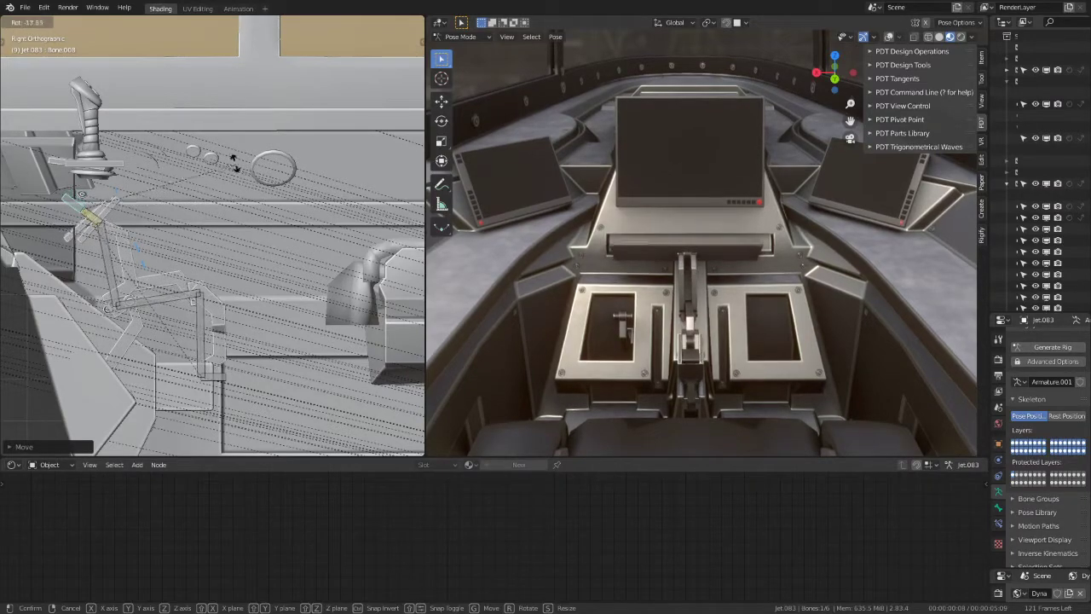
left_click(231, 162)
key("g")
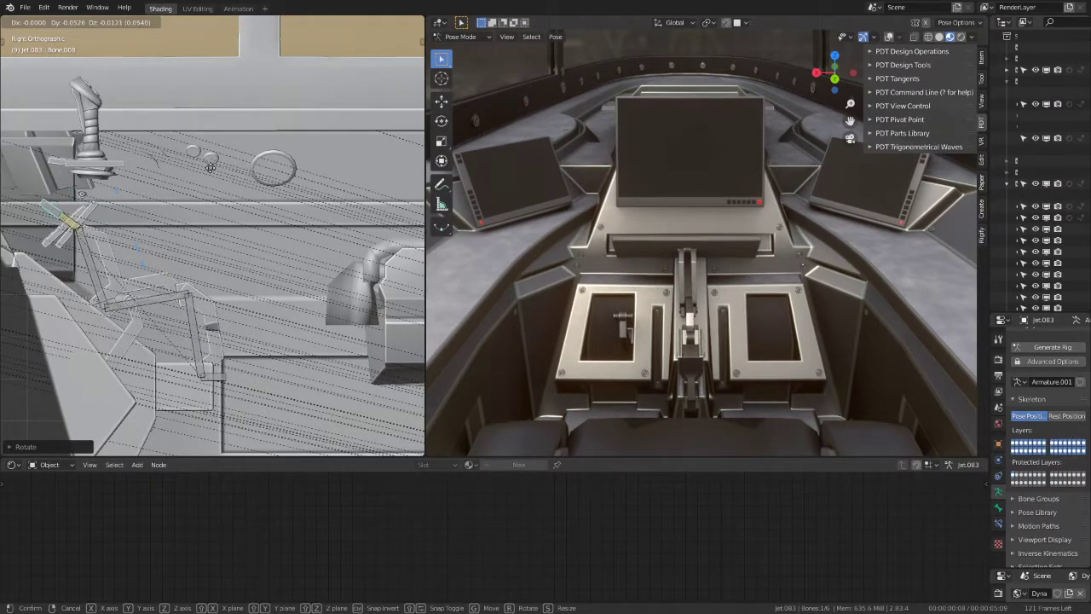
left_click(210, 167)
key("g")
left_click(183, 146)
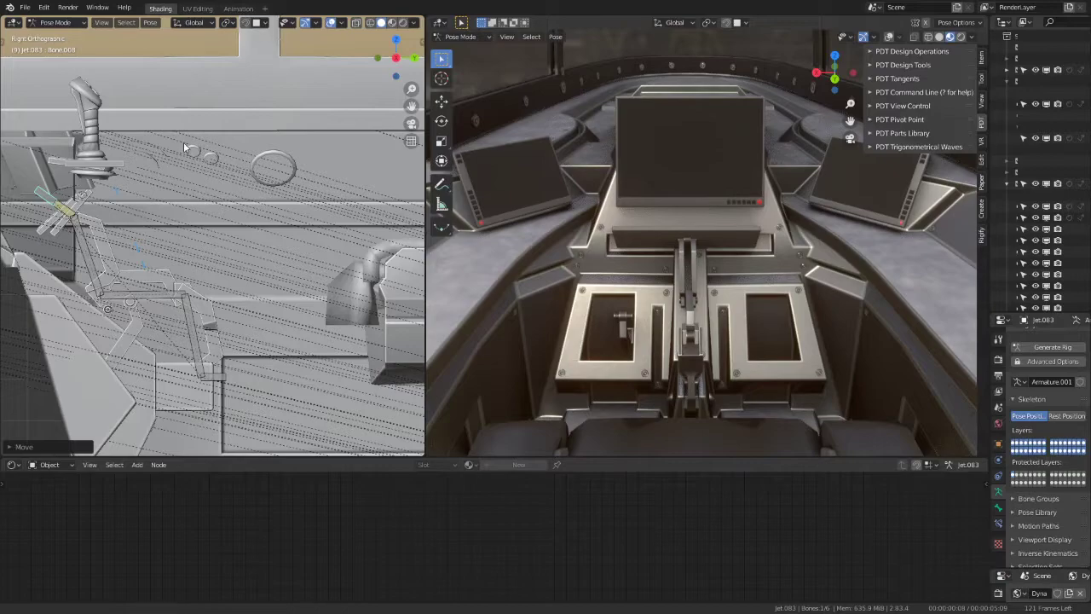
Step: Orbit and centre the right view on the bone, move it, and return to the camera view
middle_click_drag(183, 147, 221, 155, "shift")
middle_click_drag(641, 235, 708, 219)
key("KP_Decimal")
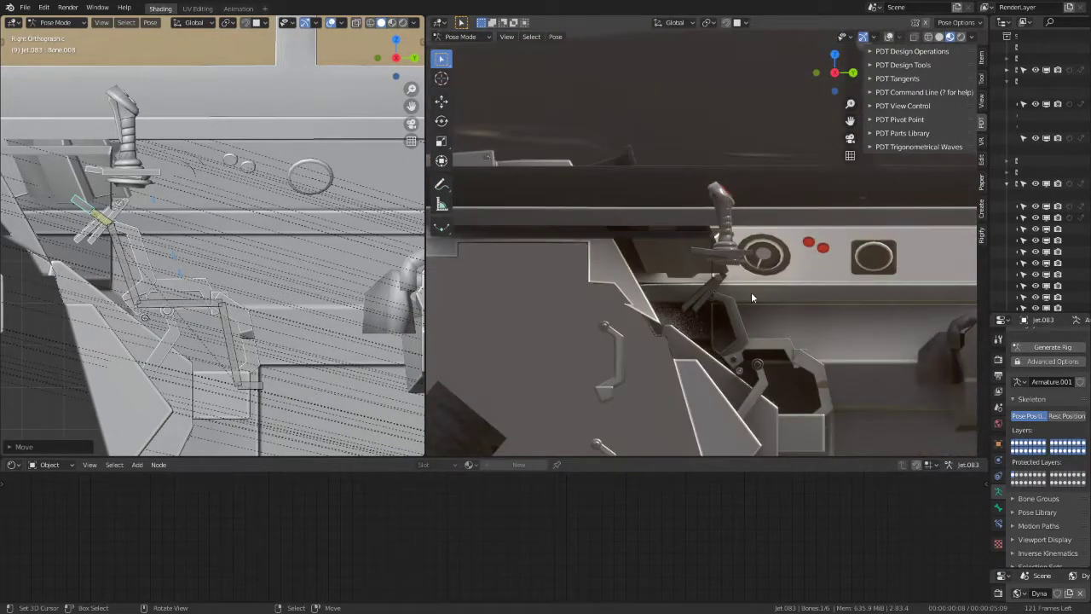
key("g")
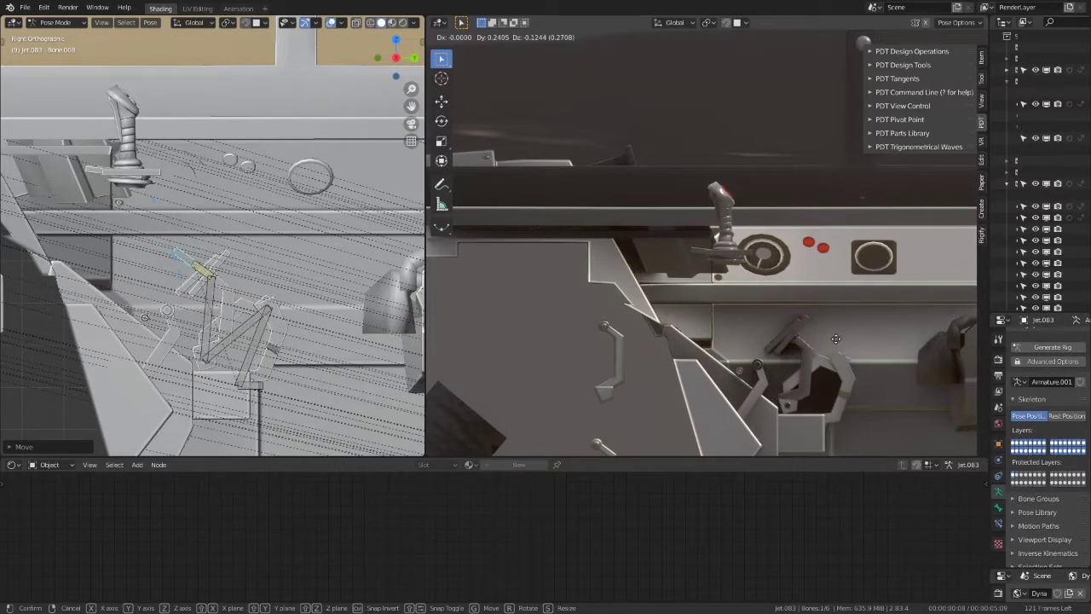
left_click(835, 339)
key("KP_0")
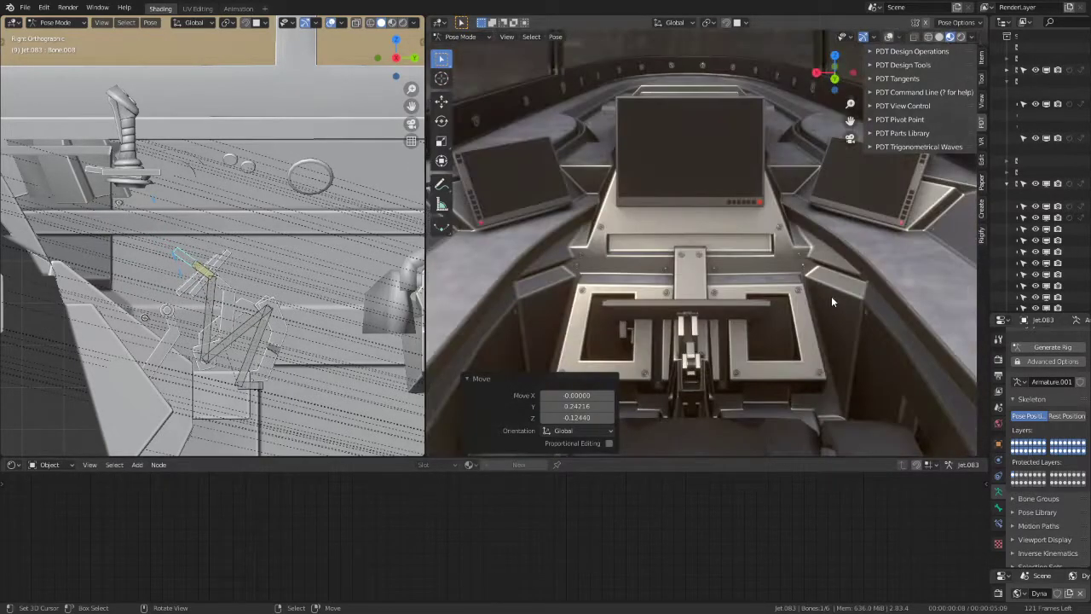
Step: Rotate and move the lever further so the tray stands raised and tilted toward the seat
key("r")
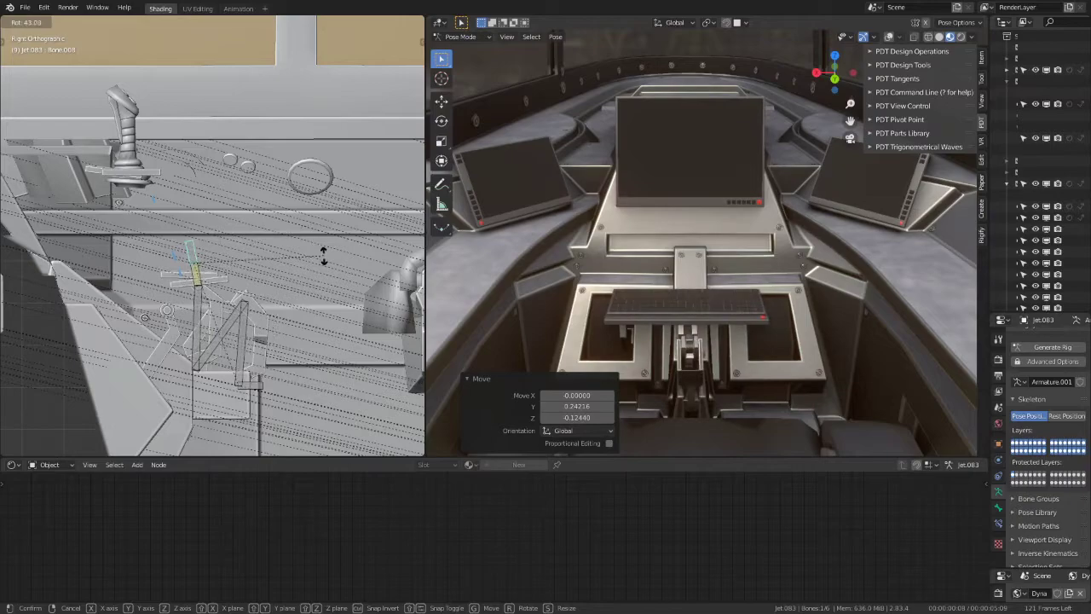
left_click(329, 250)
key("g")
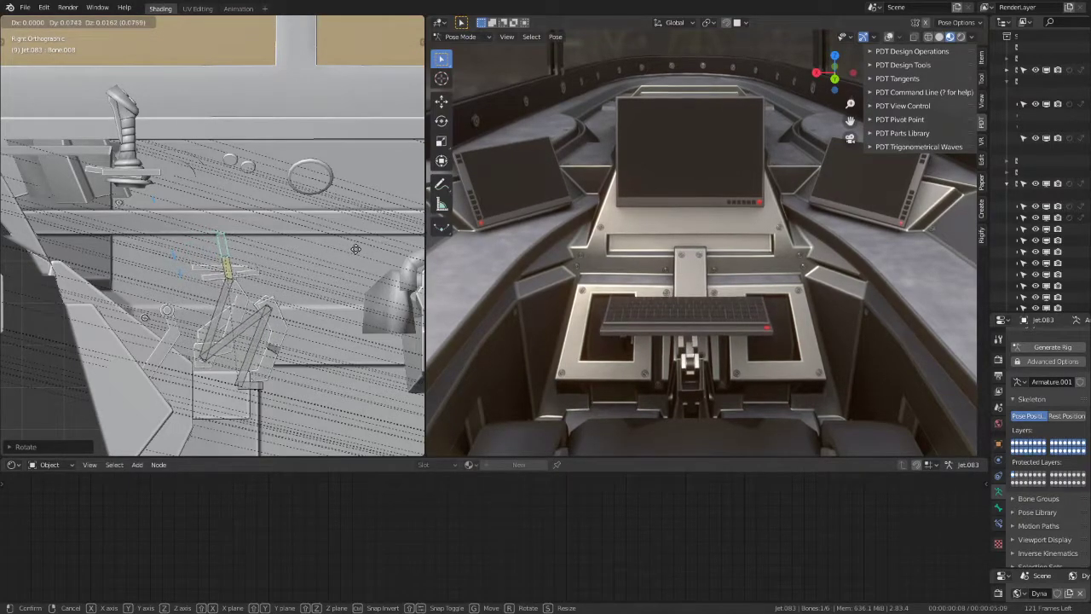
left_click(358, 249)
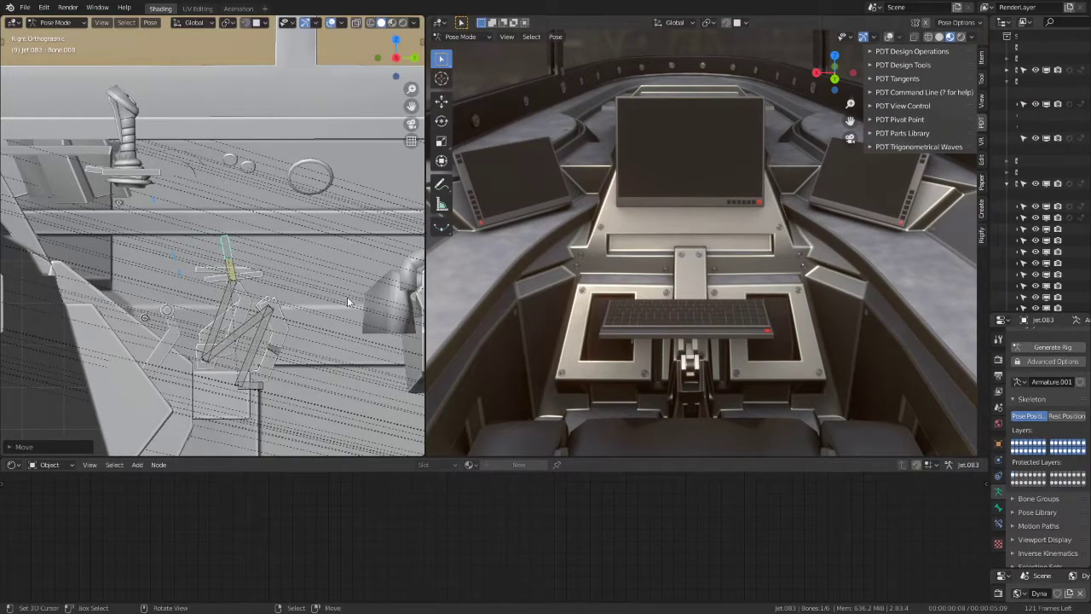
key("g")
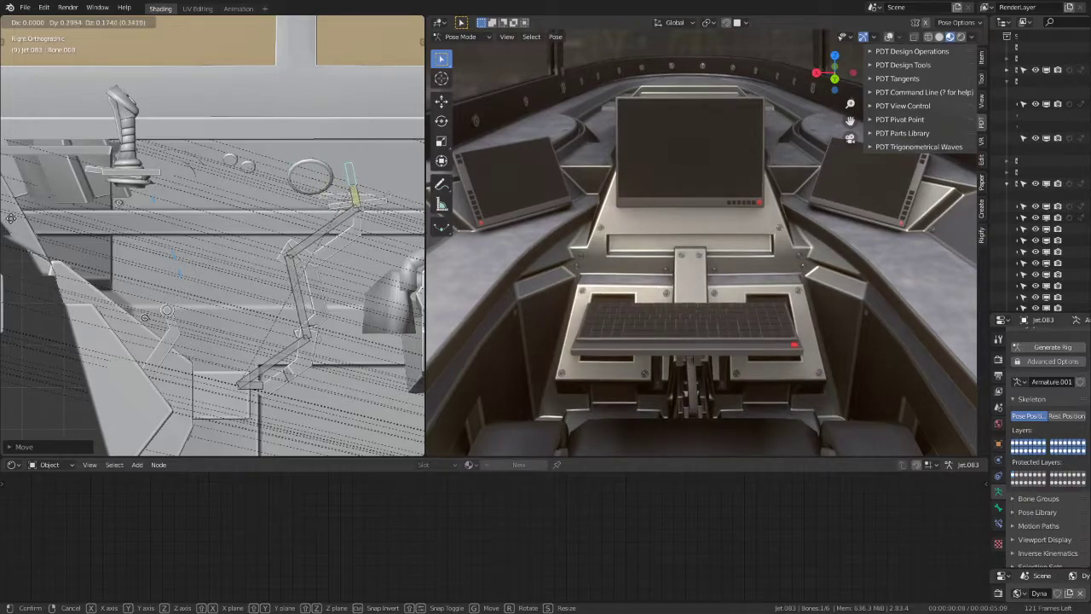
key("r")
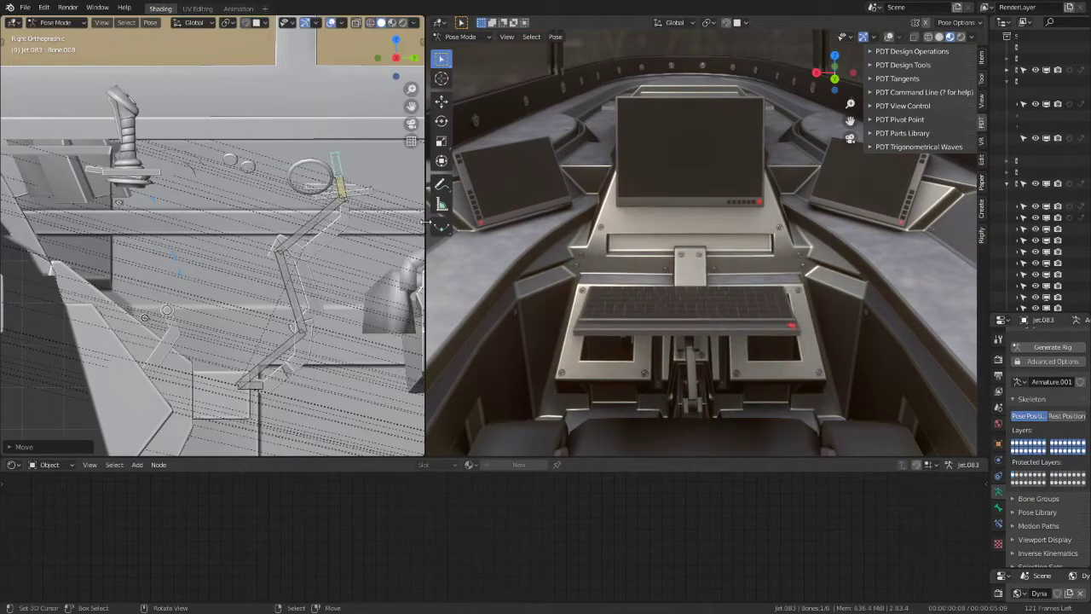
left_click(299, 324)
key("g")
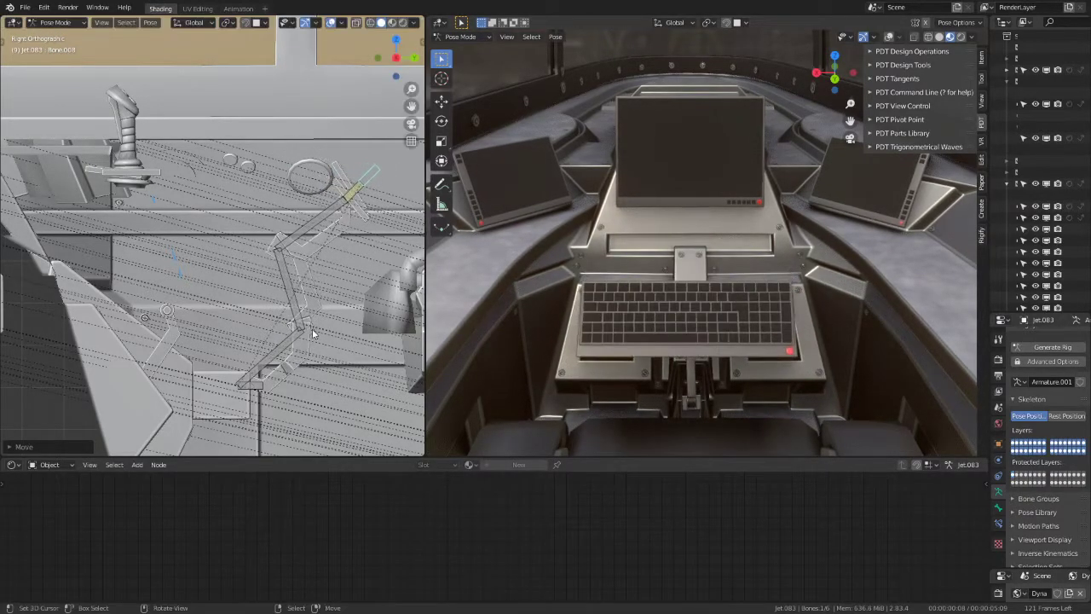
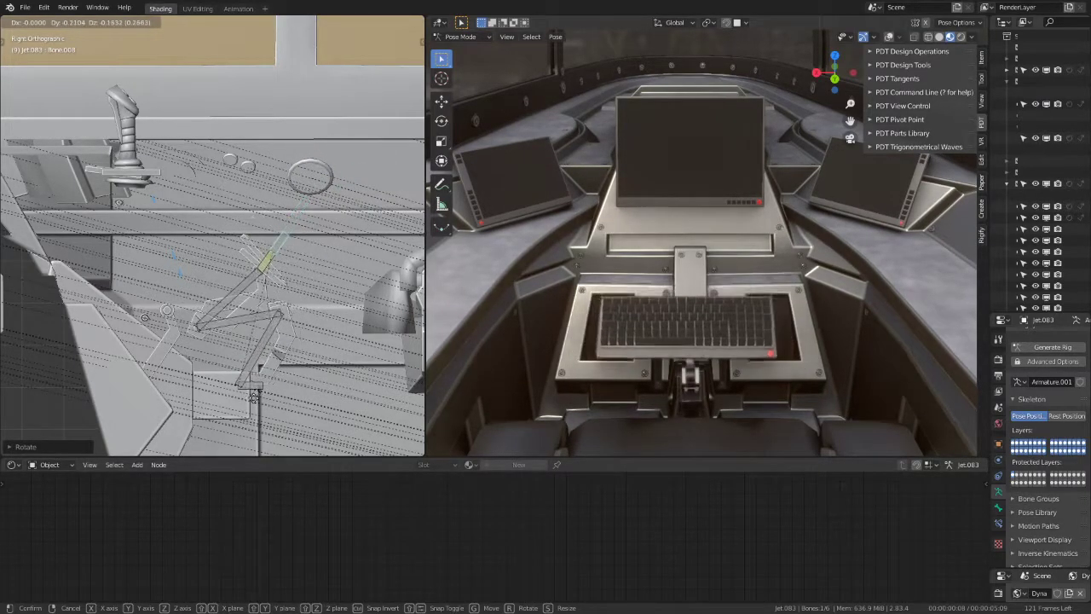
Step: Lower the lever and tray, then rotate and move the arm bone to a new position
left_click(374, 320)
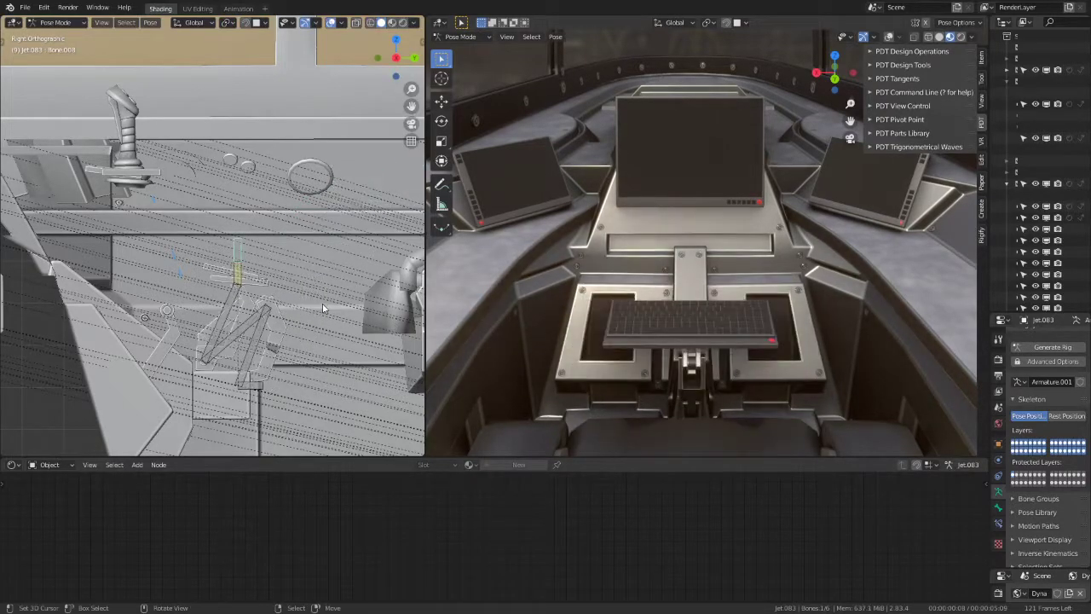
key("r")
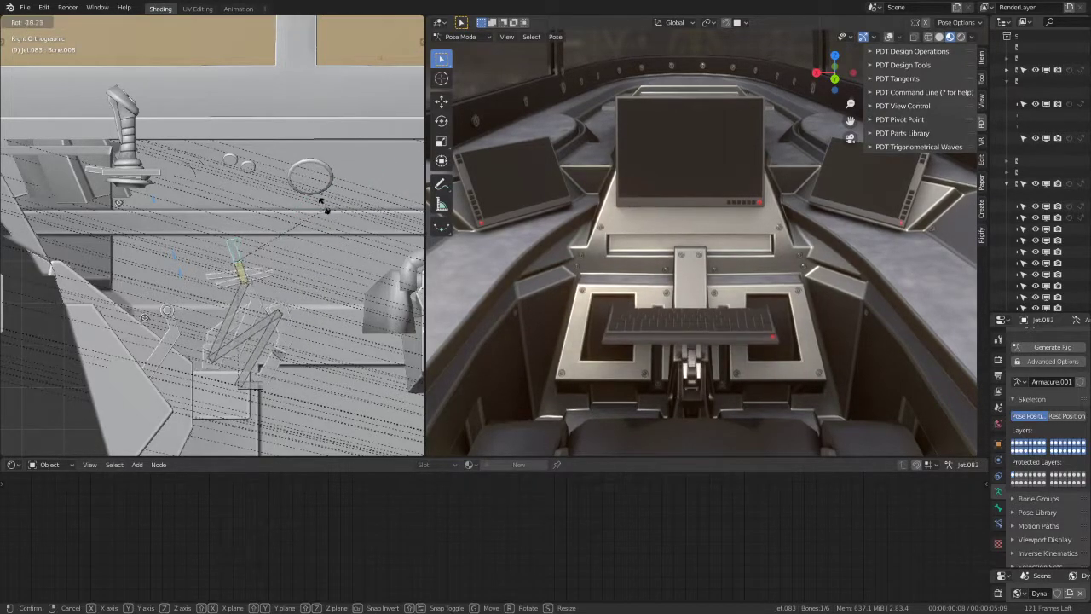
left_click(298, 189)
key("g")
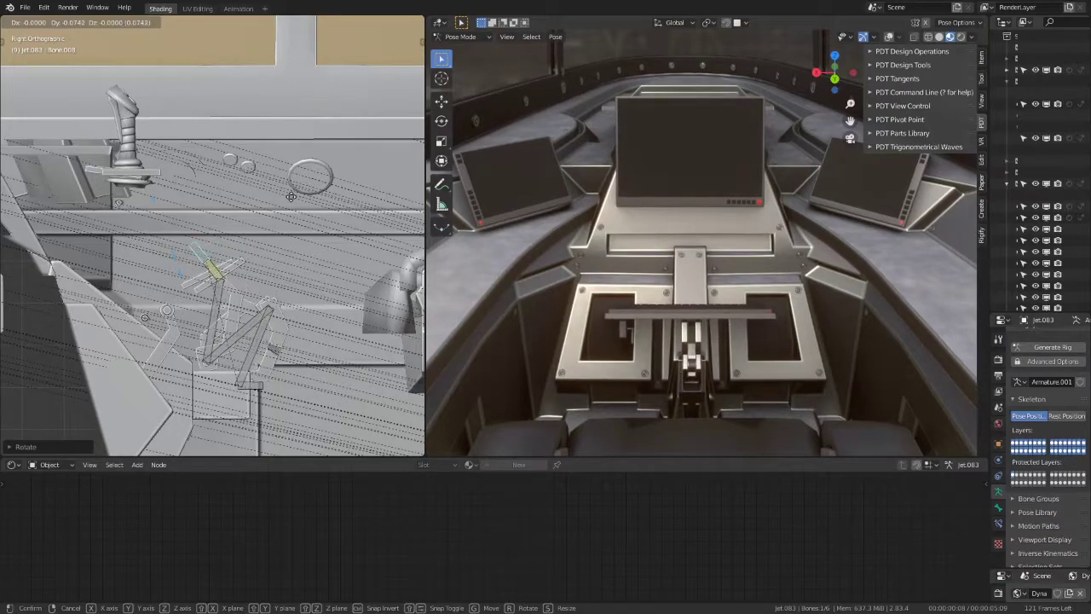
left_click(239, 178)
Step: Shift, rotate and reposition the lever bone to its final pose, then inspect the arm joint
key("g")
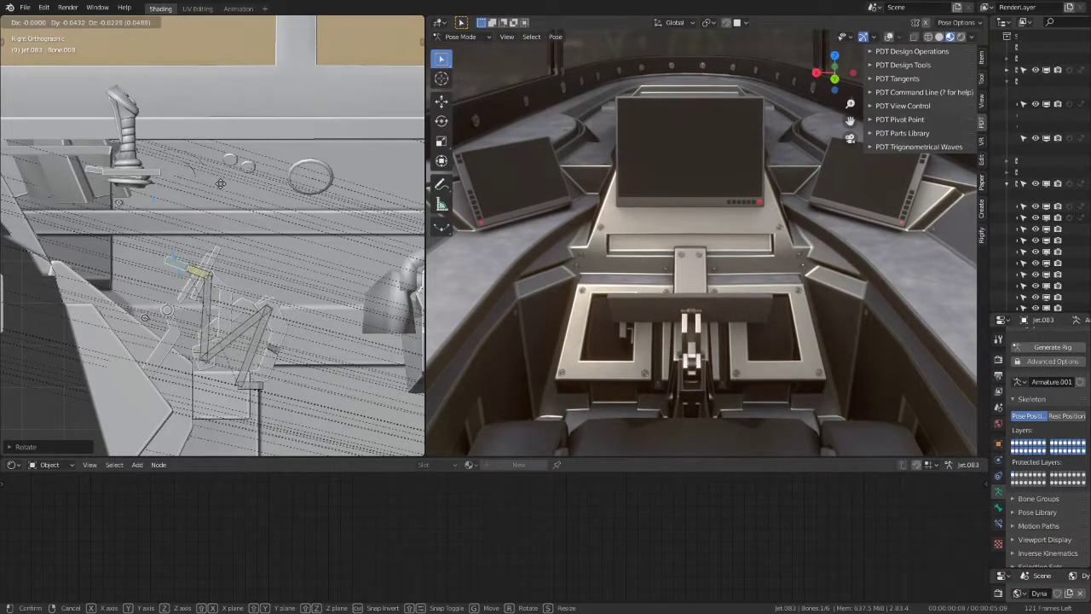
left_click(230, 181)
key("r")
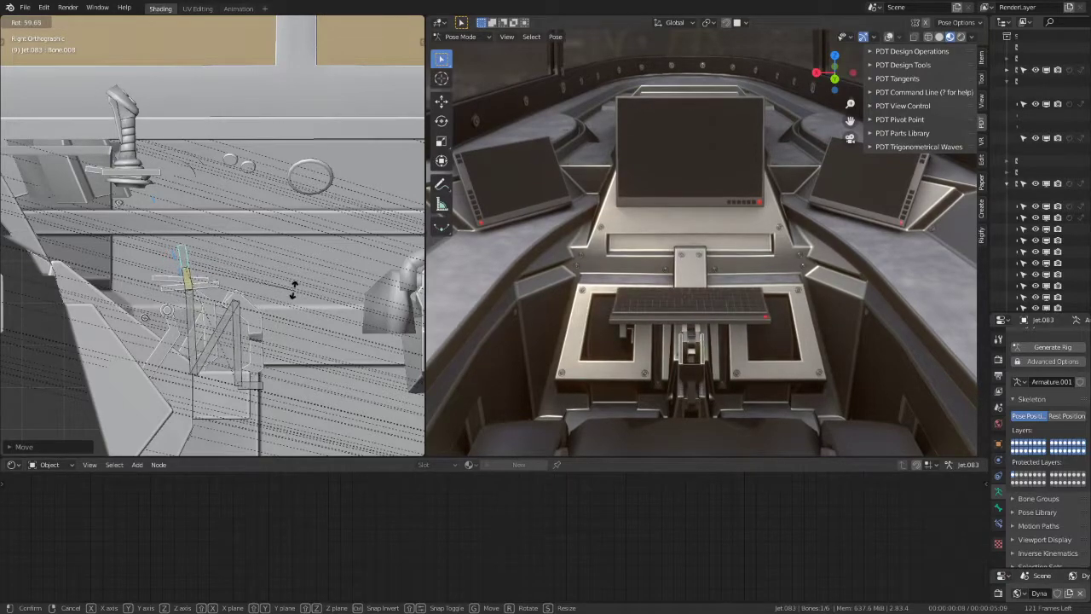
left_click(290, 284)
key("g")
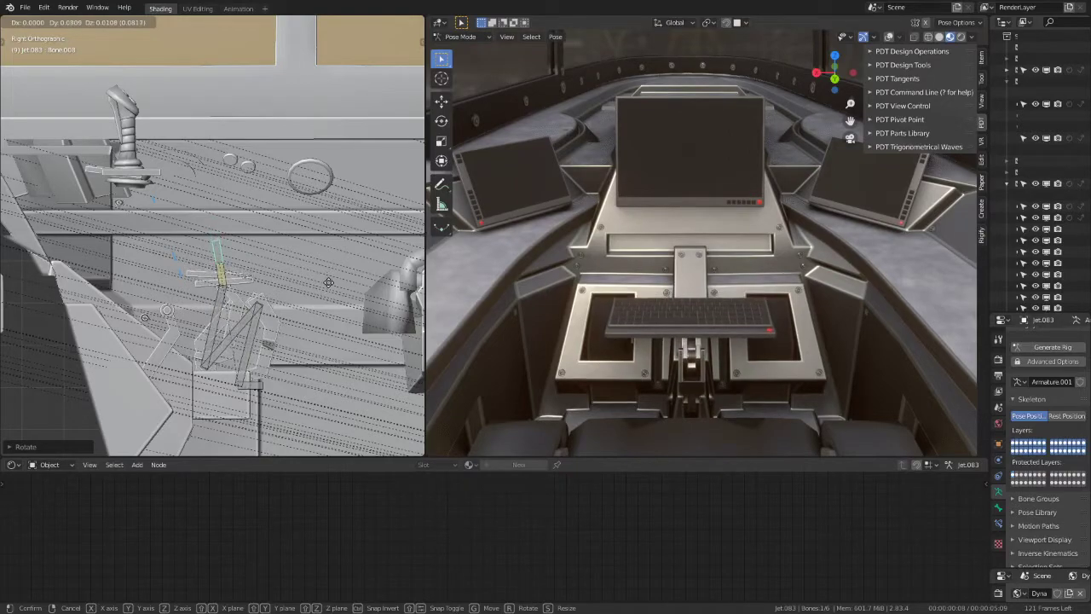
left_click(339, 283)
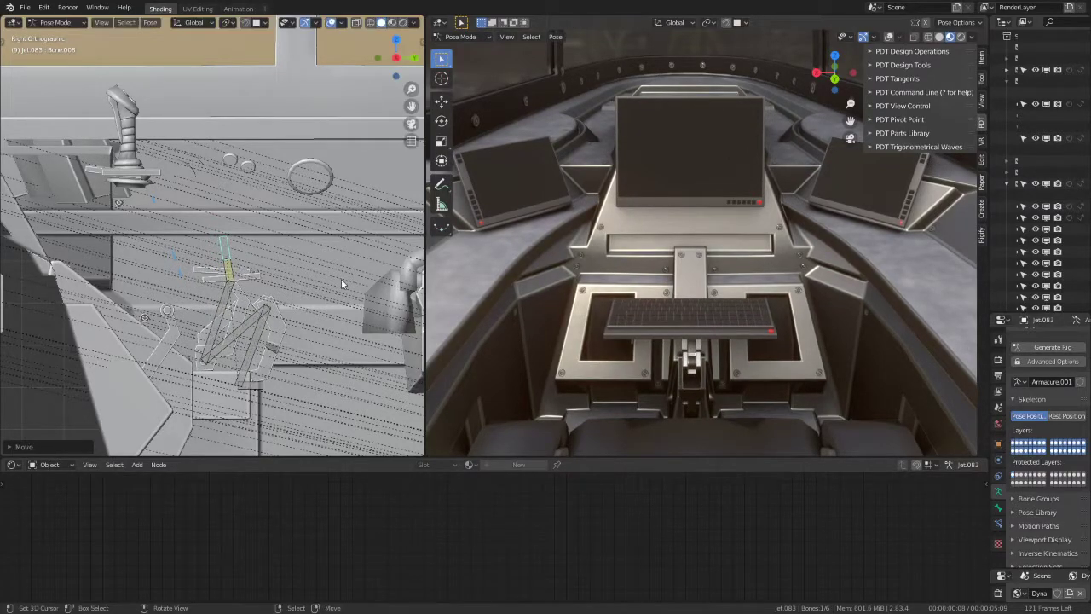
mouse_move(766, 254)
middle_mouse_down()
mouse_move(680, 323)
mouse_move(730, 316)
mouse_move(755, 284)
mouse_move(766, 293)
middle_mouse_up()
mouse_move(875, 385)
middle_mouse_down()
mouse_move(725, 222)
mouse_move(791, 261)
mouse_move(725, 245)
mouse_move(733, 242)
mouse_move(741, 246)
mouse_move(672, 271)
mouse_move(733, 264)
mouse_move(705, 317)
mouse_move(739, 315)
mouse_move(719, 285)
middle_mouse_up()
Step: Select Cube.081 in Edit Mode and pick the face to adjust
left_click(739, 315)
key("Tab")
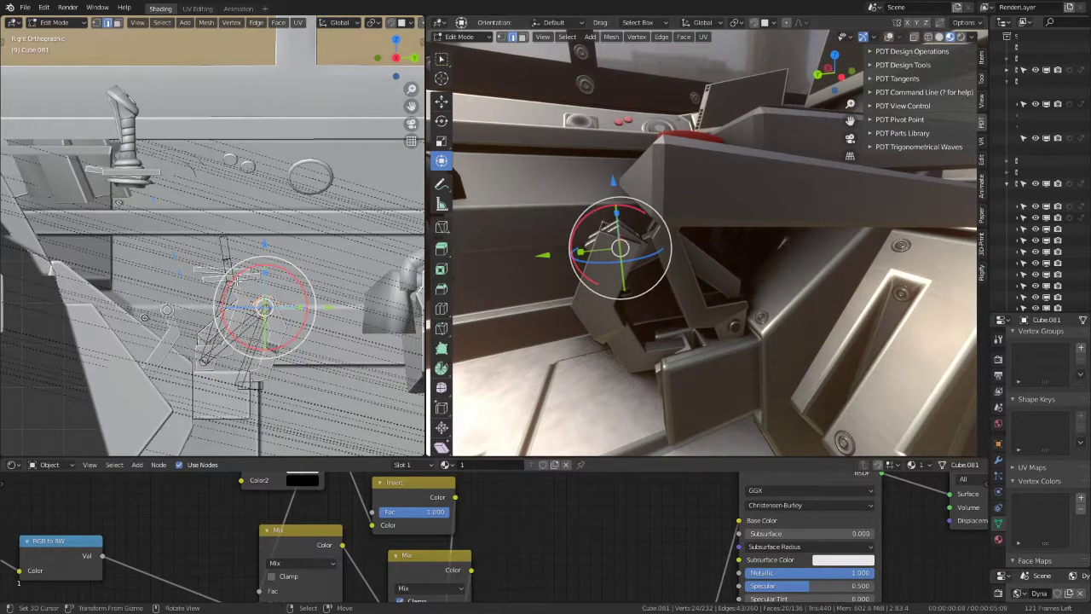
key("Tab")
key("Tab")
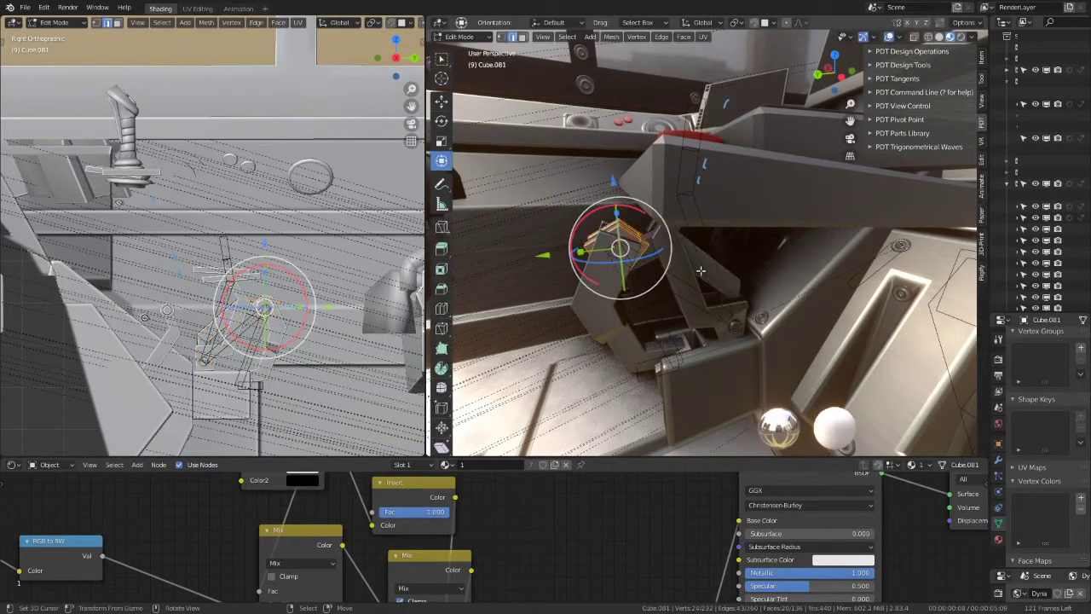
left_click(729, 297)
mouse_move(730, 298)
middle_mouse_down("shift")
mouse_move(707, 295)
mouse_move(721, 266)
middle_mouse_up("shift")
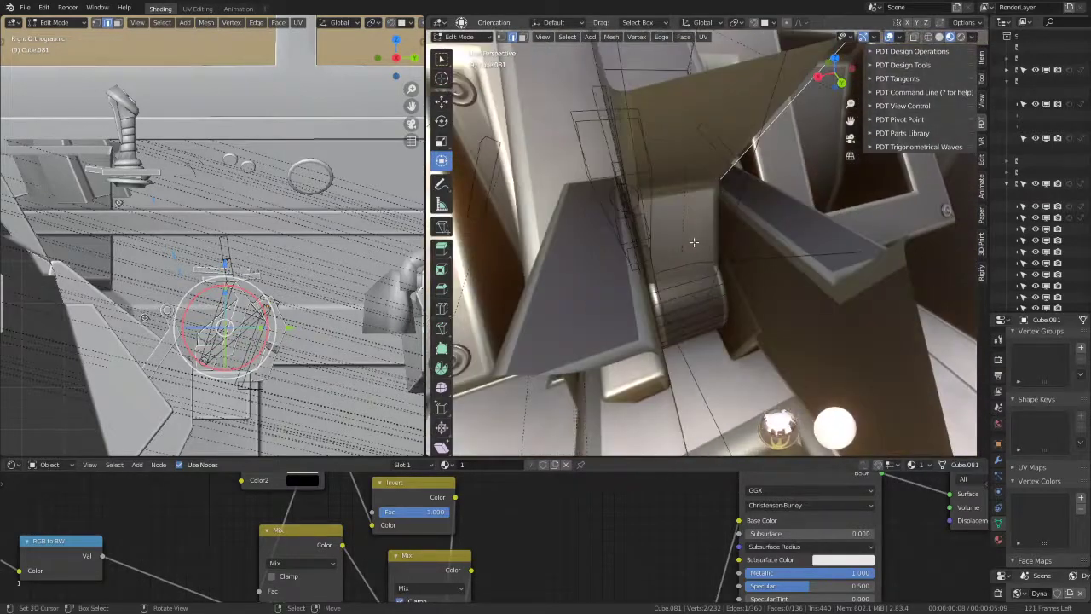
left_click(720, 266)
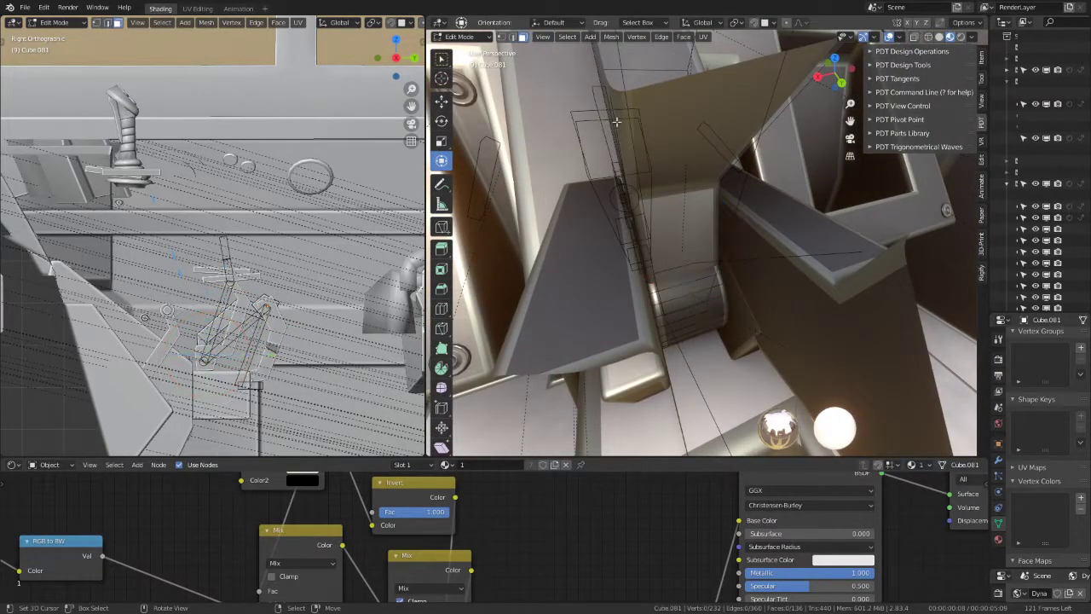
left_click(711, 253)
Step: Use Normal transform orientation to push the face out 0.00595 along its normal
left_click(702, 23)
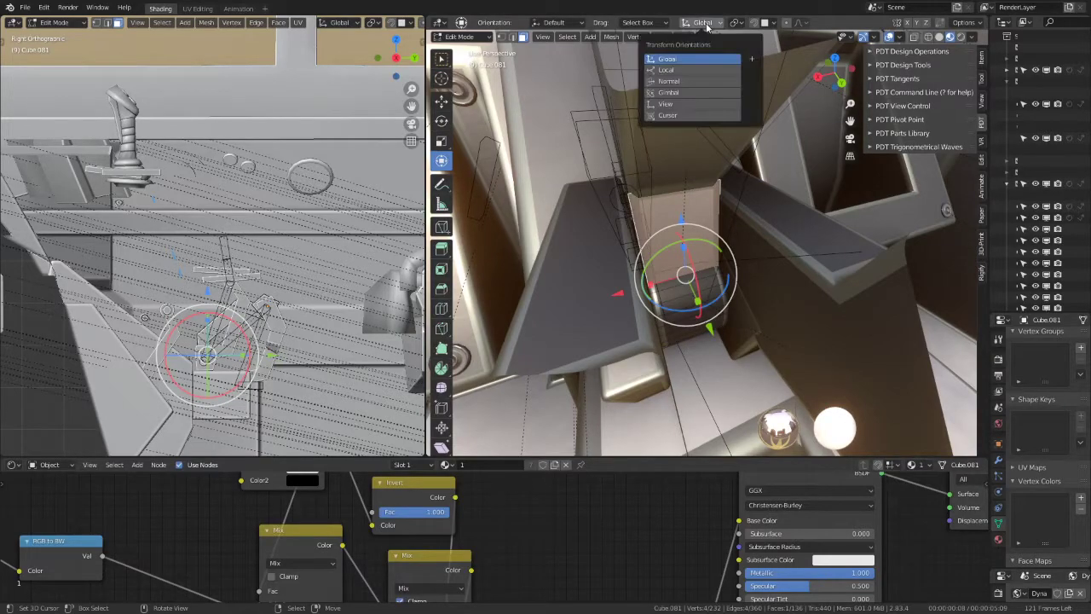
left_click(667, 81)
mouse_move(682, 256)
middle_mouse_down()
mouse_move(663, 271)
mouse_move(719, 261)
mouse_move(708, 290)
middle_mouse_up()
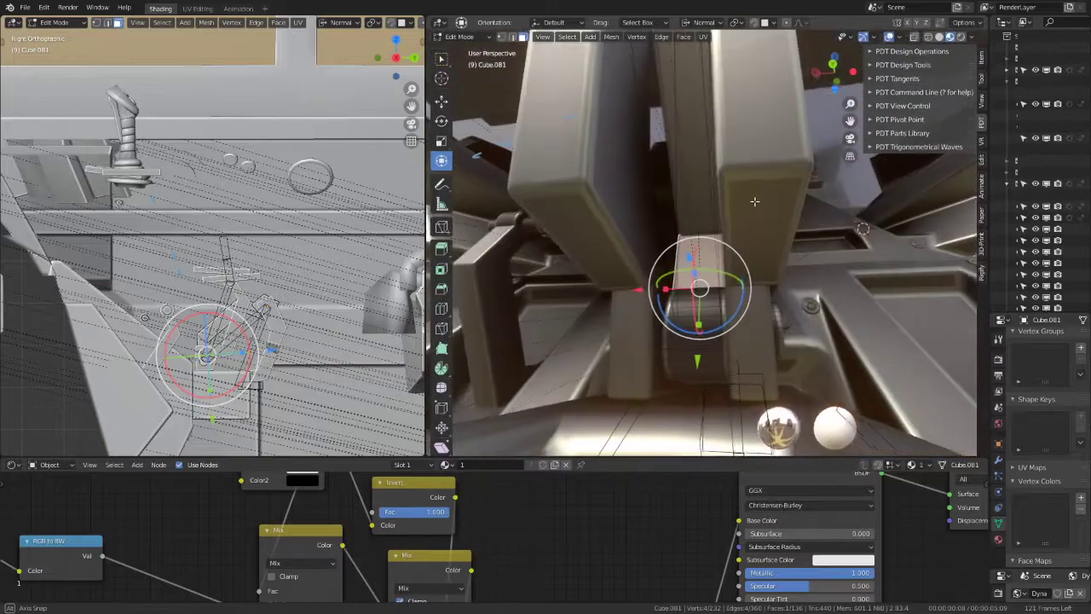
key("g")
key("z")
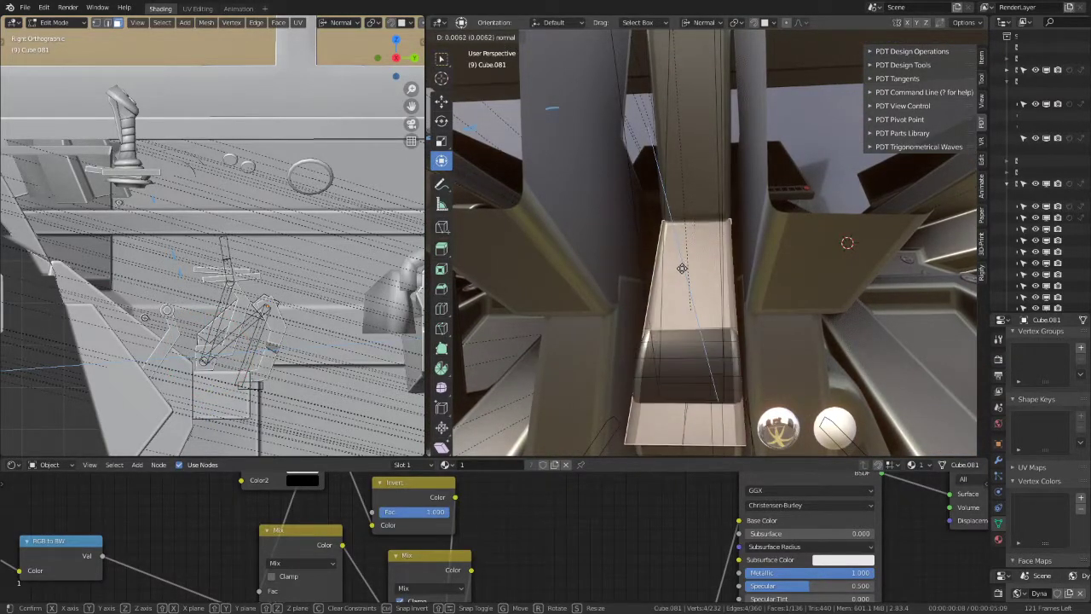
left_click(682, 255)
Step: Edge-slide the selected edge, then return to Object Mode
mouse_move(686, 281)
middle_mouse_down()
mouse_move(686, 325)
mouse_move(673, 273)
middle_mouse_up()
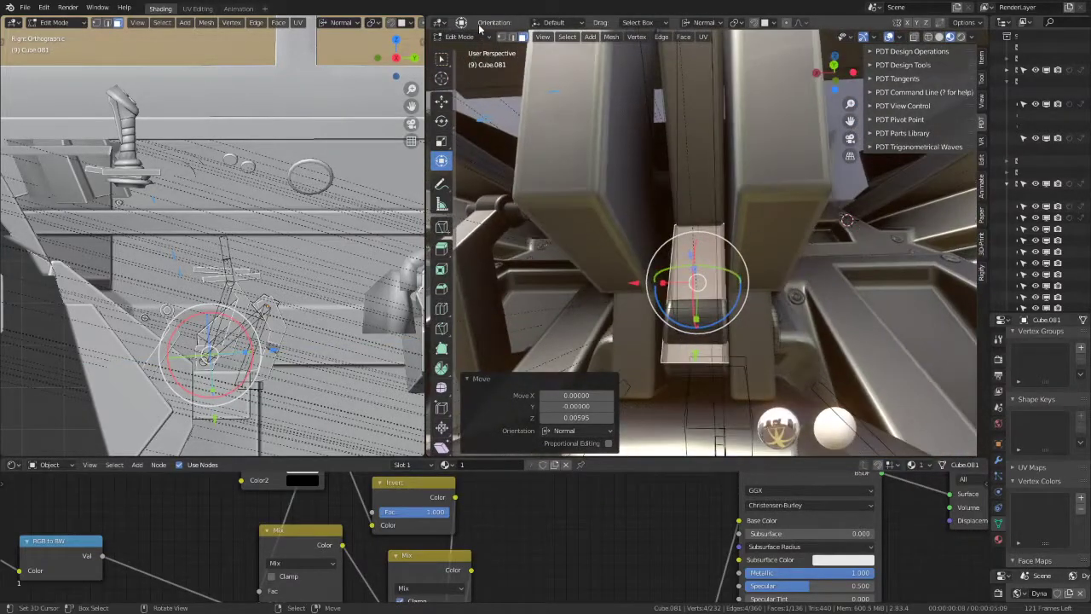
key("g")
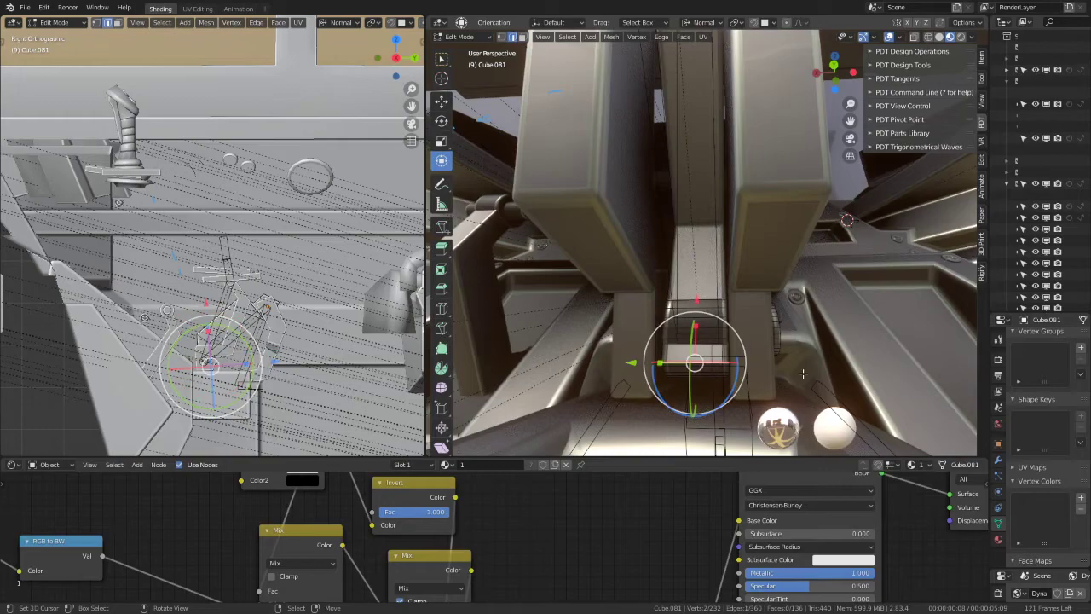
key("g")
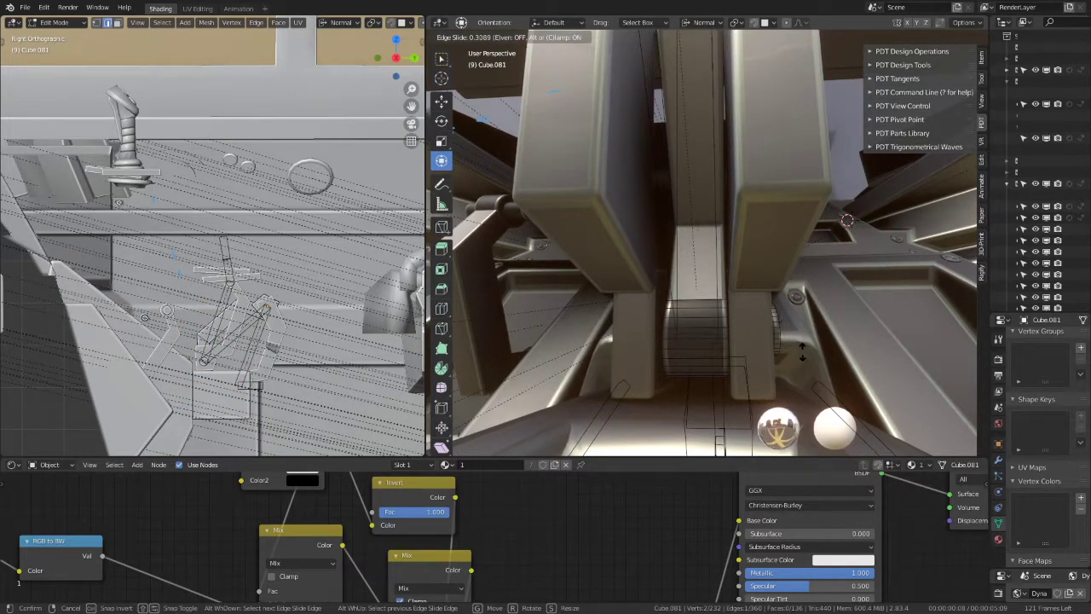
left_click(801, 351)
key("Tab")
mouse_move(845, 254)
middle_mouse_down()
mouse_move(789, 241)
mouse_move(827, 243)
mouse_move(708, 251)
mouse_move(580, 238)
mouse_move(579, 213)
mouse_move(671, 176)
mouse_move(720, 184)
mouse_move(687, 247)
mouse_move(687, 222)
mouse_move(728, 268)
mouse_move(726, 243)
middle_mouse_up()
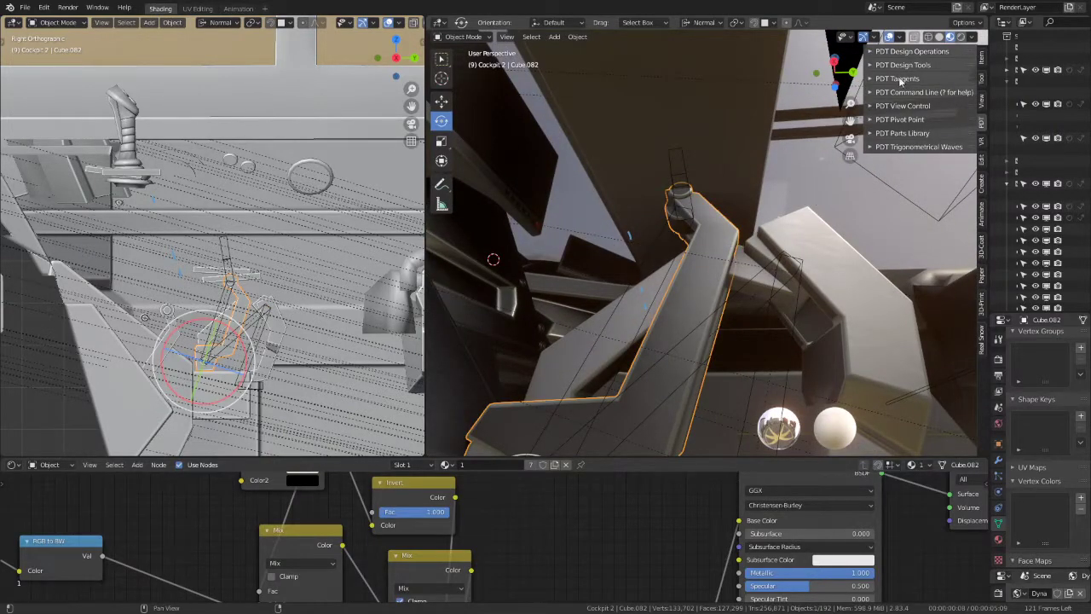
Step: On the selected arm object, collapse Mirror and raise Bevel.001 segments from 10 to 11
key("Tab")
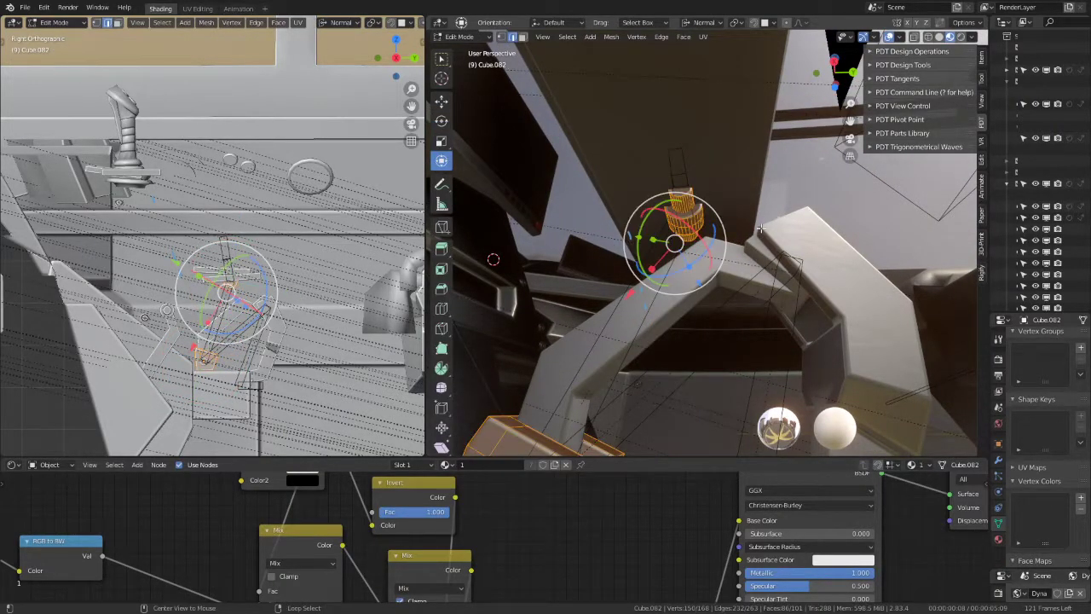
key("Tab")
left_click(761, 228)
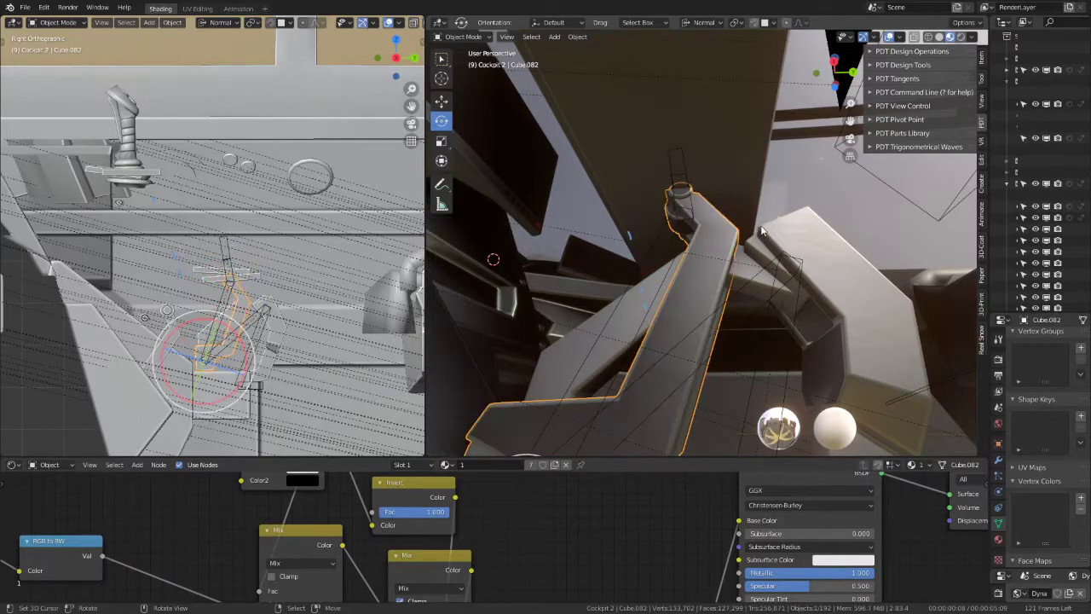
middle_click_drag(762, 227, 726, 237)
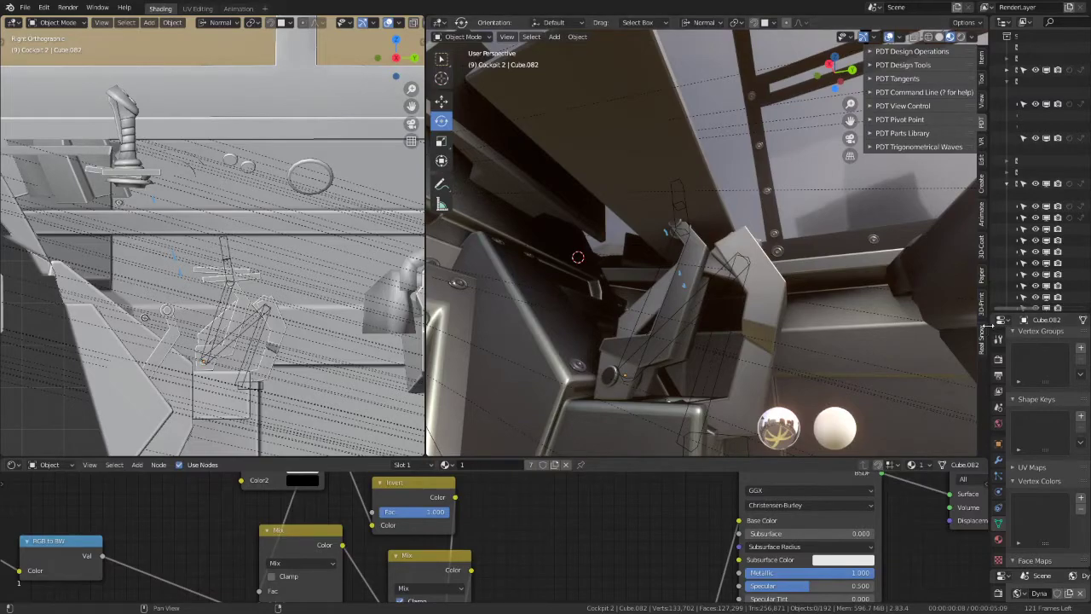
left_click_drag(987, 327, 824, 436)
left_click(835, 460)
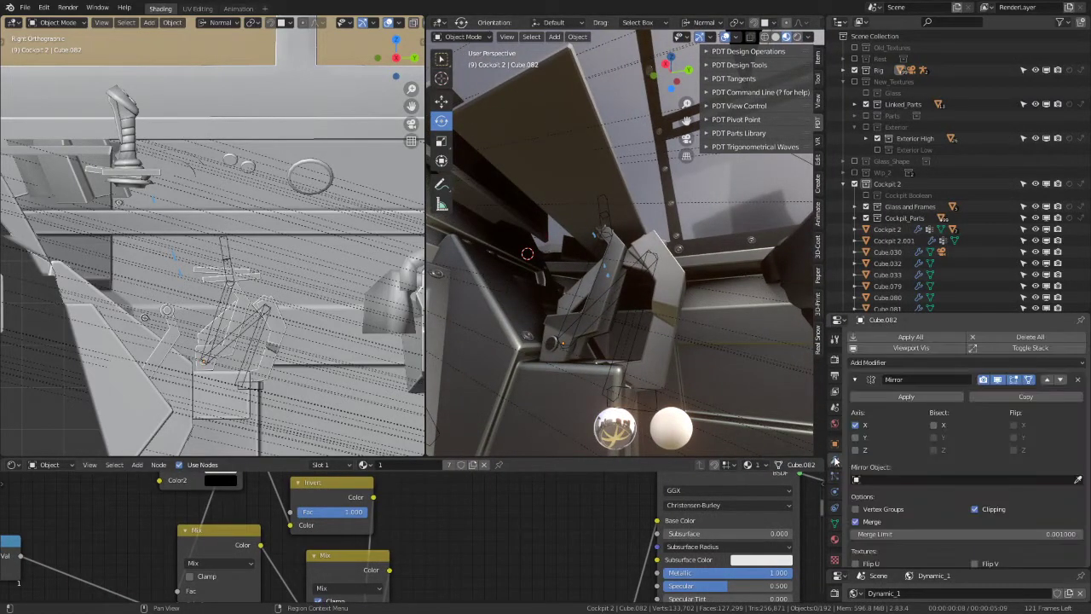
left_click(855, 380)
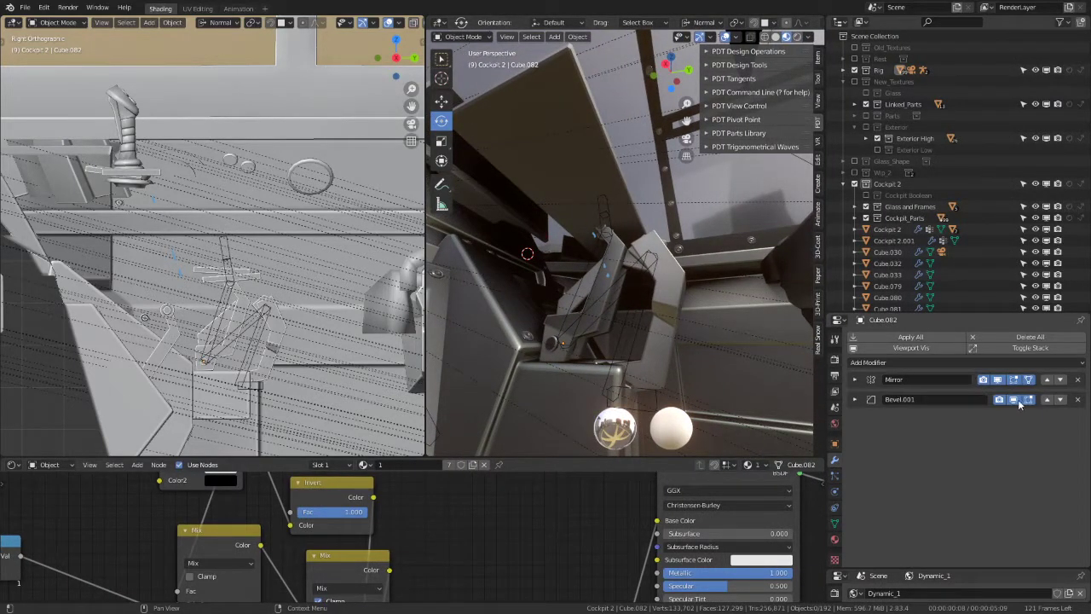
left_click(854, 399)
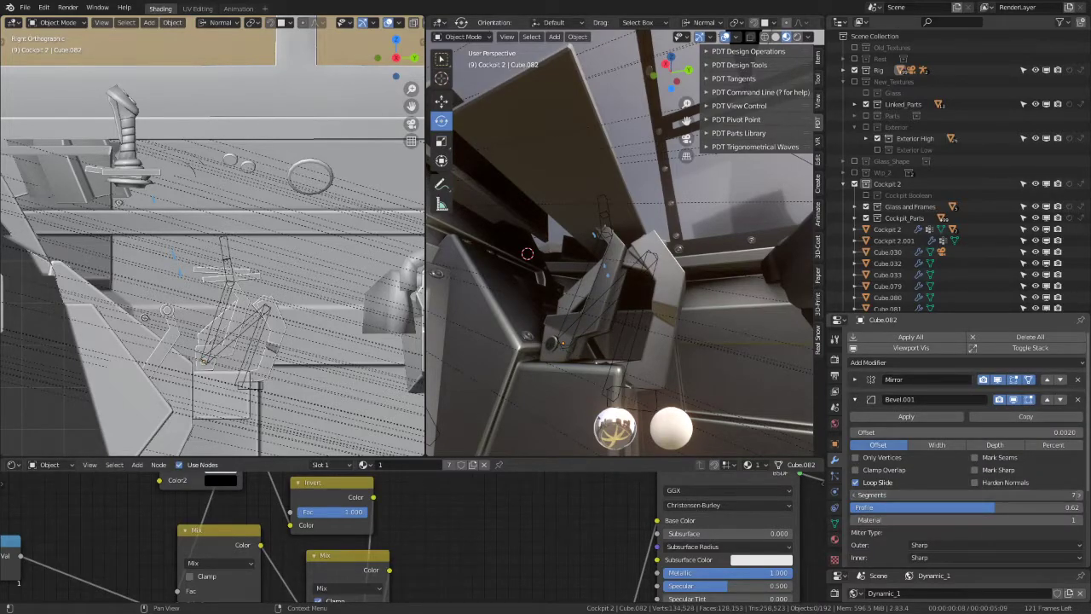
left_click(1080, 496)
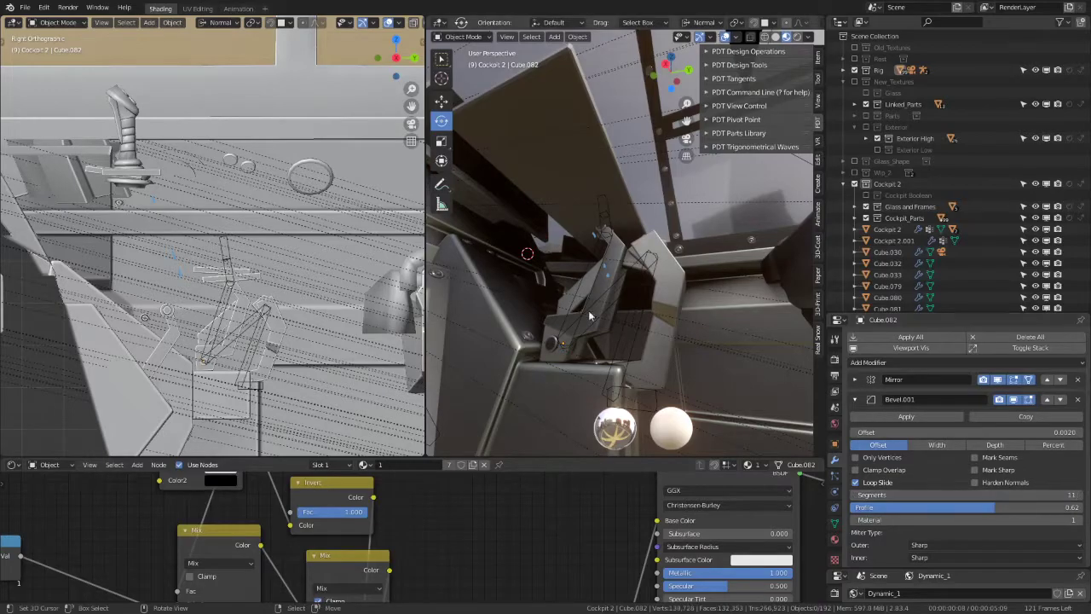
mouse_move(588, 310)
middle_mouse_down()
mouse_move(651, 270)
mouse_move(845, 385)
middle_mouse_up()
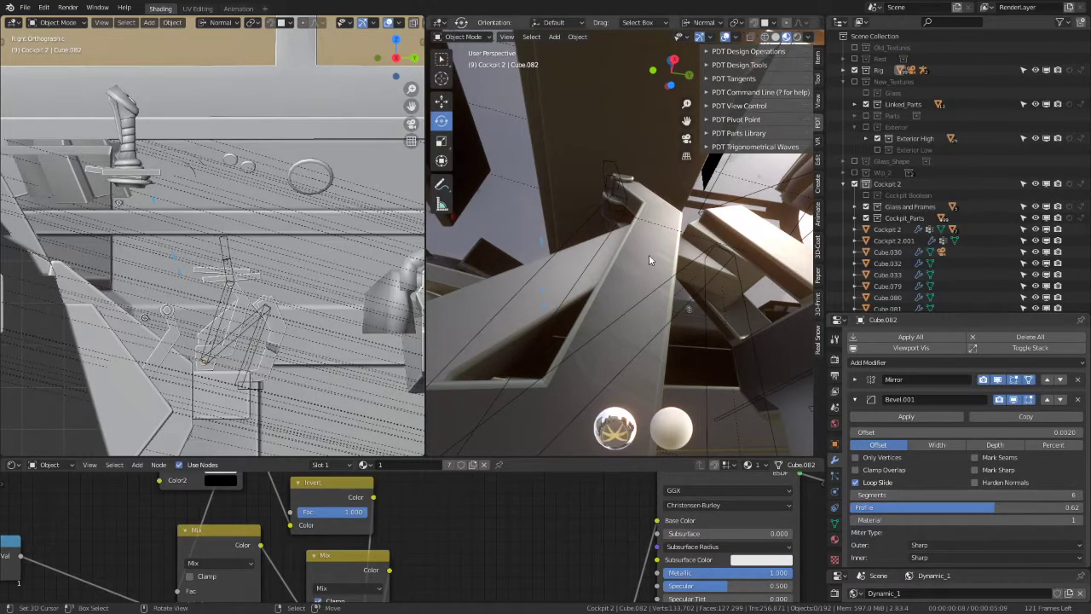
Step: Put Cube.082 in Vertex Paint with face-selection masking and subdivision level 1
left_click(466, 36)
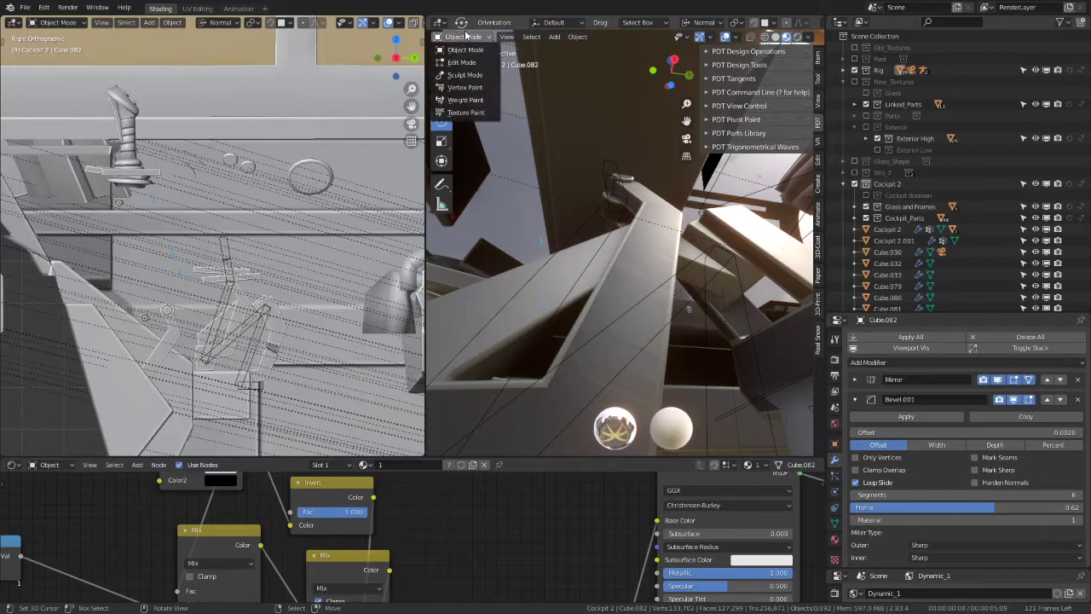
left_click(465, 87)
left_click(553, 38)
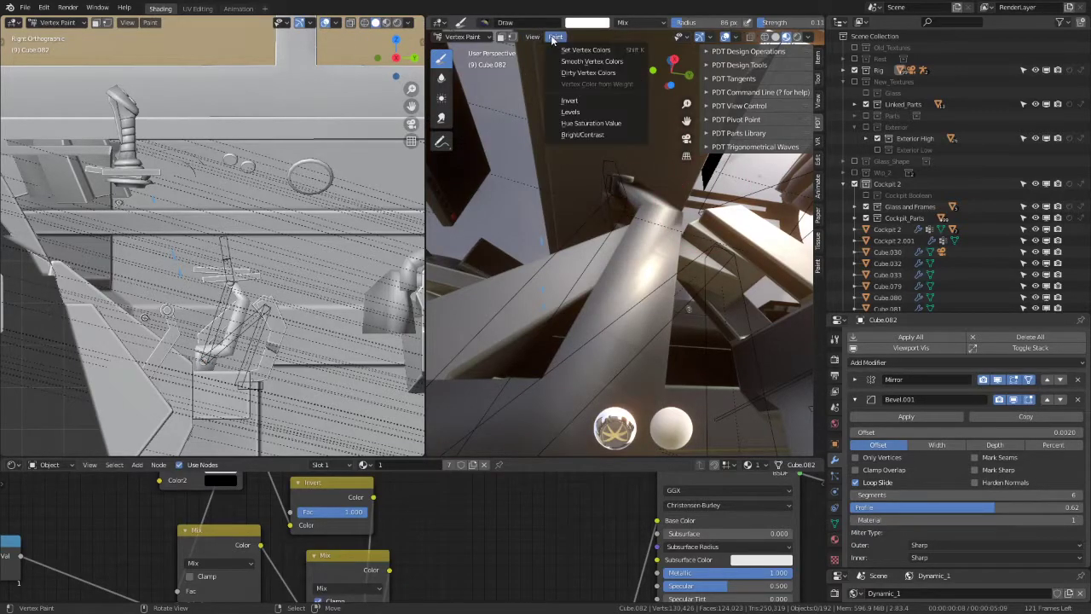
key("Tab")
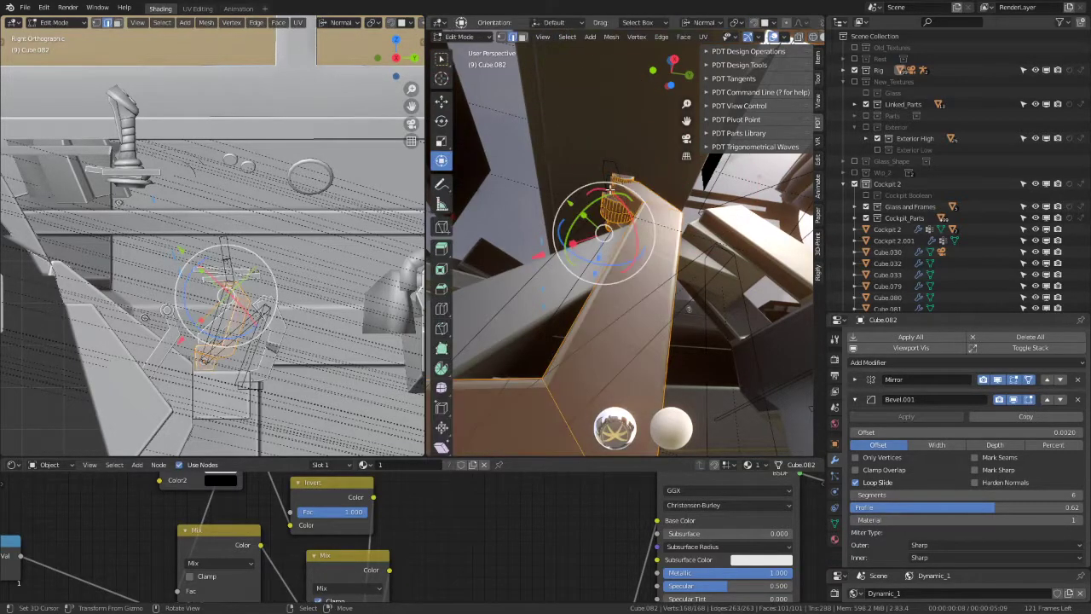
middle_click_drag(737, 214, 654, 205)
key("Tab")
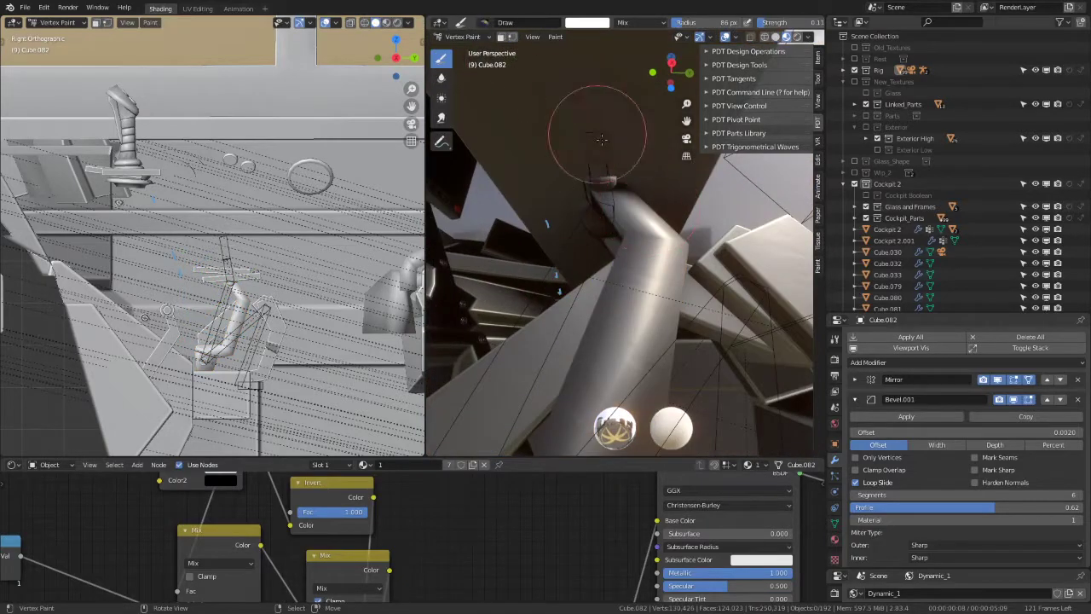
left_click(502, 37)
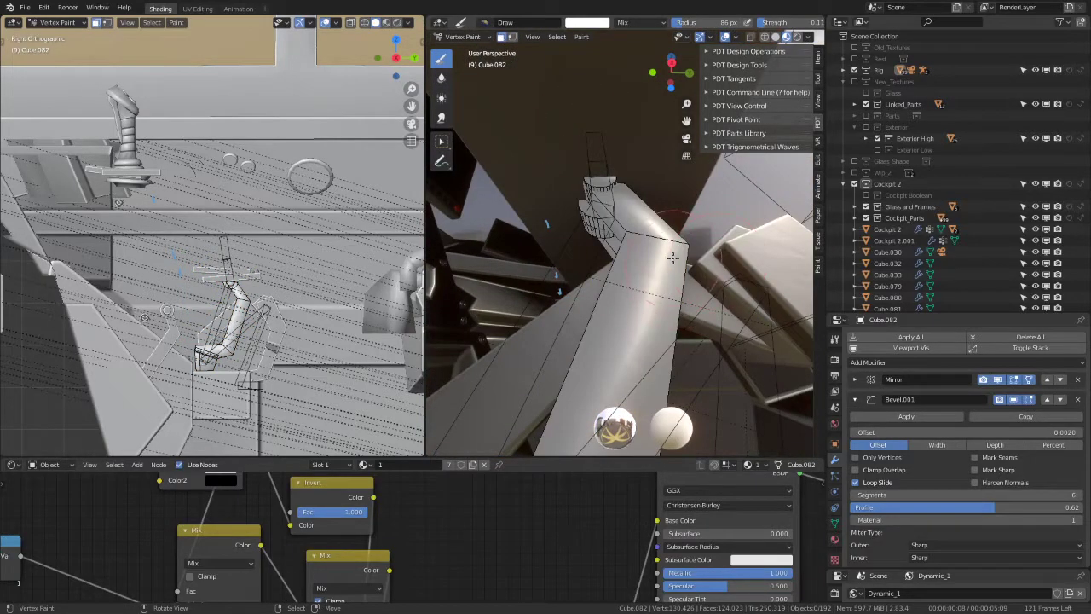
key("ctrl+1")
Step: Set the brush colour to black and paint the arm part
left_click(582, 37)
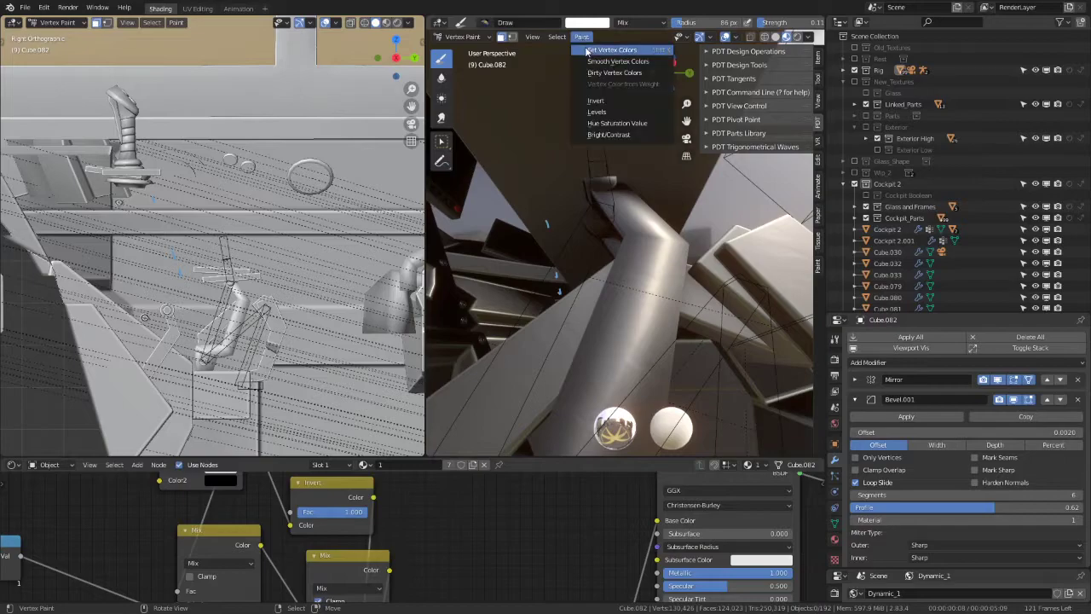
left_click(584, 62)
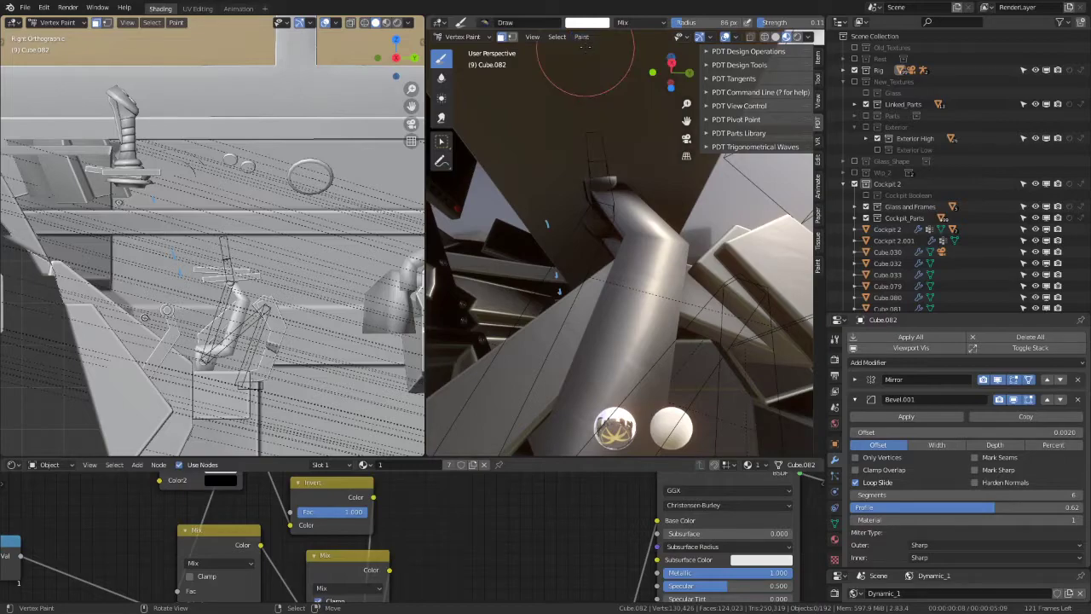
left_click(819, 78)
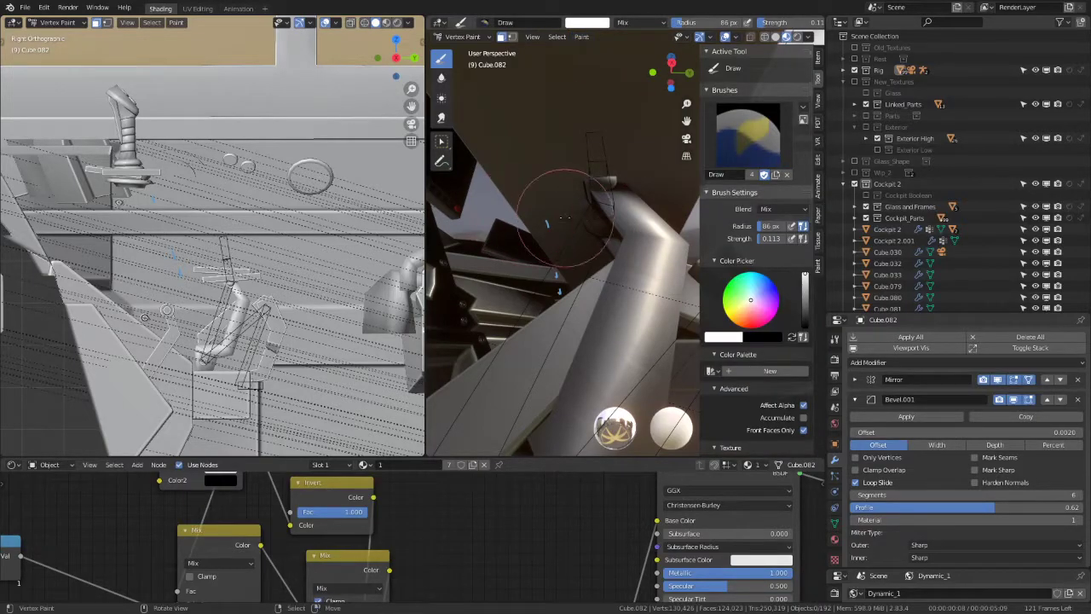
middle_click_drag(563, 218, 581, 217)
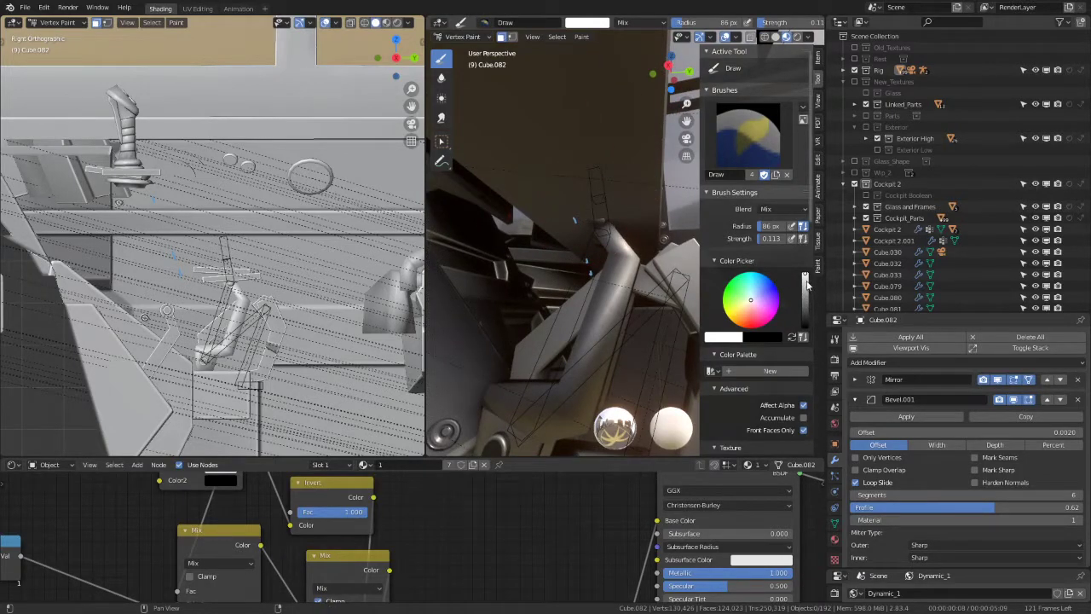
left_click_drag(805, 285, 805, 326)
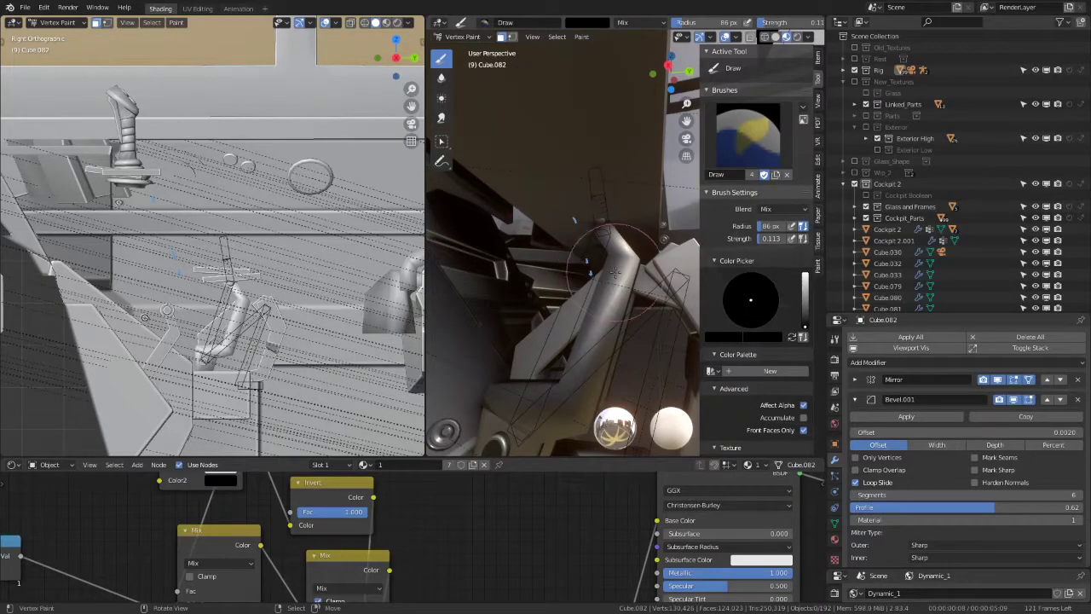
middle_click_drag(614, 271, 634, 287)
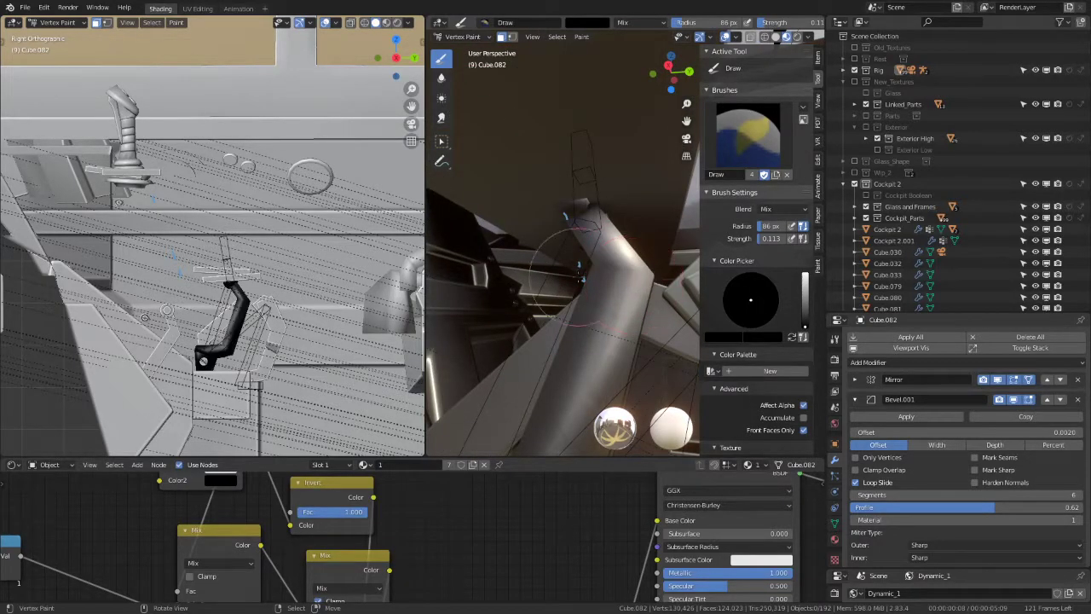
Step: Return to Object Mode, then pose the arm rig's Bone.008 in Right view
left_click(488, 38)
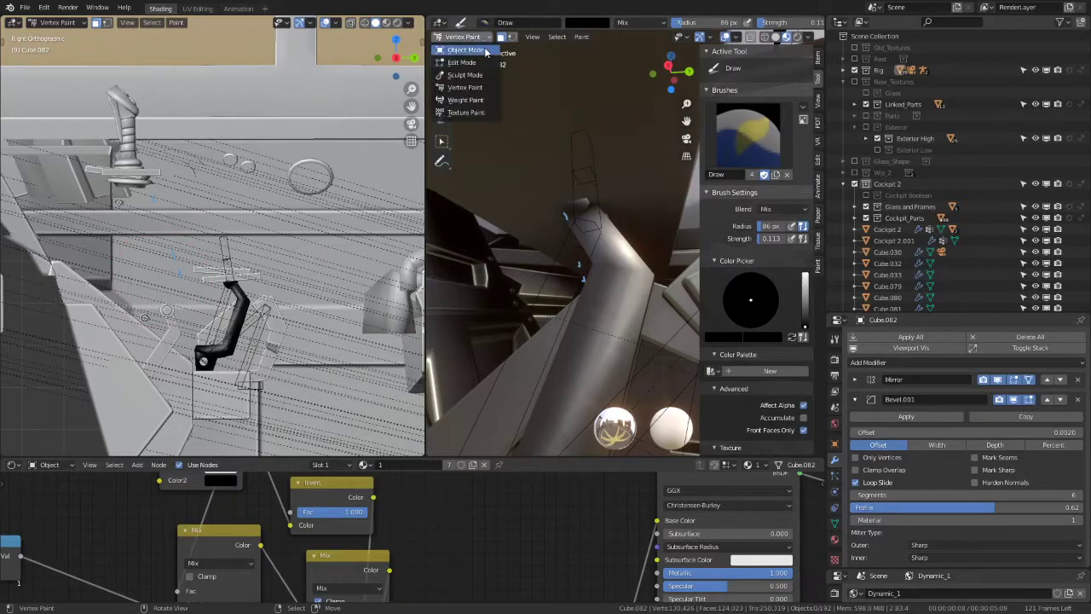
left_click(484, 49)
mouse_move(555, 182)
middle_mouse_down()
mouse_move(583, 144)
mouse_move(517, 206)
mouse_move(539, 207)
mouse_move(515, 264)
mouse_move(443, 244)
mouse_move(517, 193)
mouse_move(484, 192)
mouse_move(601, 218)
middle_mouse_up()
left_click(610, 220)
key("ctrl+Tab")
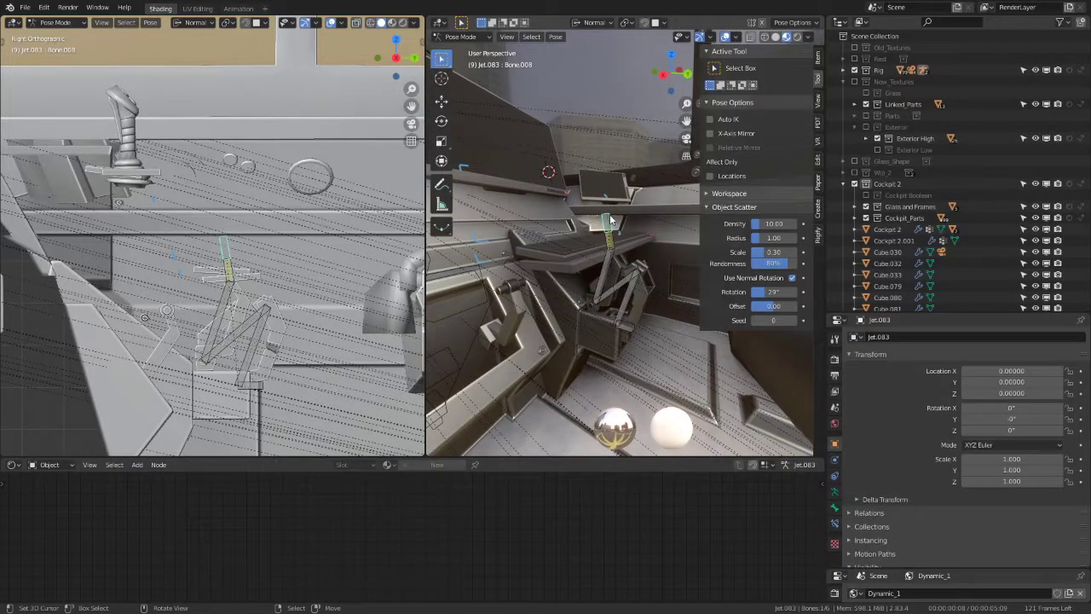
key("KP_3")
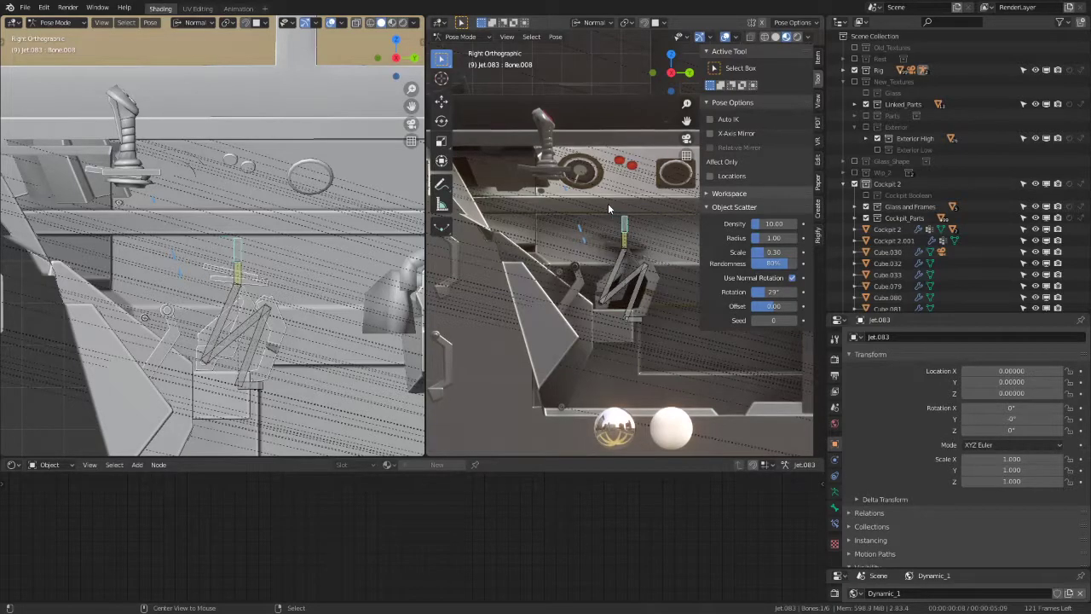
Step: Zoom in, start a trial rotation and cancel it, then orbit to inspect the arm
scroll(610, 206, "up", 3)
middle_click_drag(650, 230, 635, 192, "shift")
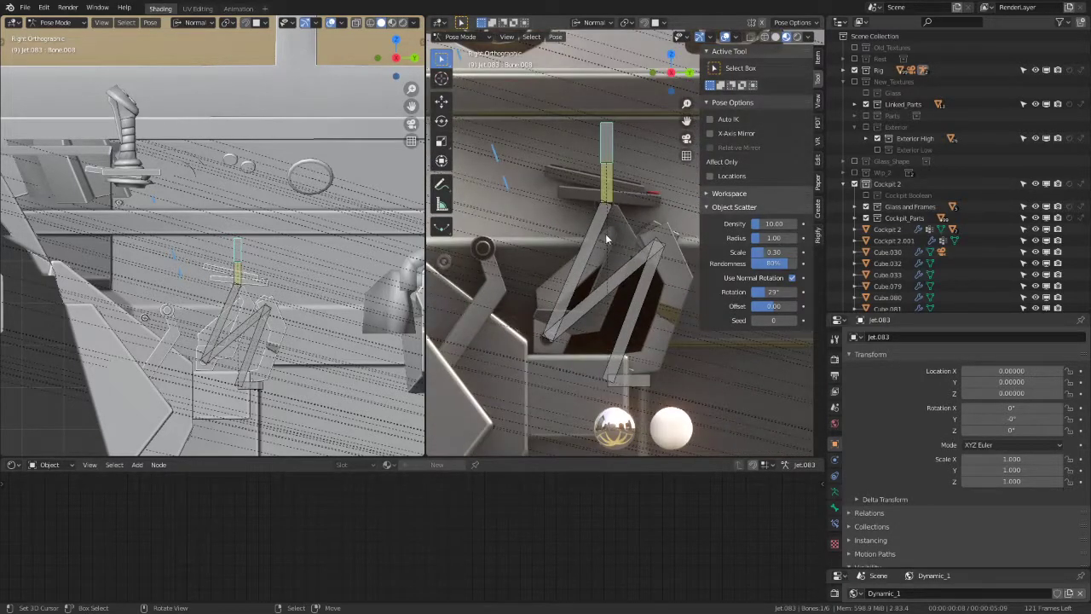
key("r")
key("Escape")
middle_click_drag(610, 222, 615, 215)
mouse_move(616, 213)
middle_mouse_down()
mouse_move(750, 227)
mouse_move(640, 241)
mouse_move(634, 229)
mouse_move(583, 230)
mouse_move(585, 211)
middle_mouse_up()
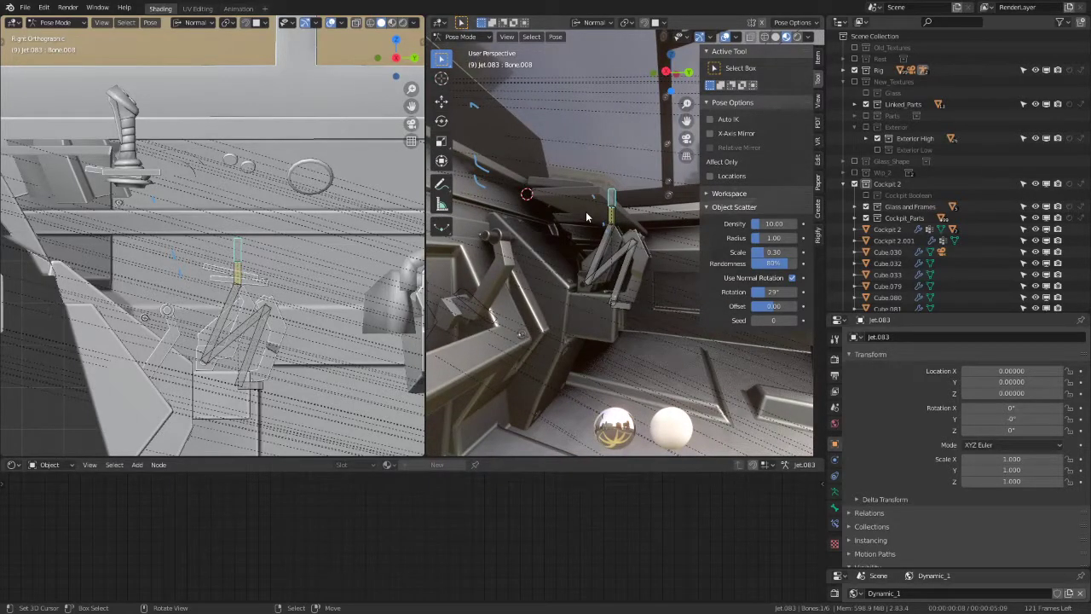
Step: Select keyboard part Cube.084 and maximise the 3D view around it
left_click(506, 252)
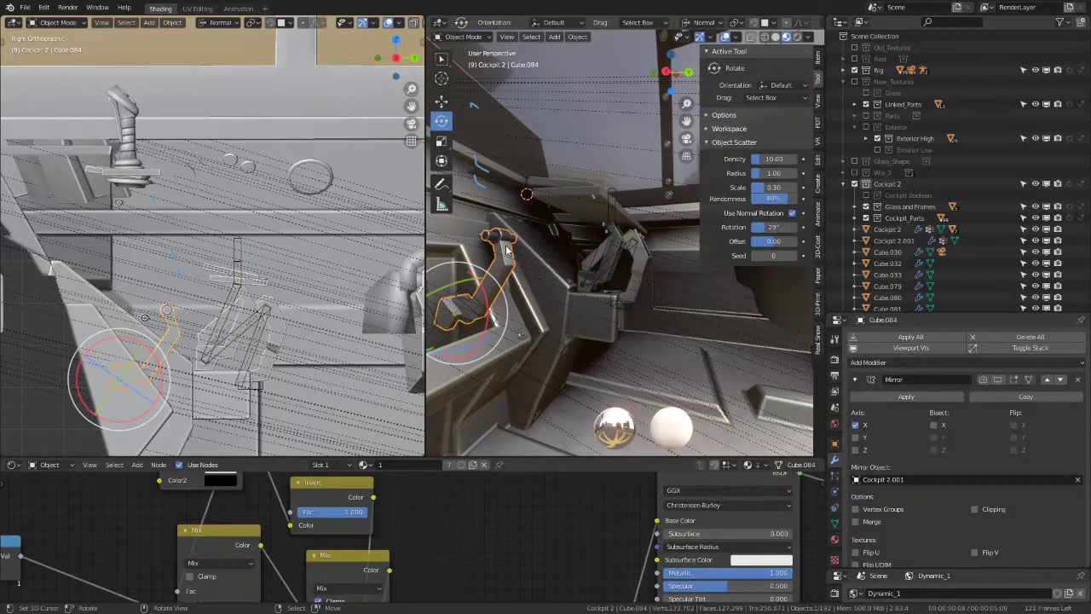
key("ctrl+space")
mouse_move(548, 251)
middle_mouse_down()
mouse_move(528, 339)
mouse_move(518, 259)
middle_mouse_up()
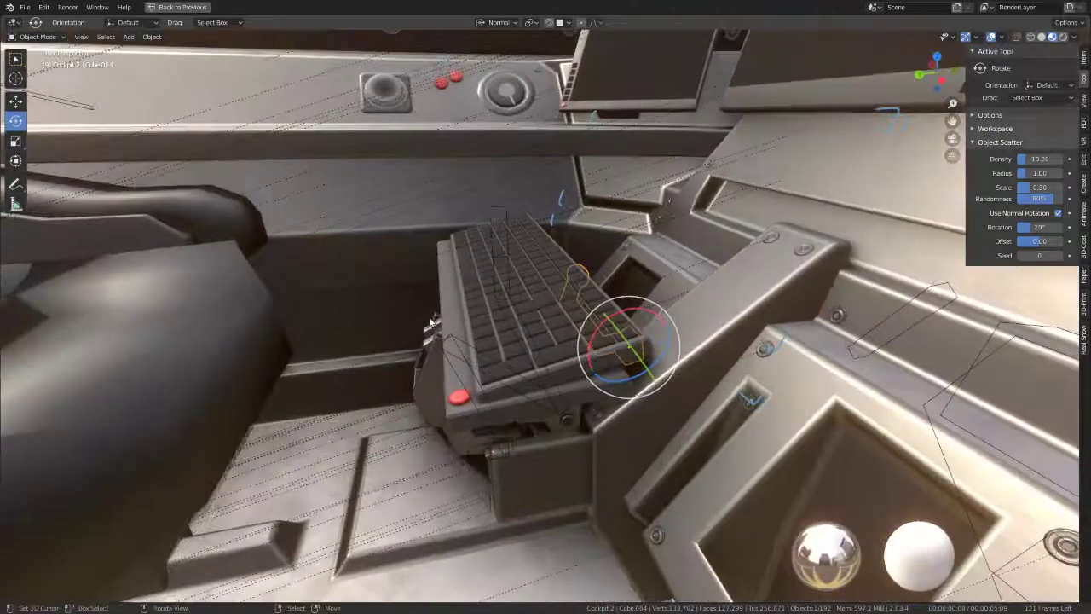
Step: Raise Bone.008 with the keyboard, lower it slightly, and tilt it 42° on X
left_click(507, 231)
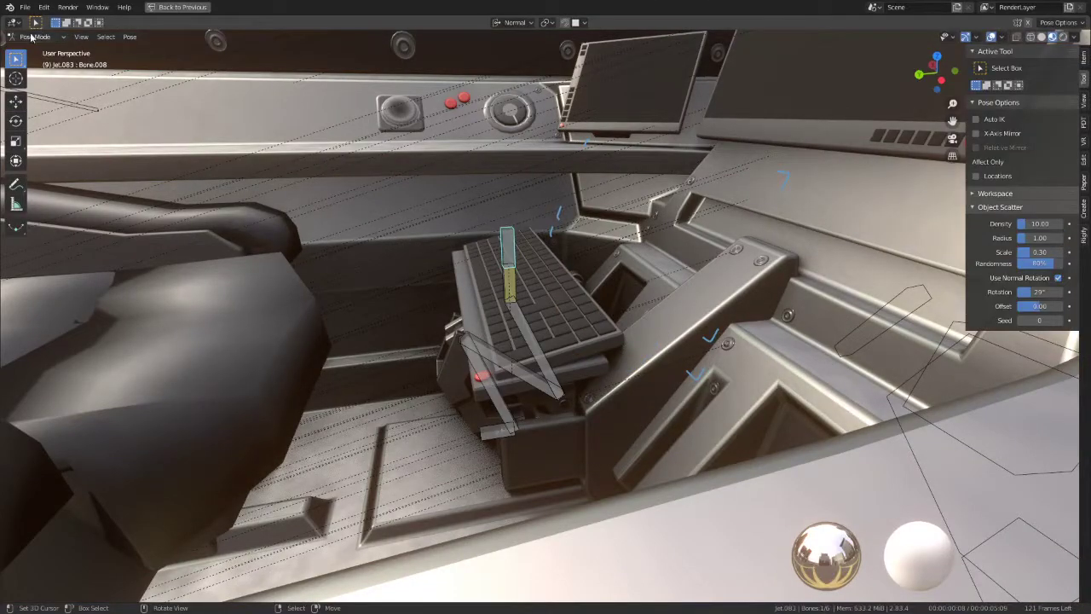
left_click(17, 162)
left_click_drag(511, 247, 532, 91)
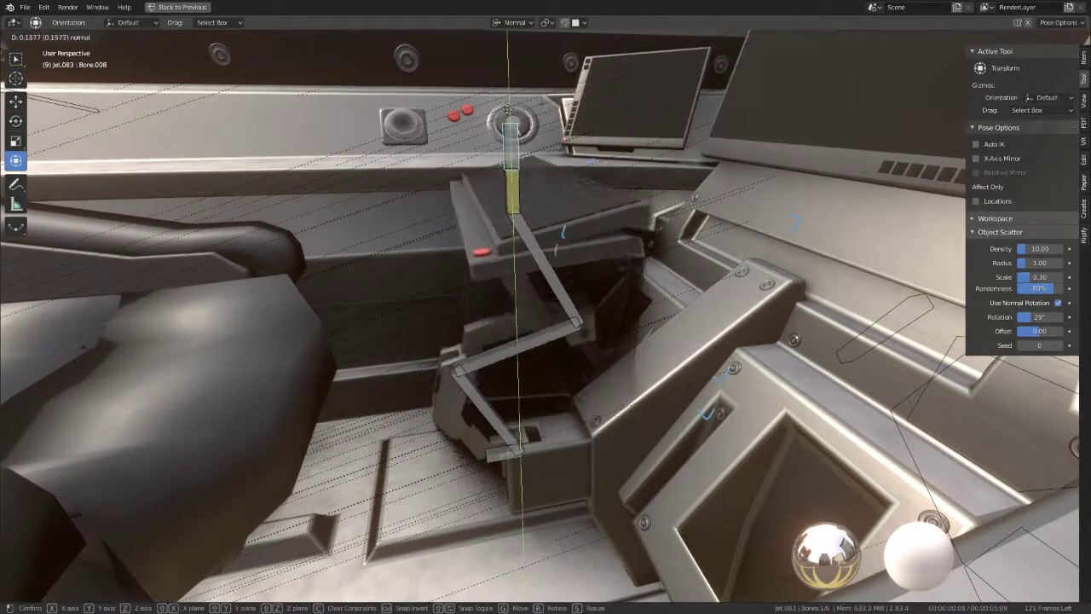
middle_click_drag(582, 122, 443, 137)
left_click_drag(435, 145, 416, 177)
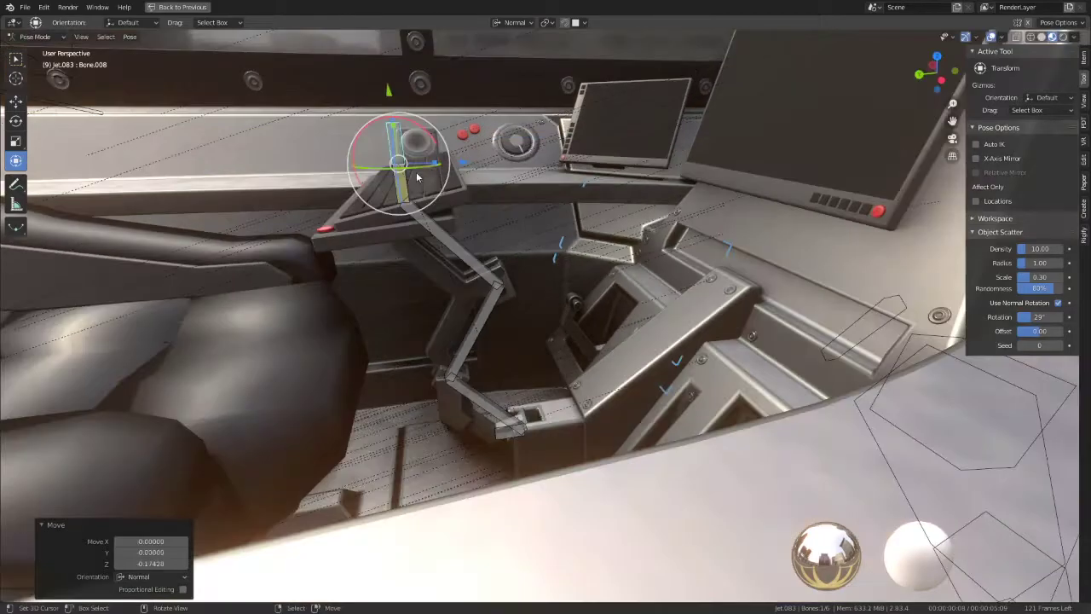
left_click_drag(426, 126, 400, 183)
mouse_move(400, 183)
middle_mouse_down()
mouse_move(638, 143)
mouse_move(660, 206)
middle_mouse_up()
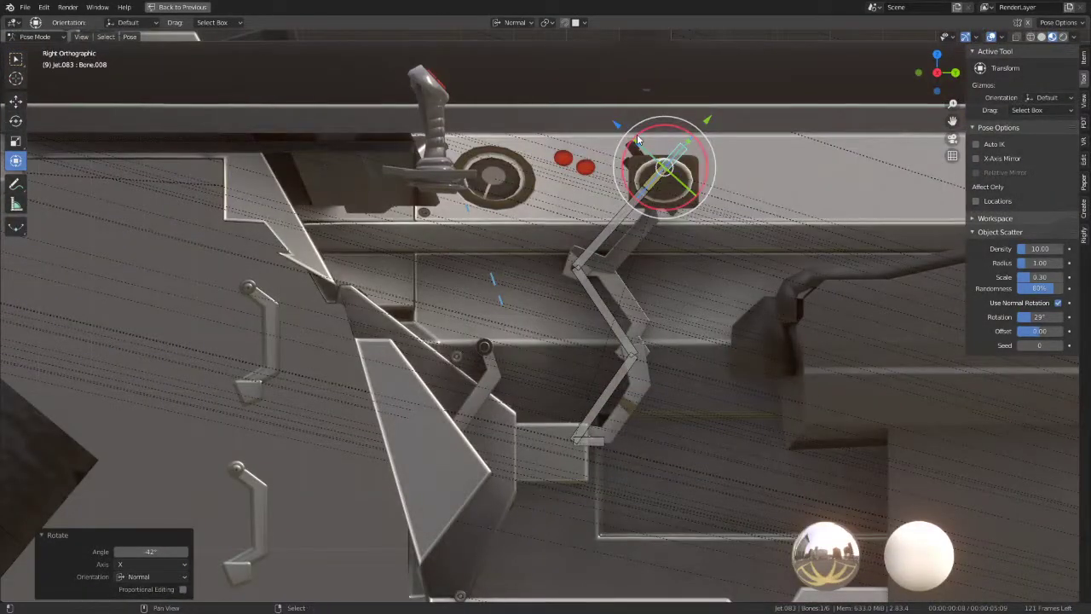
Step: Try a free move of the bone, undo it, and save Futuristic_combat_jet_Linked_Objects_blend32.blend
key("g")
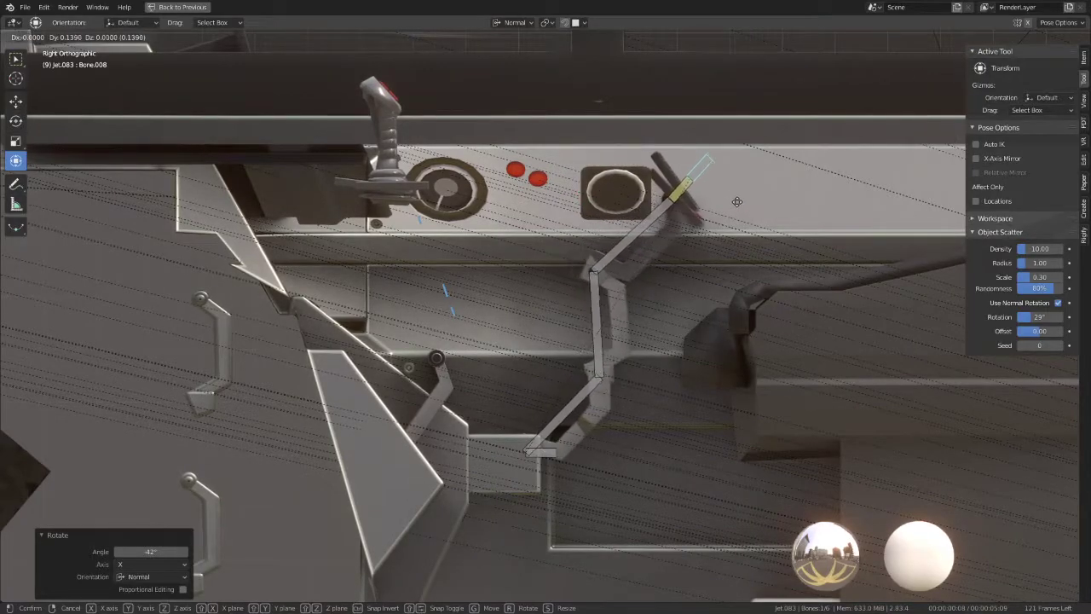
mouse_move(742, 217)
middle_mouse_down()
mouse_move(477, 258)
mouse_move(427, 281)
mouse_move(304, 273)
mouse_move(232, 248)
mouse_move(492, 212)
mouse_move(443, 238)
mouse_move(503, 237)
mouse_move(601, 193)
mouse_move(631, 191)
mouse_move(583, 174)
mouse_move(539, 259)
middle_mouse_up()
key("ctrl+z")
scroll(656, 202, "up", 3)
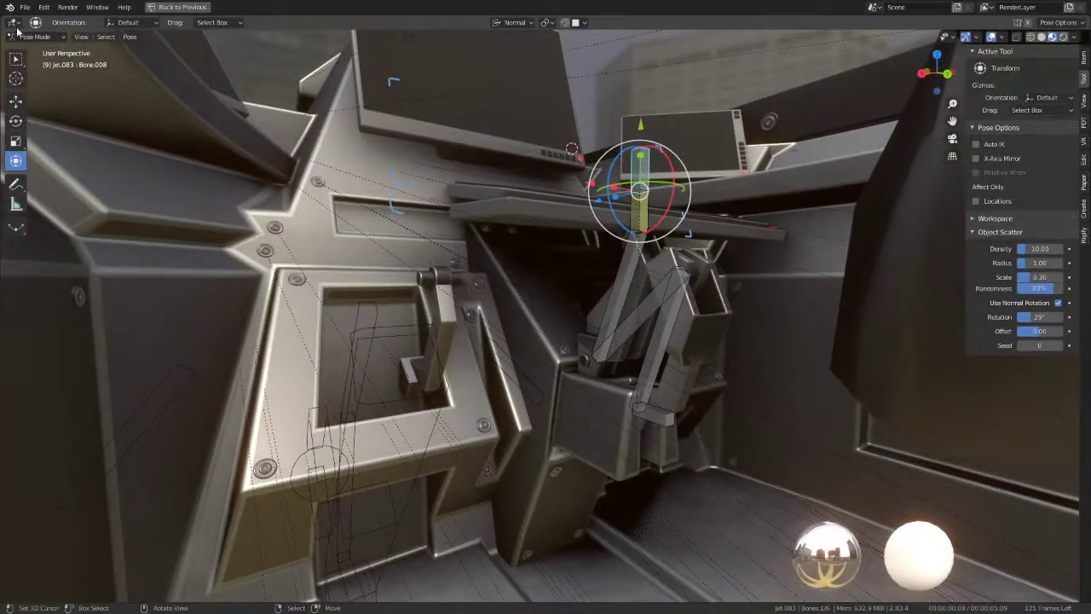
left_click(25, 6)
left_click(50, 111)
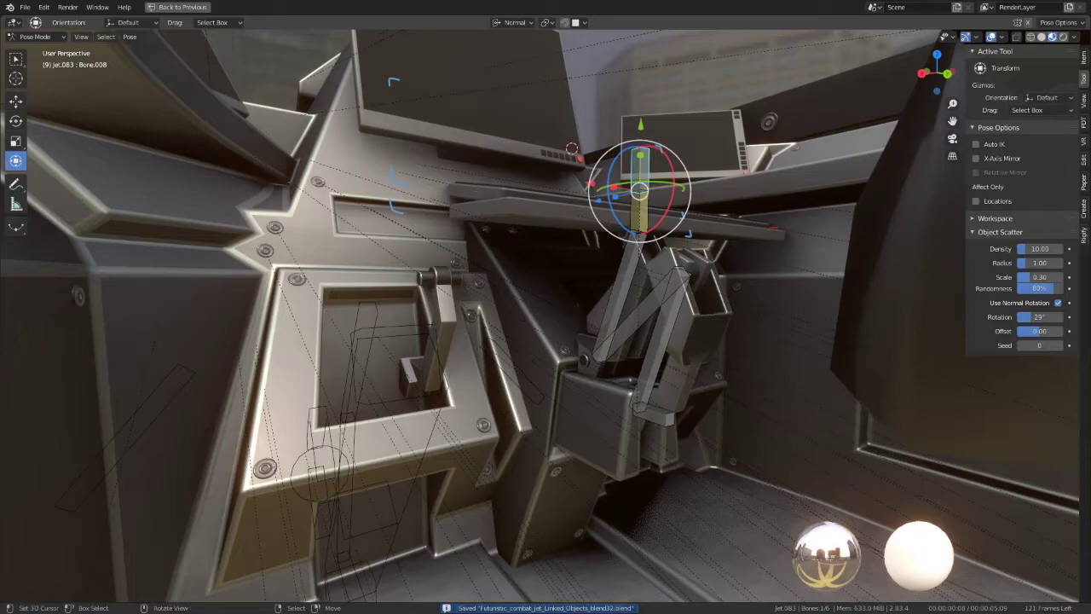